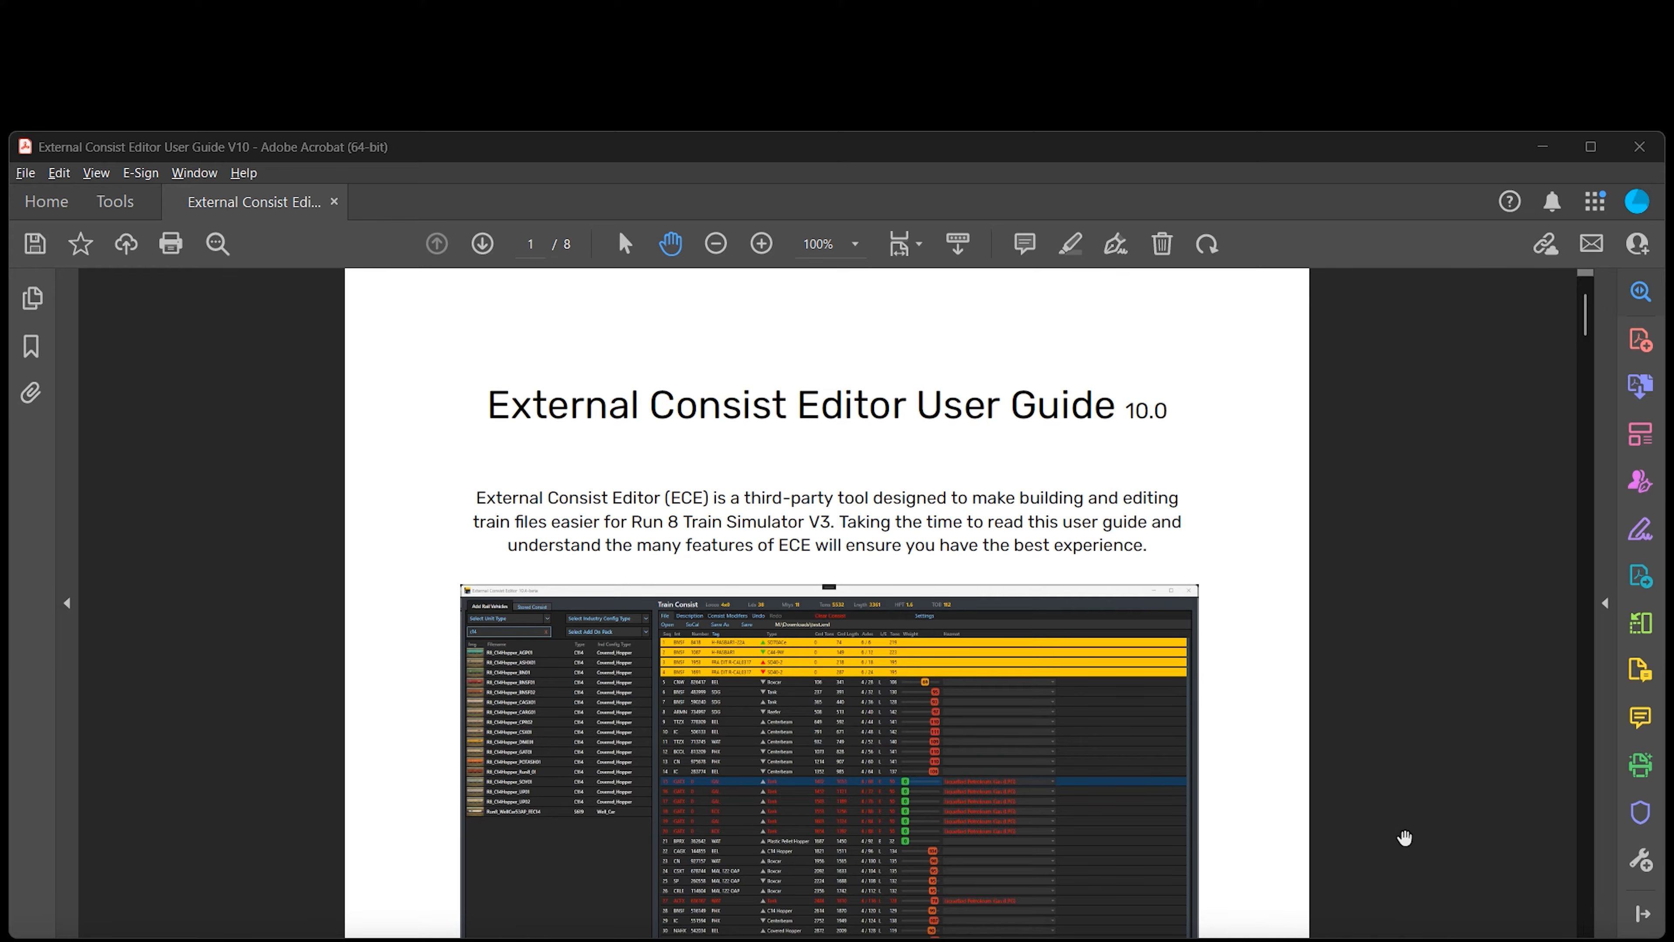
# Read the External Consist Editor user guide from the introduction to the custom RV images and adding rail vehicles sections
pyautogui.scroll(-20, 1405, 838)
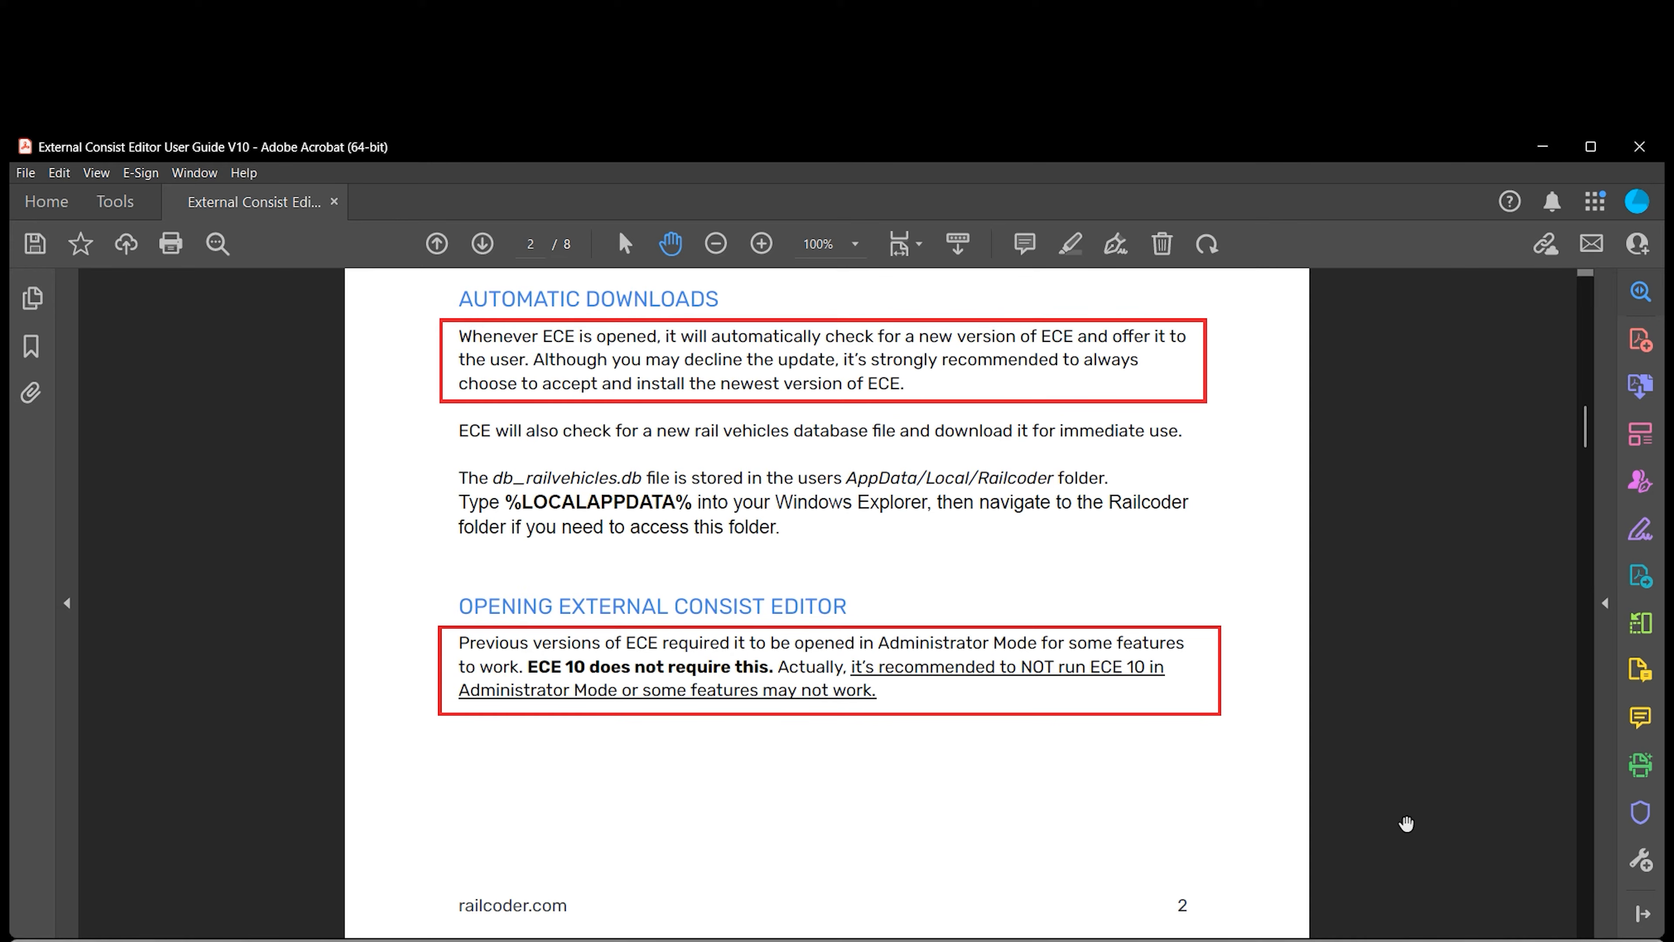
pyautogui.scroll(-5, 1406, 823)
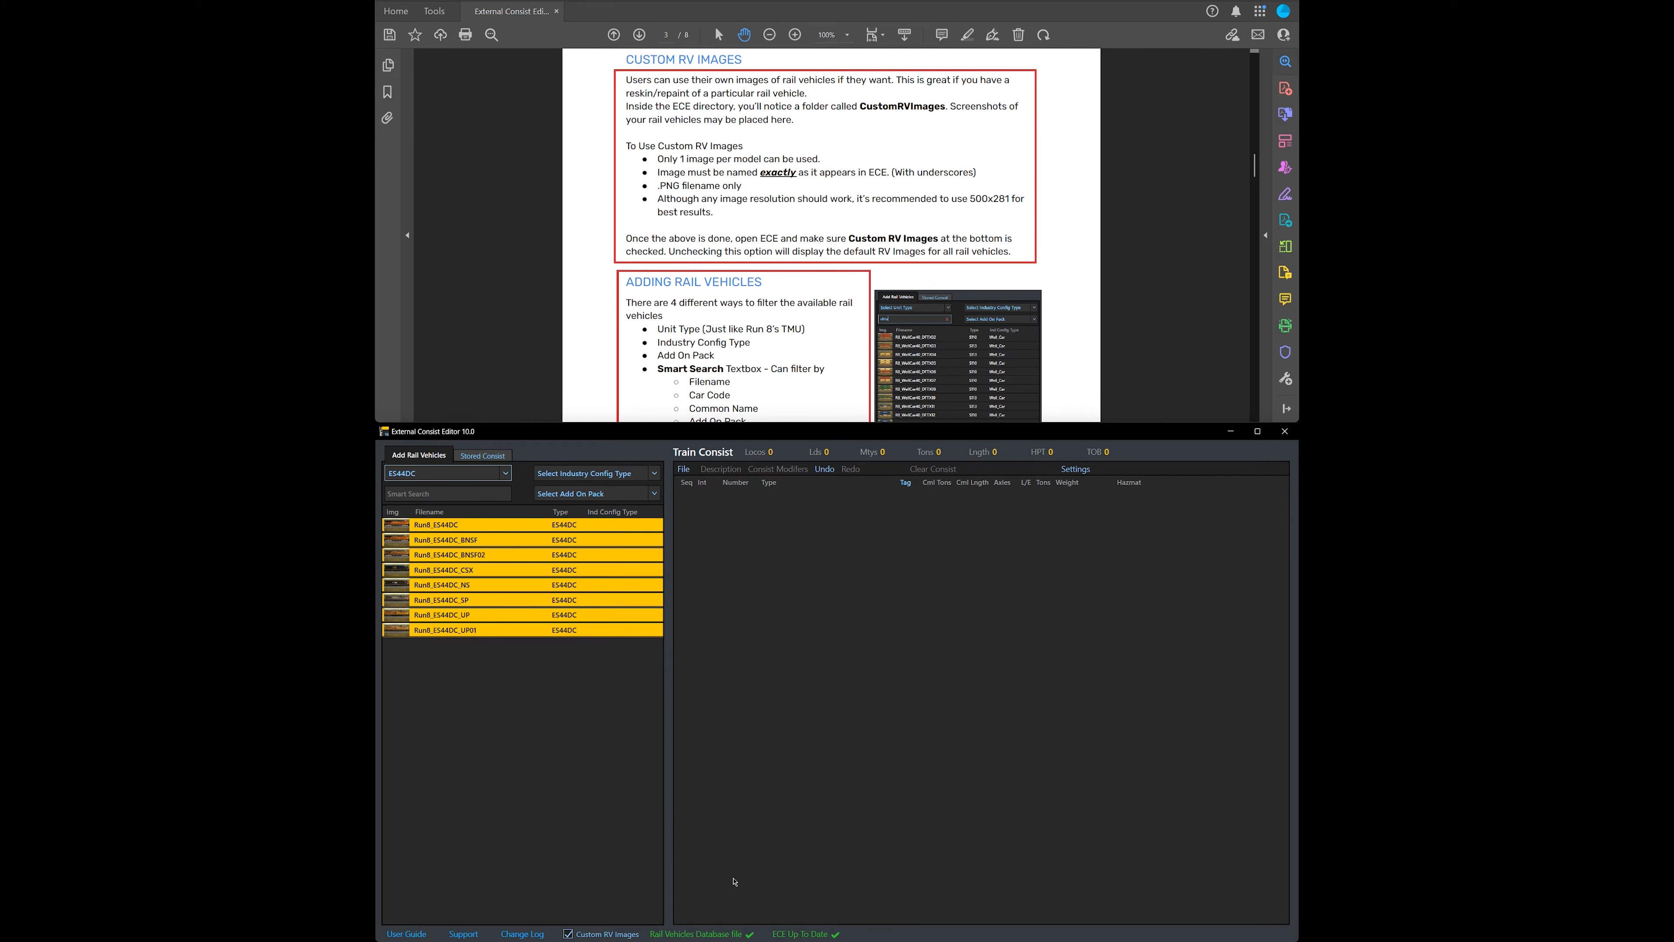
# Switch to File Explorer and open the CustomRVImages folder inside the External Consist Editor program directory
pyautogui.hotkey('alt', 'Tab')
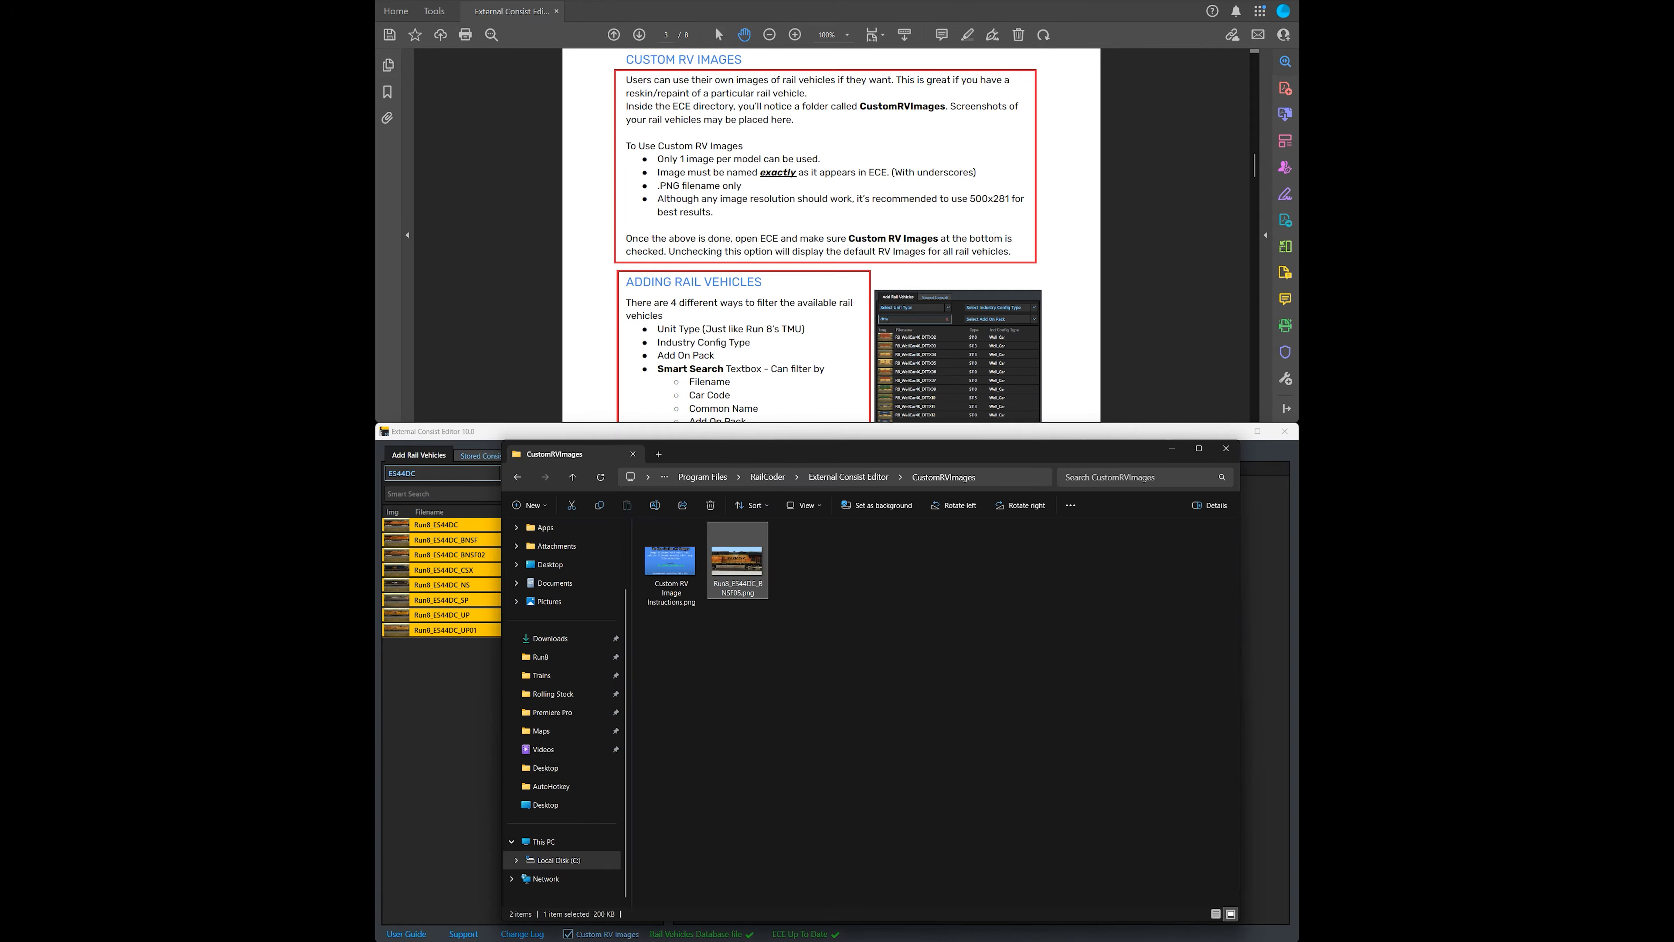
pyautogui.click(805, 743)
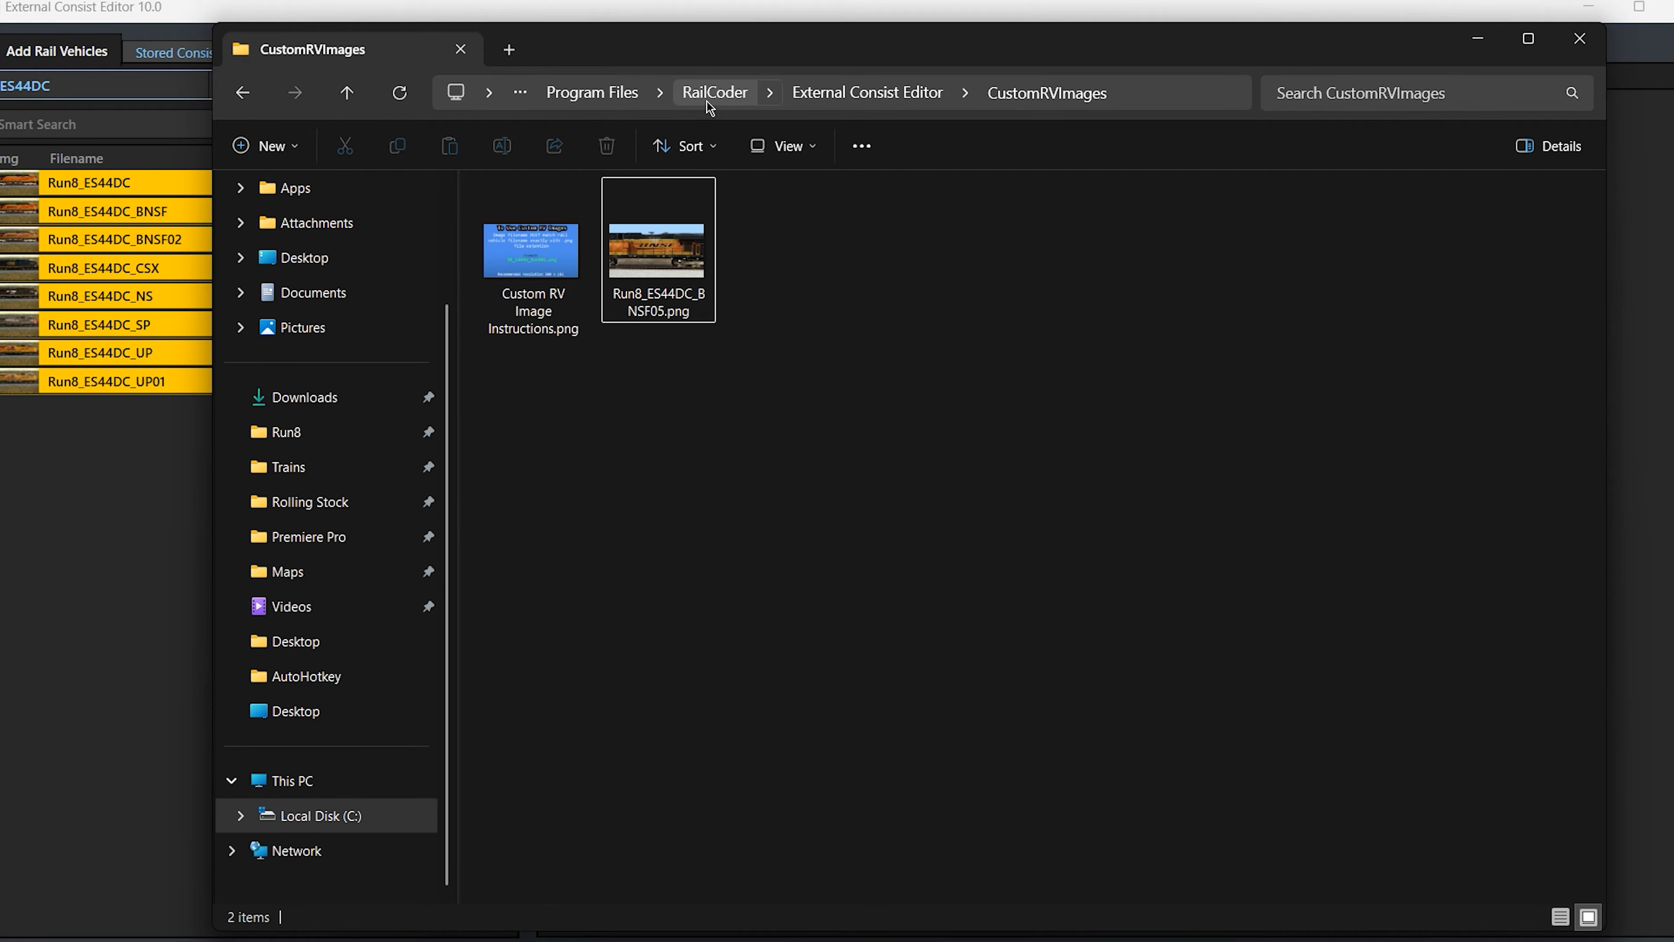
pyautogui.click(853, 102)
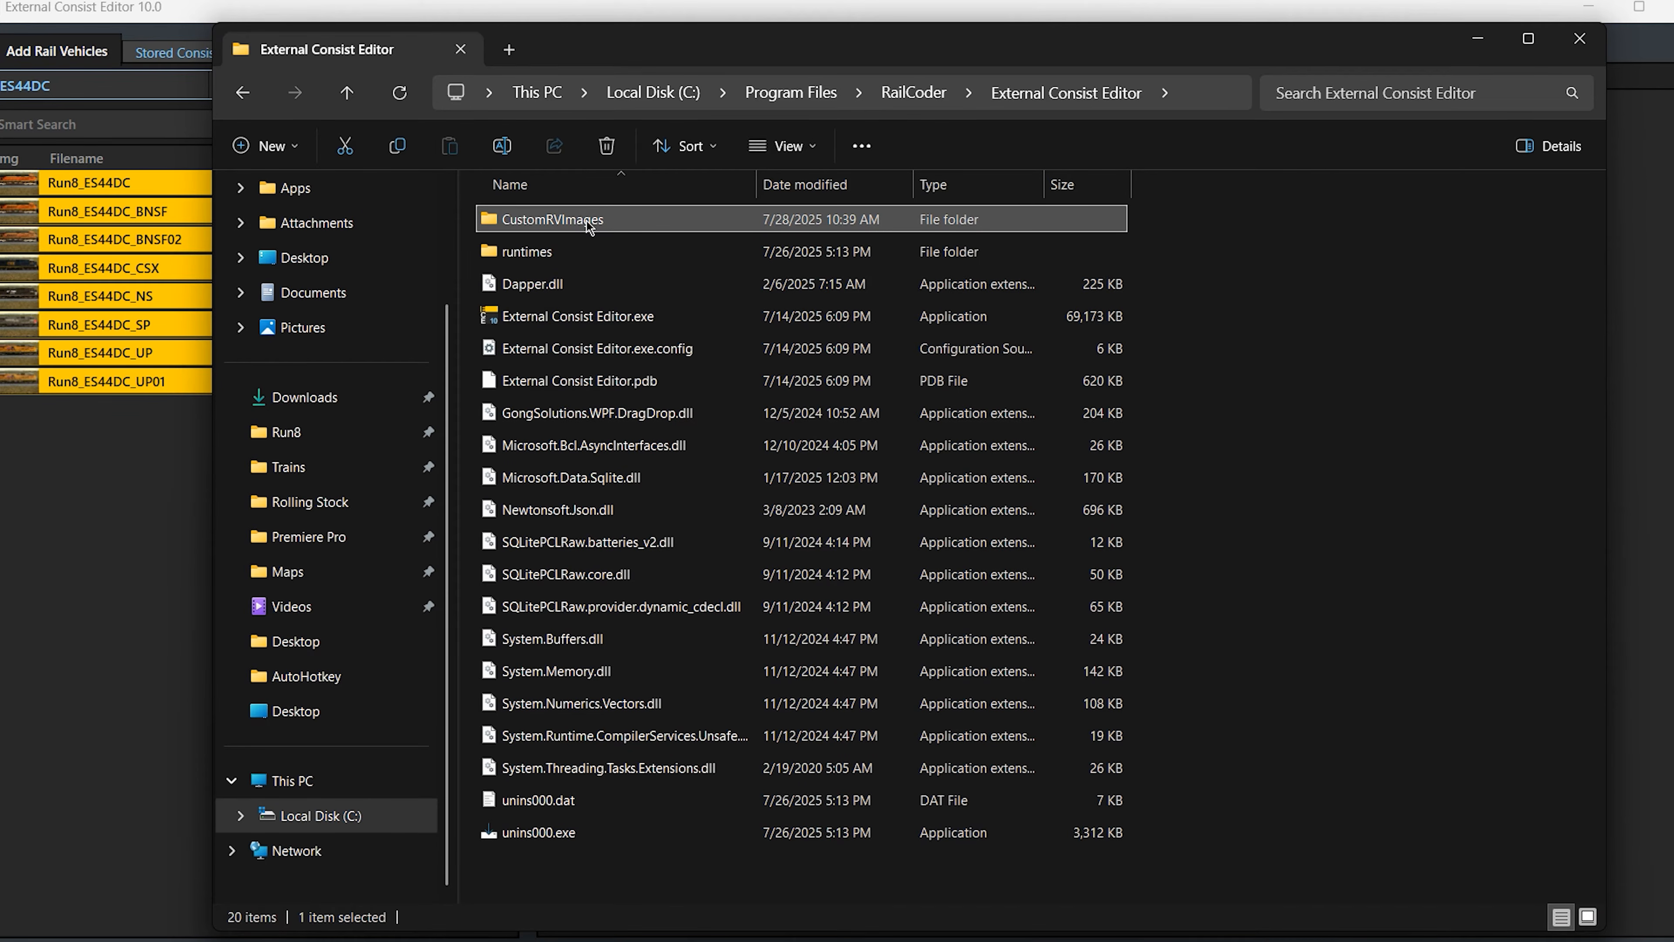
pyautogui.doubleClick(620, 215)
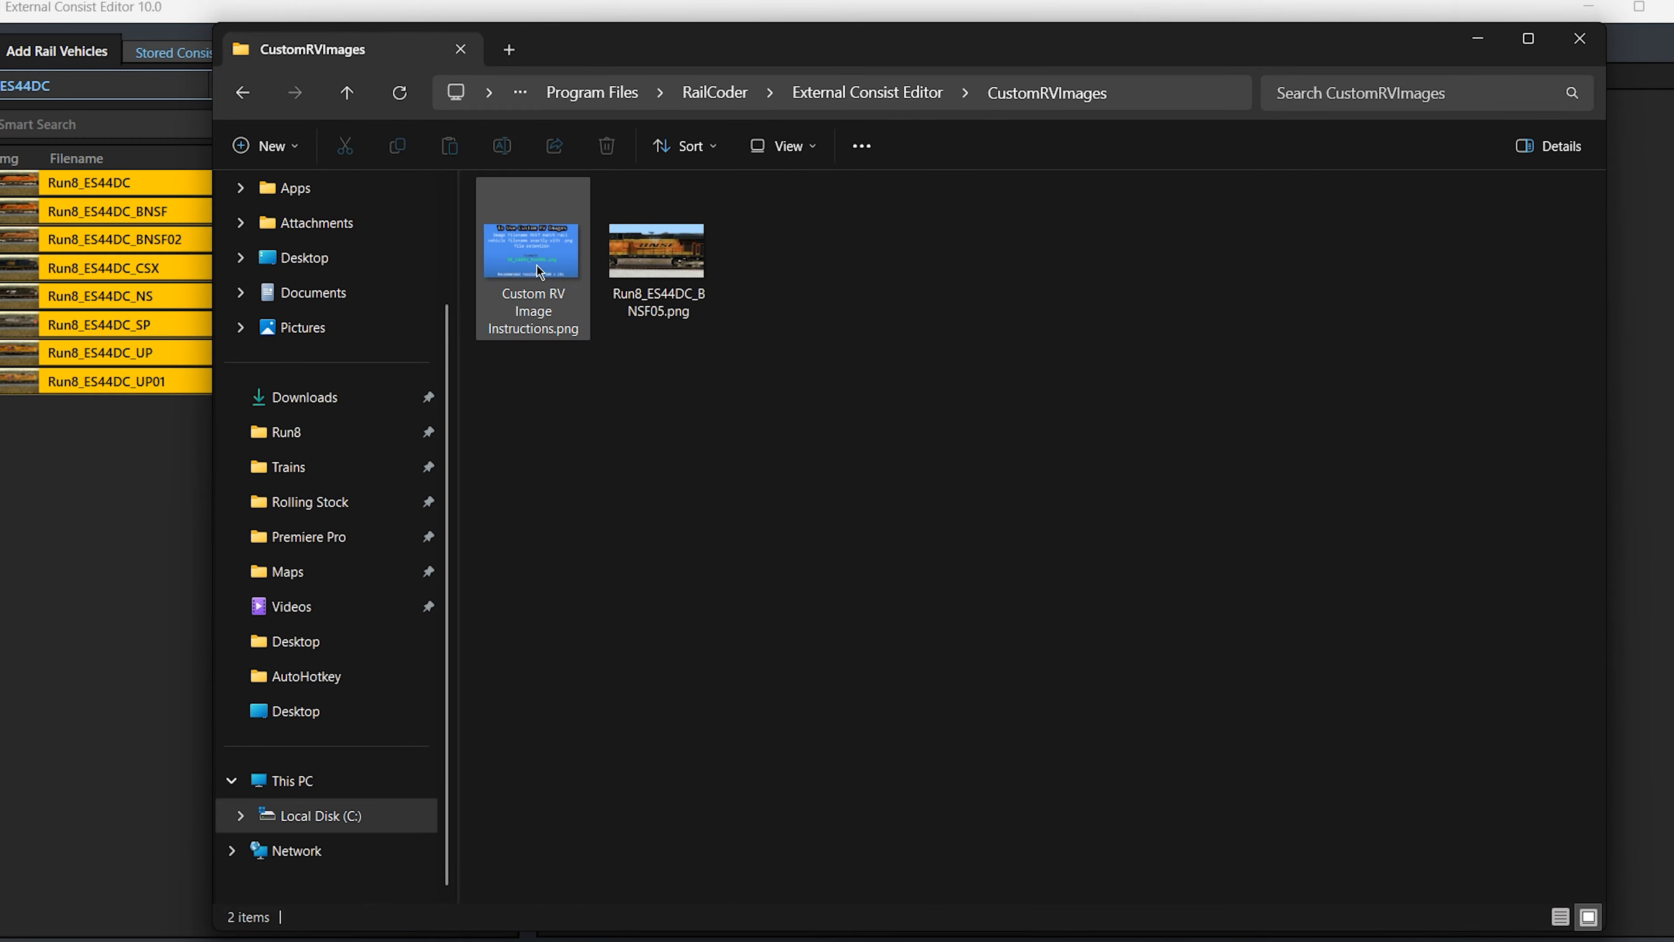
# View Custom RV Image Instructions.png to read the filename and resolution rules, and close the image
pyautogui.doubleClick(537, 270)
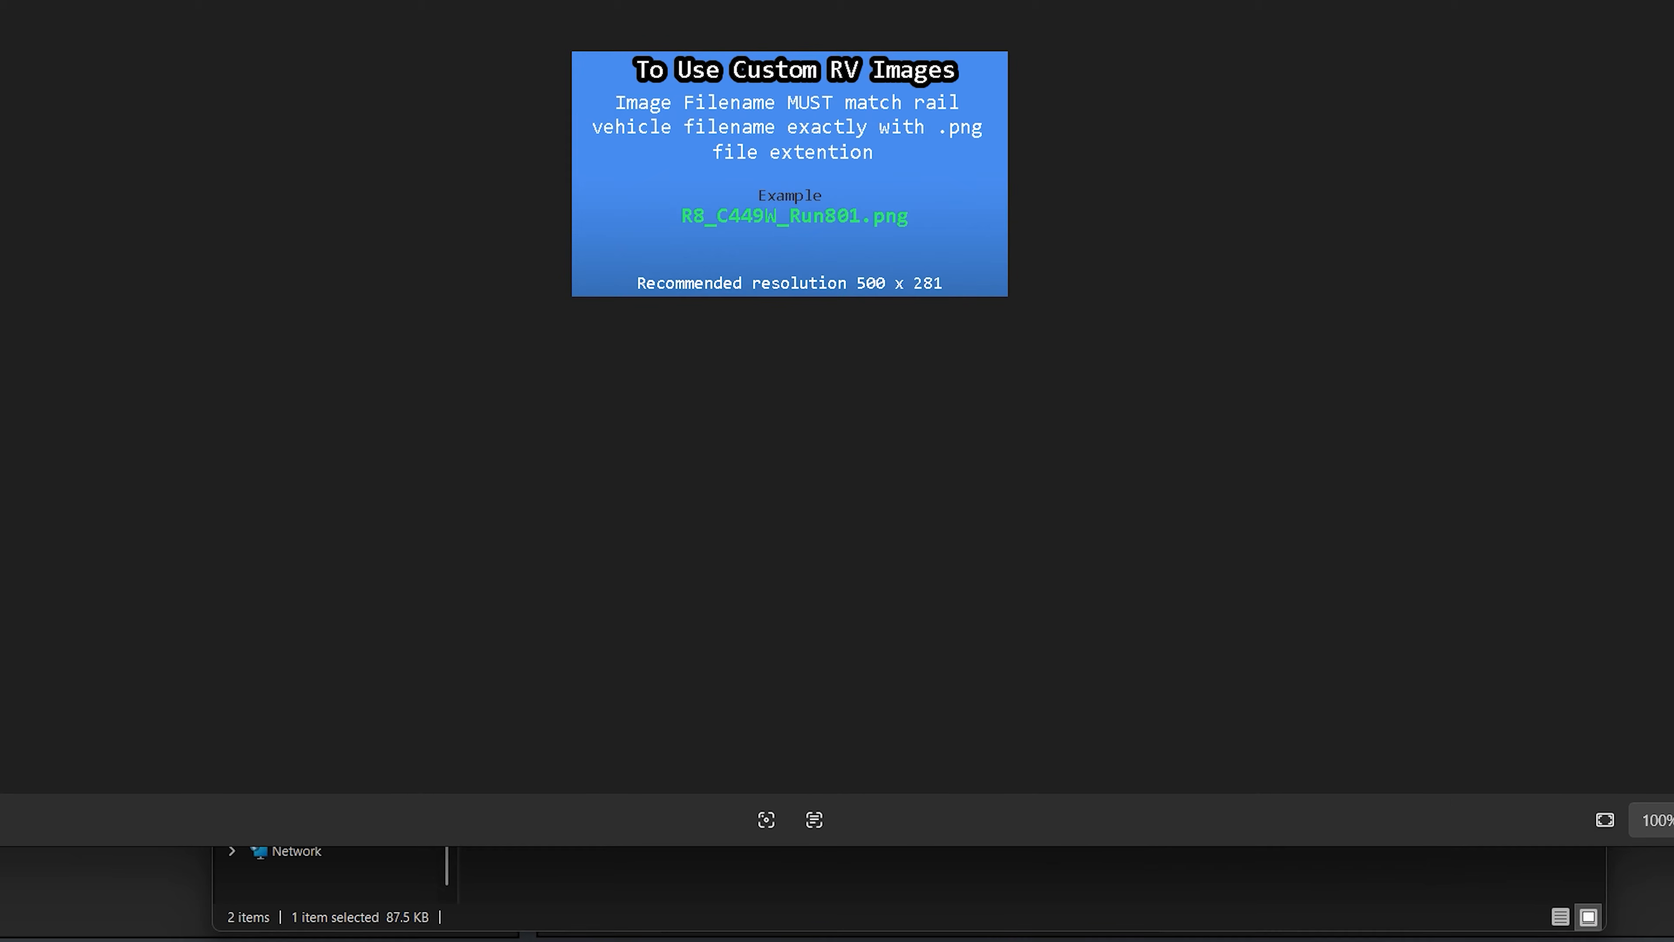
pyautogui.click(1672, 2)
pyautogui.click(963, 342)
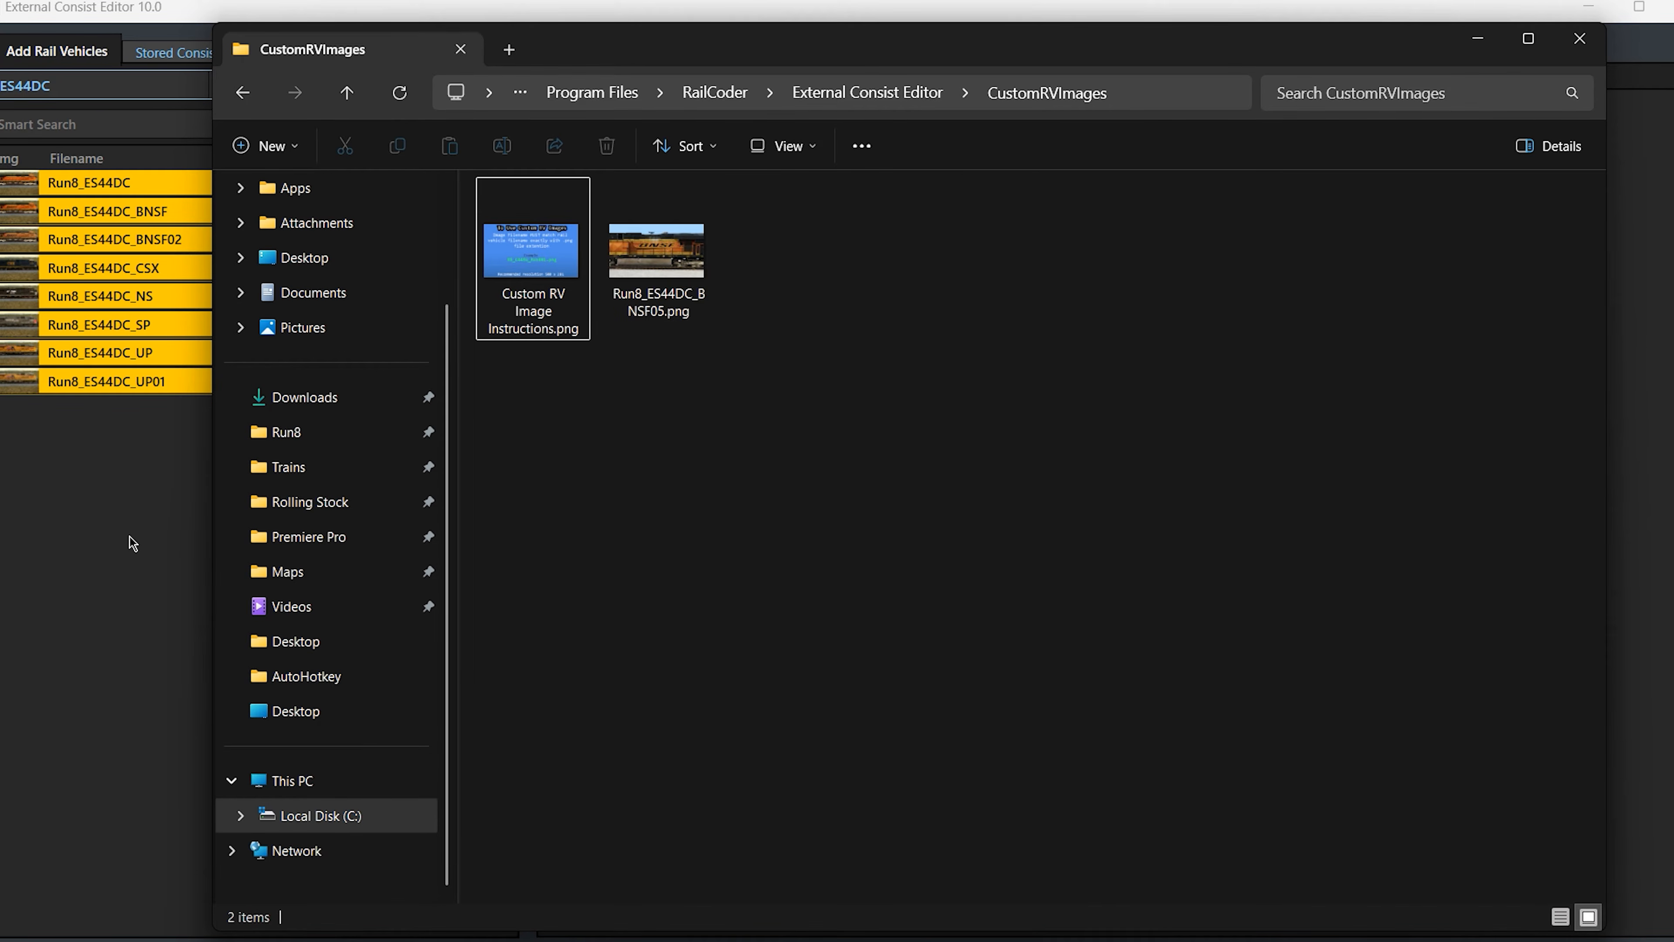
# Switch to External Consist Editor, select the Run8_ES44DC_BNSF02 locomotive and preview its image
pyautogui.click(106, 537)
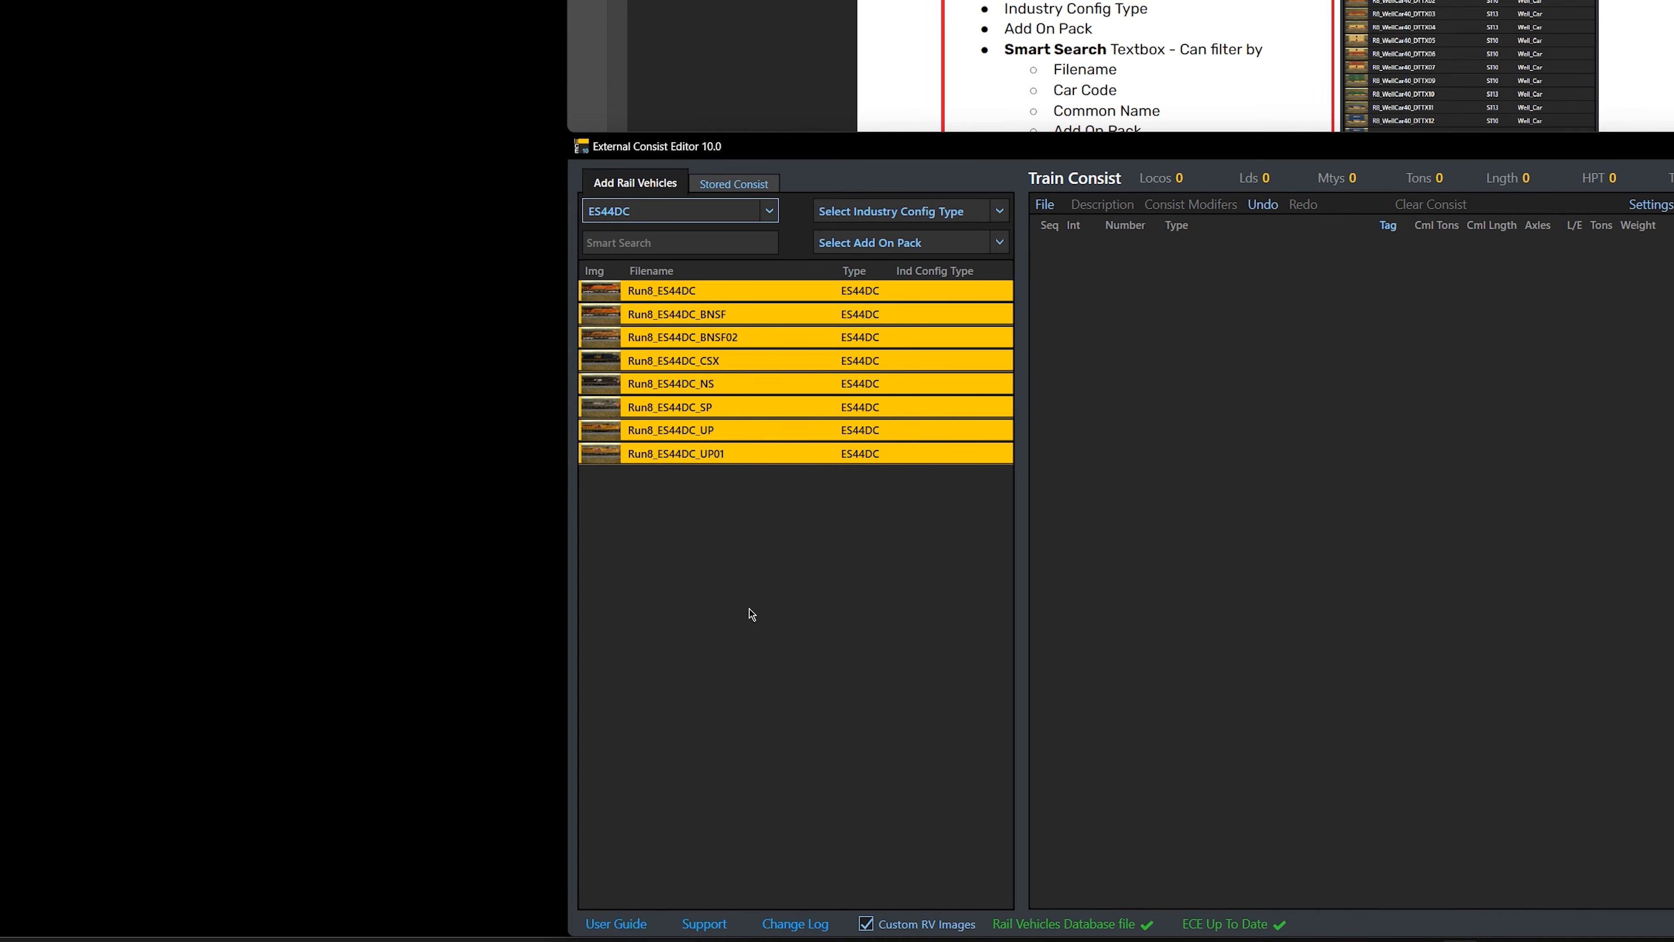
pyautogui.click(743, 338)
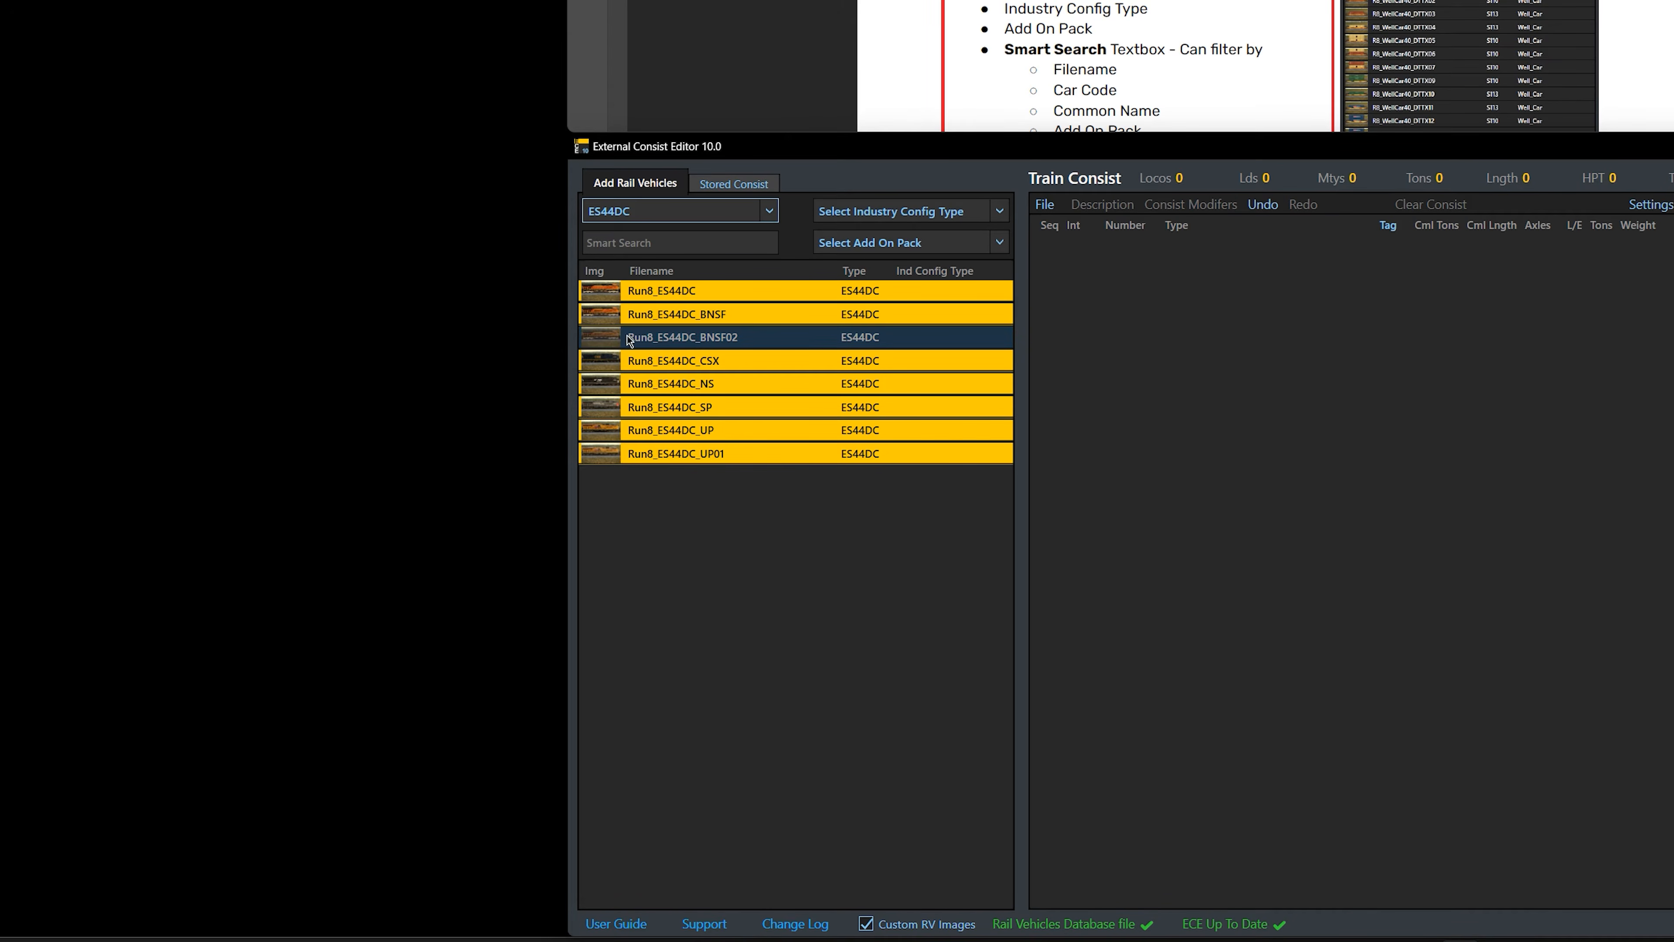
pyautogui.moveTo(612, 342)
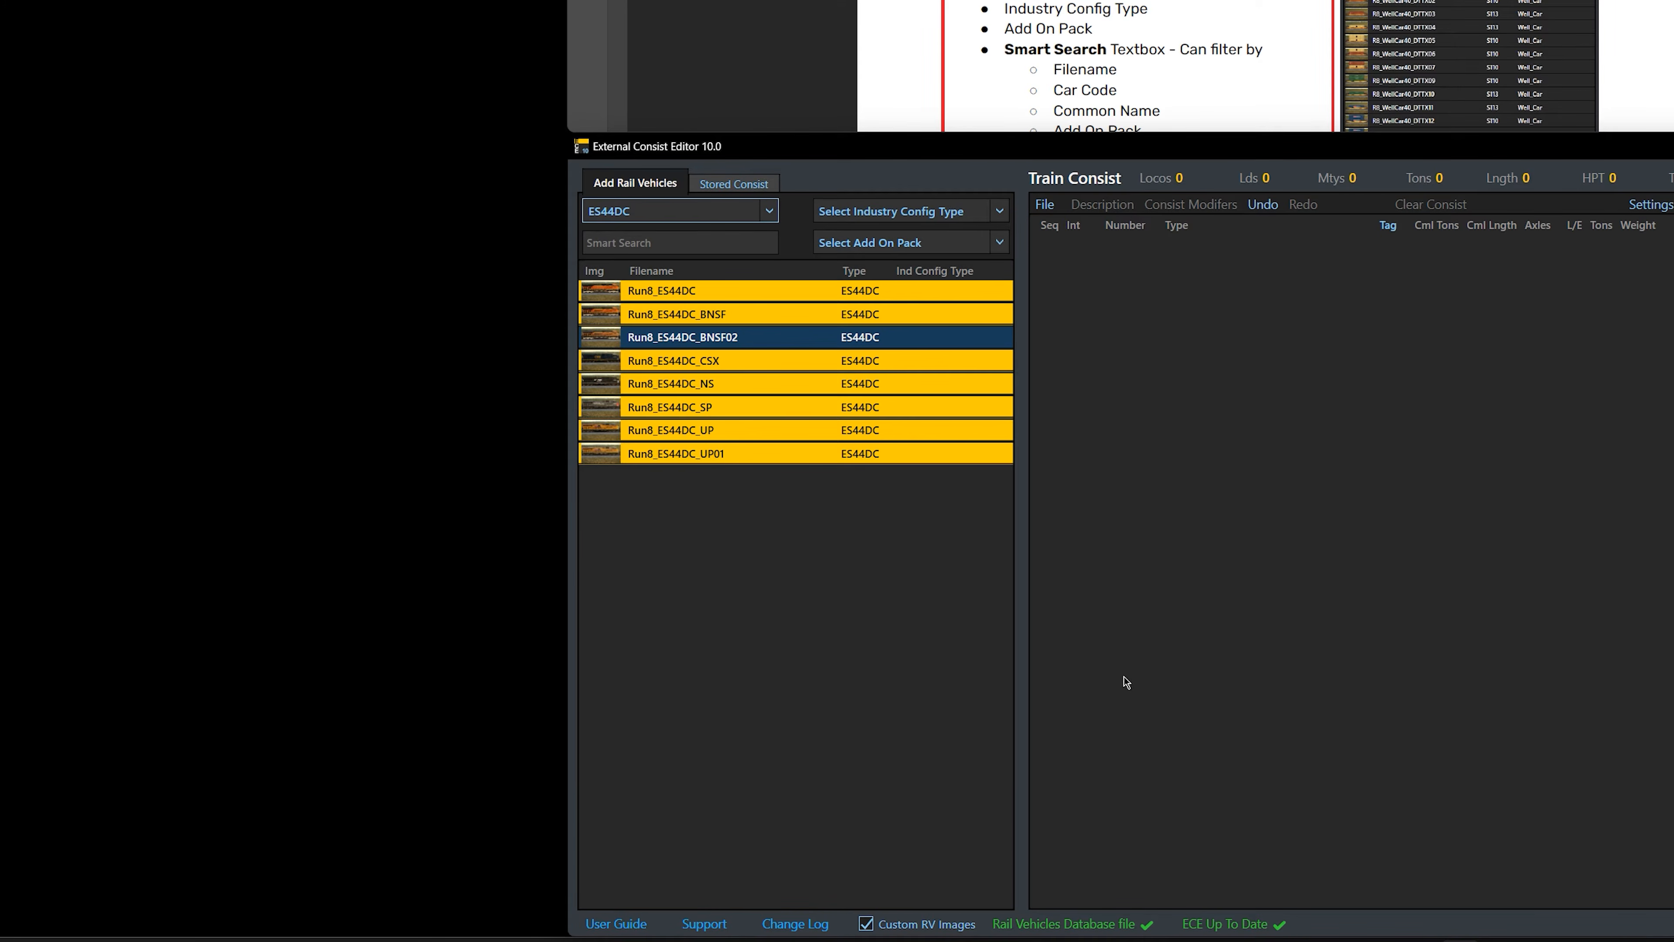
# Switch to File Explorer and rename Run8_ES44DC_BNSF05.png to Run8_ES44DC_BNSF02.png, granting the administrator permission
pyautogui.moveTo(963, 931)
pyautogui.moveTo(1146, 939)
pyautogui.click(1160, 857)
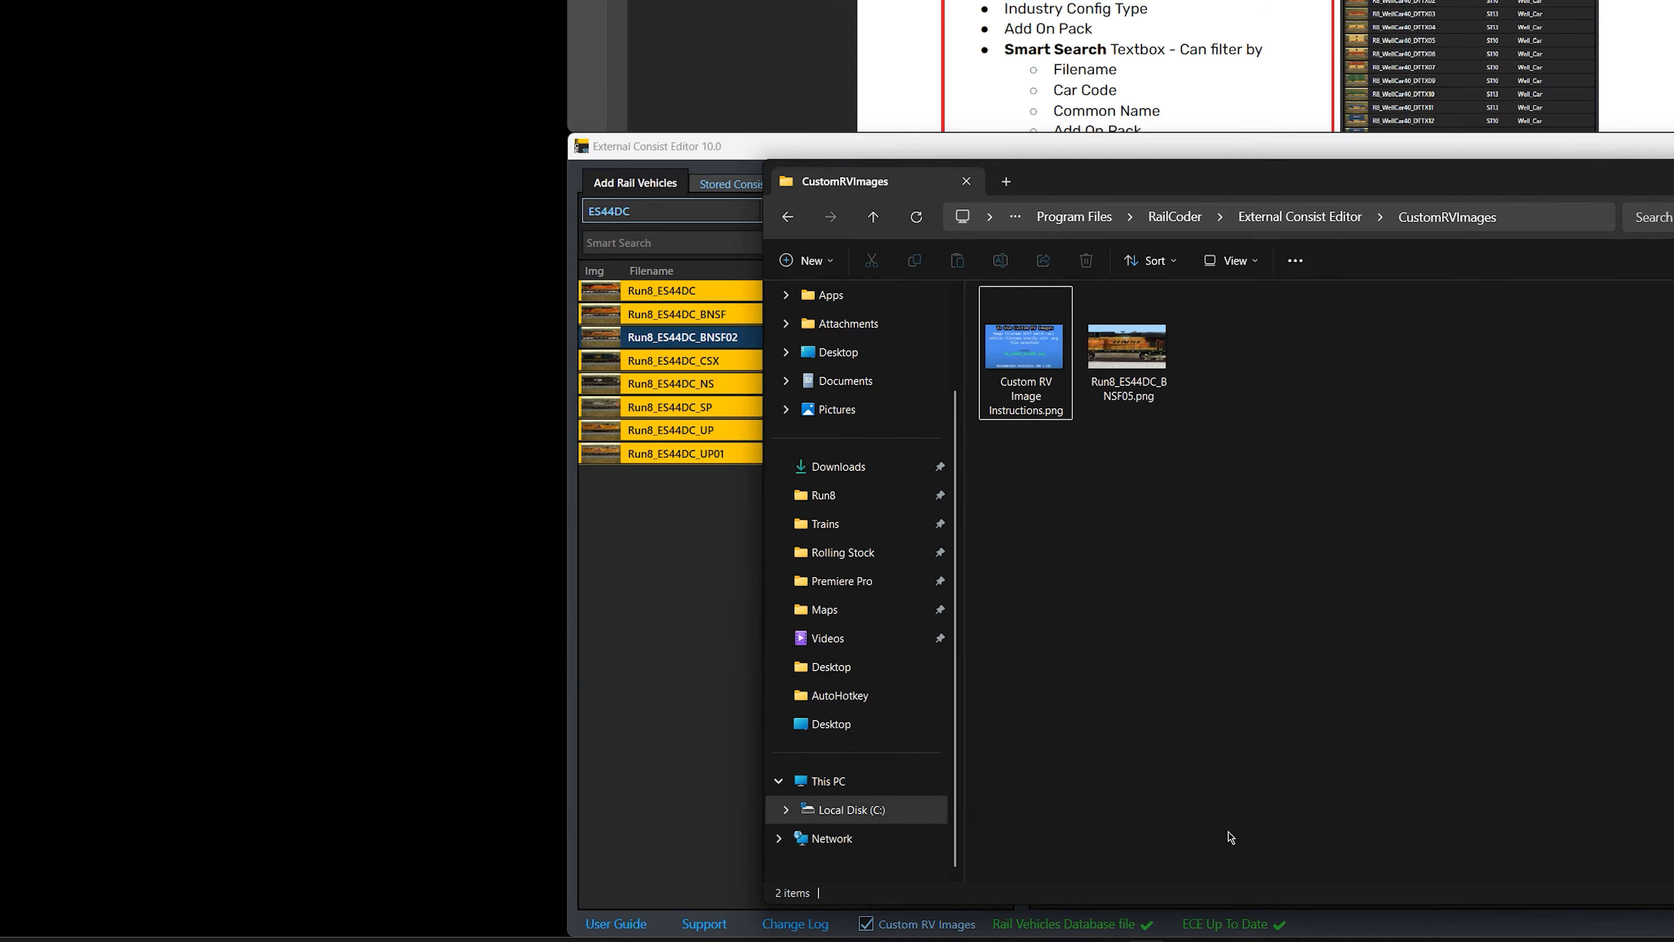
pyautogui.click(1144, 386)
pyautogui.click(1129, 396)
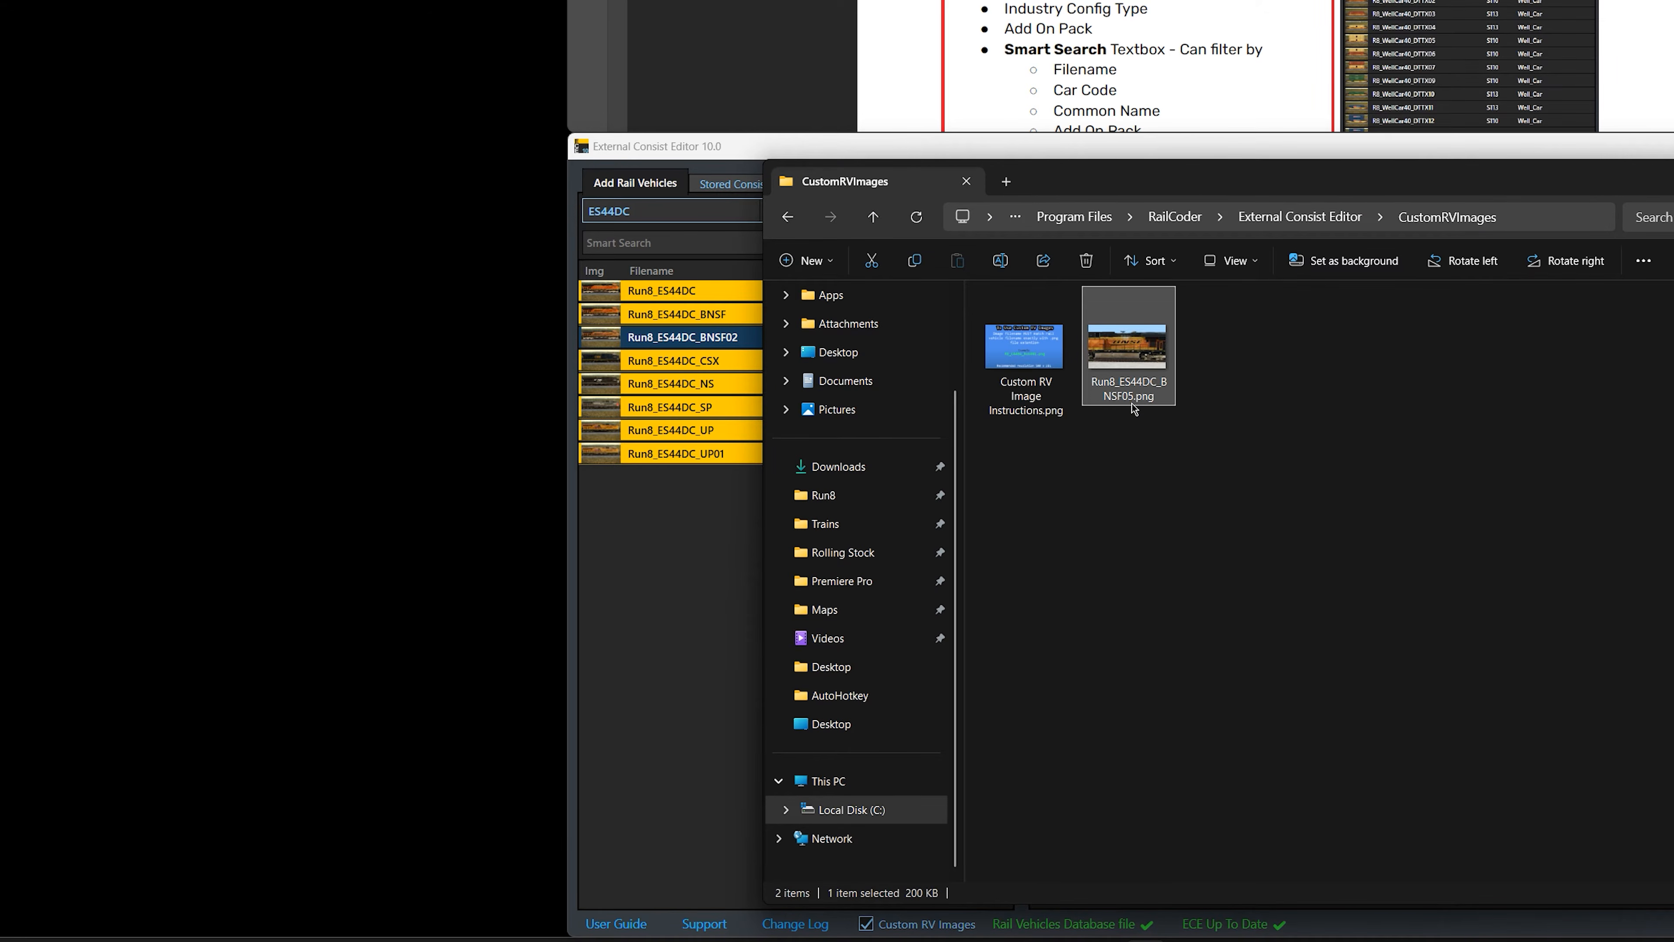
pyautogui.click(1130, 396)
pyautogui.press('BackSpace')
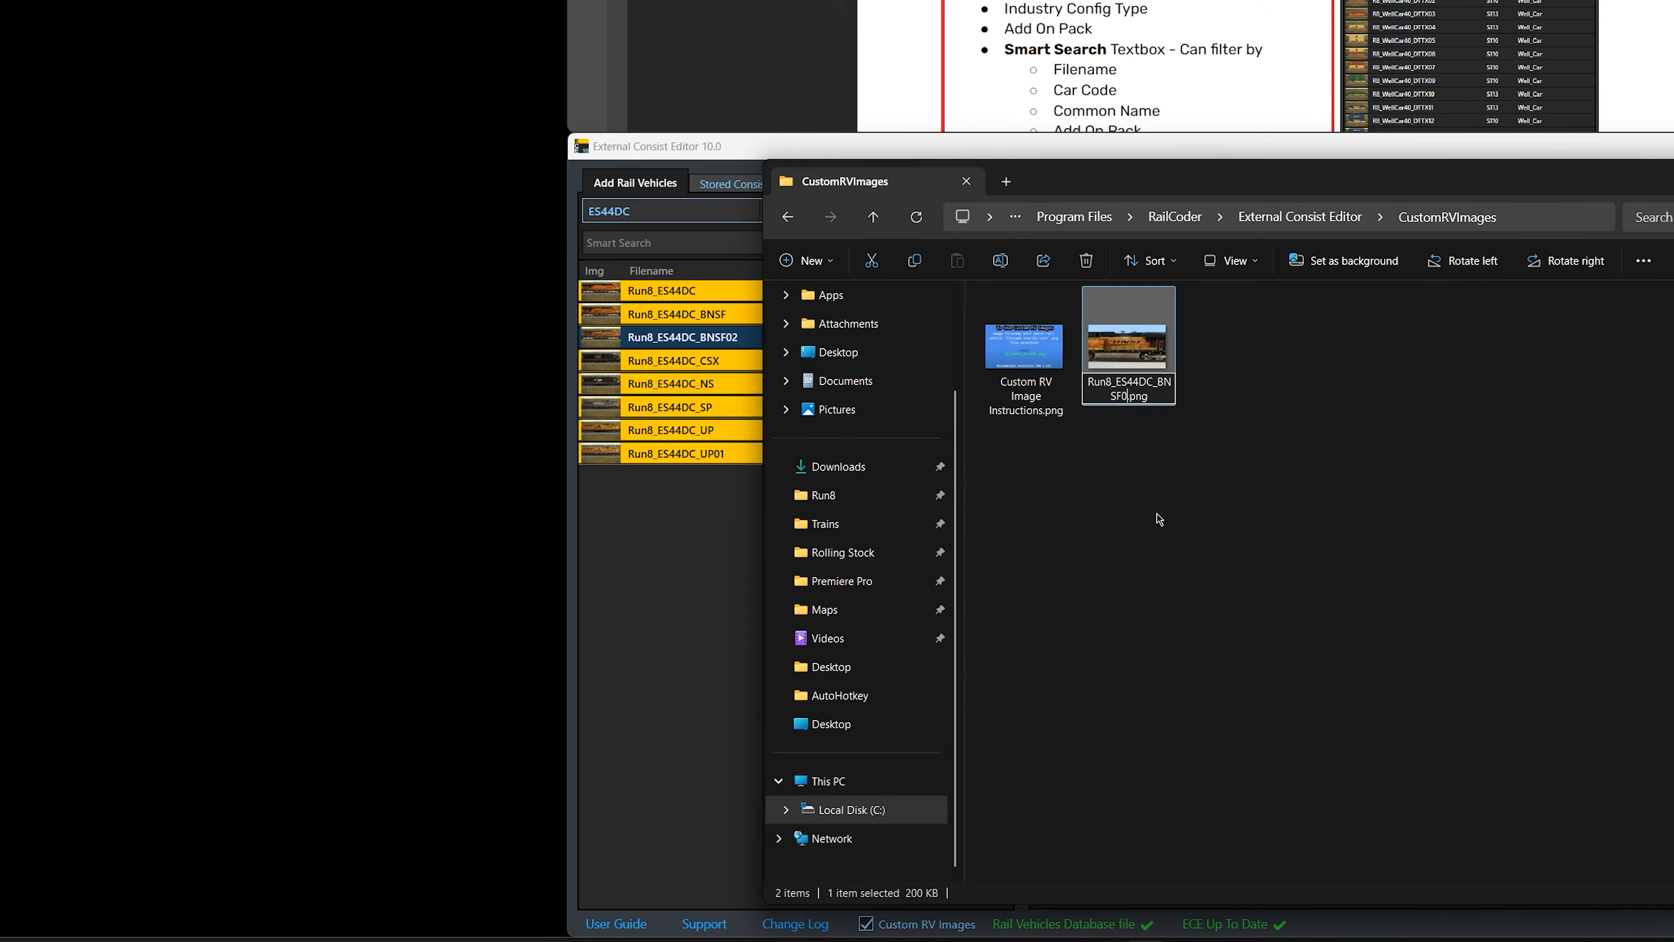
pyautogui.write('2')
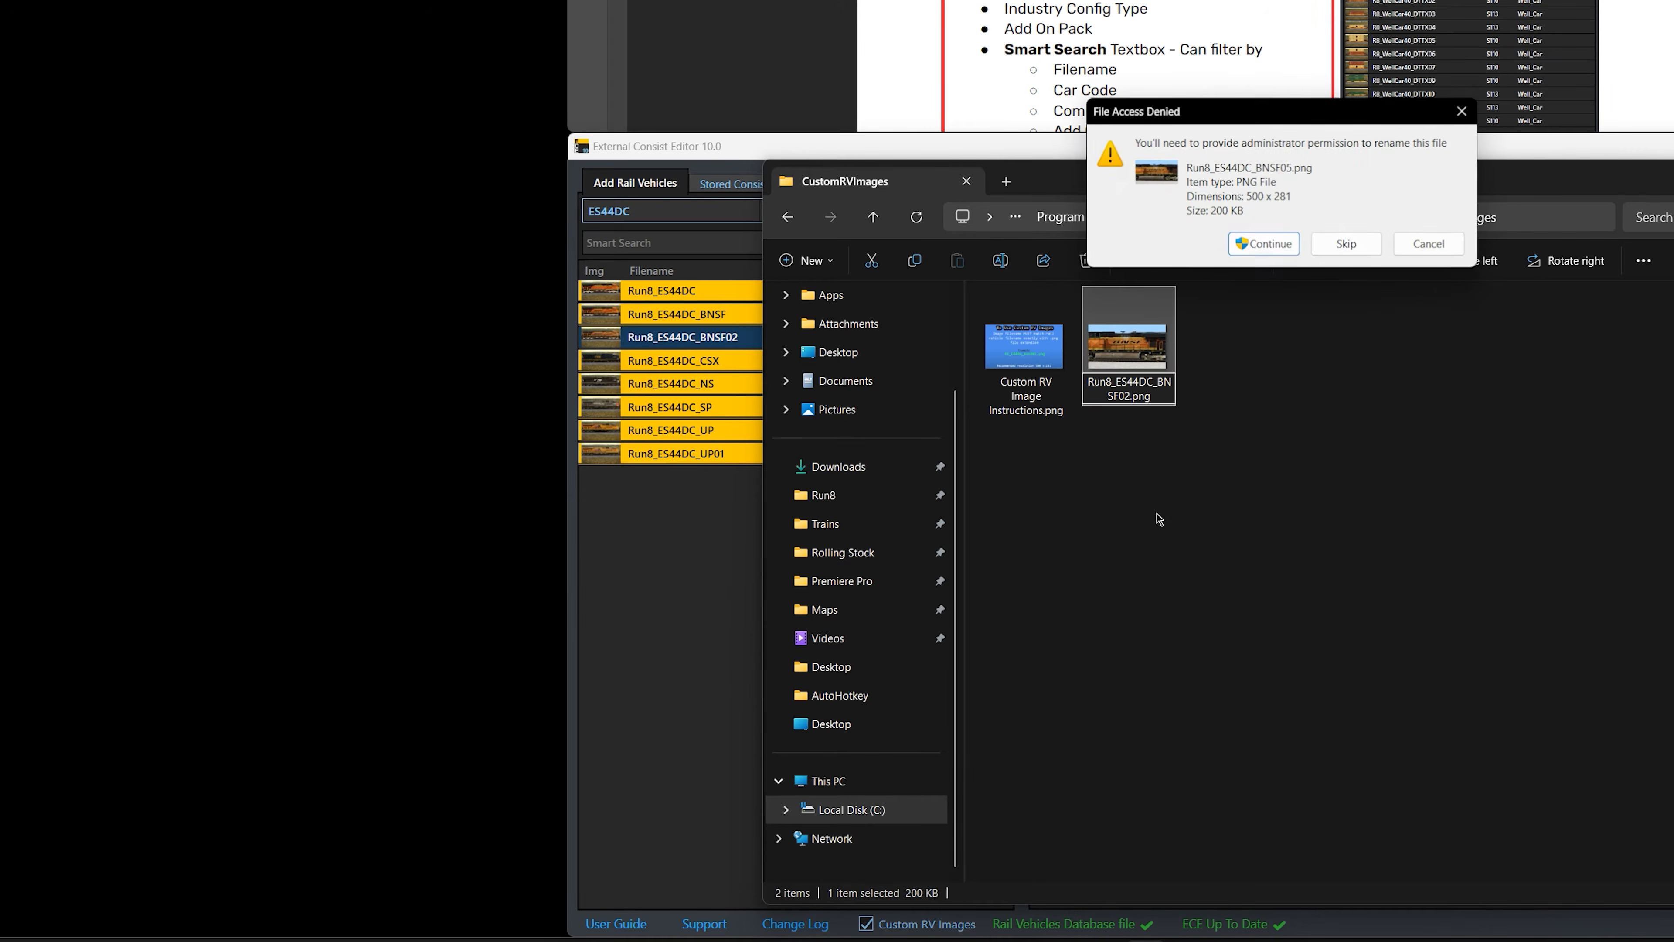
pyautogui.click(1271, 242)
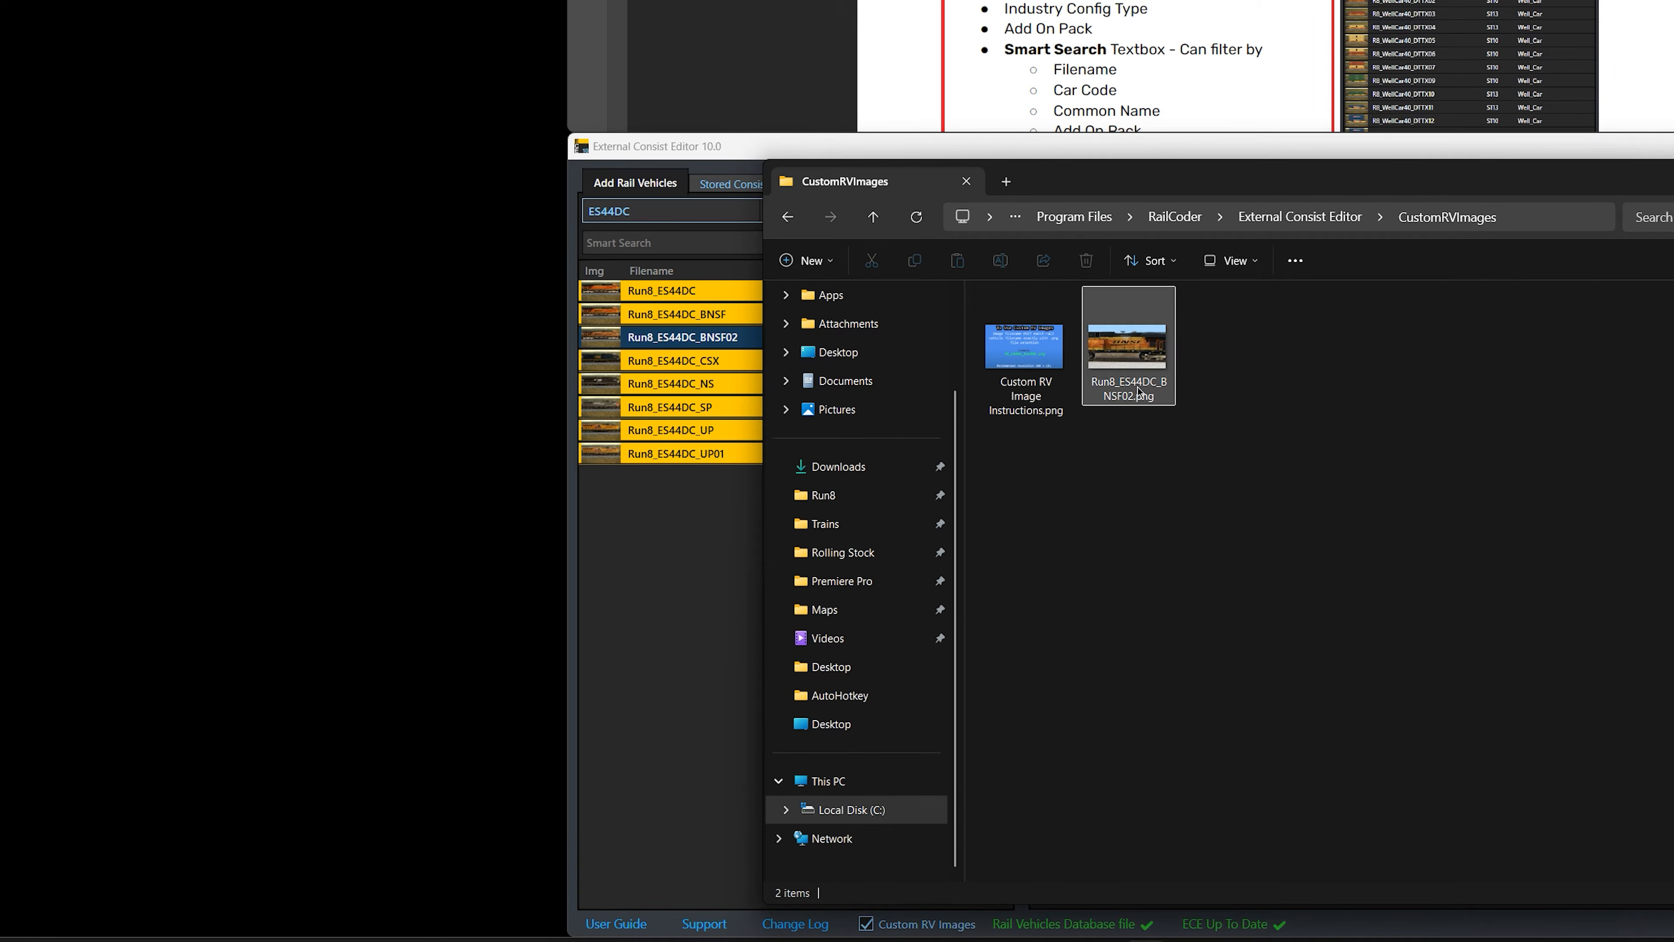
pyautogui.moveTo(1145, 395)
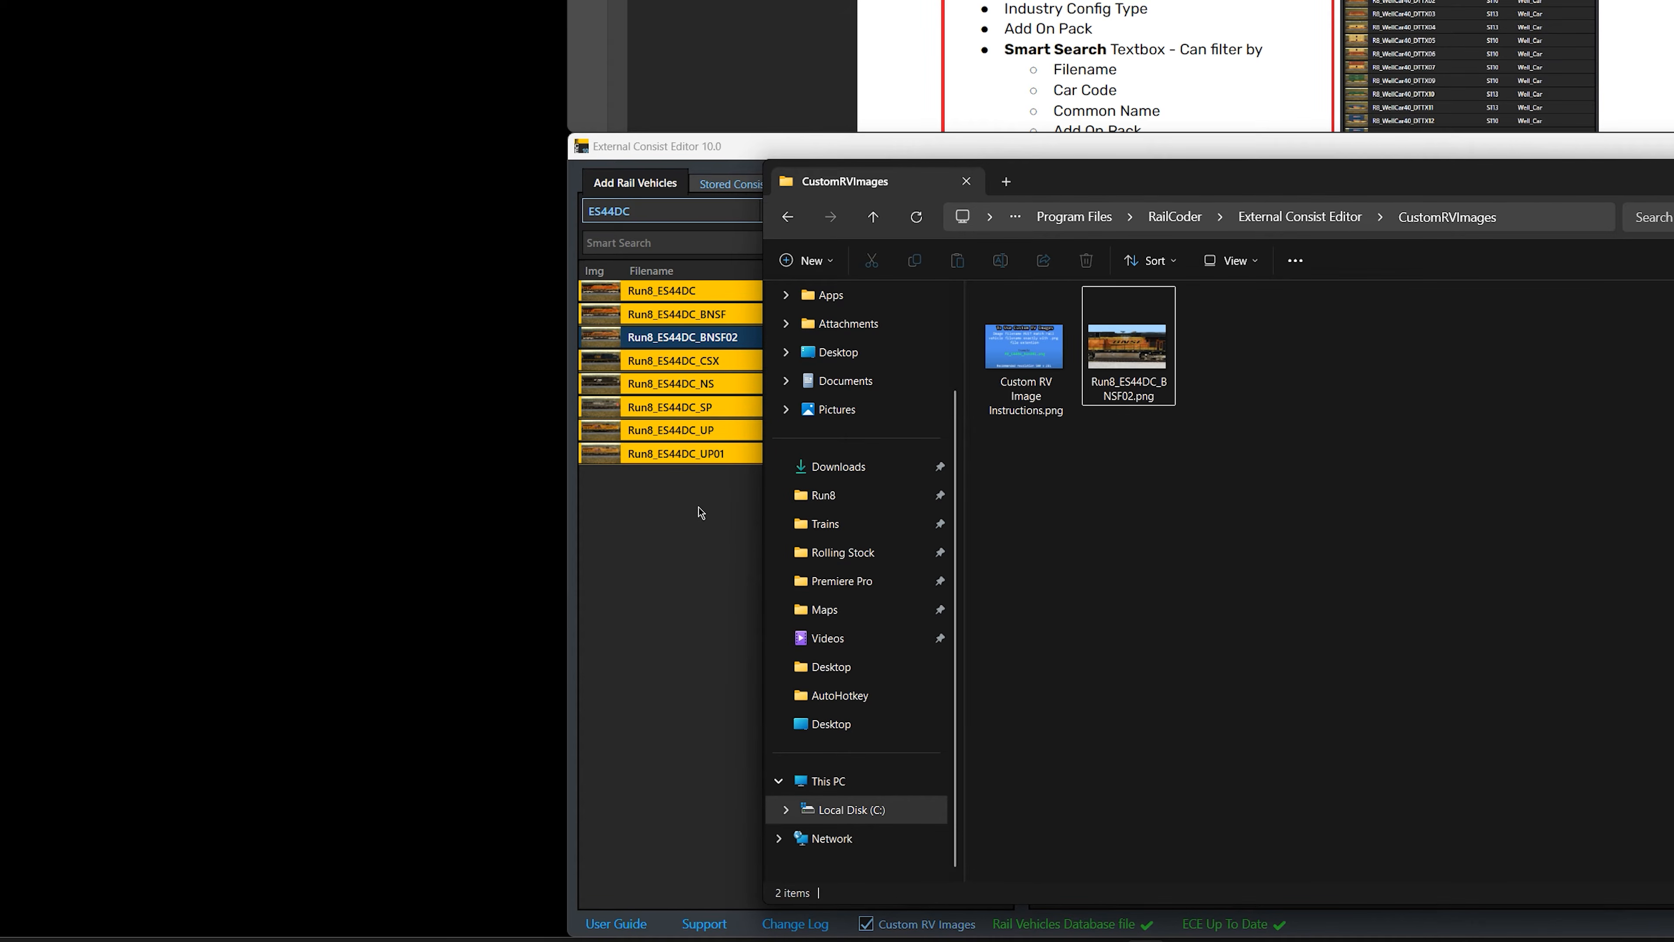
# Switch to External Consist Editor, filter the available rail vehicles by the Open Hoppers unit type and look through the list
pyautogui.click(695, 523)
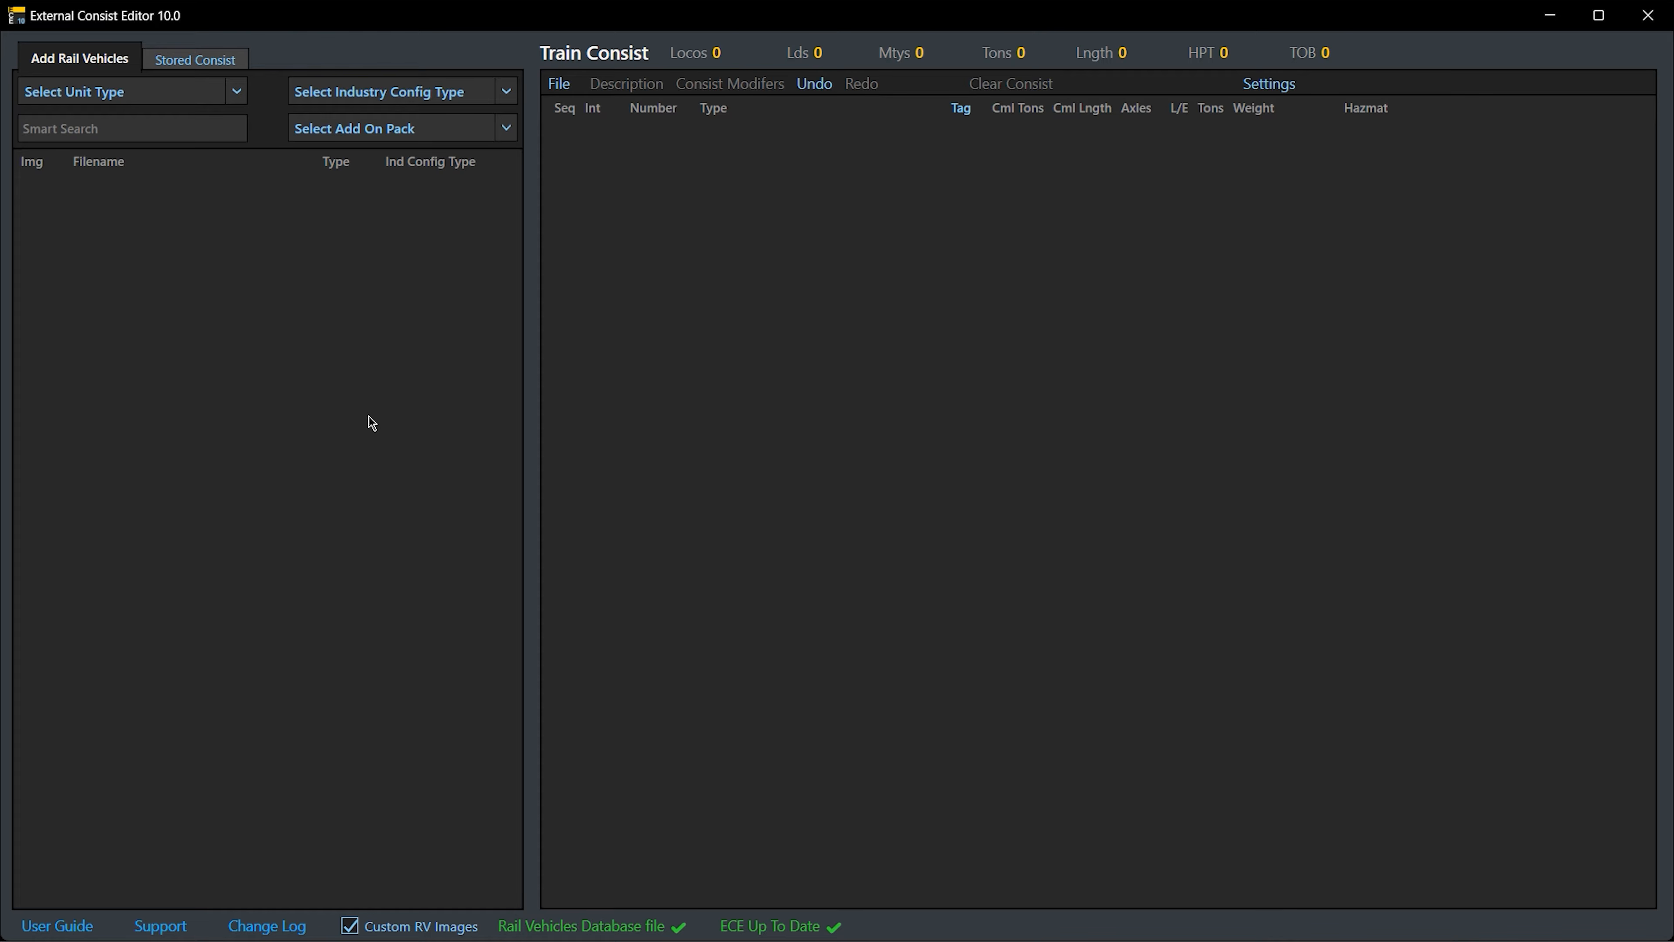
pyautogui.click(244, 94)
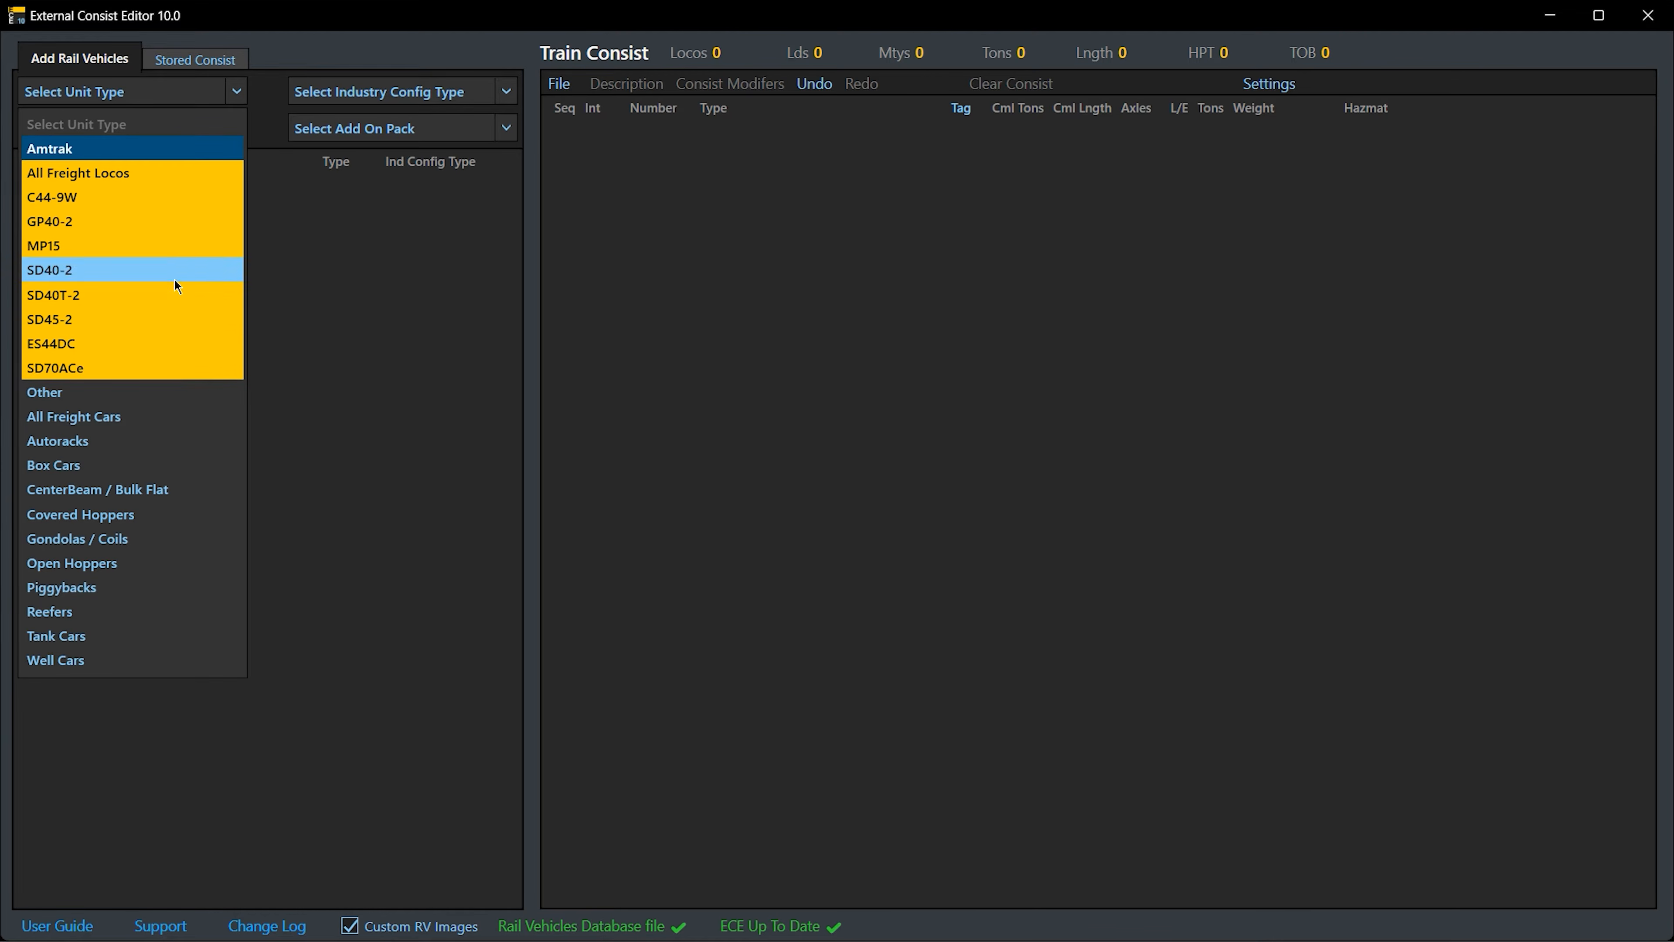
pyautogui.click(188, 564)
pyautogui.scroll(-4, 225, 561)
pyautogui.scroll(4, 225, 560)
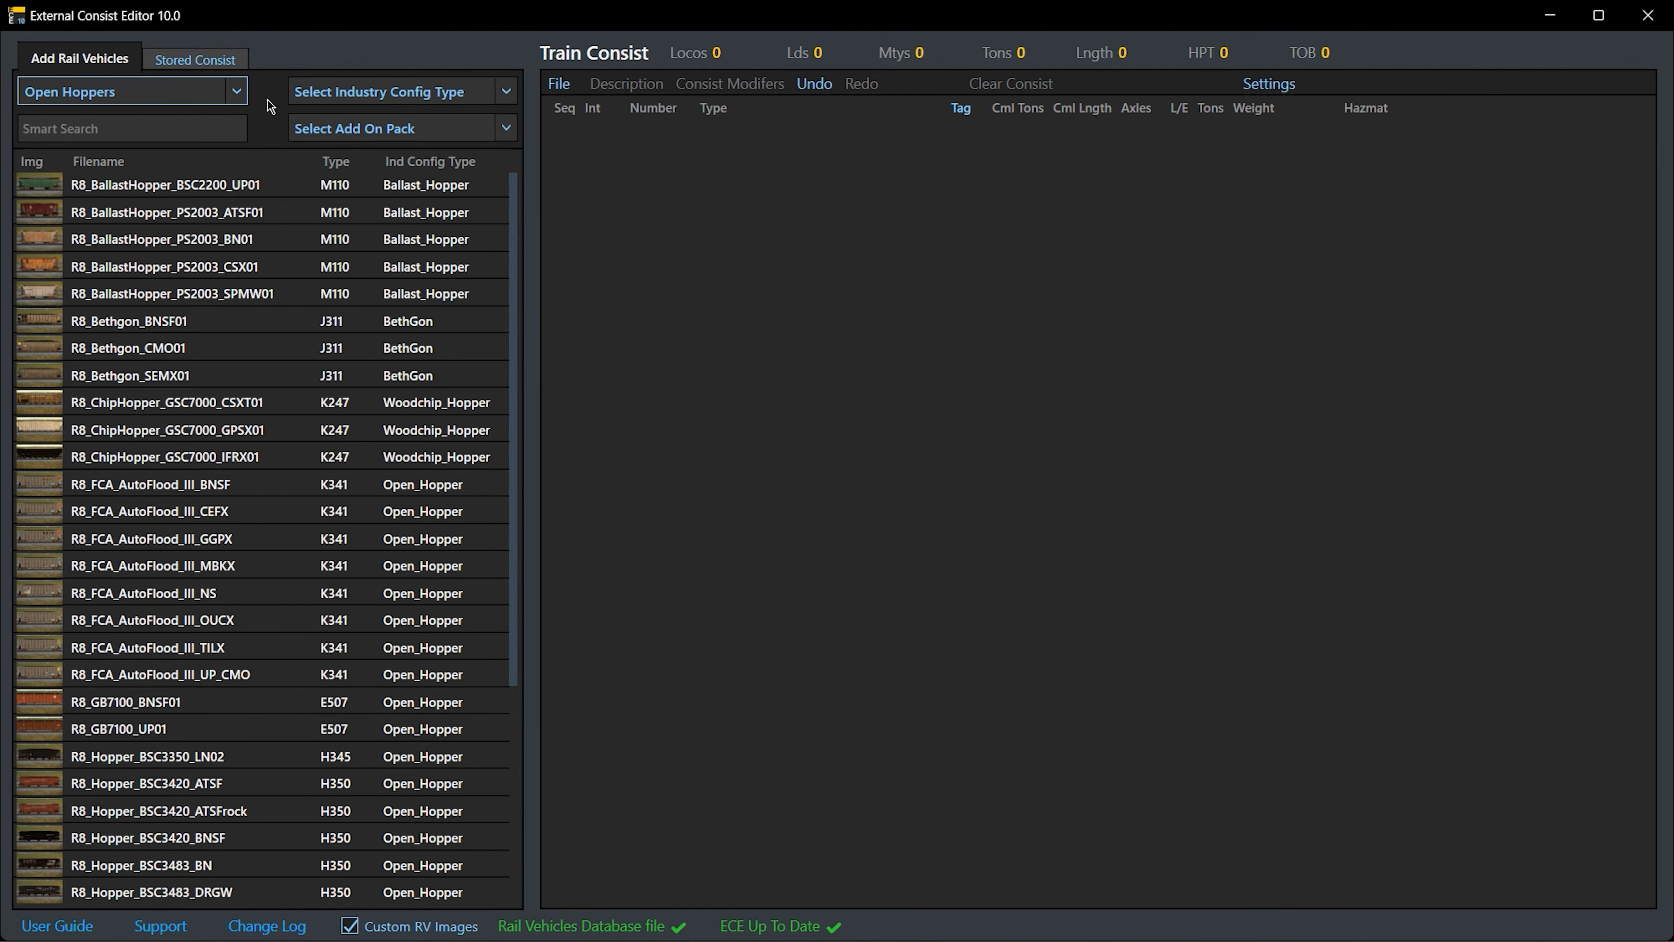
# Filter the rail vehicles by the Tank Car industry config type and look through the list
pyautogui.click(511, 93)
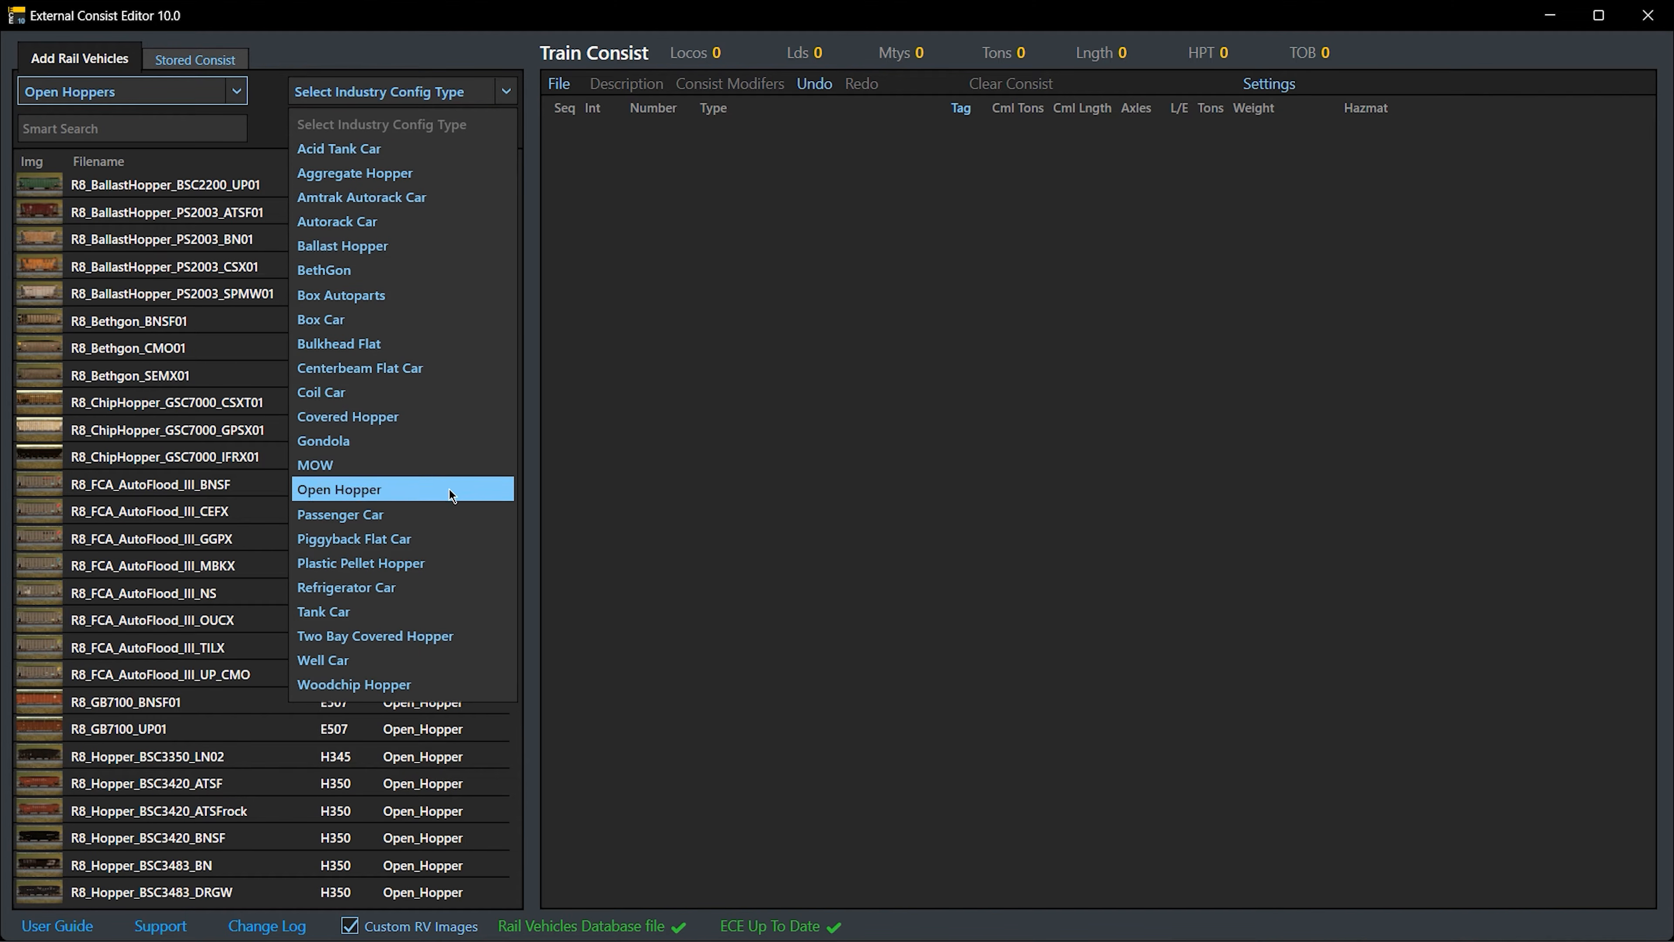
pyautogui.click(442, 611)
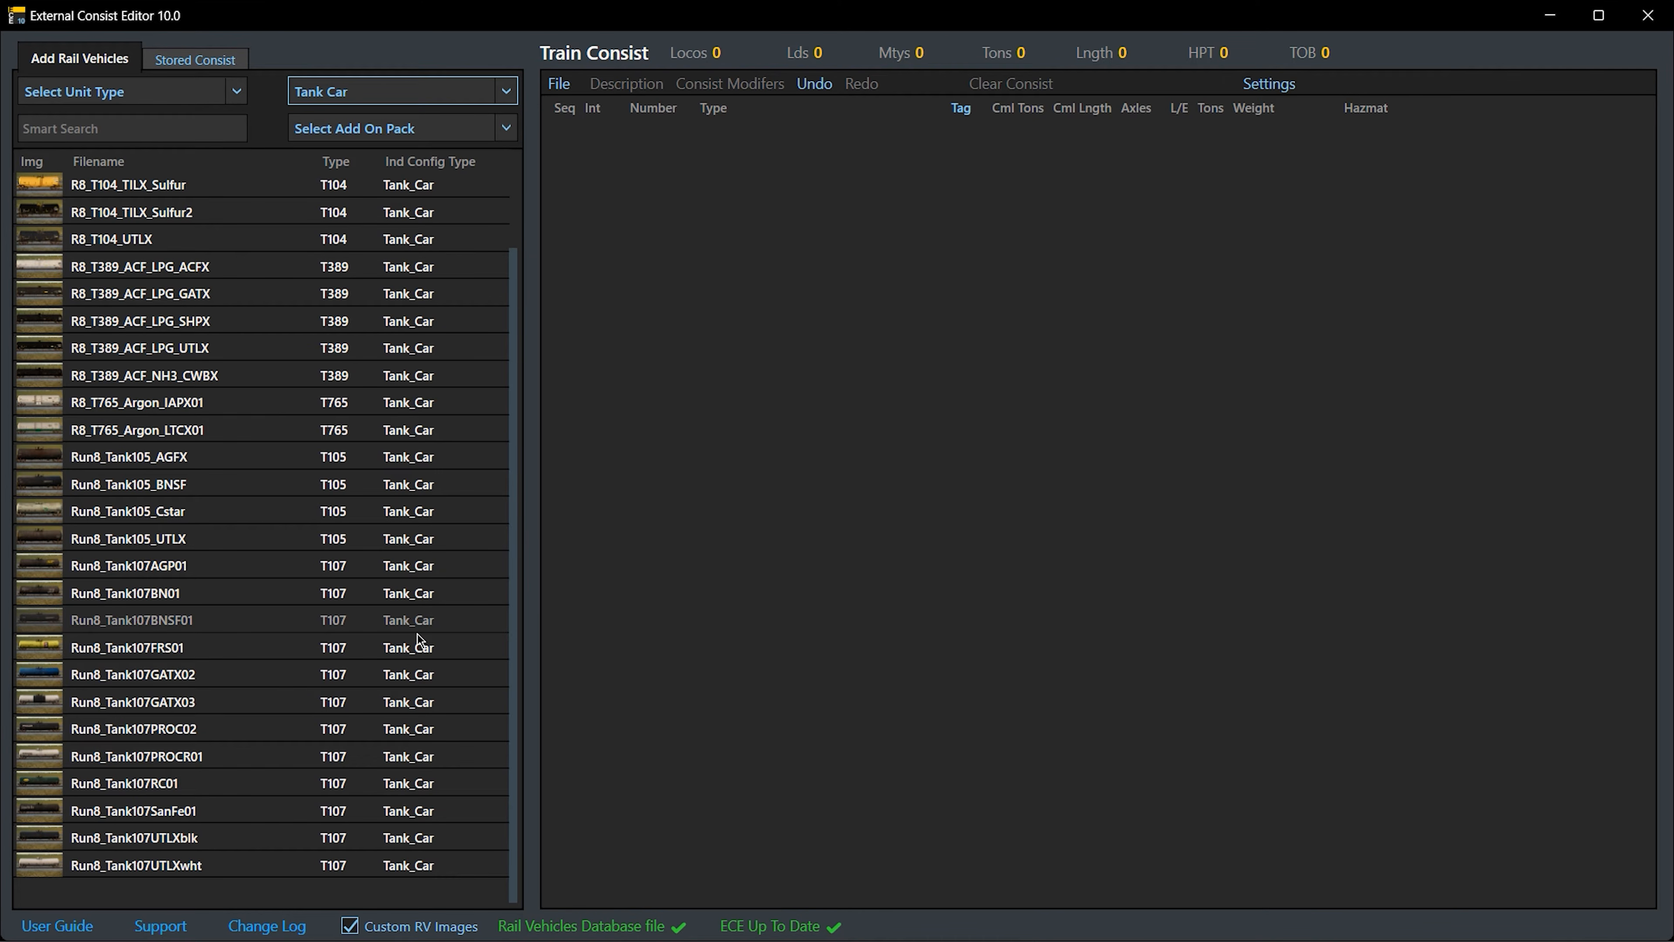
pyautogui.scroll(1, 418, 634)
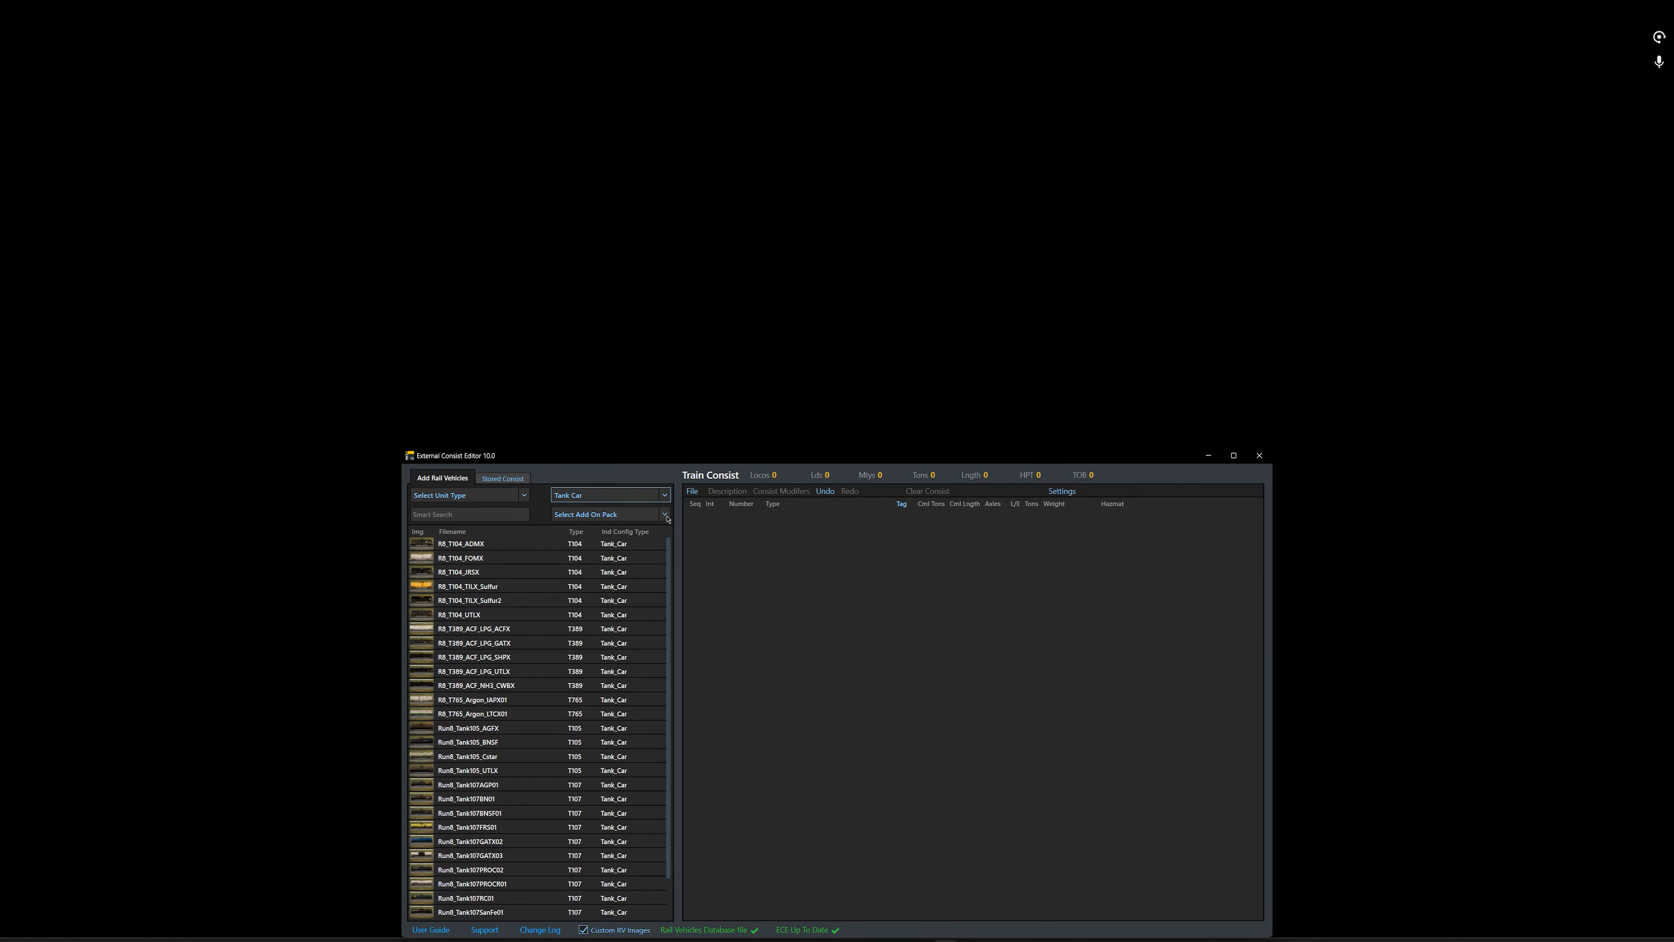
# Look through the available add-on packs and filter the rail vehicles by SD40-2 Pack 4
pyautogui.click(664, 515)
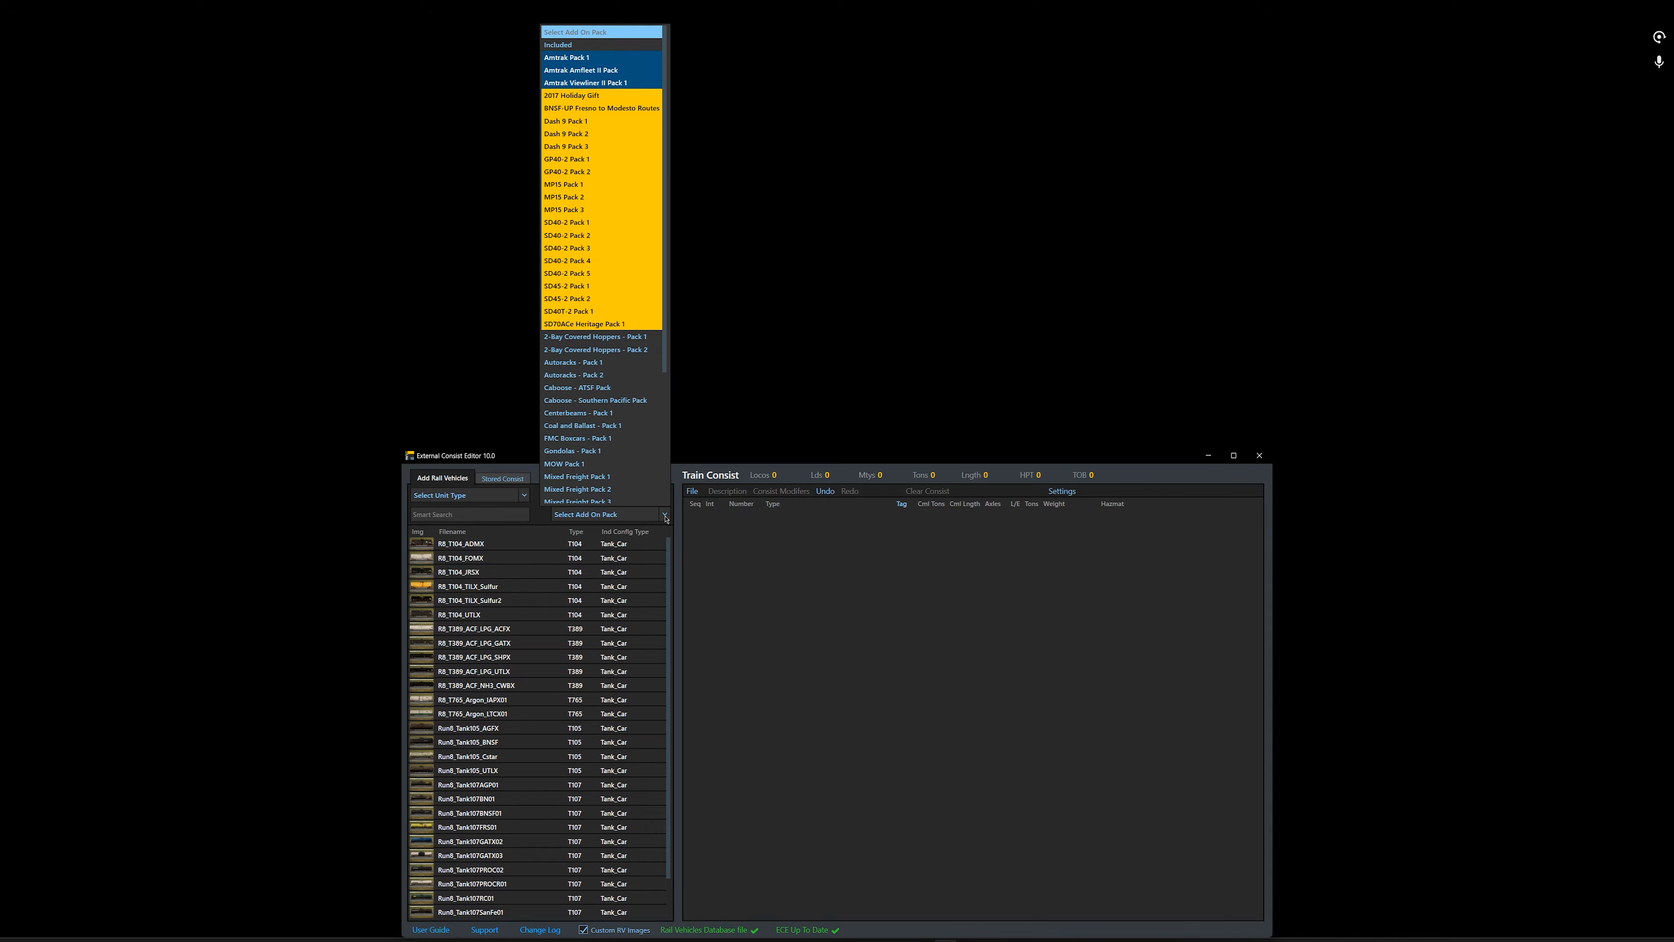
pyautogui.scroll(-5, 612, 485)
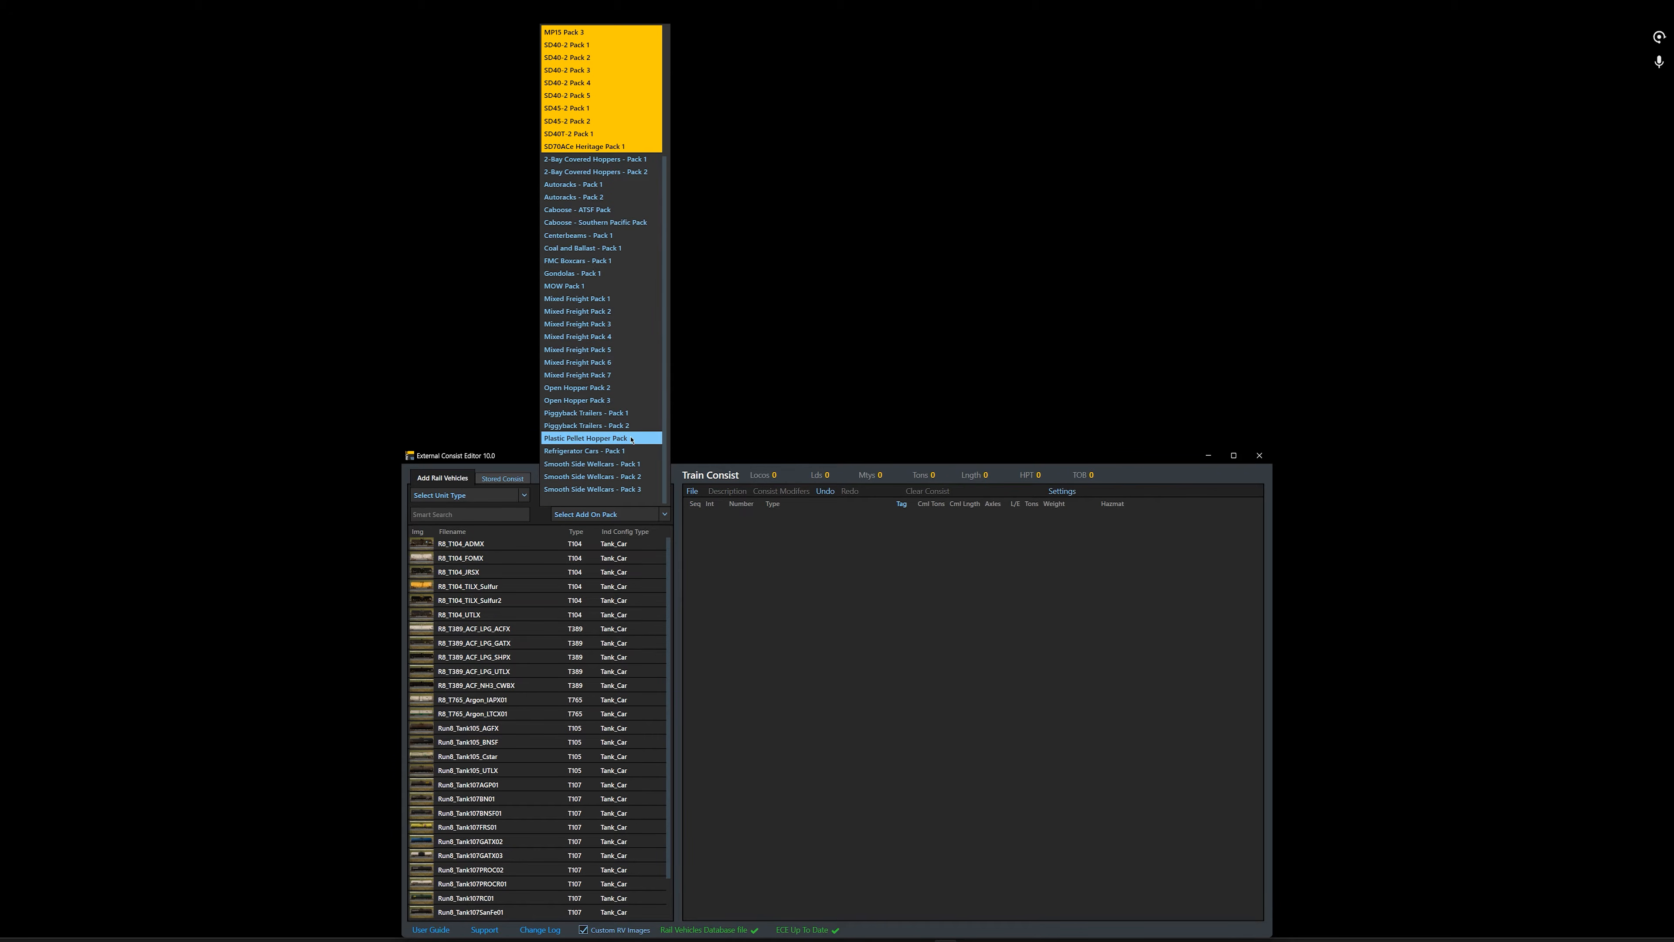
pyautogui.scroll(5, 631, 476)
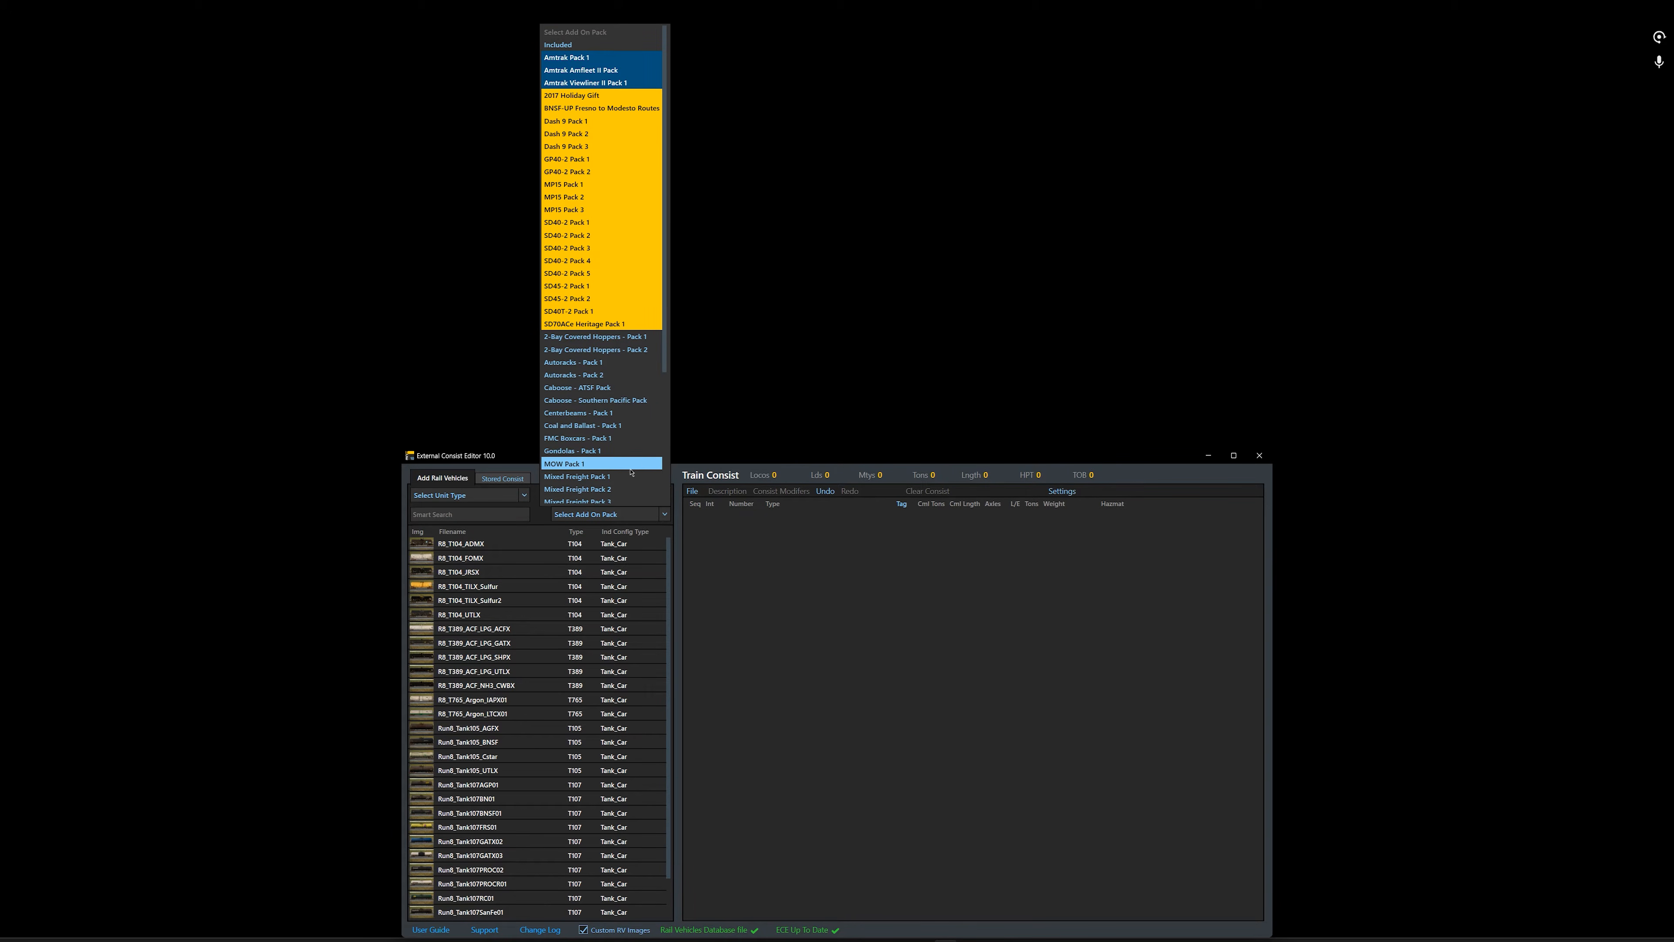
pyautogui.click(615, 265)
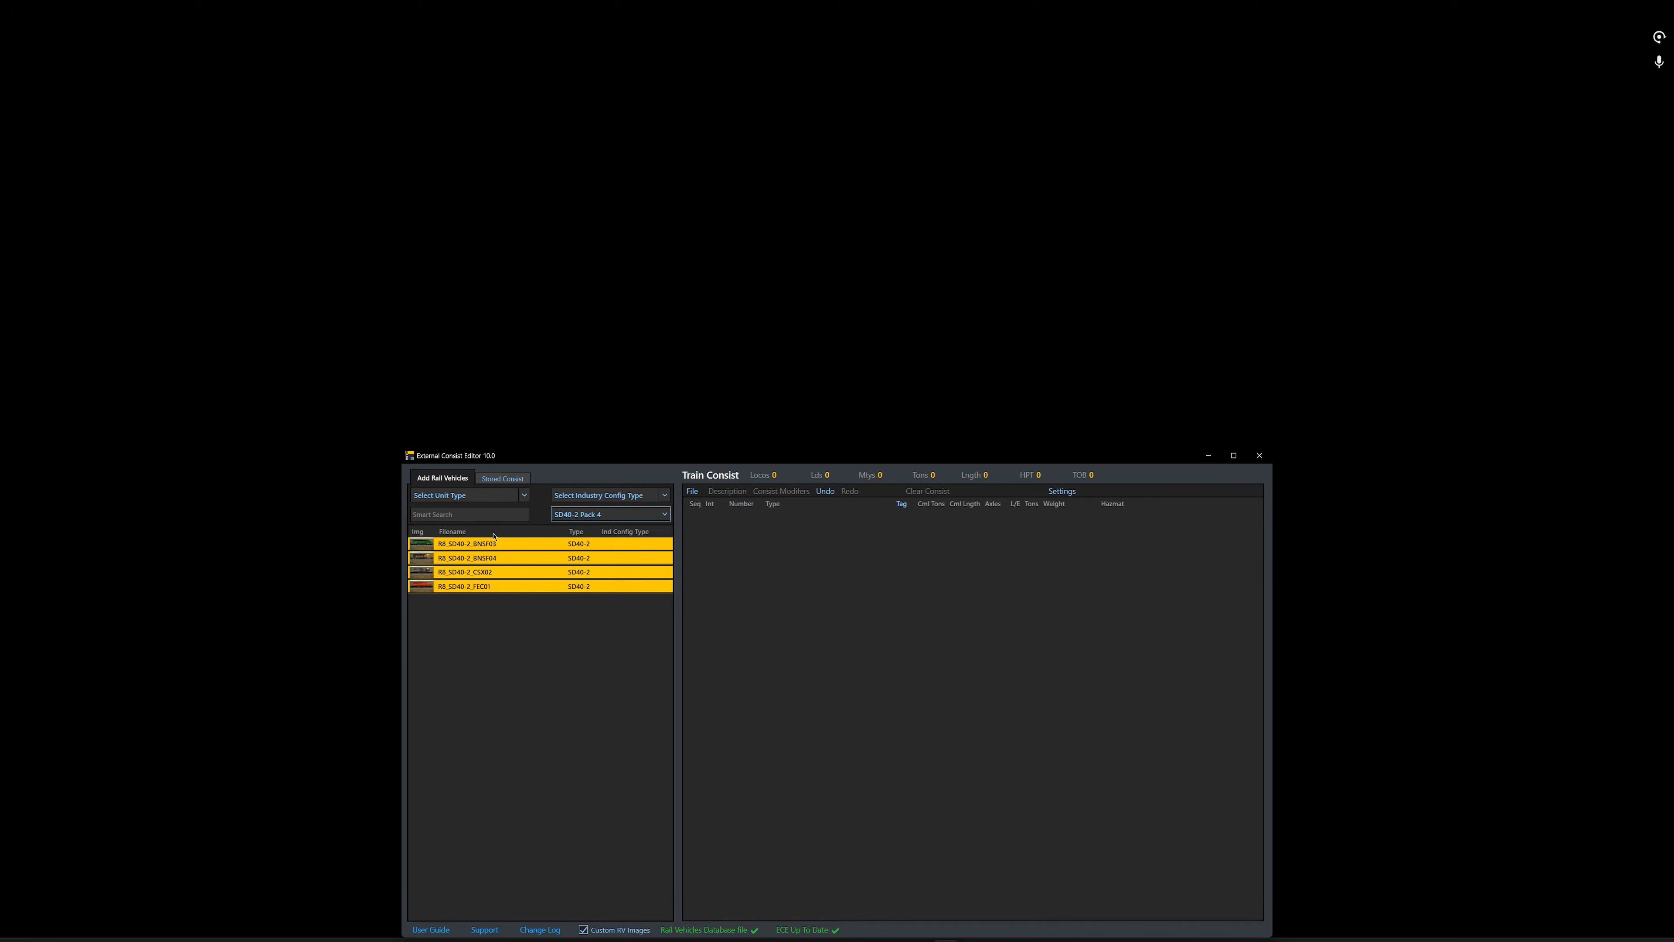
pyautogui.moveTo(428, 546)
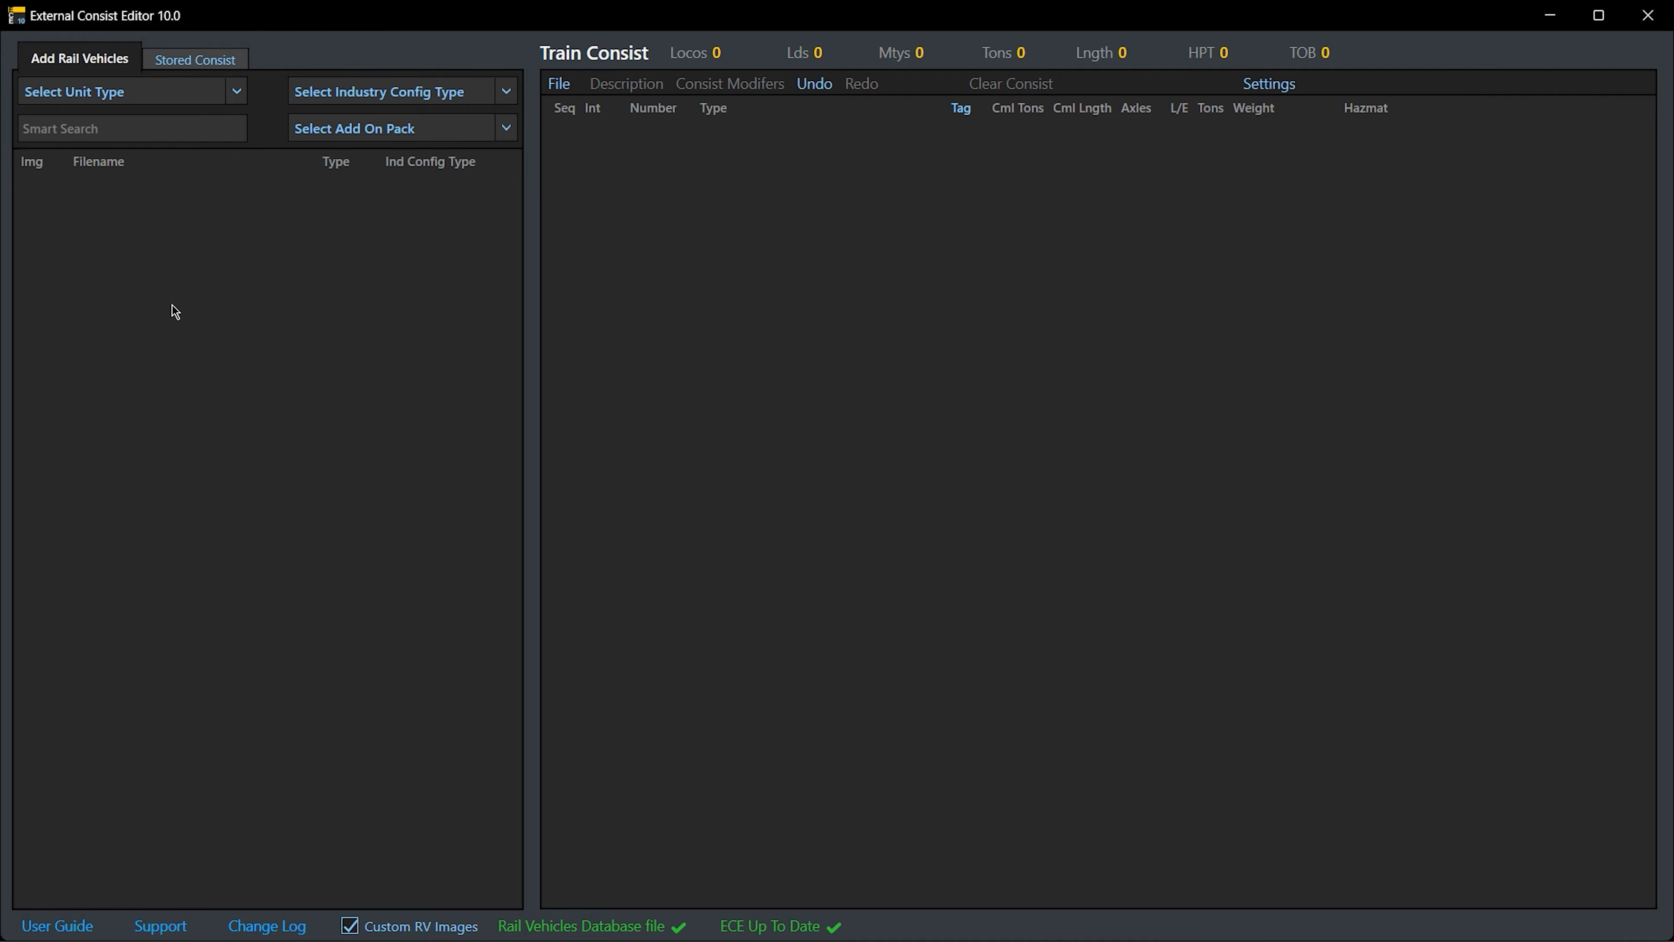
# Search the rail vehicles for "dttx" with Smart Search and look through the matching cars
pyautogui.click(129, 128)
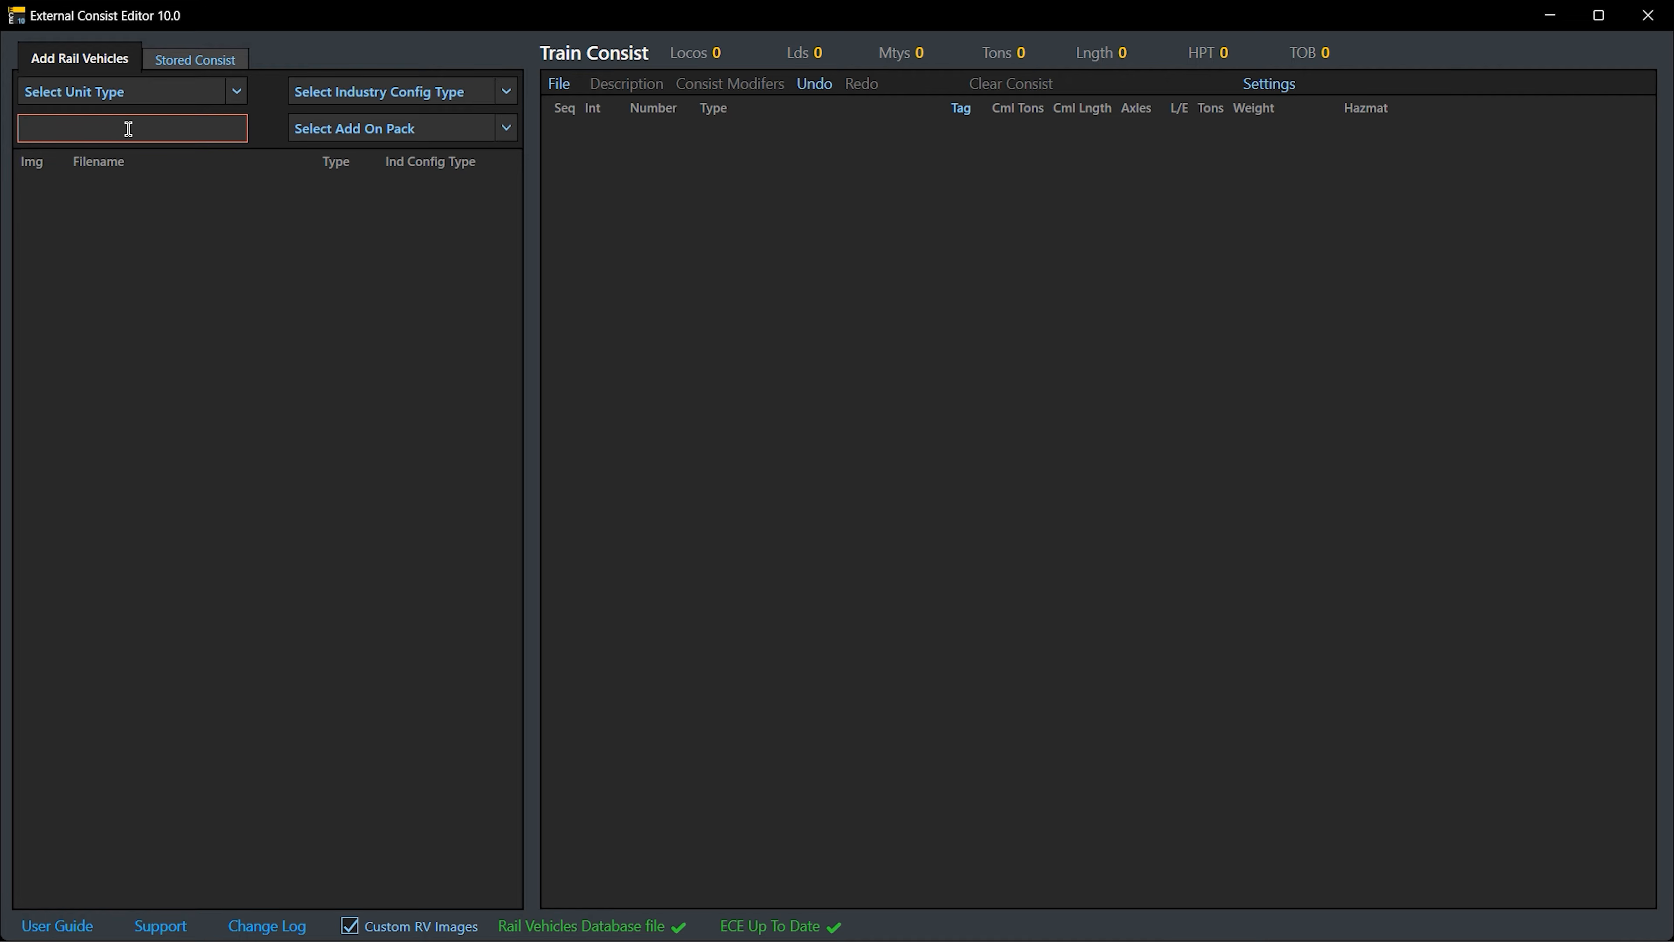
pyautogui.write('dttx')
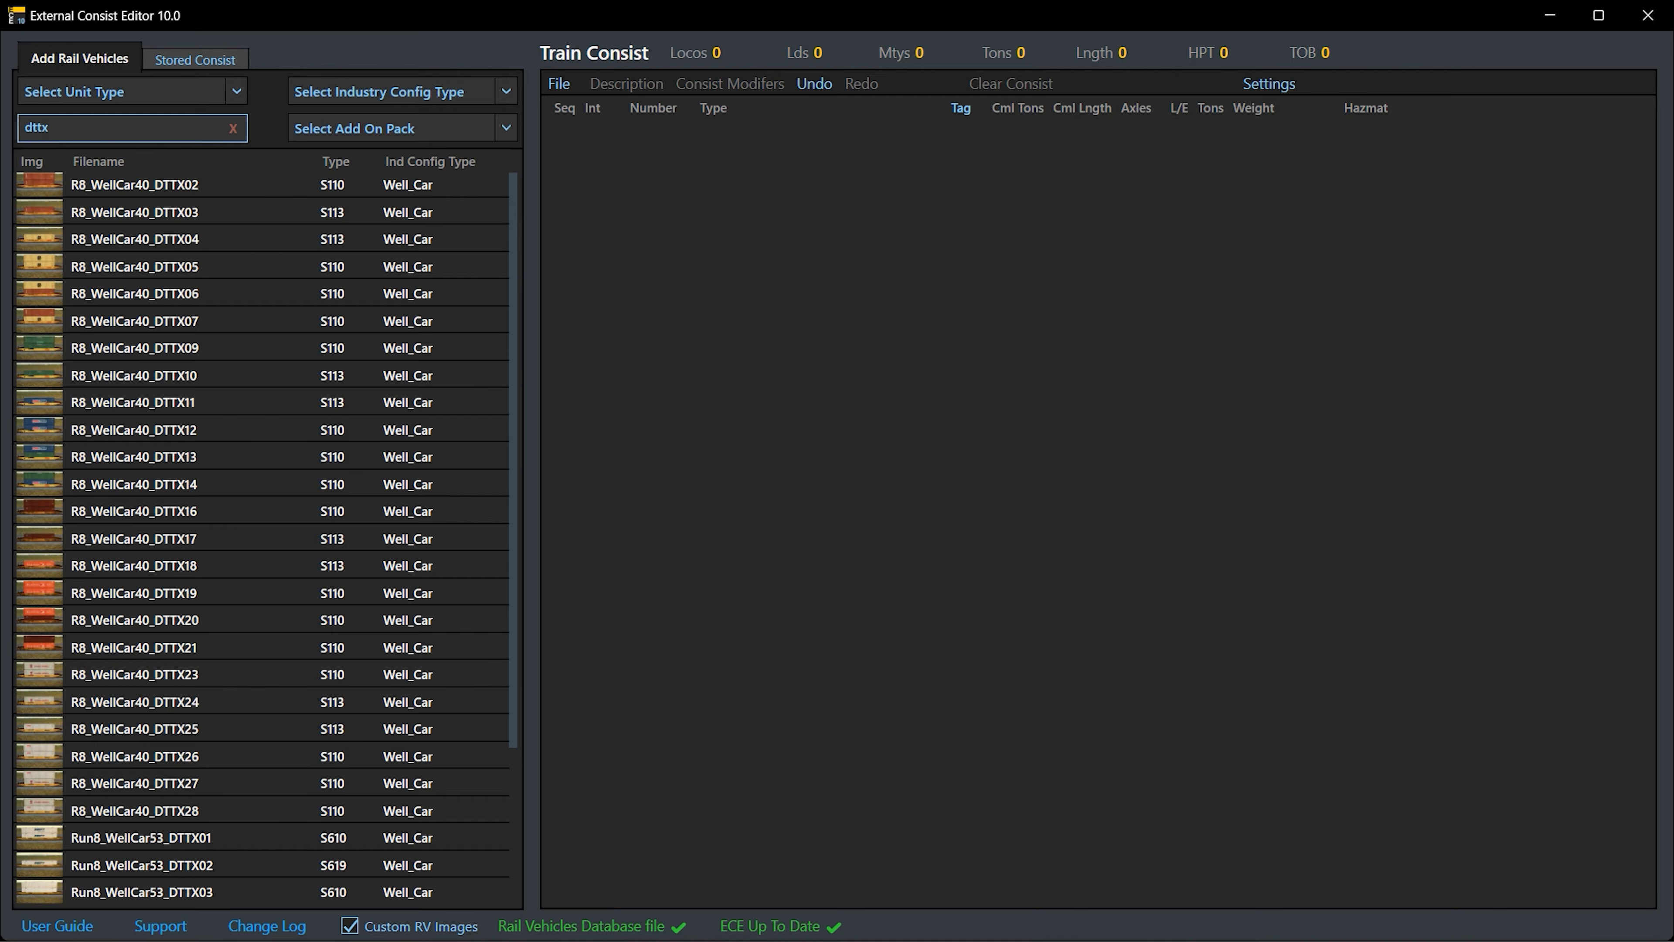
pyautogui.scroll(-3, 269, 487)
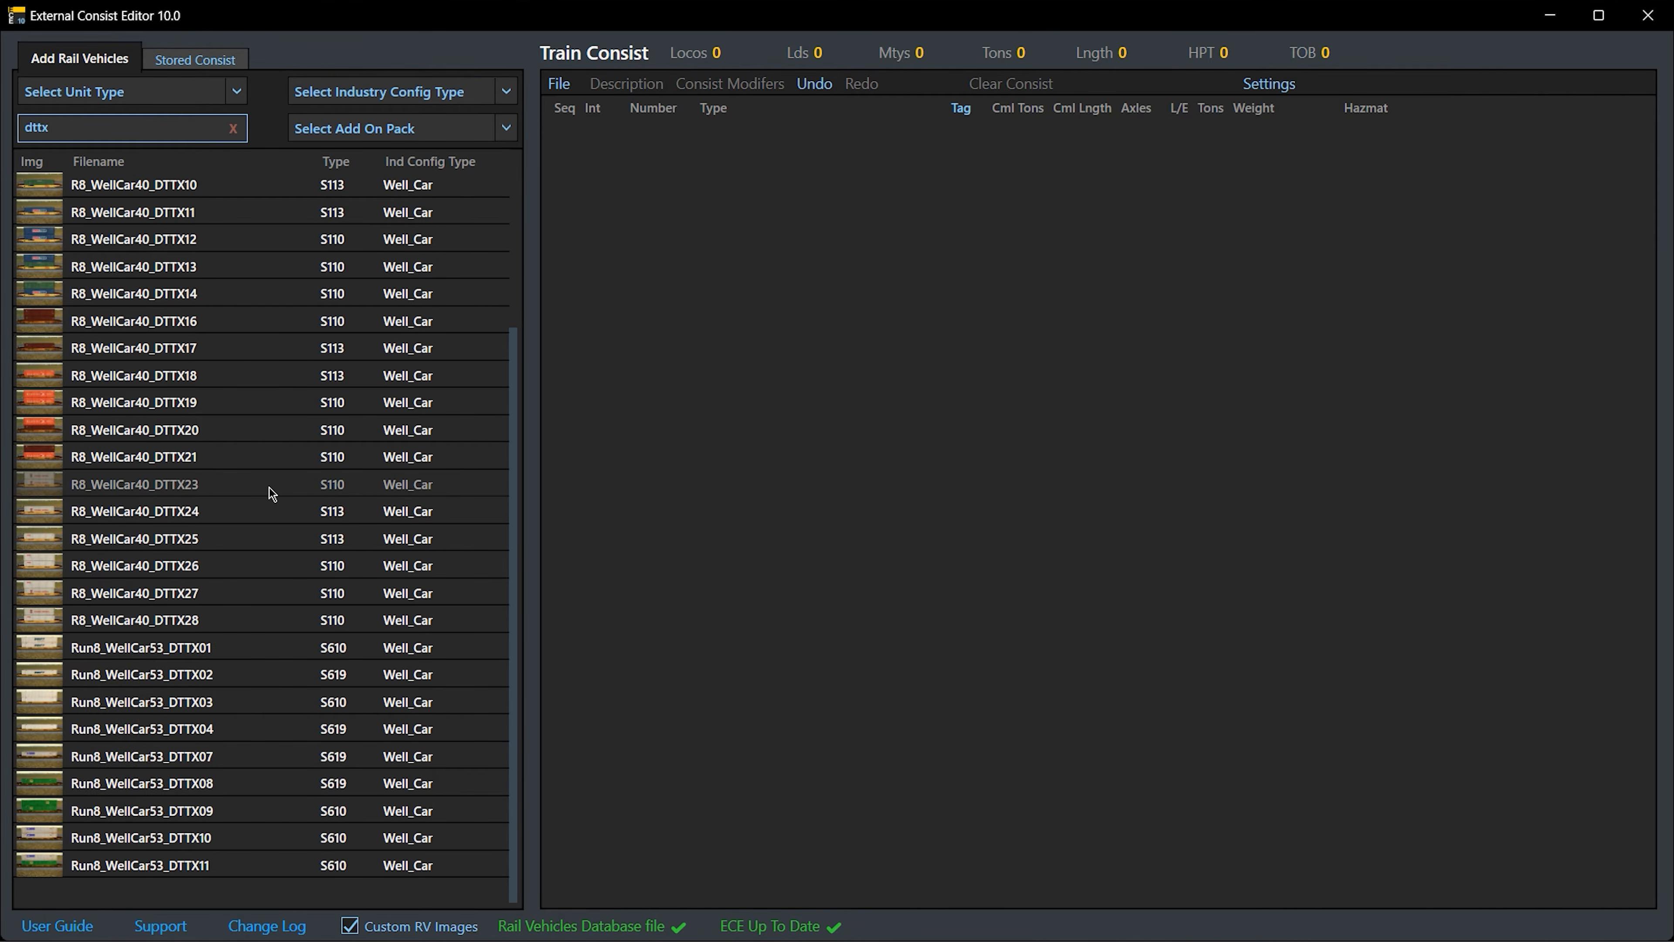
pyautogui.scroll(3, 270, 487)
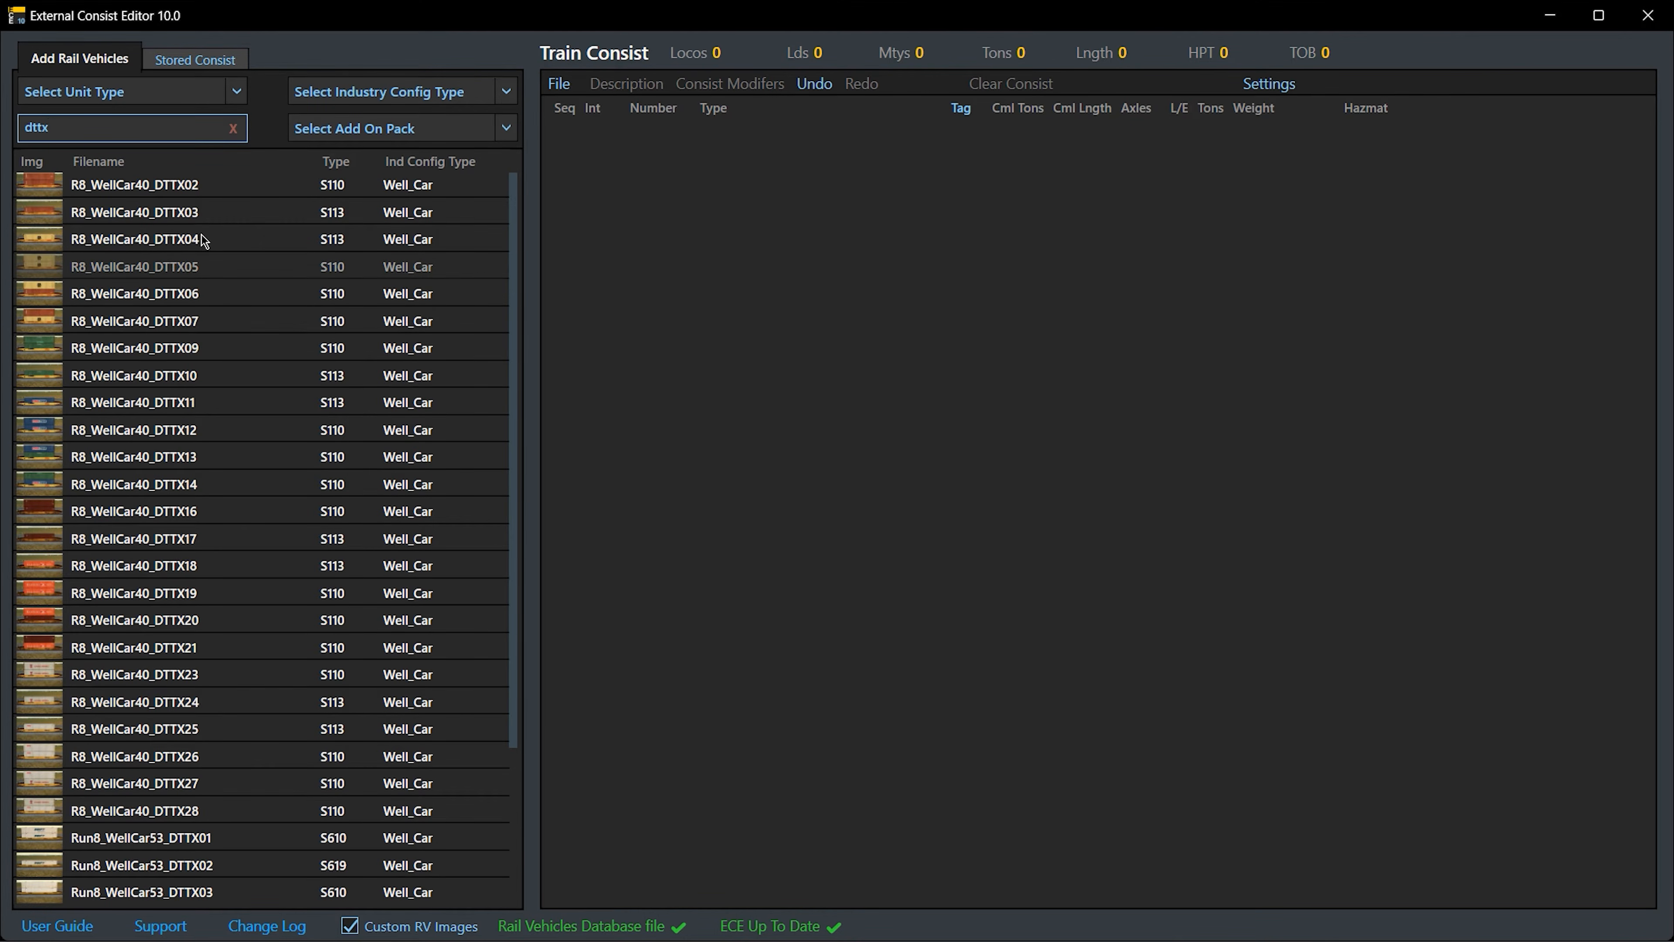
# Replace the Smart Search text with "double" and preview the Run8_52ftwell_53_40_HyundaiChina well car's image and details
pyautogui.doubleClick(61, 124)
pyautogui.write('double')
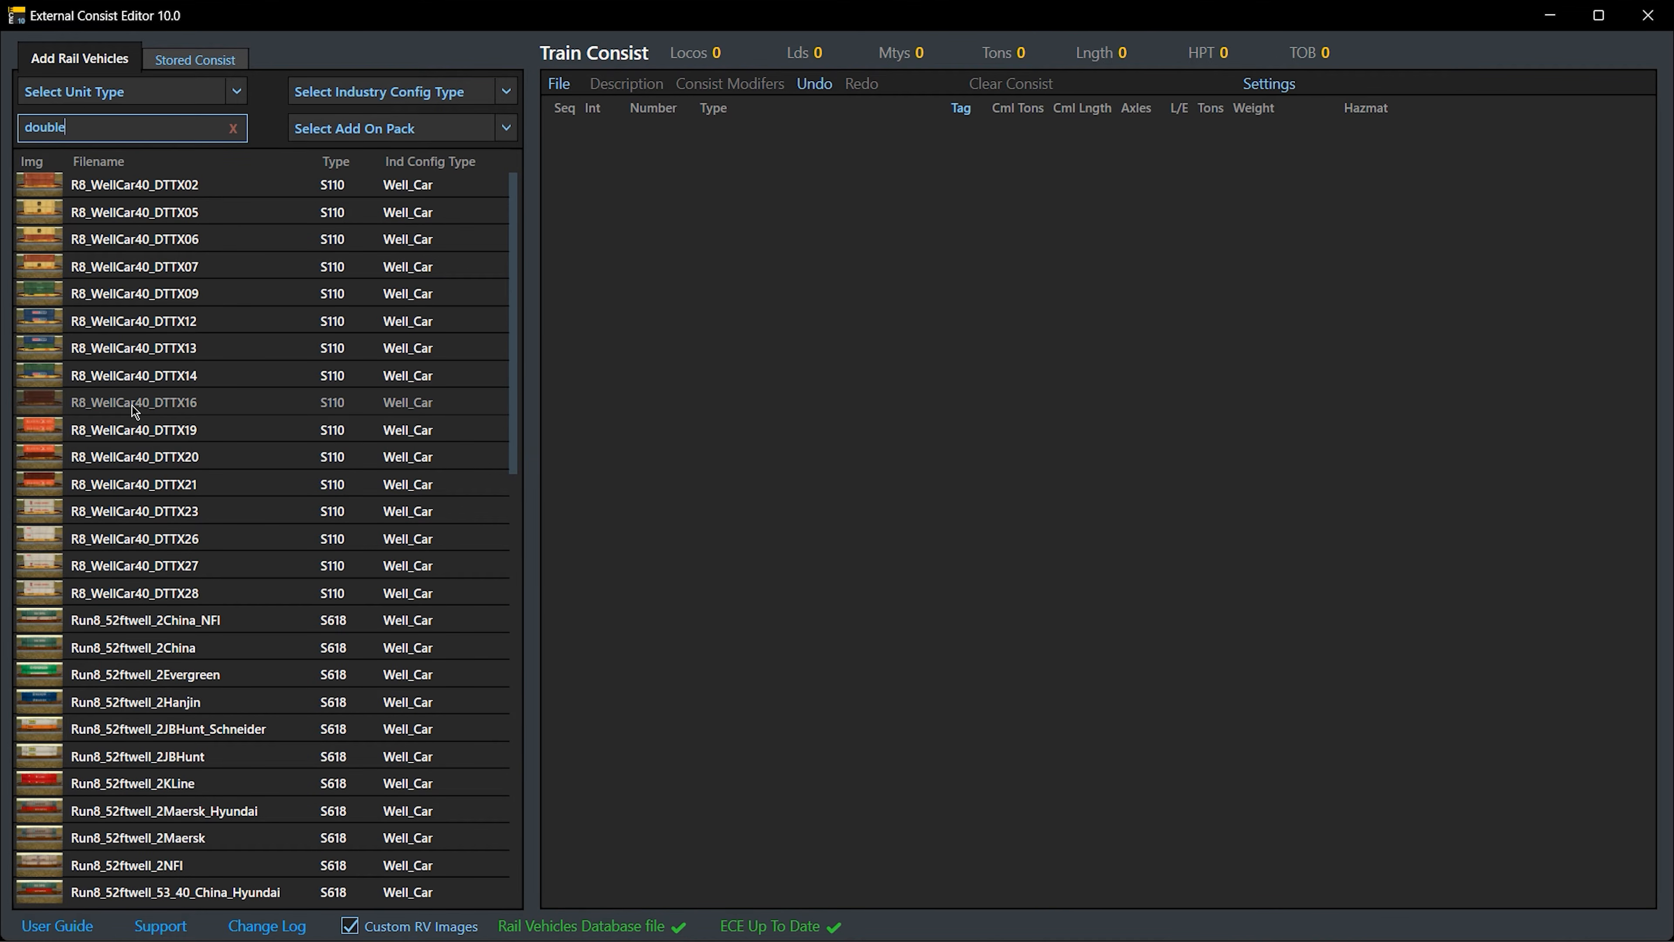
pyautogui.scroll(-7, 131, 406)
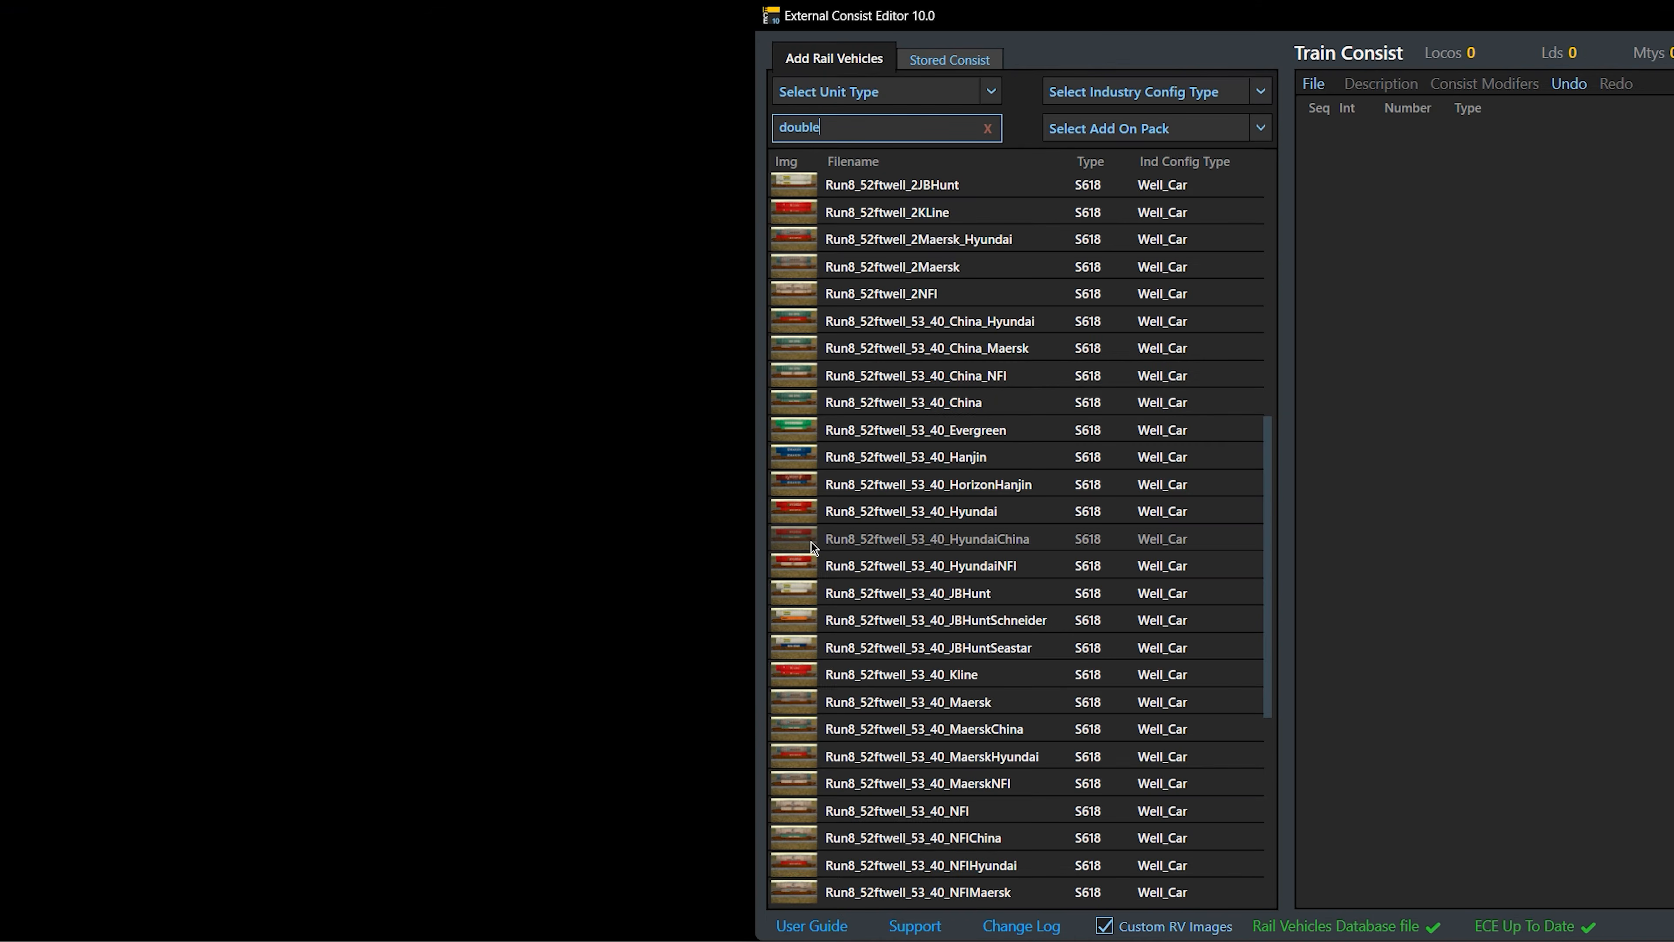
pyautogui.moveTo(811, 540)
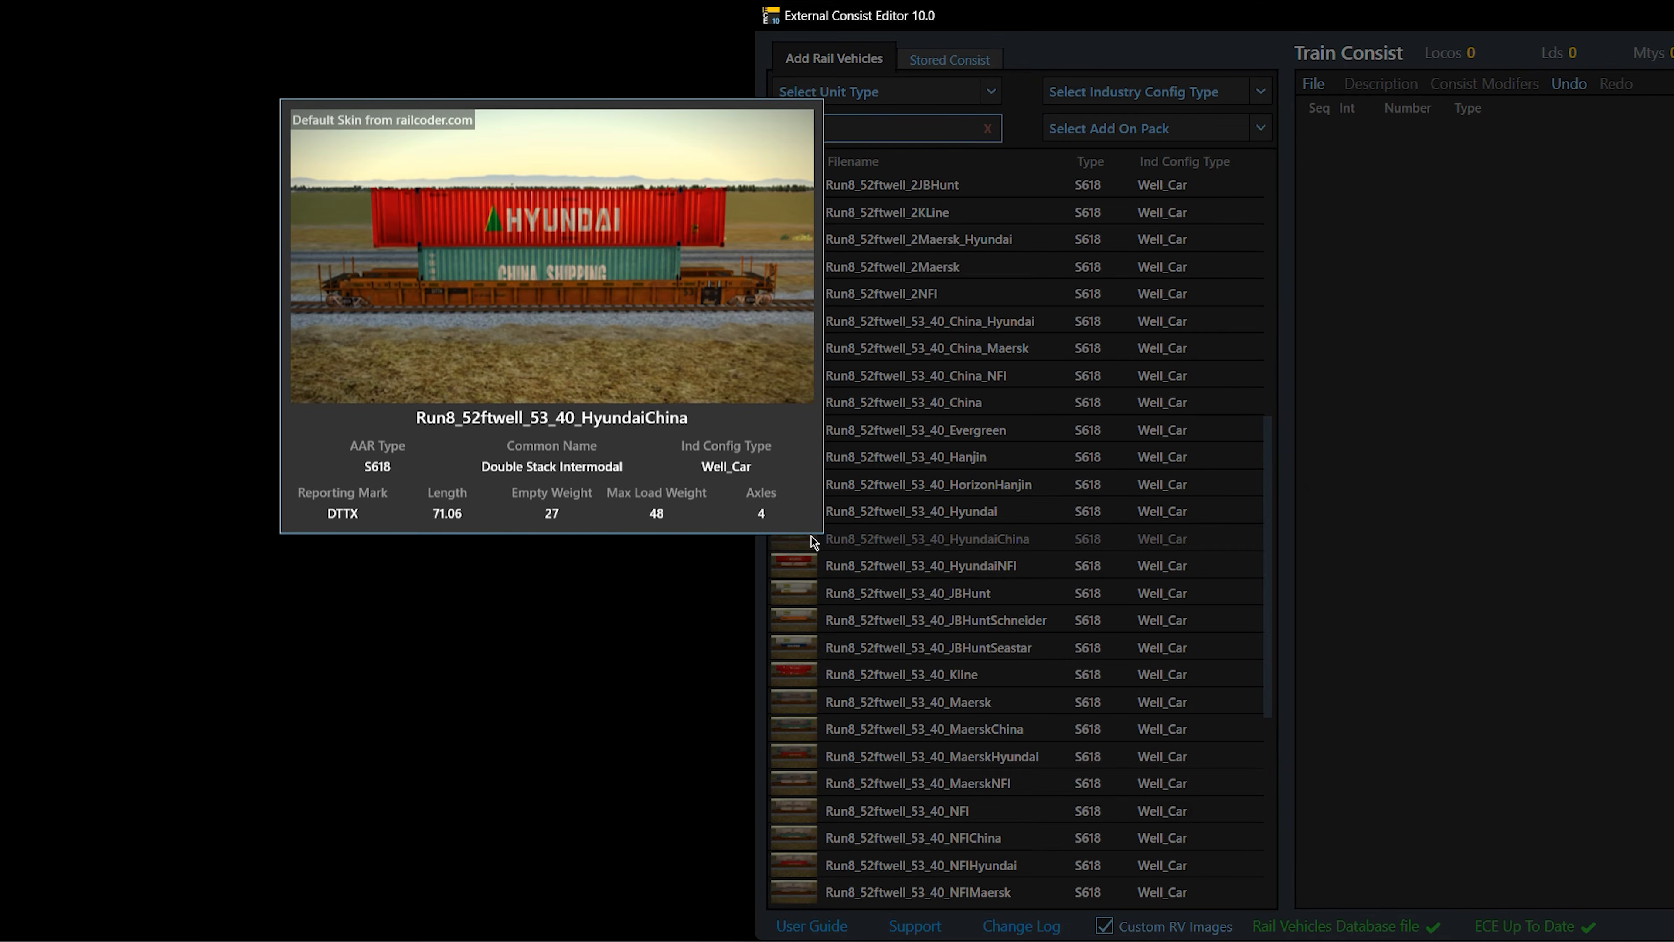
# Clear the "double" text from Smart Search and search the rail vehicles for "tank", narrowed to "tank 105"
pyautogui.click(910, 128)
pyautogui.write('double')
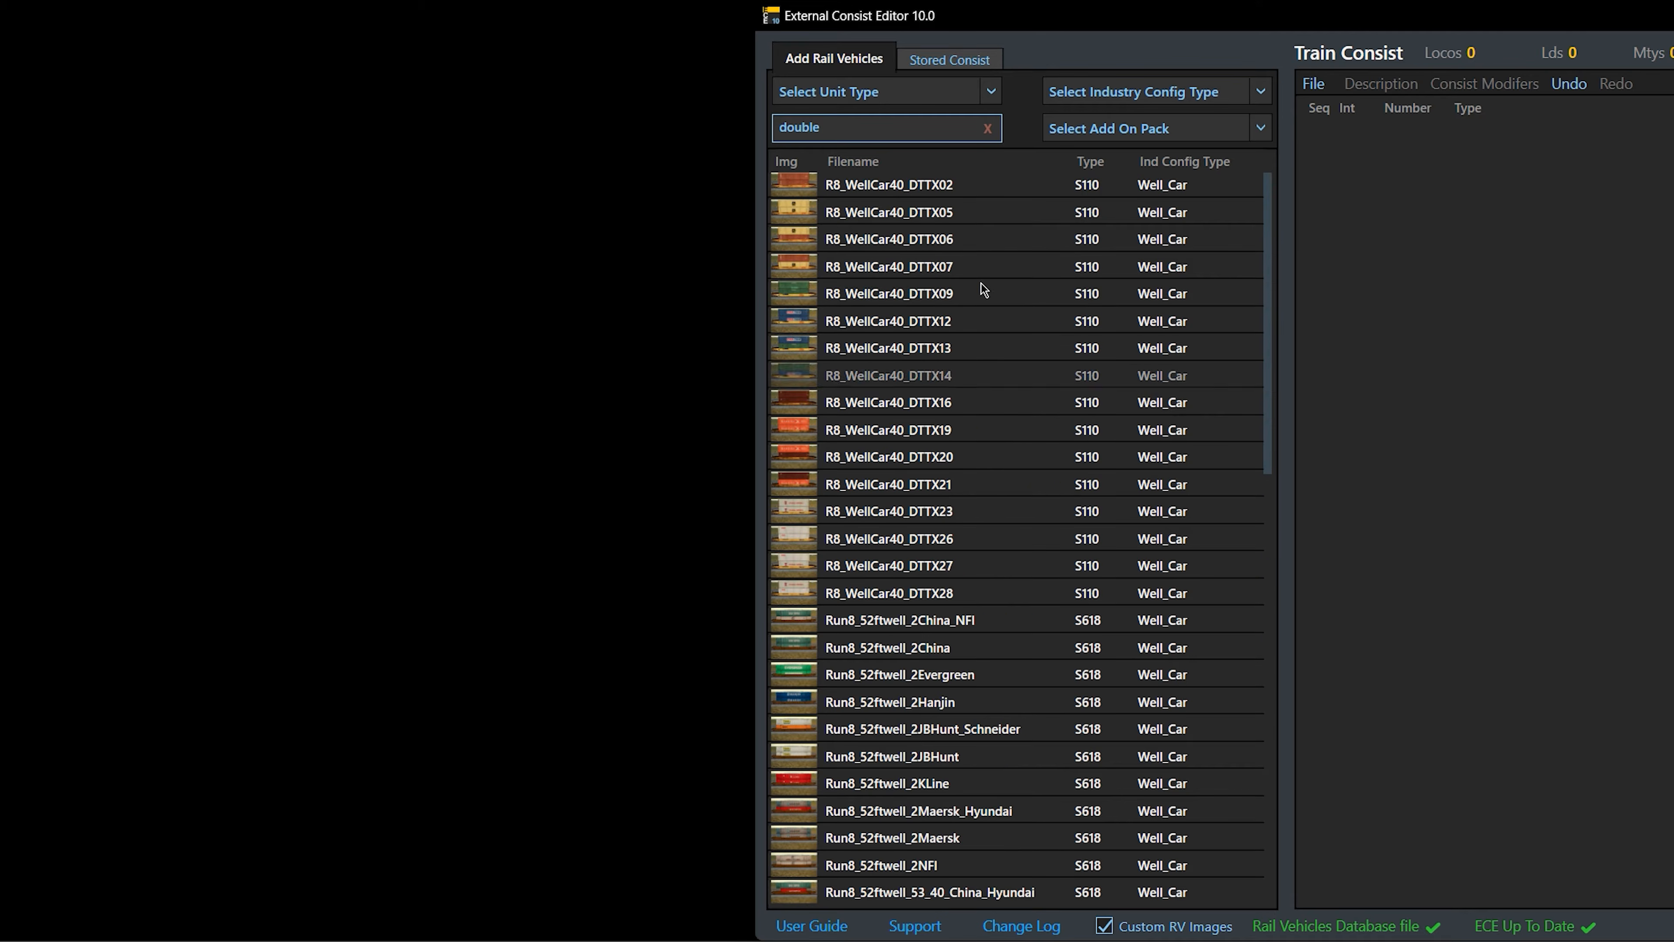
pyautogui.click(987, 129)
pyautogui.click(909, 132)
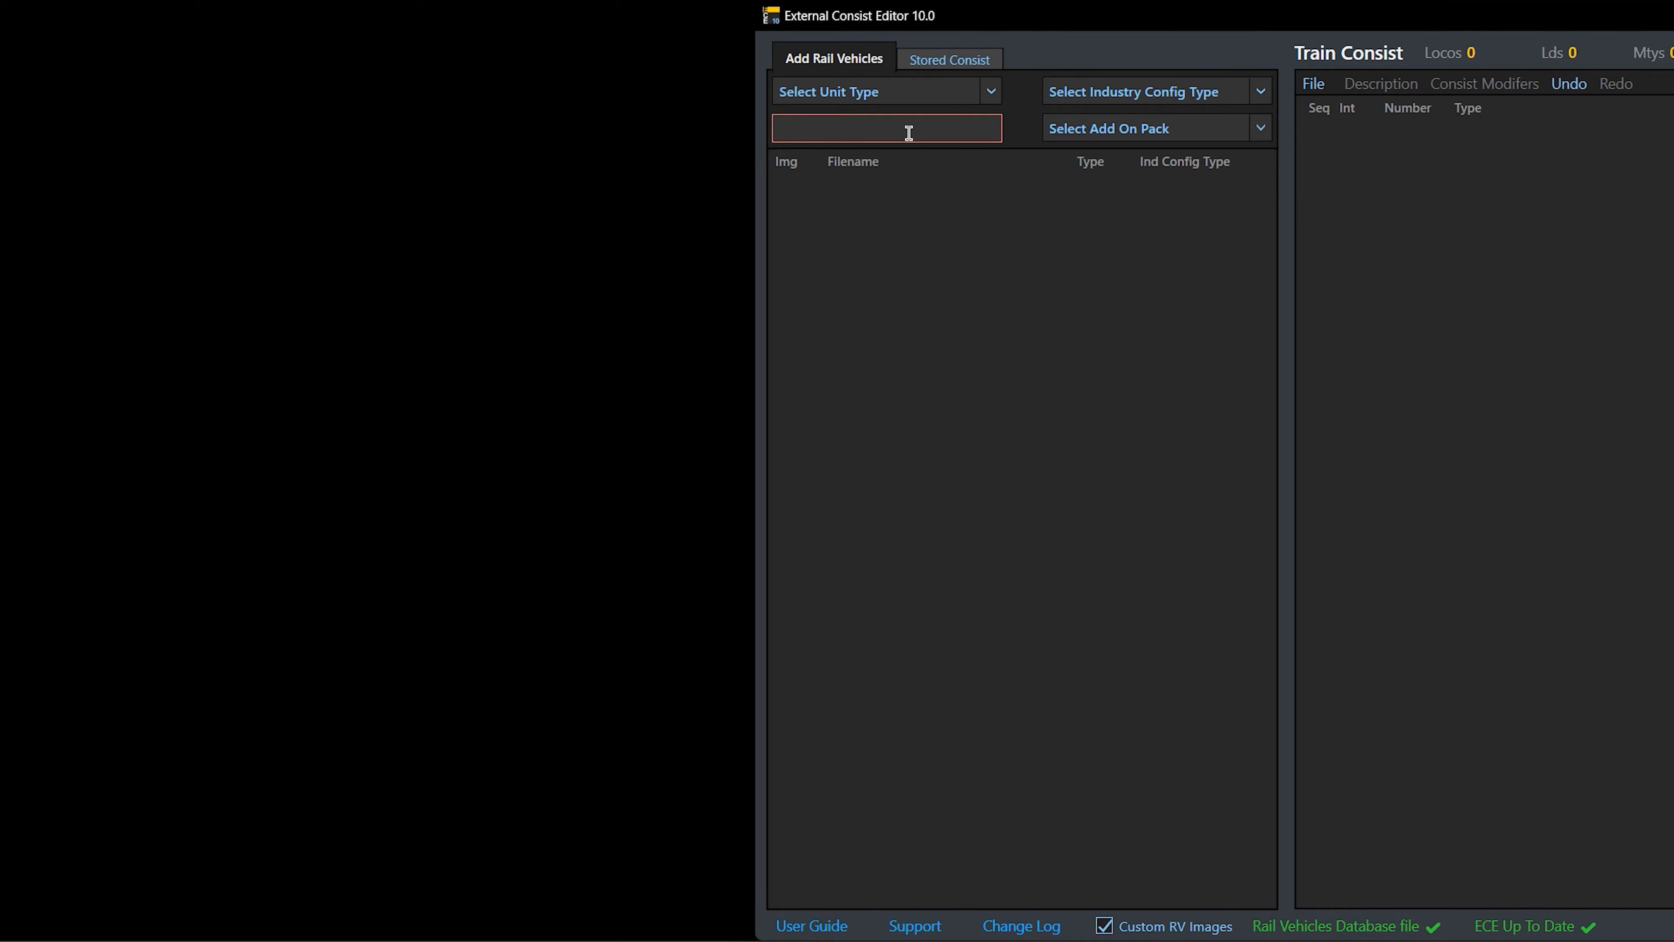
pyautogui.write('tank')
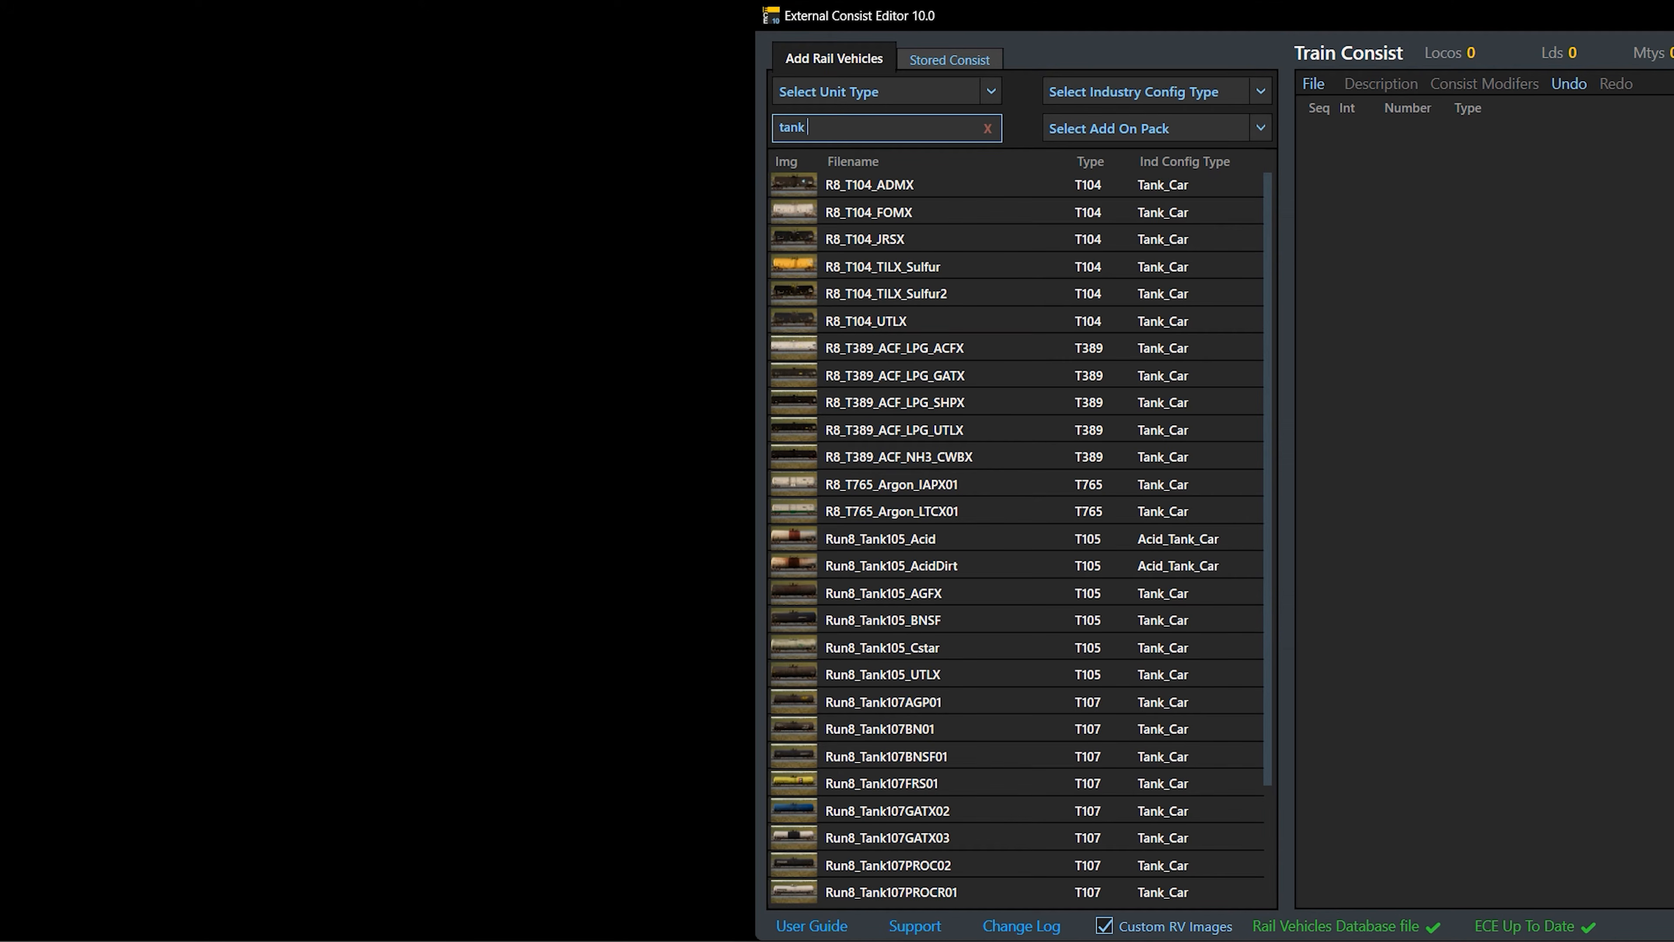
pyautogui.write(' 105')
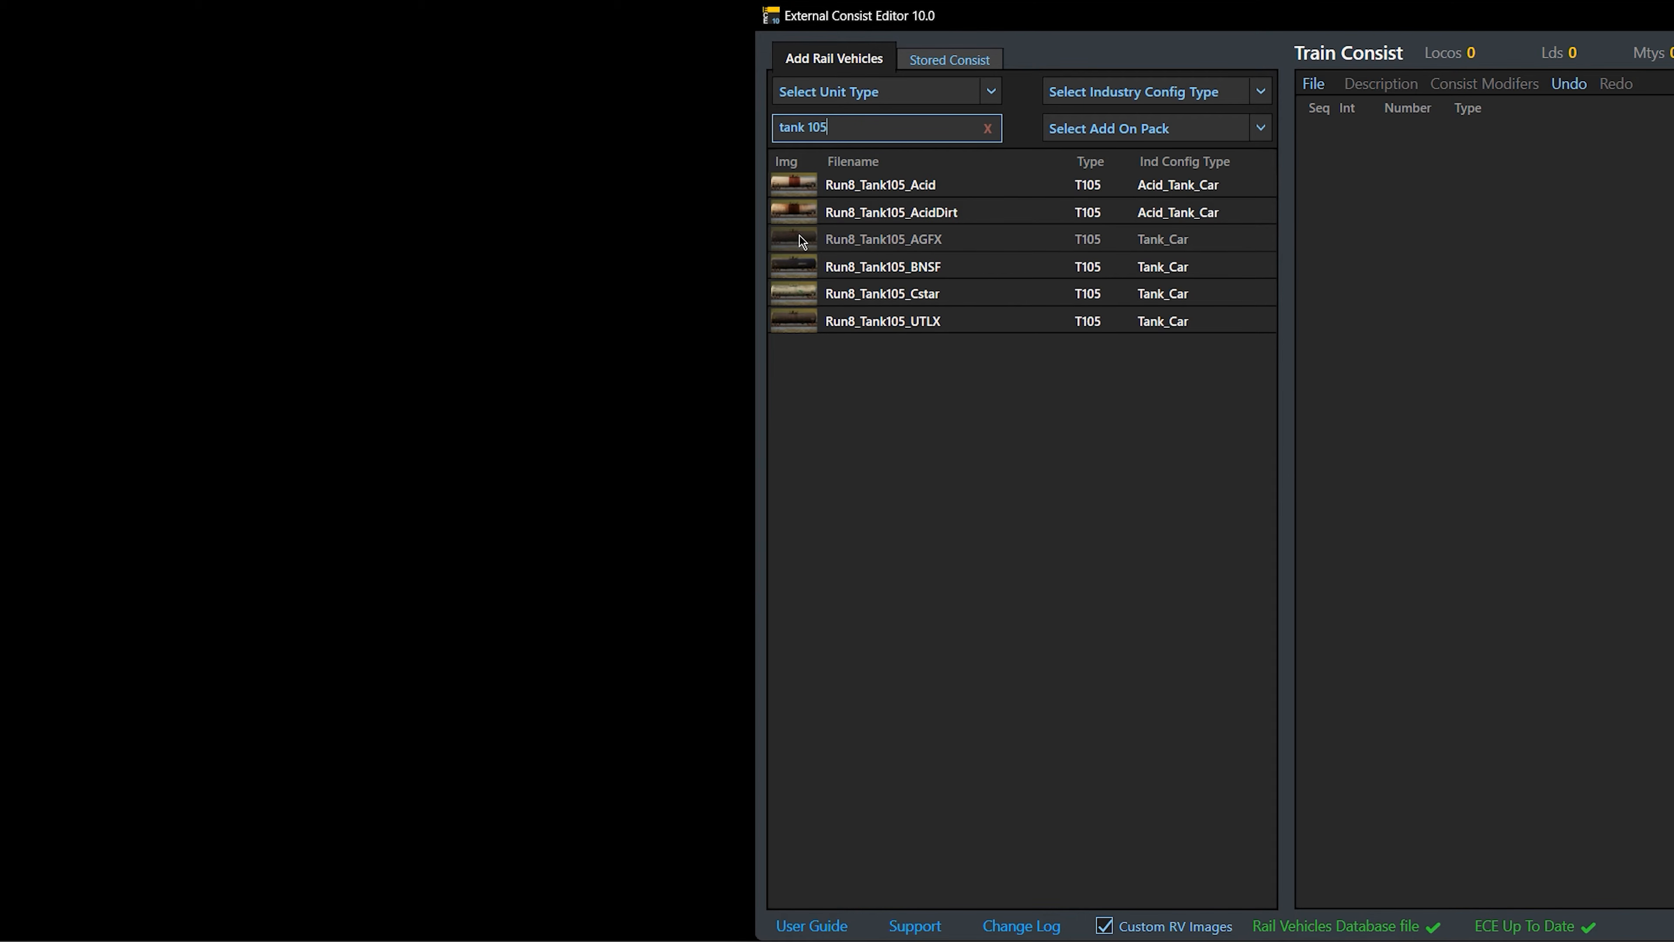
pyautogui.moveTo(795, 241)
# Use Smart Search to look up rail vehicles by "105", "104", "107" and "box" in turn
pyautogui.click(985, 129)
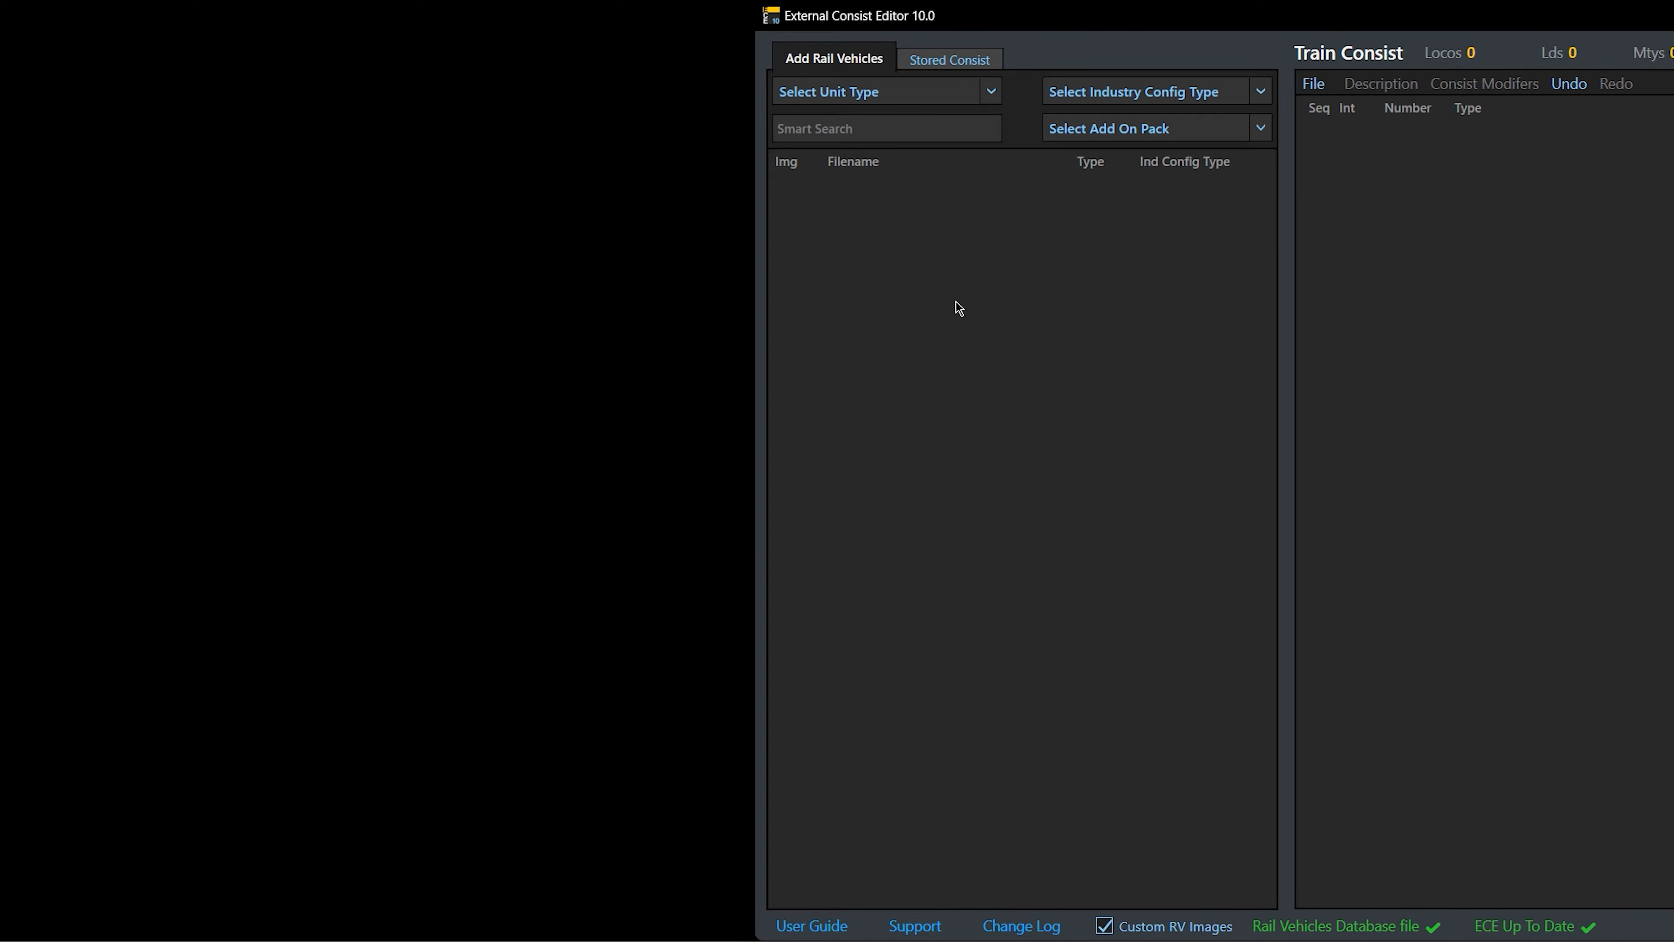
pyautogui.click(886, 129)
pyautogui.write('1')
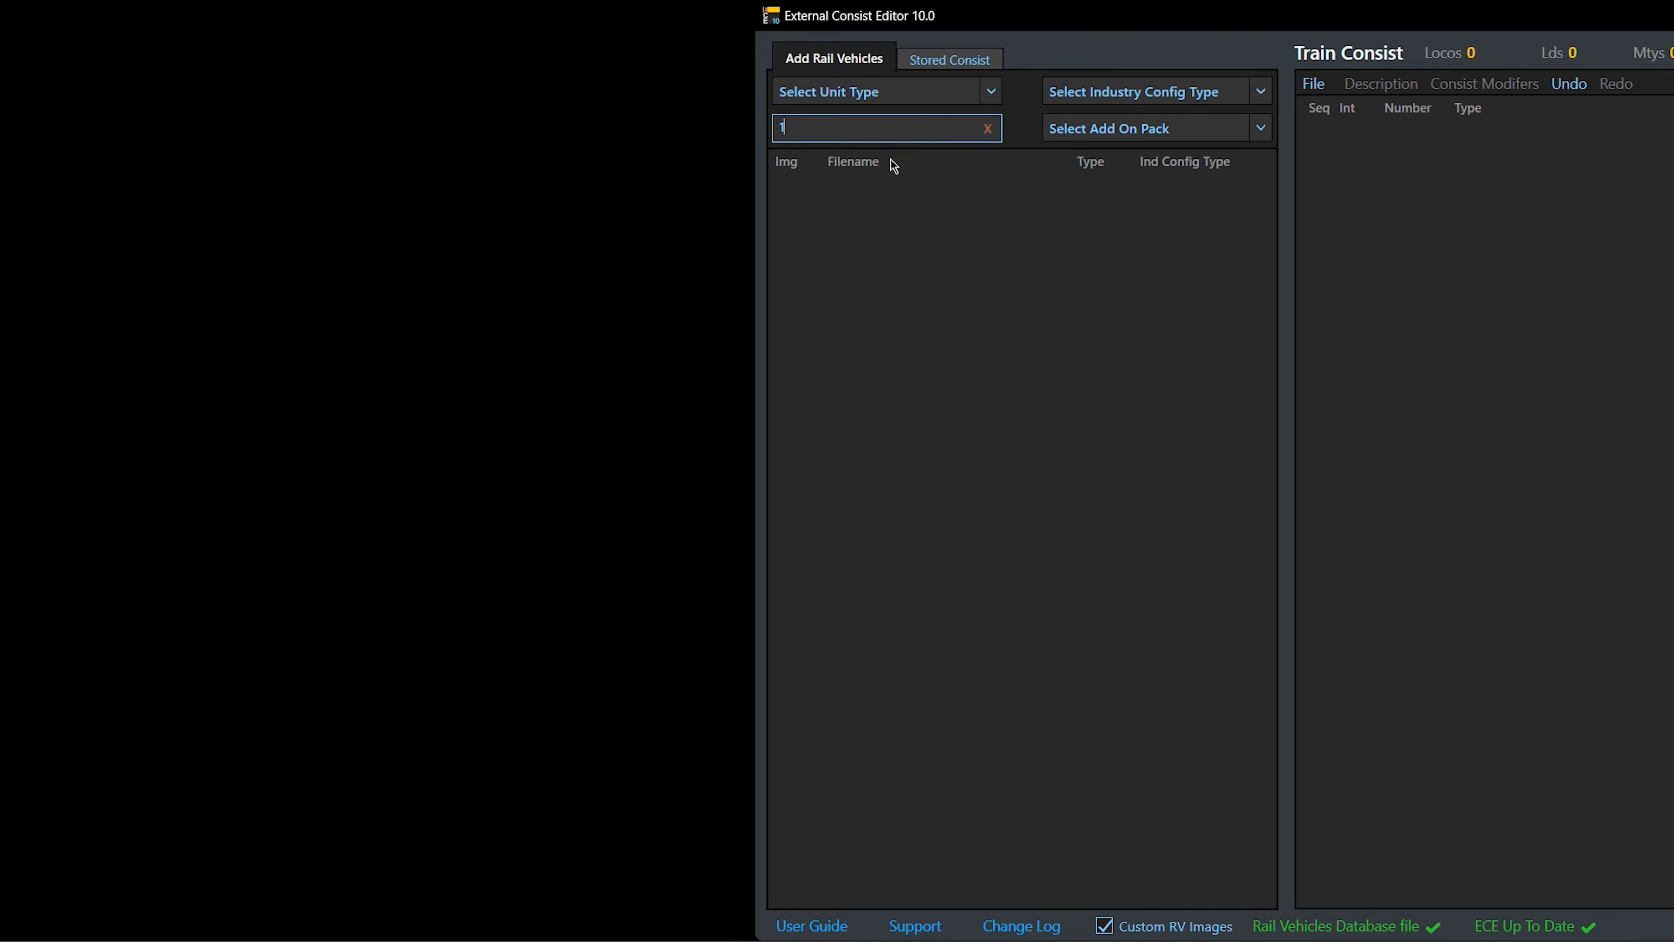
pyautogui.write('05')
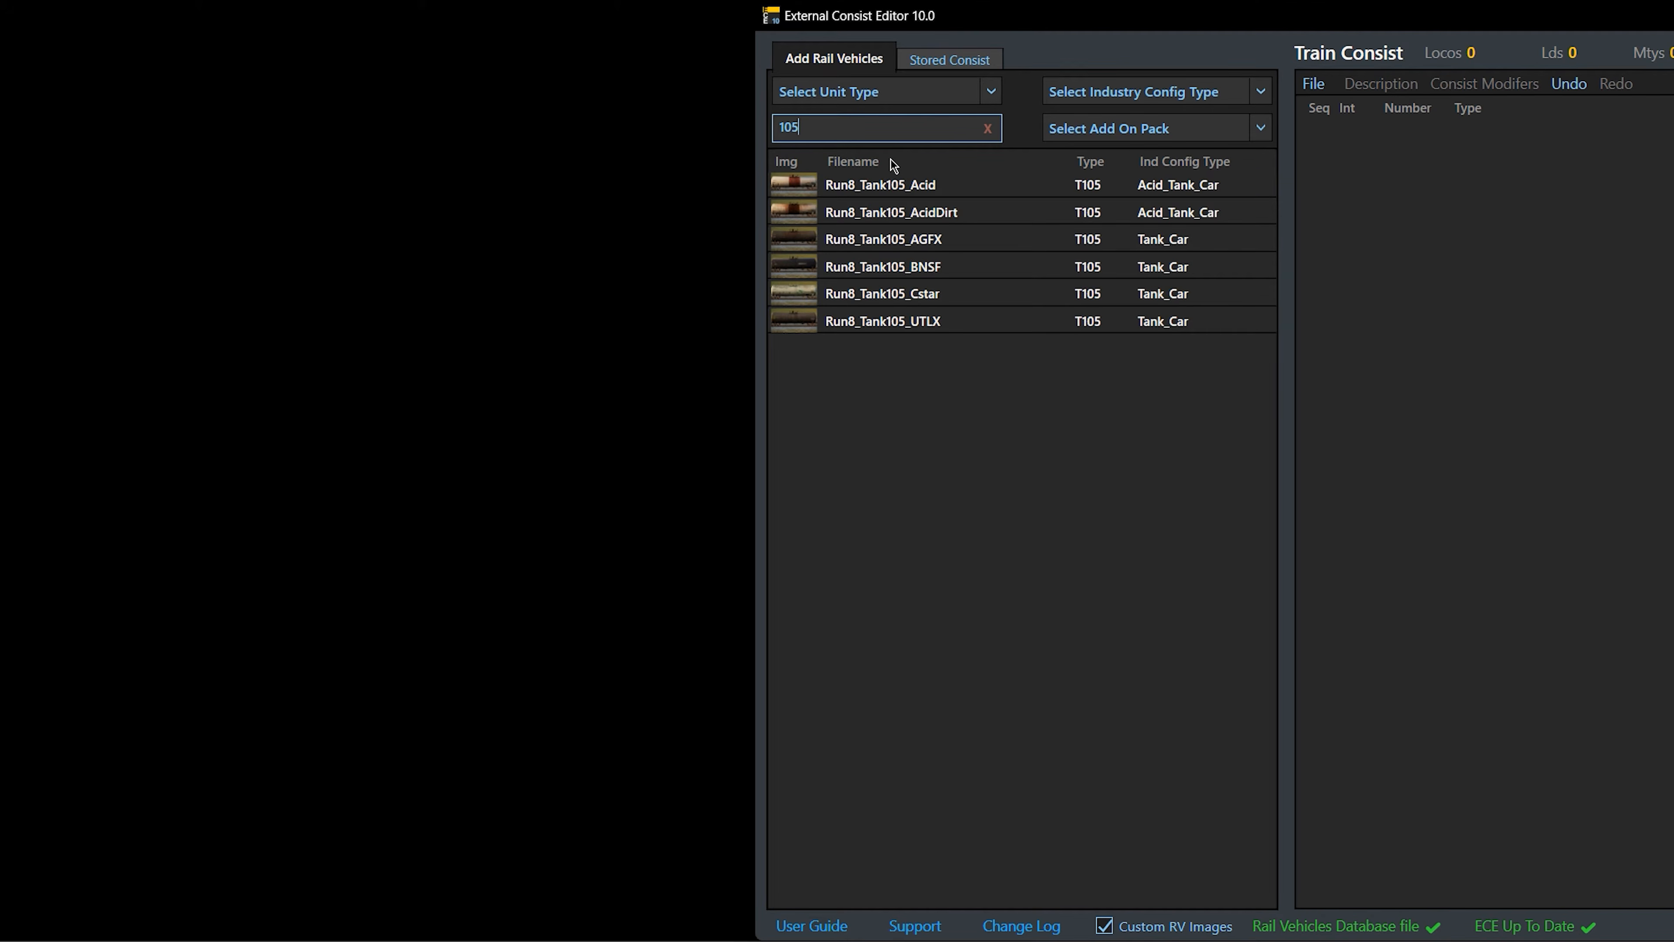
pyautogui.press('BackSpace')
pyautogui.write('4')
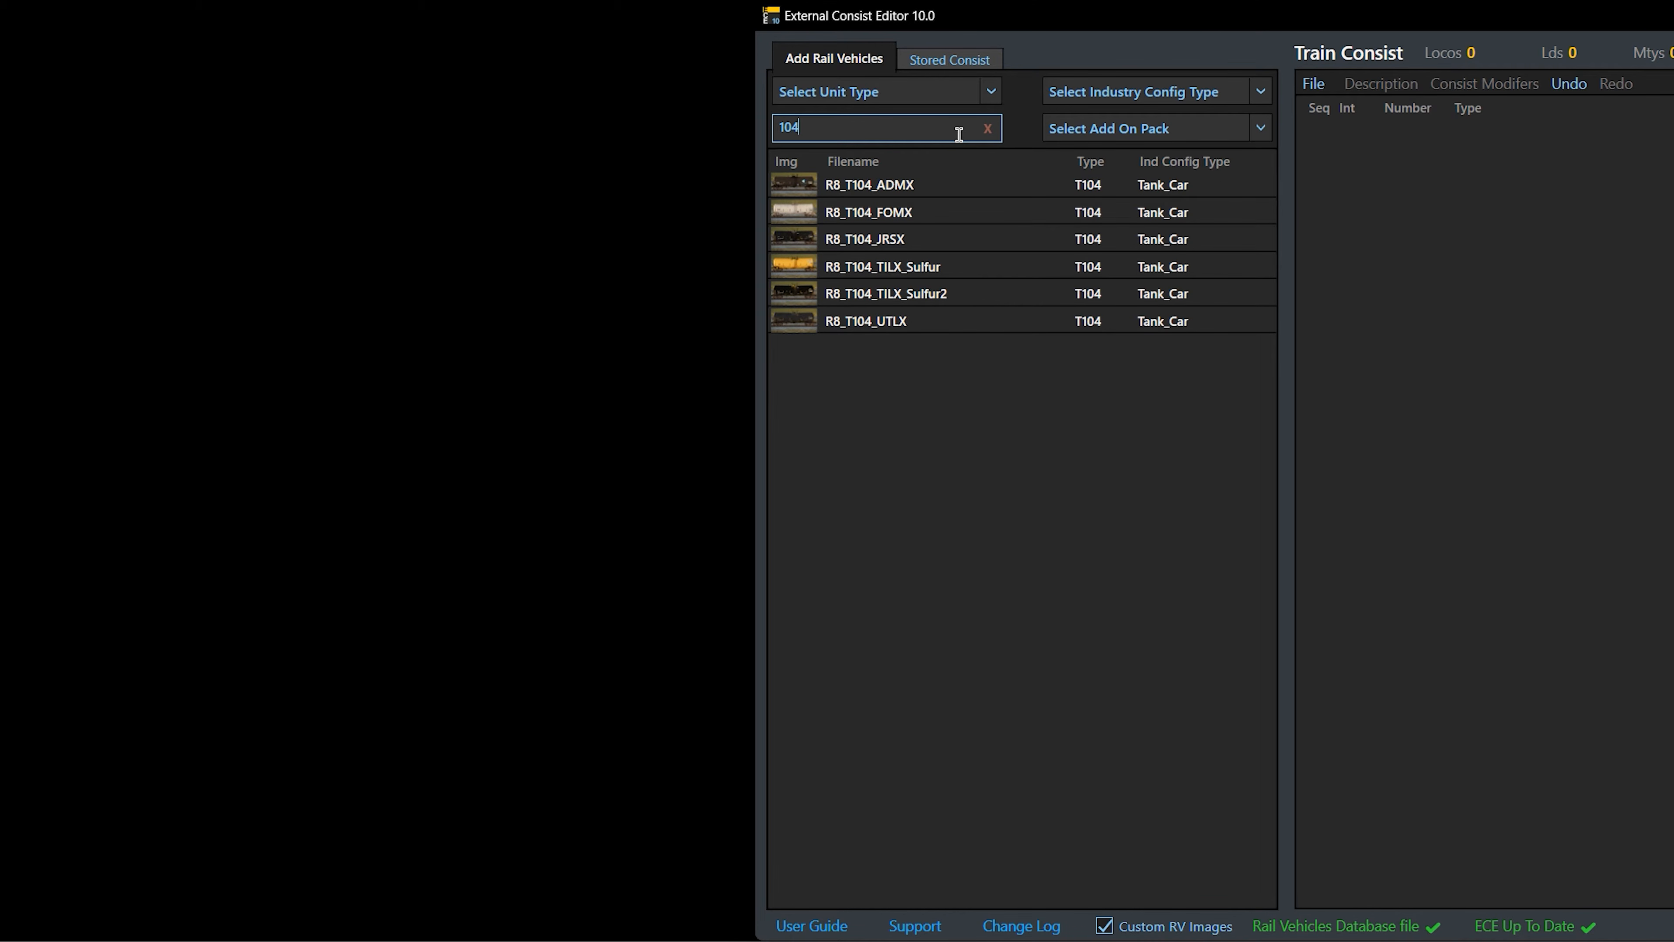
pyautogui.press('BackSpace')
pyautogui.write('7')
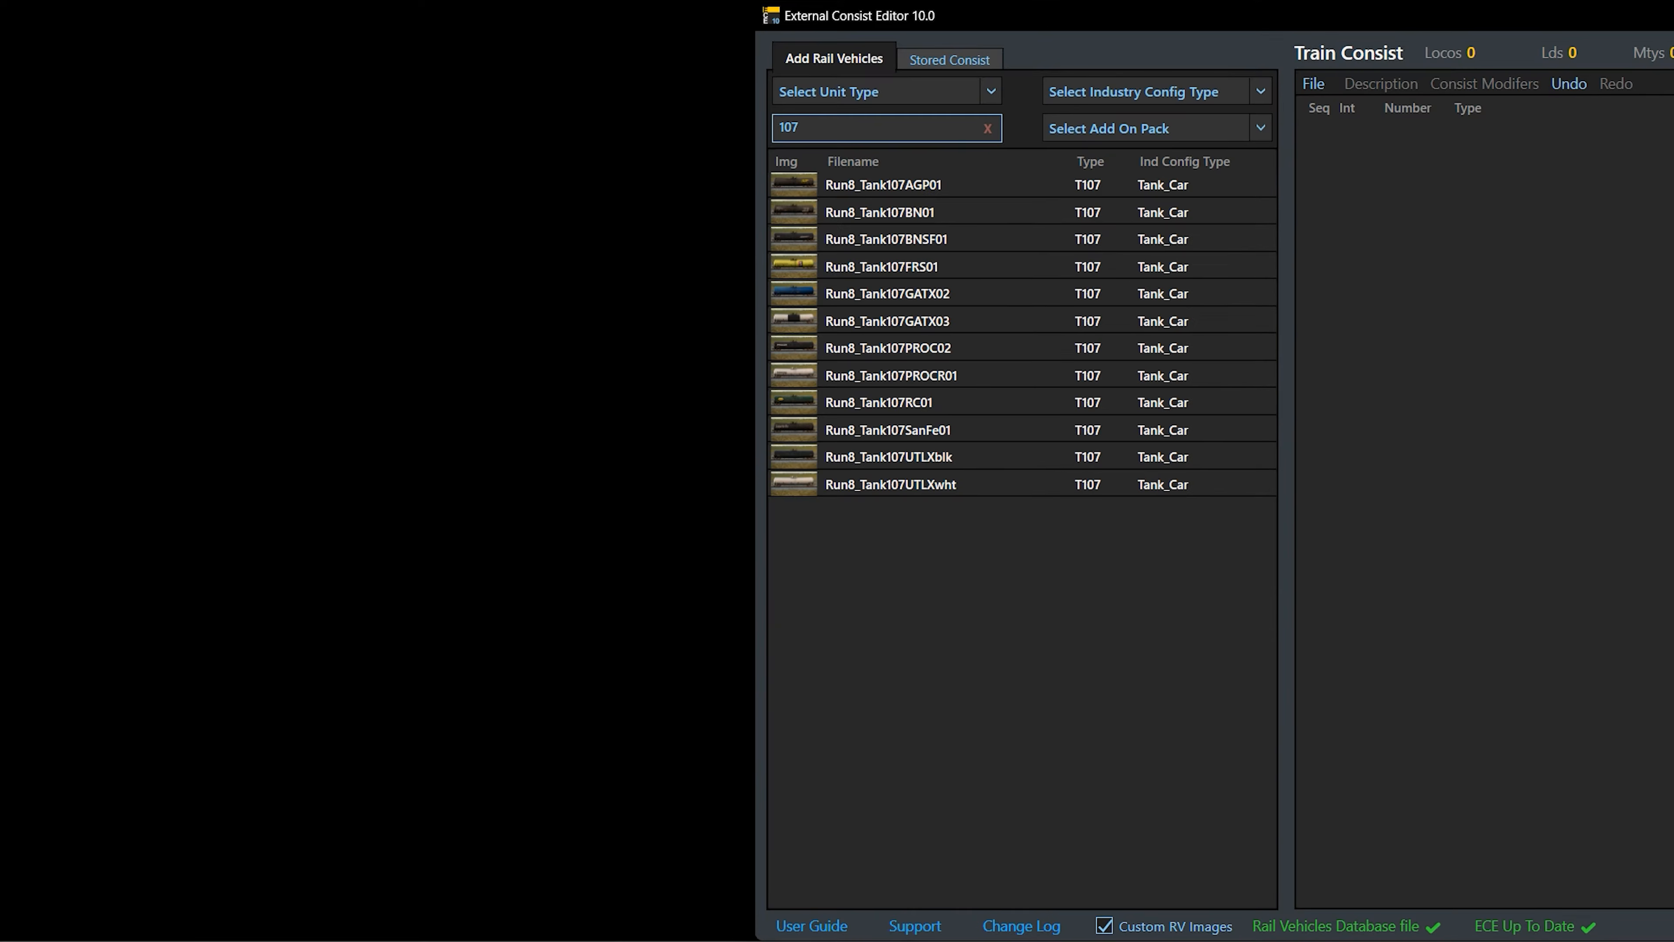
pyautogui.click(987, 128)
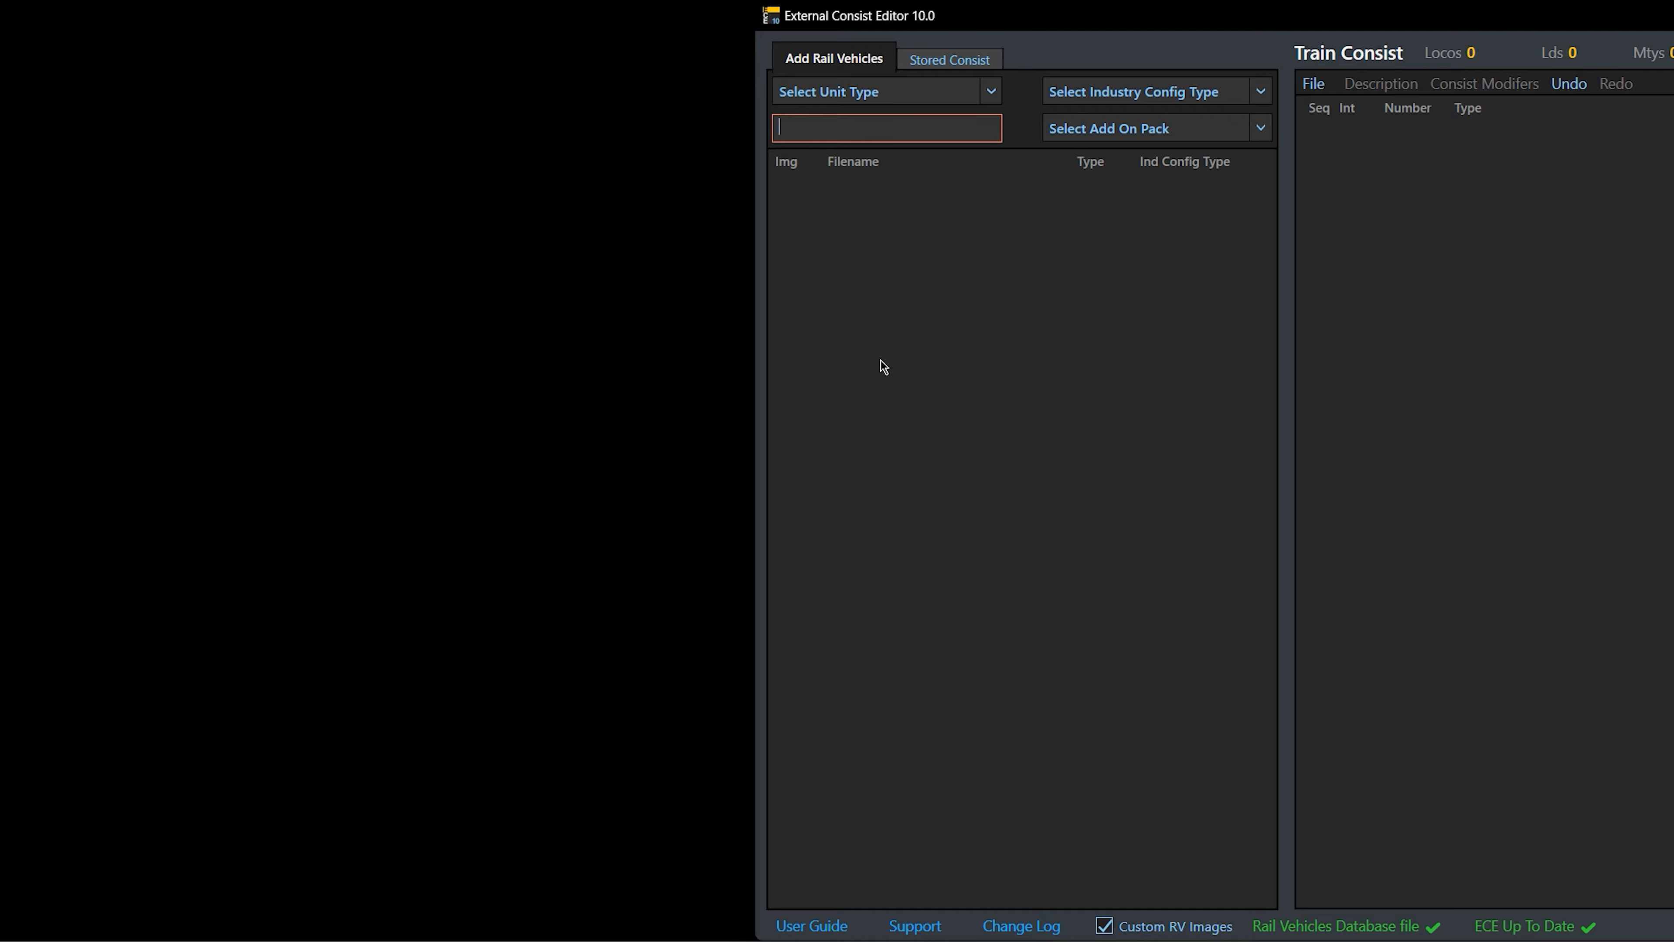
pyautogui.write('box')
# Filter the rail vehicles by the Gondolas - Pack 1 add-on pack, switching to Piggyback Trailers - Pack 2 and back
pyautogui.click(1262, 130)
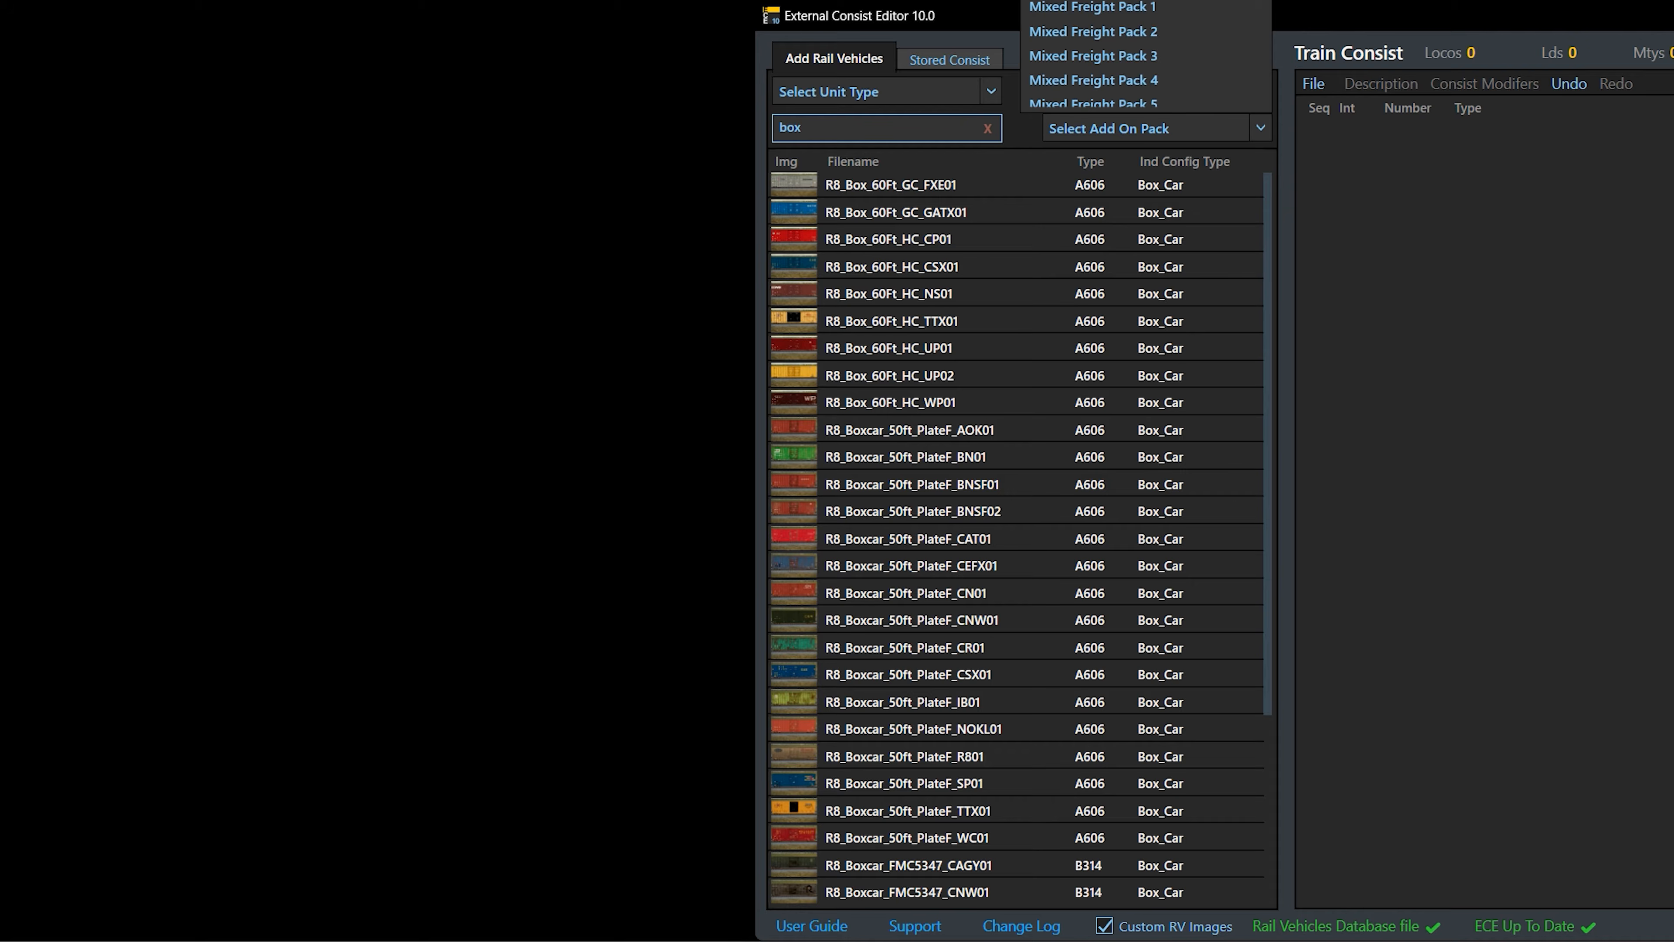
pyautogui.click(1094, 1)
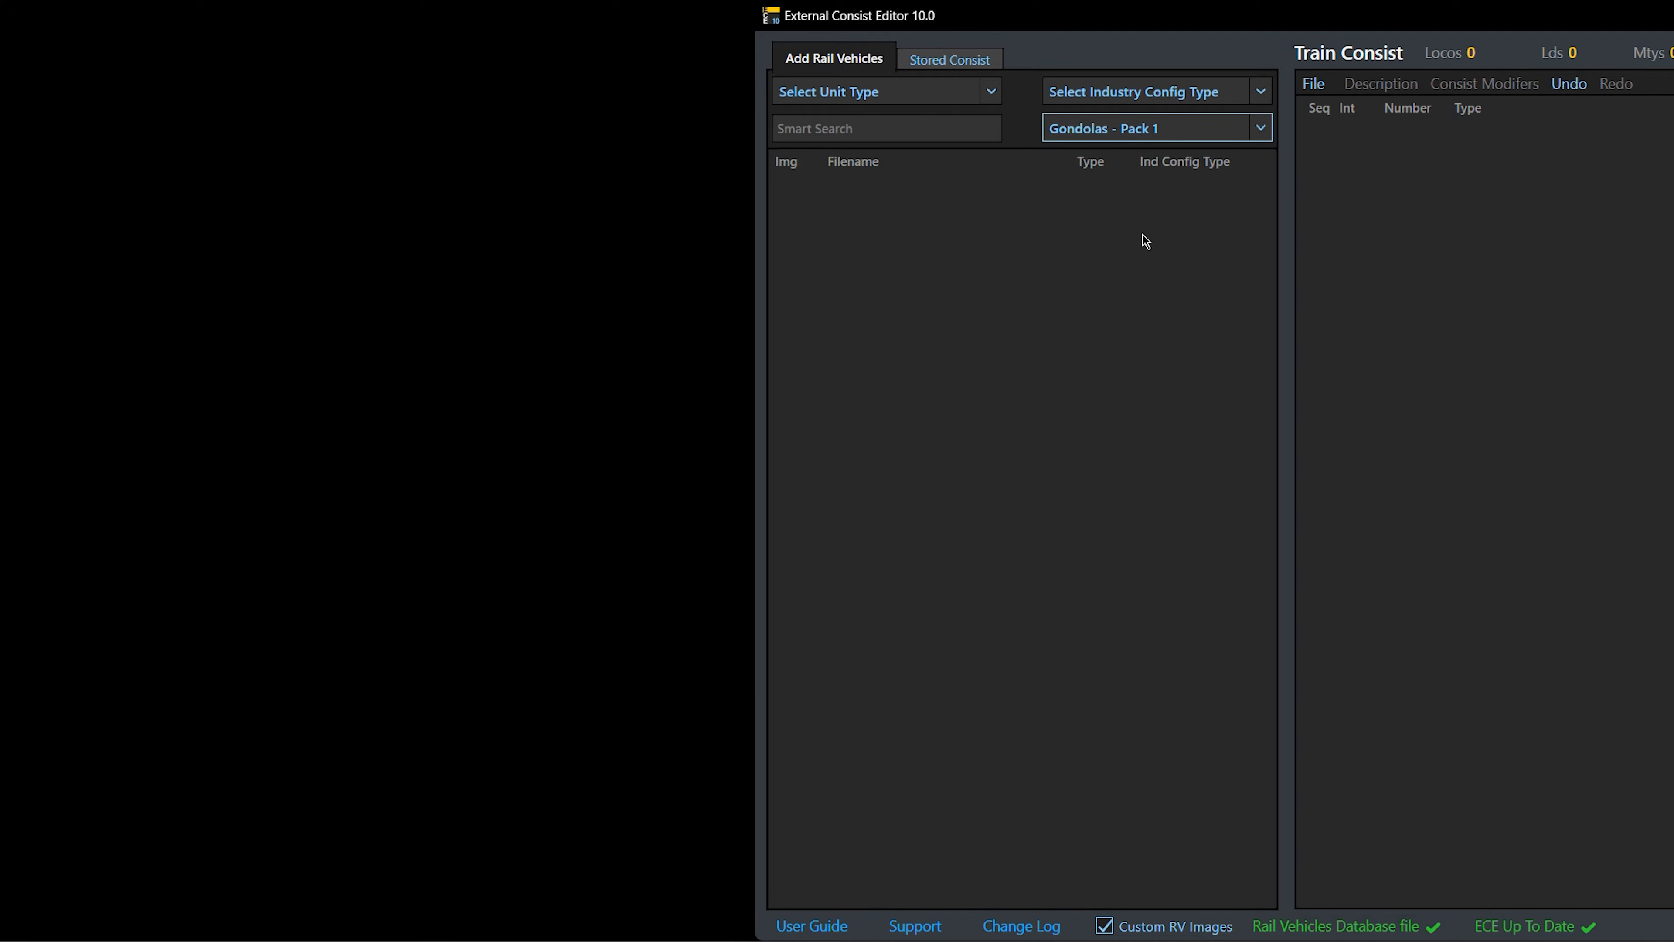
pyautogui.click(1261, 128)
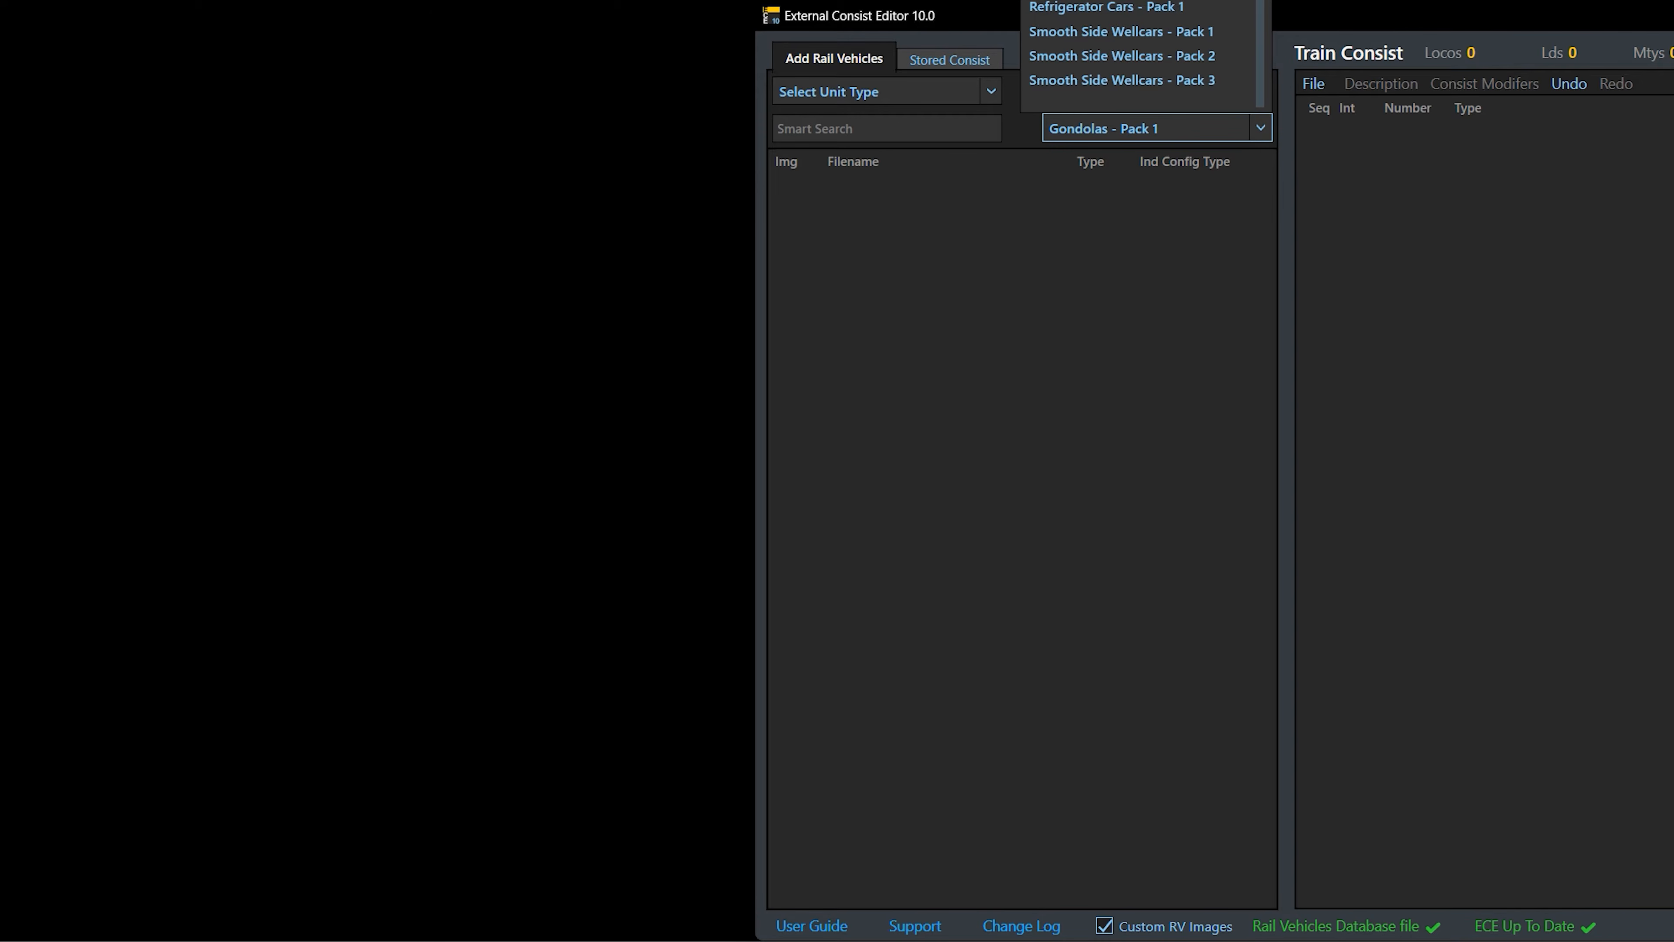
pyautogui.click(1173, 1)
pyautogui.click(1260, 127)
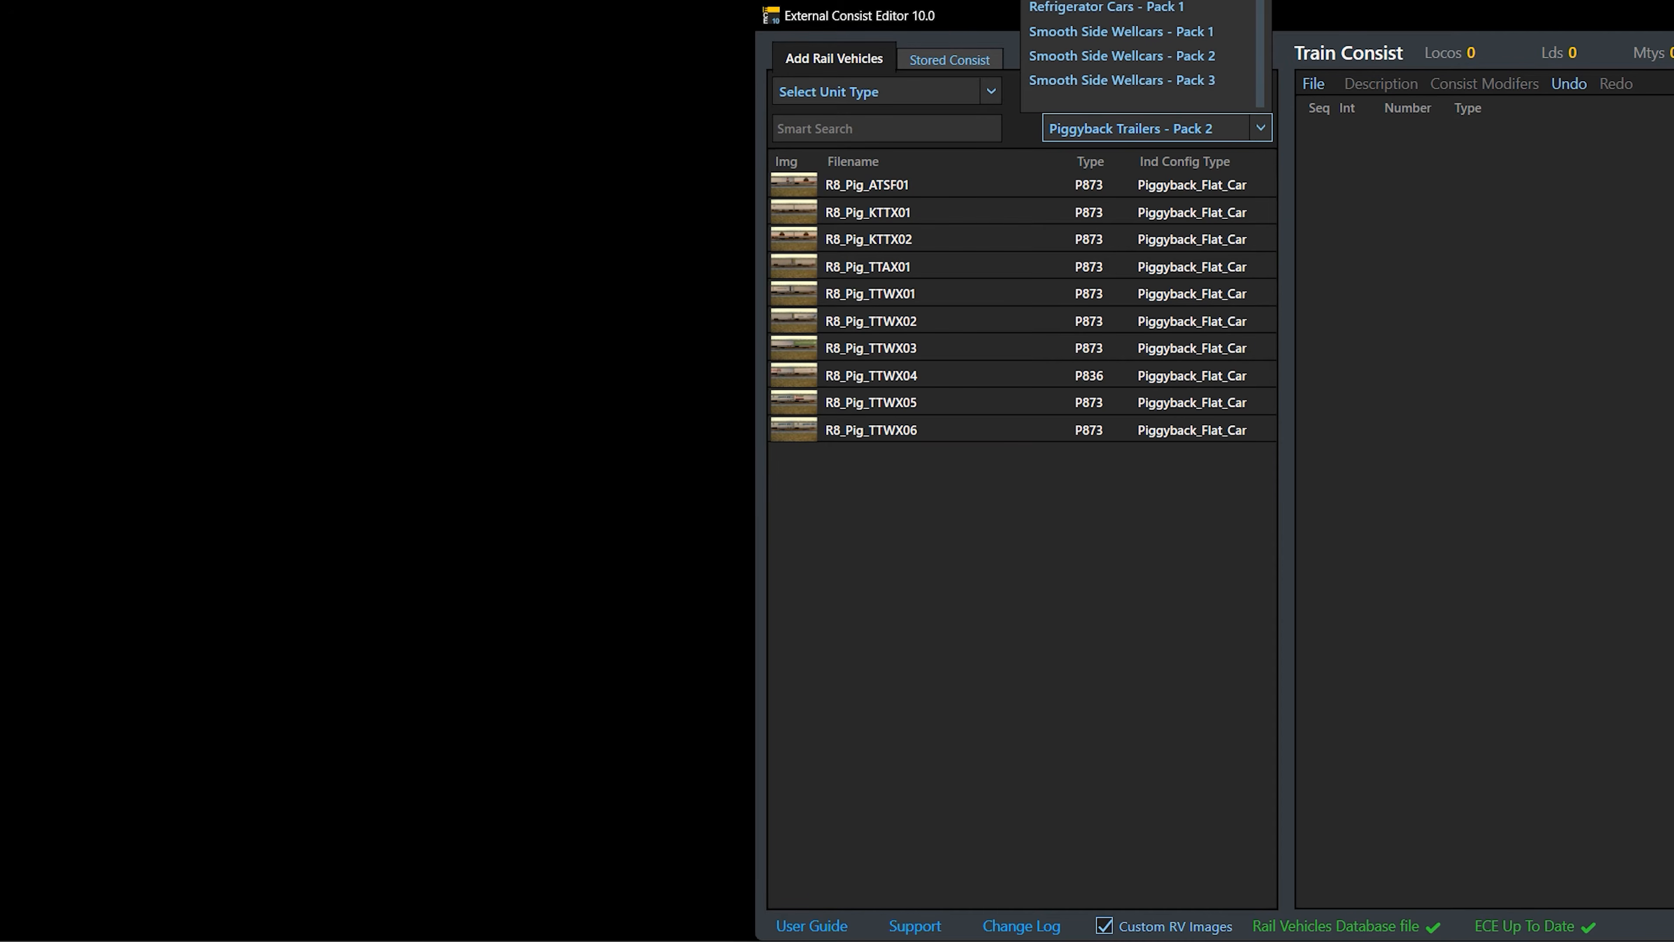
pyautogui.click(1113, 2)
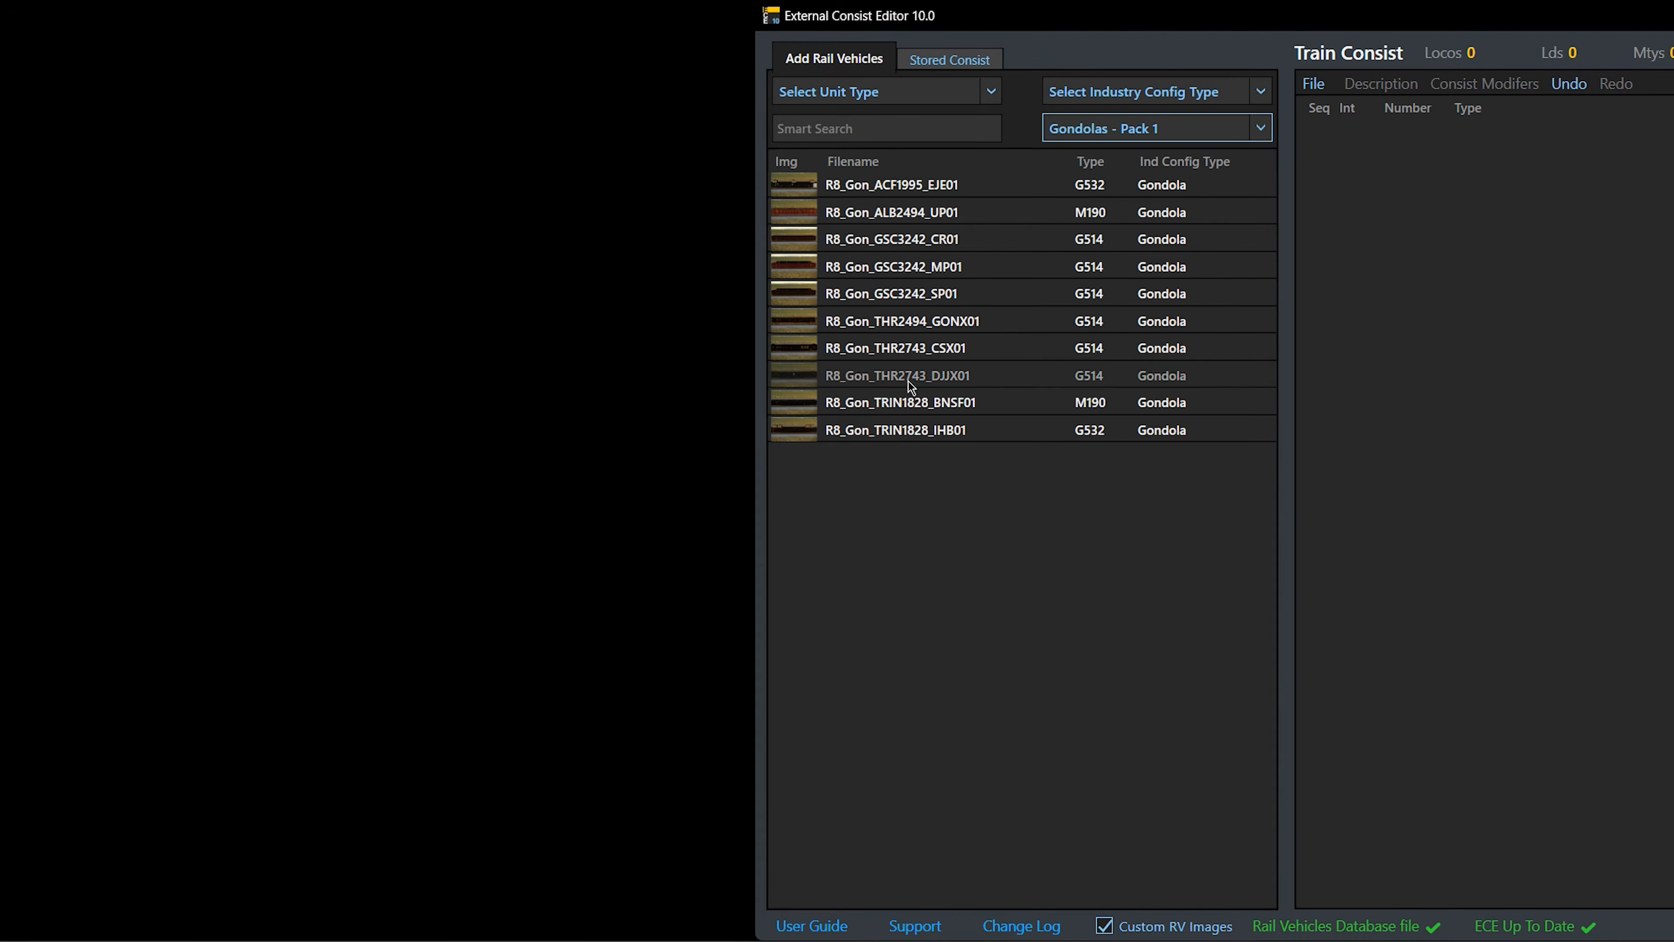
# Search the rail vehicles for "tank" and look through the add-on pack and industry config type choices
pyautogui.click(902, 130)
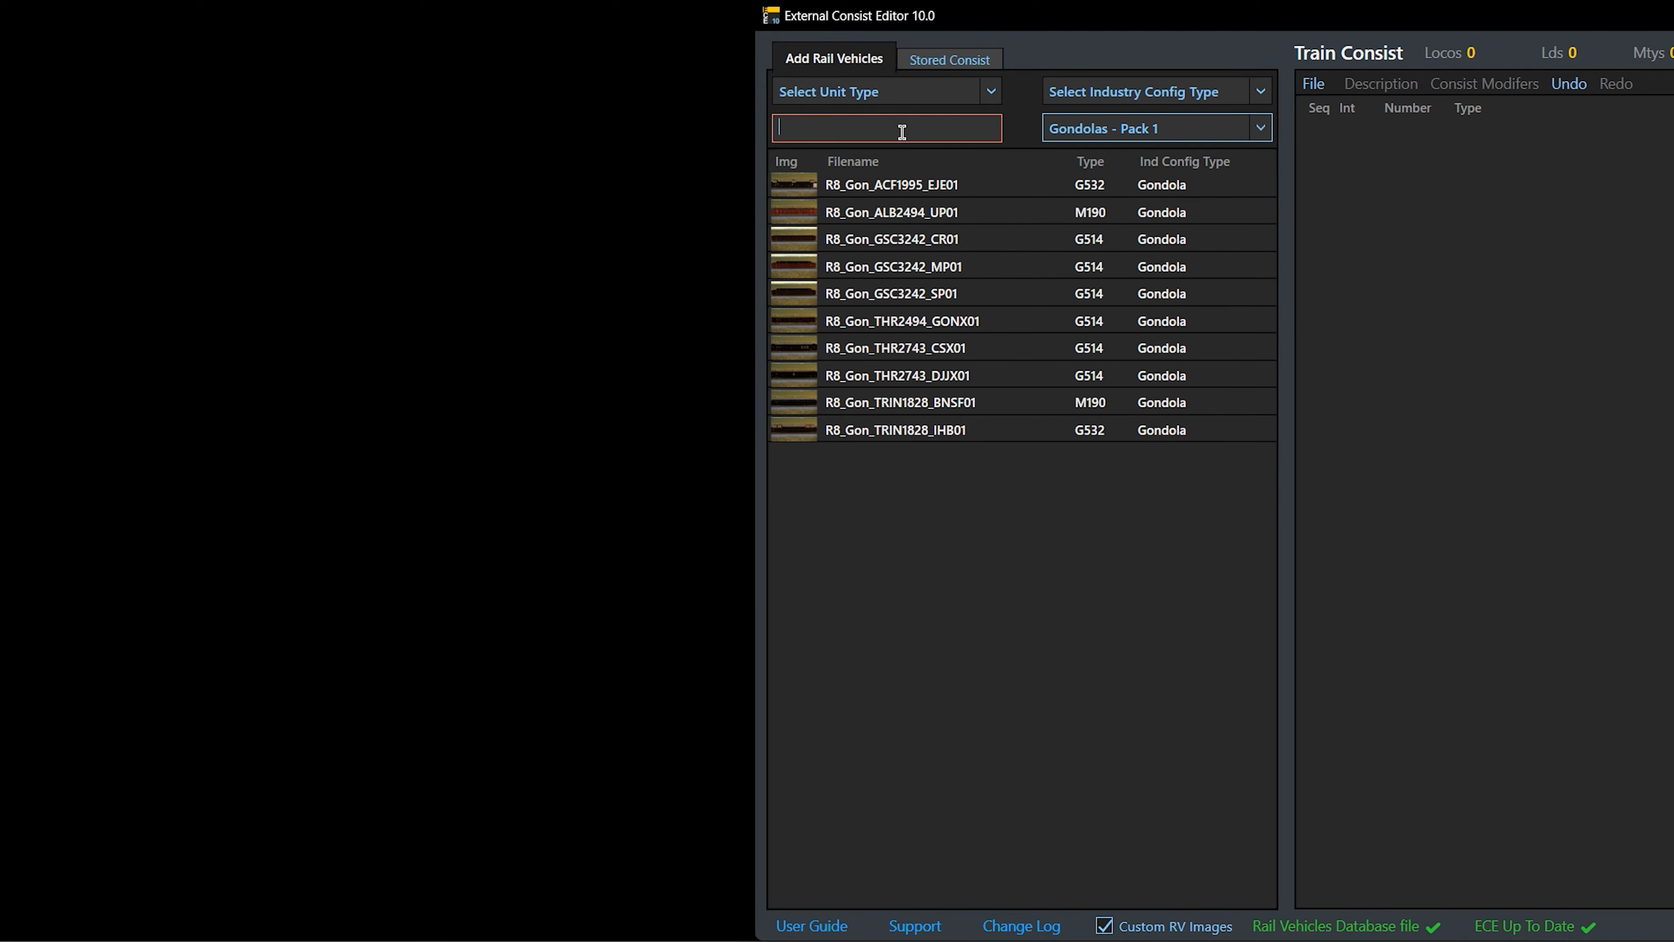
pyautogui.write('tank')
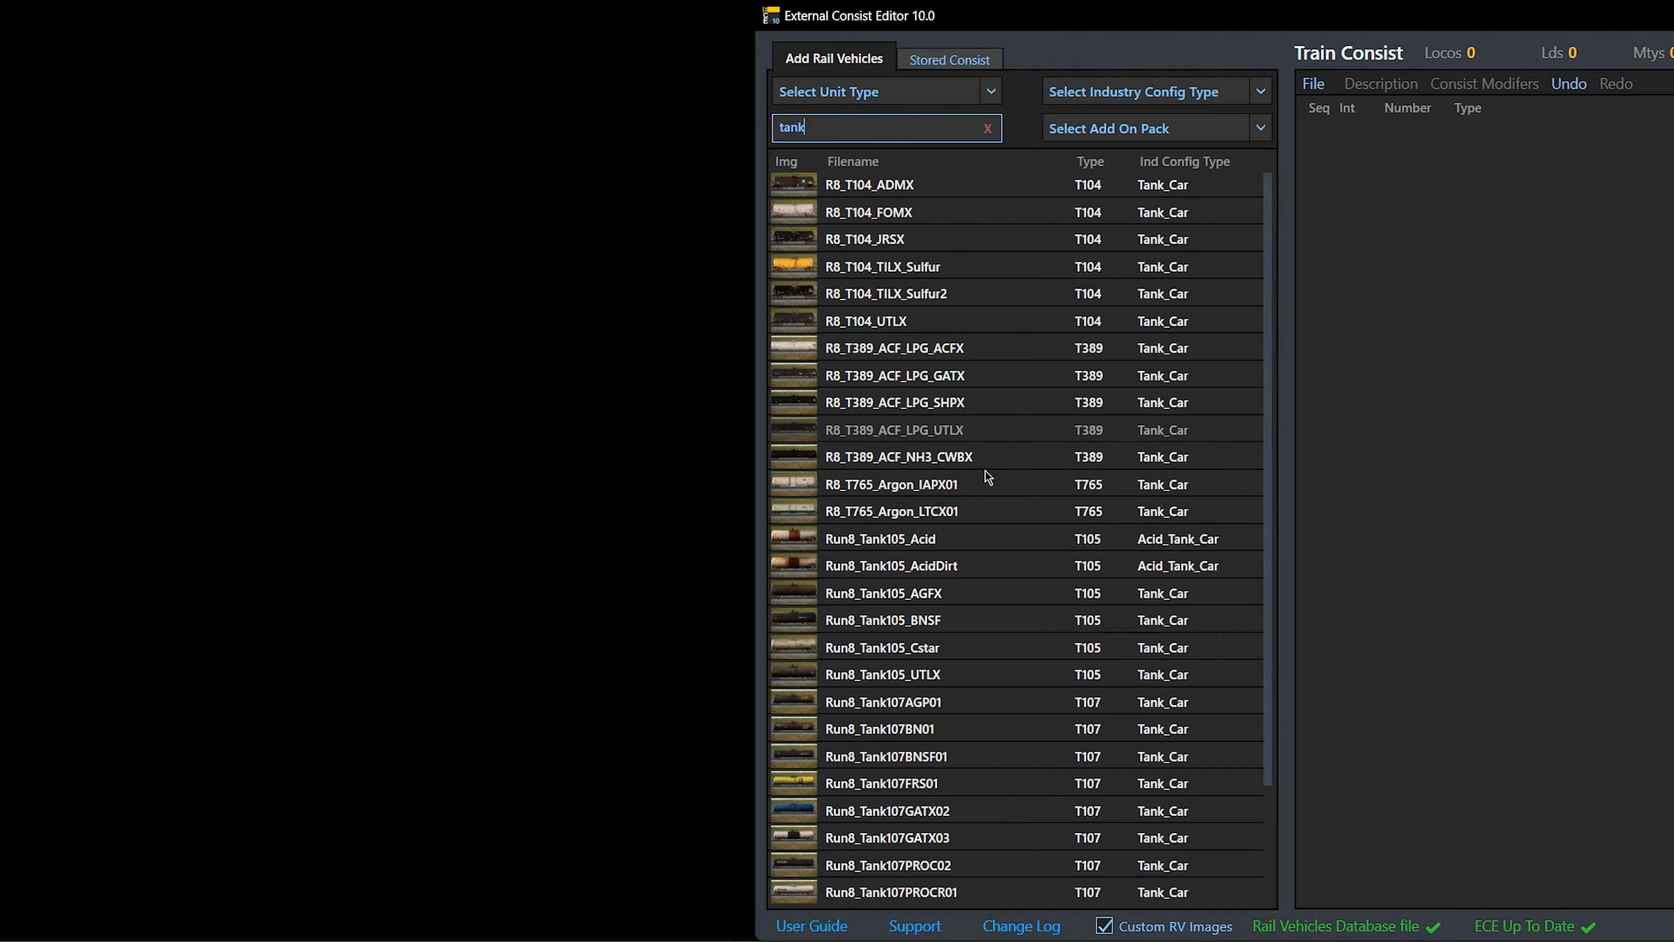
pyautogui.click(984, 476)
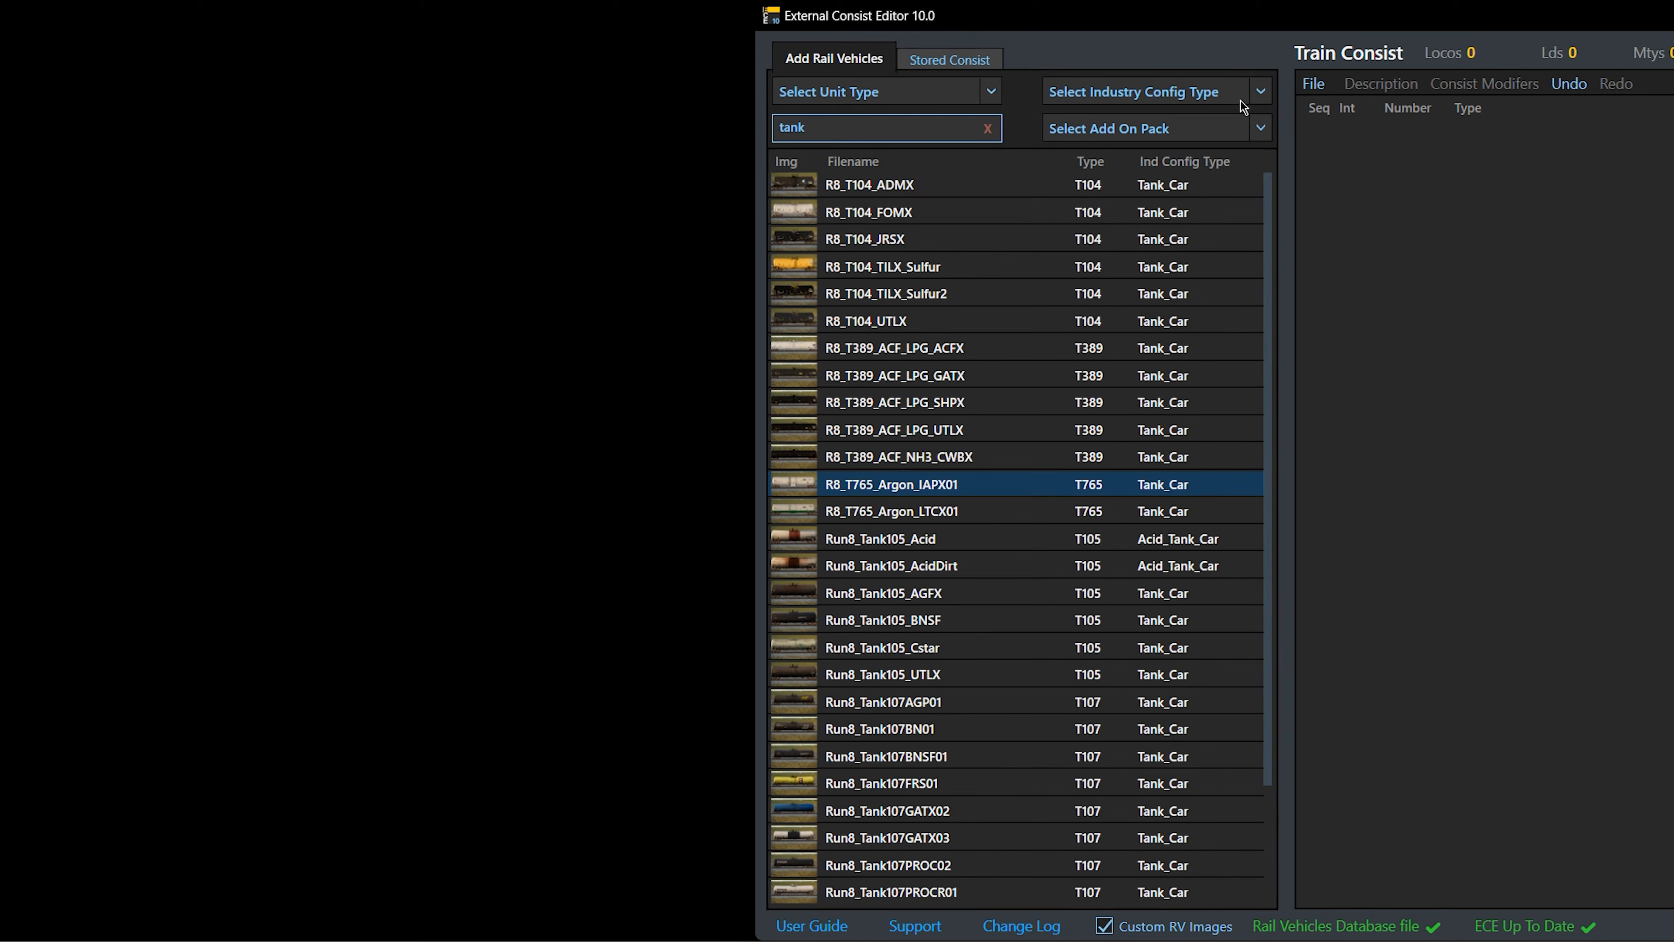
pyautogui.click(1260, 136)
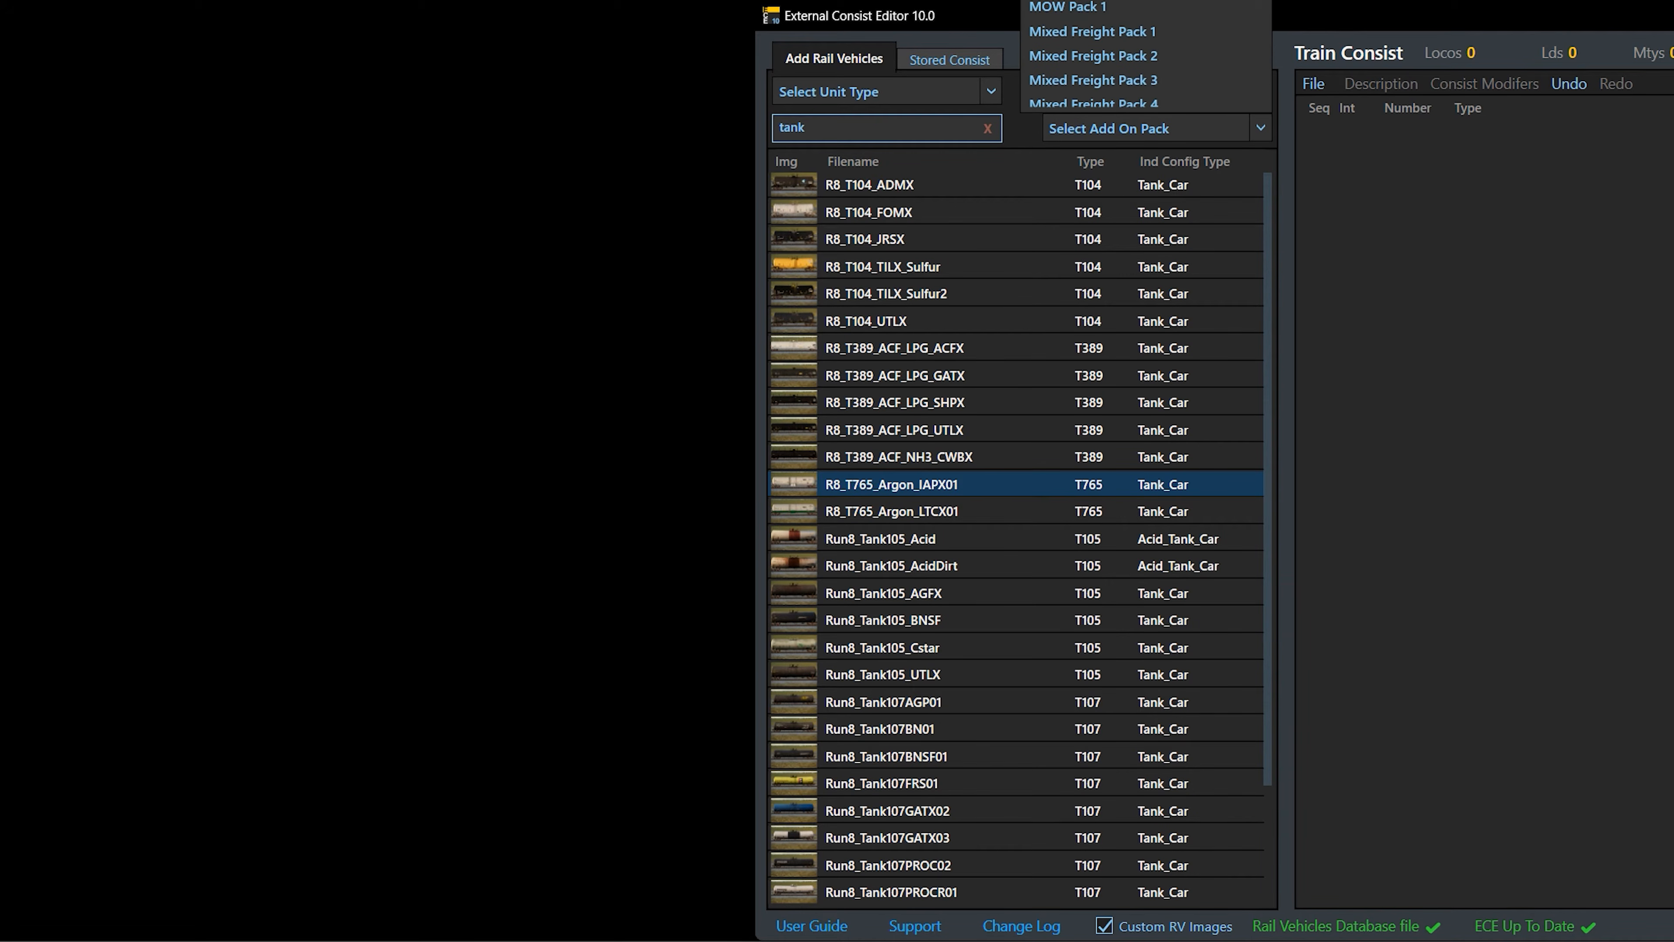
pyautogui.scroll(-1, 1121, 80)
pyautogui.click(1264, 124)
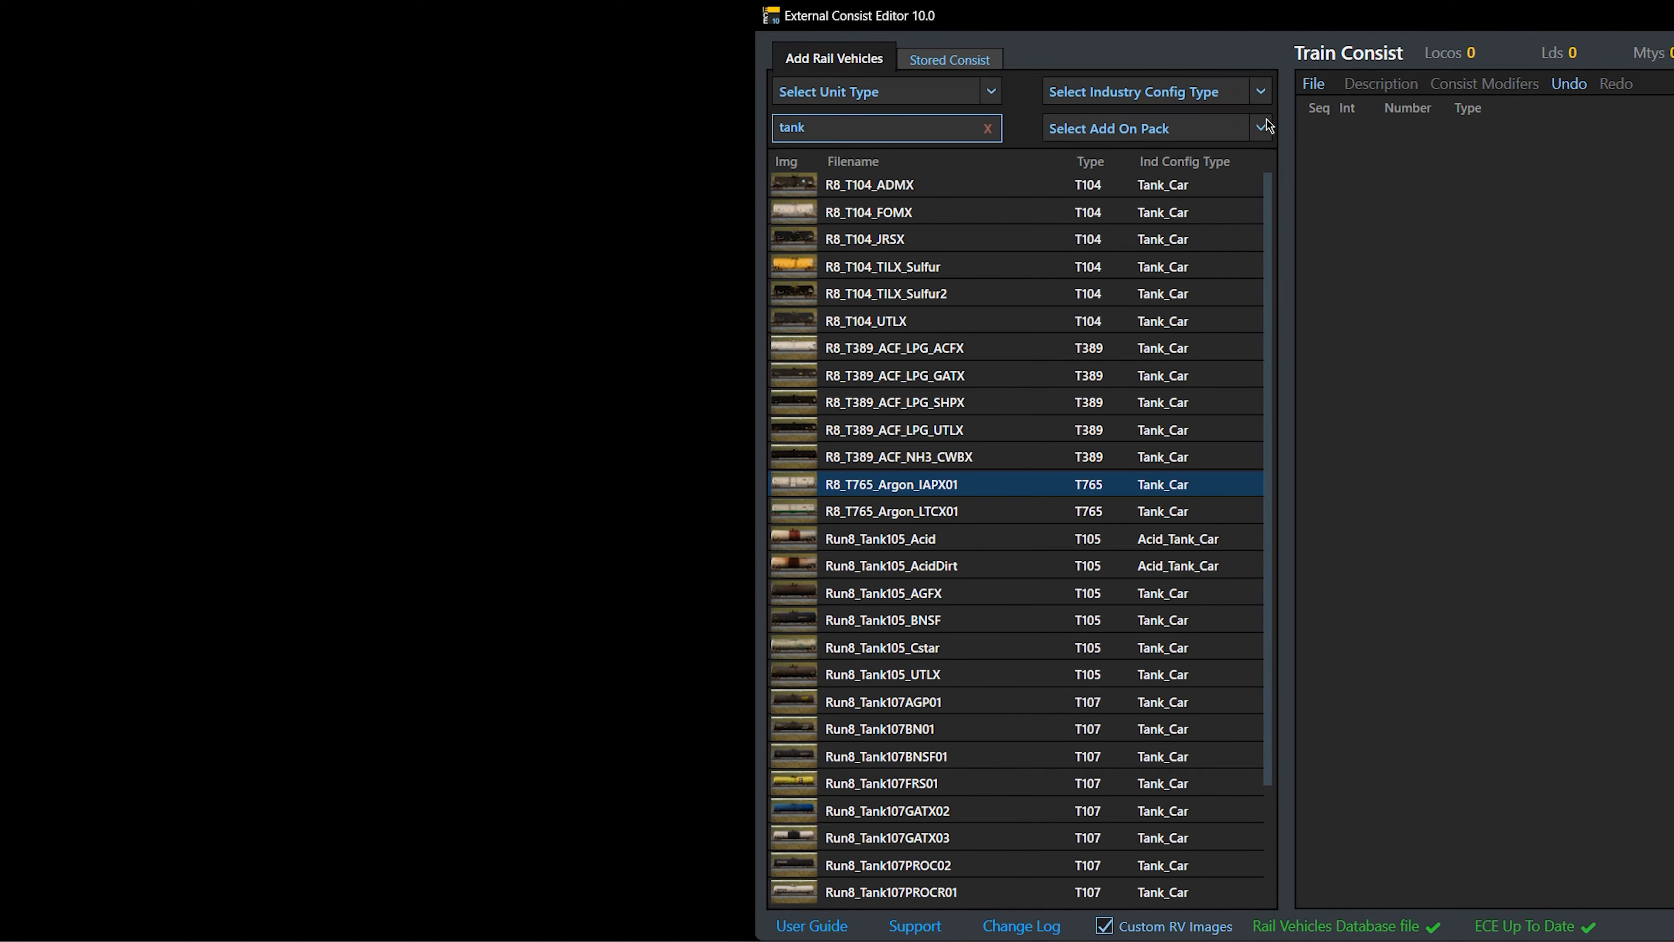
pyautogui.click(1265, 95)
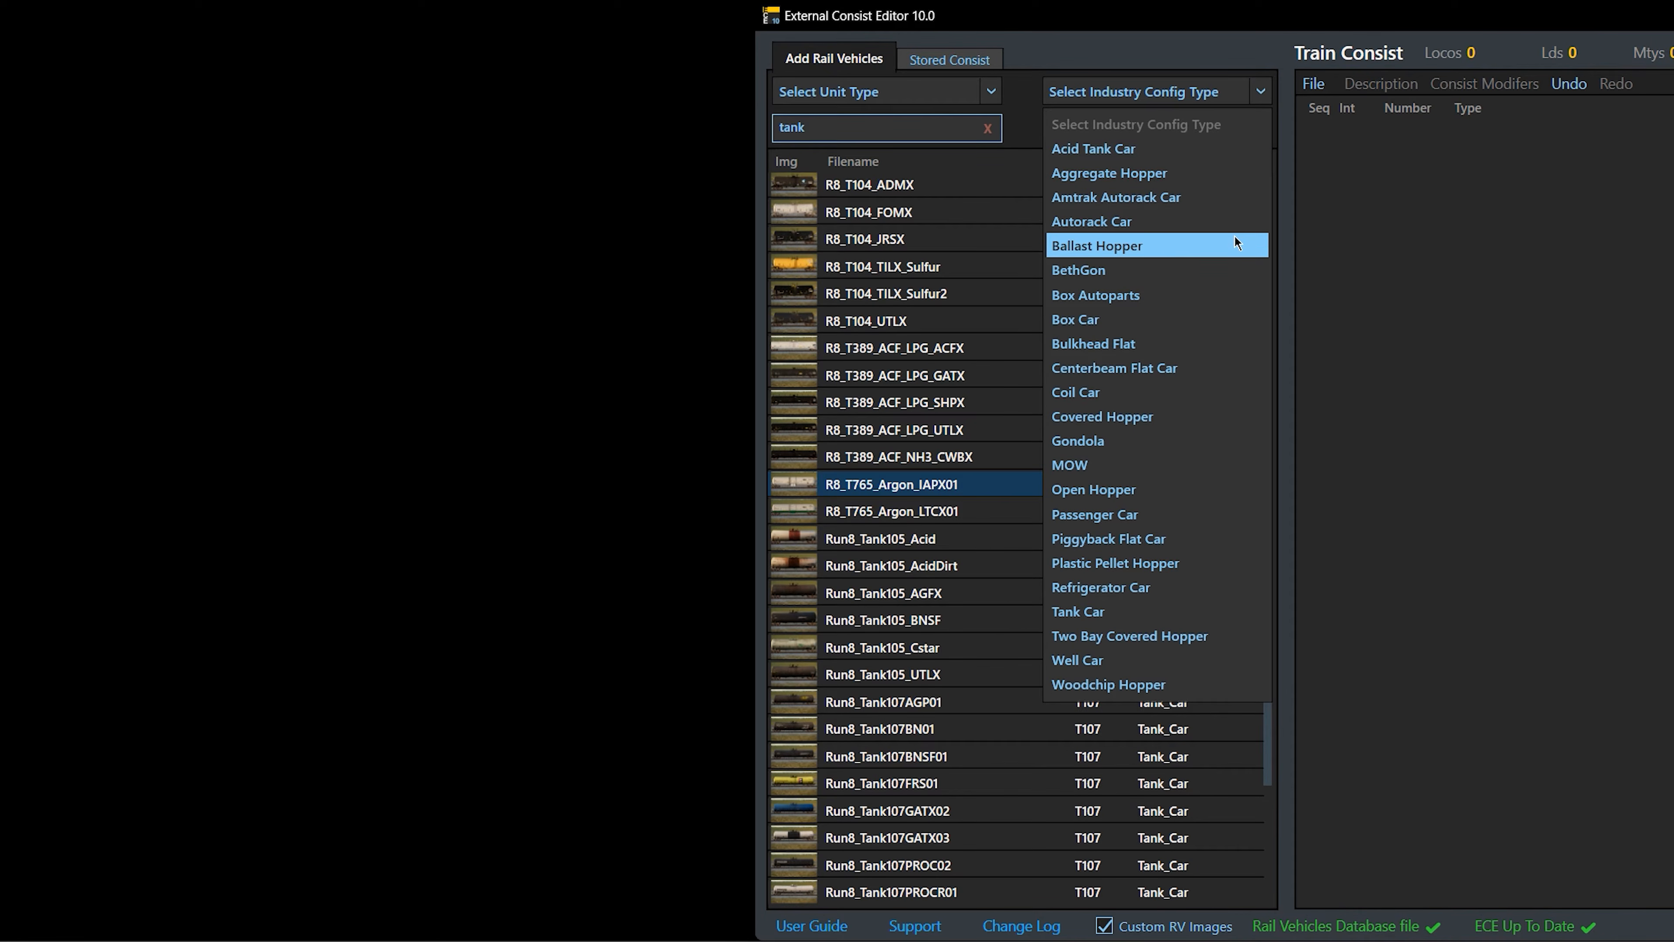
pyautogui.click(1235, 247)
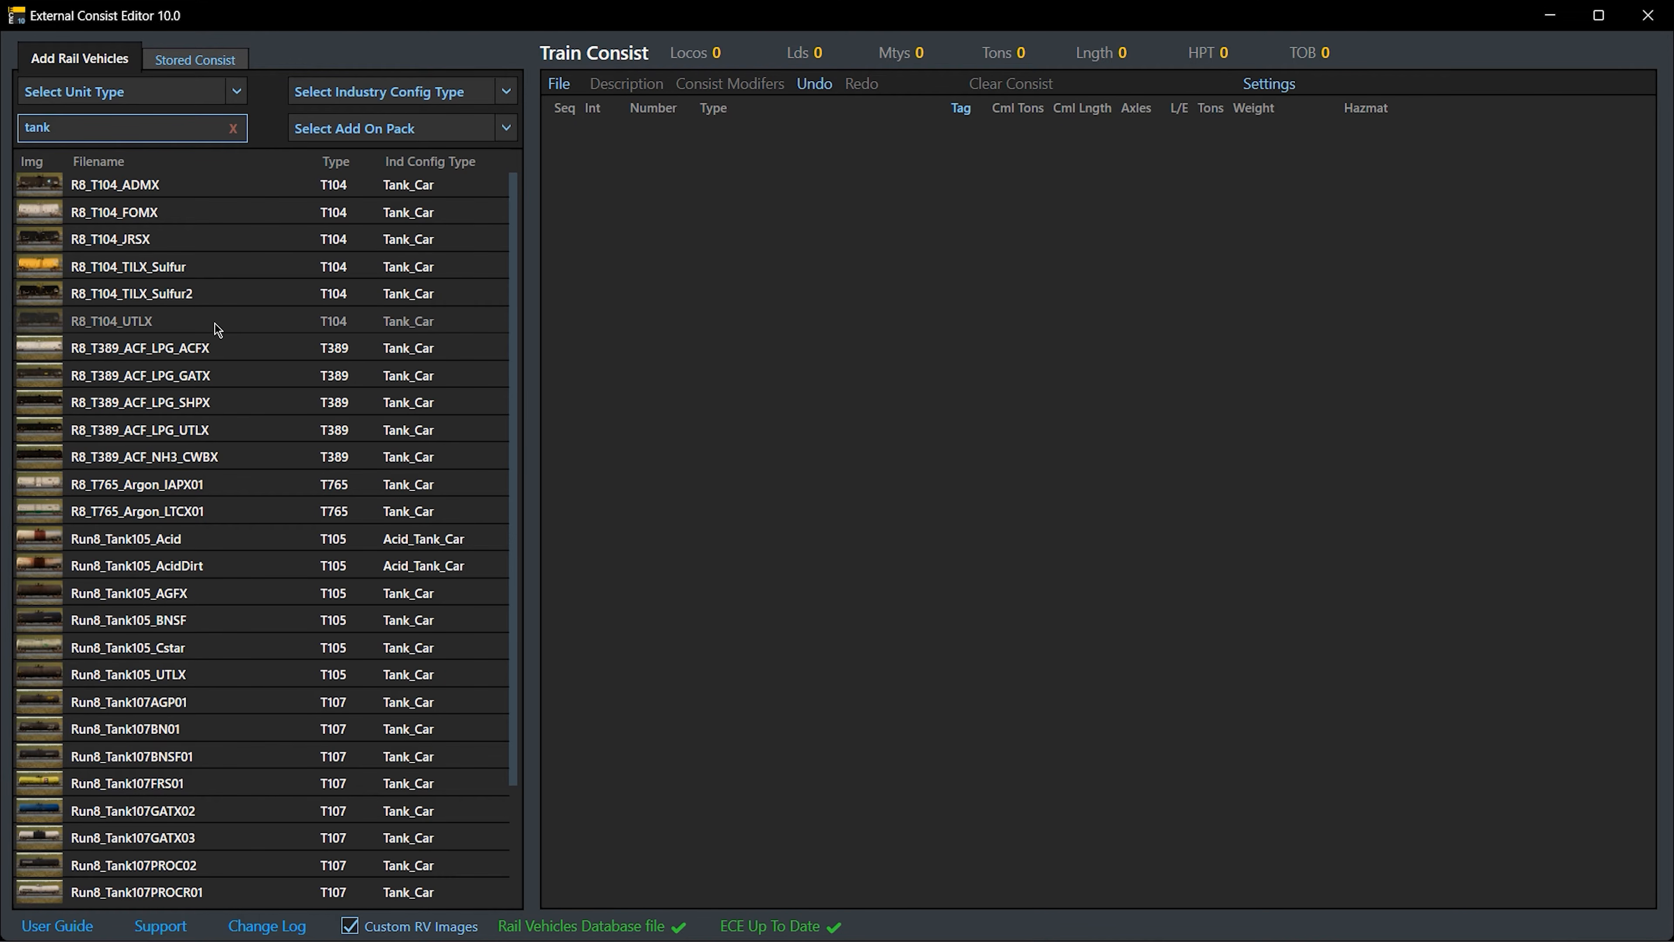
# Add R8_T104_UTLX, Run8_Tank105_Acid and Run8_Tank105_UTLX to the train consist
pyautogui.moveTo(216, 323); pyautogui.dragTo(657, 489)
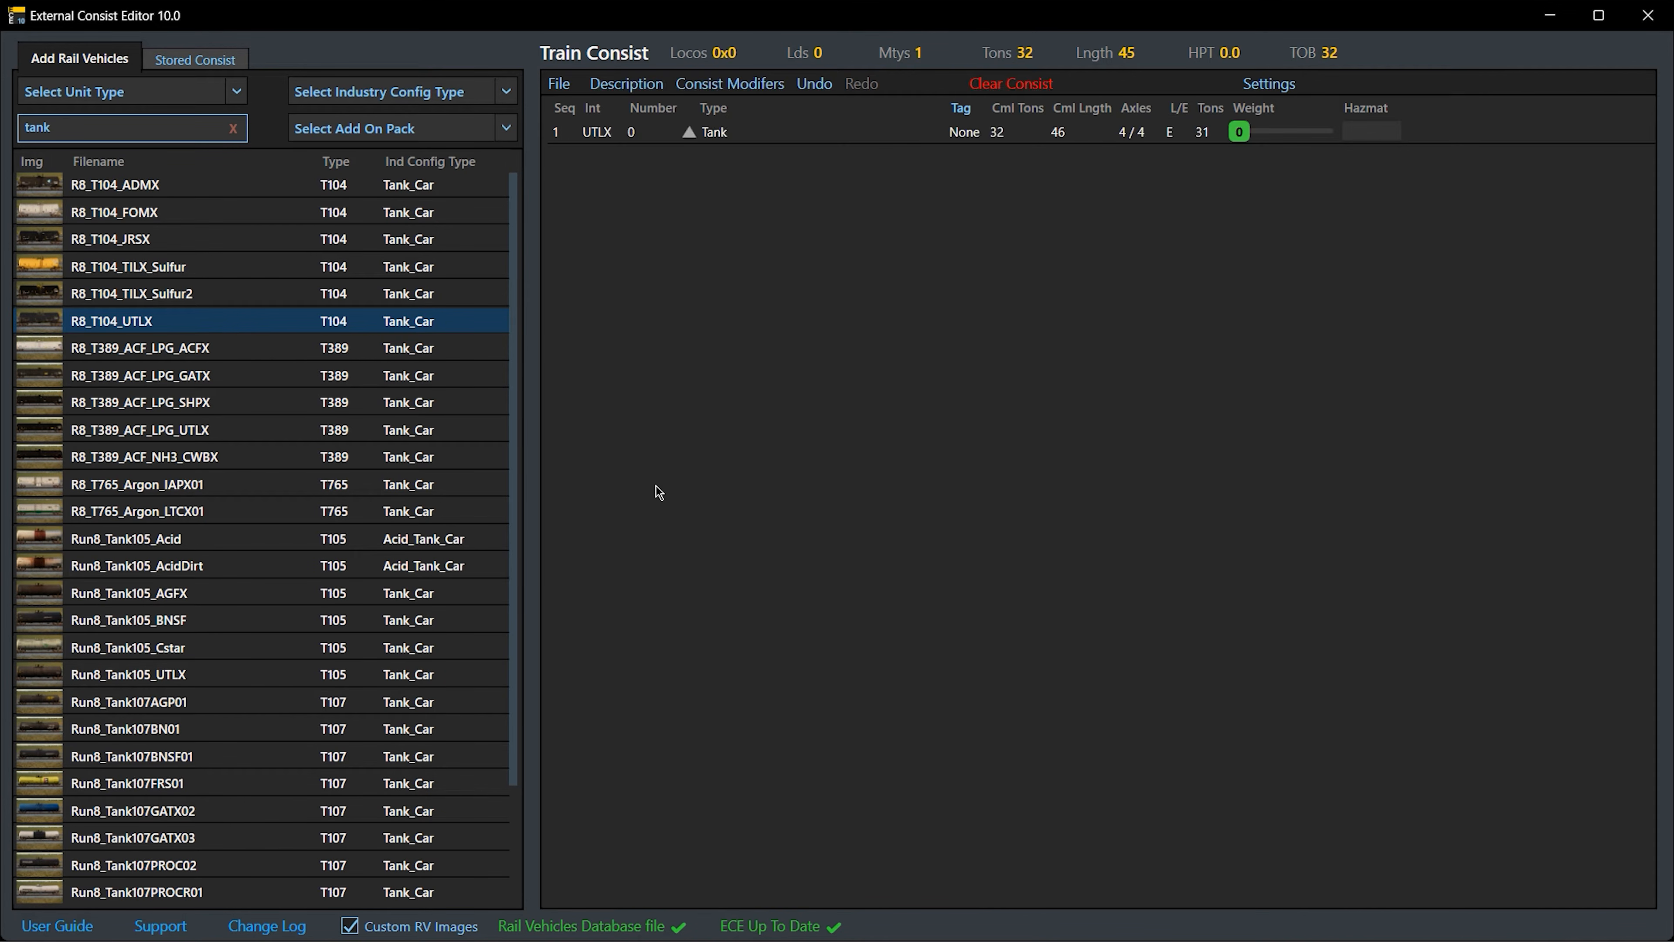
pyautogui.moveTo(148, 545); pyautogui.dragTo(648, 473)
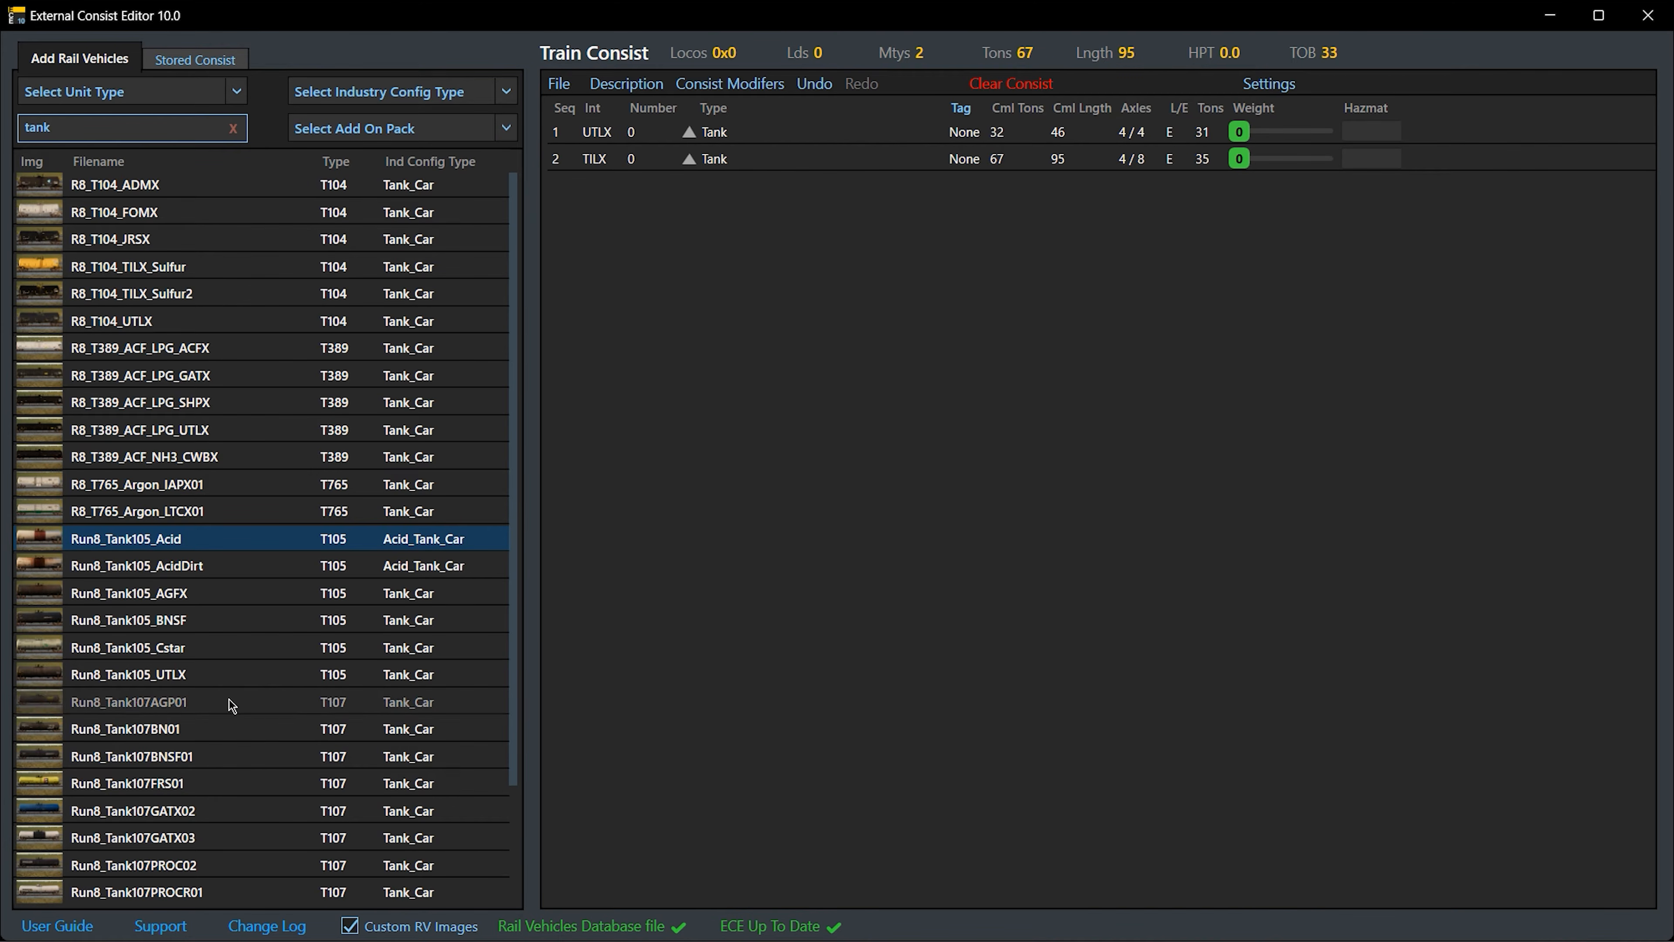
pyautogui.moveTo(170, 686); pyautogui.dragTo(761, 472)
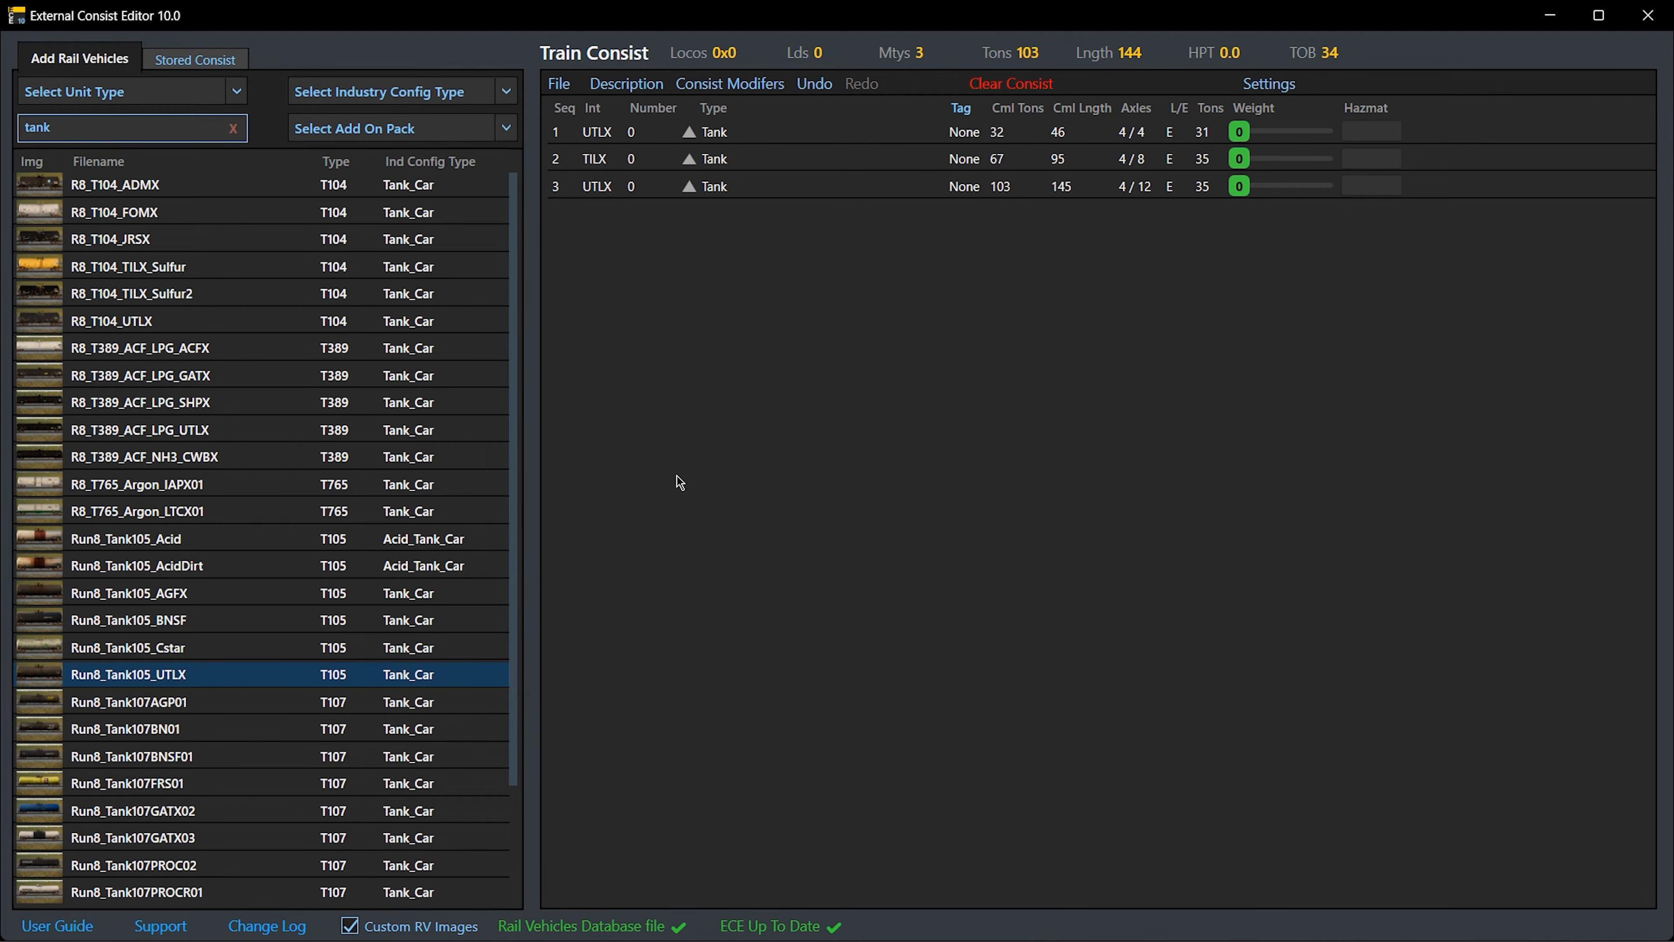
# Add Run8_Tank107GATX02 to the train consist repeatedly until the consist has 30 cars
pyautogui.scroll(-2, 207, 571)
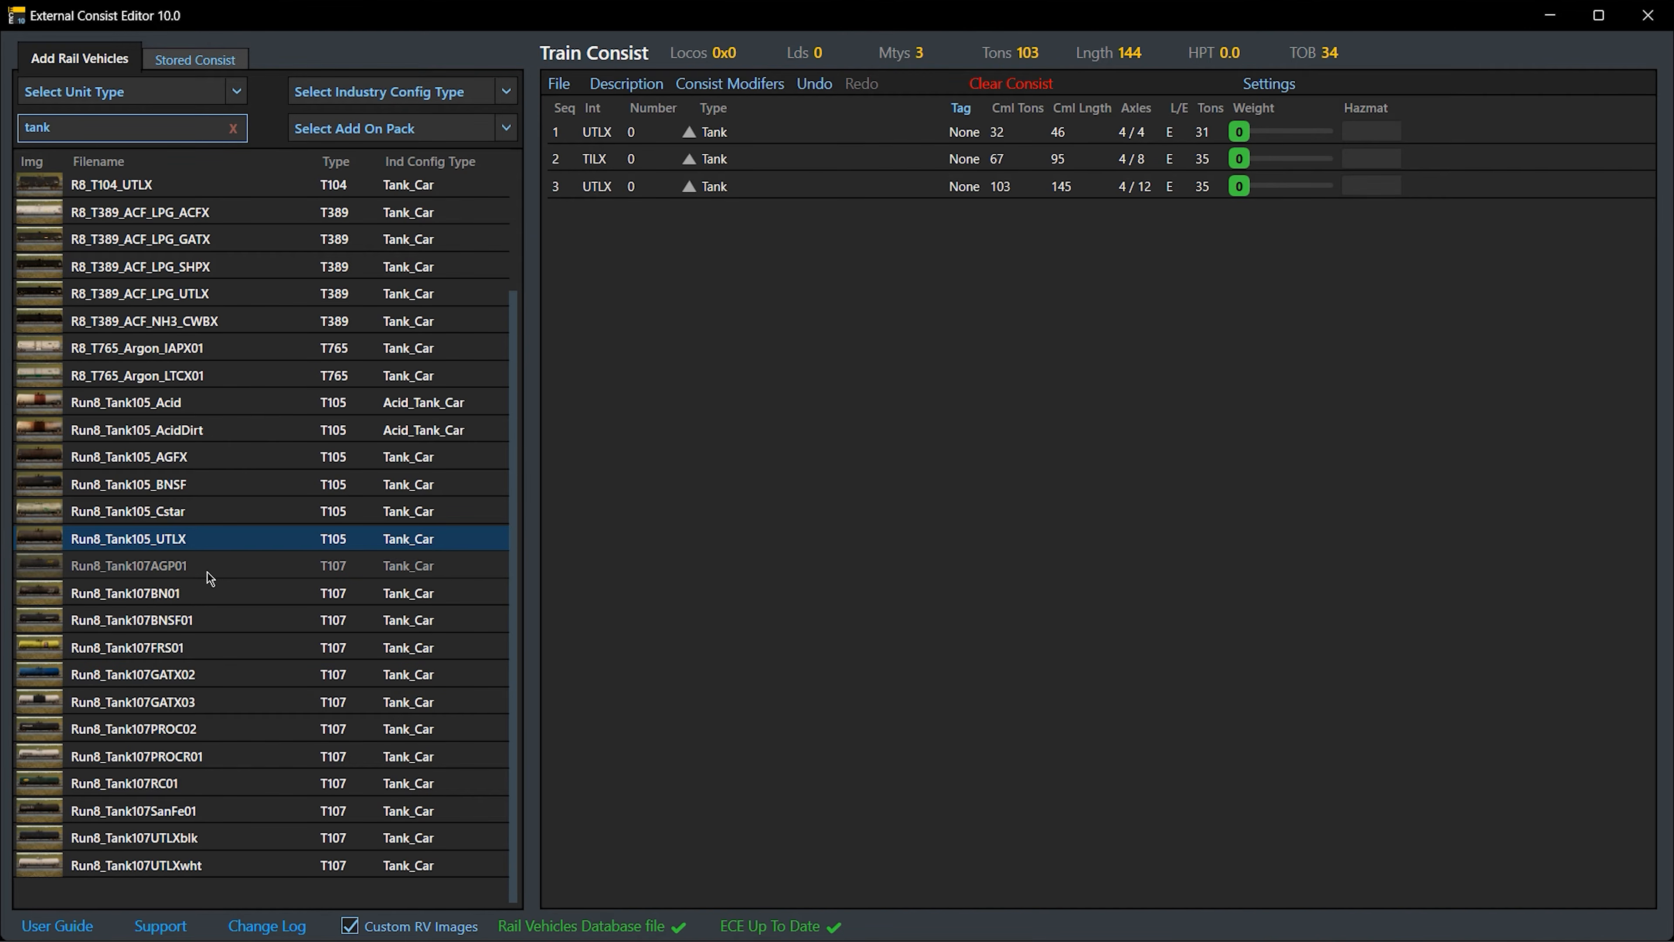
pyautogui.click(229, 673)
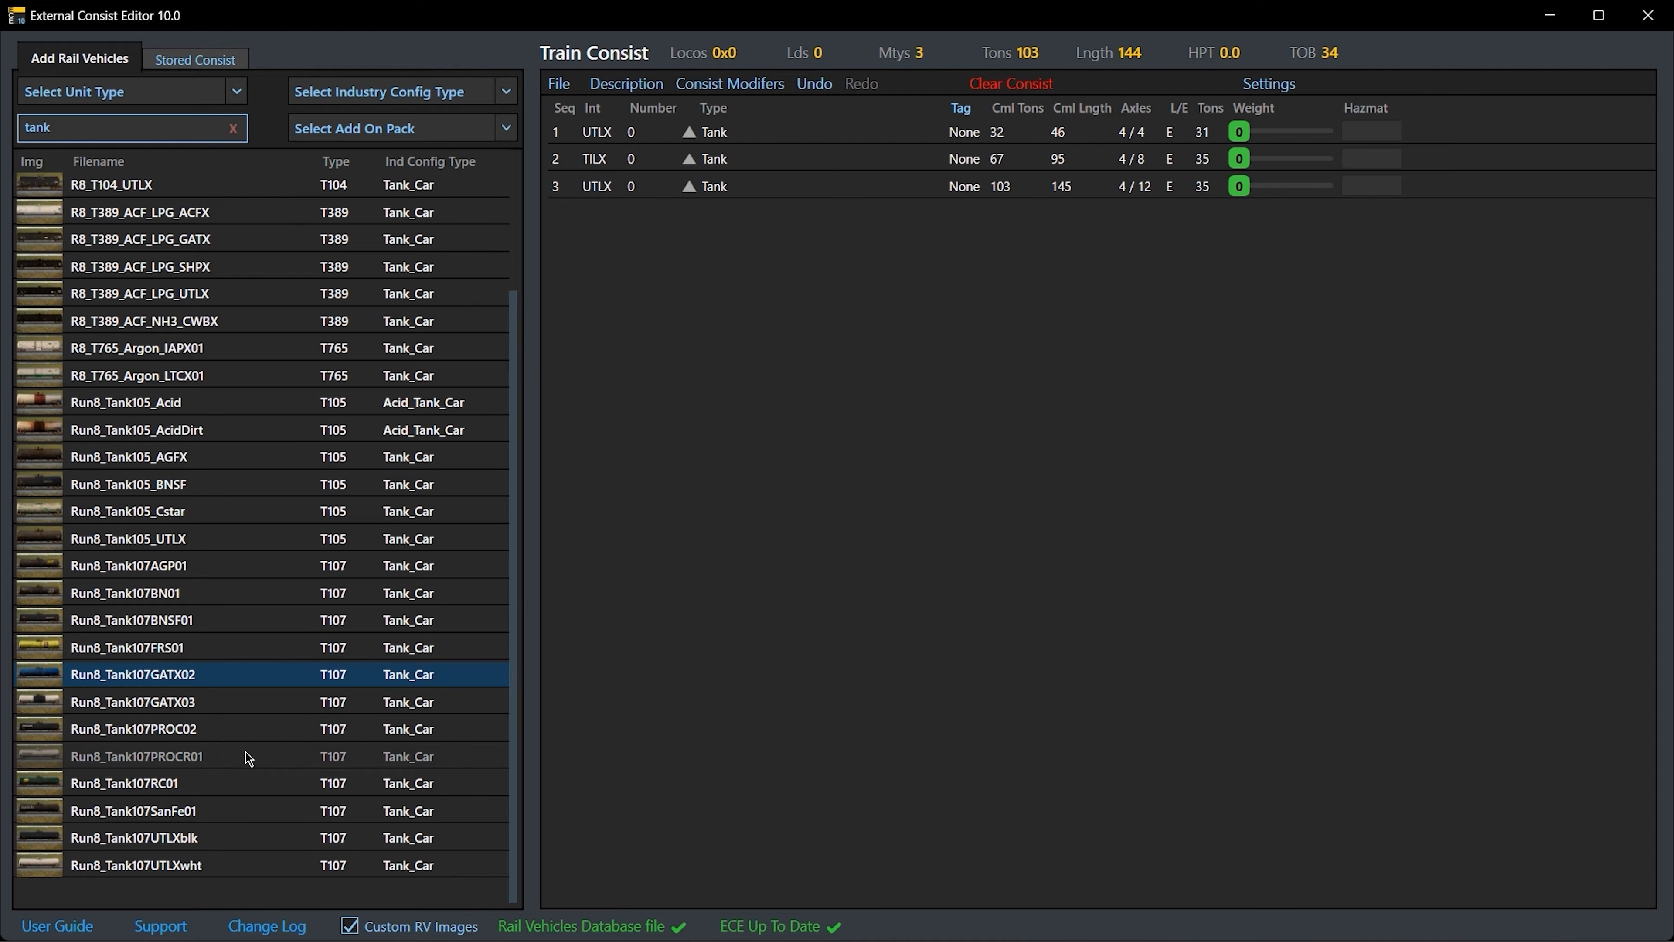
pyautogui.press('Right')
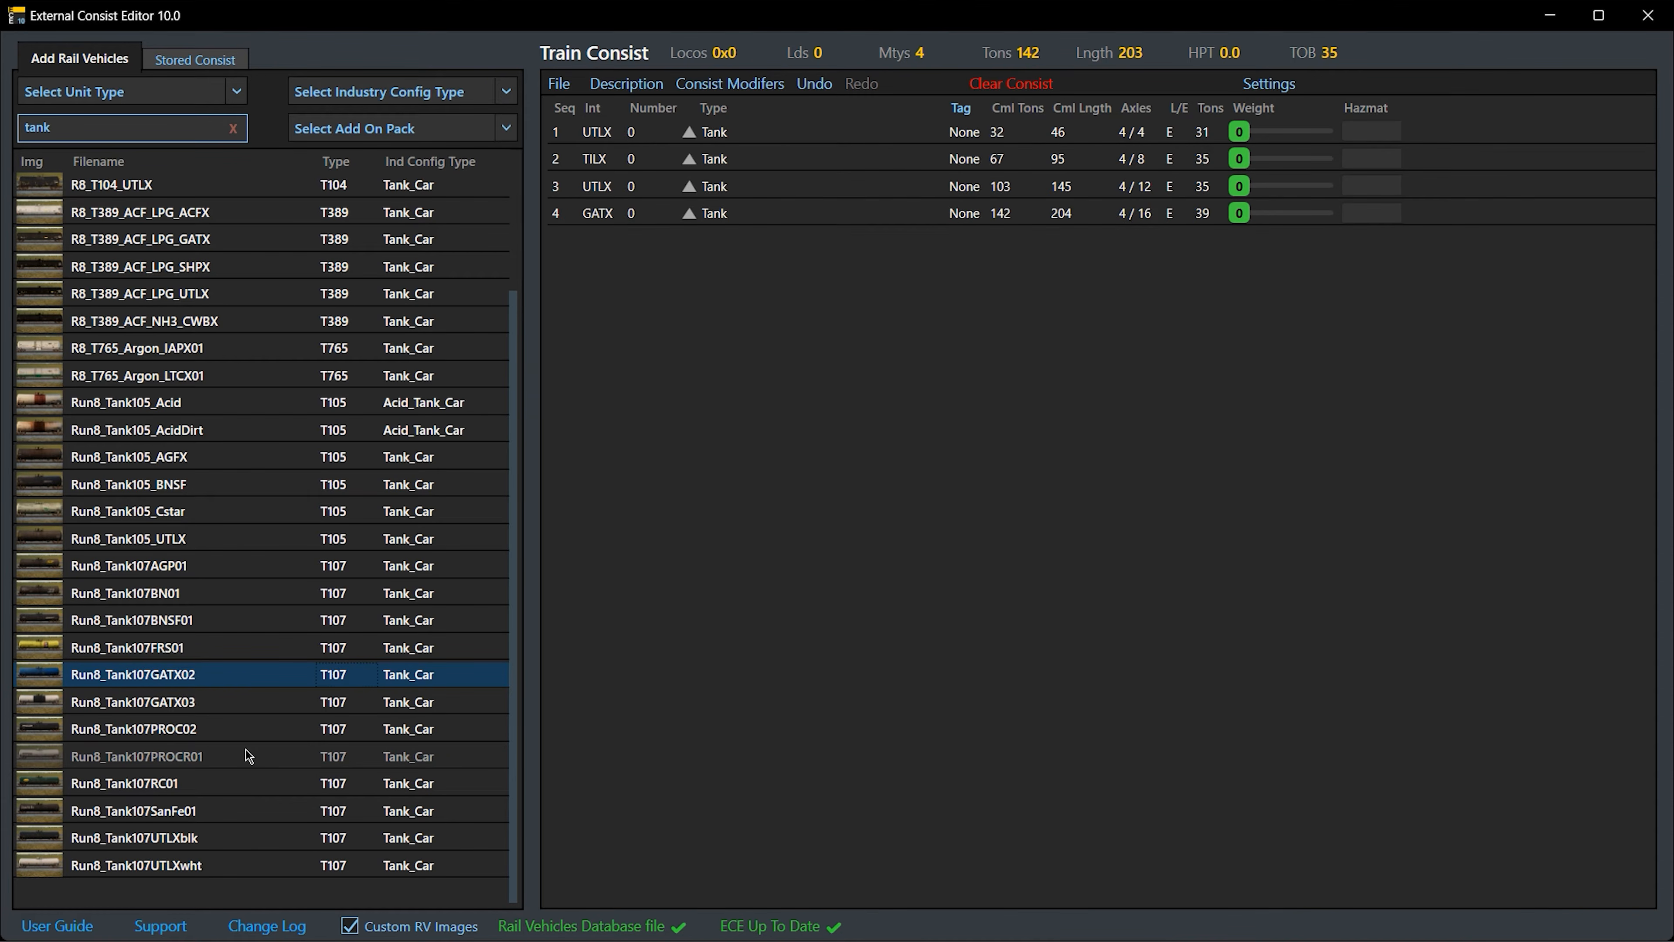
pyautogui.press('Right')
pyautogui.press('Right')
pyautogui.press('Right')
pyautogui.press('Right')
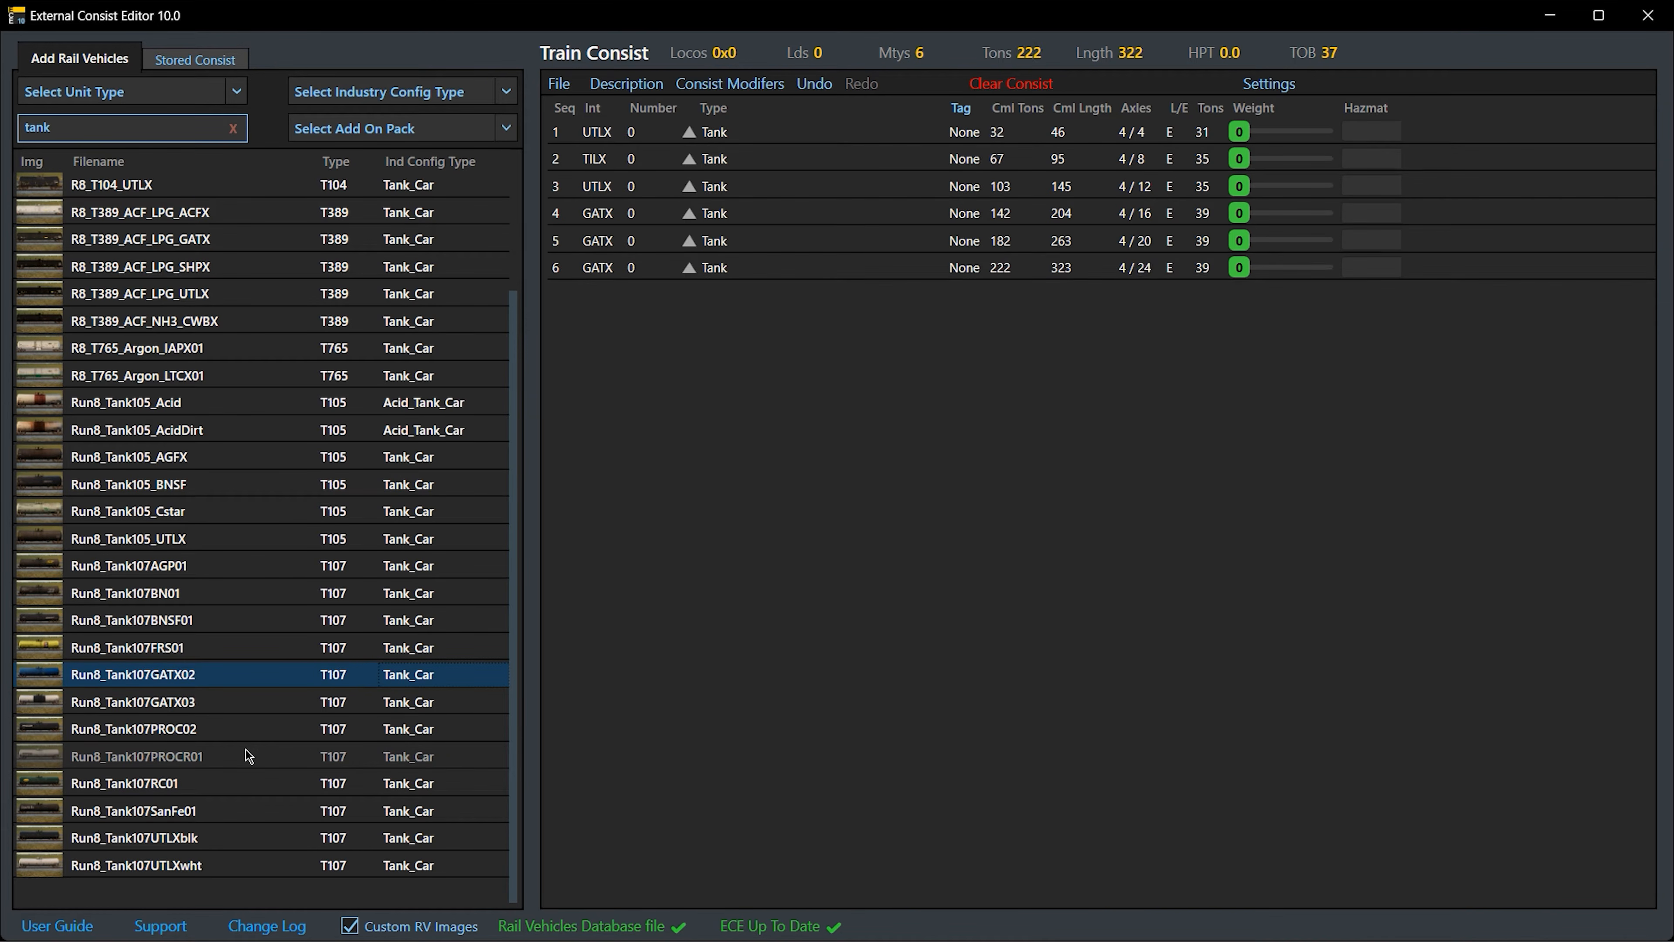
pyautogui.press('Right')
pyautogui.press('Right')
pyautogui.press('Right')
pyautogui.press('Right')
pyautogui.press('Right')
pyautogui.press('Right')
pyautogui.press('Right')
pyautogui.press('Right')
pyautogui.press('Right')
pyautogui.press('Right')
pyautogui.press('Right')
pyautogui.press('Right')
pyautogui.press('Right')
pyautogui.press('Right')
pyautogui.press('Right')
pyautogui.press('Right')
pyautogui.press('Right')
pyautogui.press('Right')
pyautogui.press('Right')
pyautogui.press('Right')
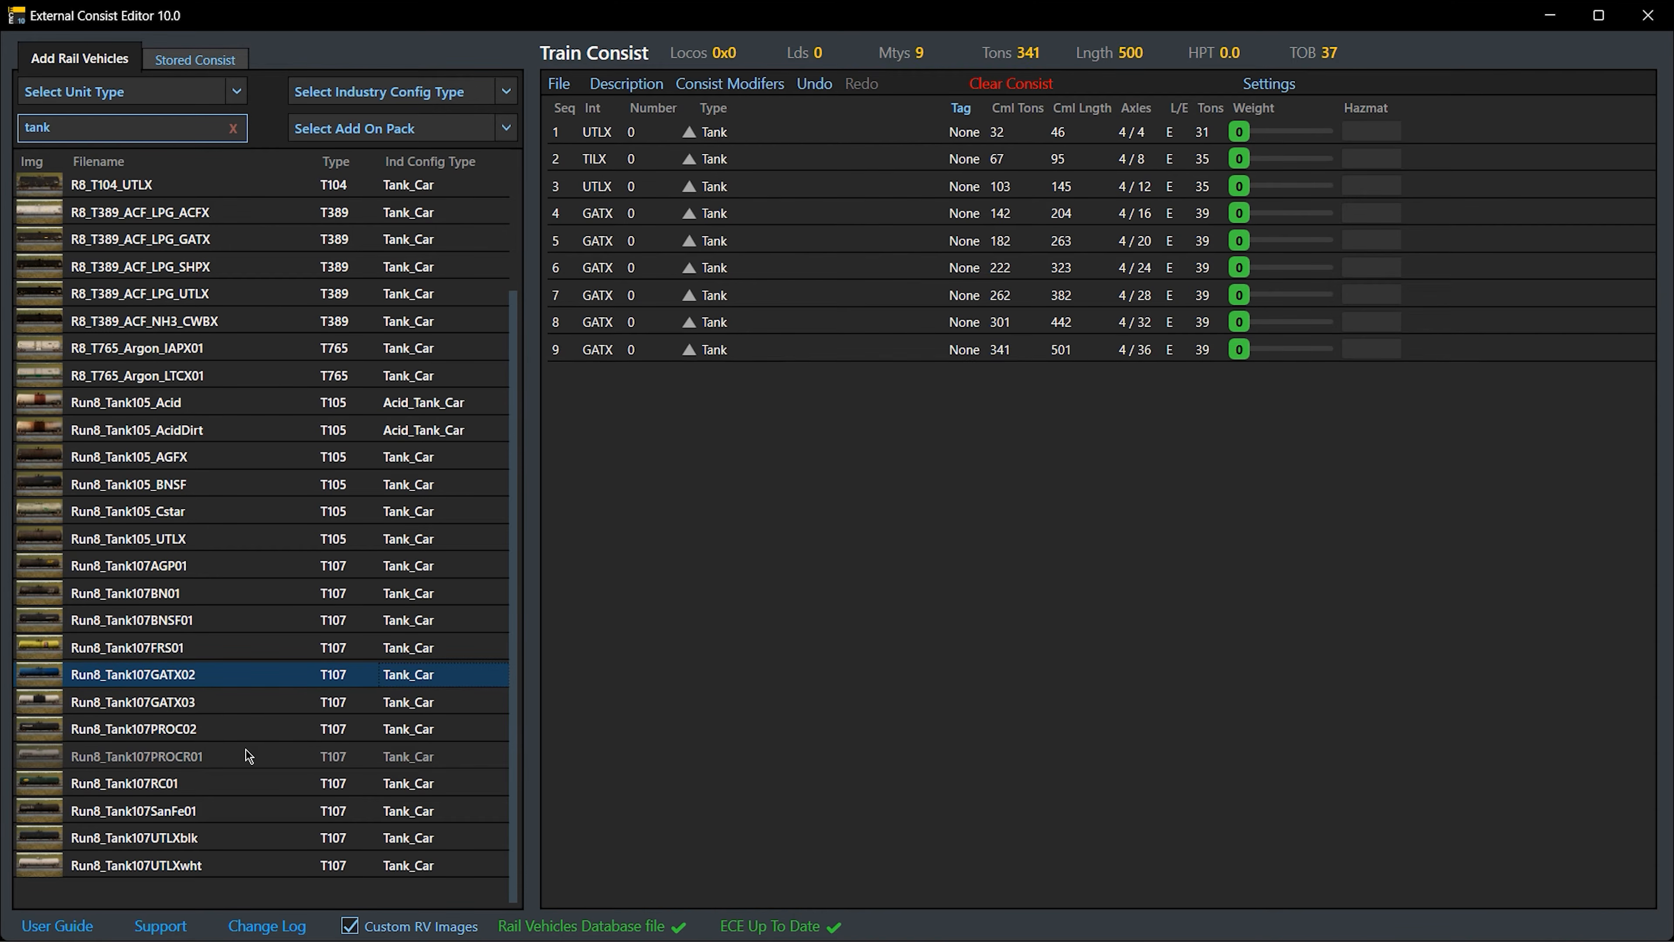
pyautogui.press('Right')
pyautogui.press('Right')
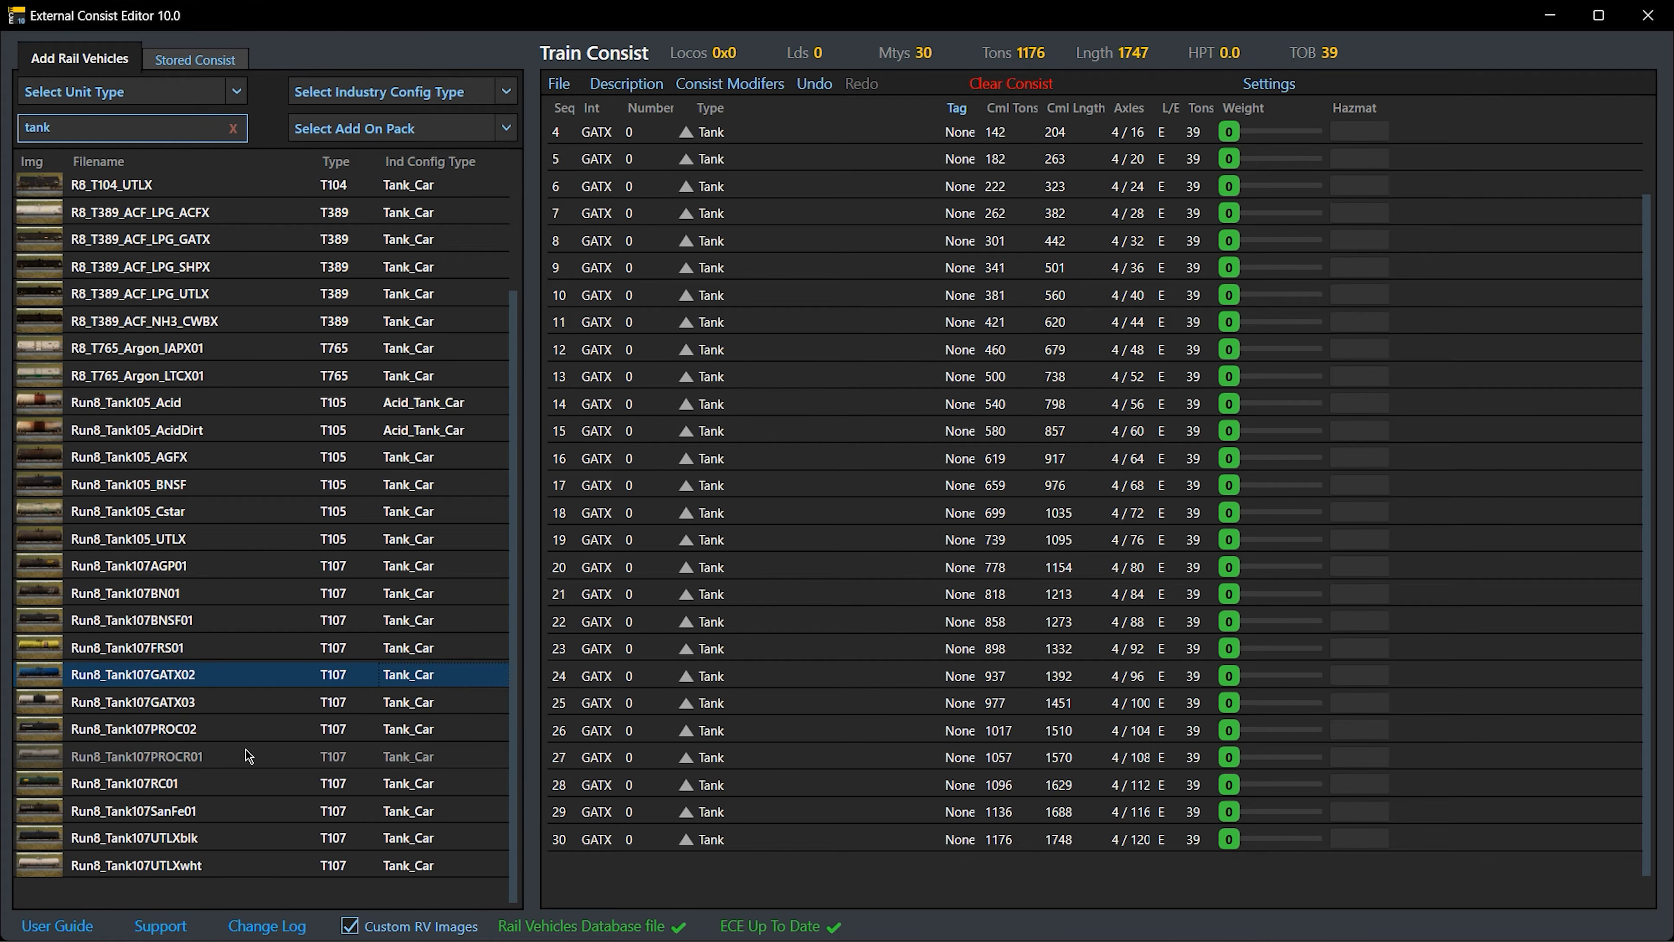
# Remove the last two GATX tank cars from the end of the train consist
pyautogui.press('Left')
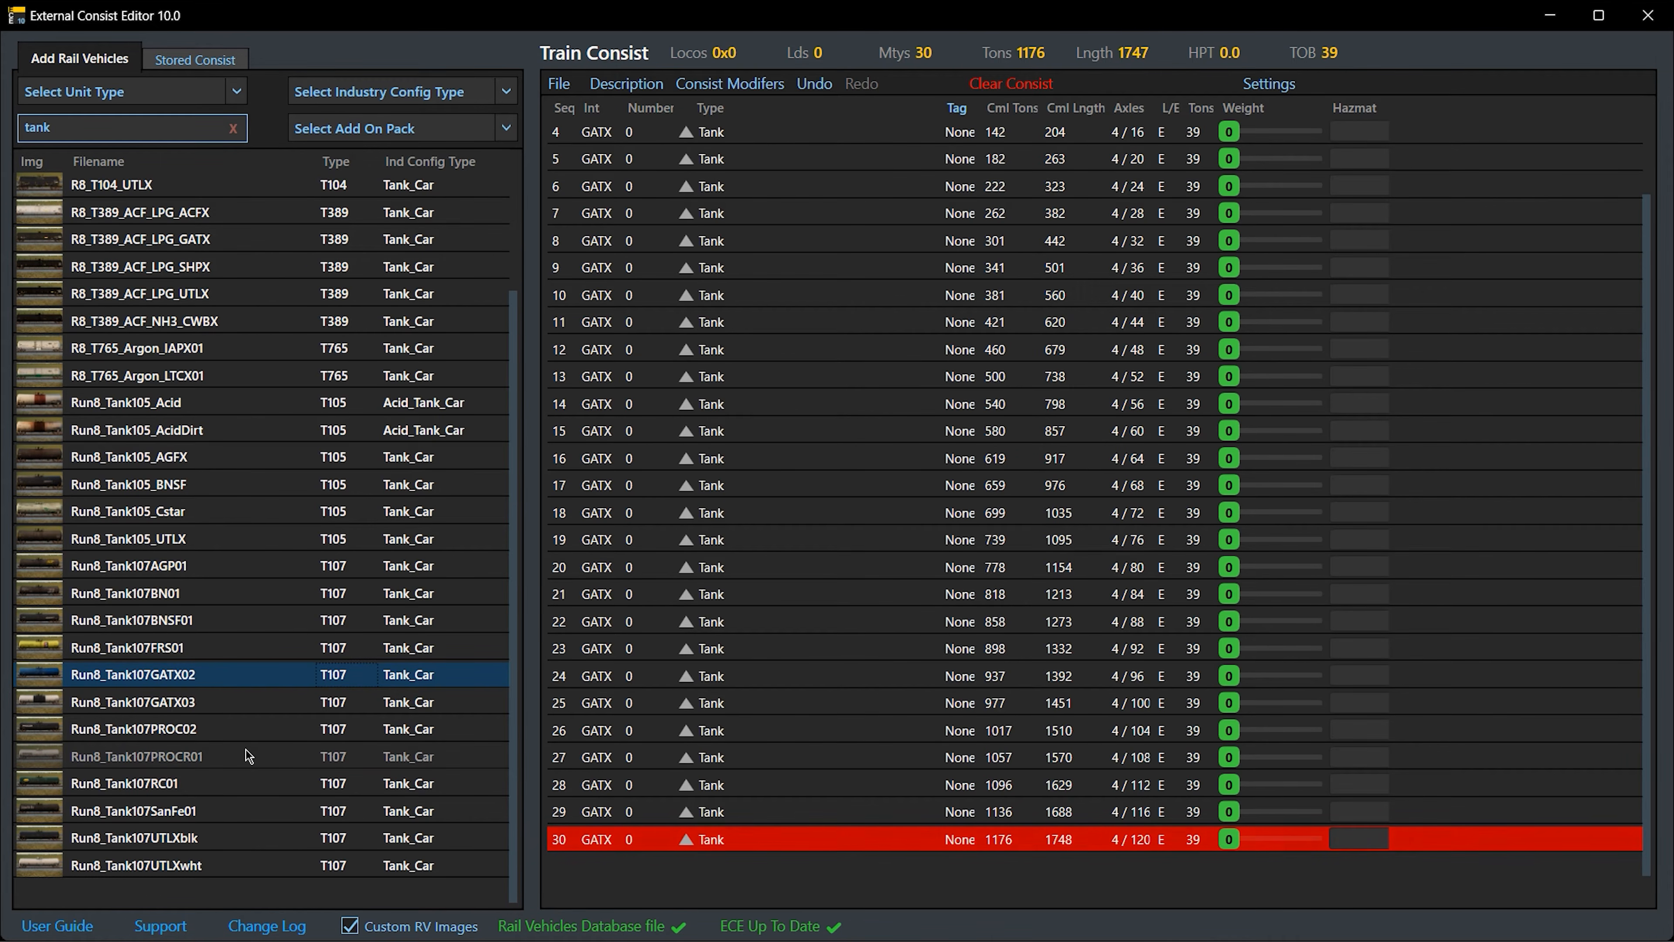
pyautogui.press('Left')
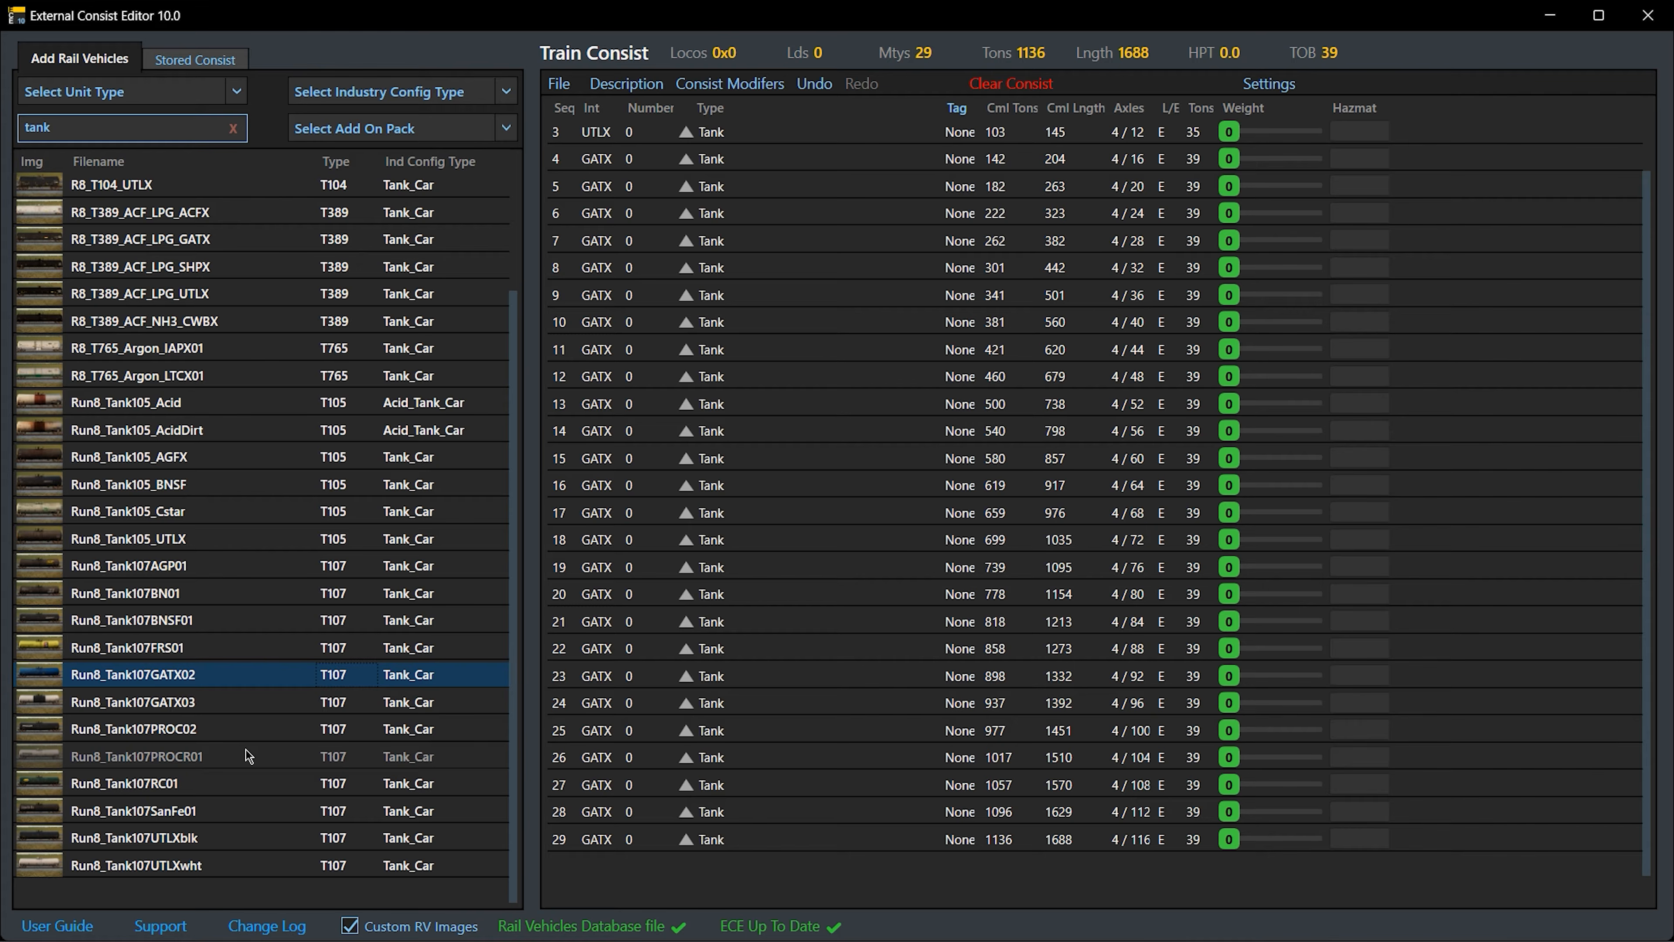
pyautogui.press('Left')
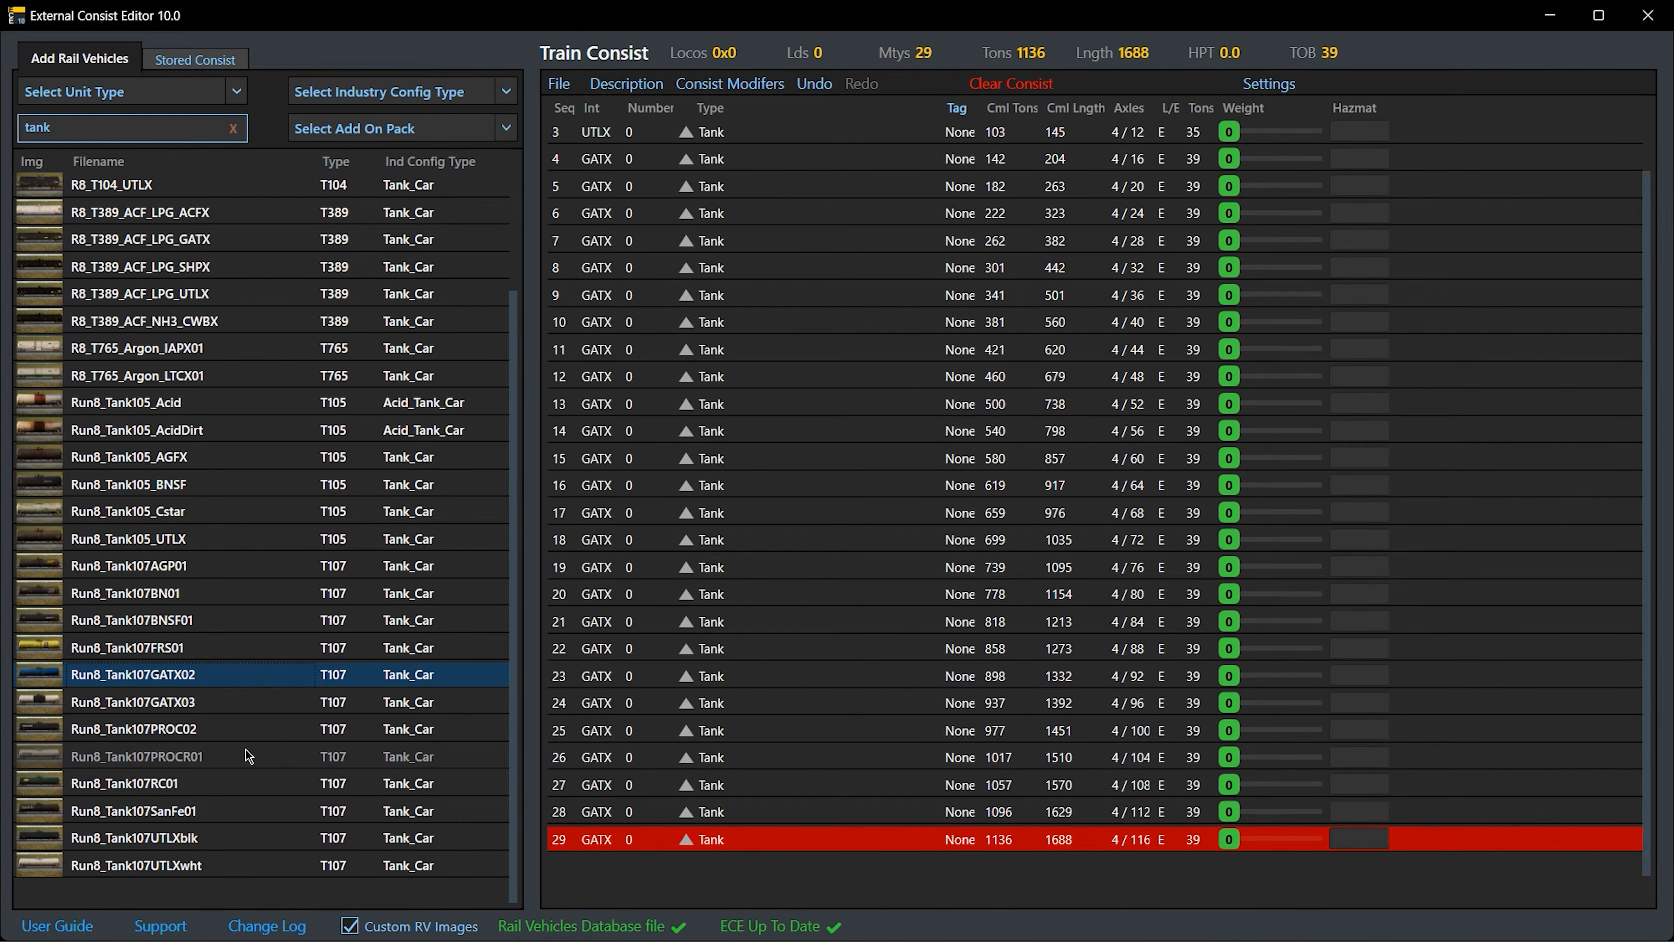
pyautogui.press('Left')
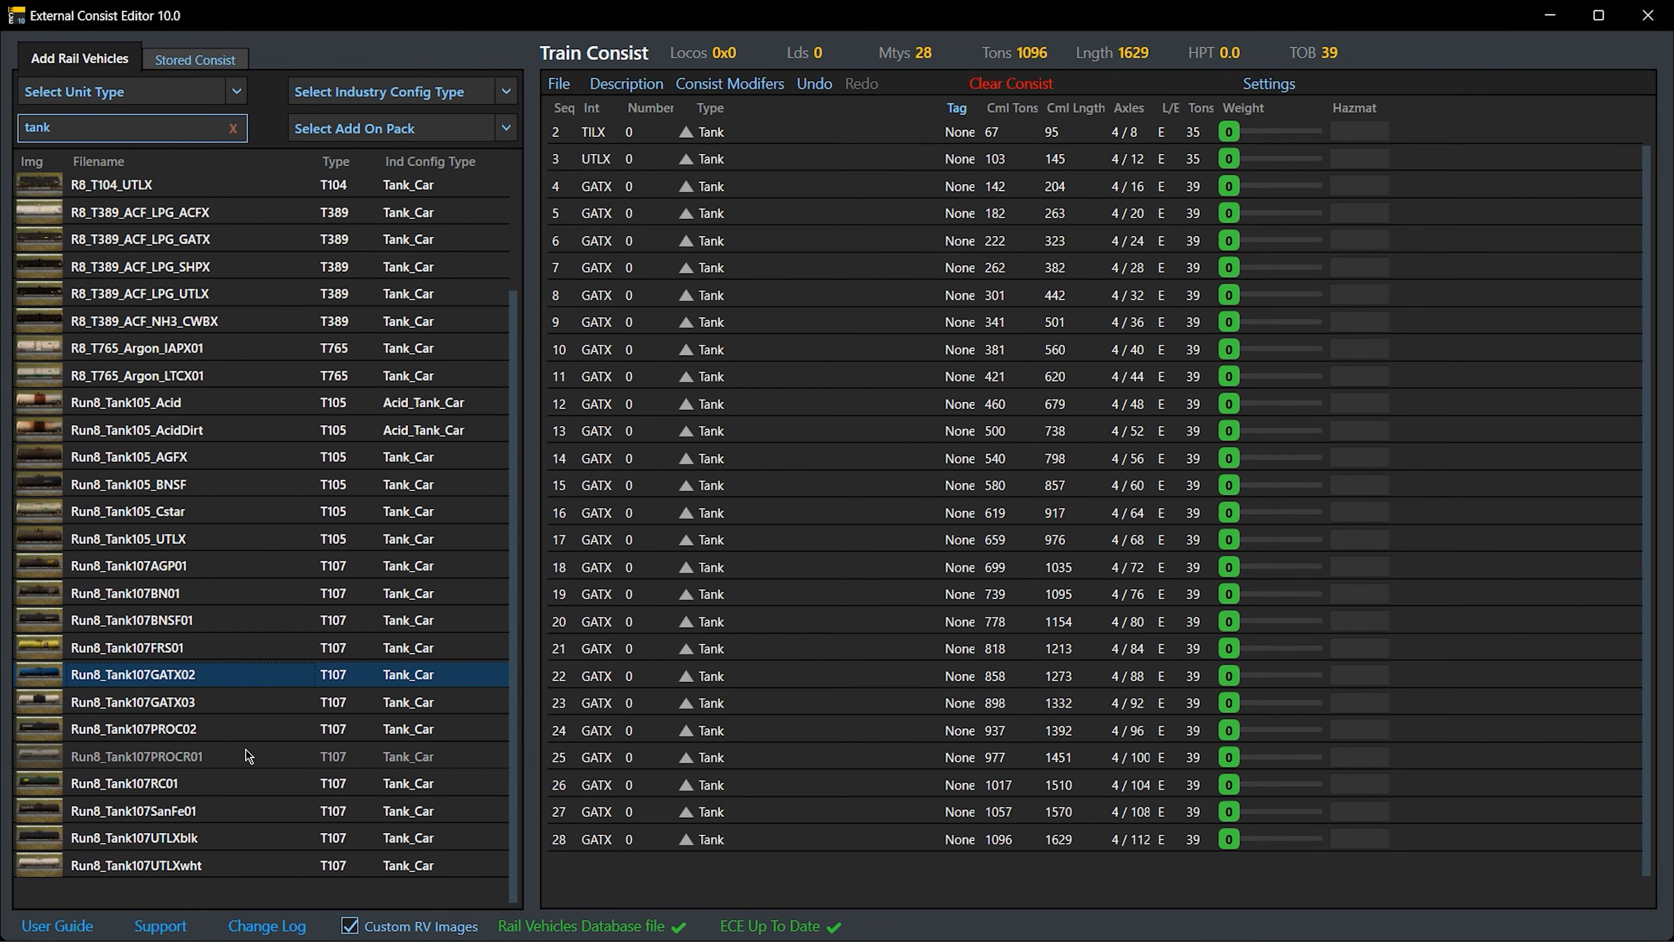
# Remove tank cars one by one from the end of the train consist until 13 remain, and clear the whole consist
pyautogui.press('Left')
pyautogui.press('Left')
pyautogui.press('Left')
pyautogui.press('Left')
pyautogui.press('Left')
pyautogui.press('Left')
pyautogui.press('Left')
pyautogui.press('Left')
pyautogui.press('Left')
pyautogui.press('Left')
pyautogui.press('Left')
pyautogui.press('Left')
pyautogui.press('Left')
pyautogui.press('Left')
pyautogui.press('Left')
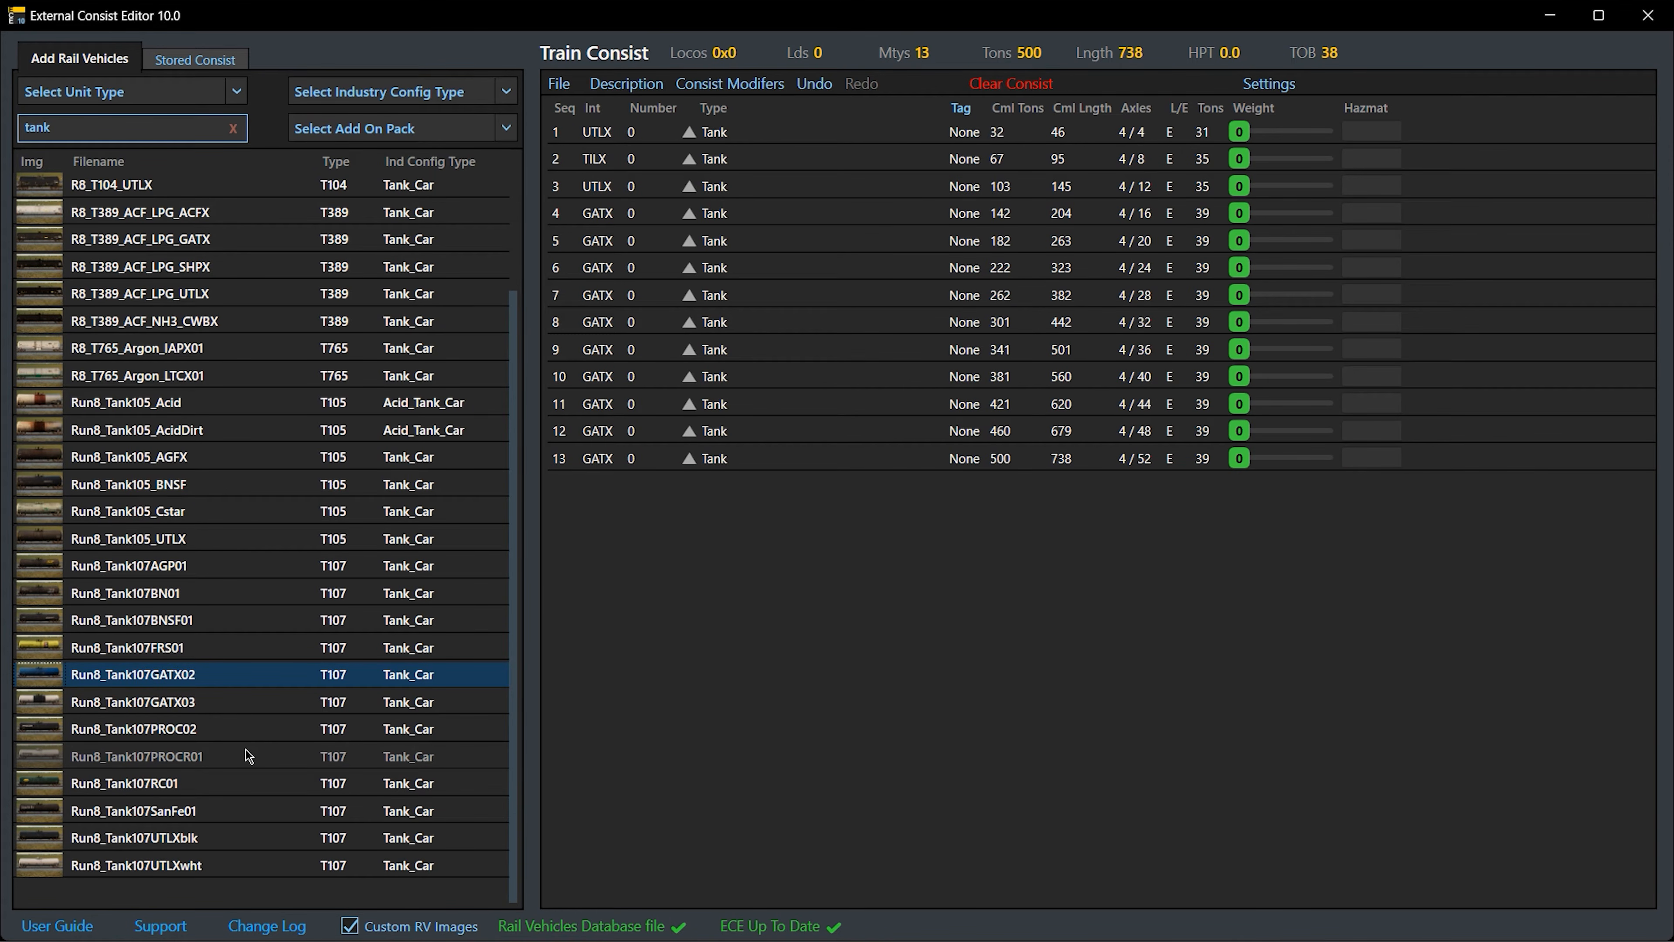
pyautogui.click(993, 83)
pyautogui.click(869, 90)
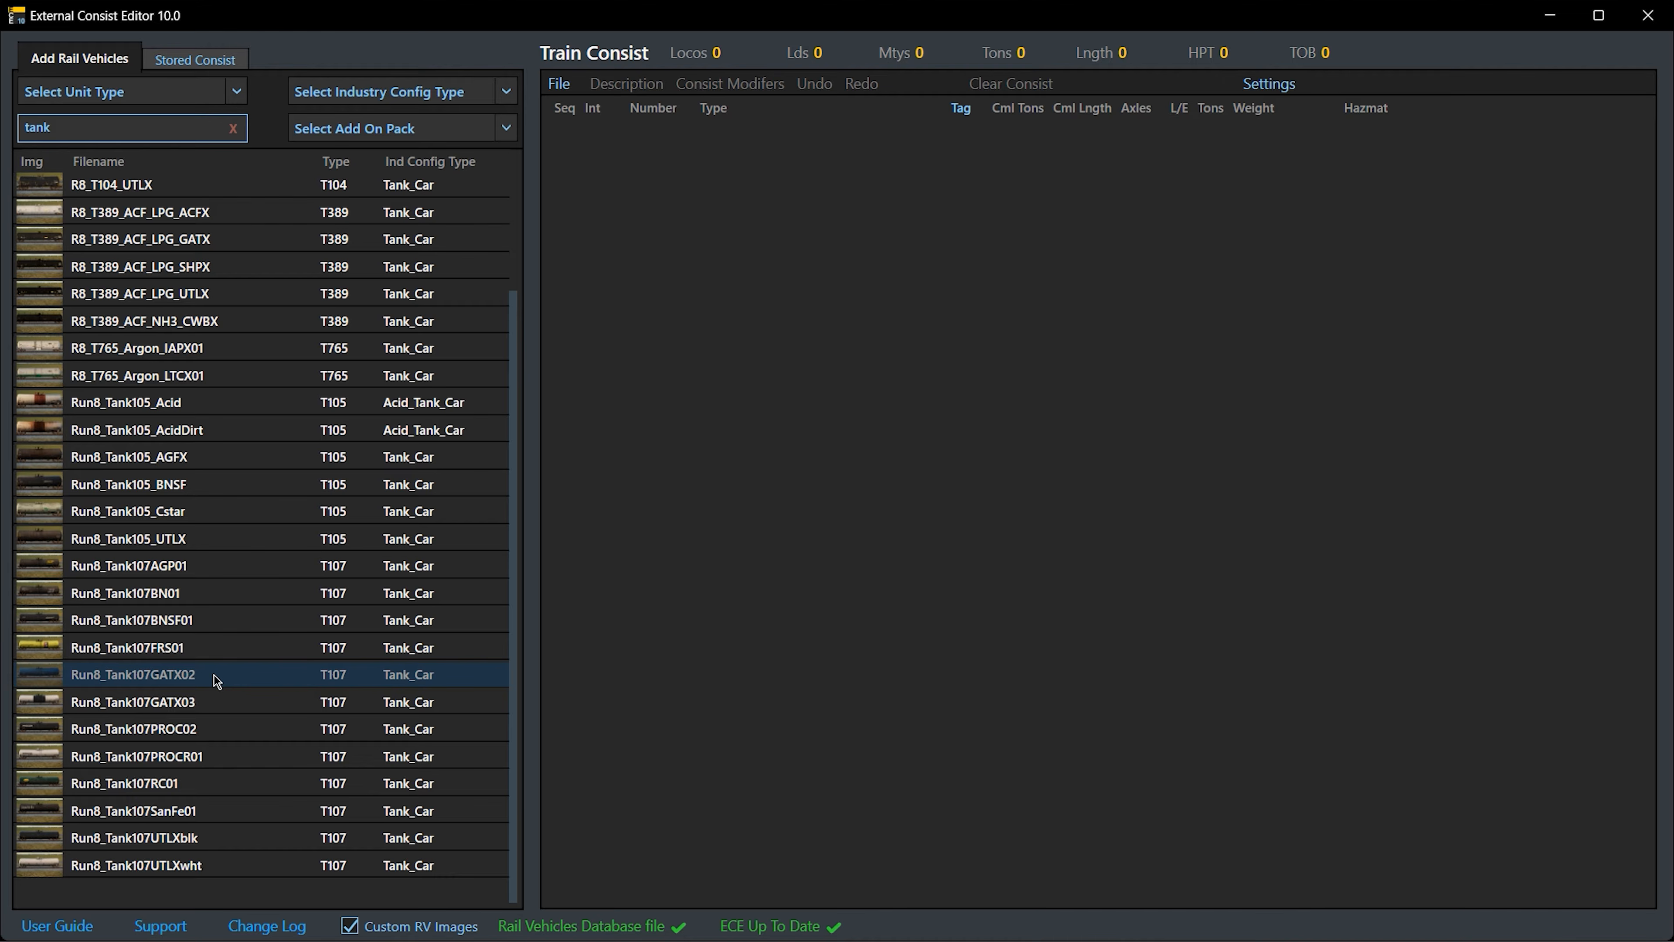
# Add Run8_Tank107UTLXblk repeatedly until the train consist has 70 cars, look through the list, and clear the consist
pyautogui.click(215, 846)
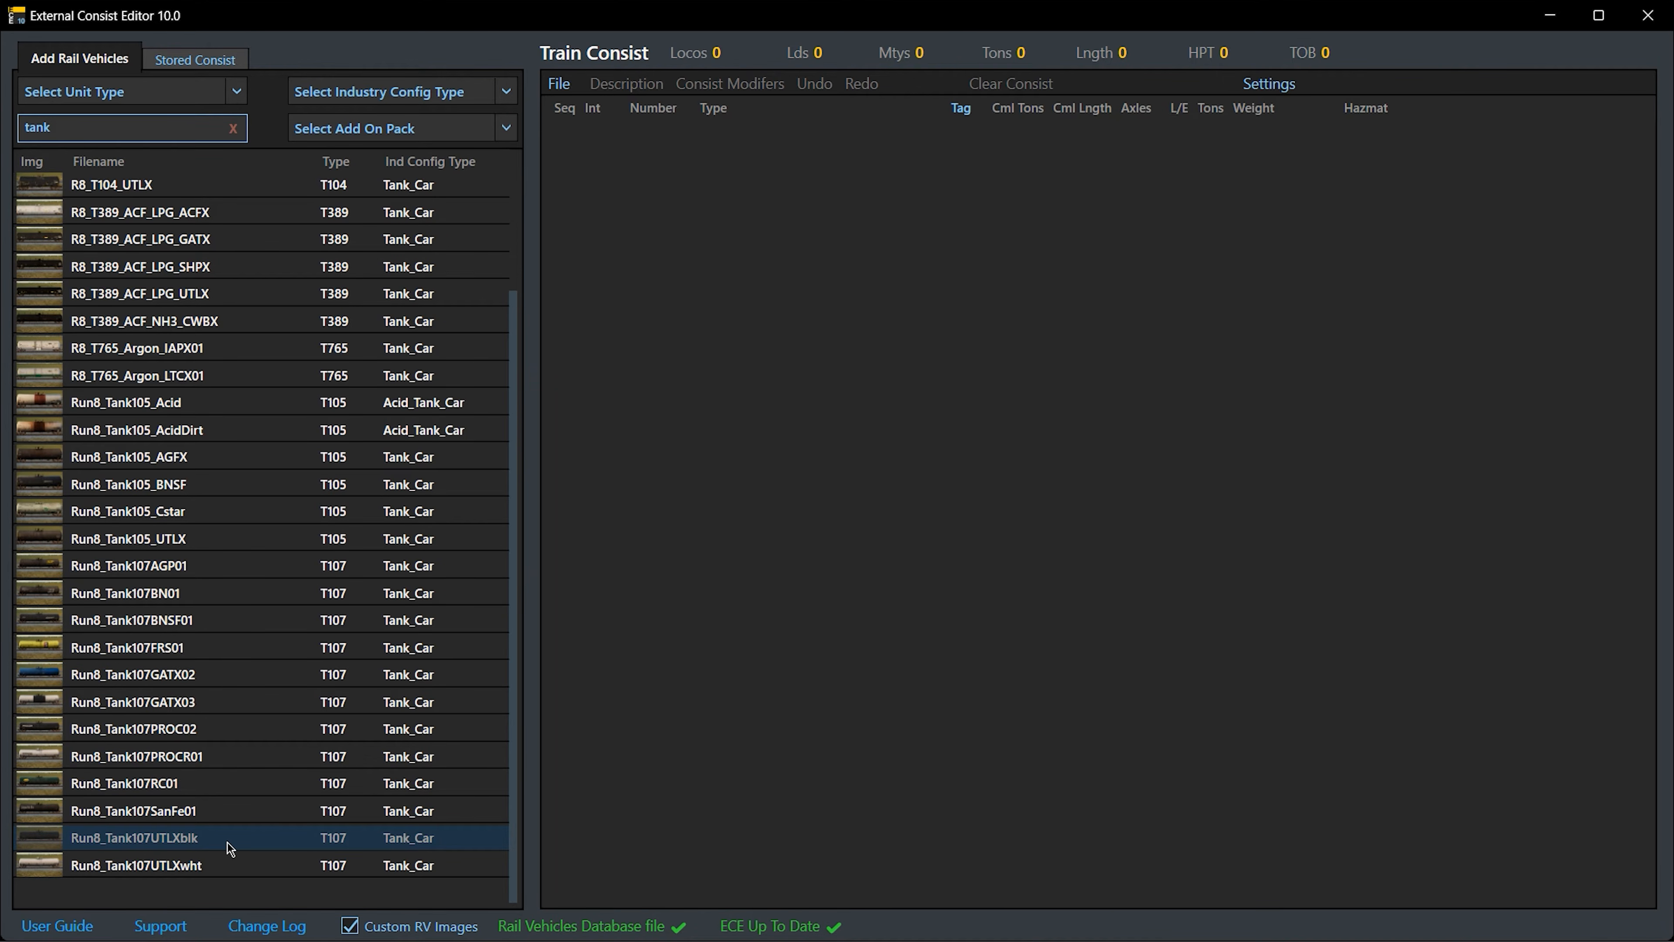
pyautogui.scroll(18, 228, 843)
pyautogui.scroll(18, 226, 841)
pyautogui.scroll(20, 231, 848)
pyautogui.scroll(5, 231, 848)
pyautogui.click(214, 842)
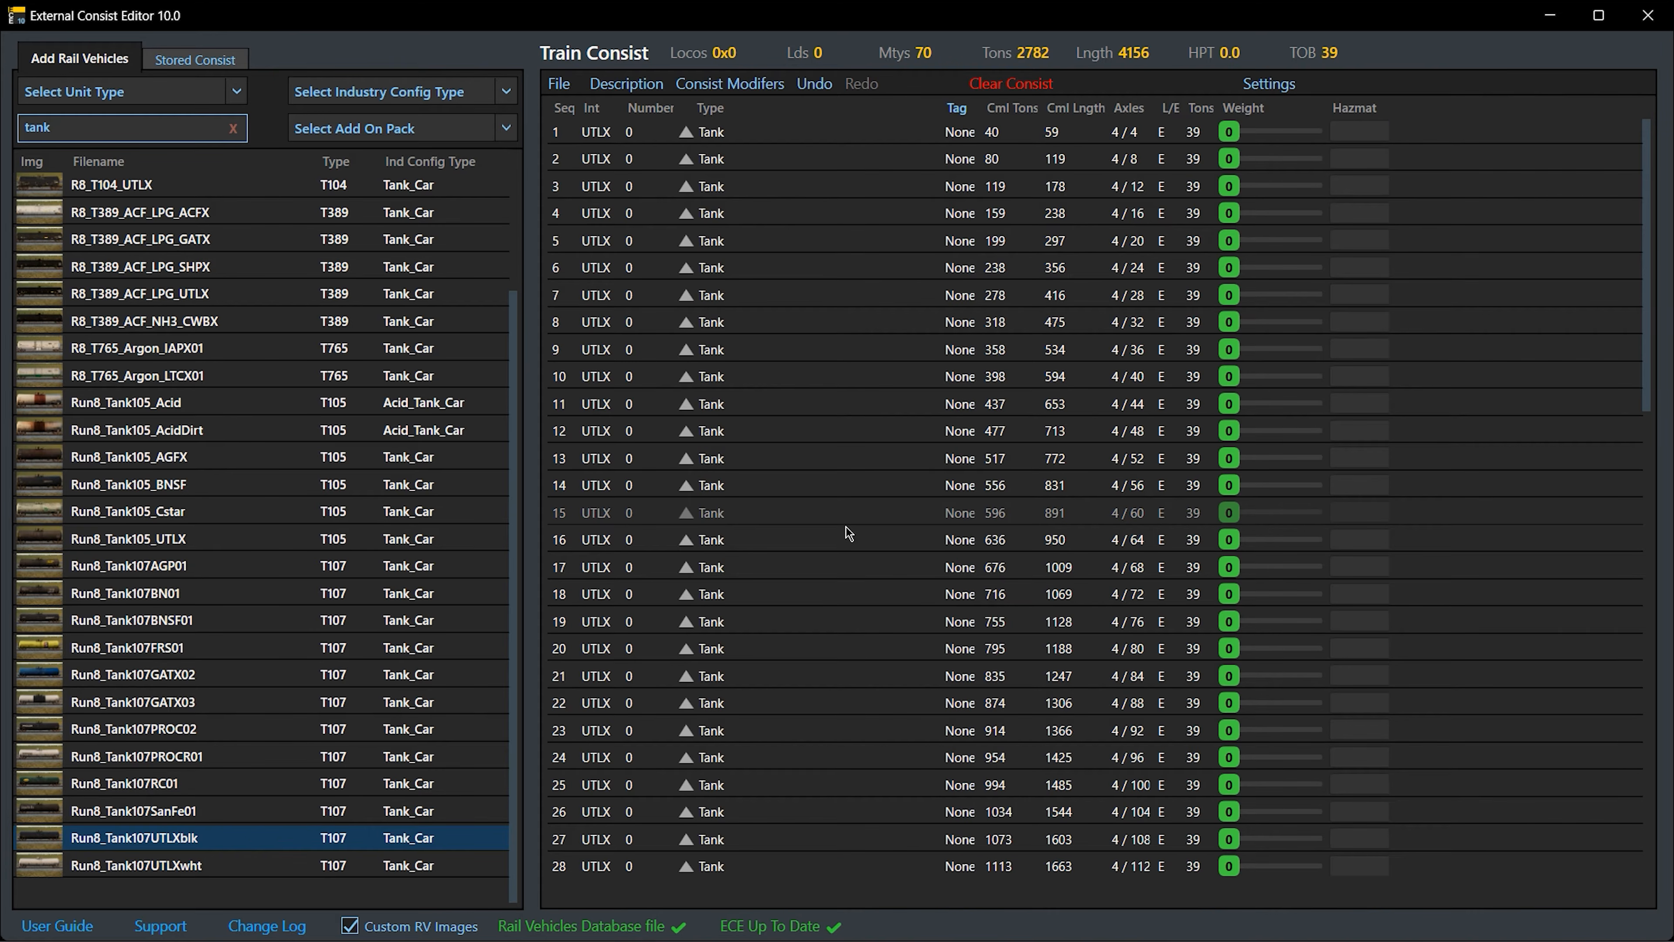
pyautogui.scroll(-7, 846, 527)
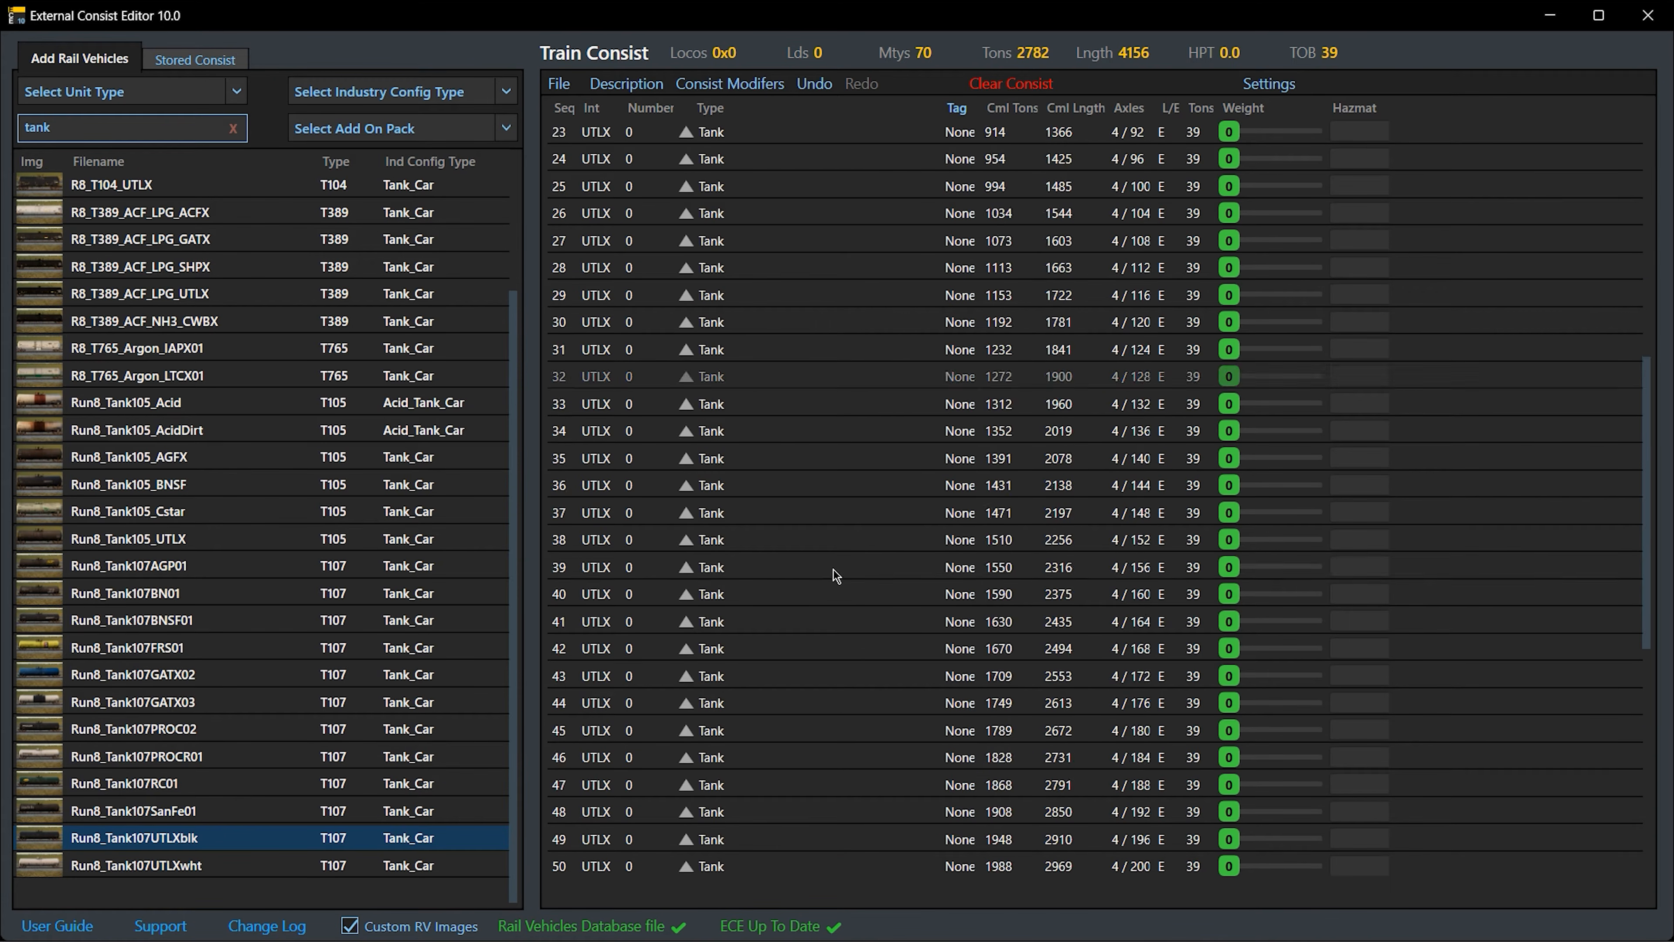
pyautogui.scroll(7, 833, 569)
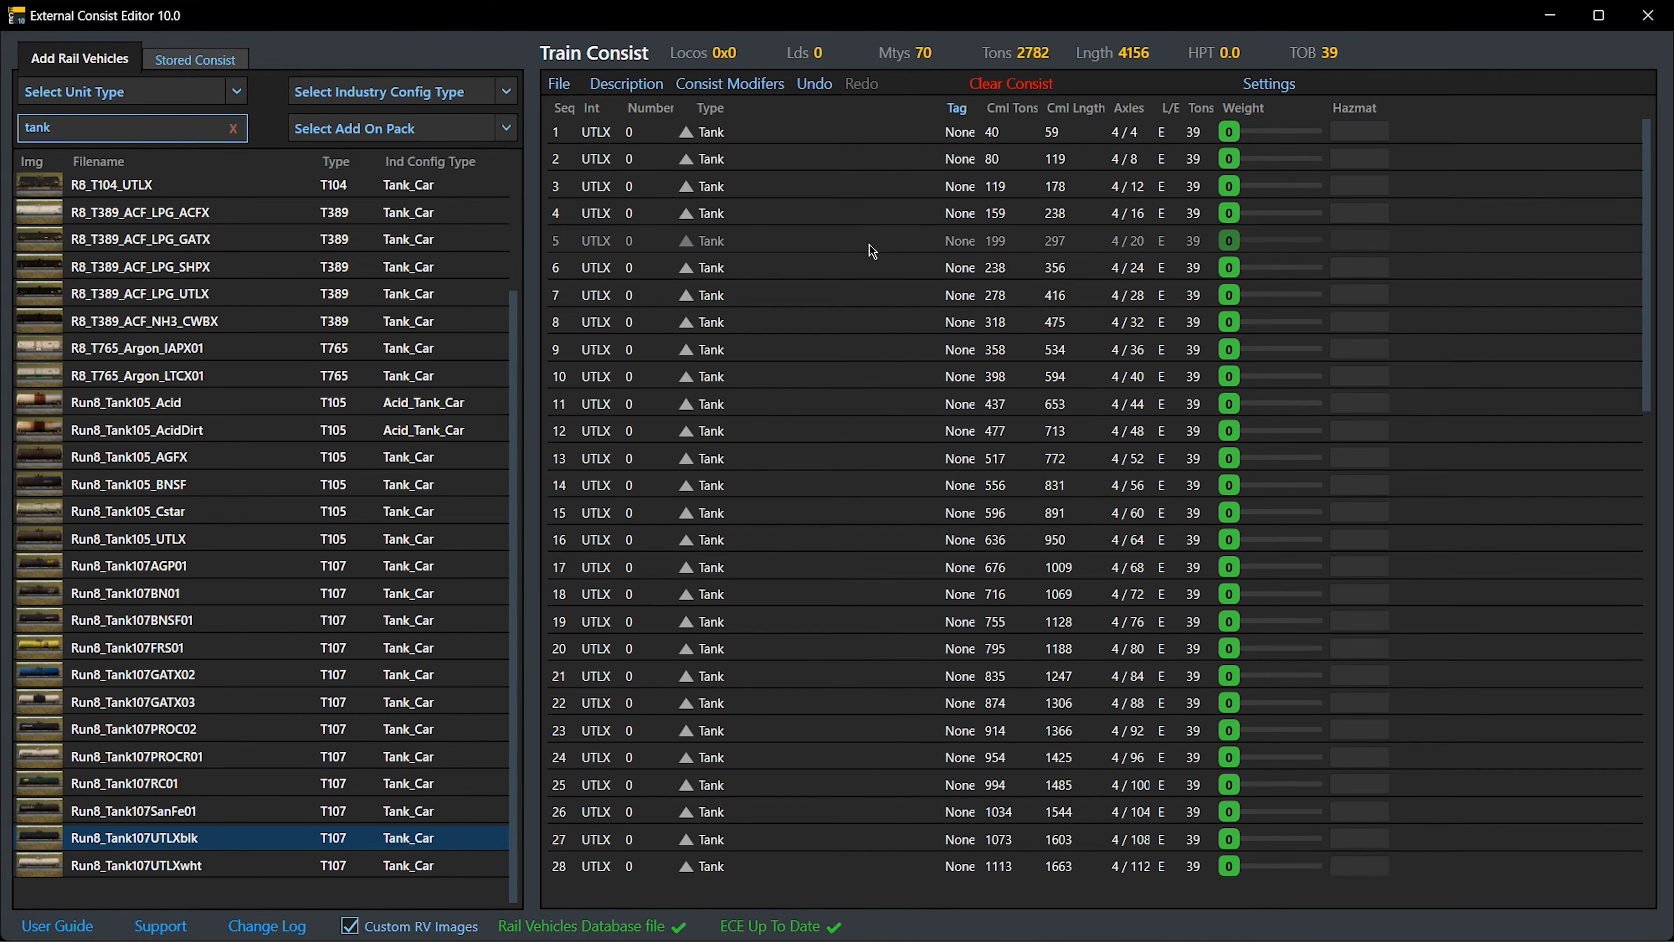
pyautogui.click(1009, 84)
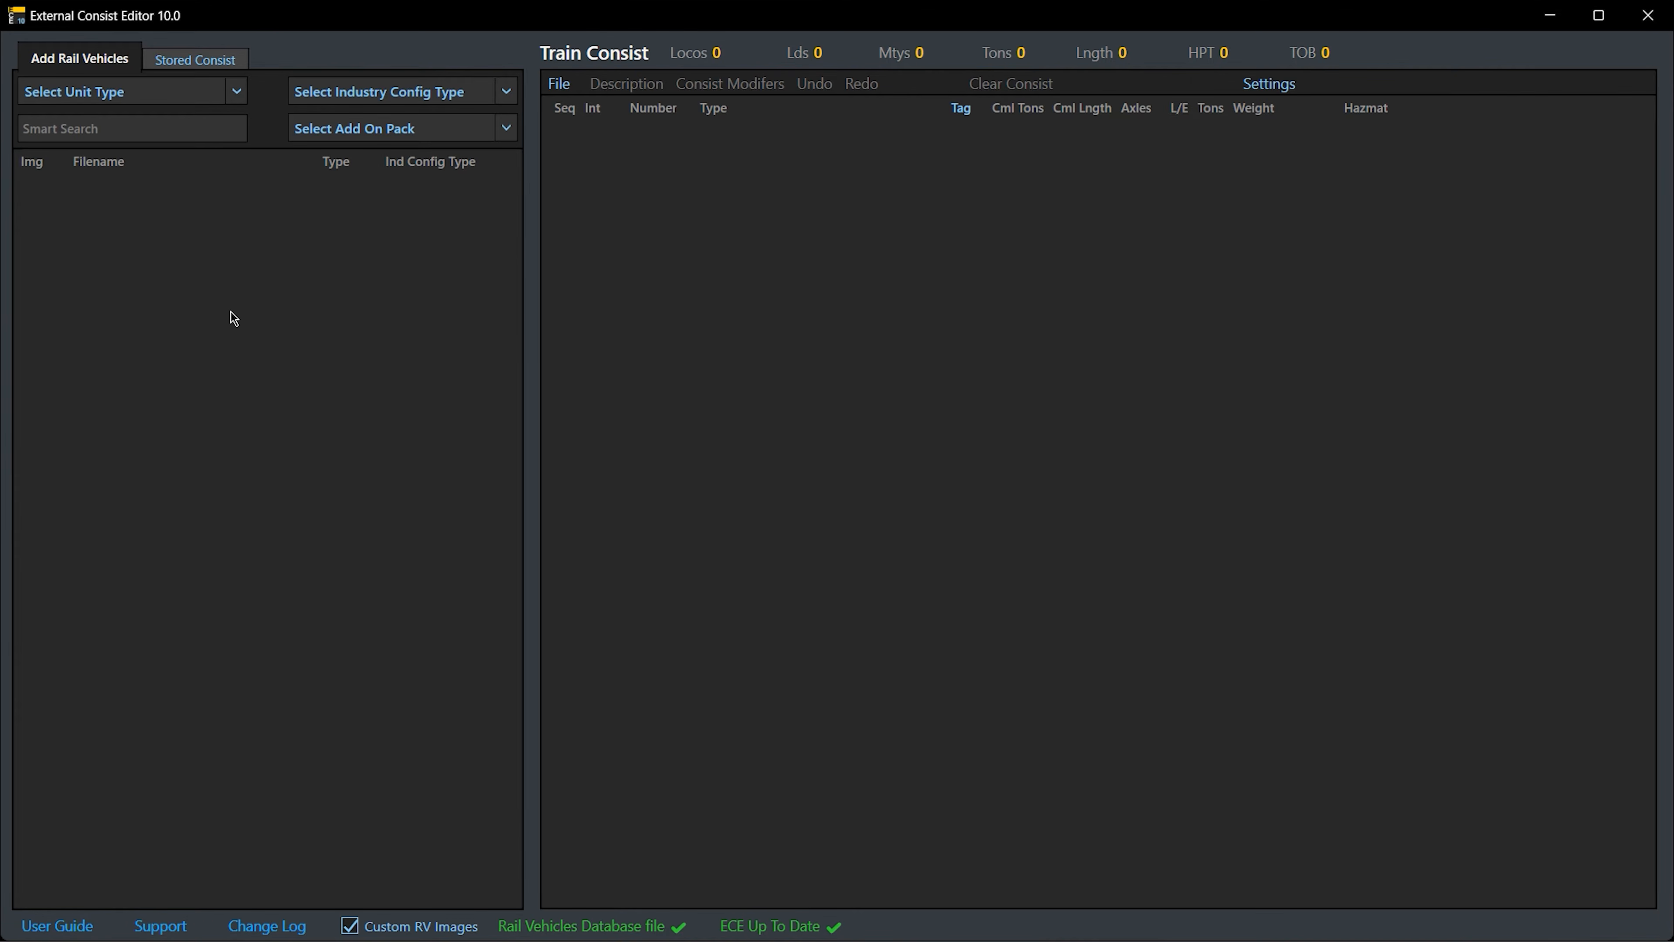
# Load __LS917J.xml as the stored consist and add its first APP-tagged UPFE reefer to the train consist
pyautogui.click(220, 67)
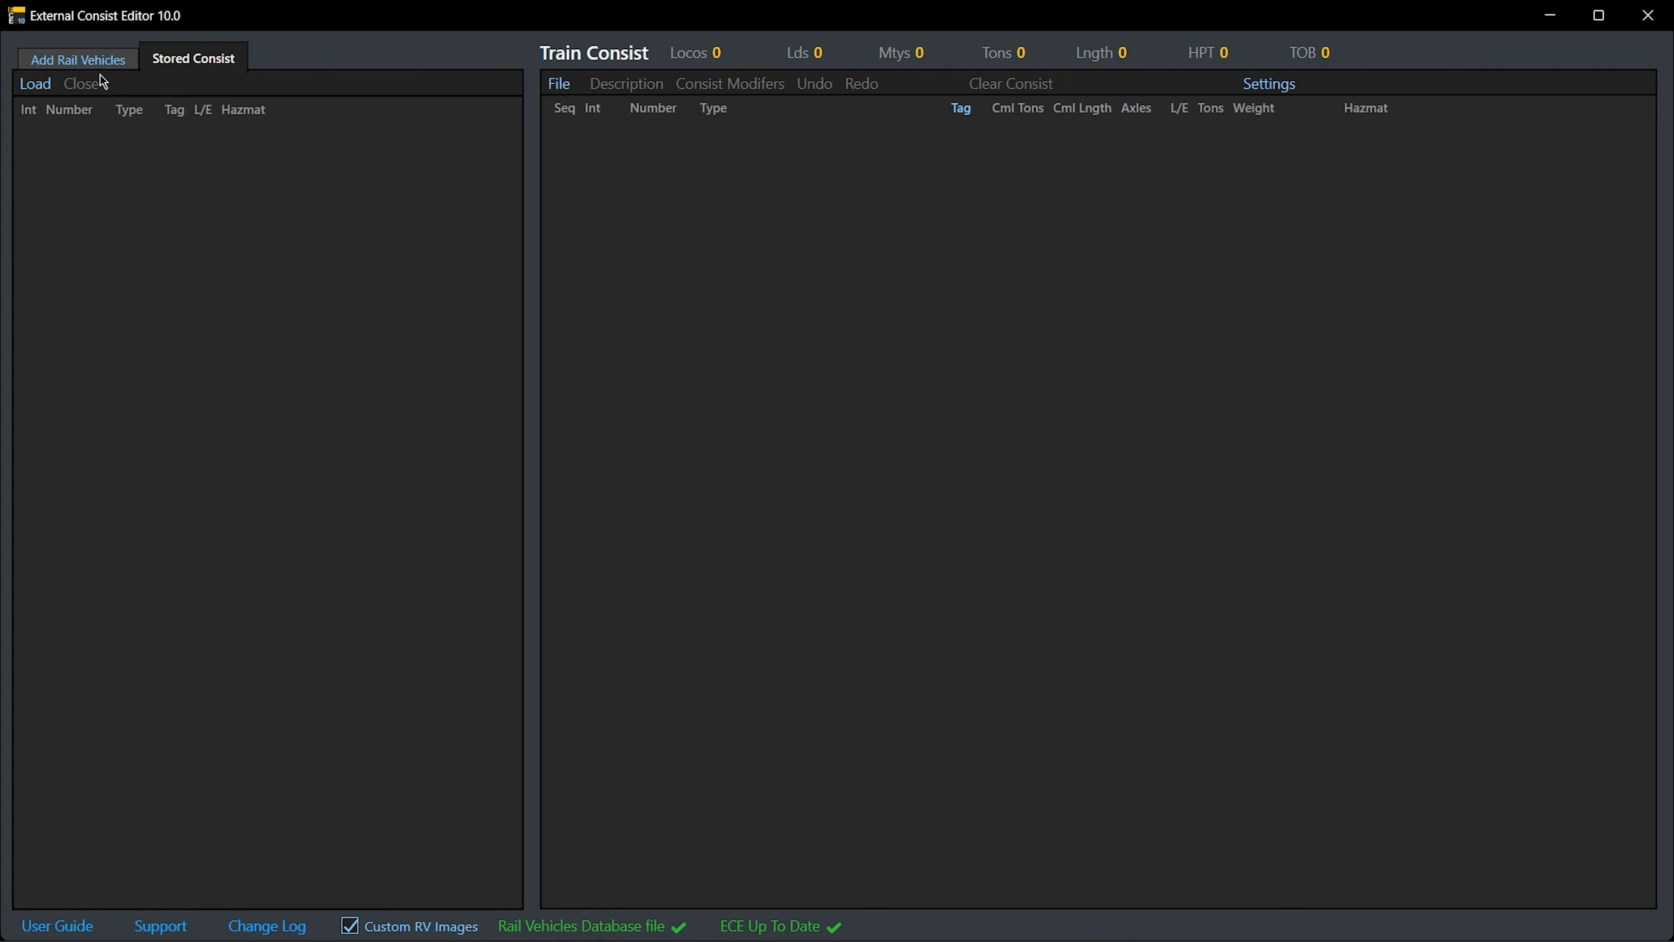
pyautogui.click(36, 88)
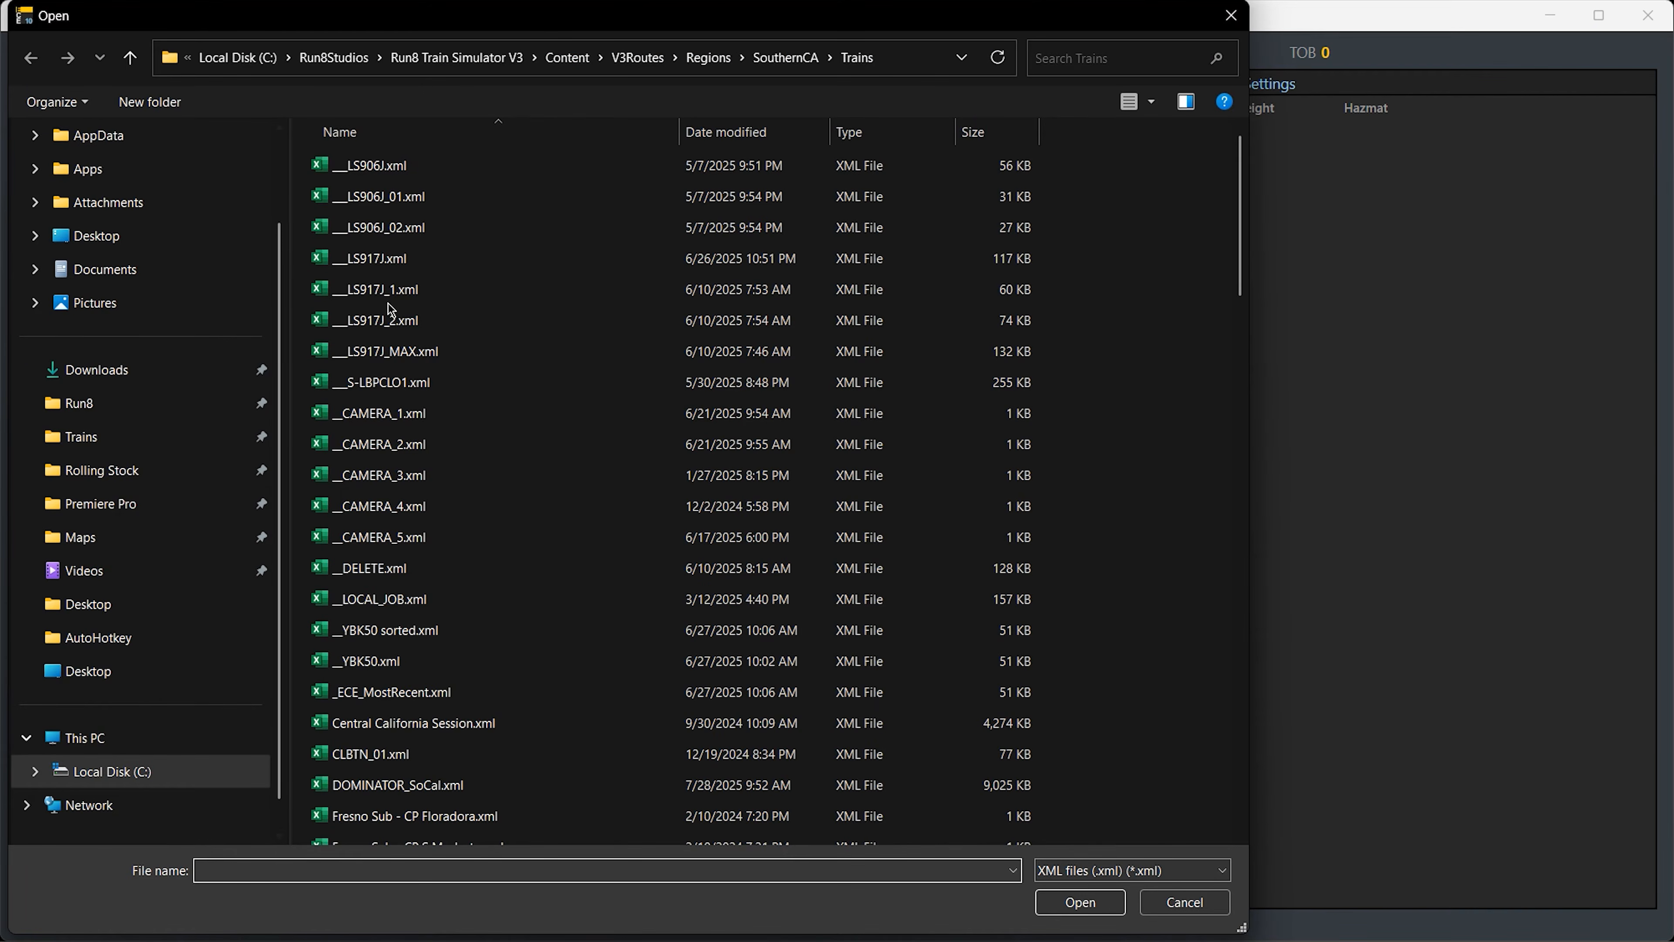
pyautogui.doubleClick(417, 259)
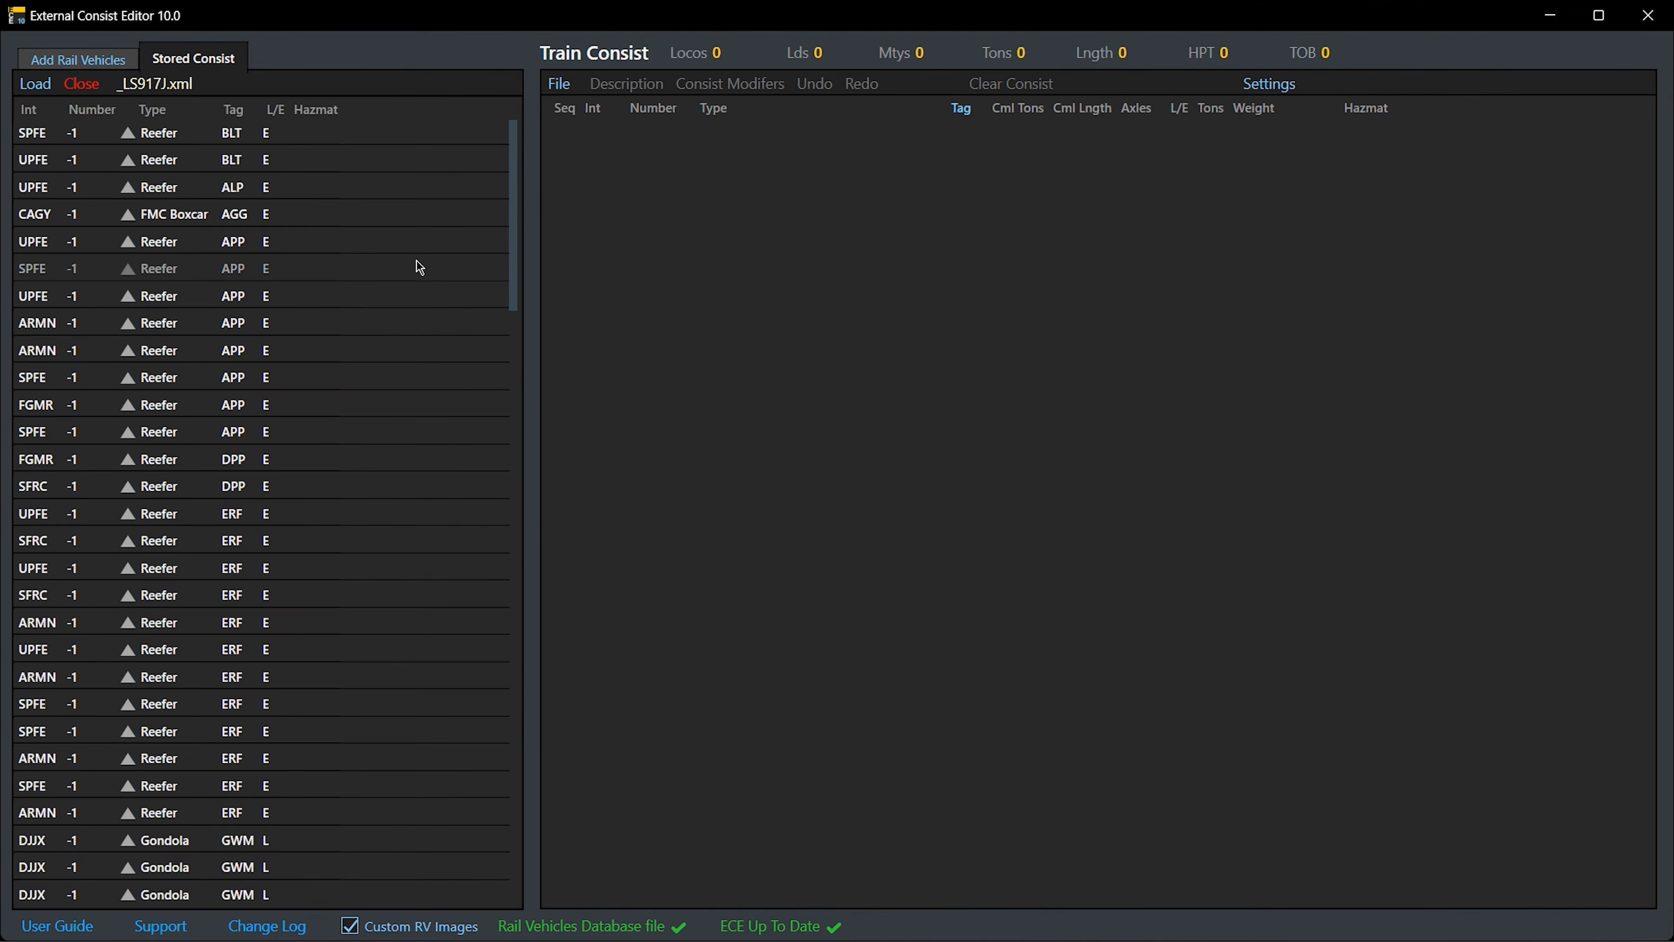
pyautogui.moveTo(517, 174); pyautogui.dragTo(567, 123)
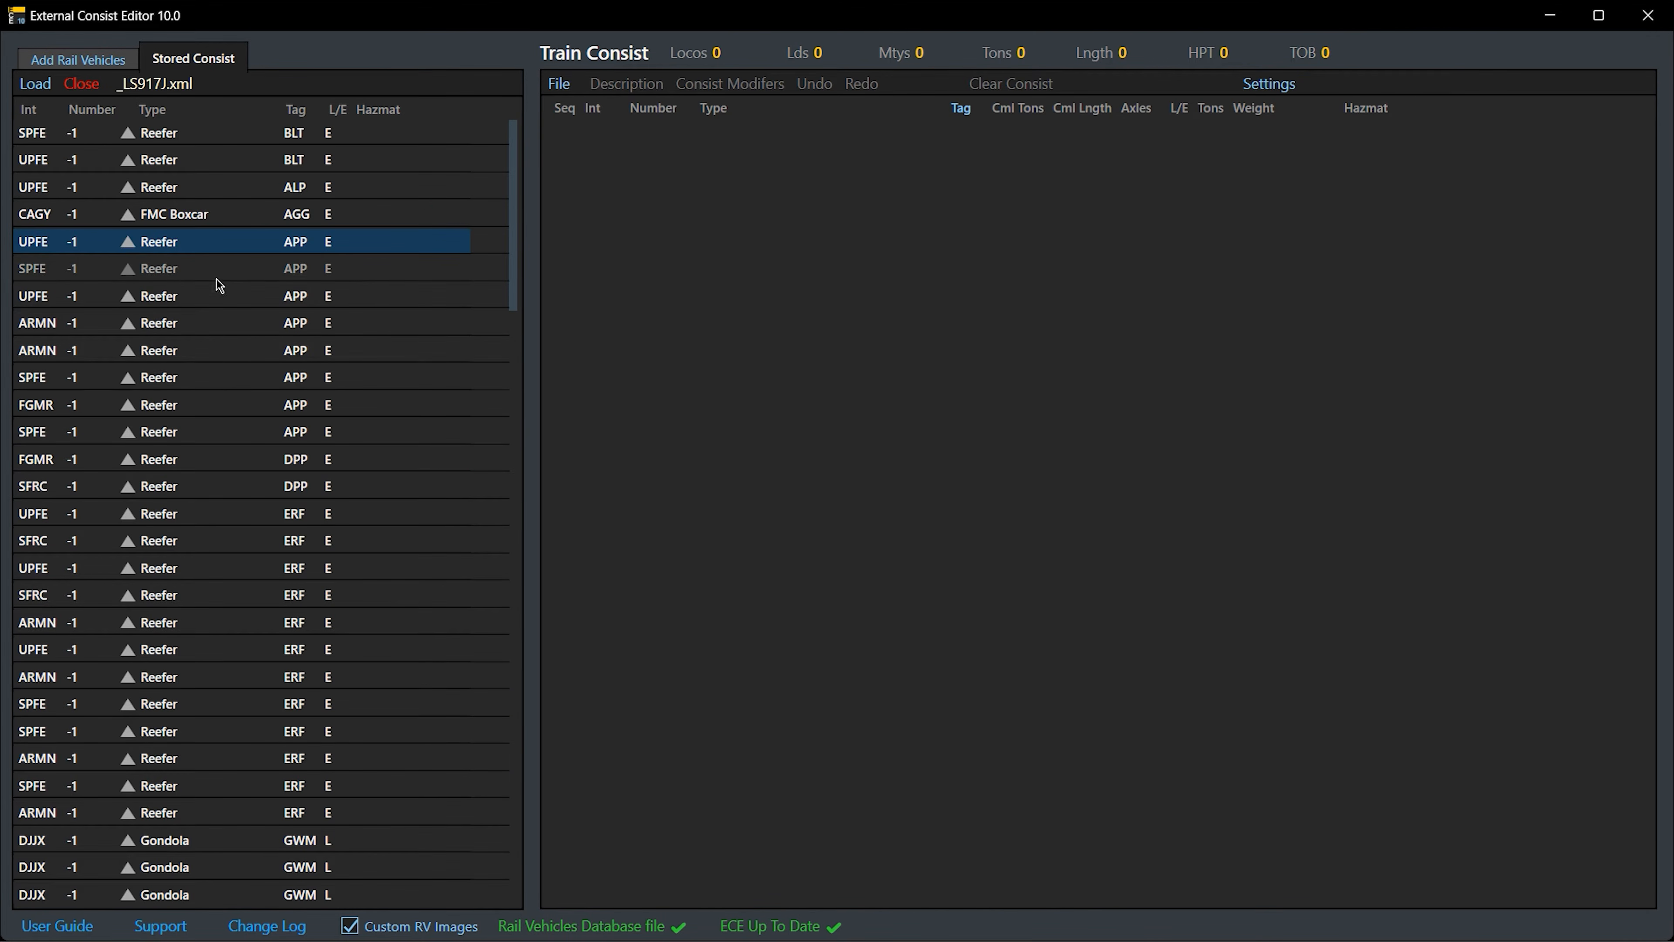
pyautogui.moveTo(206, 244); pyautogui.dragTo(678, 249)
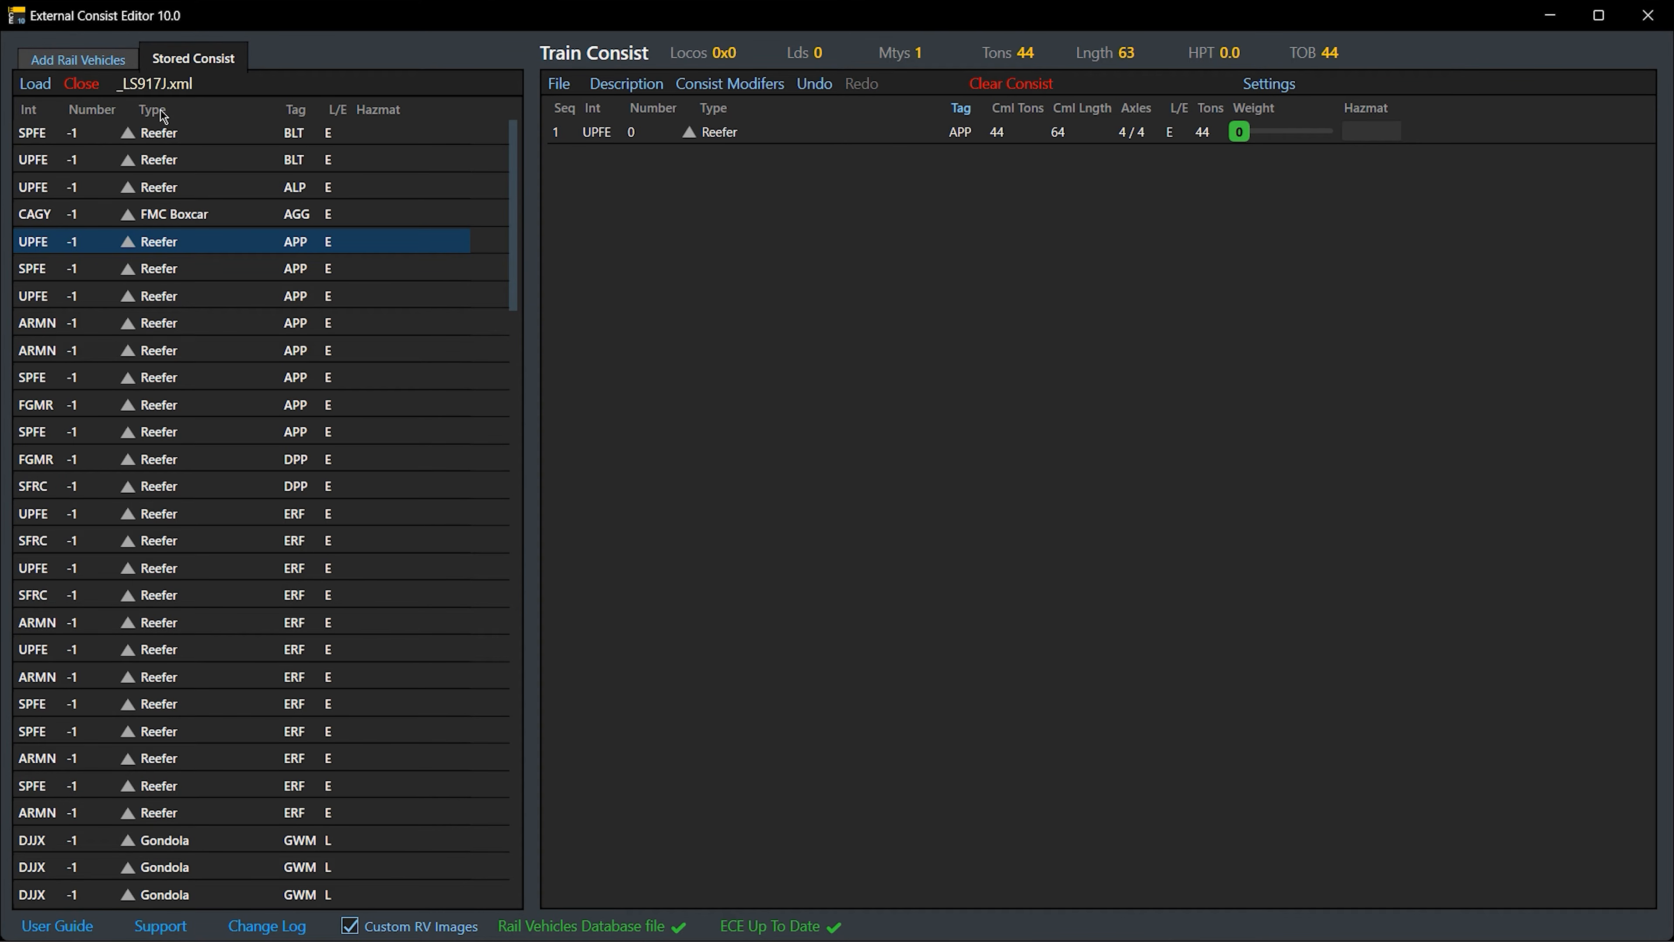
# Show the Type column as Car Code and as Filename, and set it back to Common Name
pyautogui.click(1269, 86)
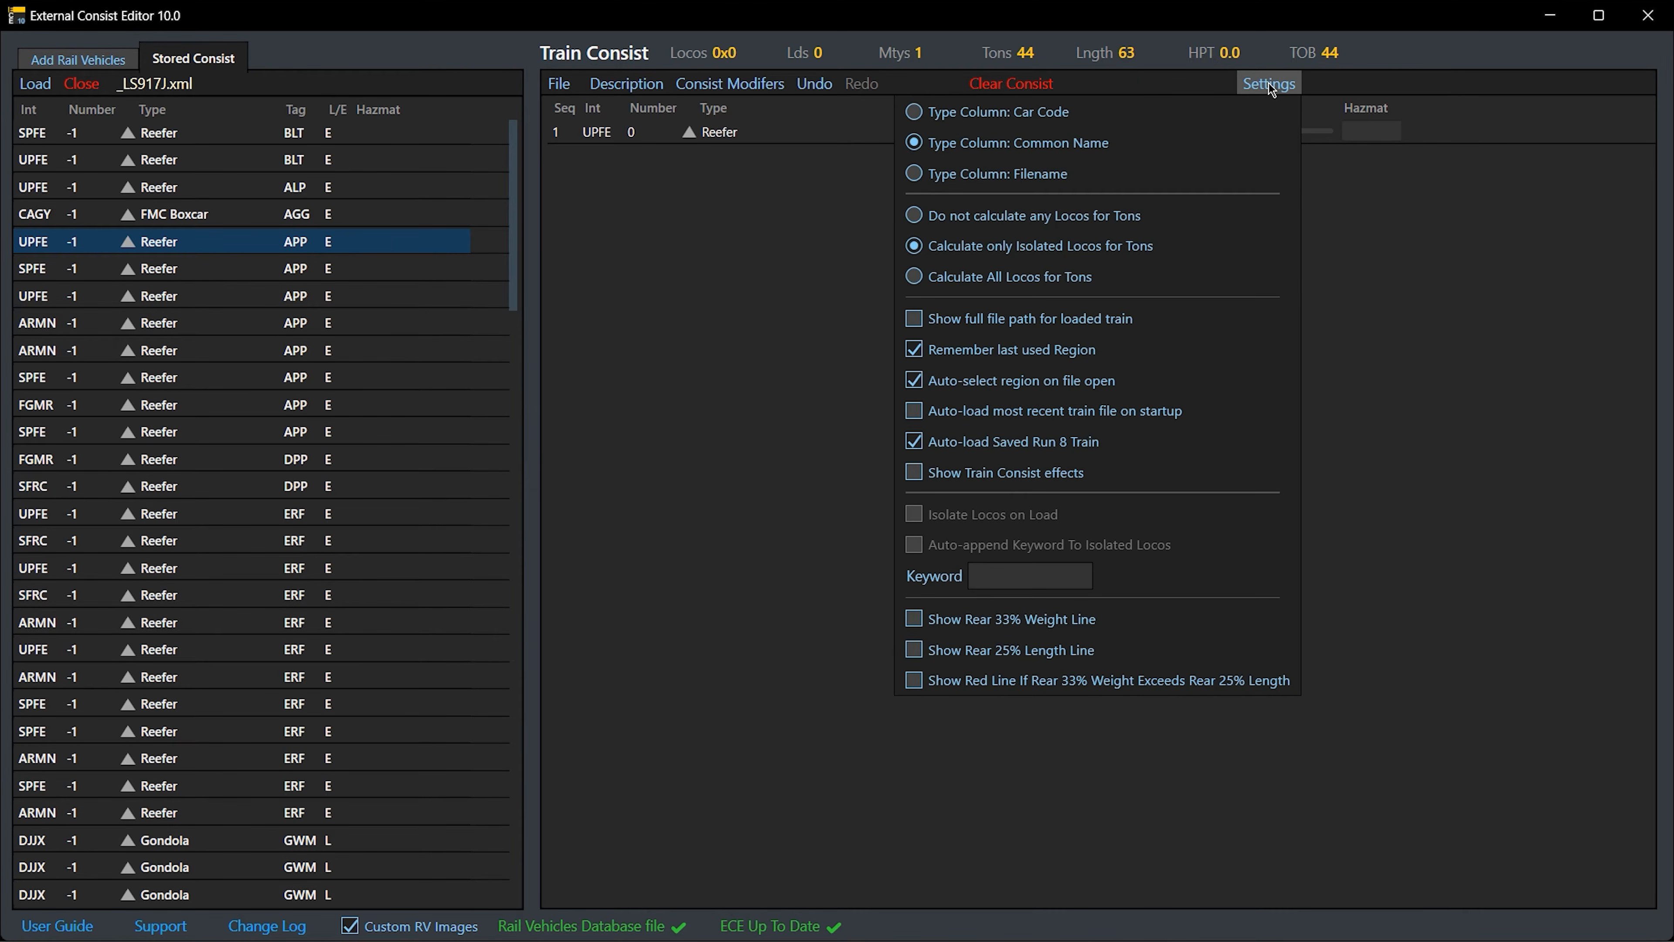
pyautogui.click(1058, 117)
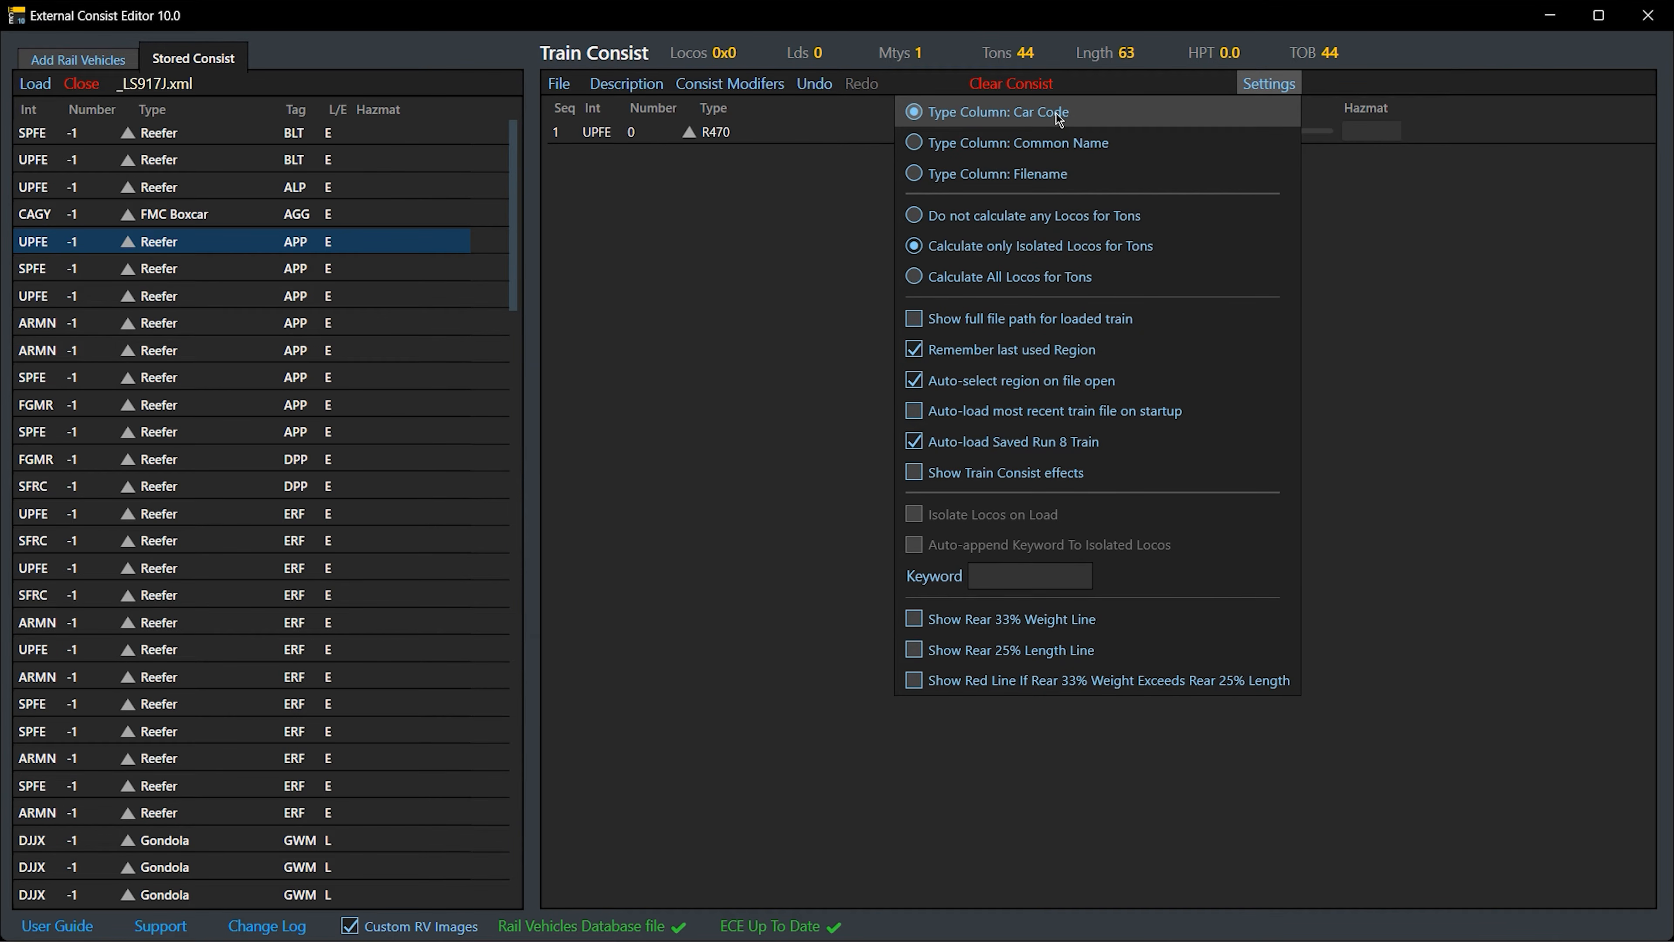
pyautogui.click(1053, 175)
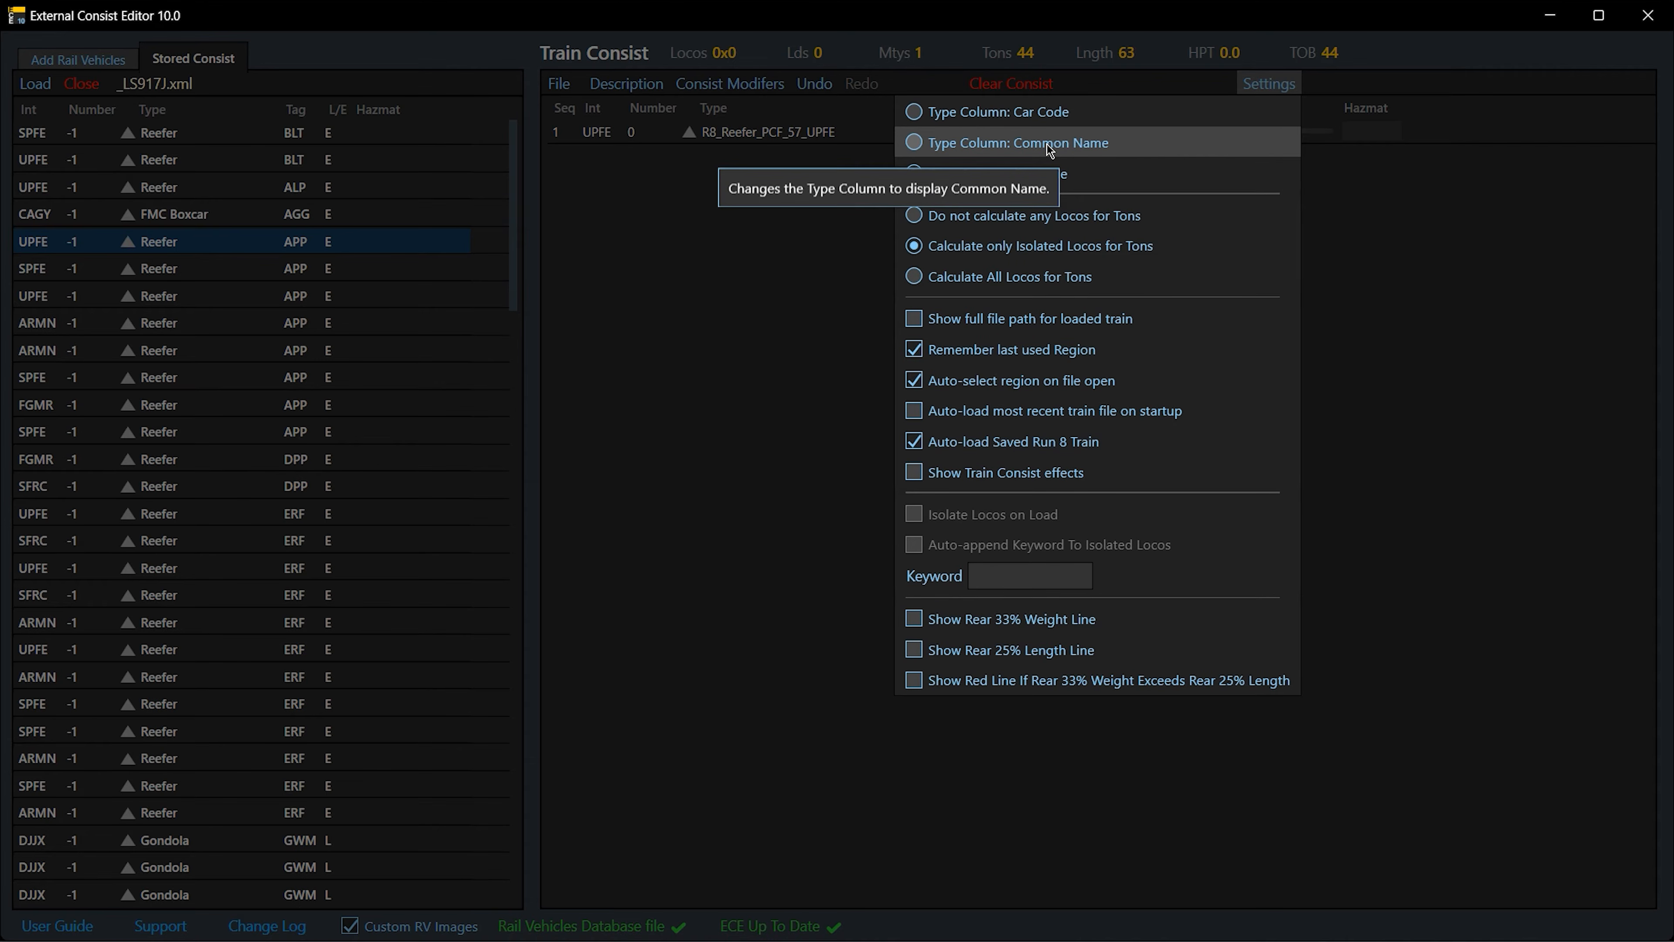
pyautogui.click(1046, 144)
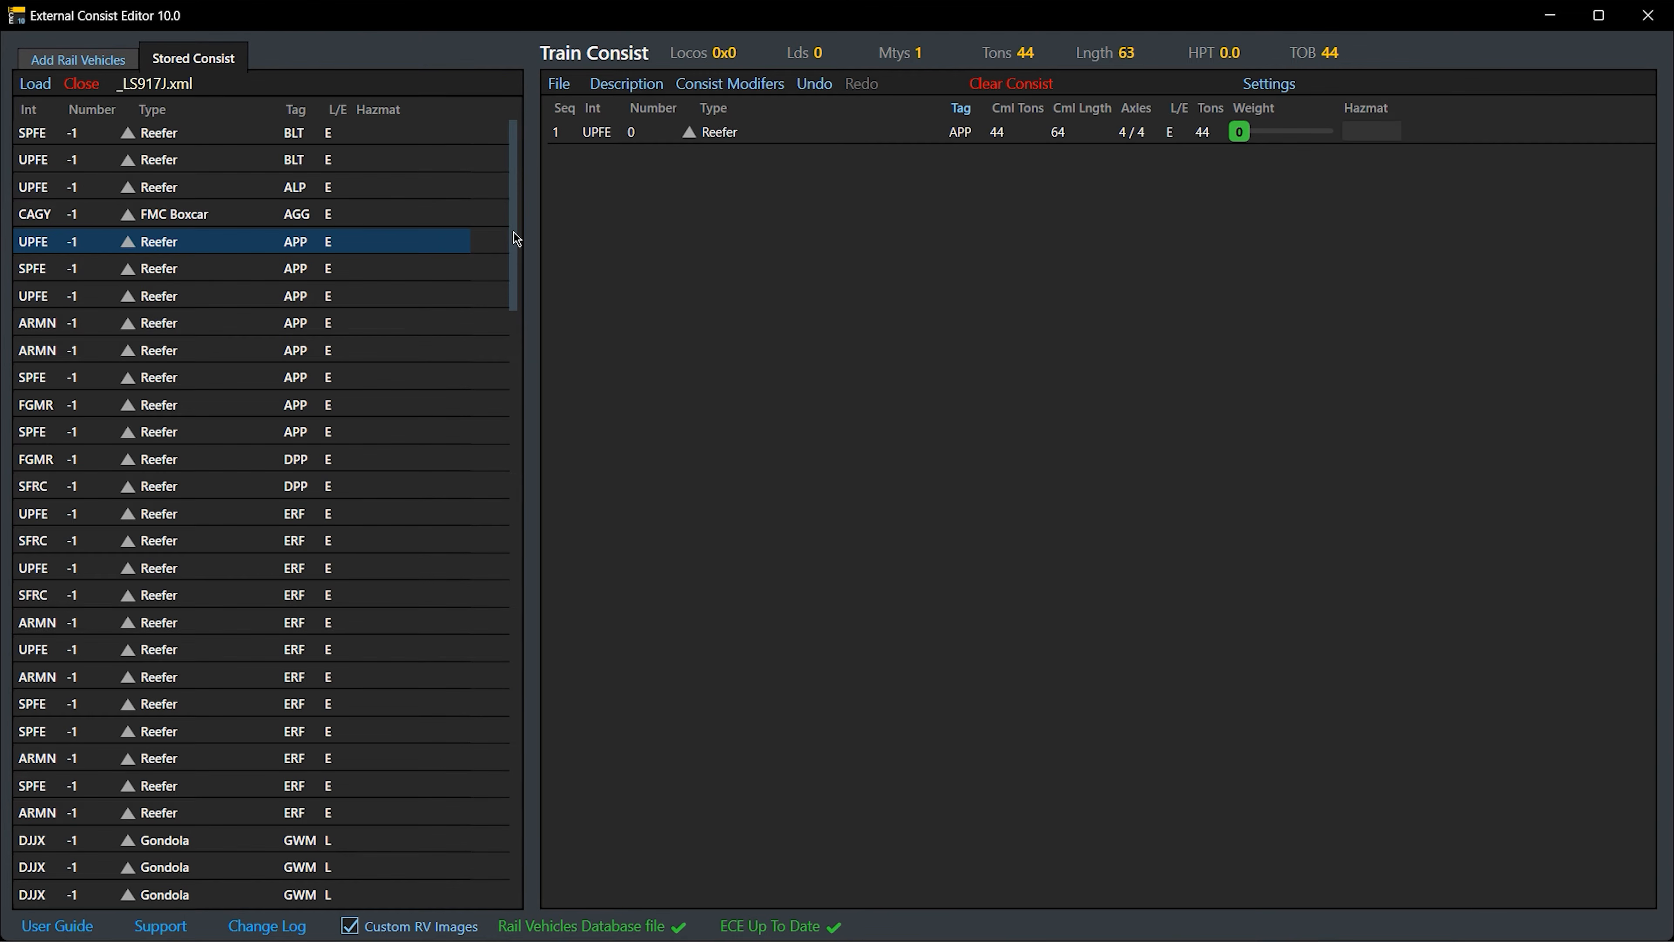
# Add the stored consist's continuous block of reefers tagged APP, DPP and ERF to the train consist
pyautogui.moveTo(514, 232); pyautogui.dragTo(461, 242)
pyautogui.keyDown('shift'); pyautogui.click(232, 806); pyautogui.keyUp('shift')
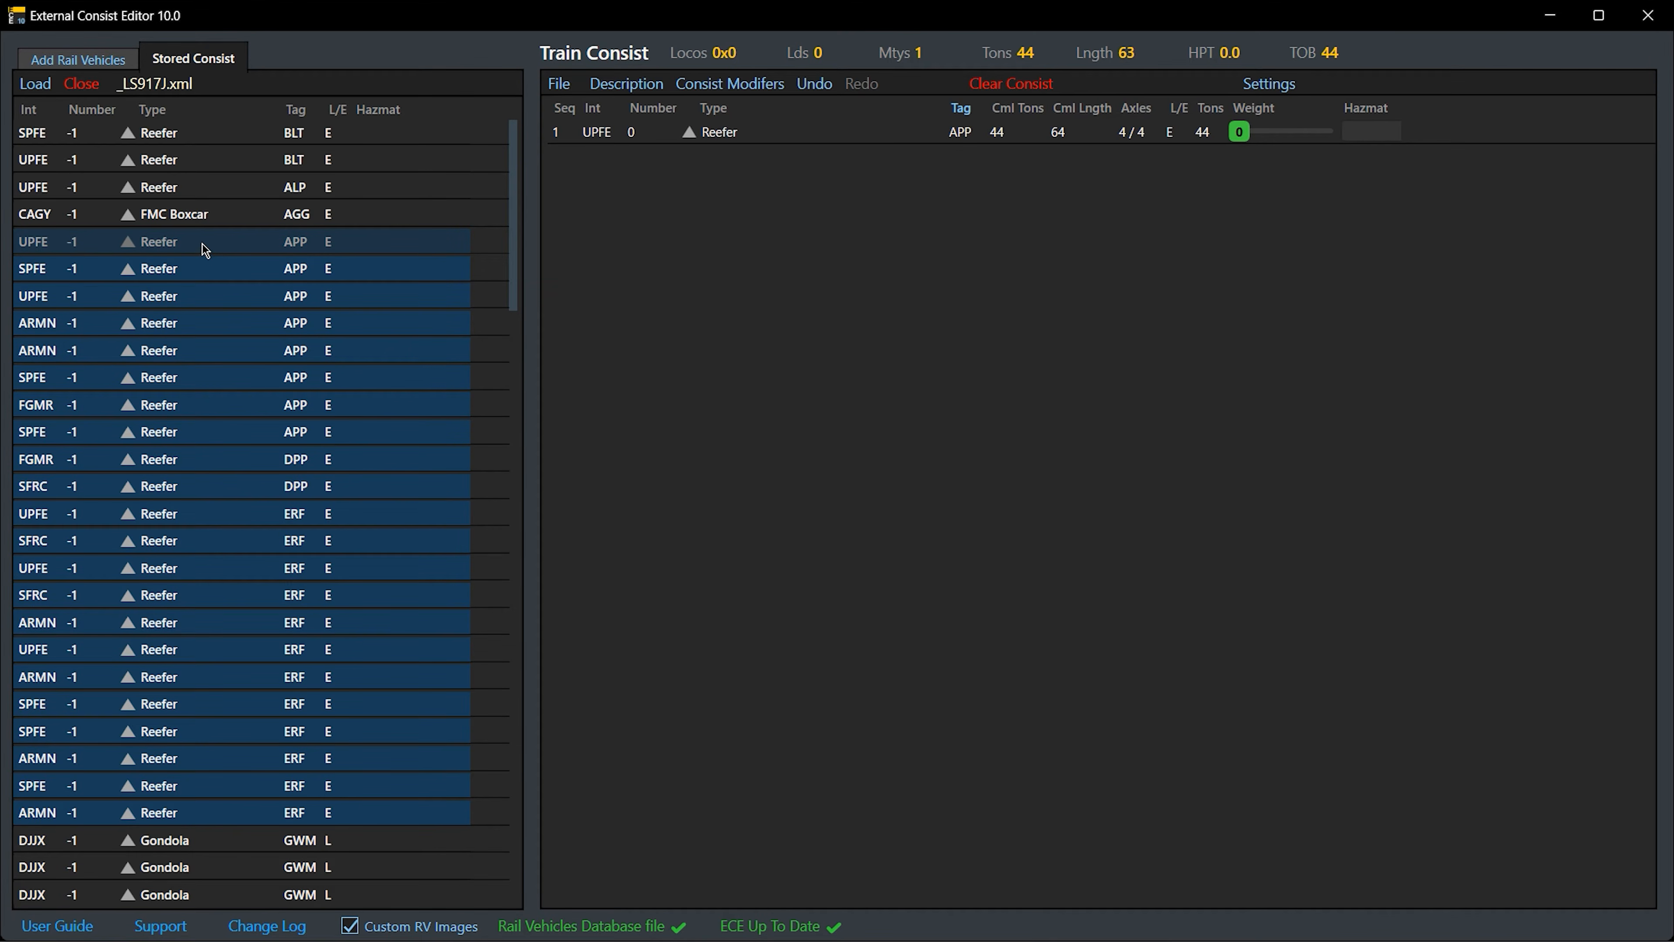
pyautogui.moveTo(203, 243); pyautogui.dragTo(636, 268)
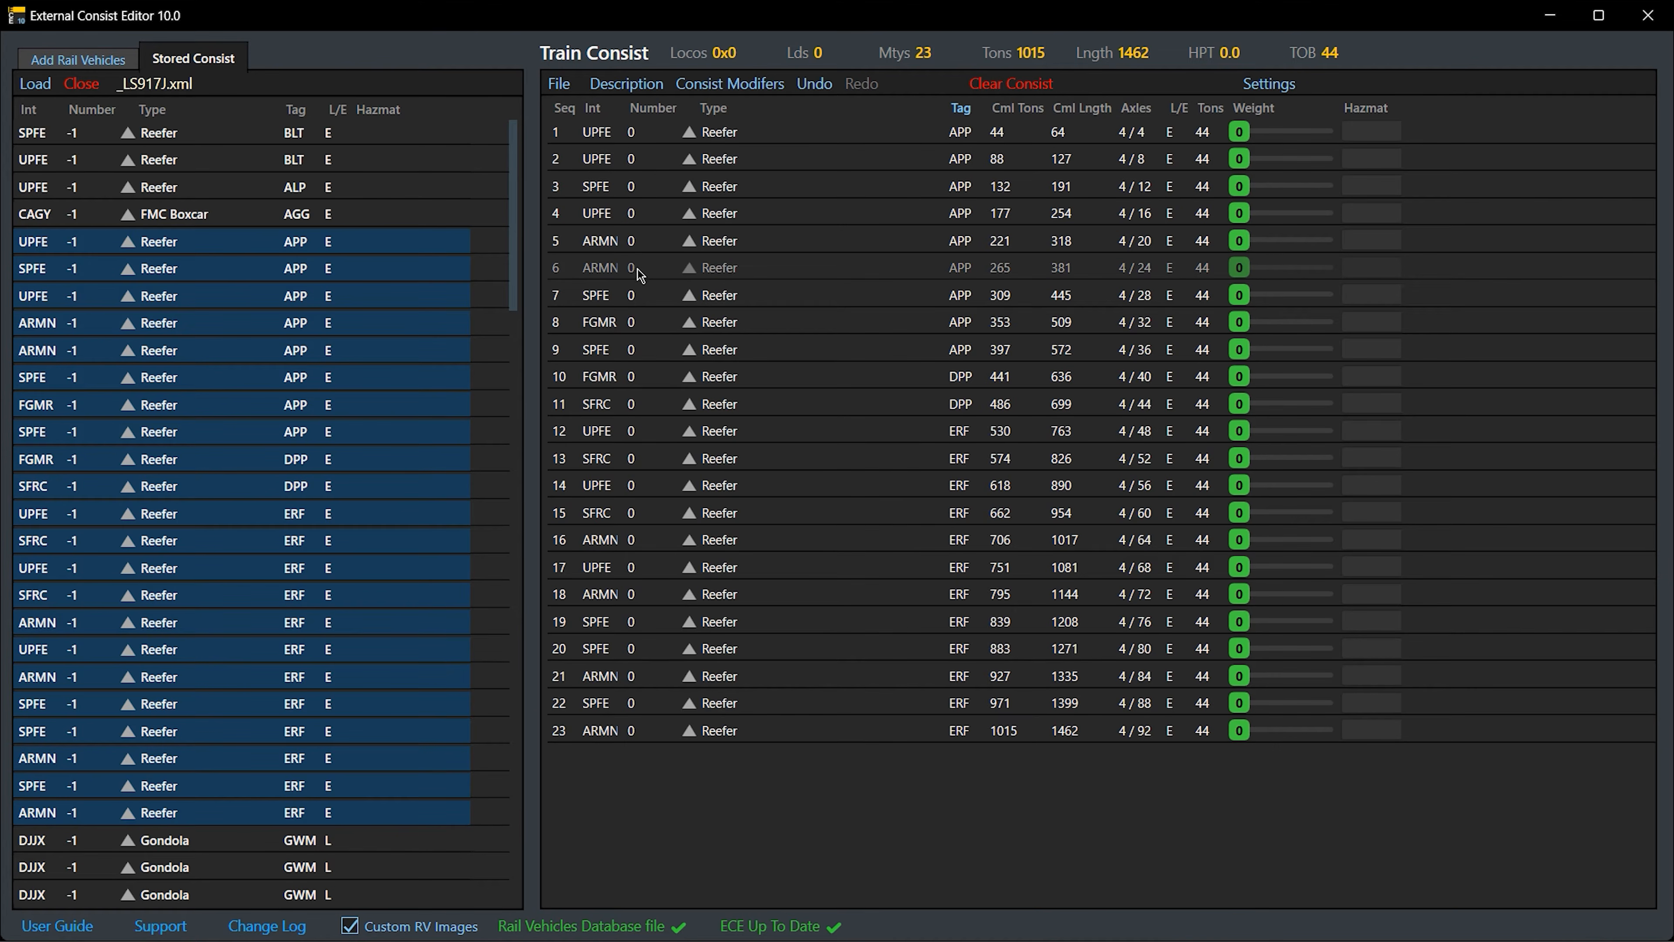
# Insert the stored consist's block of KNO-tagged Petroleum Crude Oil tank cars after the third reefer in the train consist
pyautogui.scroll(-20, 310, 534)
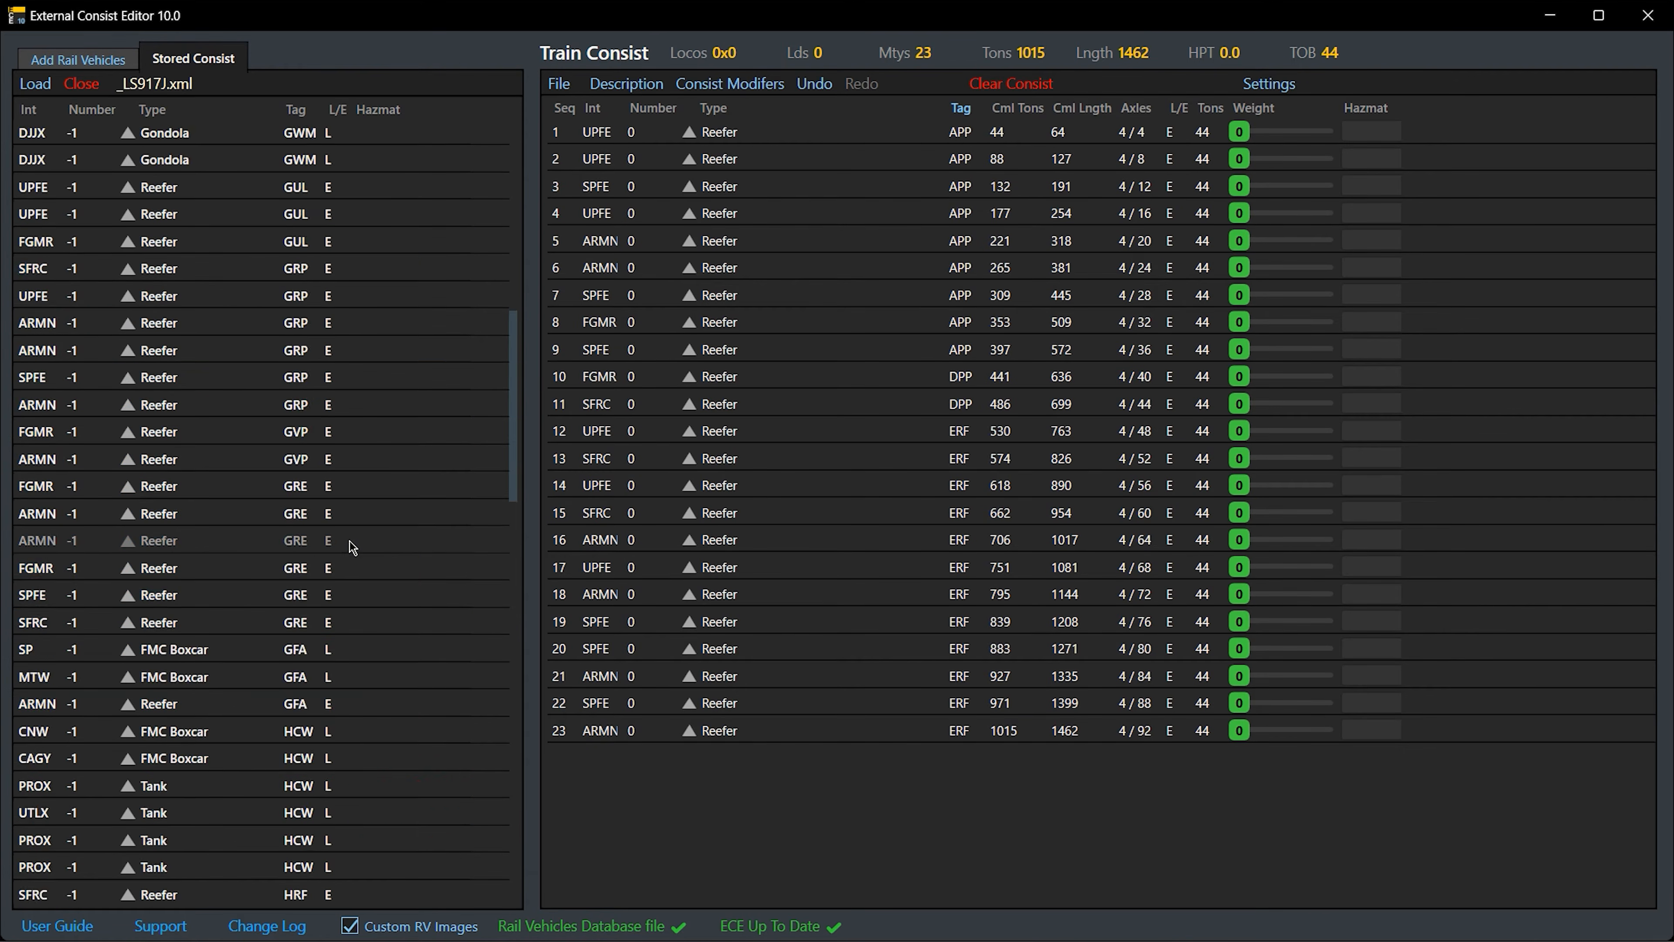
pyautogui.click(188, 221)
pyautogui.keyDown('shift'); pyautogui.click(194, 595); pyautogui.keyUp('shift')
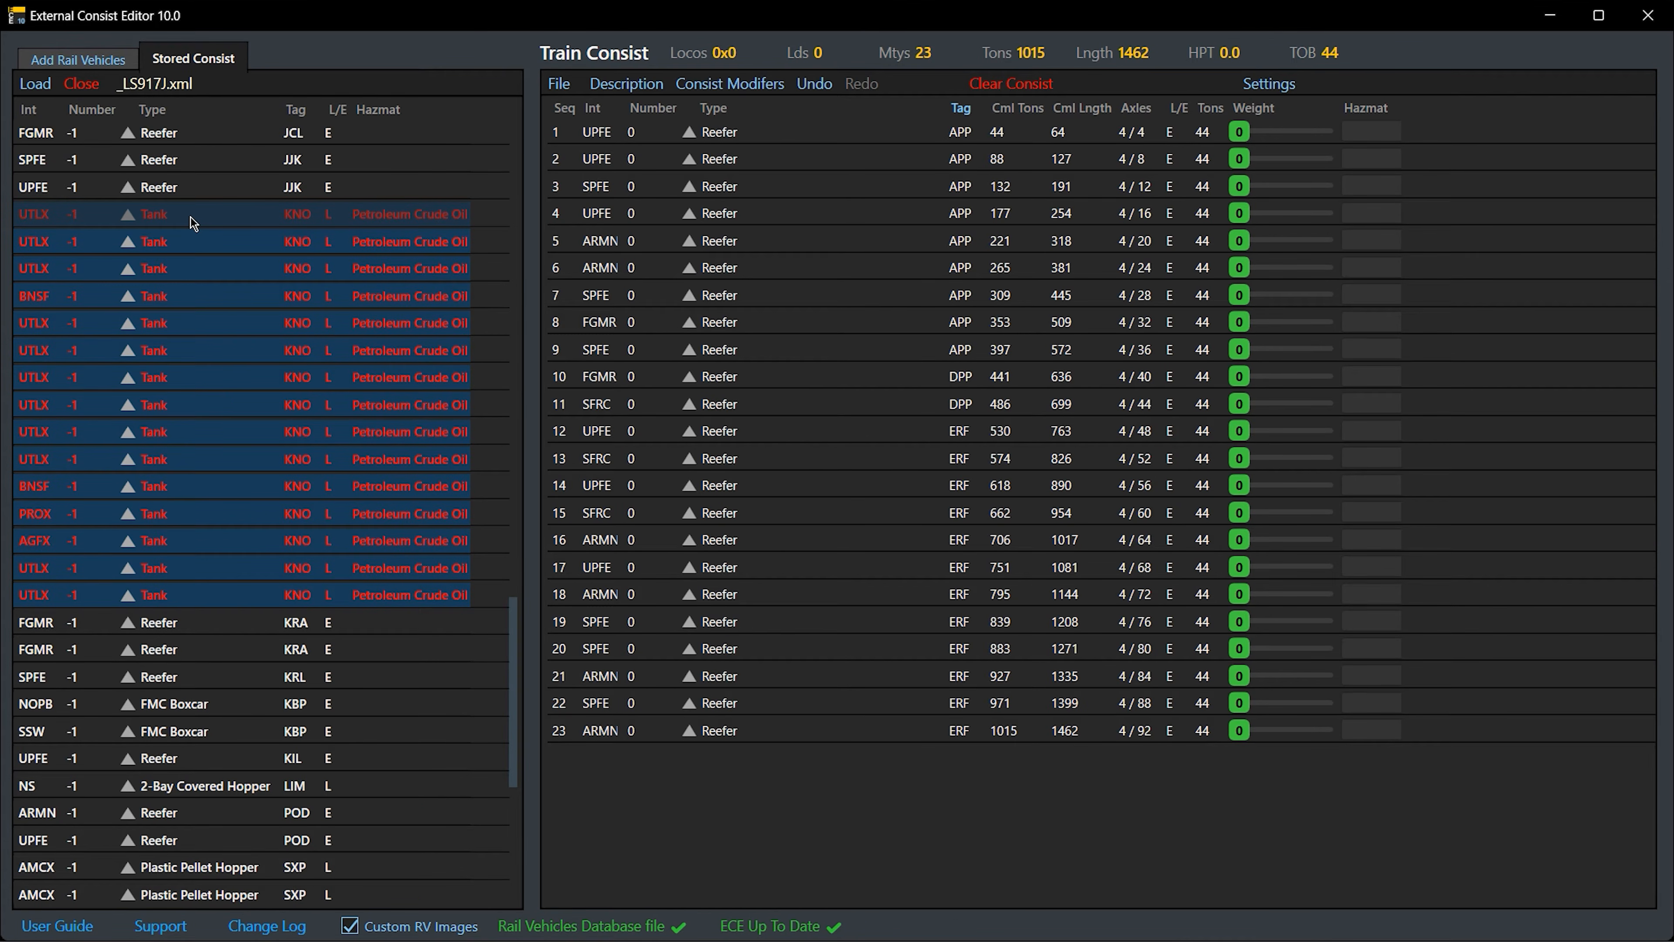
pyautogui.click(212, 216)
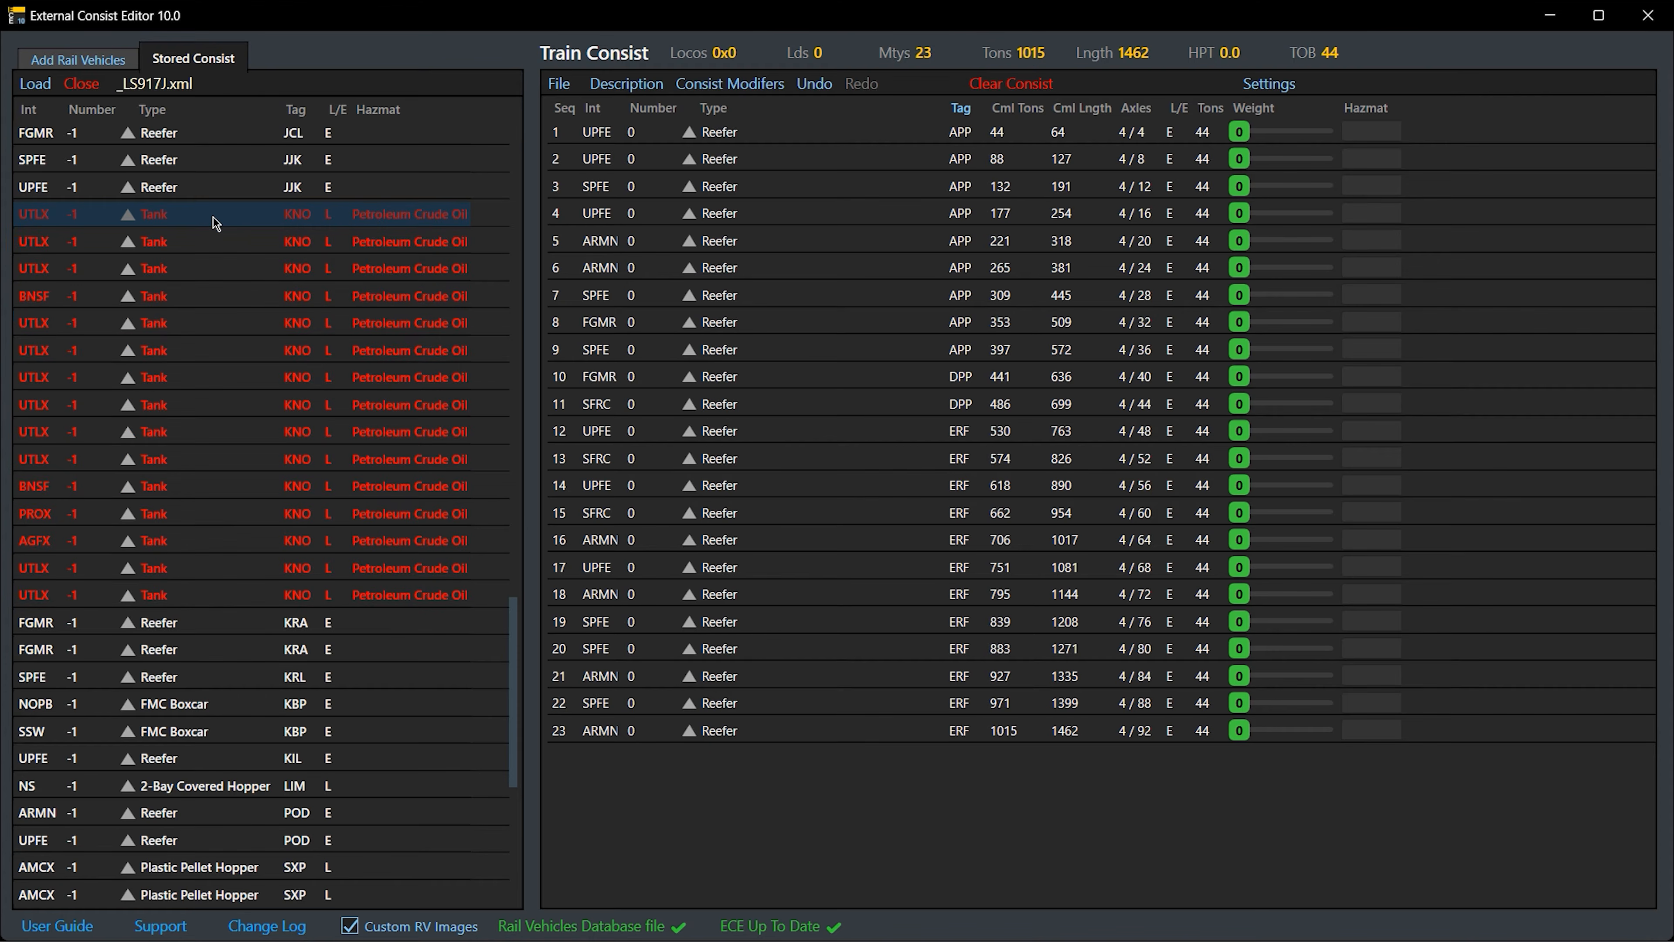
pyautogui.keyDown('shift'); pyautogui.click(228, 602); pyautogui.keyUp('shift')
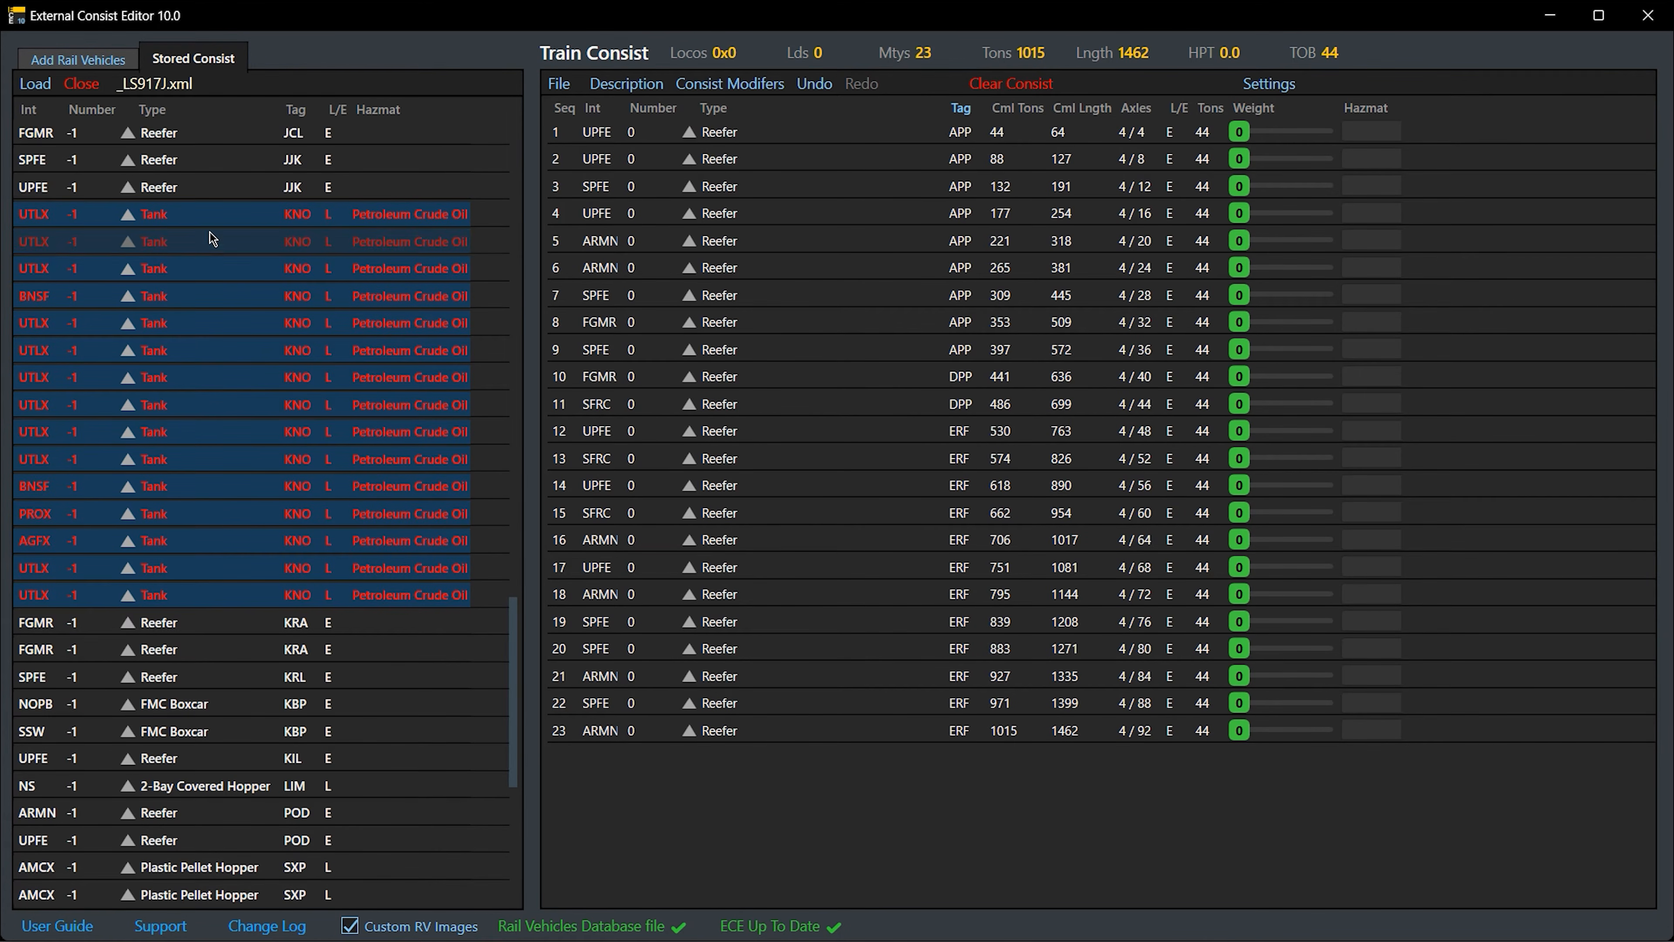
pyautogui.moveTo(213, 227); pyautogui.dragTo(716, 210)
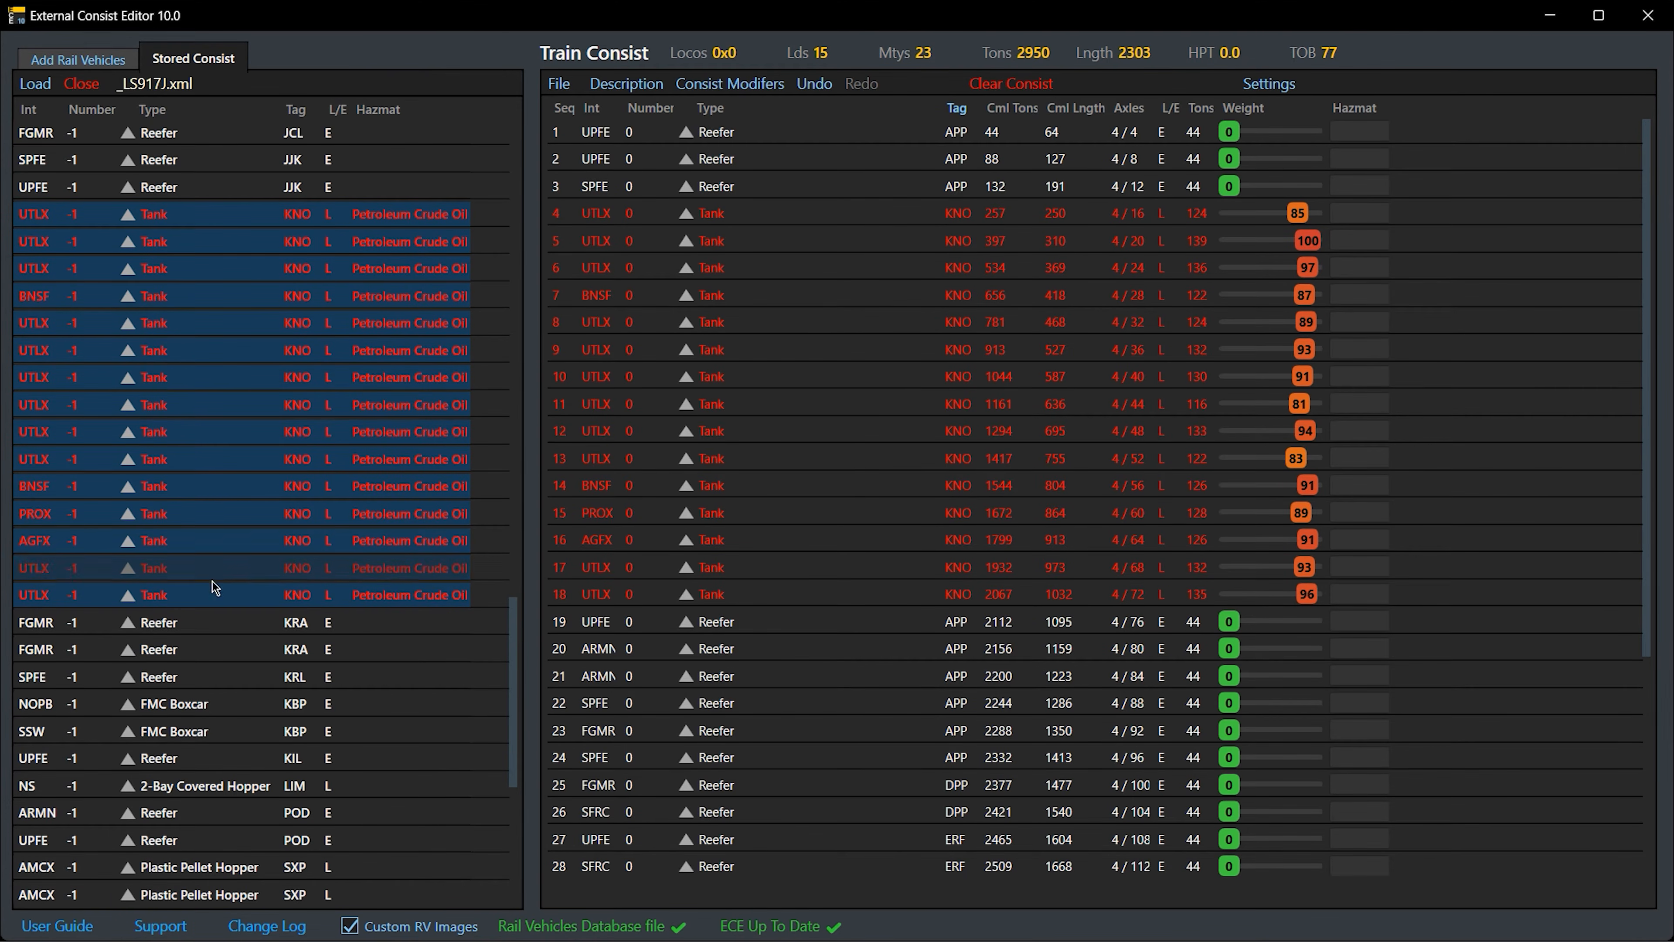
# Look through the stored consist's vehicles and close the stored consist
pyautogui.scroll(-6, 209, 788)
pyautogui.scroll(12, 210, 782)
pyautogui.scroll(15, 207, 771)
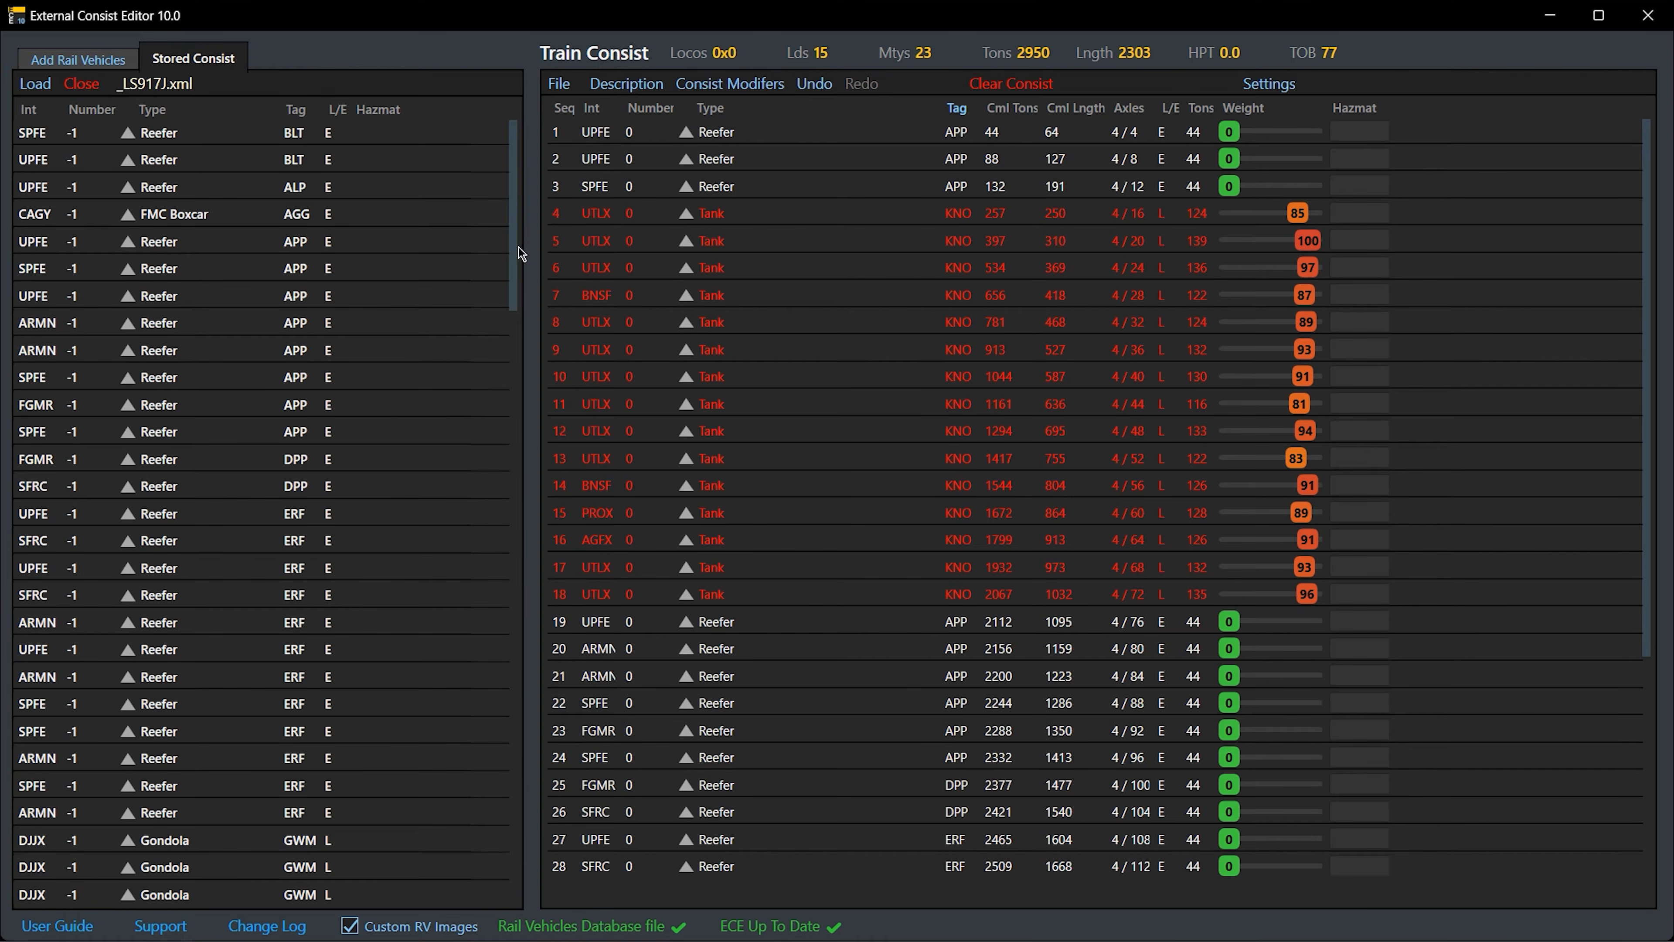
pyautogui.moveTo(512, 235); pyautogui.dragTo(512, 198)
pyautogui.click(81, 85)
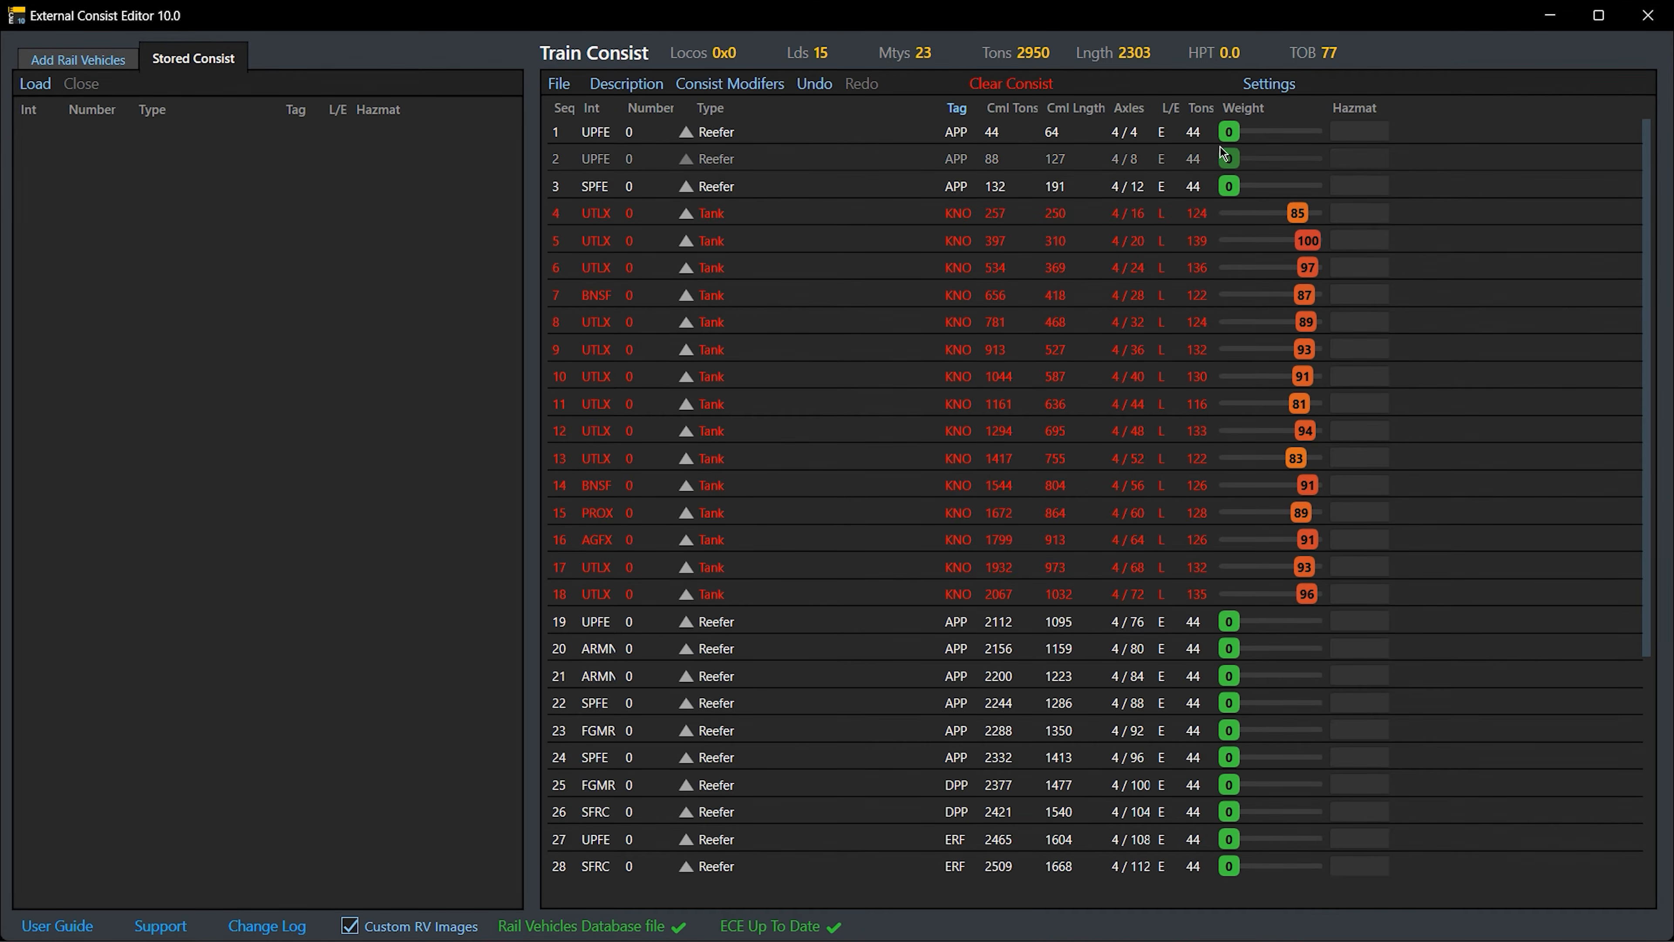
# Compare the Car Code, Common Name and Filename displays of the Type column for the mixed consist, ending on Common Name
pyautogui.click(1283, 90)
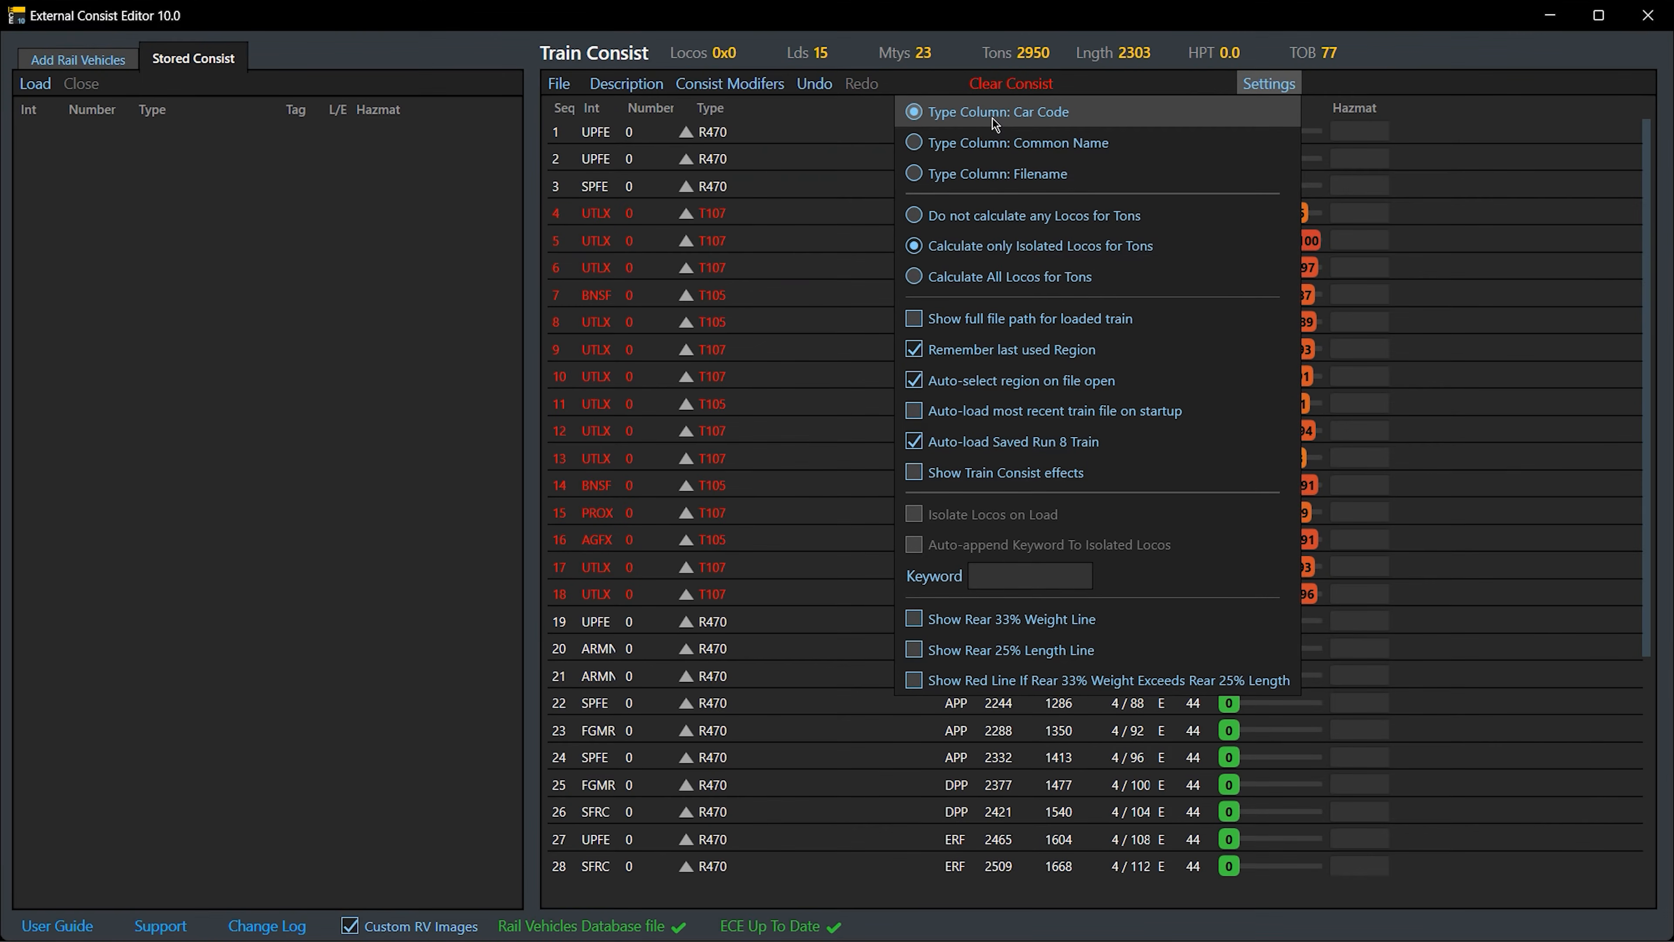
pyautogui.click(994, 119)
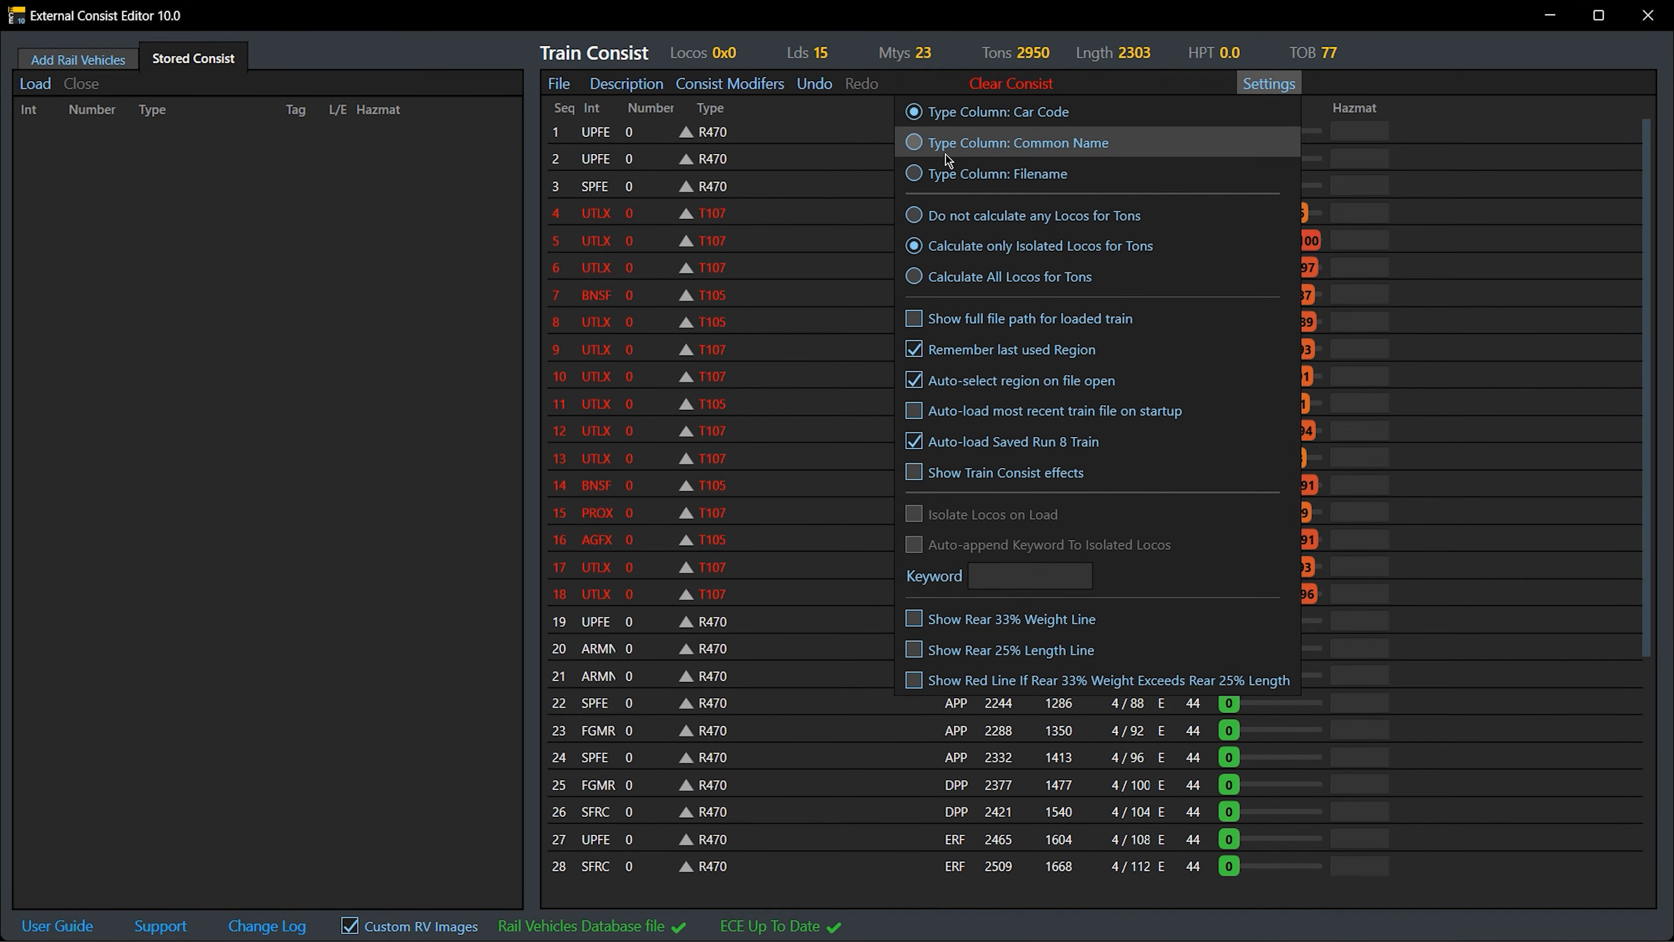
pyautogui.click(956, 146)
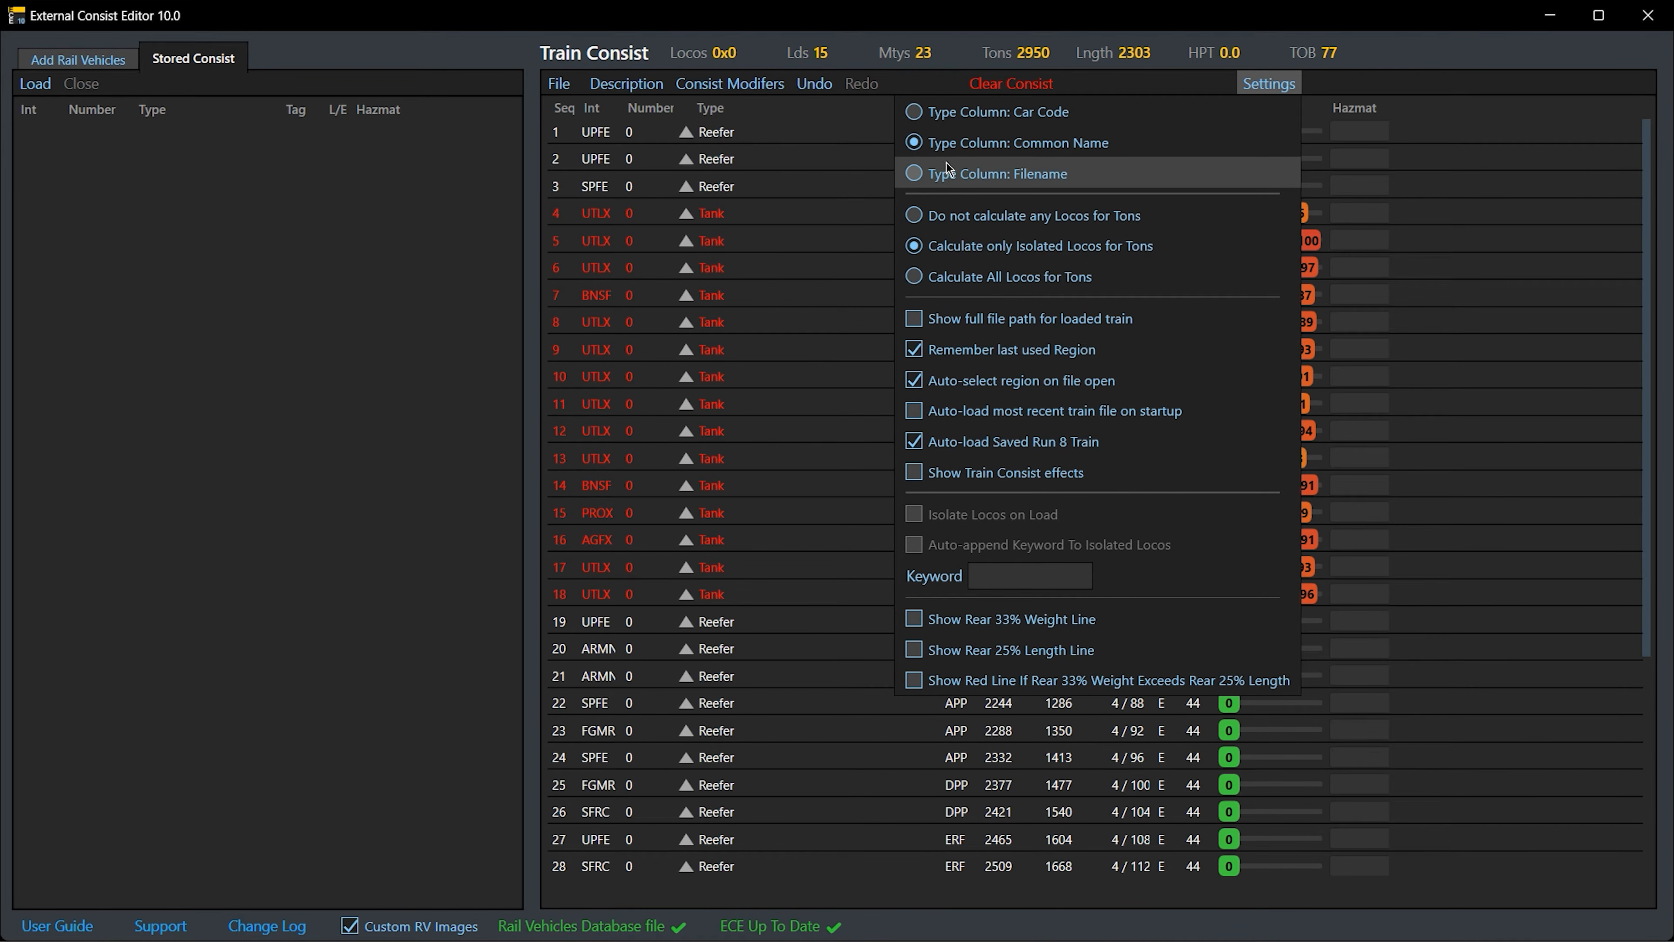
pyautogui.click(937, 179)
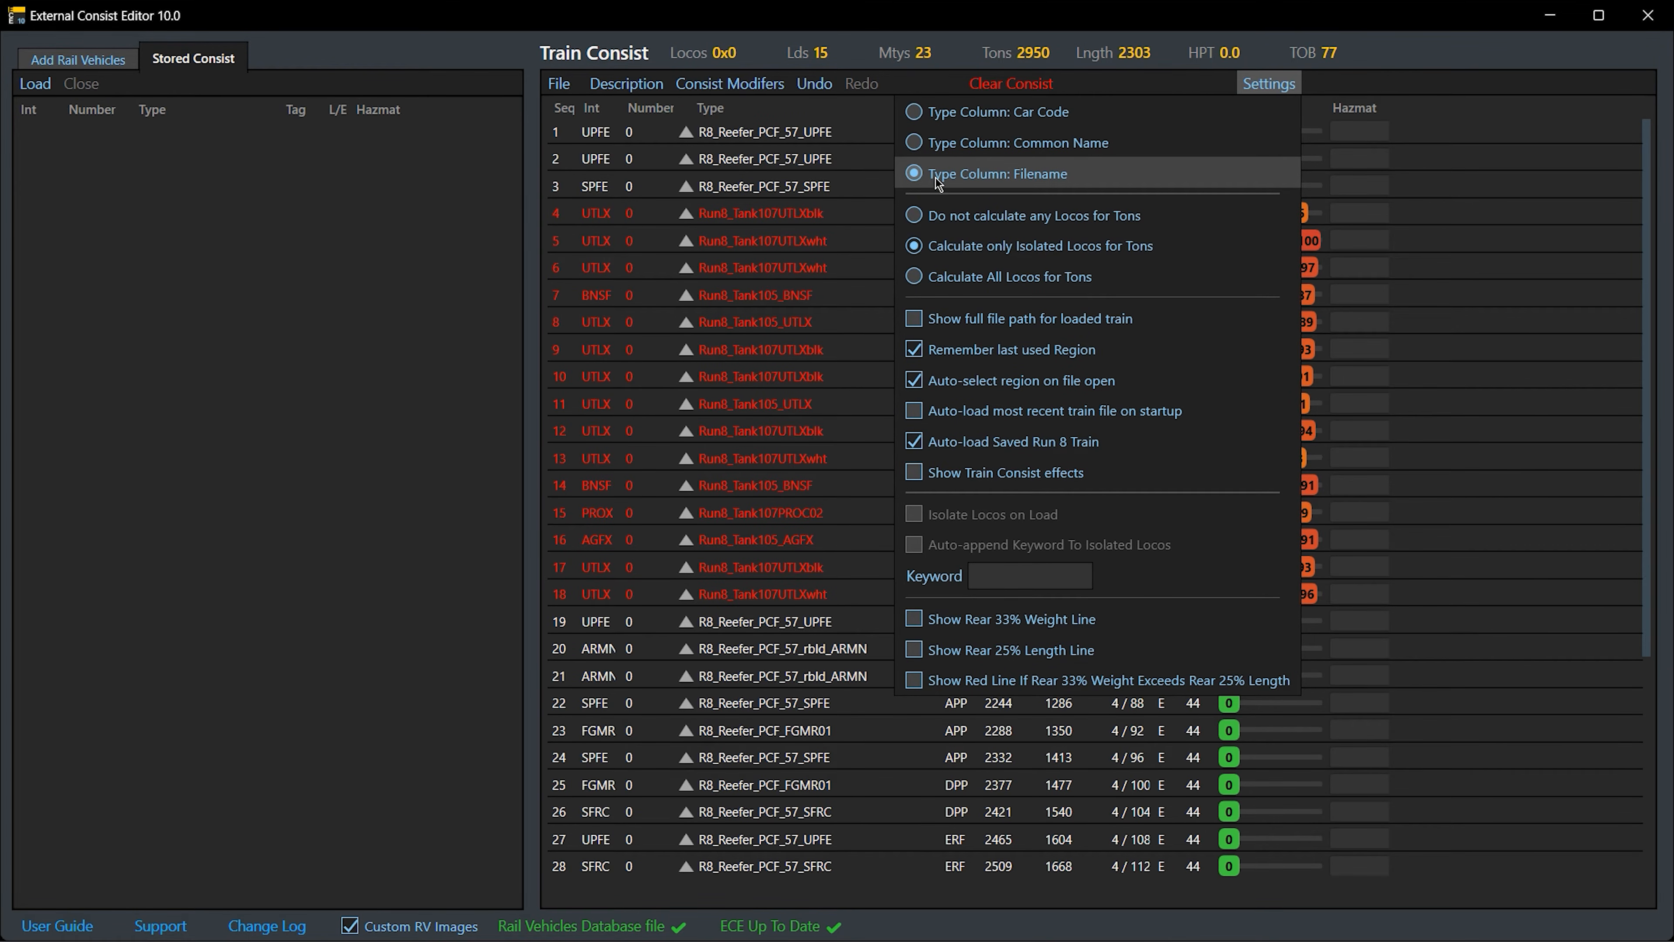
pyautogui.click(959, 154)
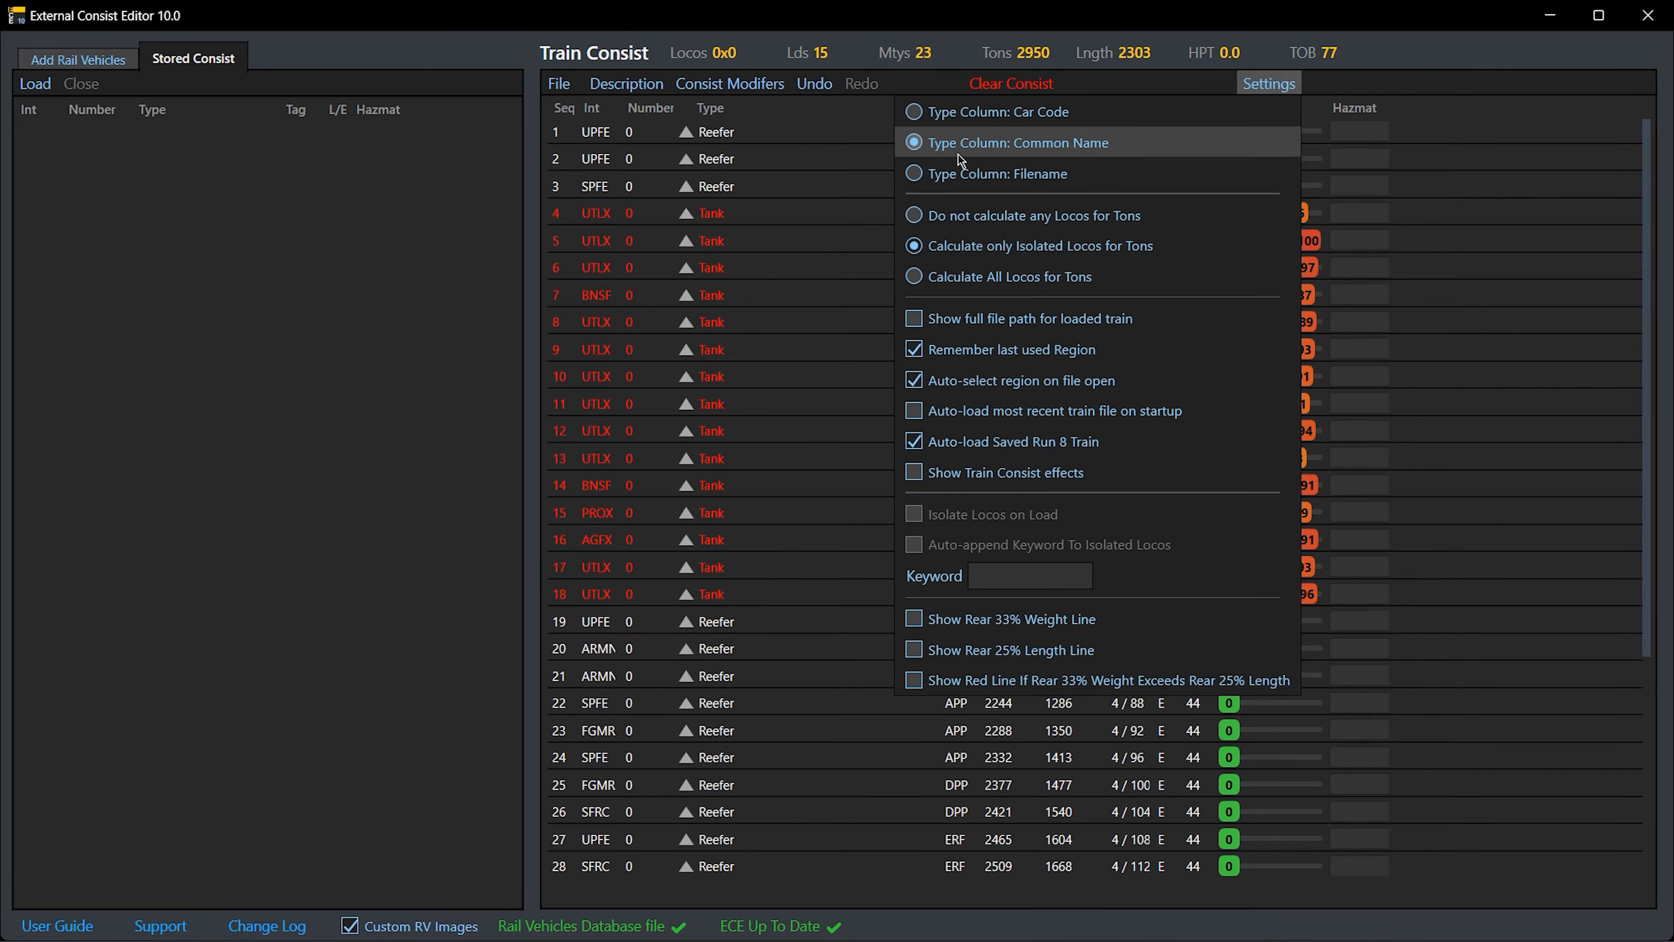
pyautogui.click(1268, 85)
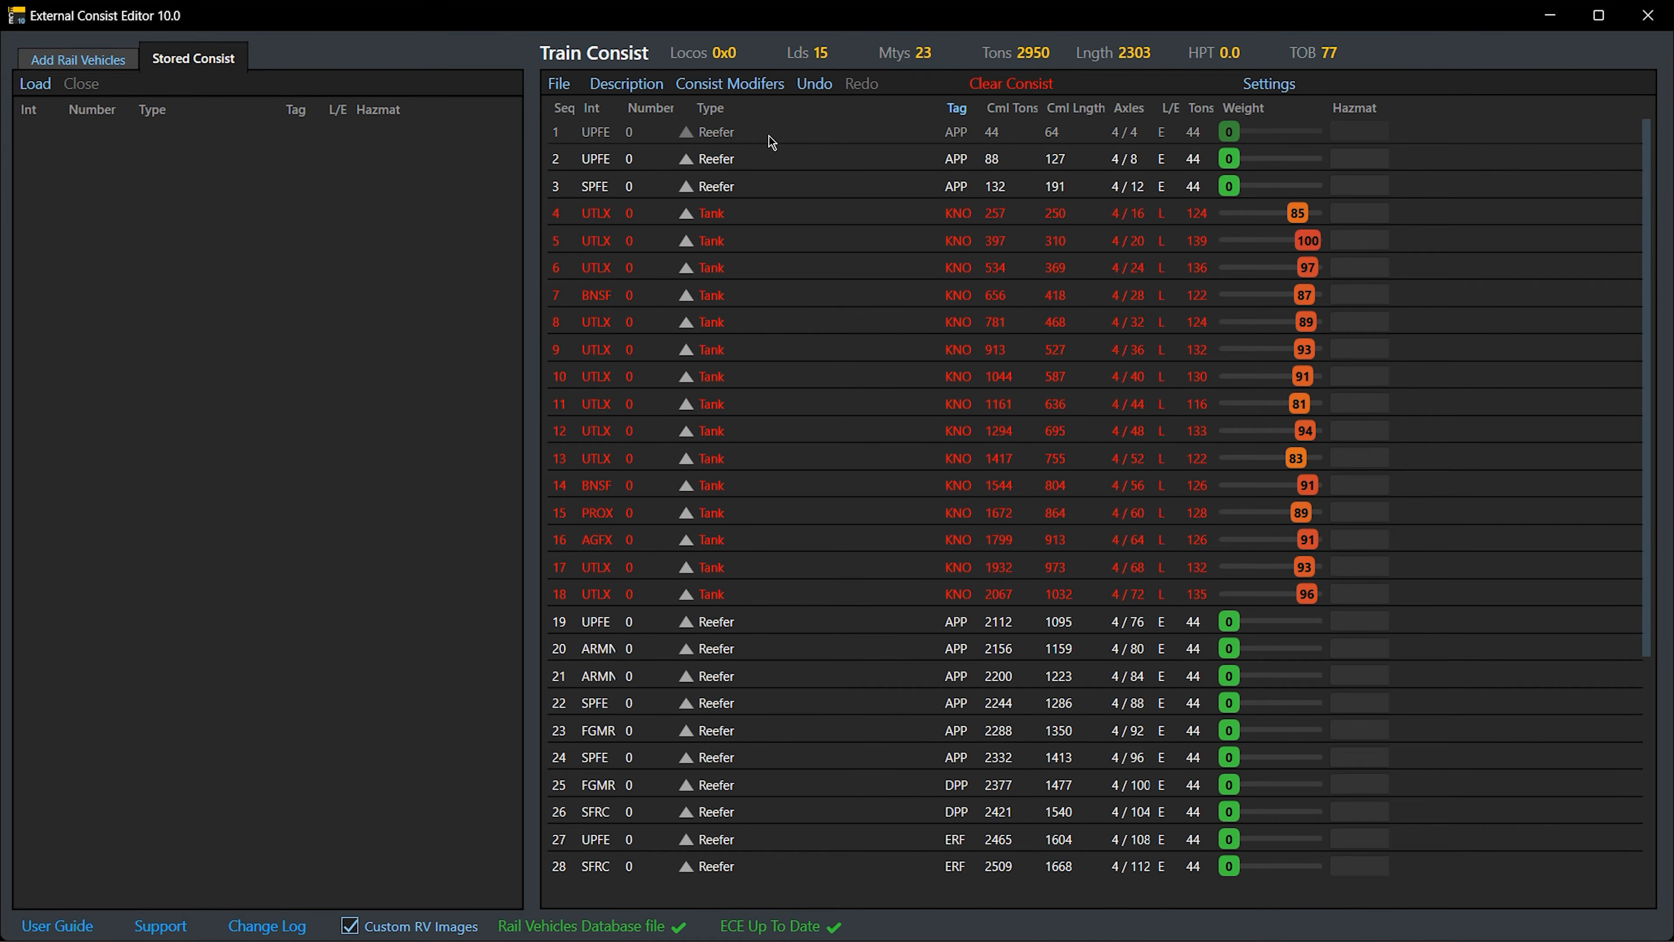
# Reverse the second reefer and turn it back, and do the same with the first three reefers together before deselecting them
pyautogui.click(765, 163)
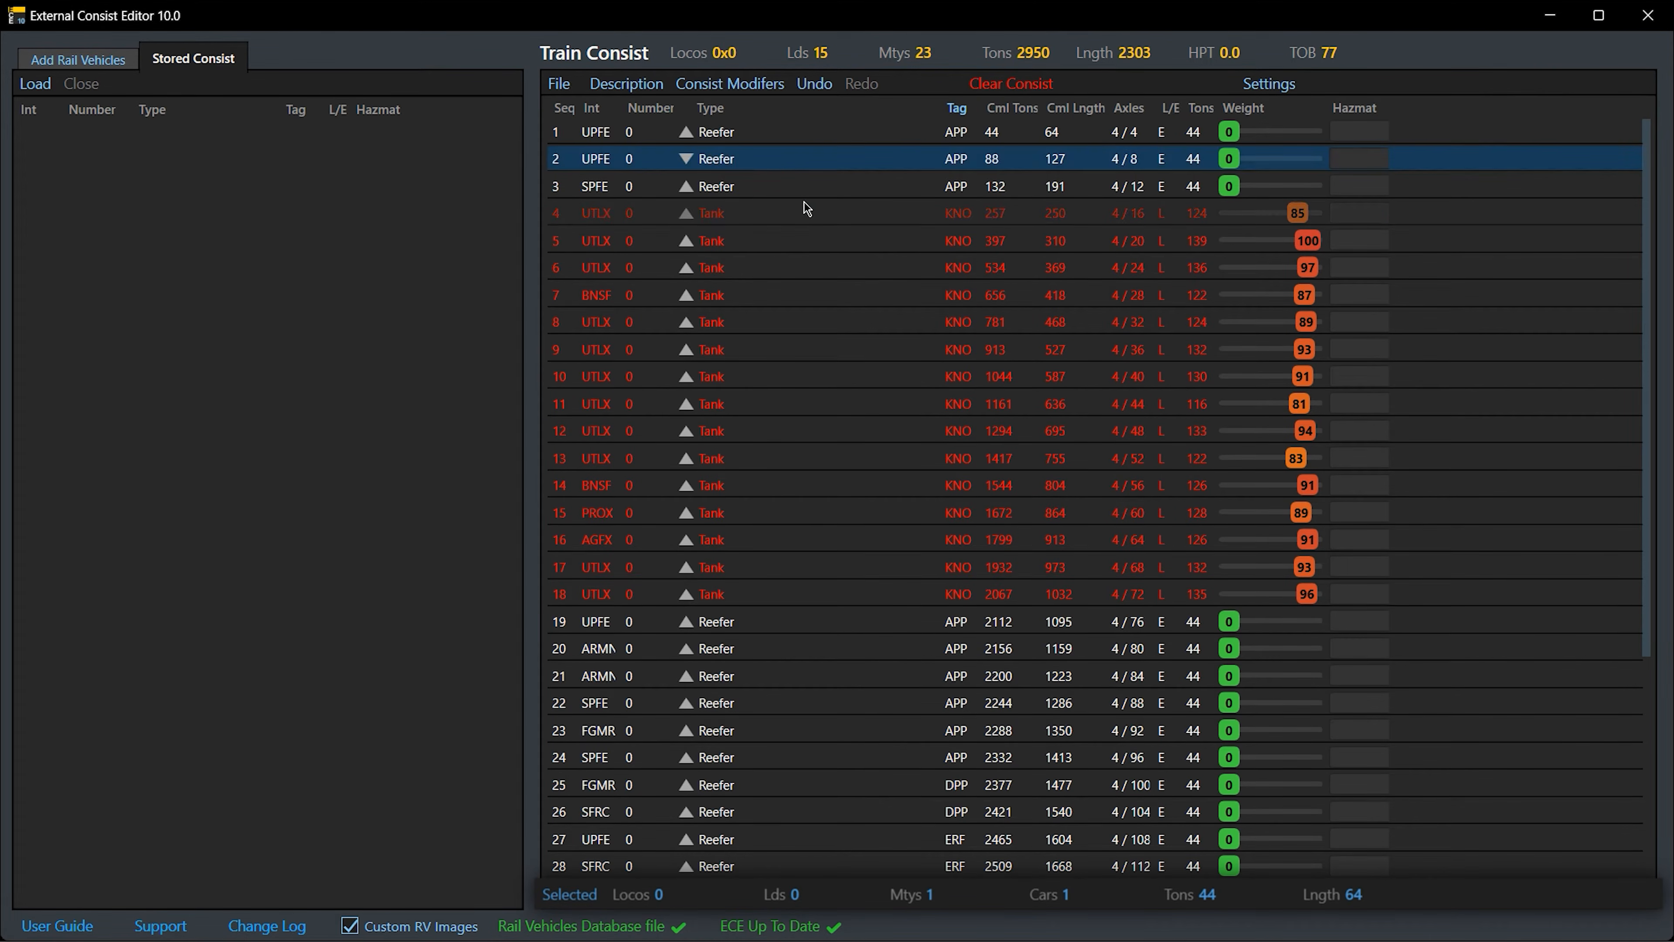
pyautogui.doubleClick(794, 170)
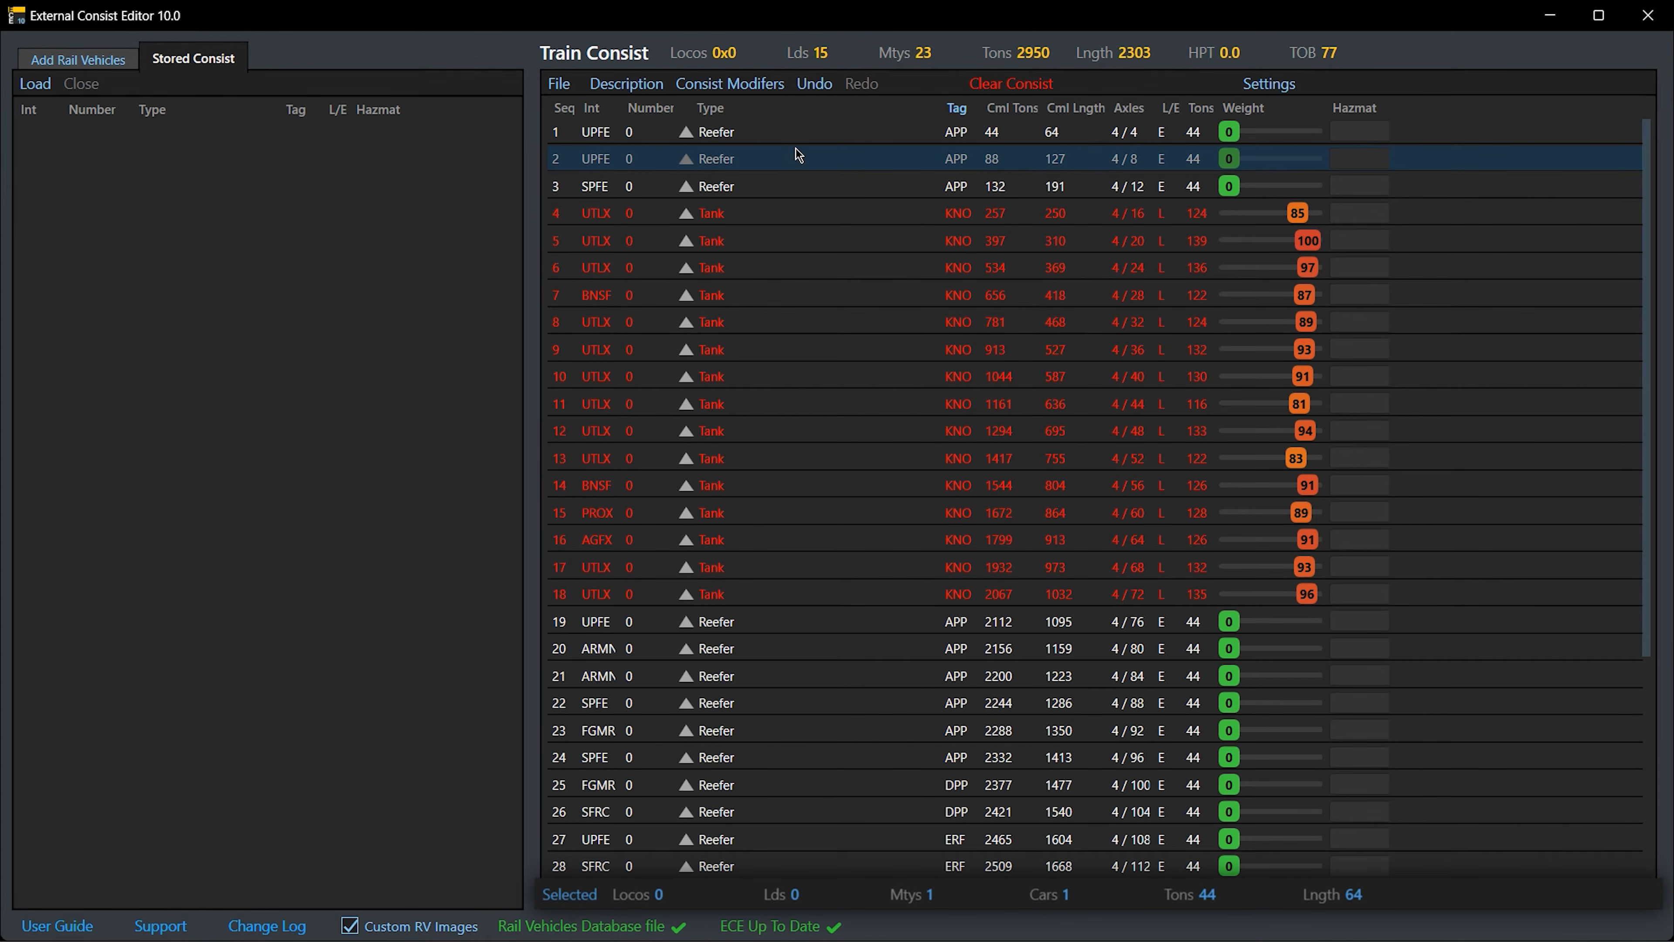
pyautogui.click(797, 139)
pyautogui.keyDown('shift'); pyautogui.click(802, 184); pyautogui.keyUp('shift')
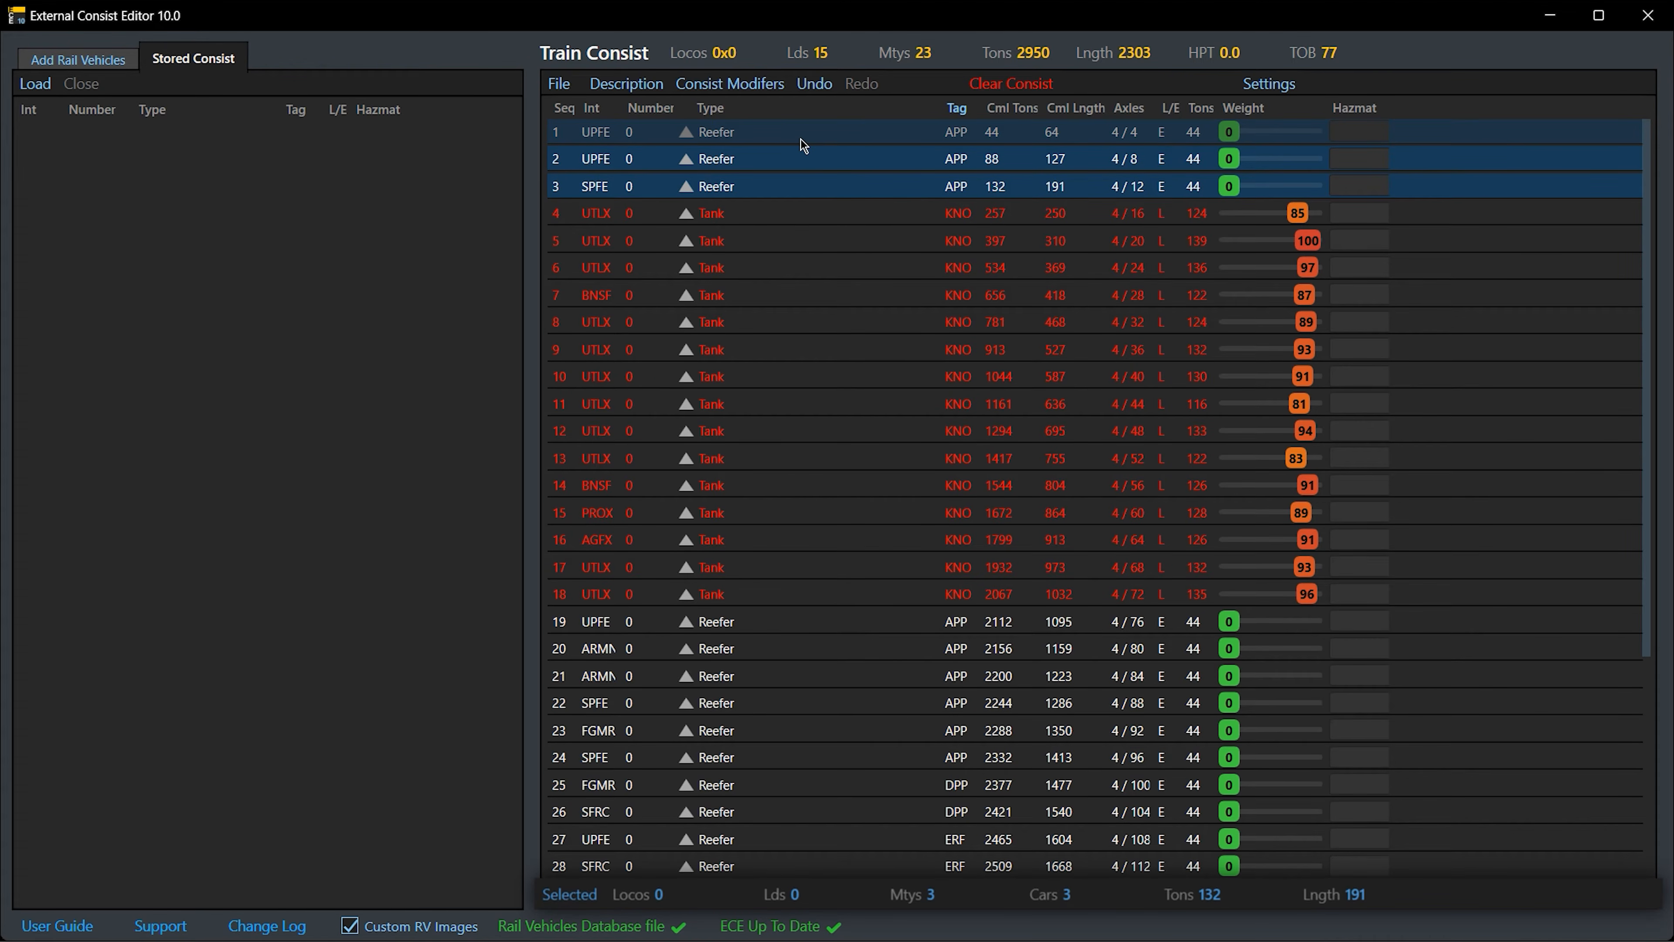
pyautogui.press('r')
pyautogui.press('r')
pyautogui.press('Escape')
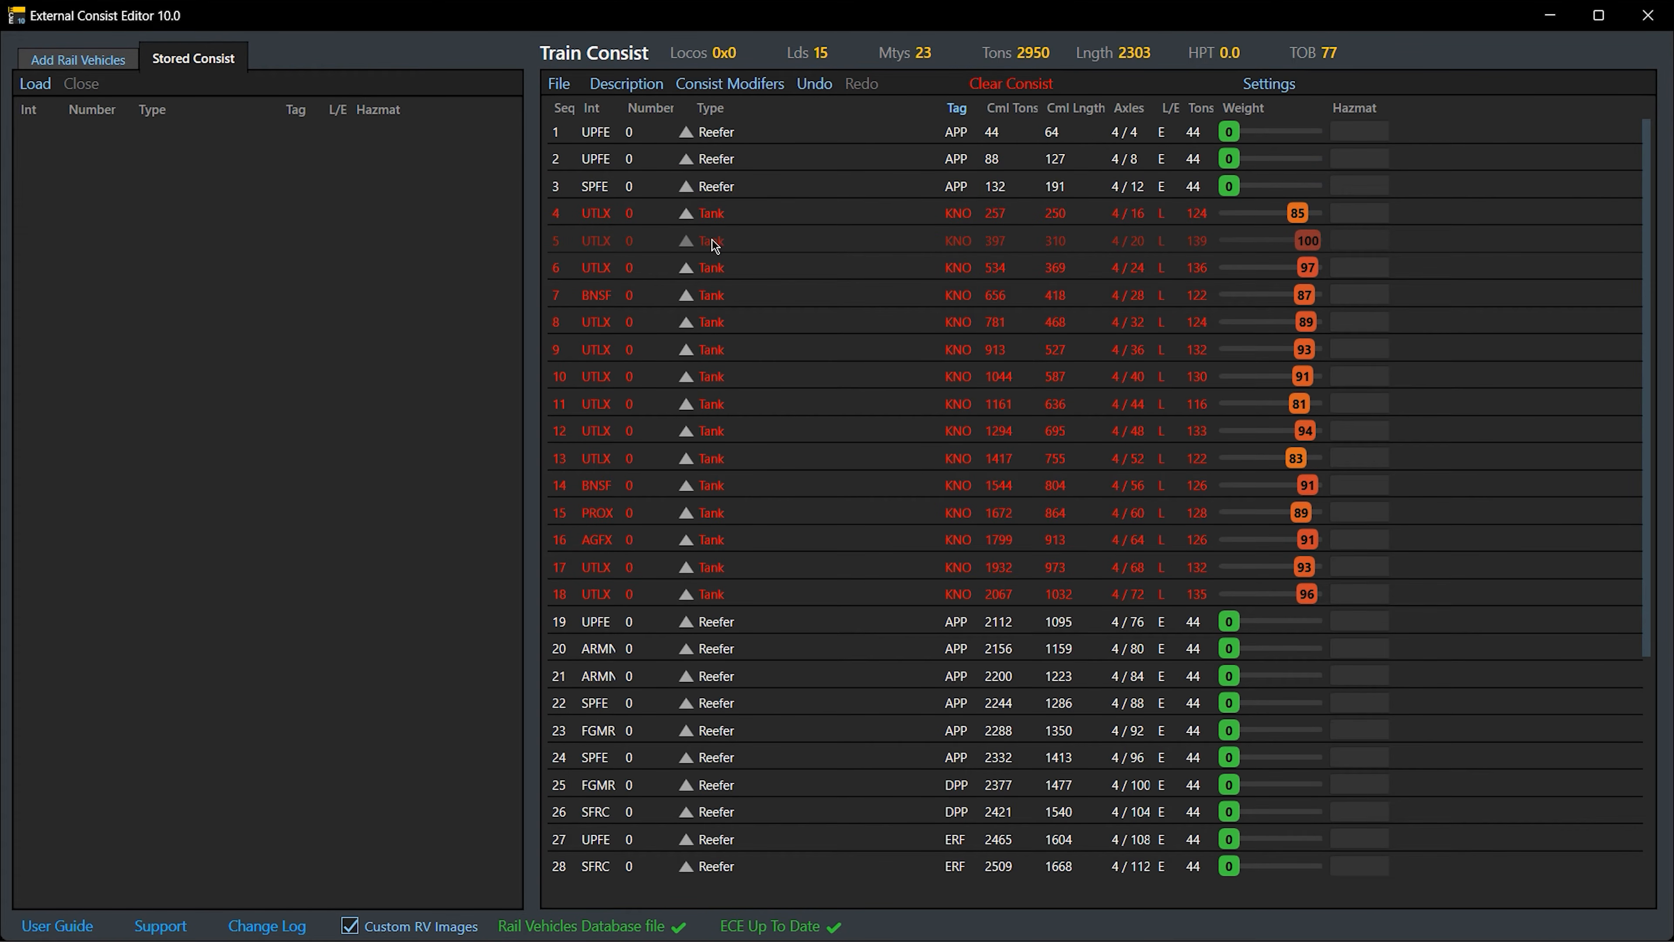
# List the C44-9W locomotives and add the two ATSF units, R8_C449W_ATSF01 and R8_C449W_ATSF02, at the head of the train consist
pyautogui.moveTo(716, 246)
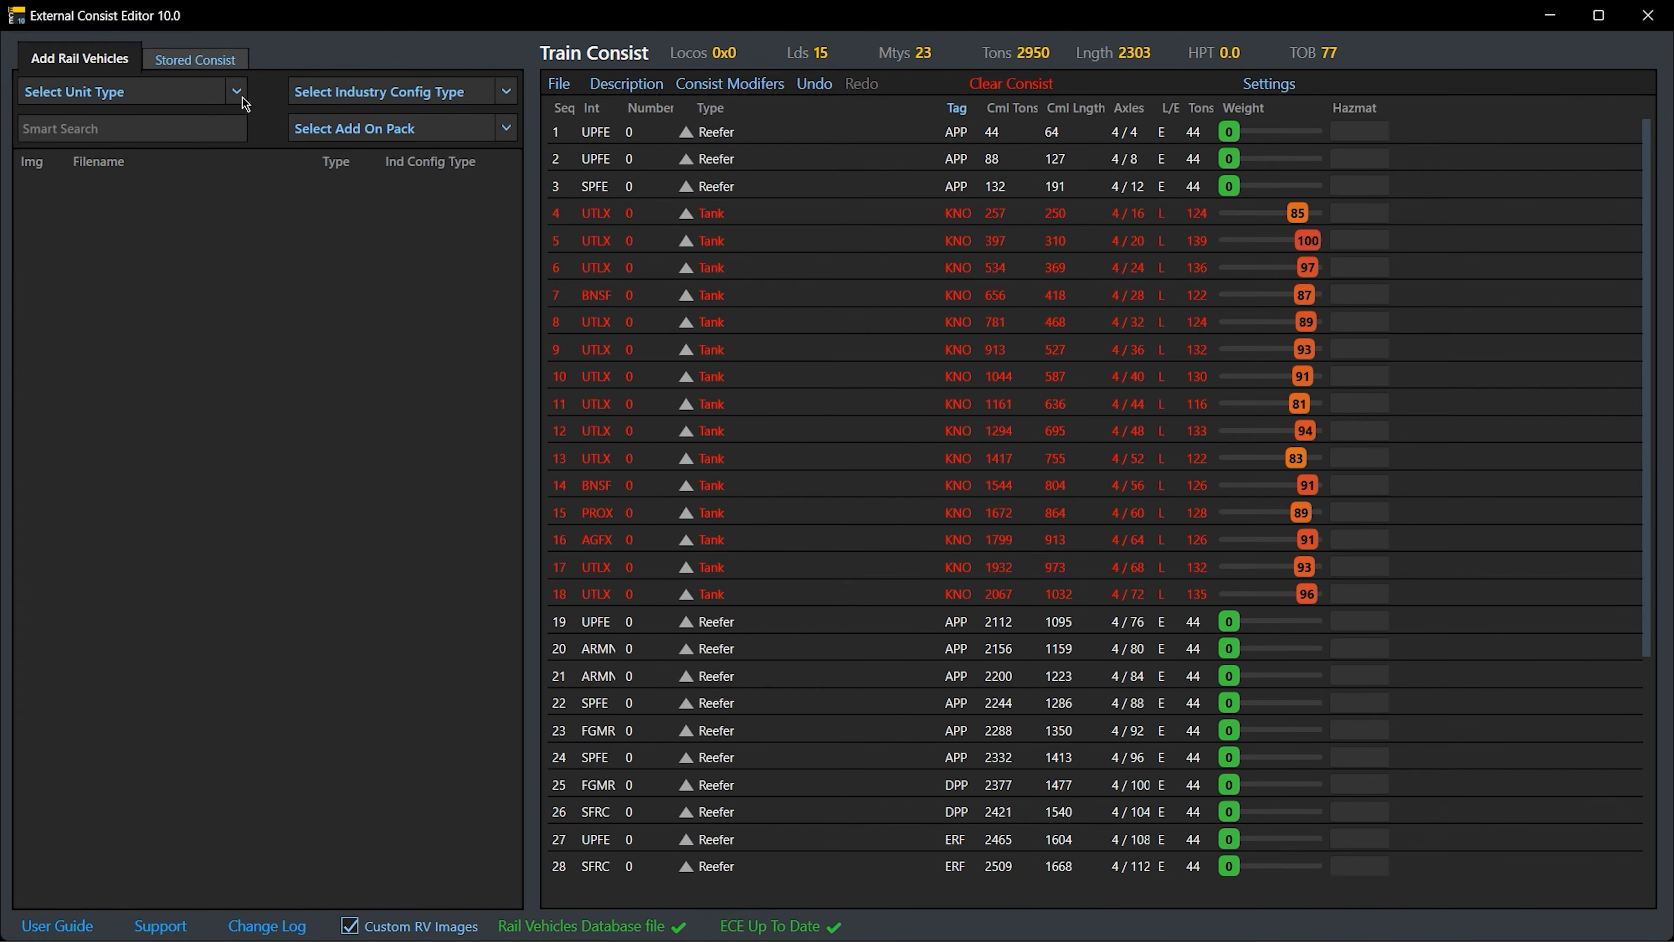
pyautogui.click(237, 92)
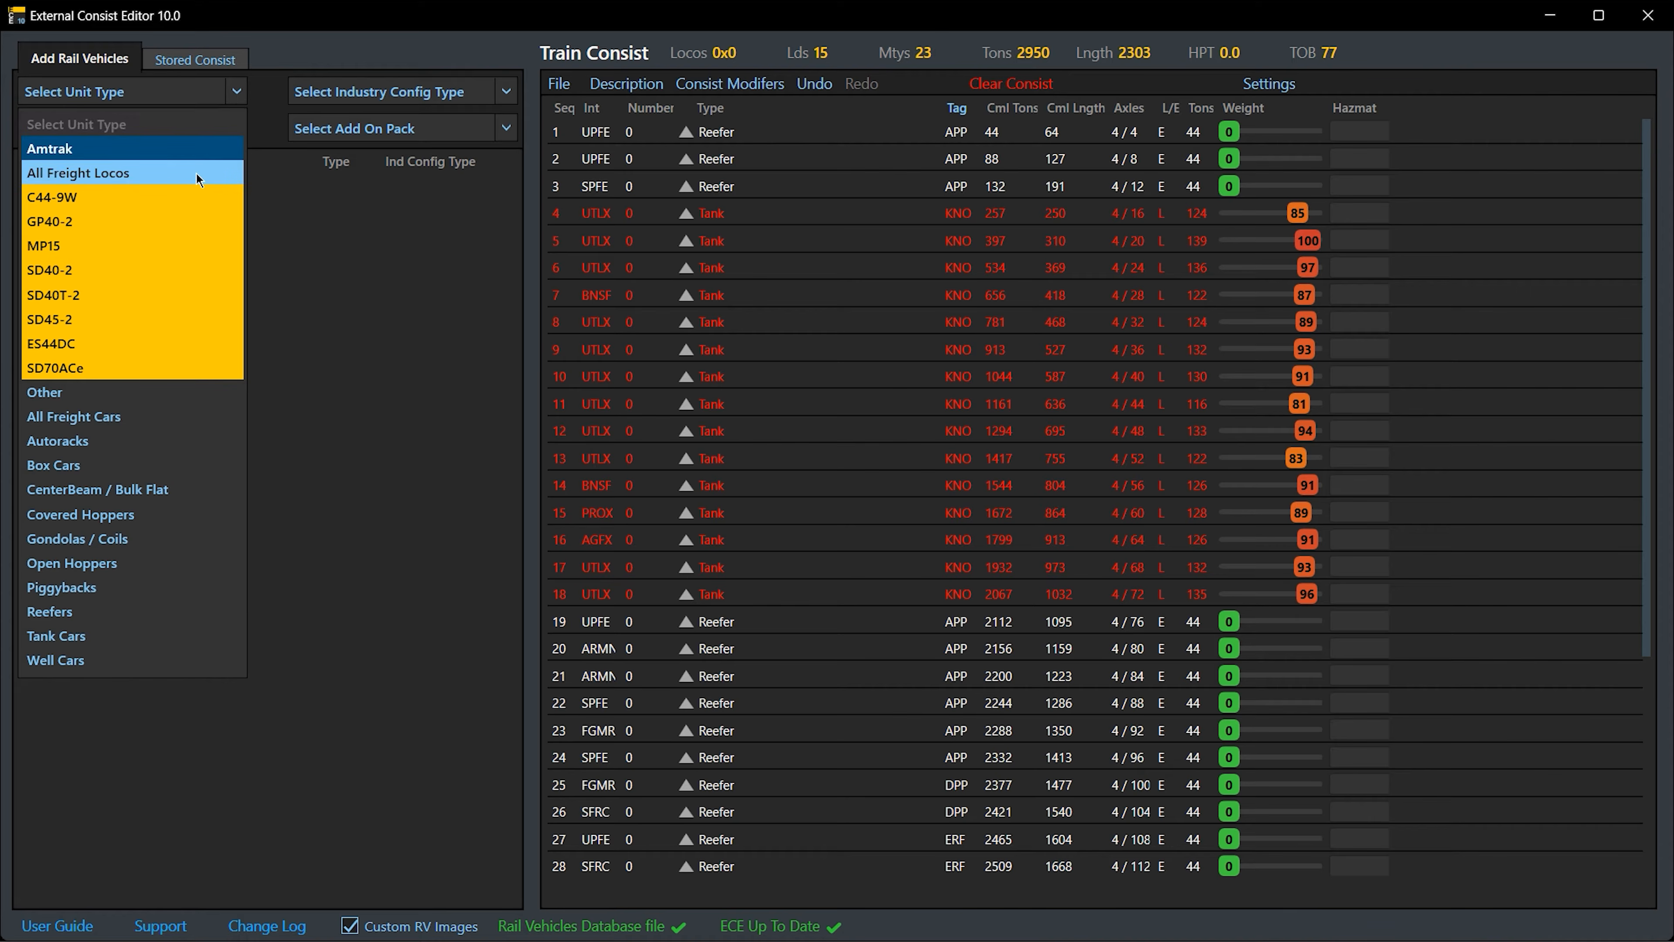
pyautogui.click(187, 188)
pyautogui.moveTo(187, 190); pyautogui.dragTo(627, 138)
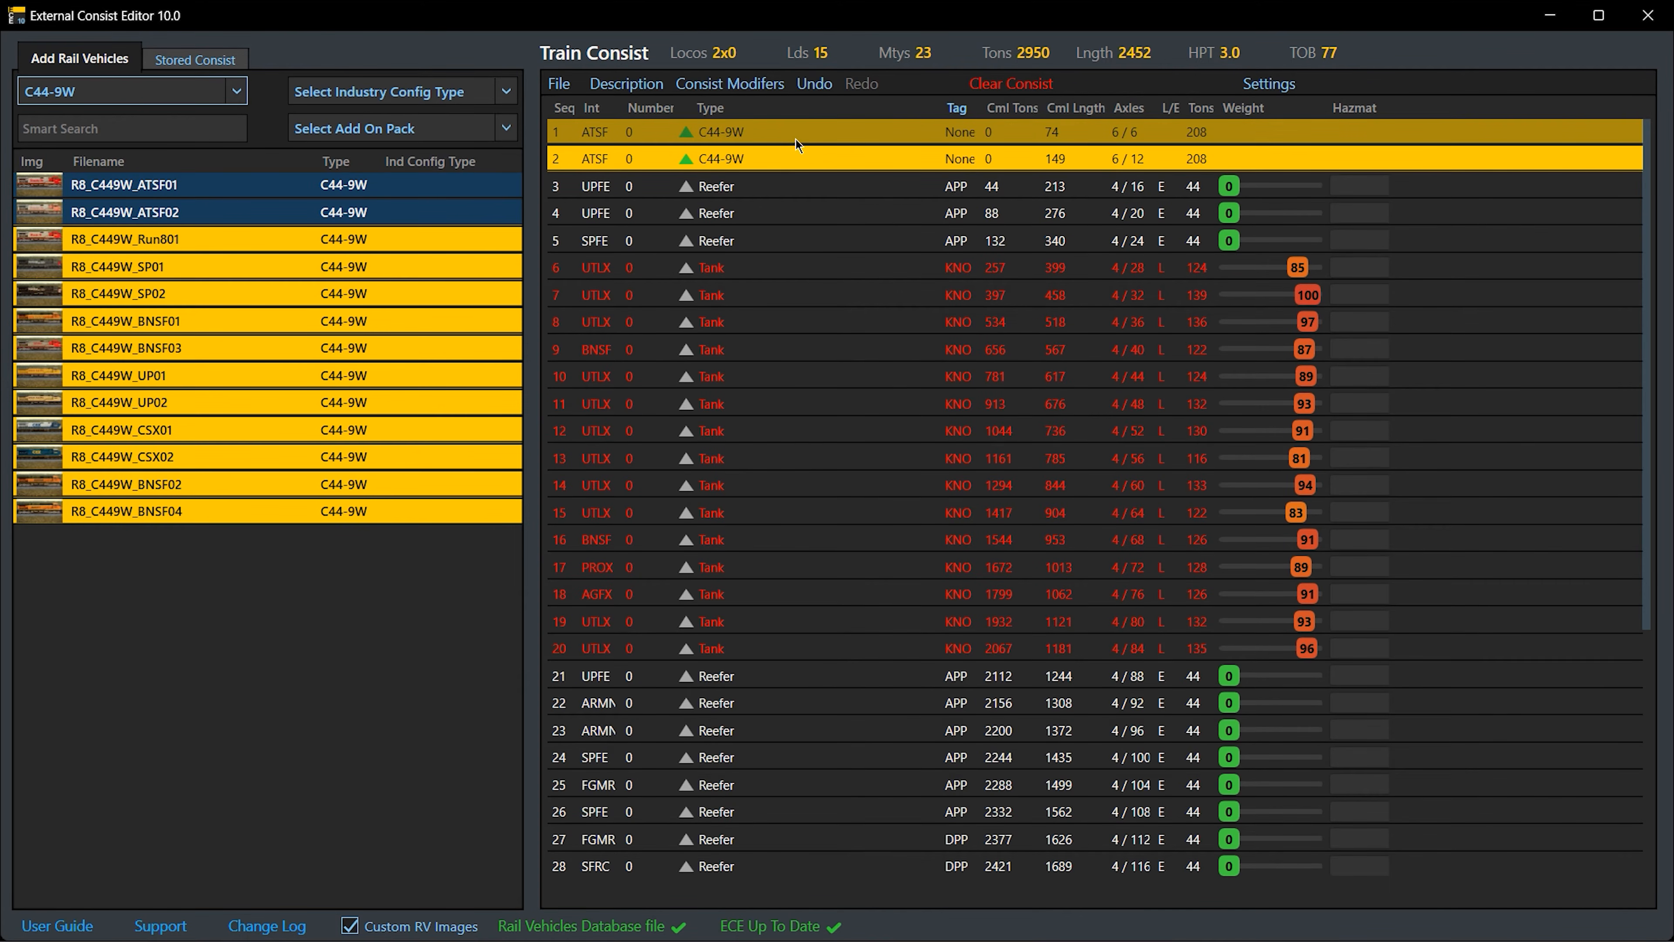
# Toggle the second C44-9W locomotive's power off and back on, comparing the train's Tons and HPT totals
pyautogui.doubleClick(795, 161)
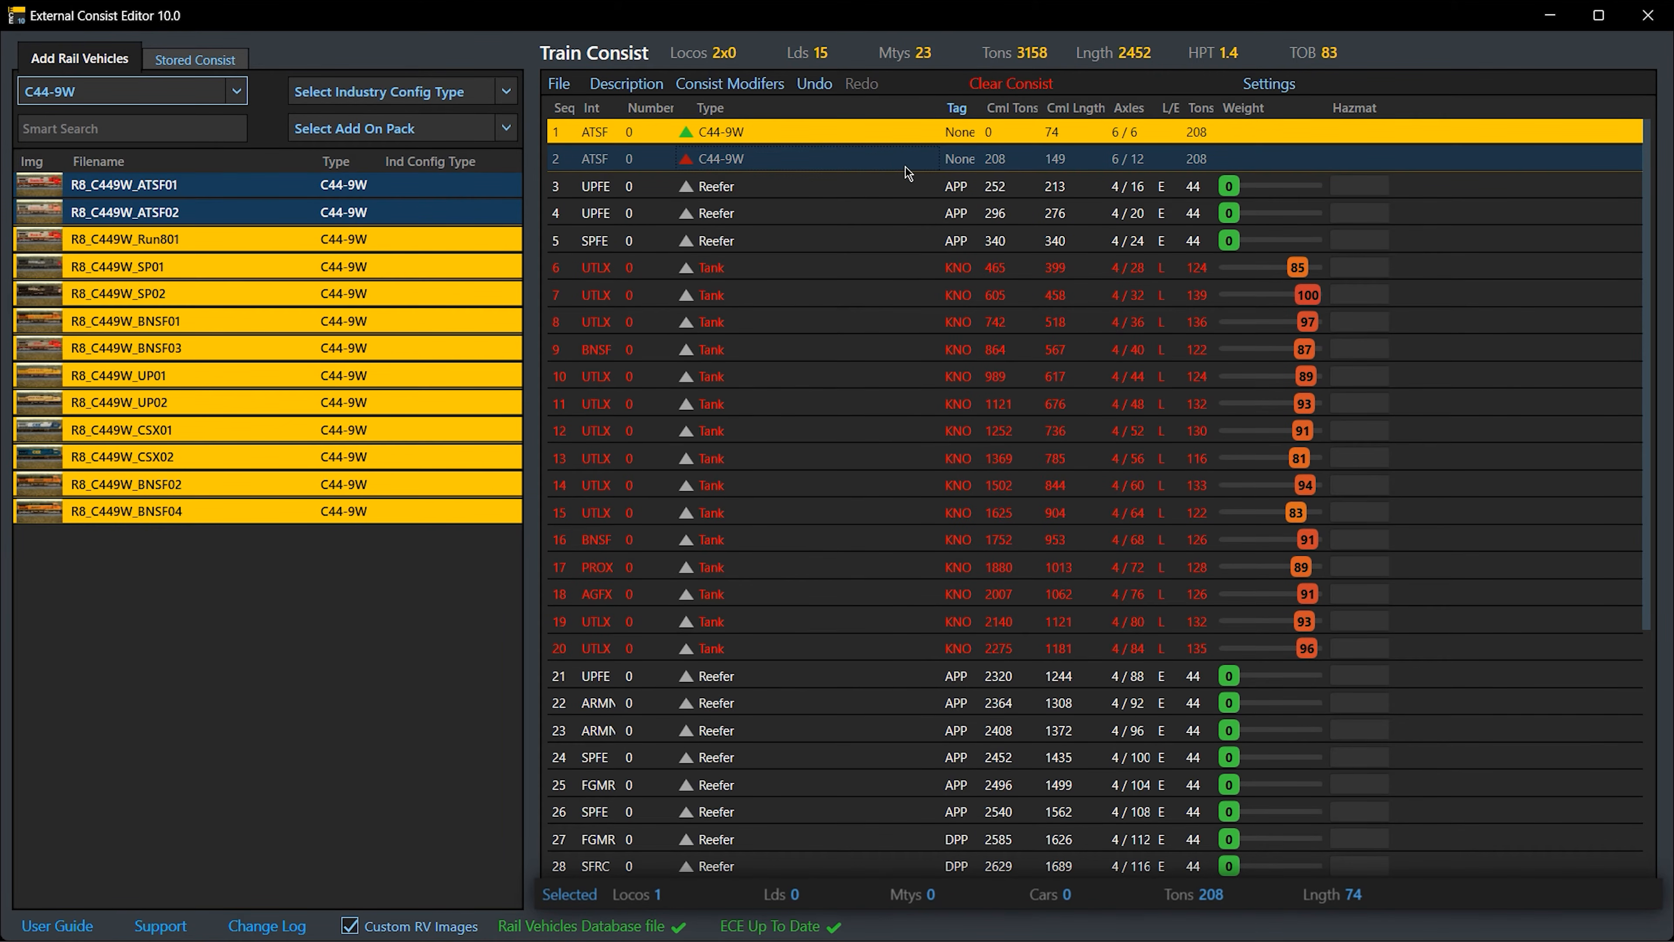
pyautogui.click(1266, 84)
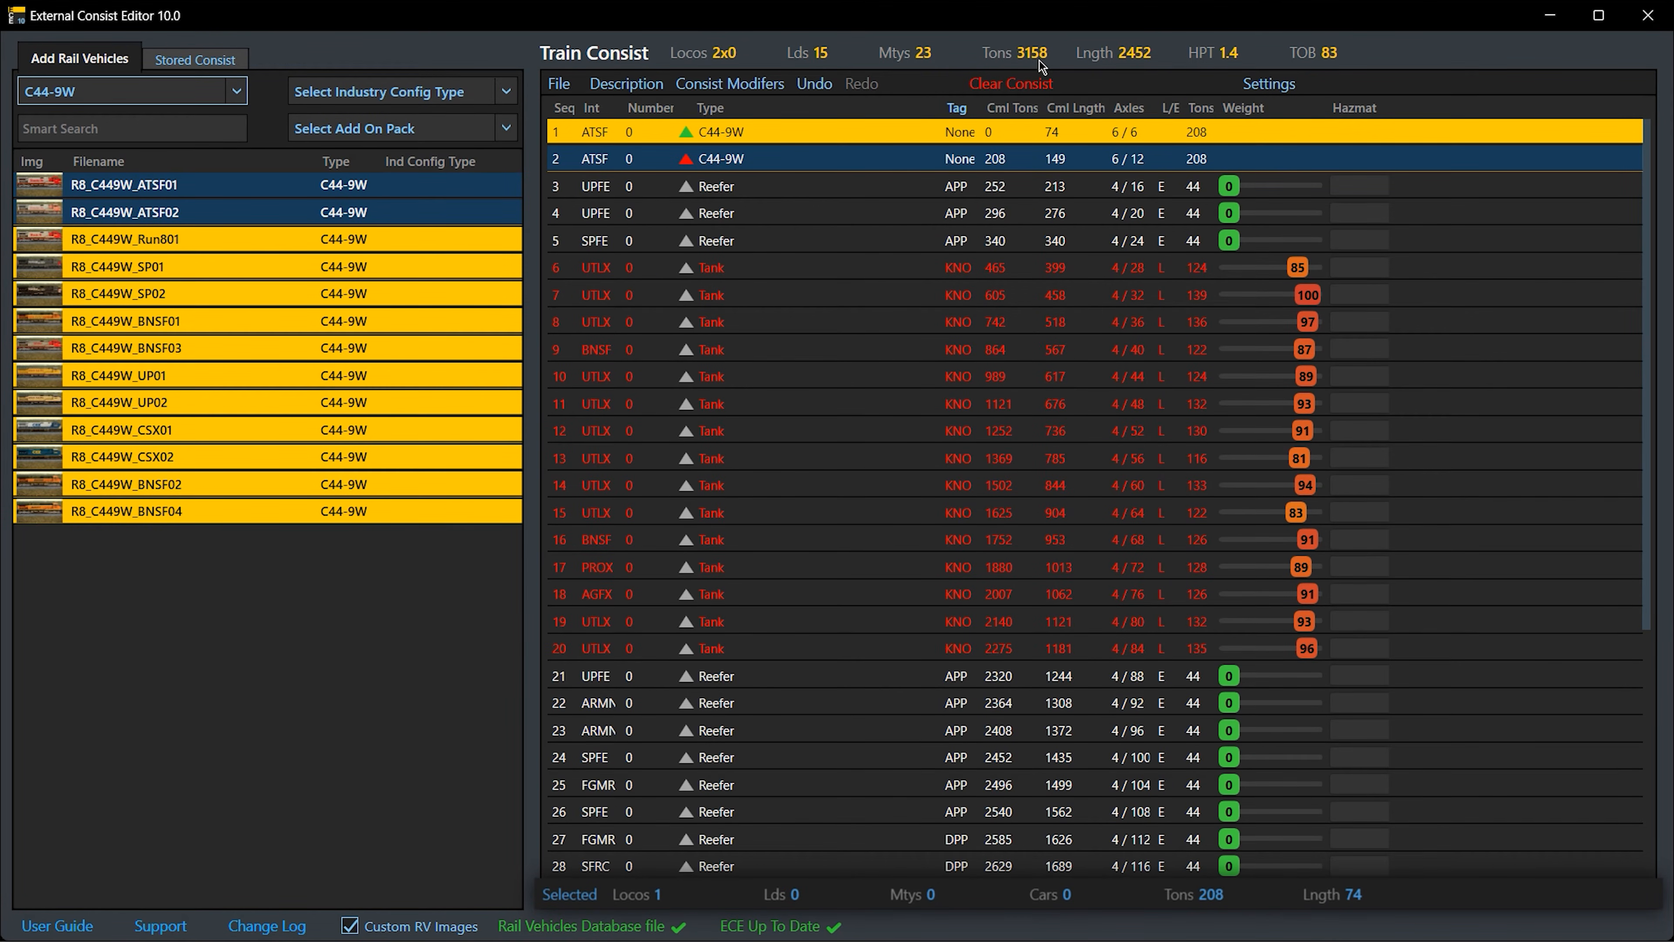
pyautogui.doubleClick(783, 170)
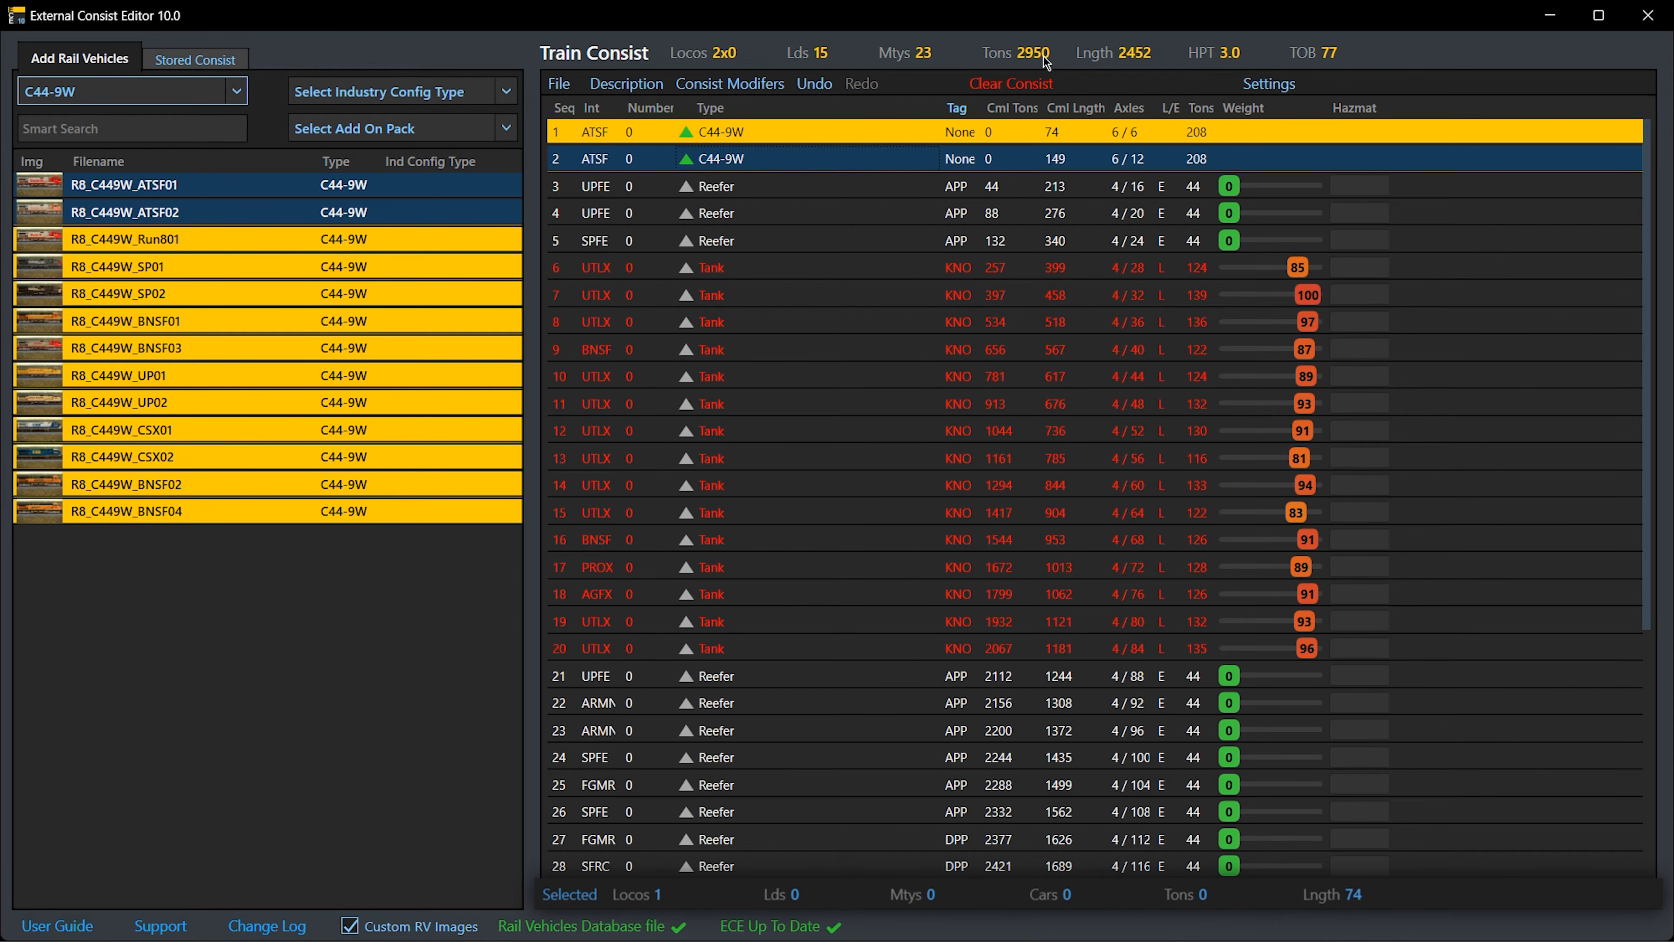
pyautogui.doubleClick(810, 162)
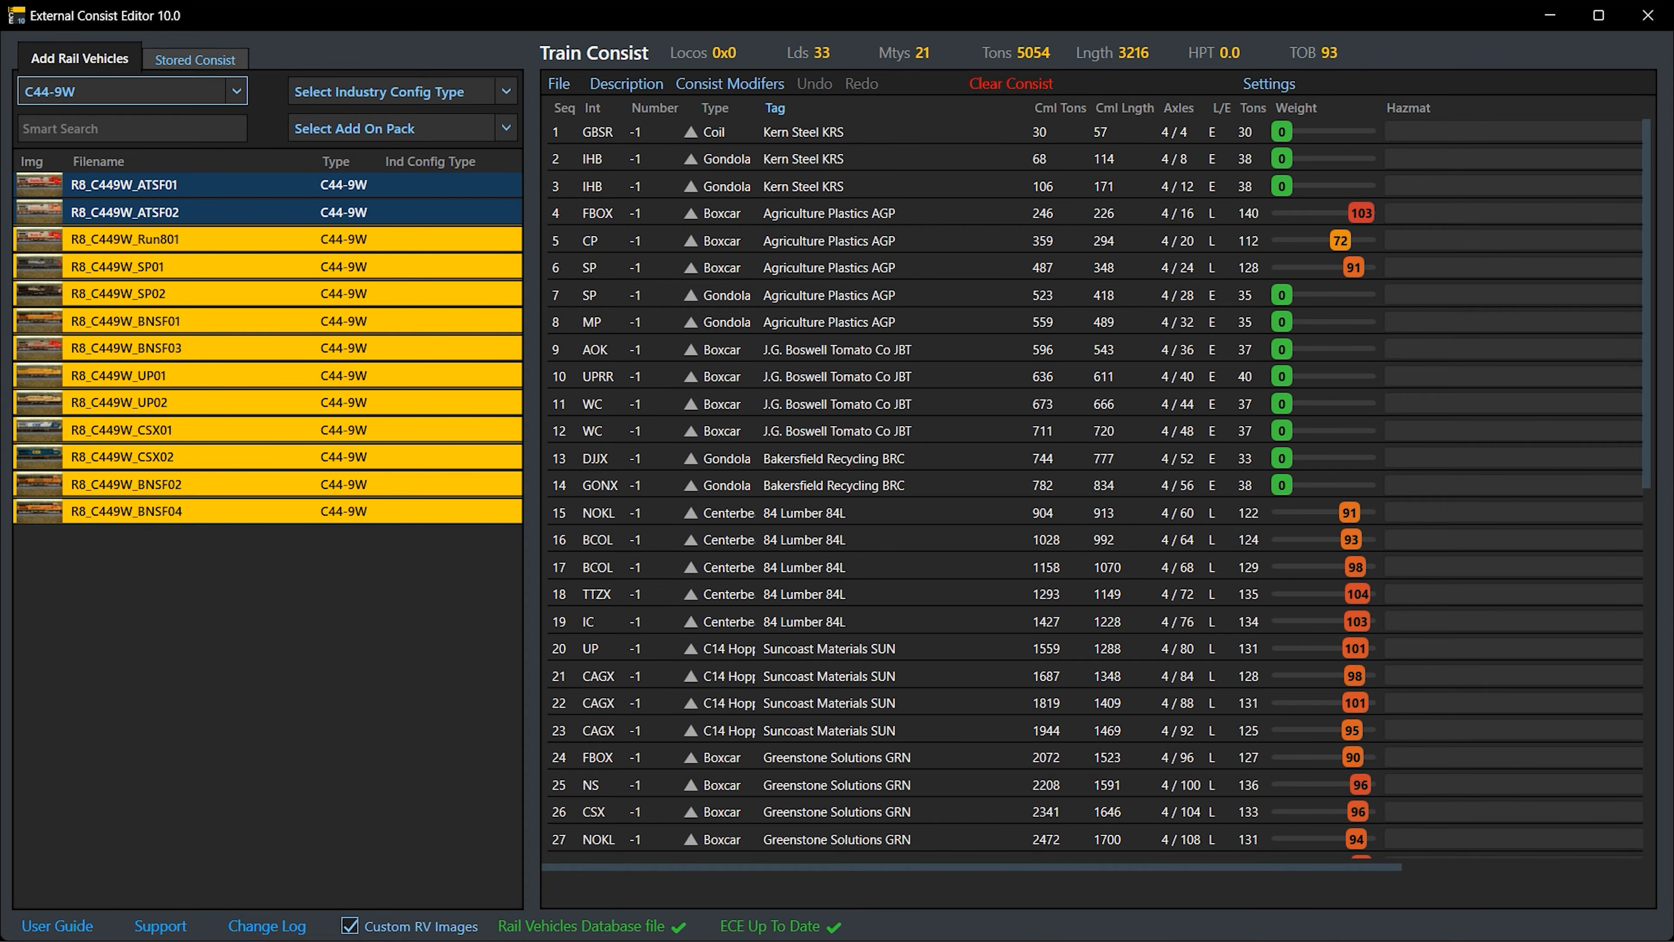
# Open and close the first car's Tag for editing, and select the non-adjacent cars 1, 6, 9 and 11 together
pyautogui.doubleClick(830, 133)
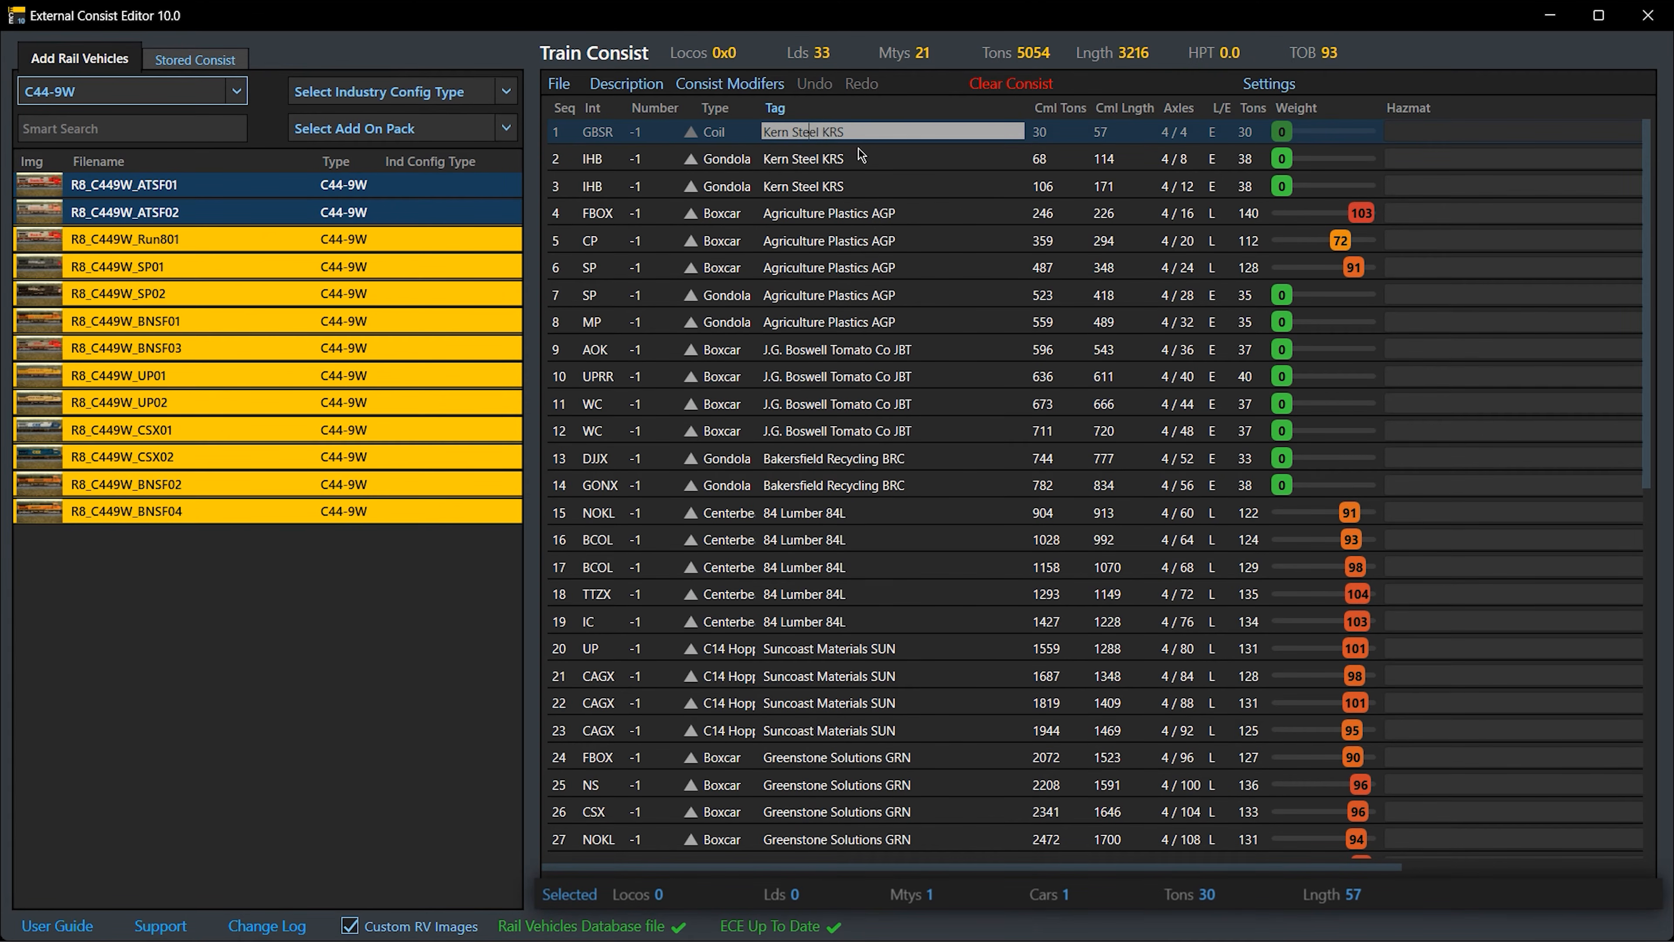
pyautogui.press('Return')
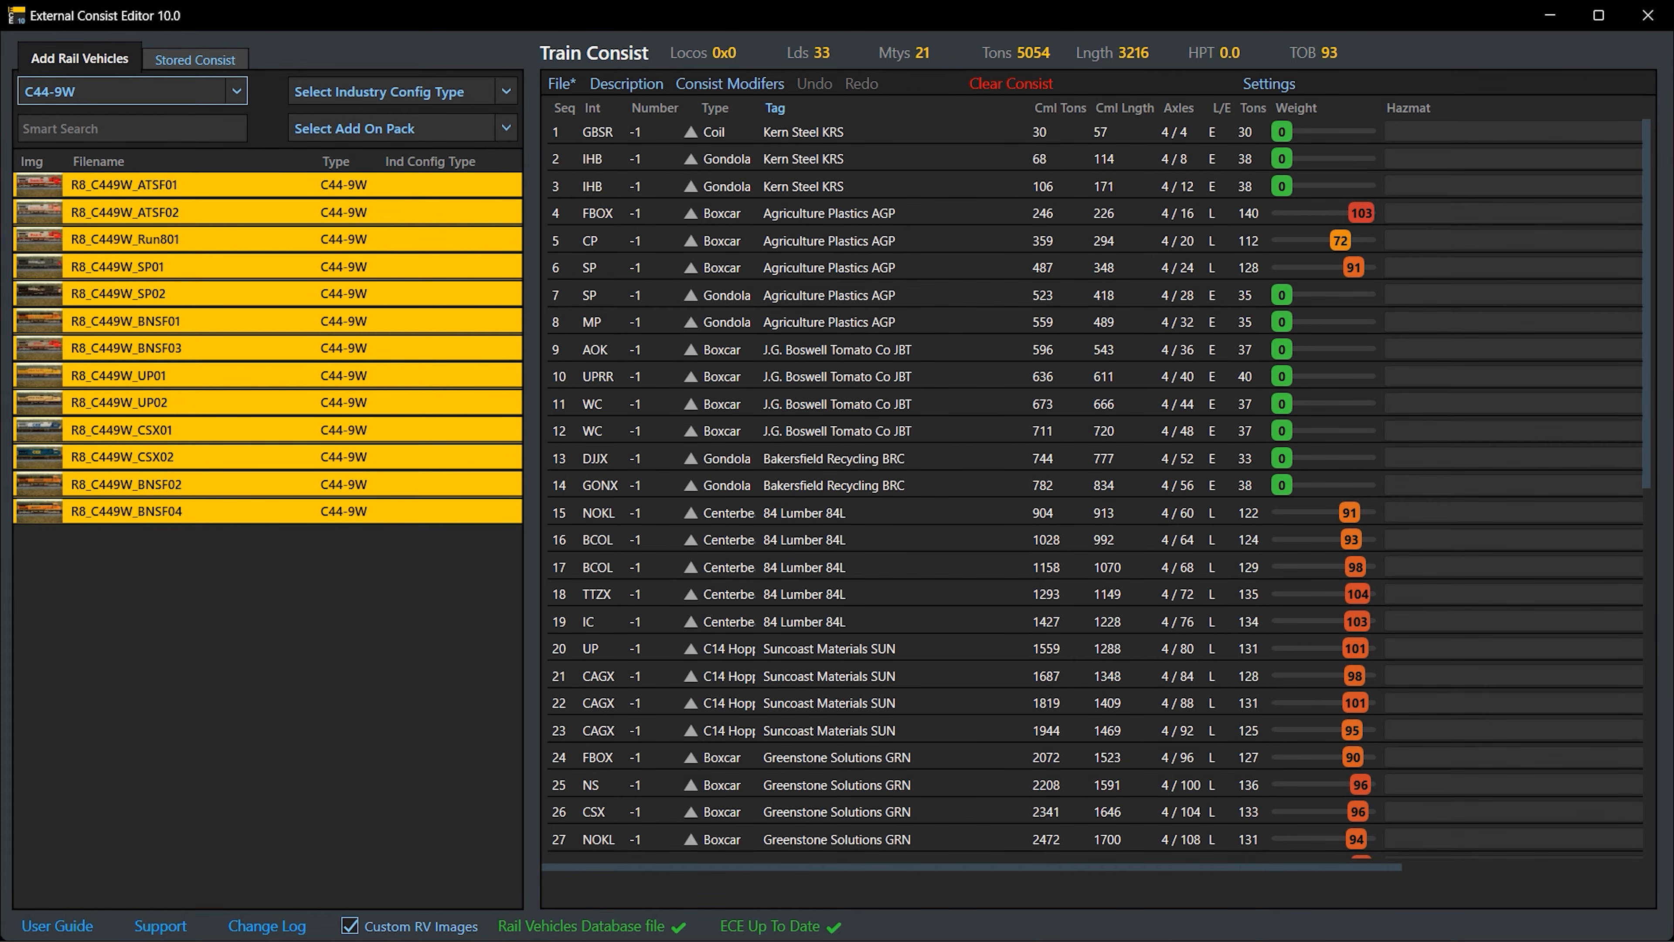
pyautogui.click(903, 132)
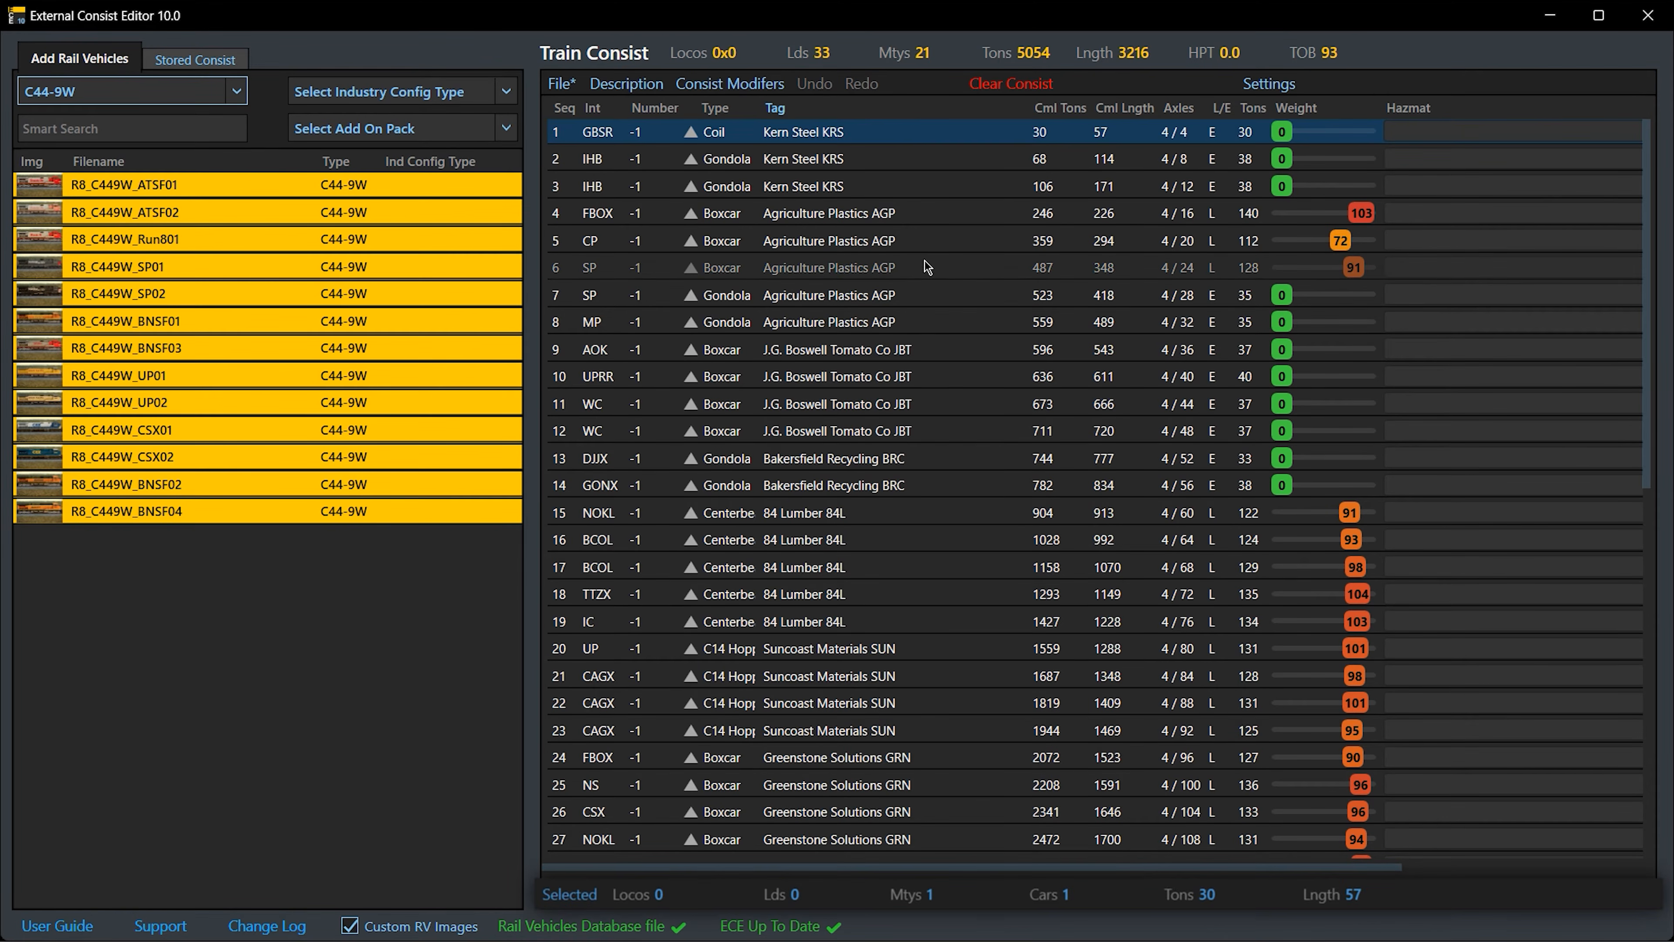
pyautogui.keyDown('ctrl'); pyautogui.click(925, 266); pyautogui.keyUp('ctrl')
pyautogui.keyDown('ctrl'); pyautogui.click(916, 407); pyautogui.keyUp('ctrl')
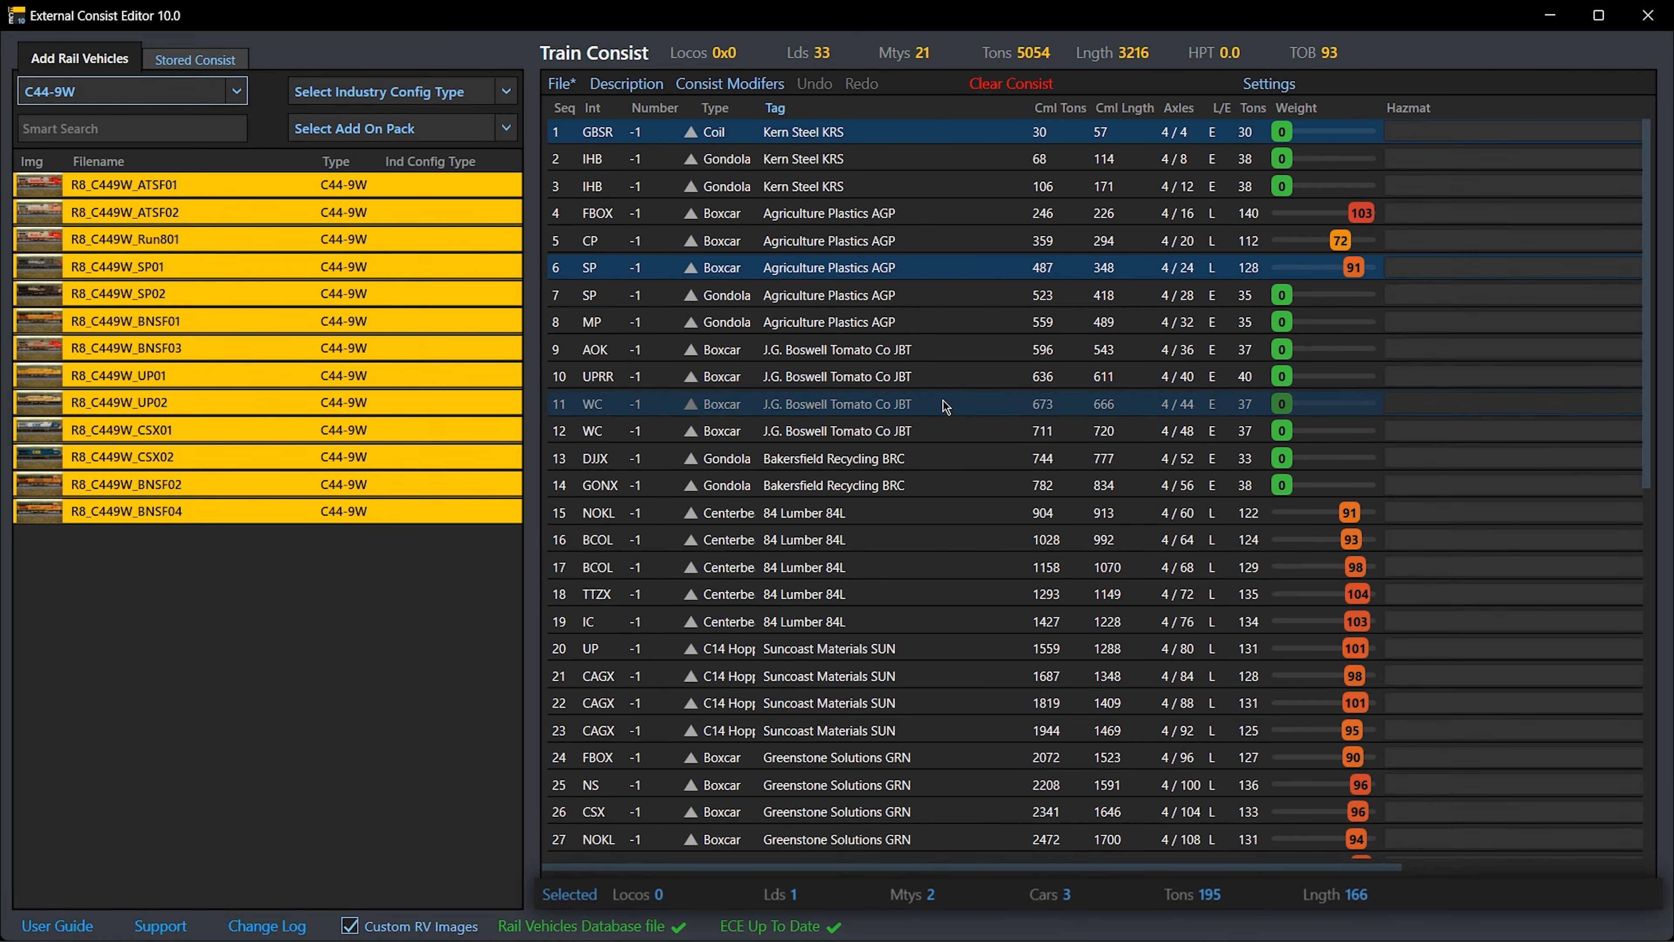
pyautogui.keyDown('ctrl'); pyautogui.click(940, 353); pyautogui.keyUp('ctrl')
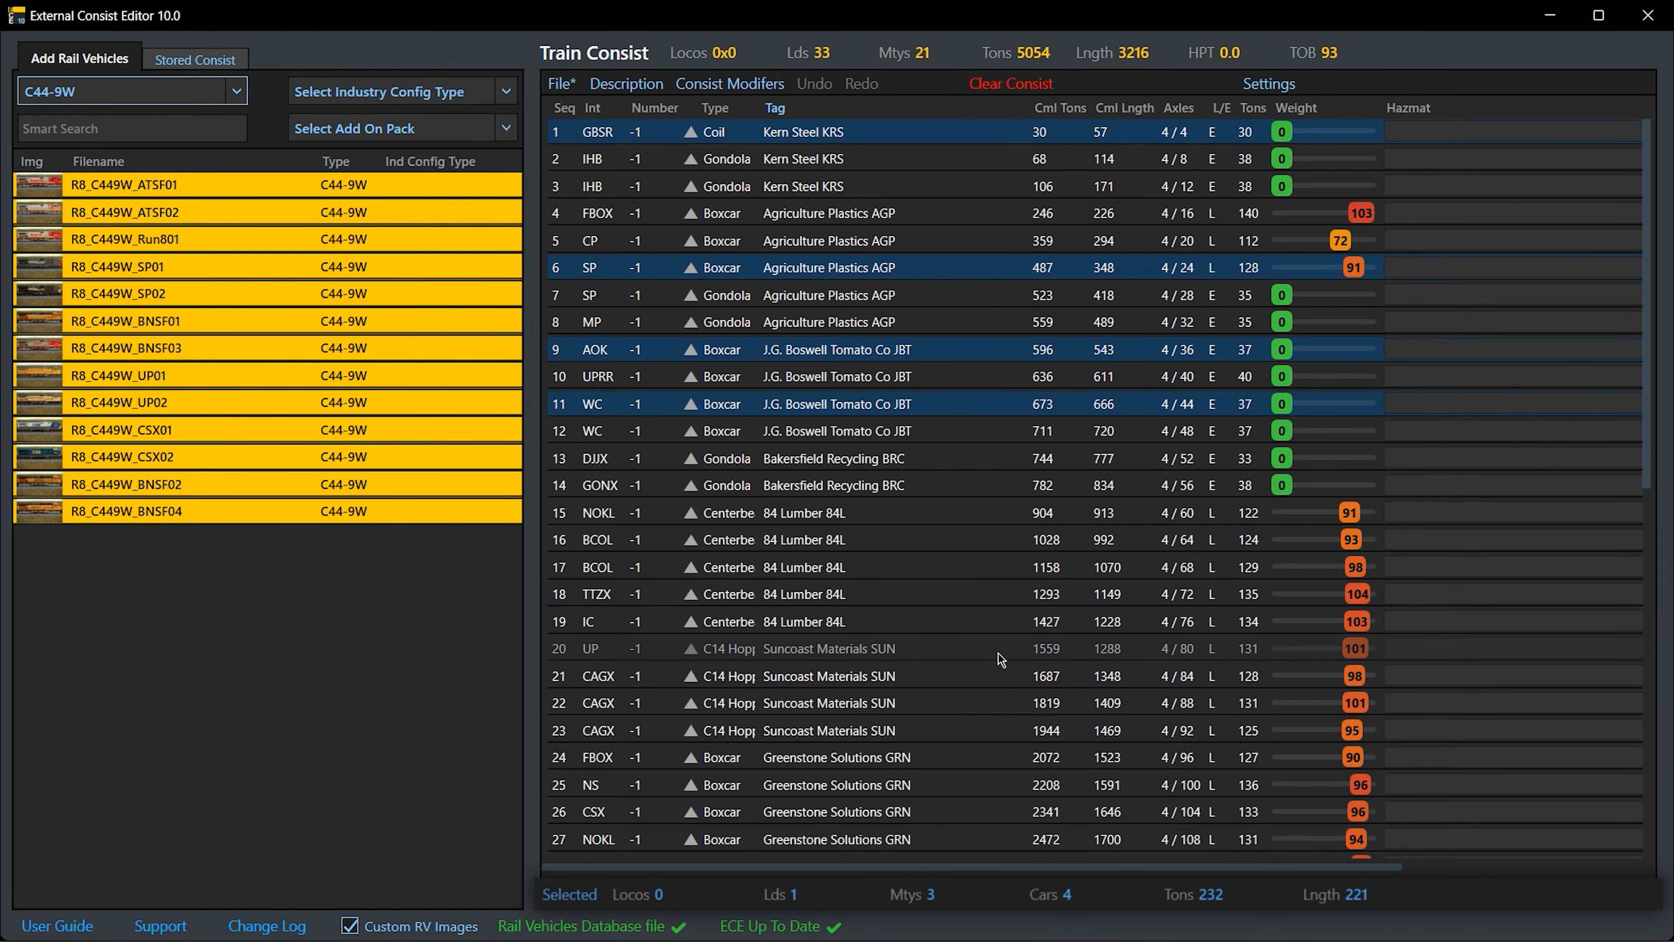
# Select the first three Kern Steel KRS cars as a range, and try selecting the second and third cars individually
pyautogui.click(915, 136)
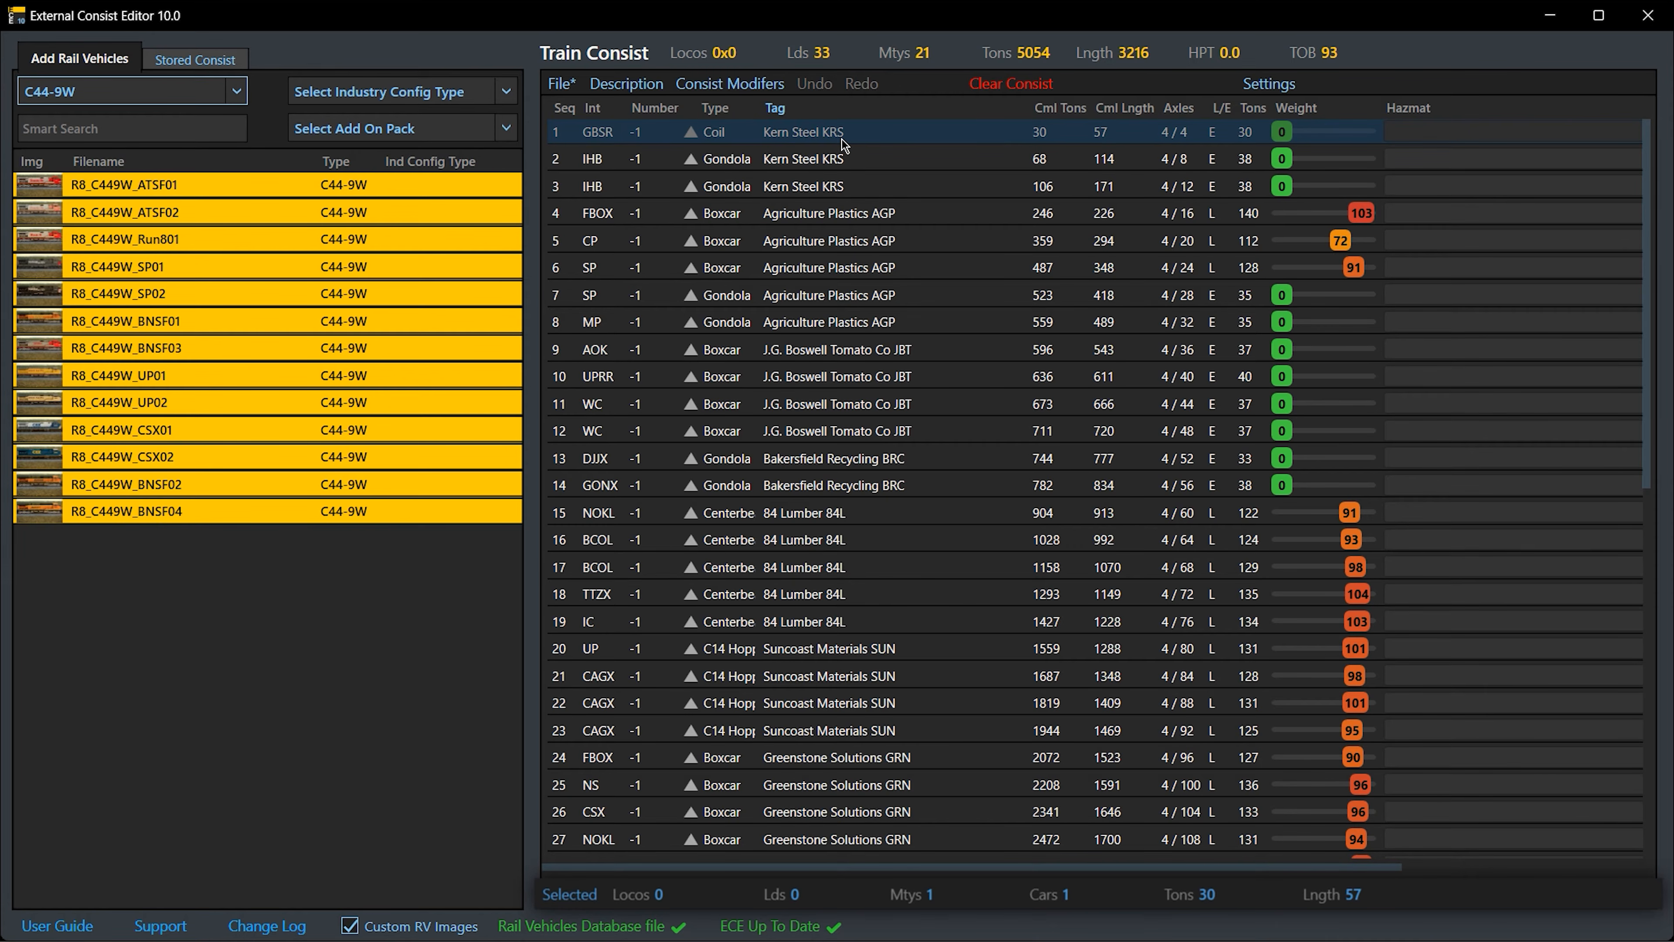
pyautogui.keyDown('shift'); pyautogui.click(924, 191); pyautogui.keyUp('shift')
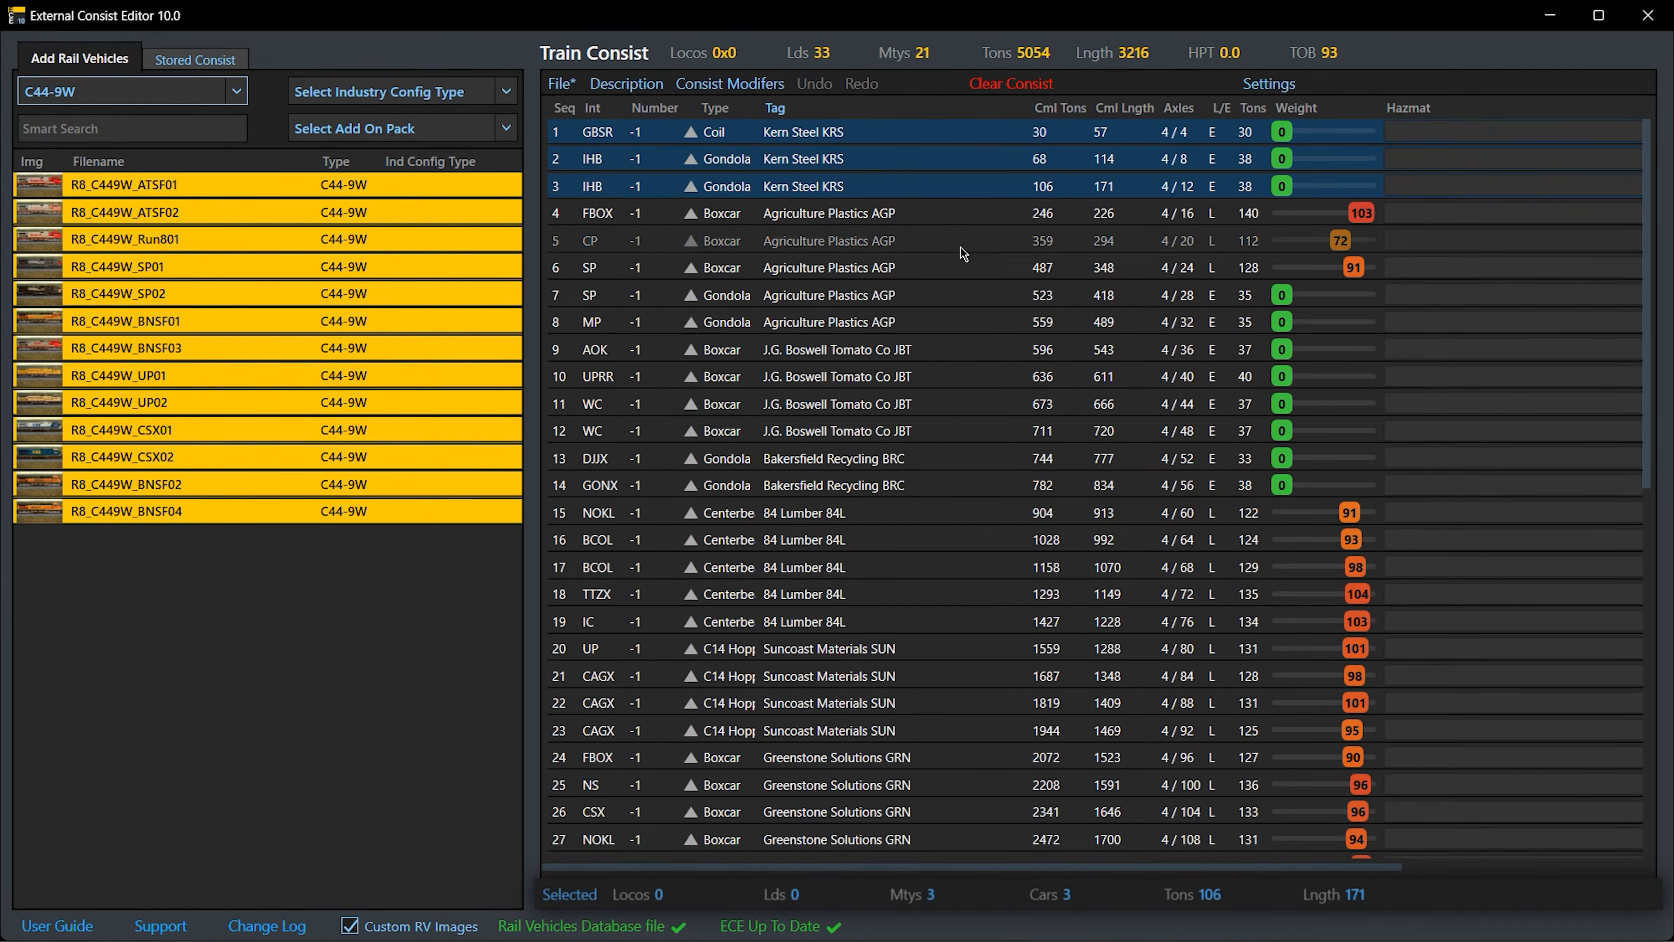
pyautogui.click(912, 139)
pyautogui.keyDown('shift'); pyautogui.click(920, 188); pyautogui.keyUp('shift')
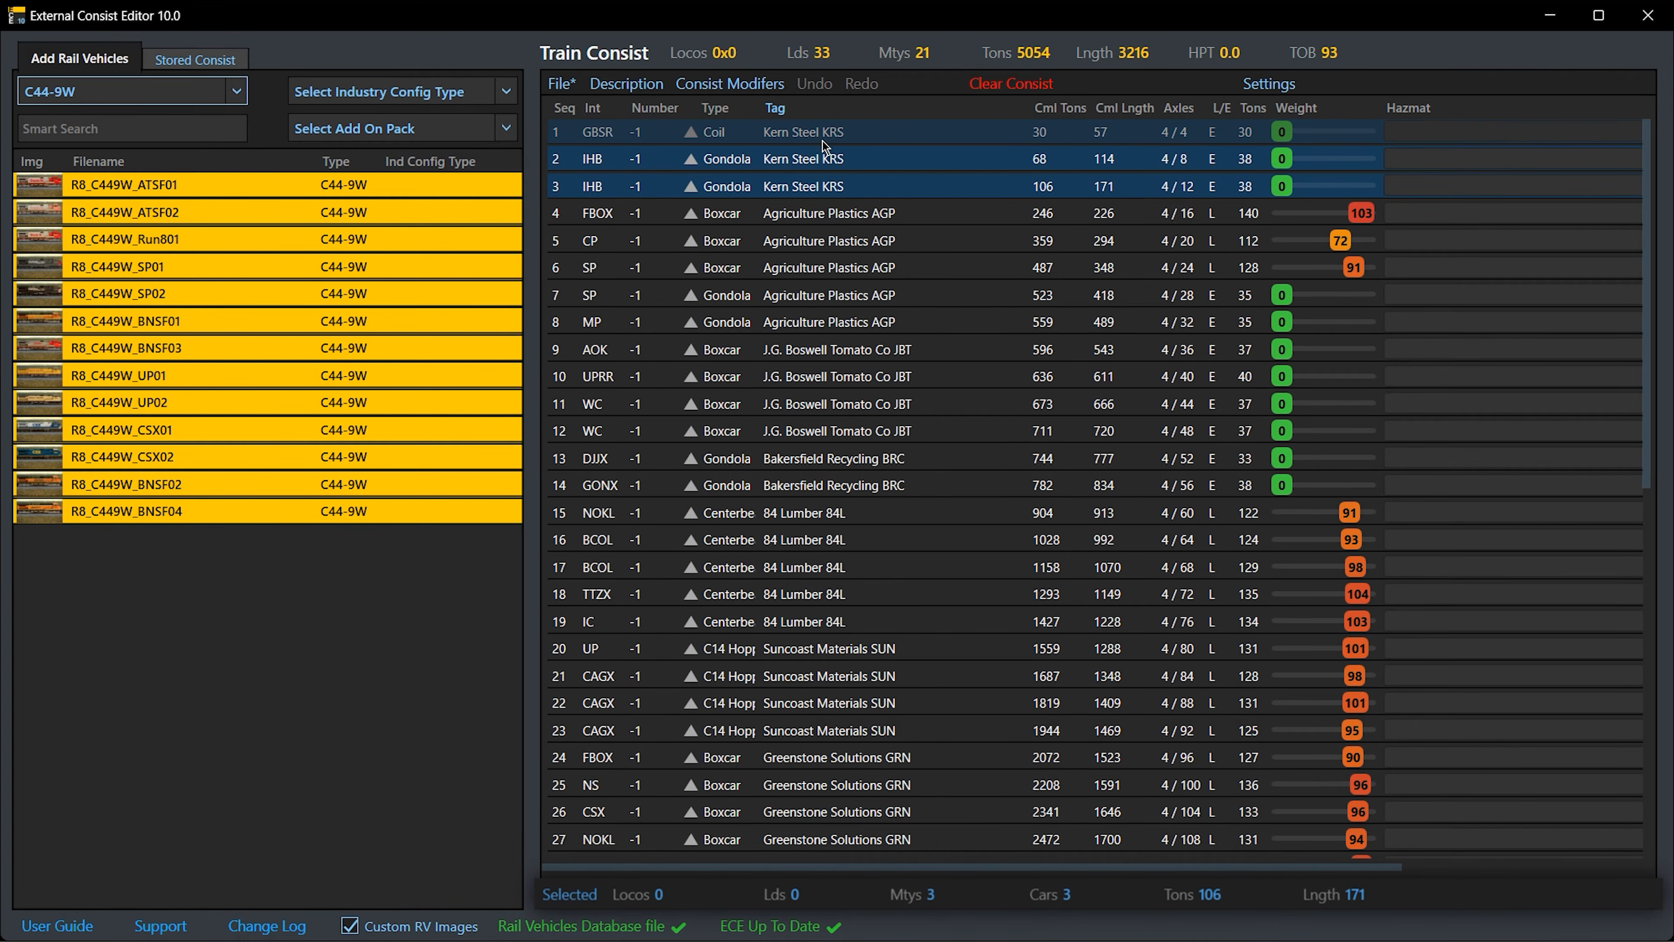
pyautogui.click(811, 161)
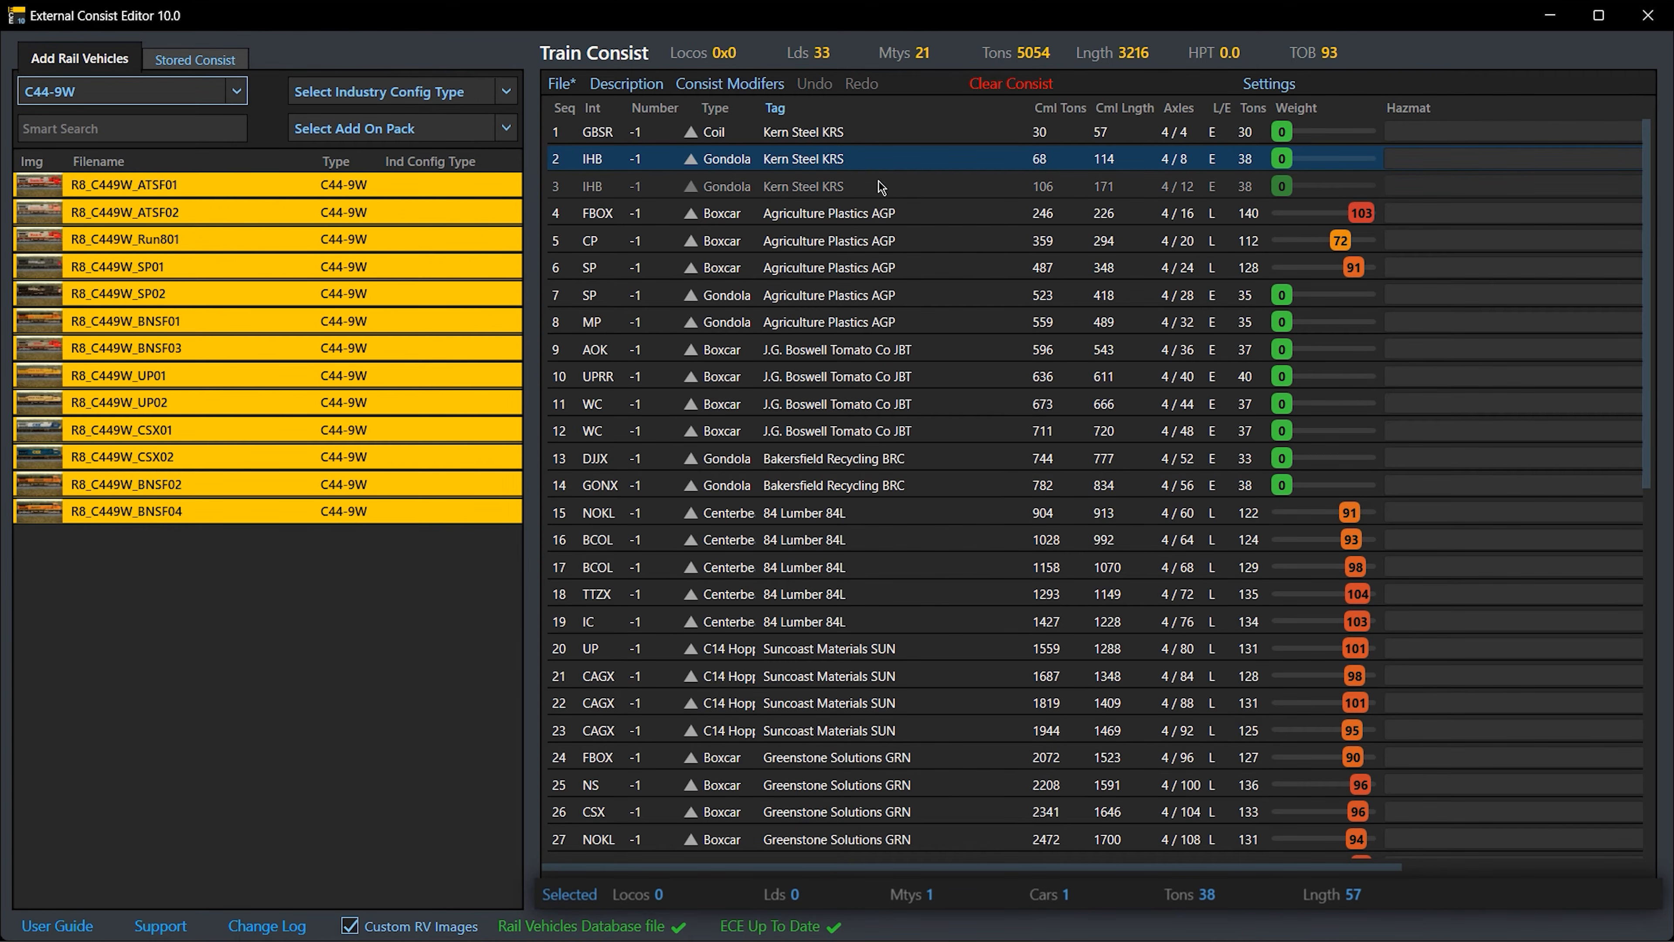
pyautogui.moveTo(847, 132); pyautogui.dragTo(822, 188)
pyautogui.click(821, 188)
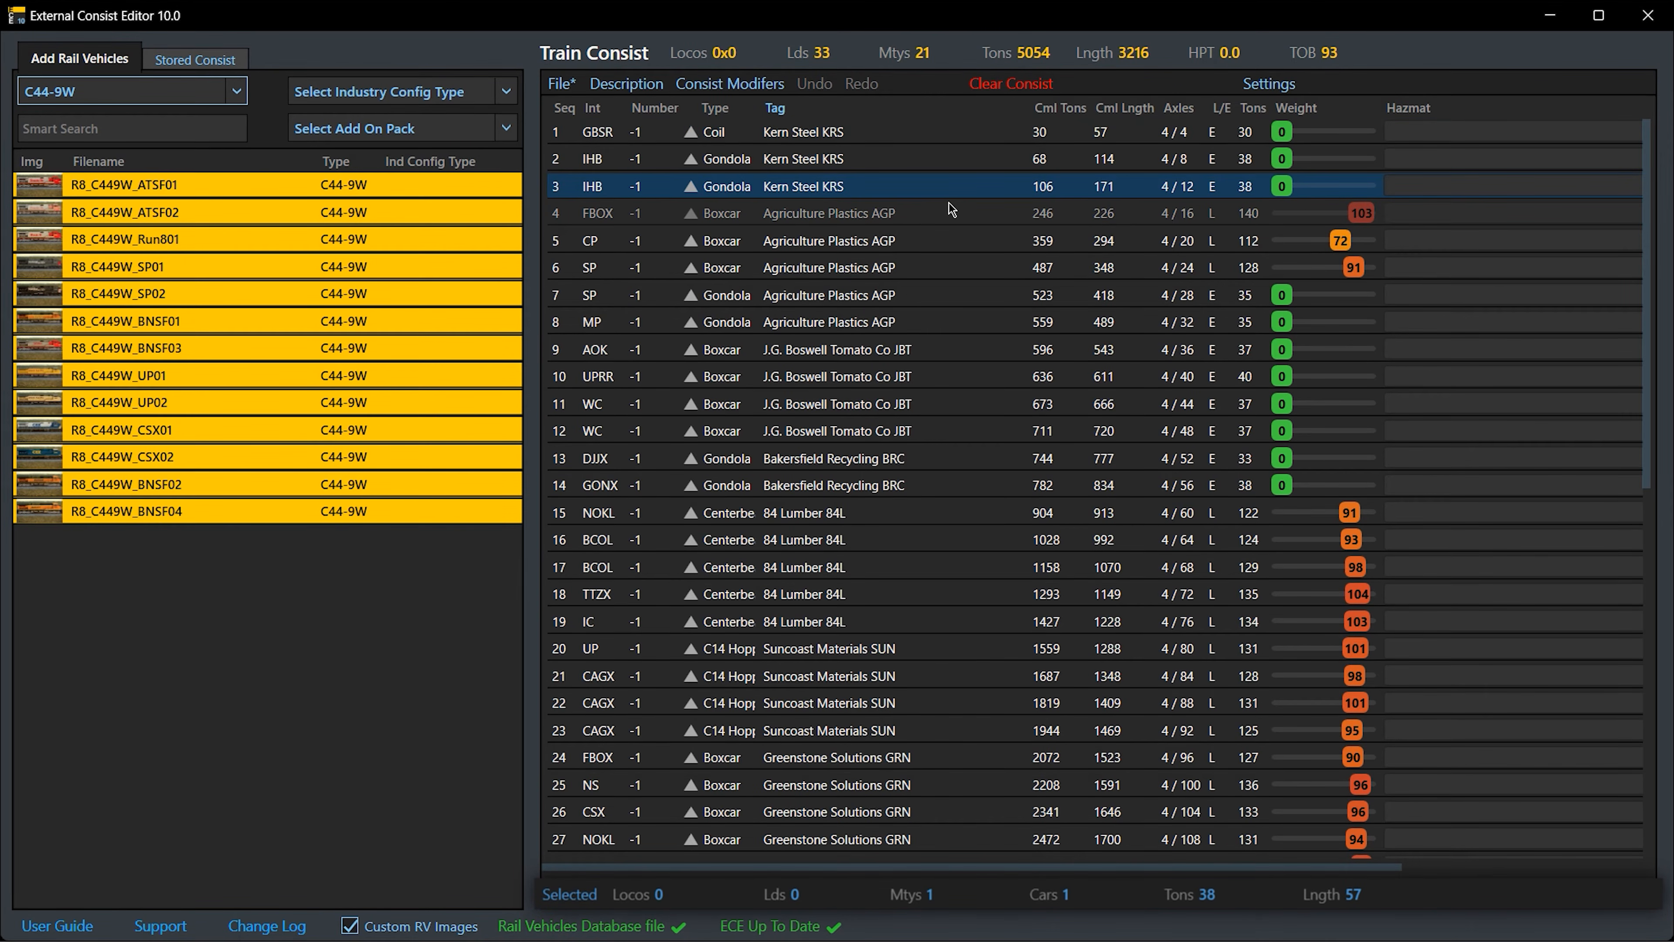
# Try to change the Tag of the first three cars together to New Tag
pyautogui.moveTo(927, 130); pyautogui.dragTo(923, 195)
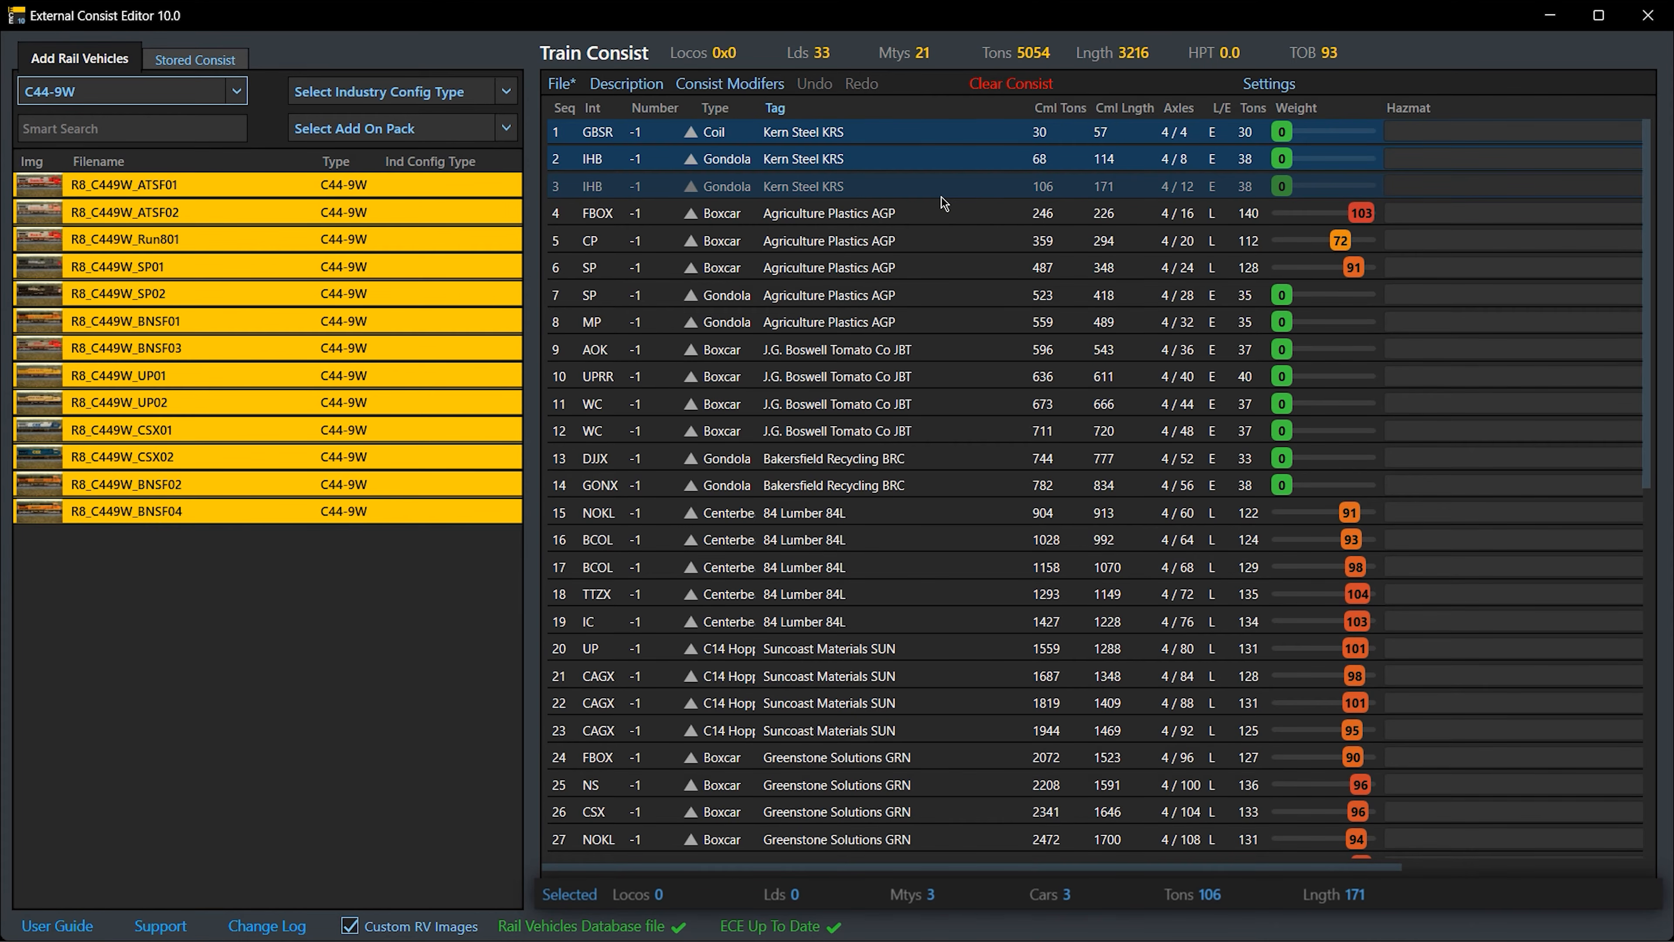
pyautogui.write('Ne')
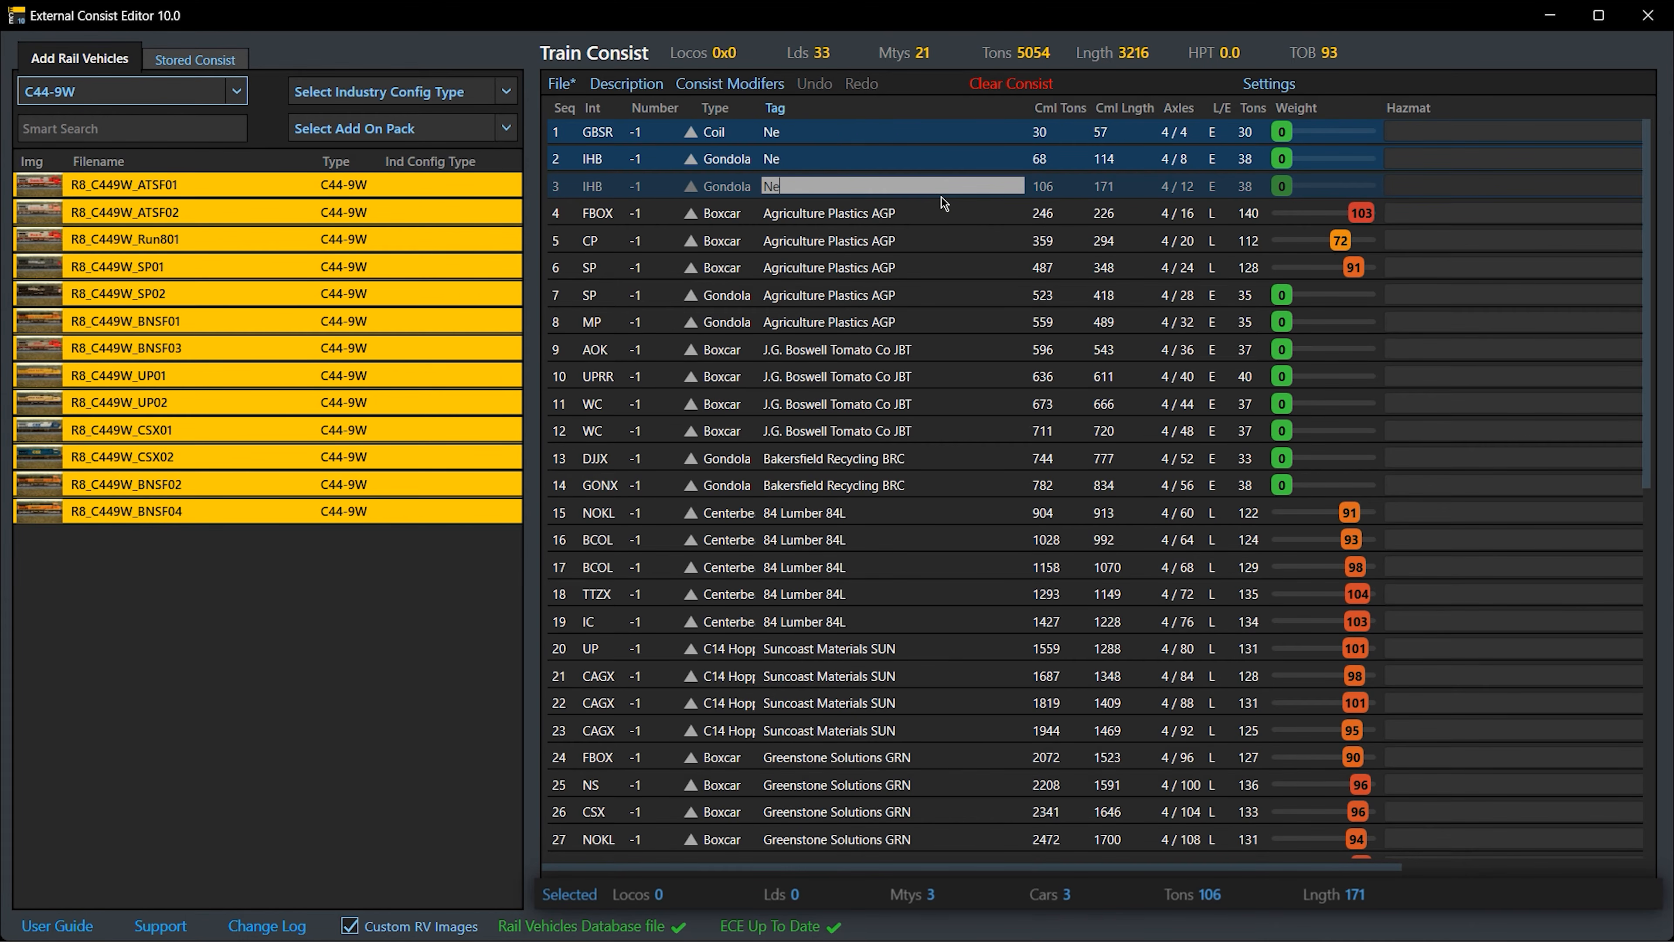
pyautogui.write('w Tag')
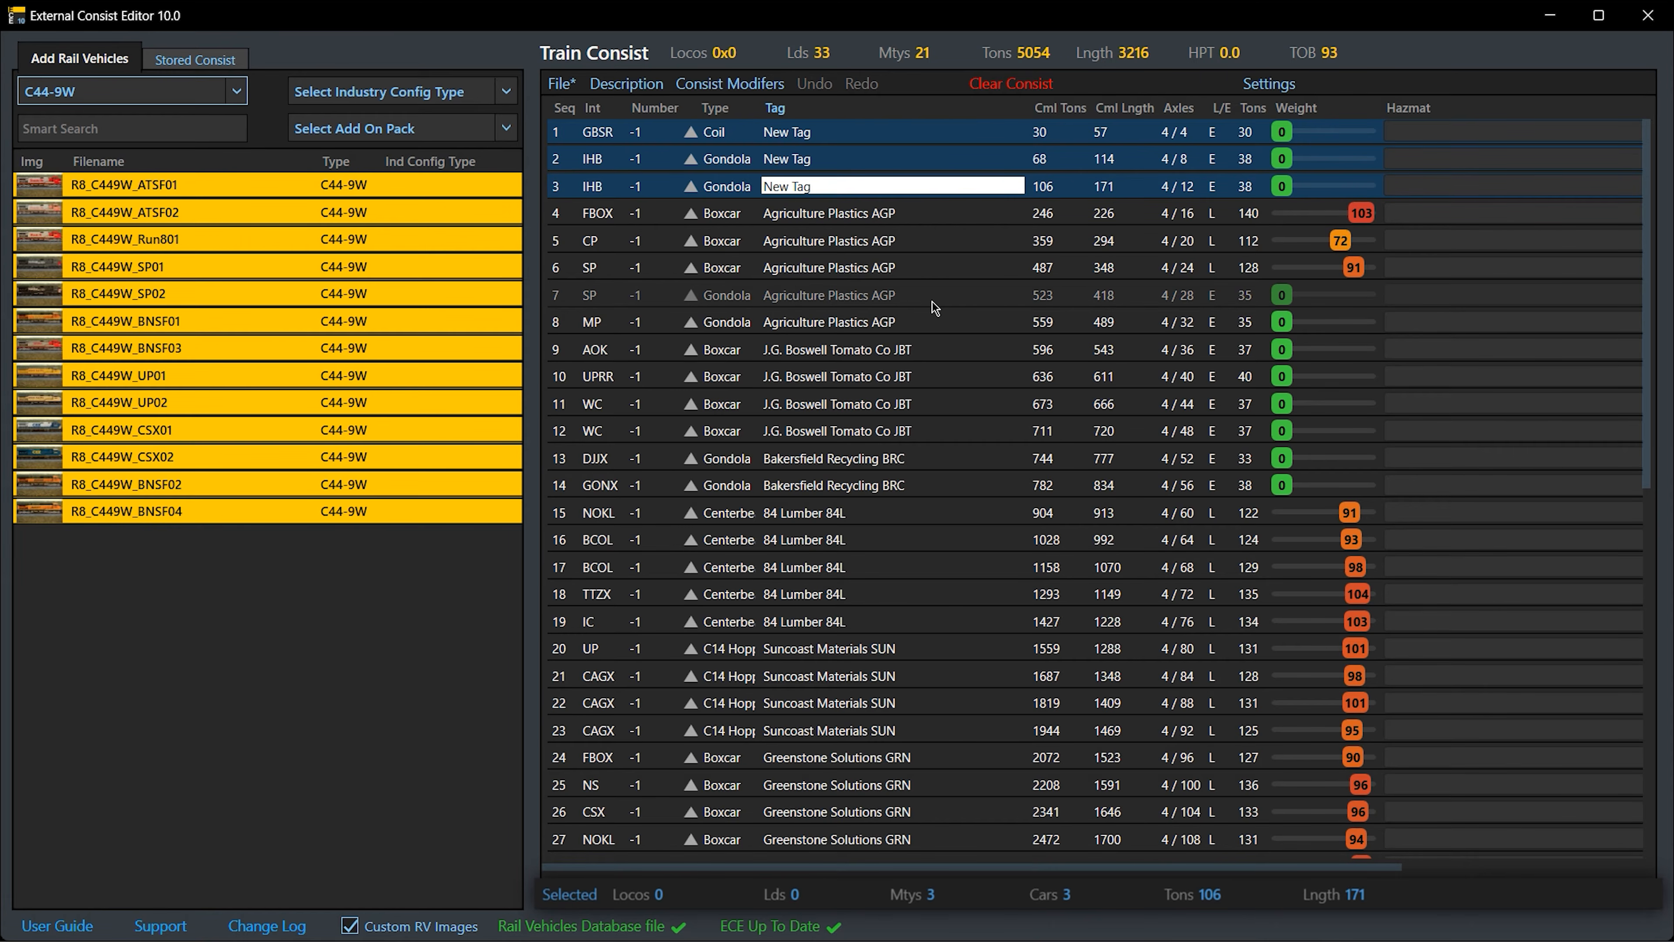
pyautogui.press('Return')
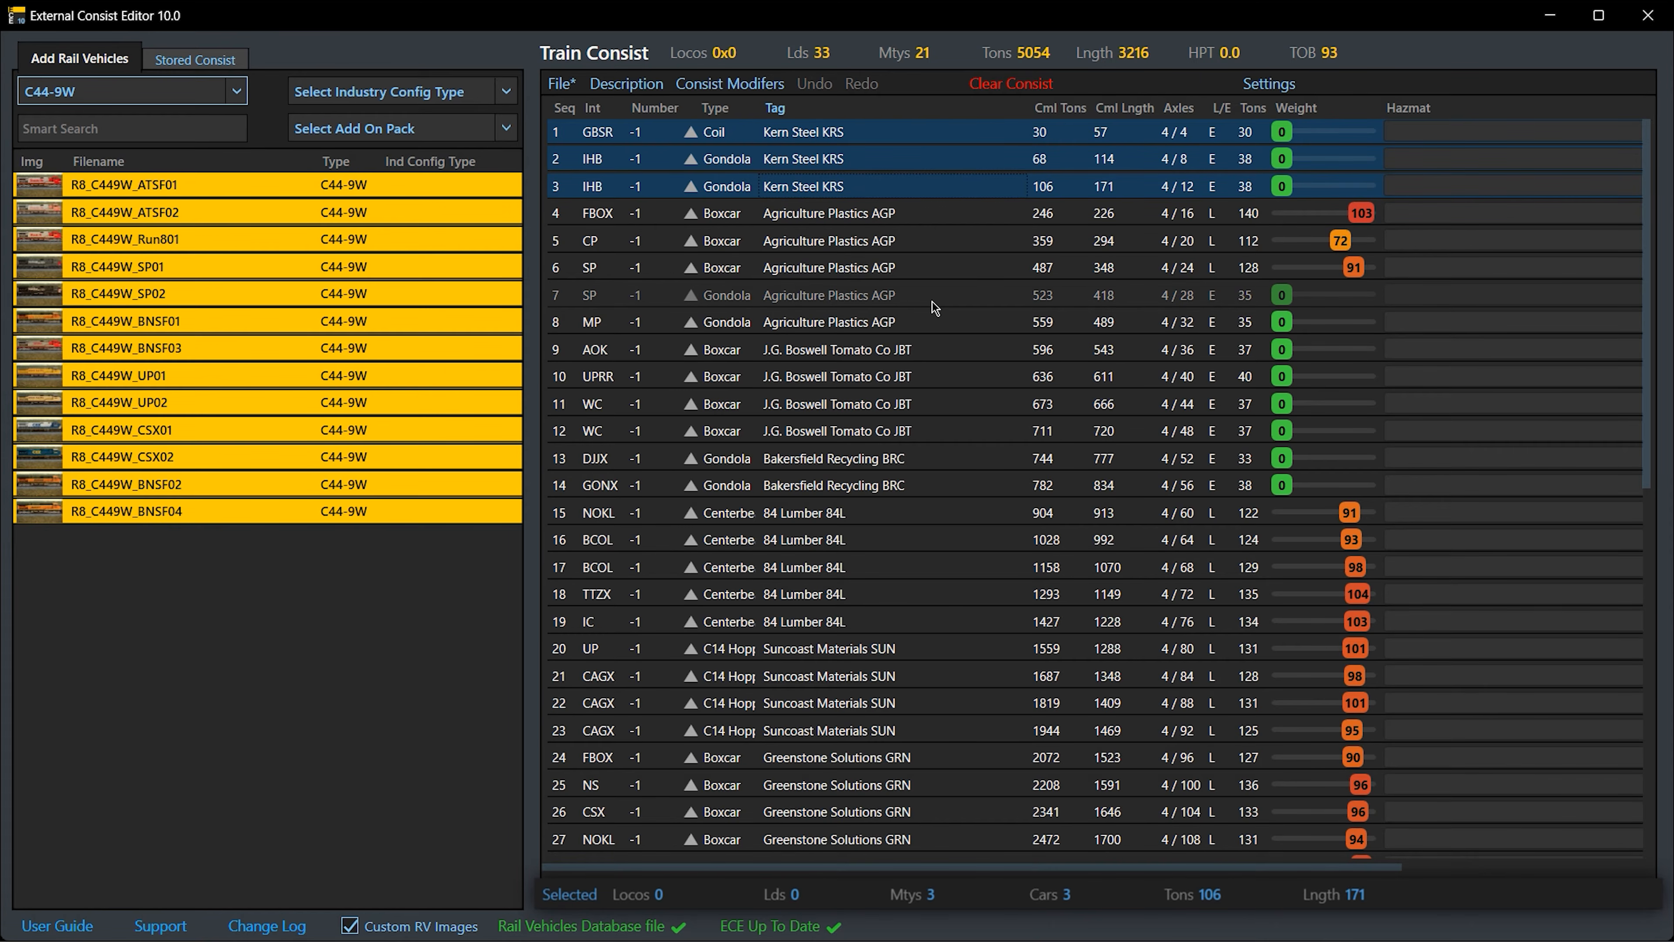
# Set the Tag of the three Kern Steel cars at the head of the consist to New Tag
pyautogui.moveTo(917, 165); pyautogui.dragTo(914, 194)
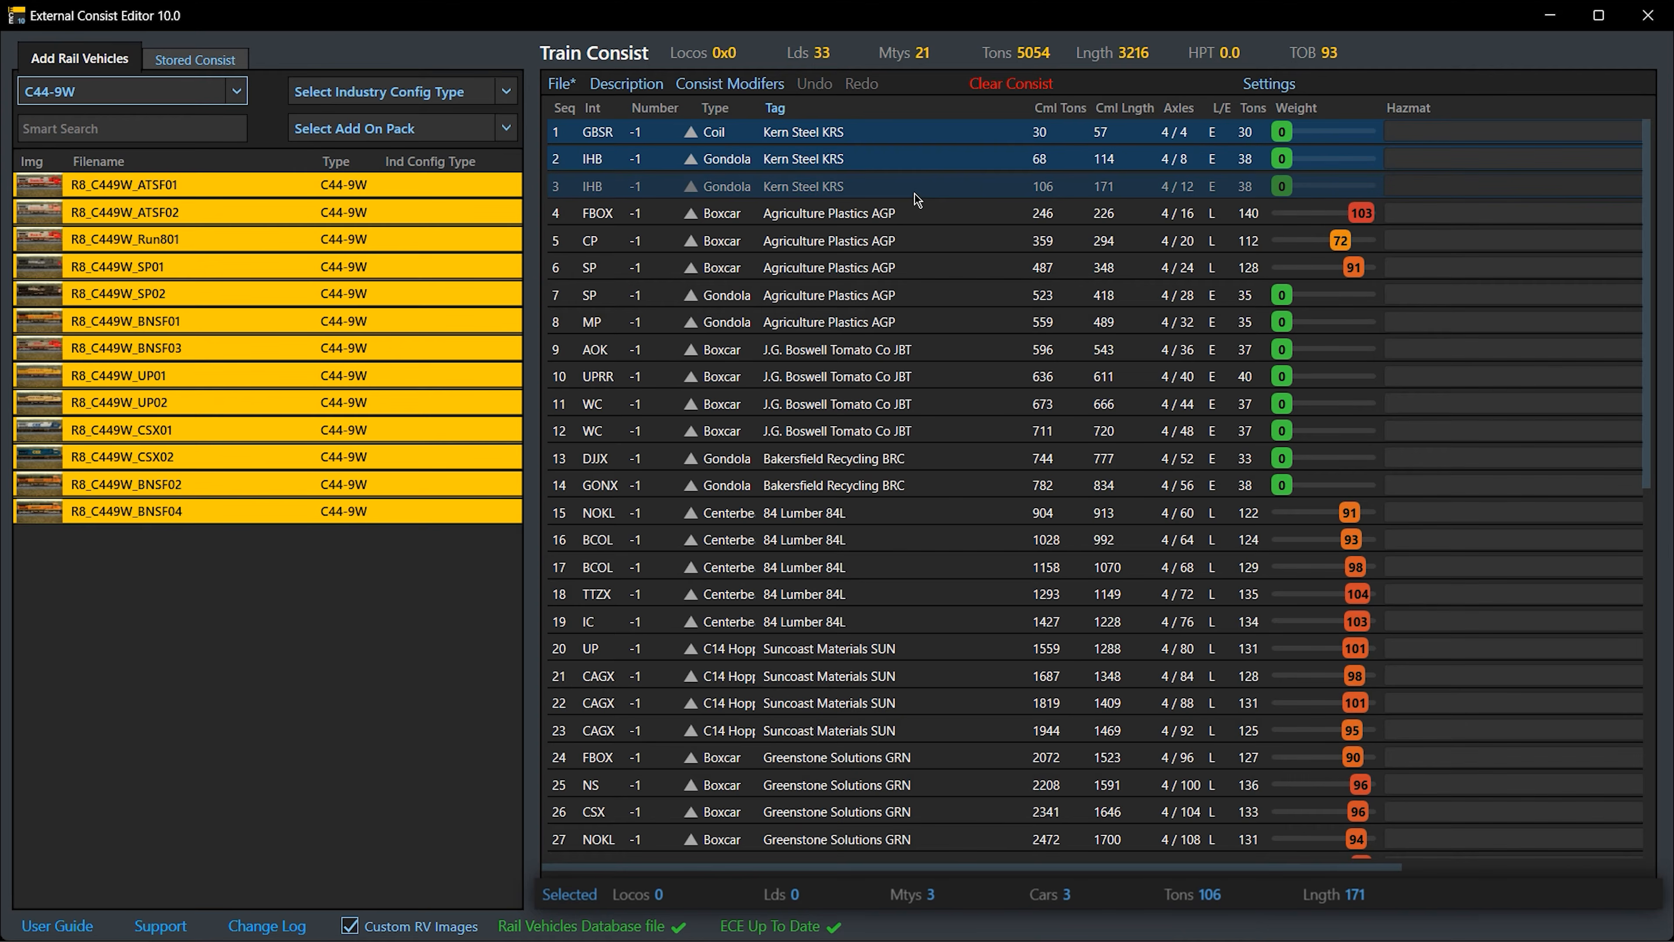
pyautogui.write('New Tag')
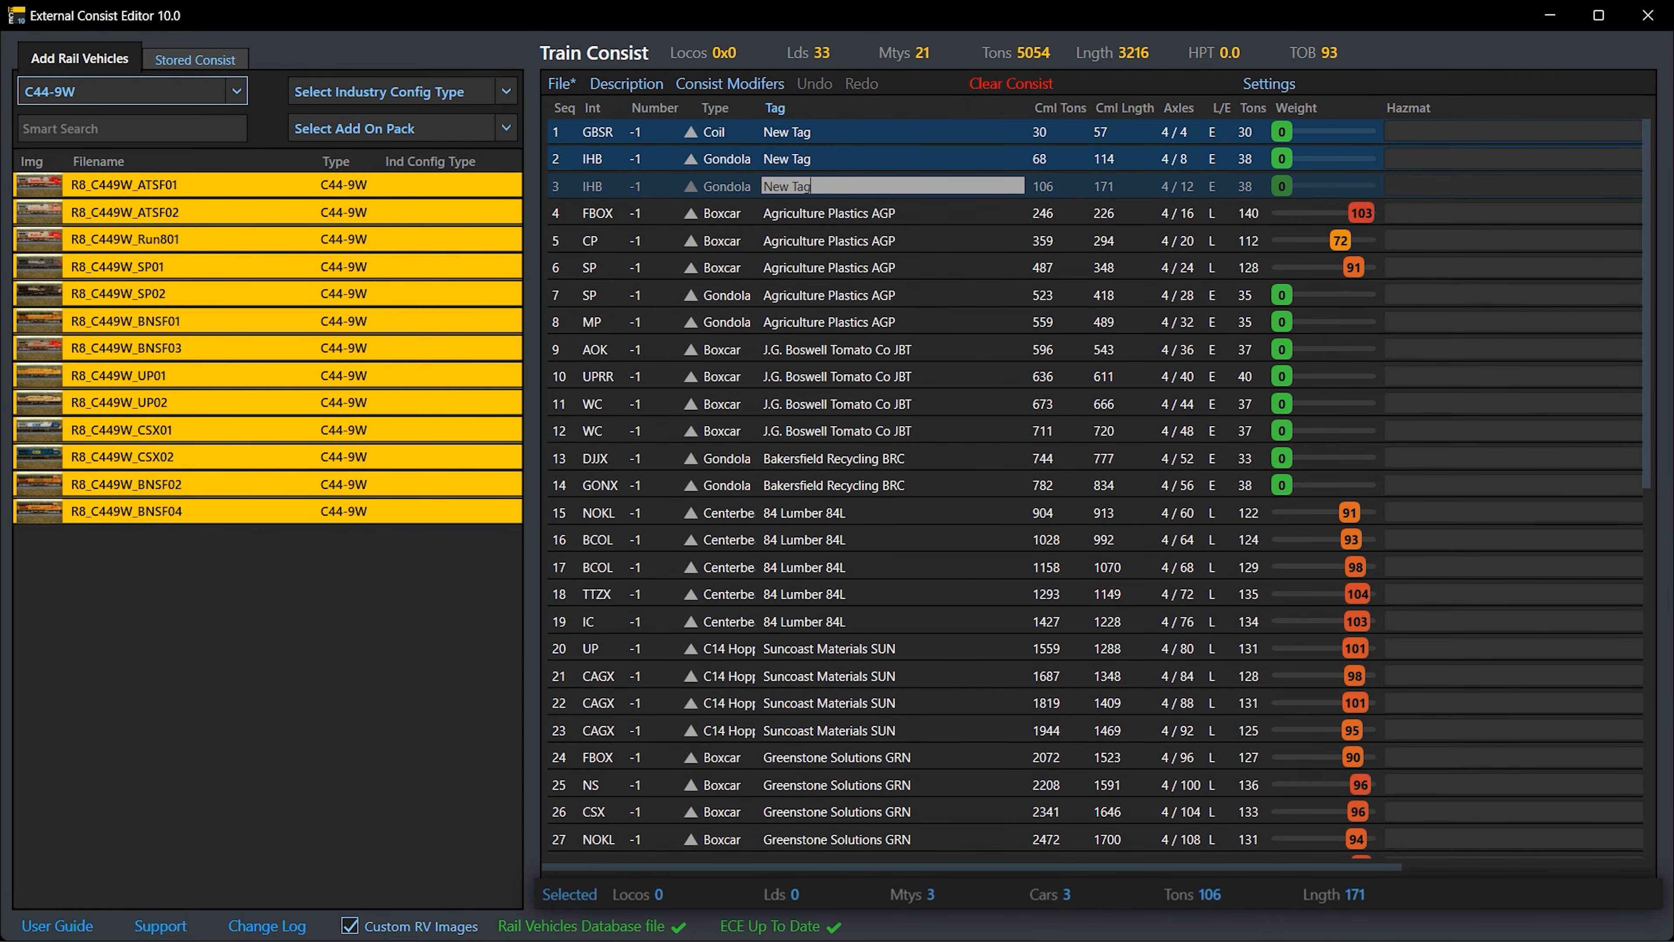
pyautogui.press('Return')
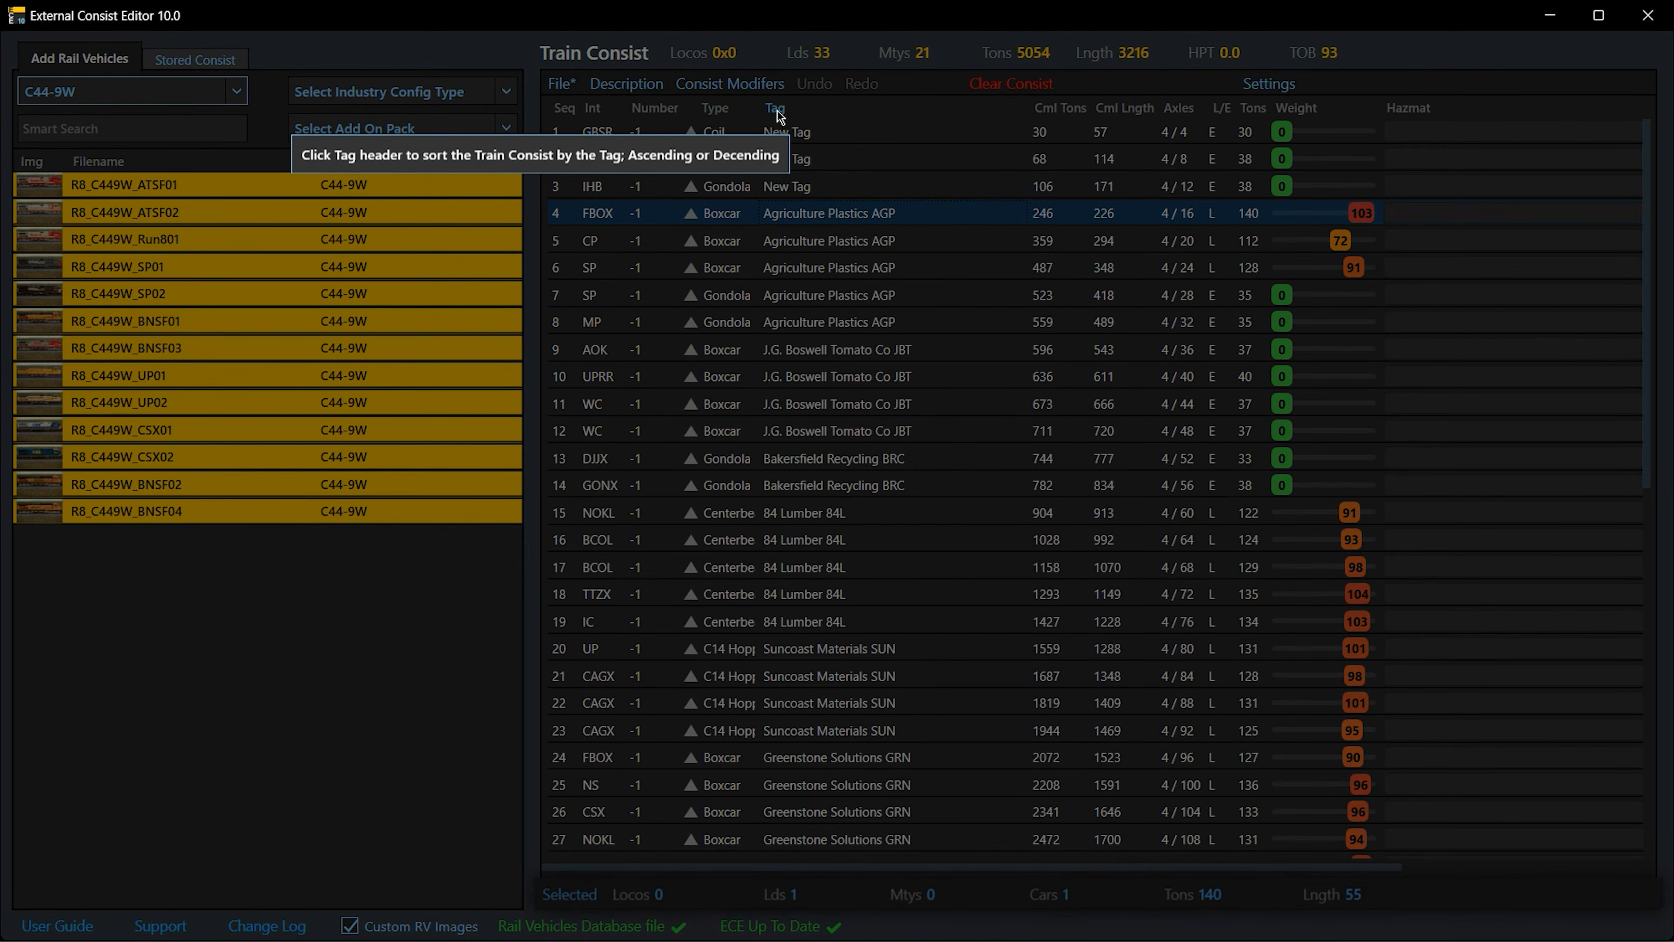
# Sort the train consist by Tag in ascending and in descending order, looking through the whole list each time
pyautogui.click(777, 112)
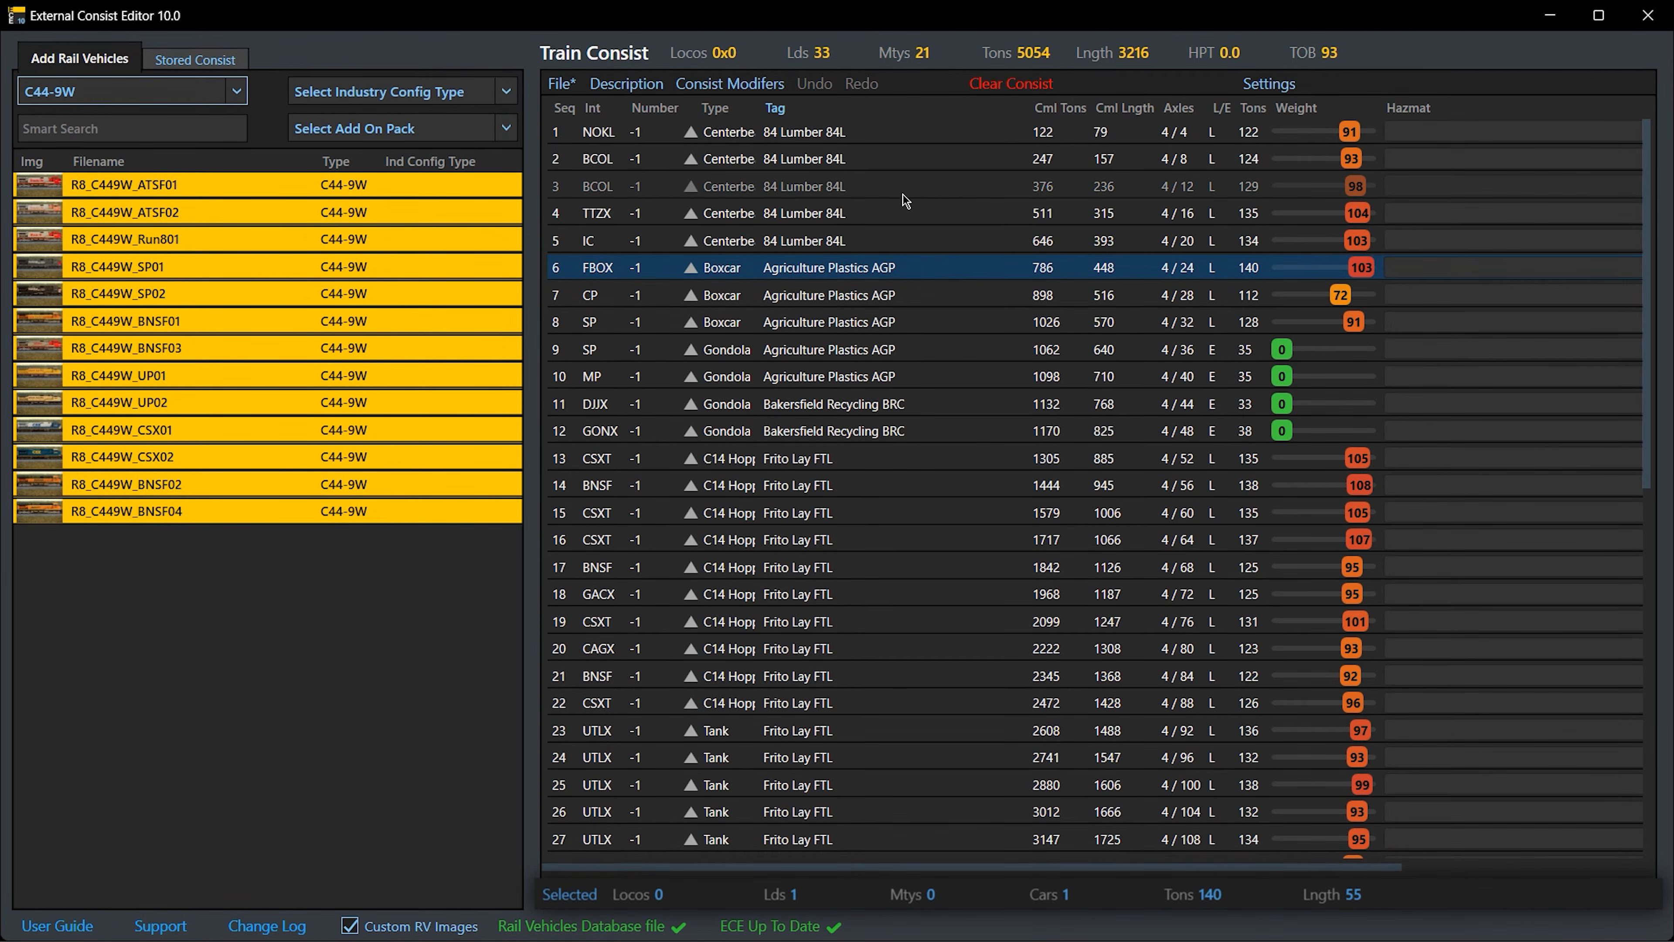
pyautogui.scroll(-9, 927, 472)
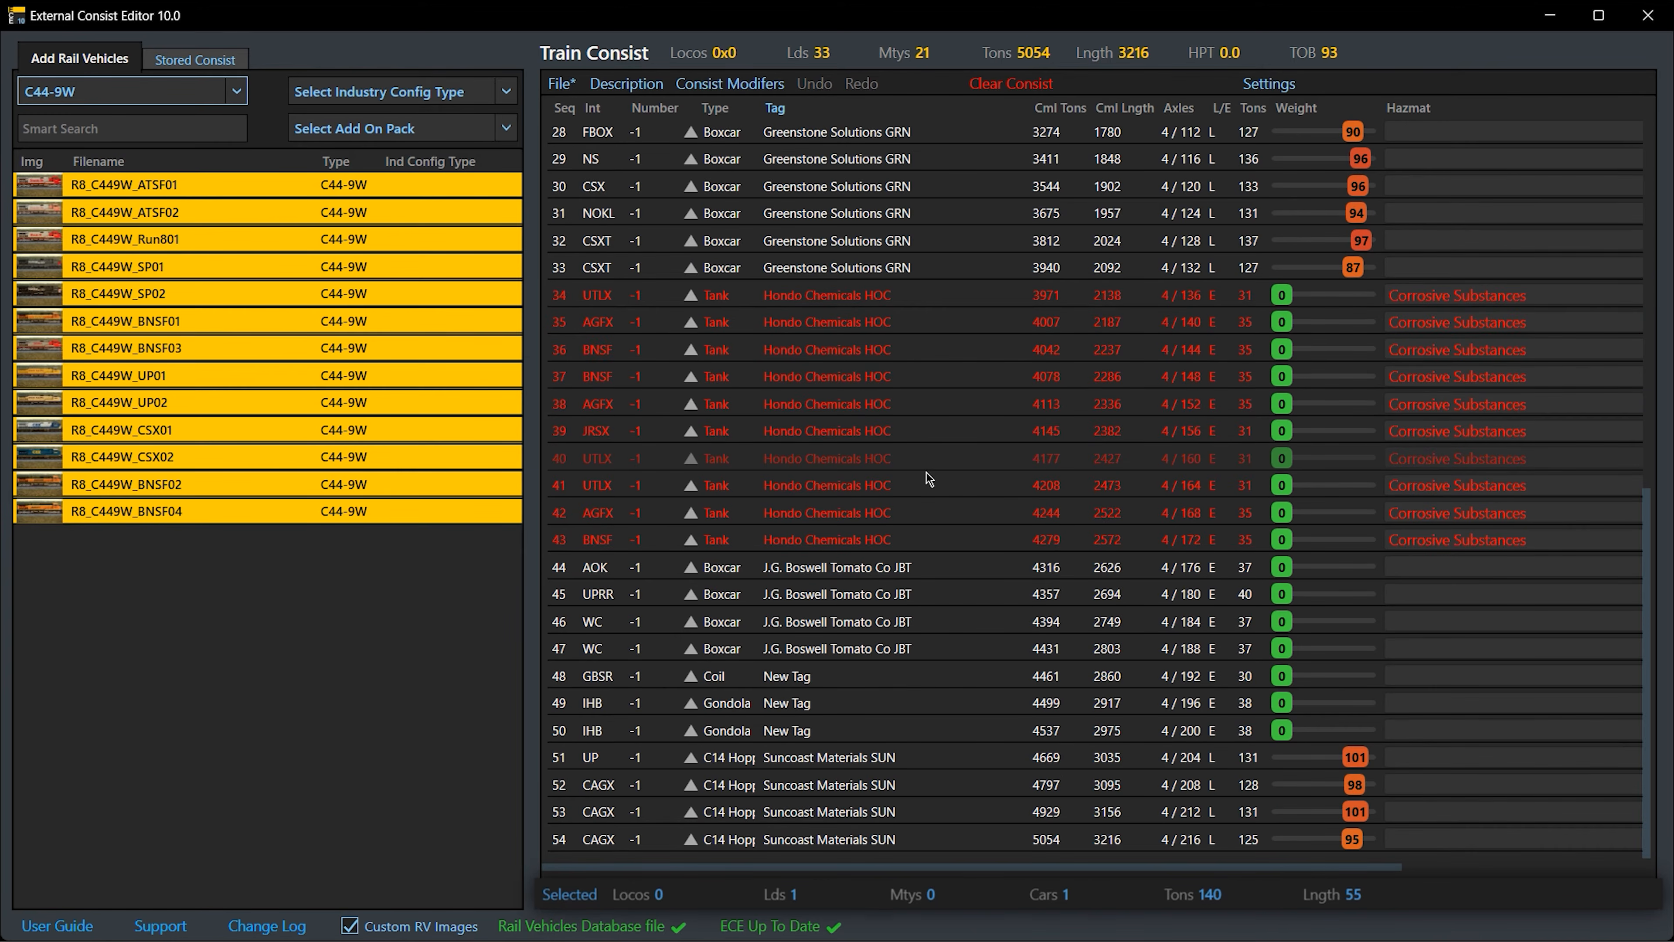
pyautogui.scroll(9, 927, 472)
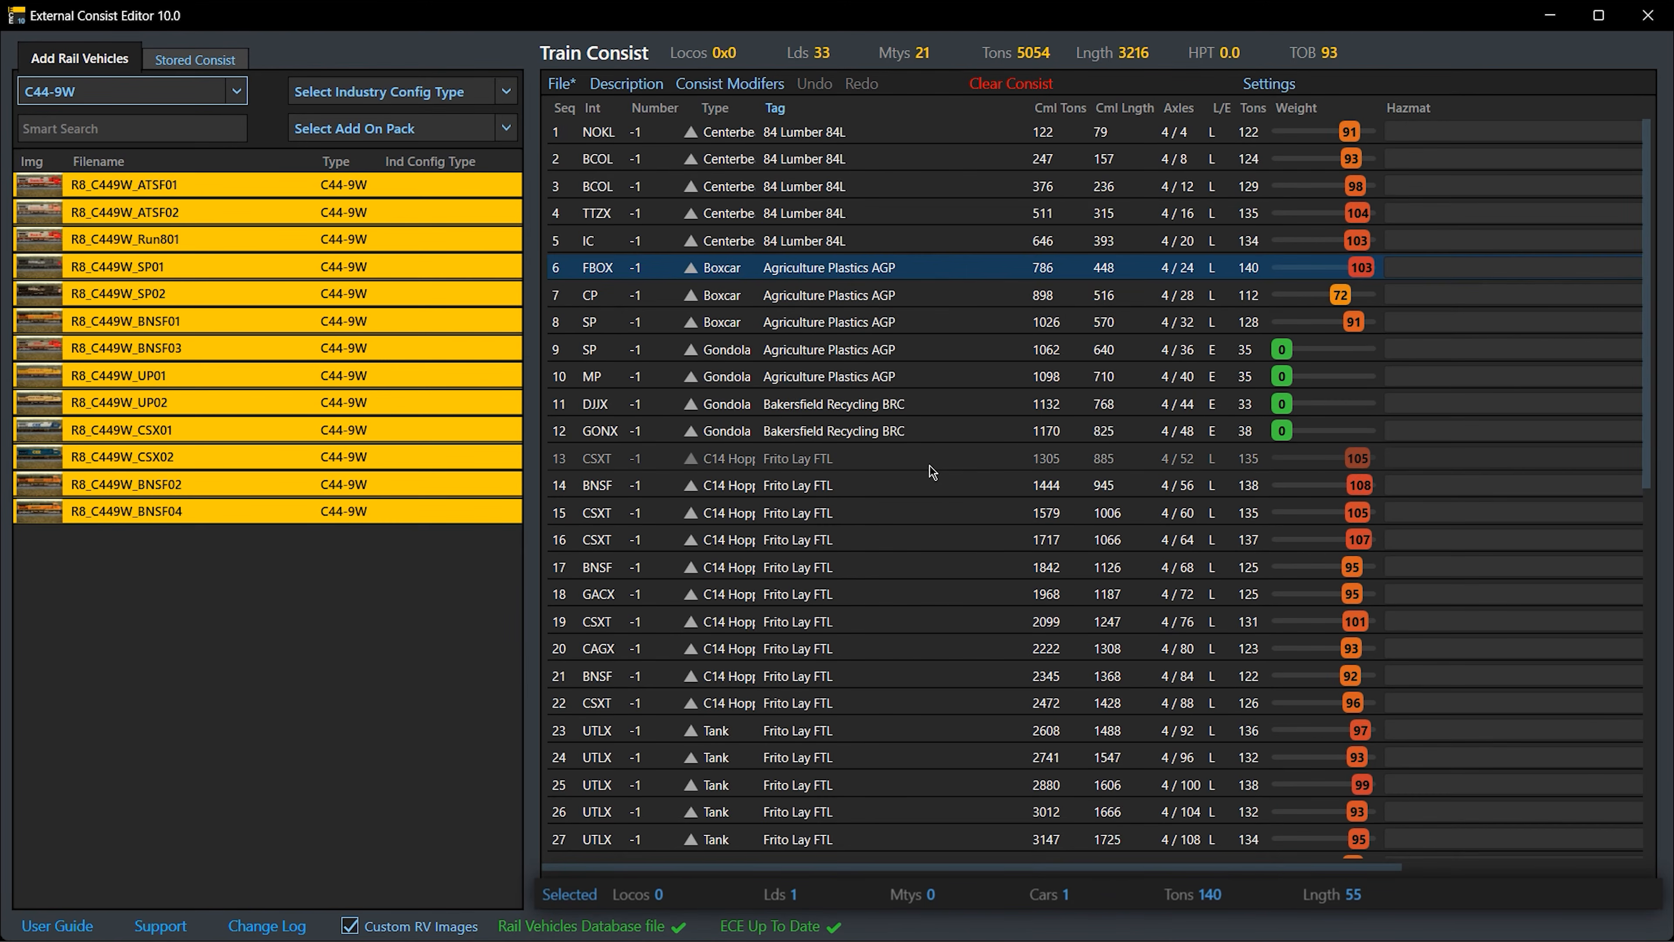
pyautogui.click(784, 113)
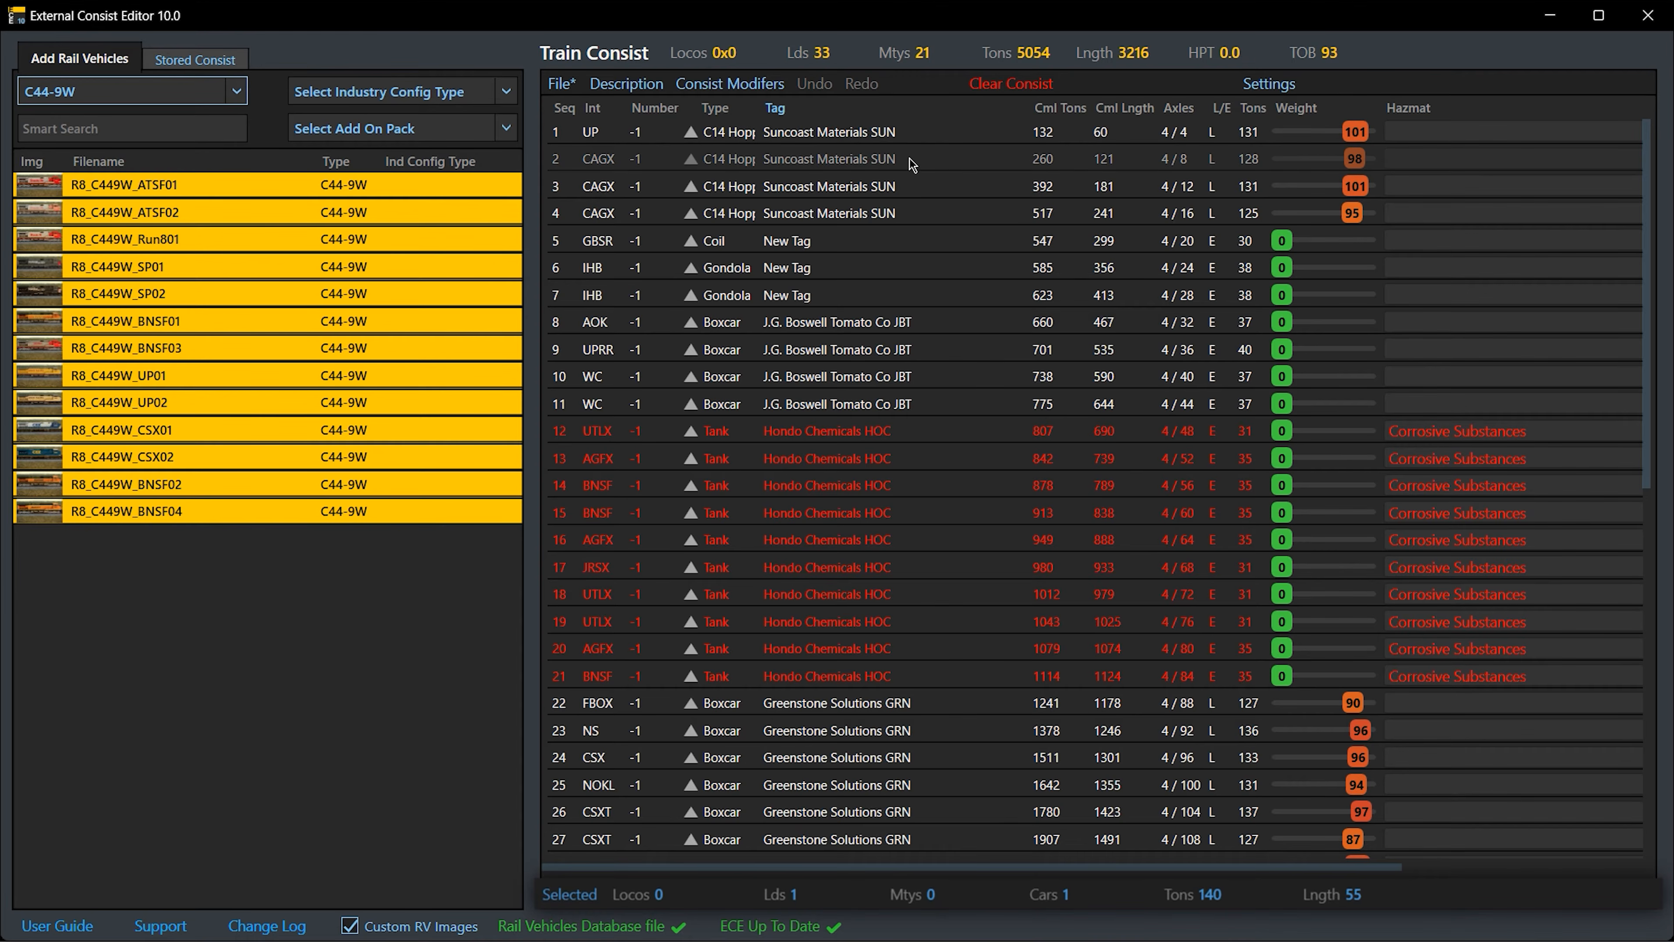
pyautogui.scroll(-9, 909, 435)
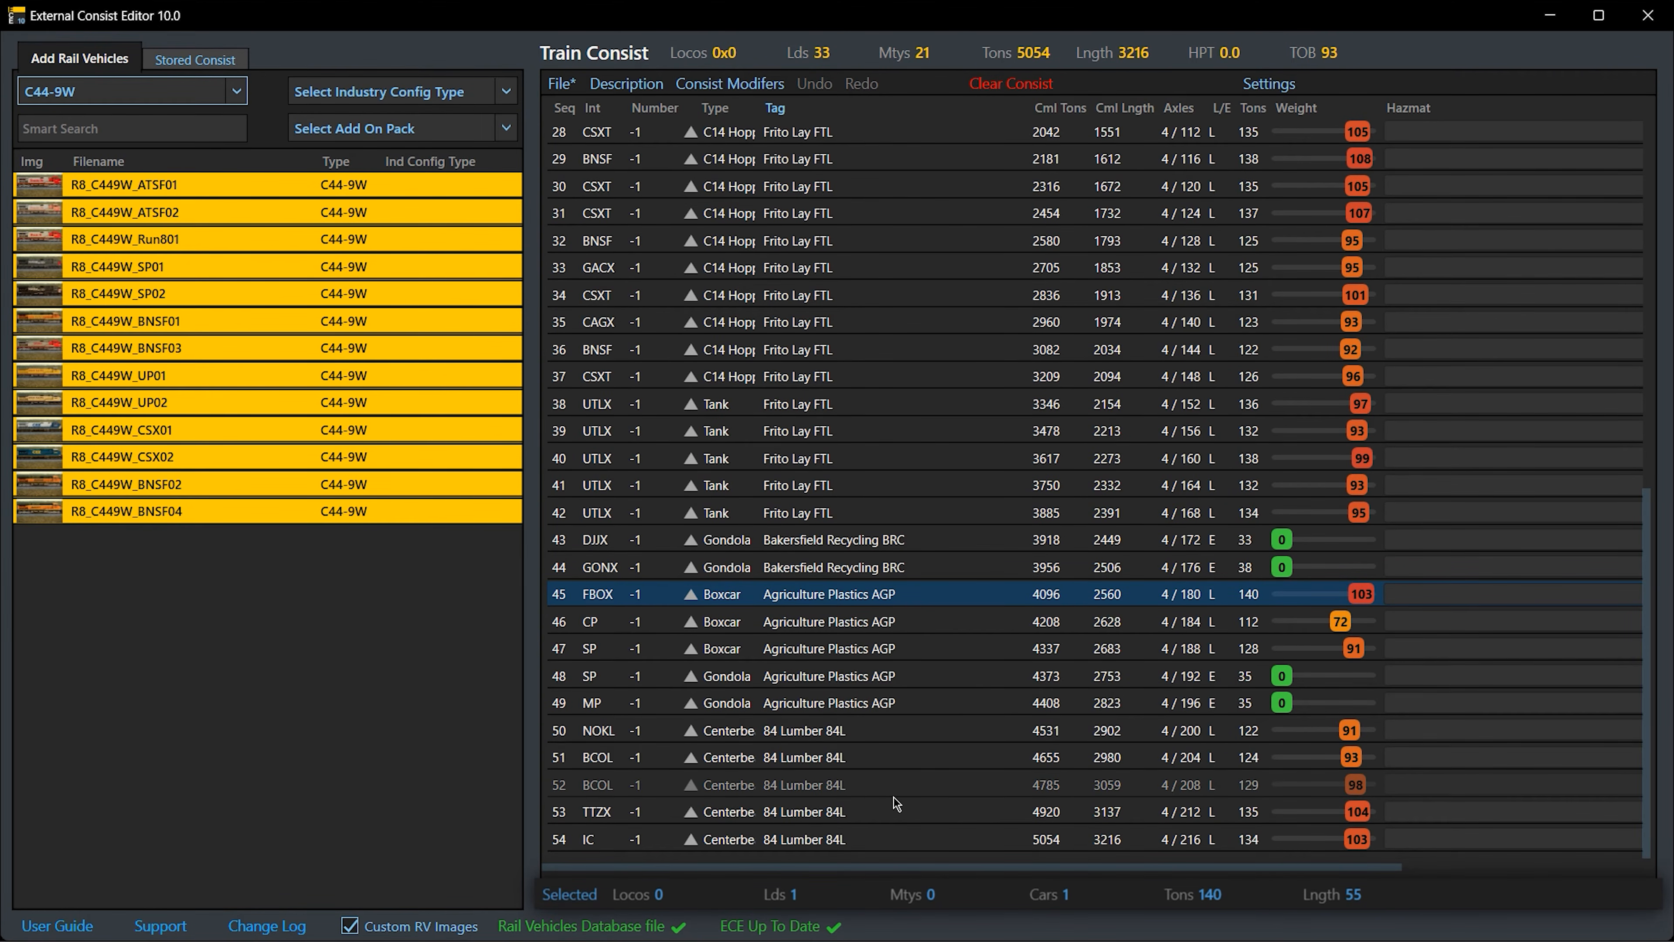
pyautogui.scroll(9, 893, 796)
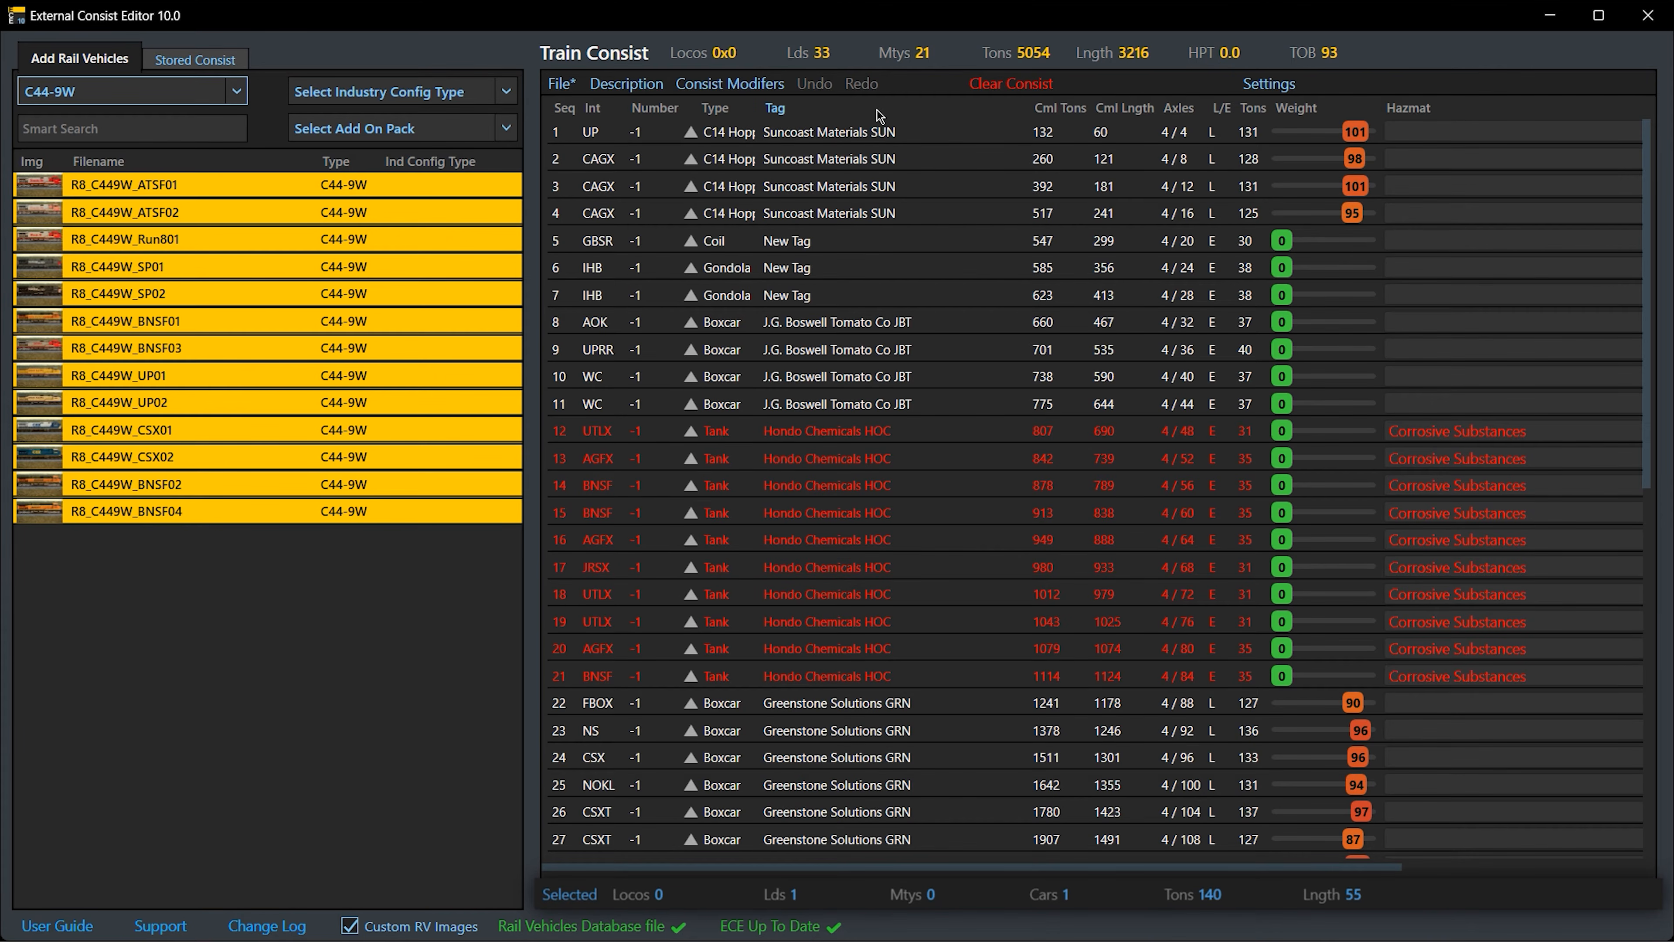
# Reopen the _LS906J.xml consist and adjust the load weight of the first car, the Kern Steel coil car
pyautogui.click(575, 85)
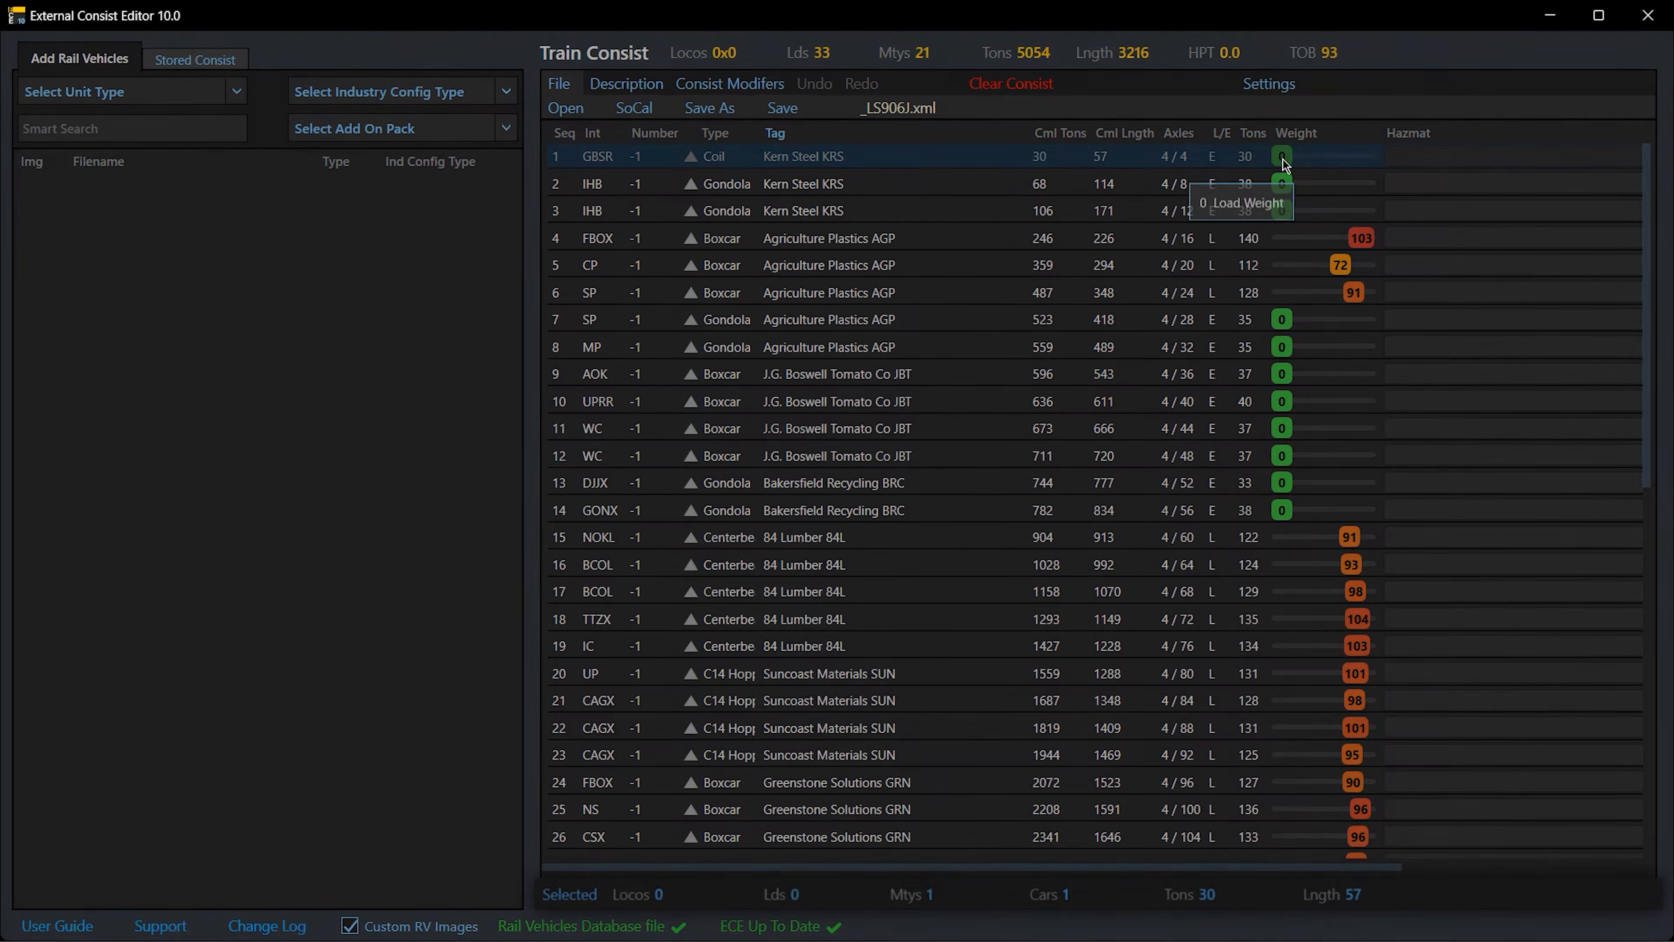
pyautogui.moveTo(1283, 164); pyautogui.dragTo(1435, 166)
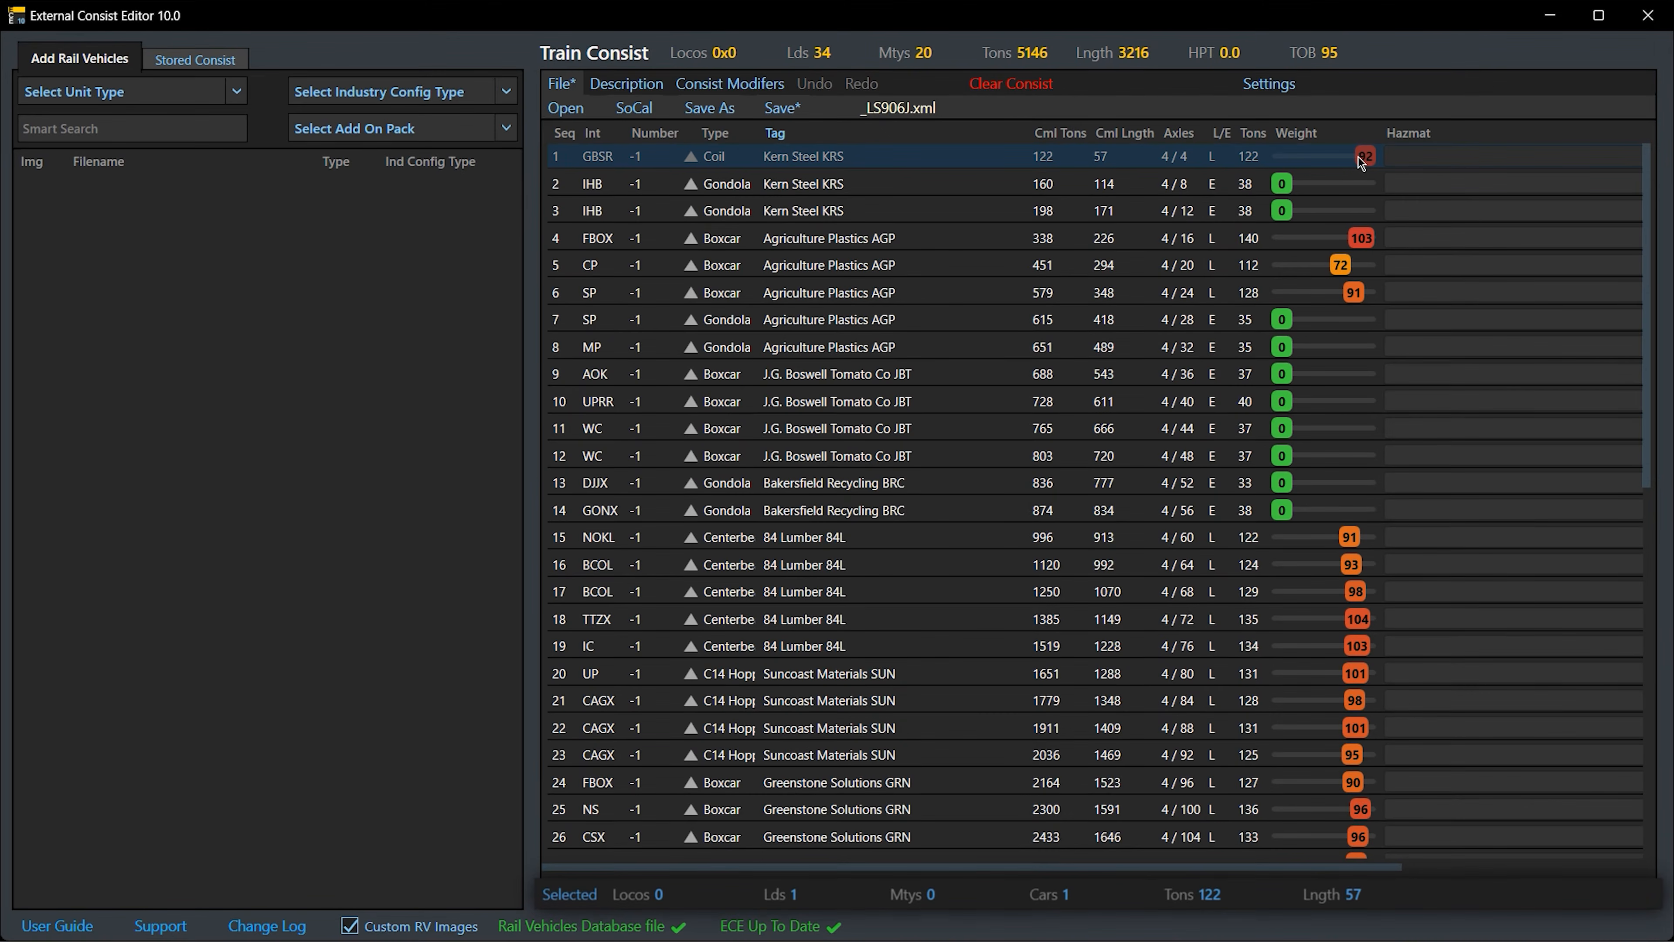
pyautogui.moveTo(1358, 156)
pyautogui.mouseDown()
pyautogui.moveTo(1288, 188)
pyautogui.moveTo(1318, 190)
pyautogui.moveTo(1338, 159)
pyautogui.moveTo(1312, 158)
pyautogui.moveTo(1351, 158)
pyautogui.mouseUp()
# Select the three Kern Steel cars and raise their load weights together to about 75
pyautogui.keyDown('shift'); pyautogui.click(949, 212); pyautogui.keyUp('shift')
pyautogui.click(986, 215)
pyautogui.keyDown('shift'); pyautogui.click(898, 217); pyautogui.keyUp('shift')
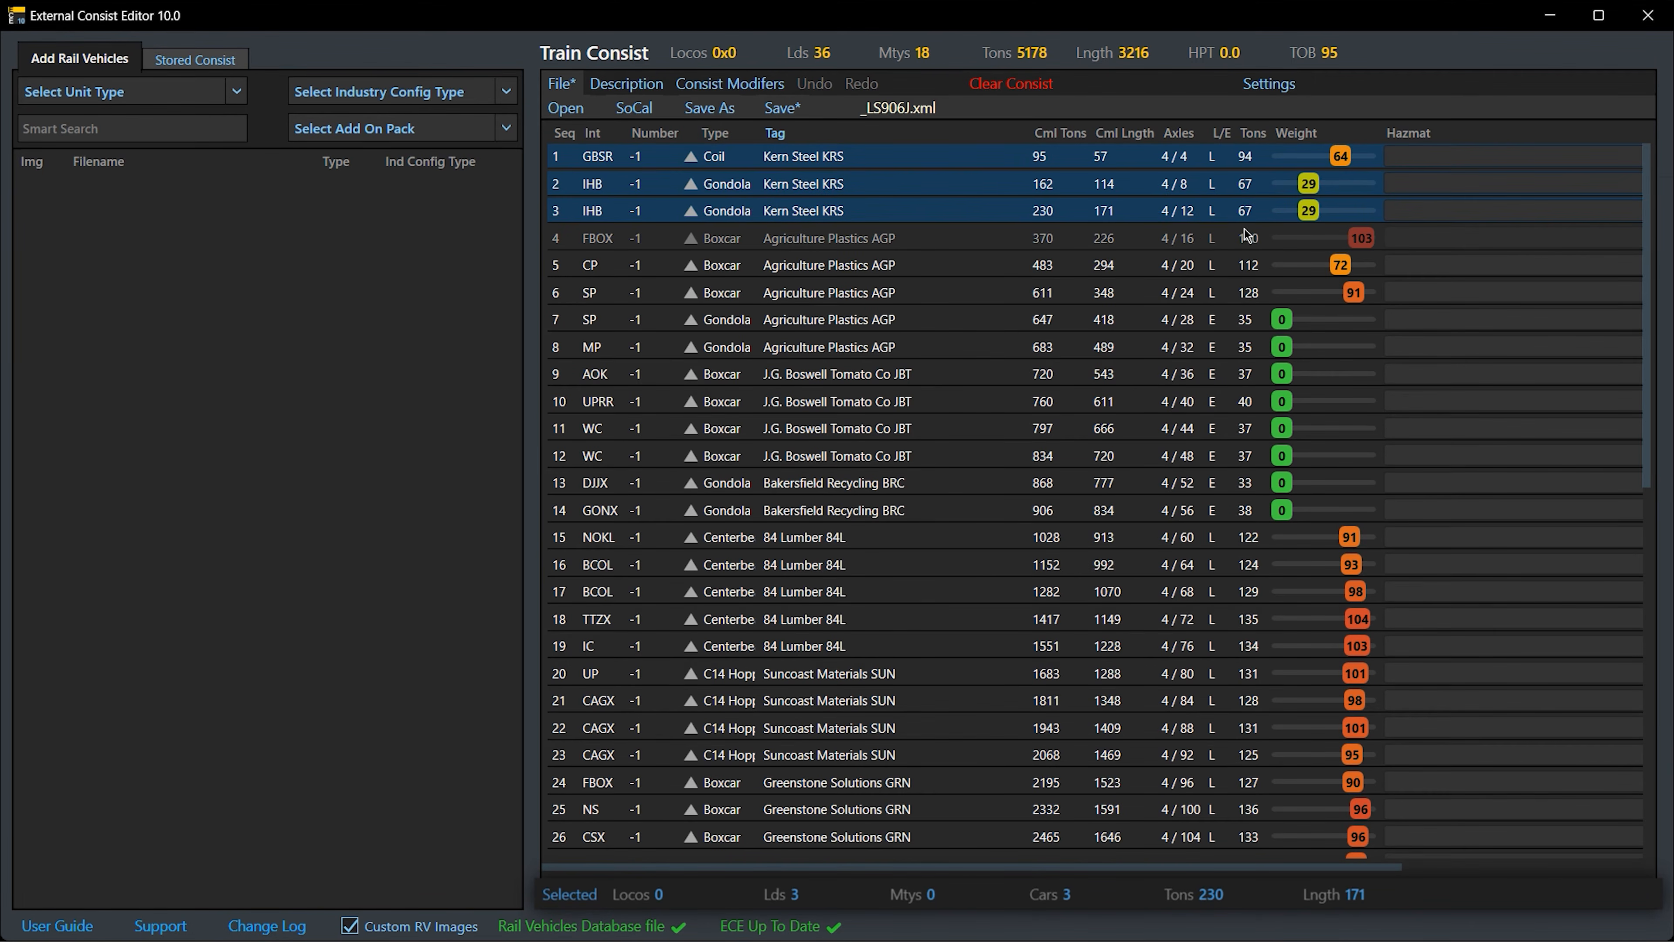
pyautogui.moveTo(1305, 185); pyautogui.dragTo(1345, 188)
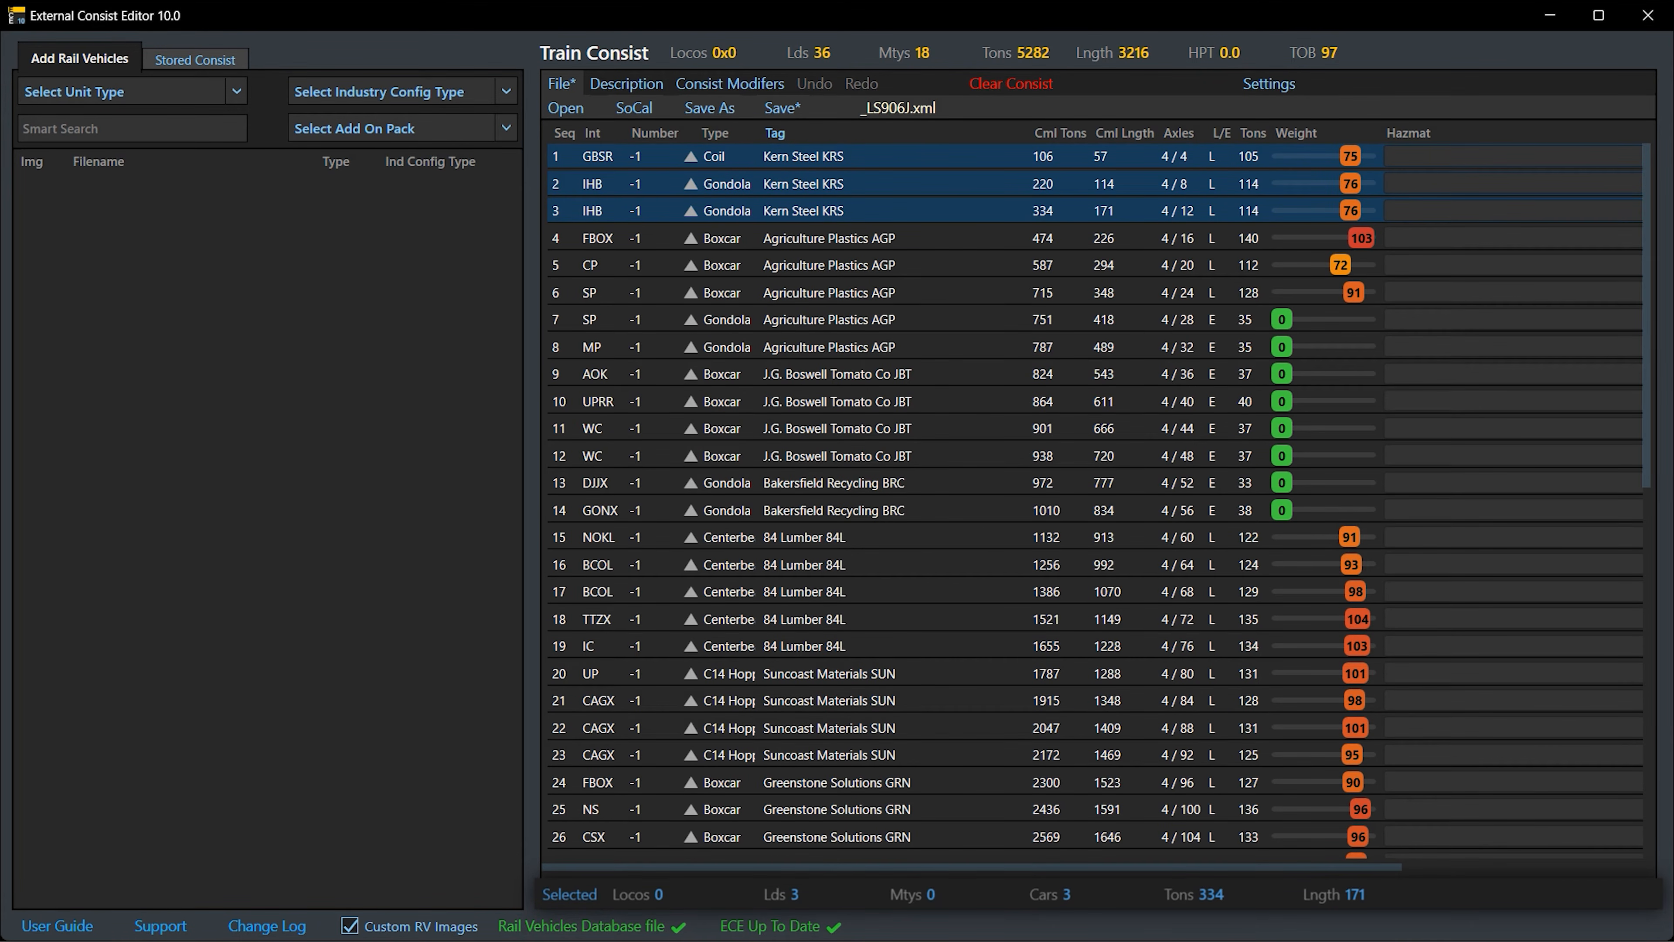
# Assign the Hydrogen peroxide hazmat to the three selected Kern Steel cars
pyautogui.click(1475, 163)
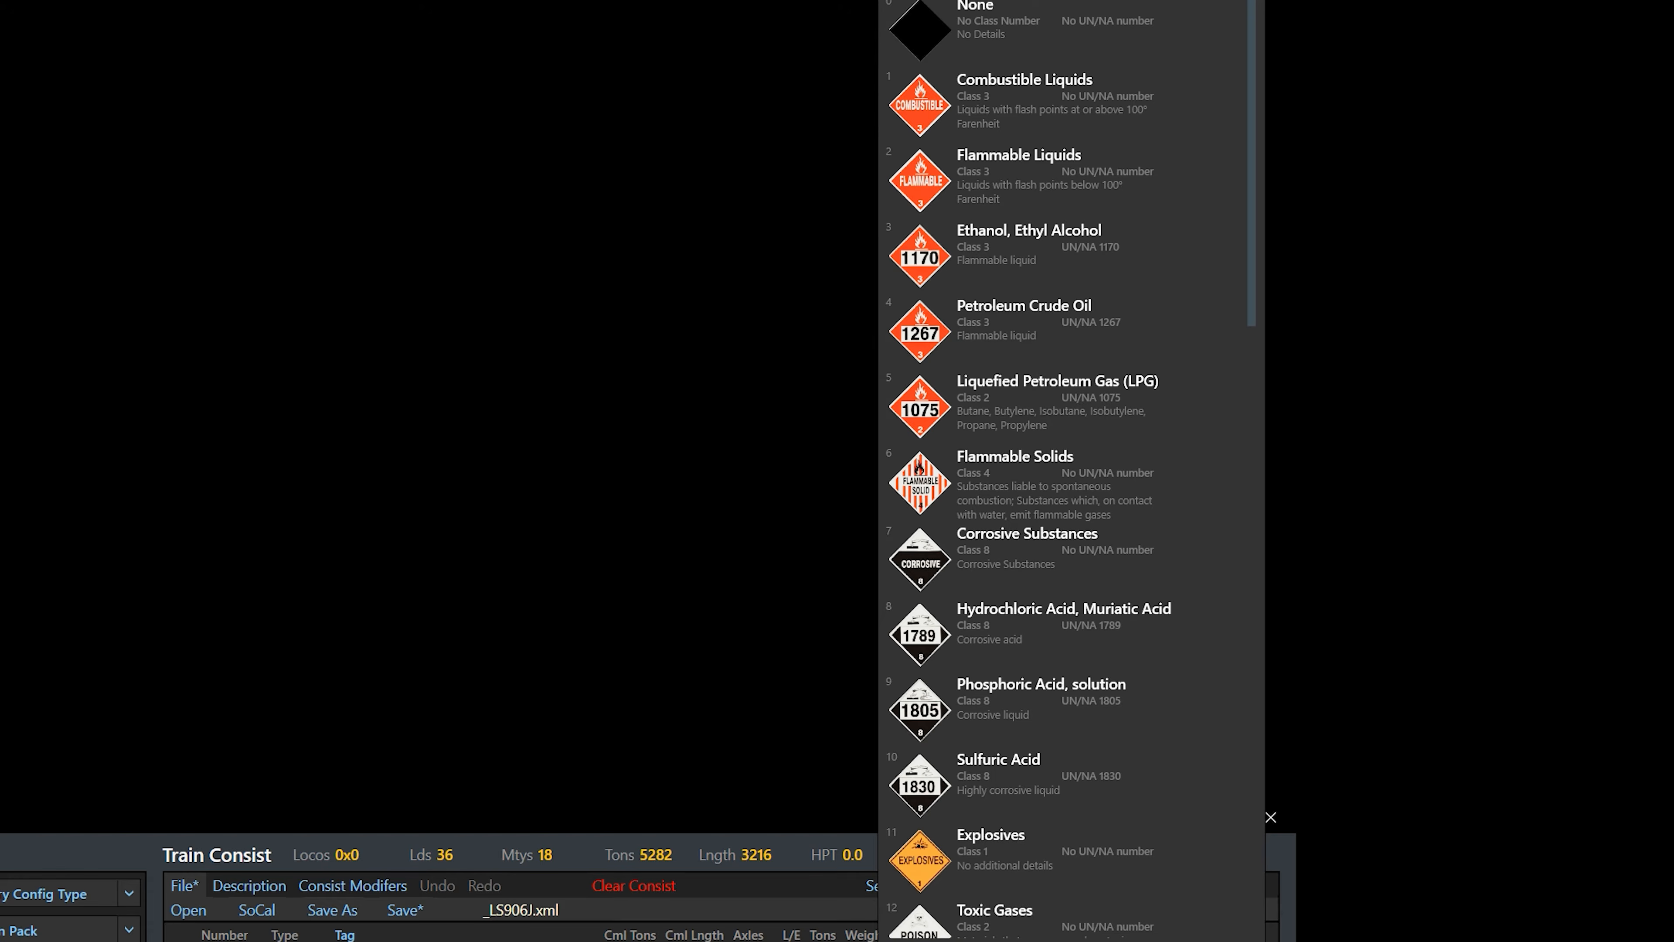
pyautogui.scroll(-10, 1072, 504)
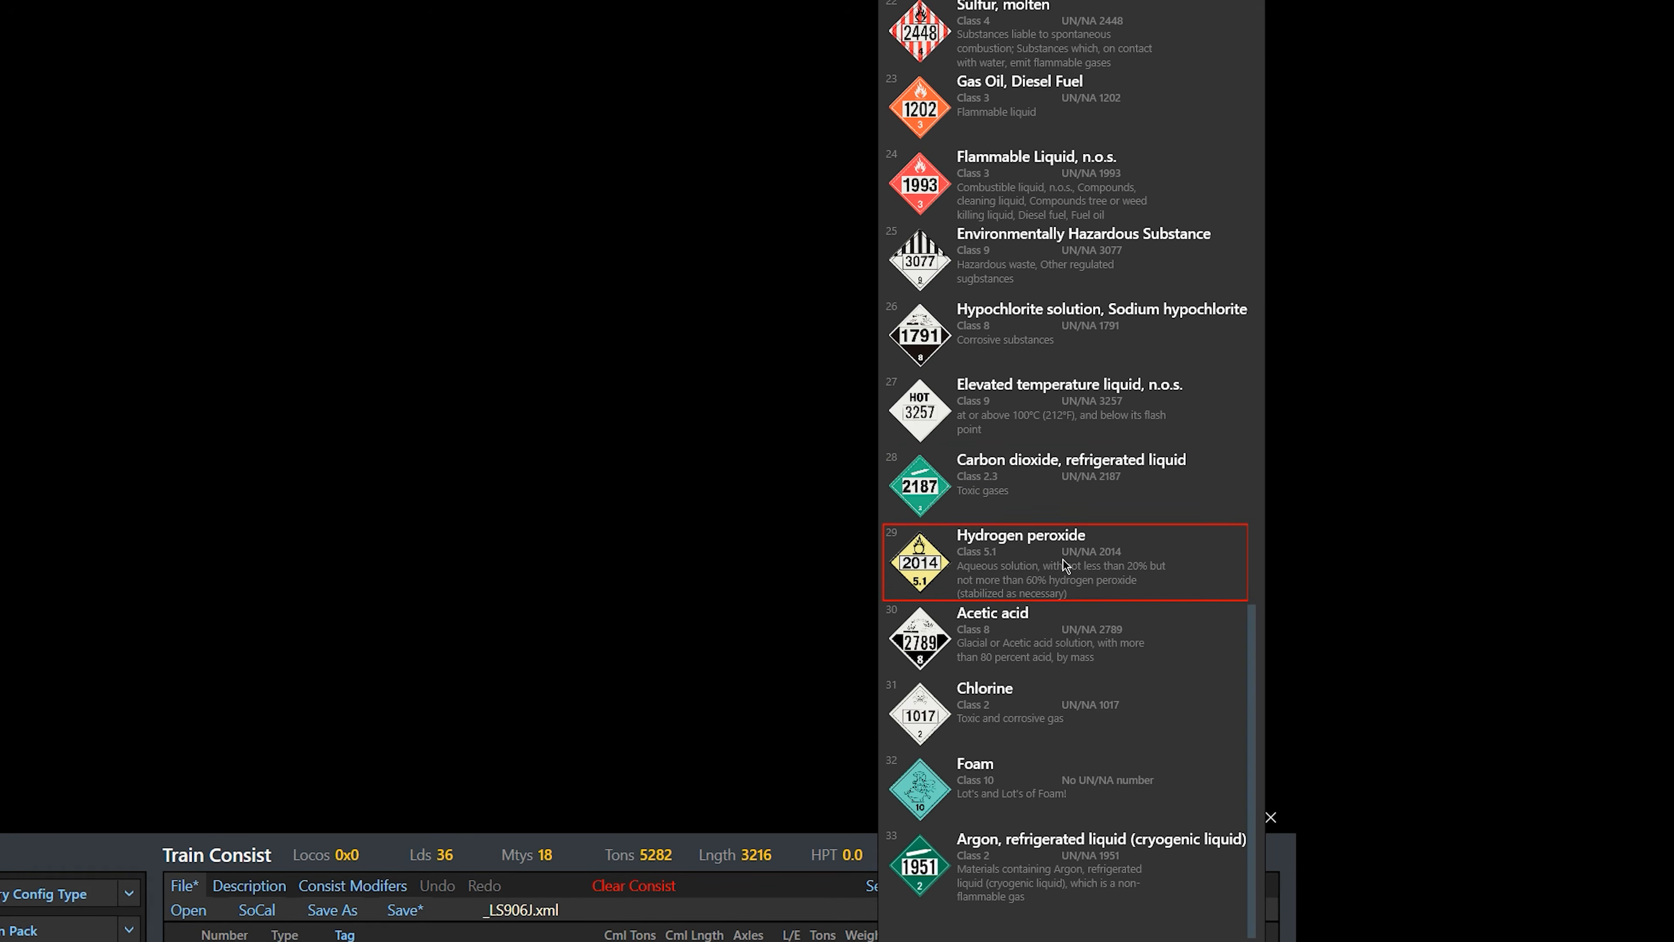
pyautogui.click(1066, 565)
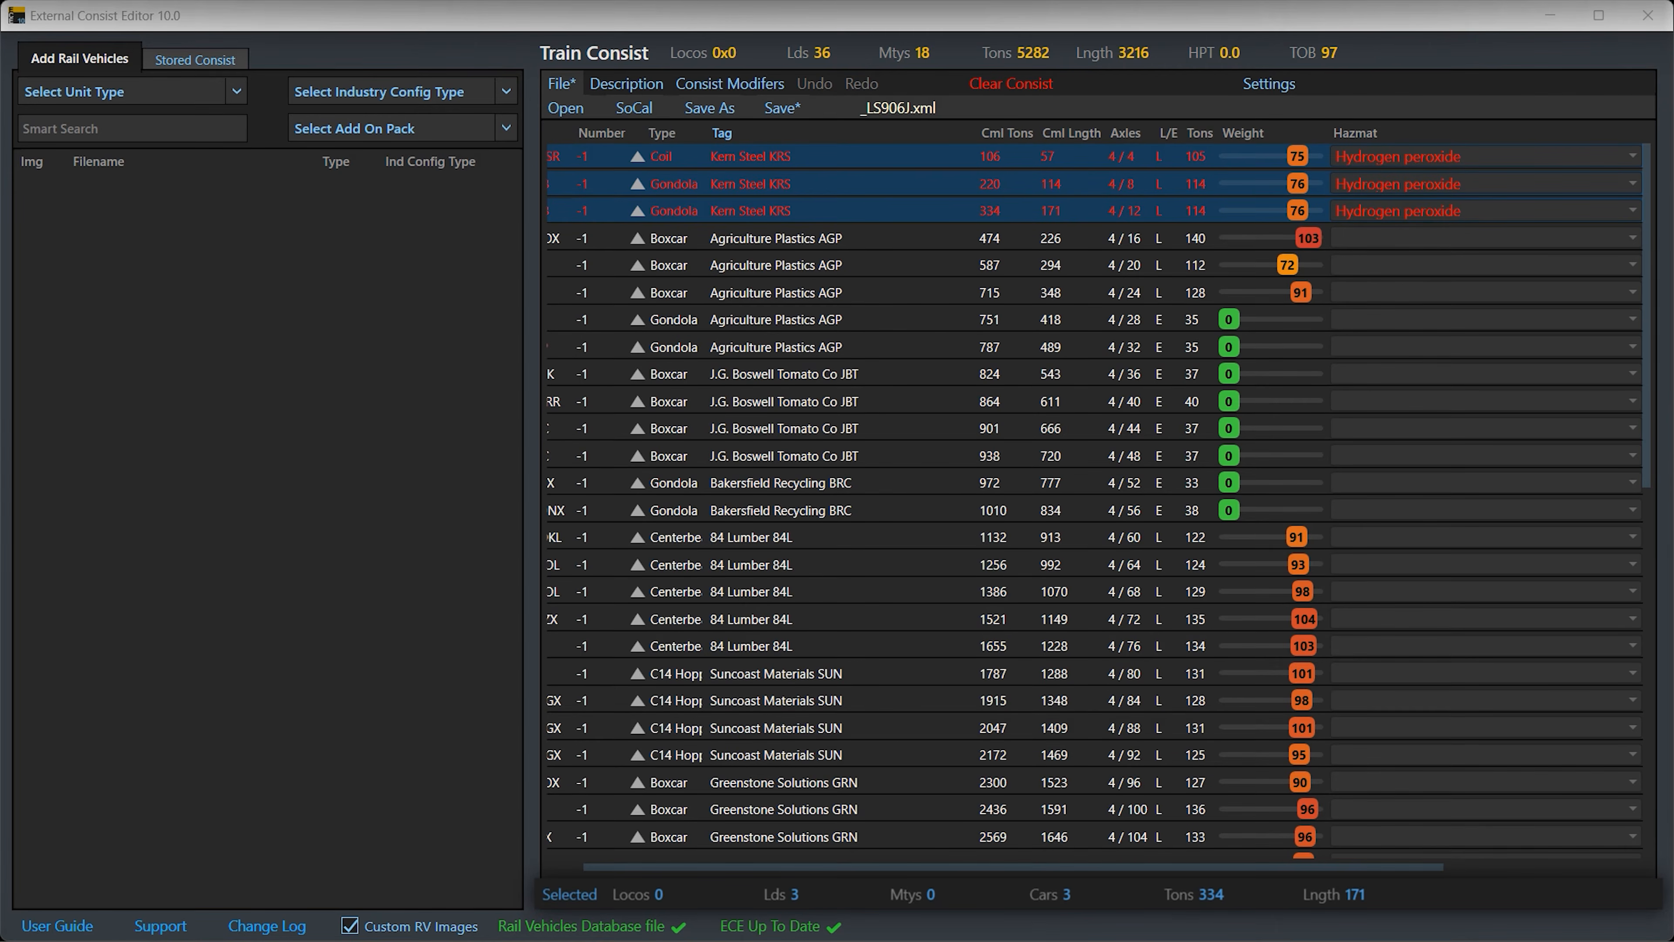
pyautogui.click(1379, 16)
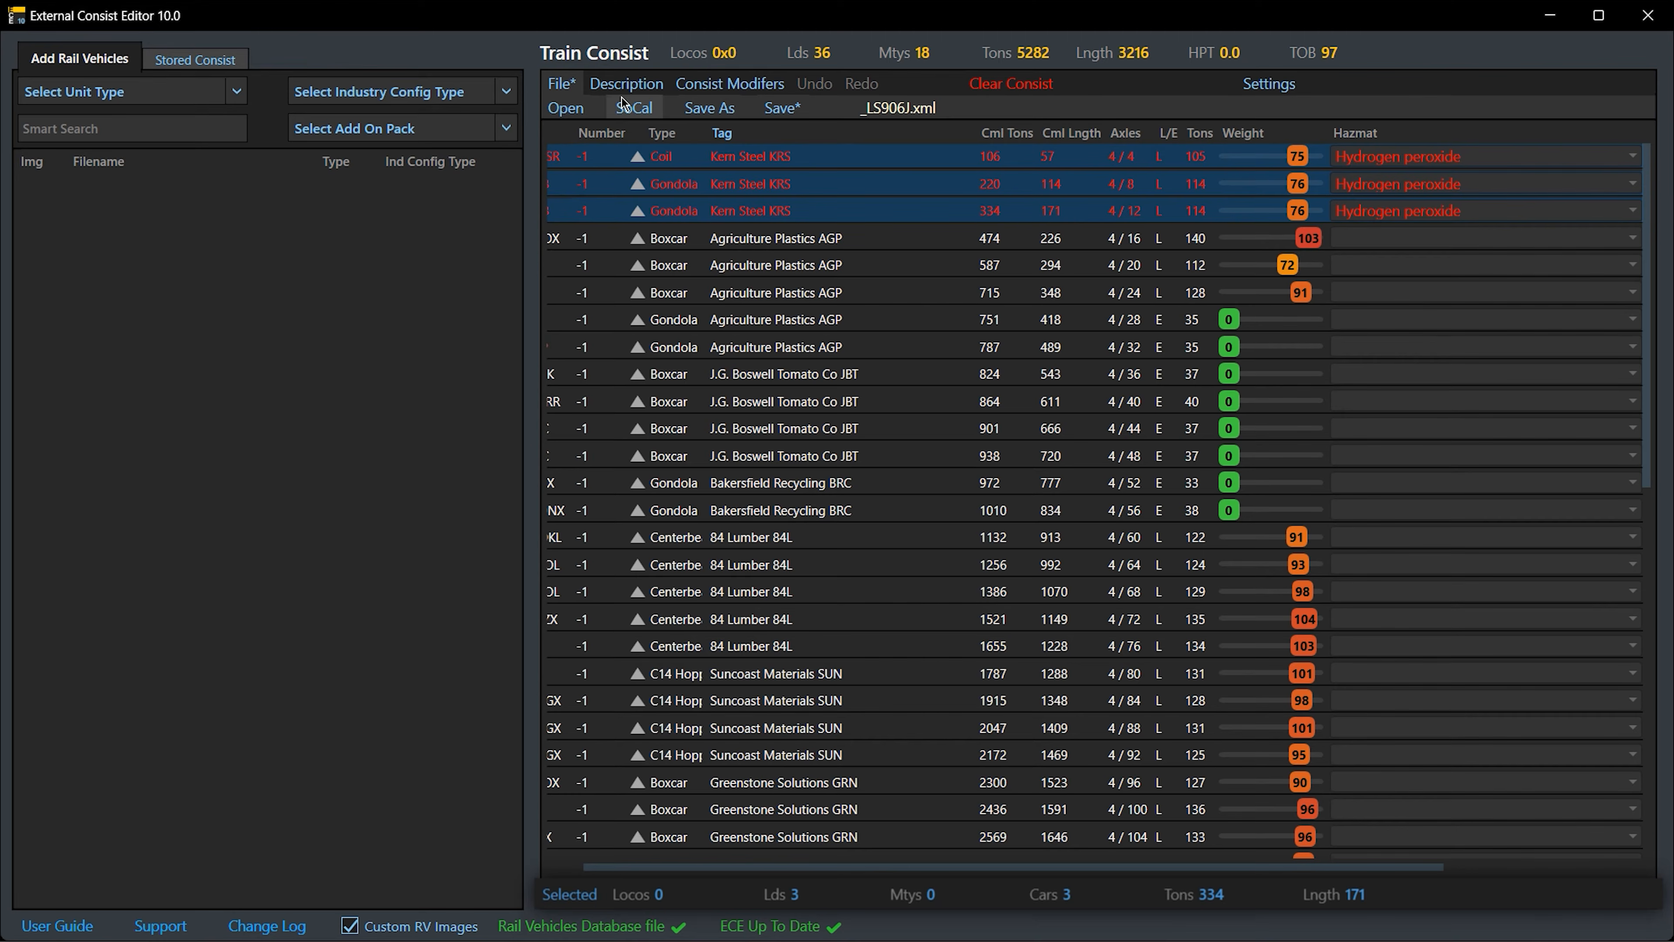
# Move the Hazmat column directly after the Tag column and make it narrower
pyautogui.click(562, 84)
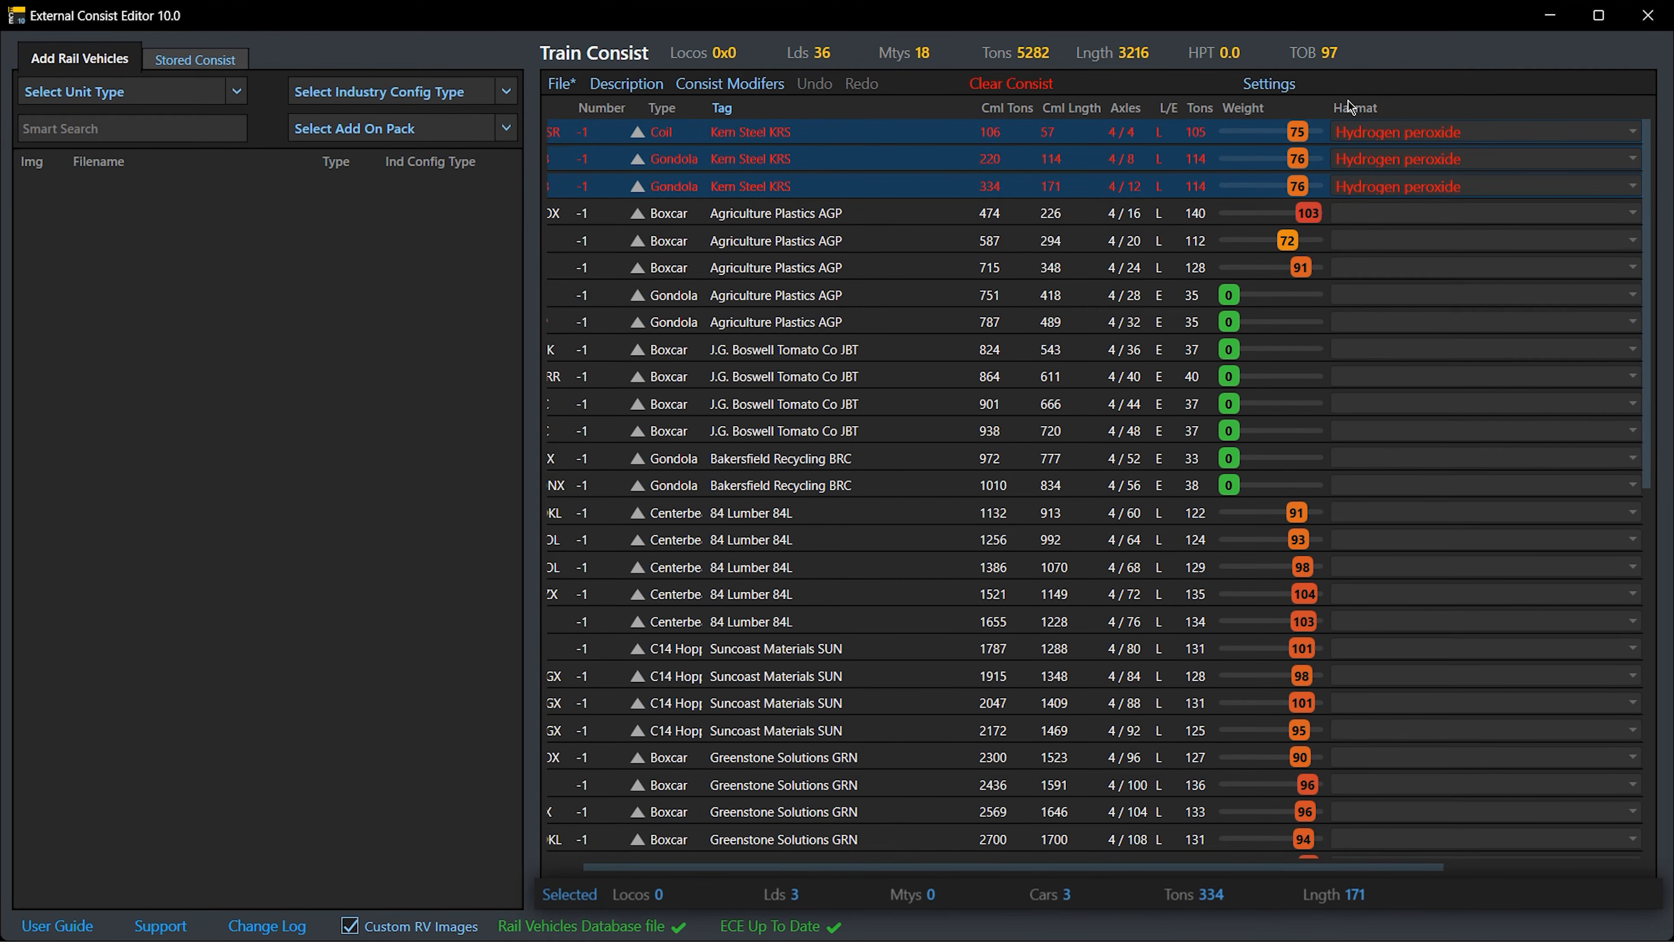
pyautogui.moveTo(1351, 107); pyautogui.dragTo(977, 106)
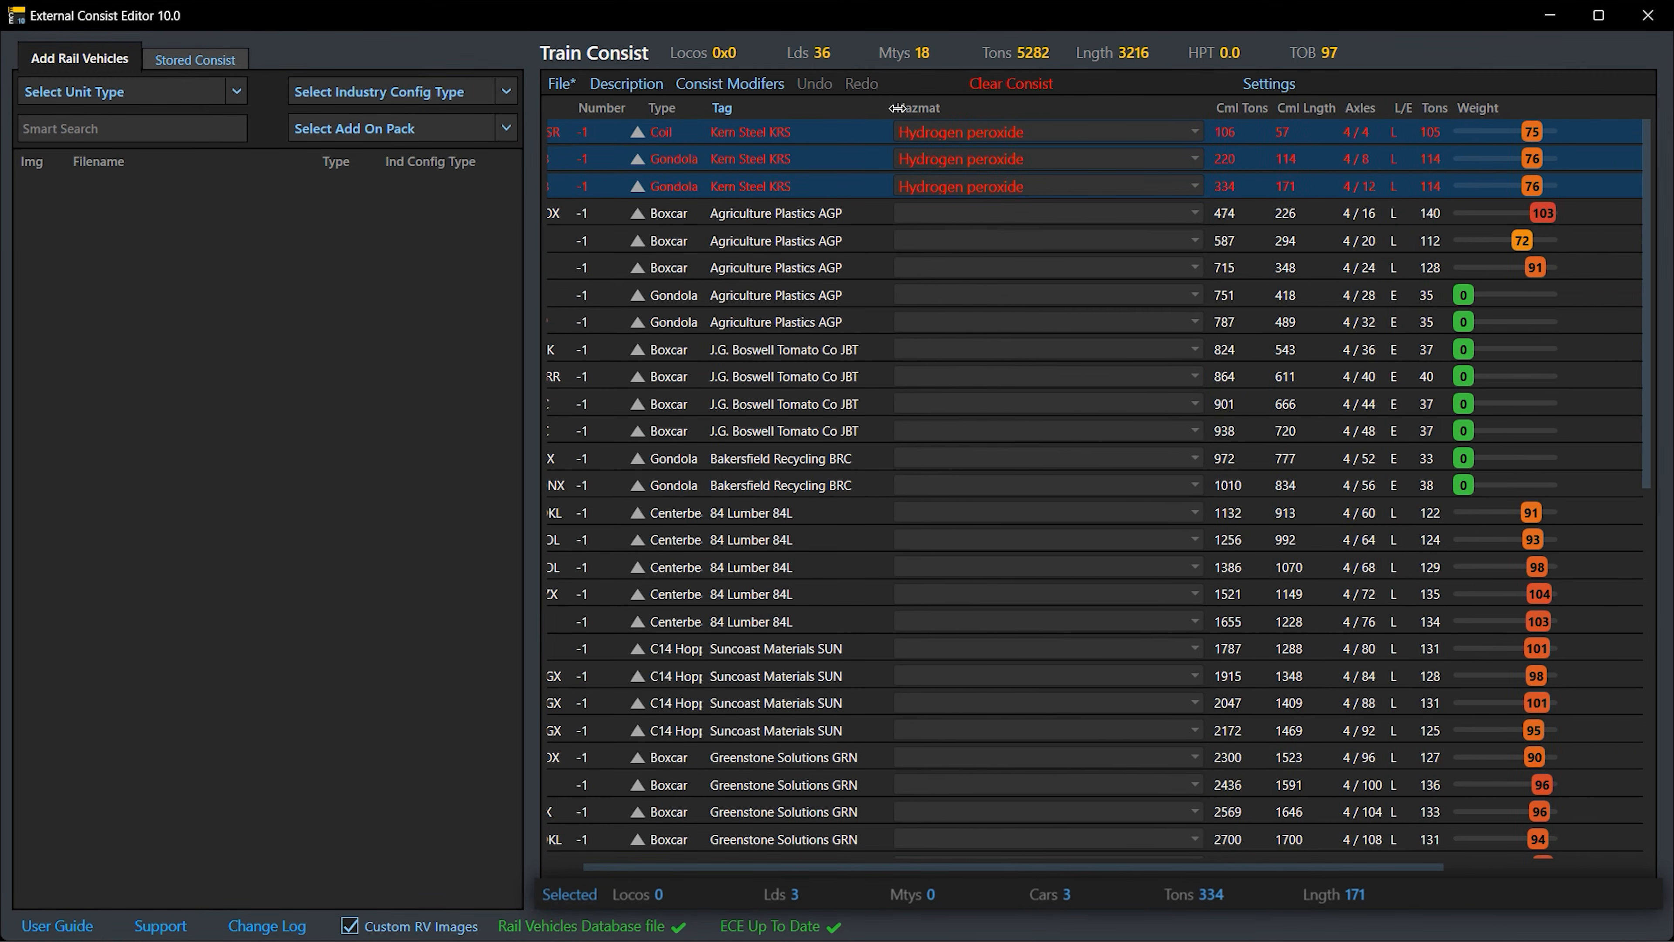
pyautogui.moveTo(1205, 107); pyautogui.dragTo(1049, 107)
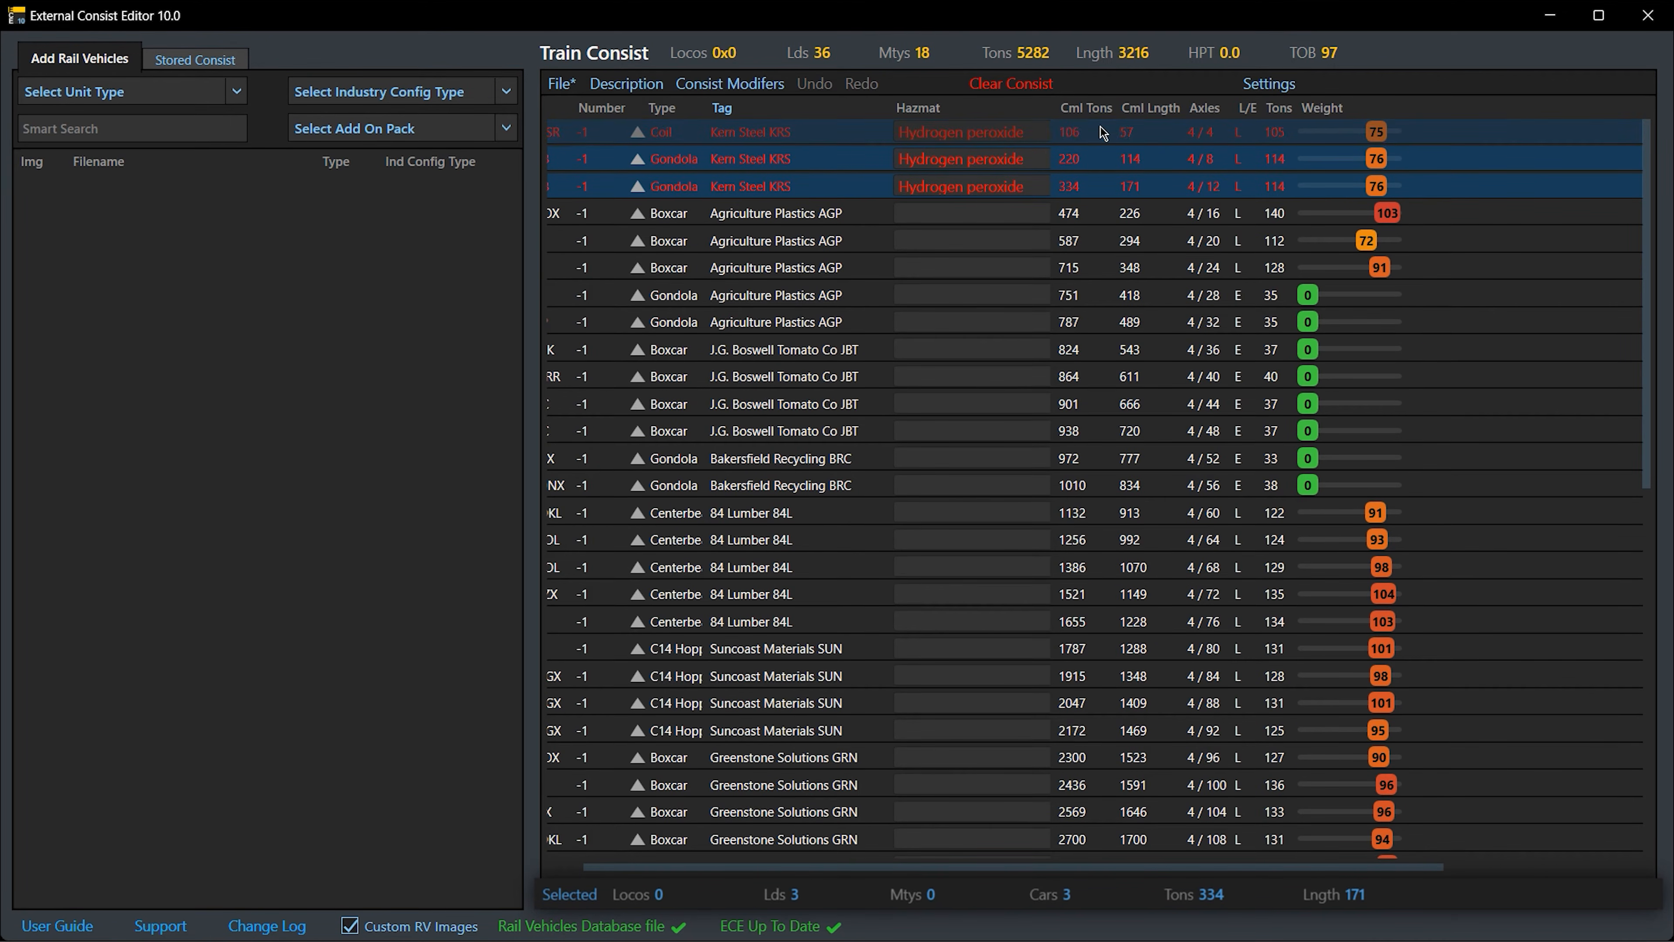
pyautogui.moveTo(1204, 108); pyautogui.dragTo(903, 110)
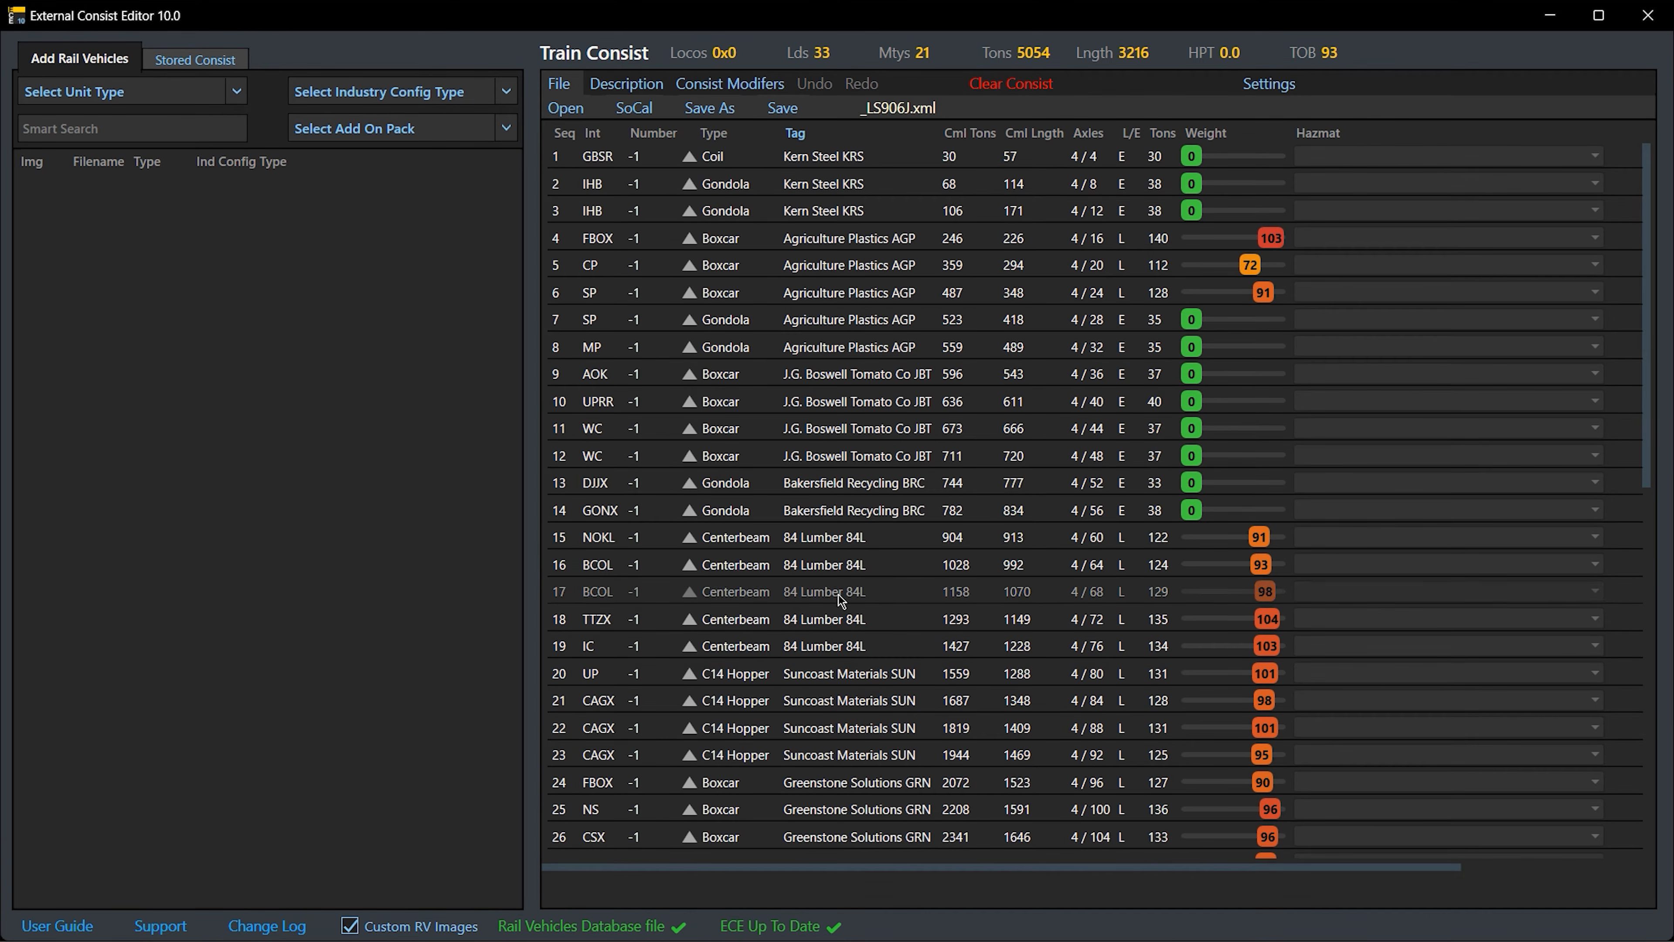
# Select the five 84 Lumber cars and extend the selection through the Suncoast Materials cars to examine the selection totals
pyautogui.click(883, 538)
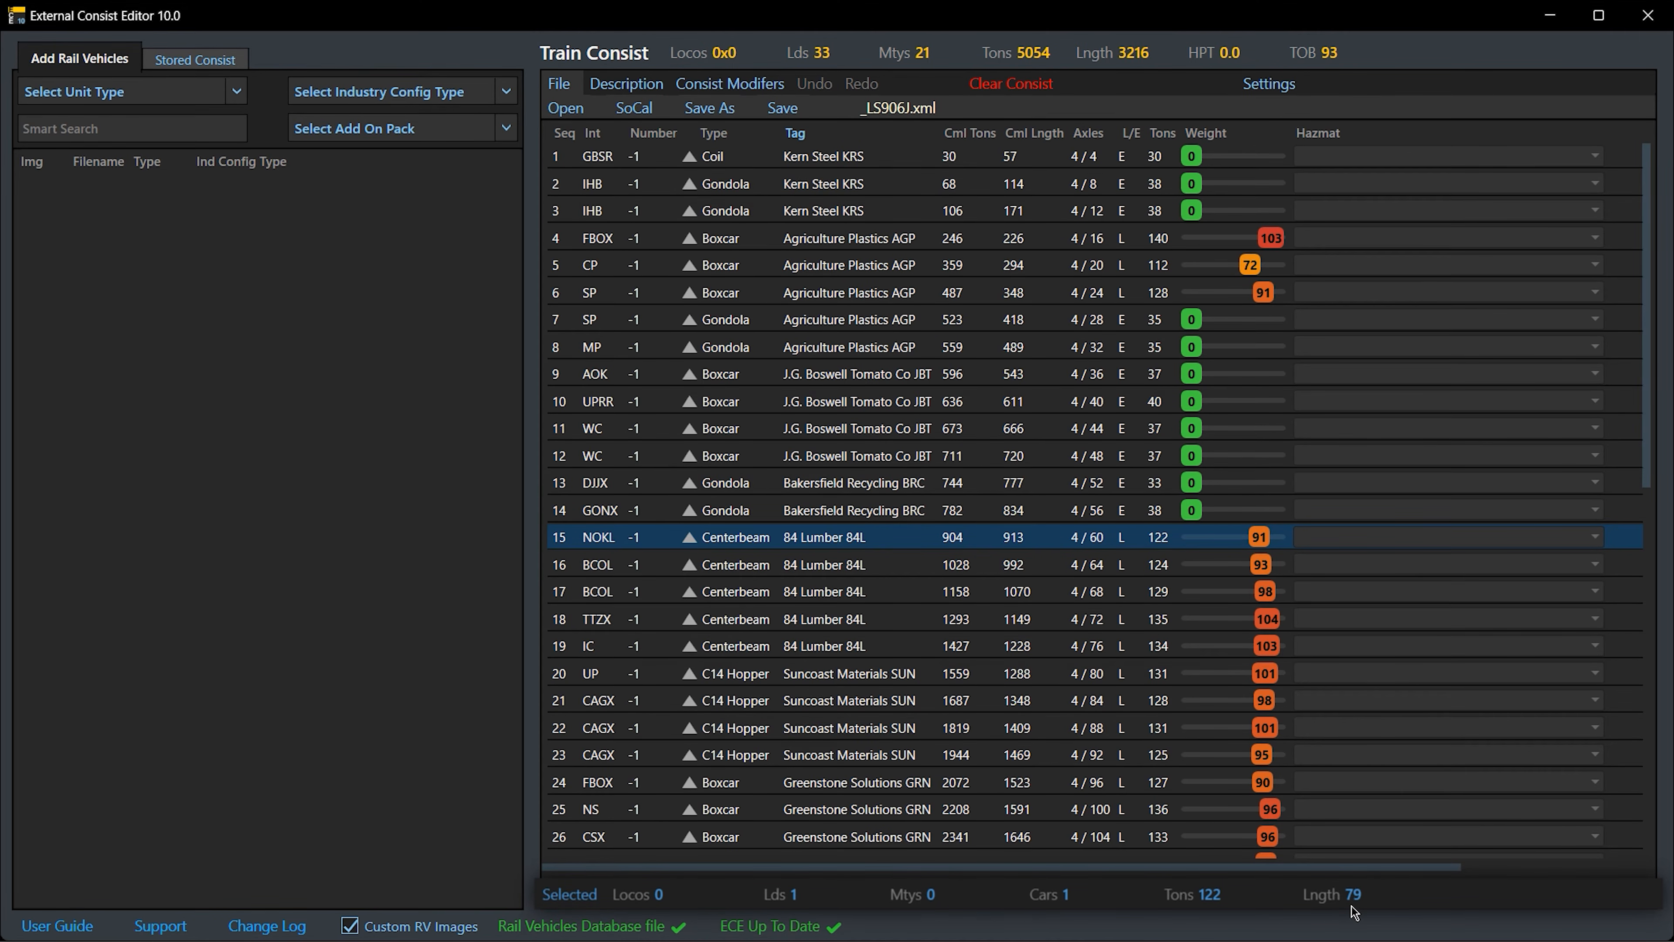
pyautogui.keyDown('shift'); pyautogui.click(908, 657); pyautogui.keyUp('shift')
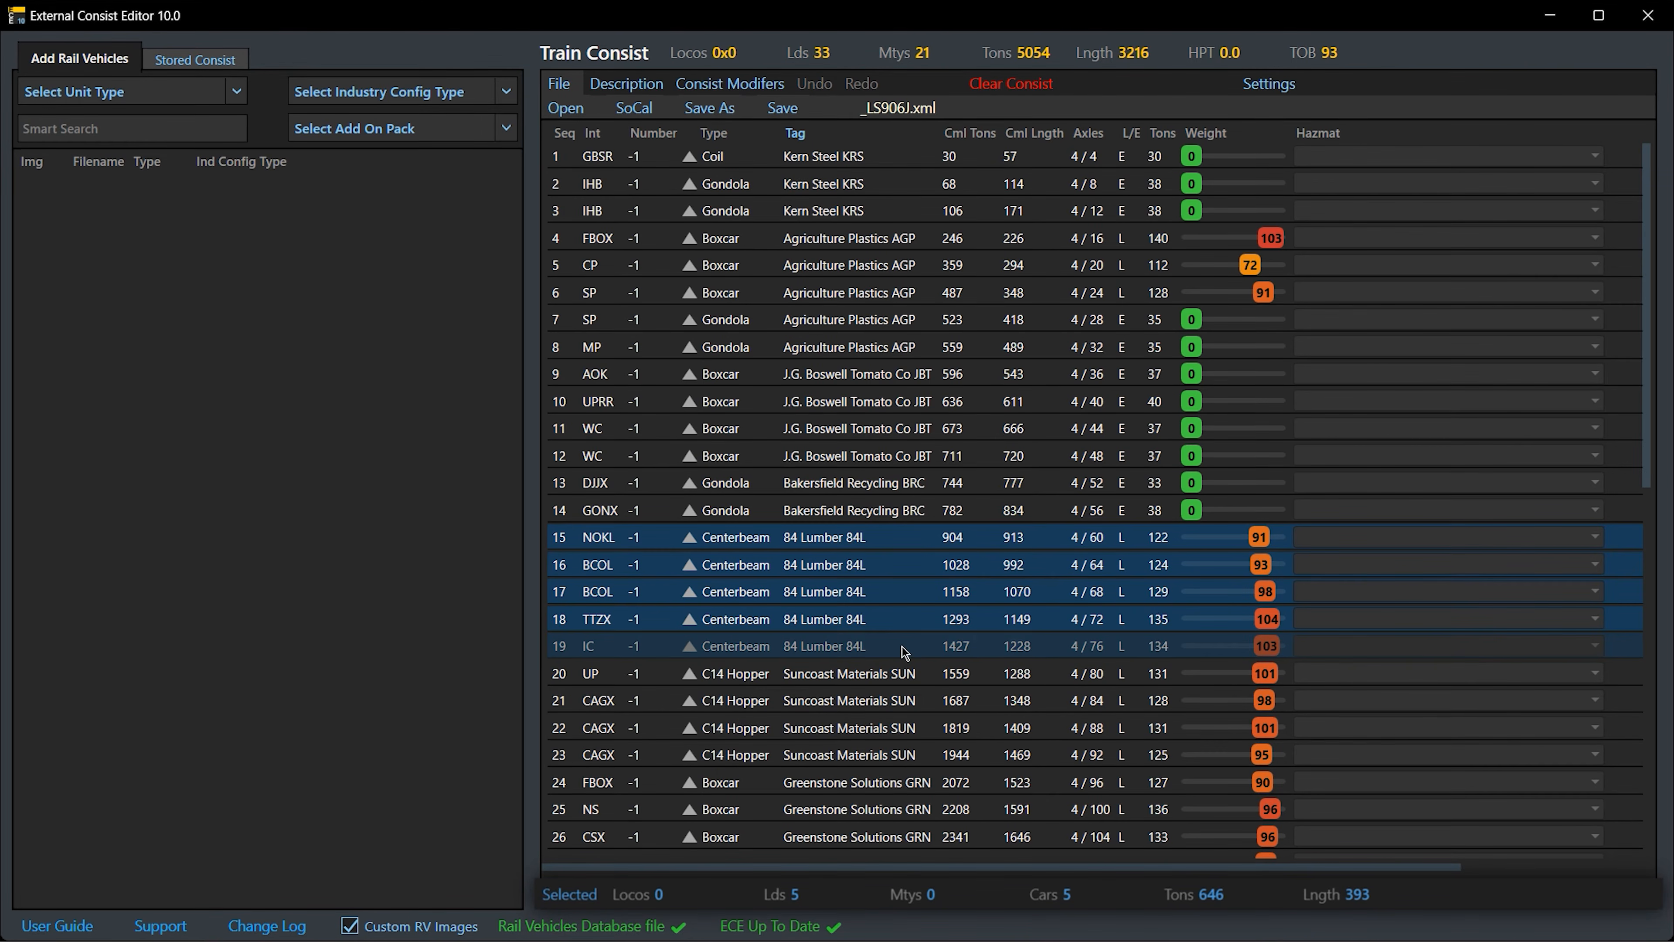
pyautogui.keyDown('shift'); pyautogui.click(898, 763); pyautogui.keyUp('shift')
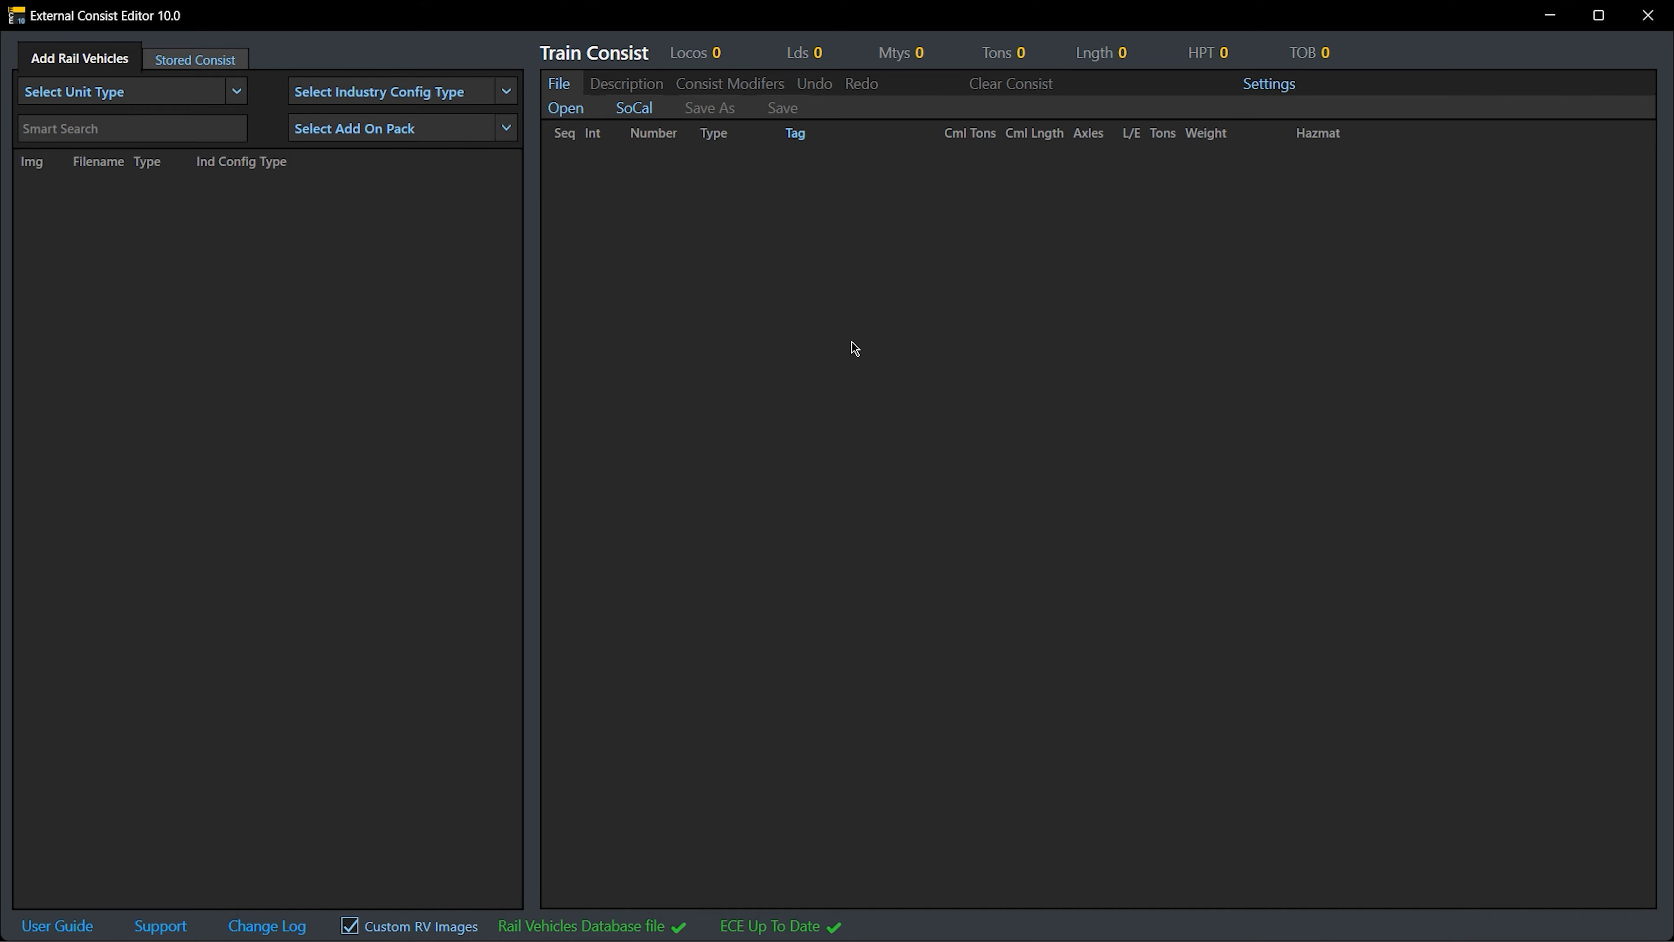
# Examine the train file browser and the list of available regions, closing both without choosing anything
pyautogui.click(569, 87)
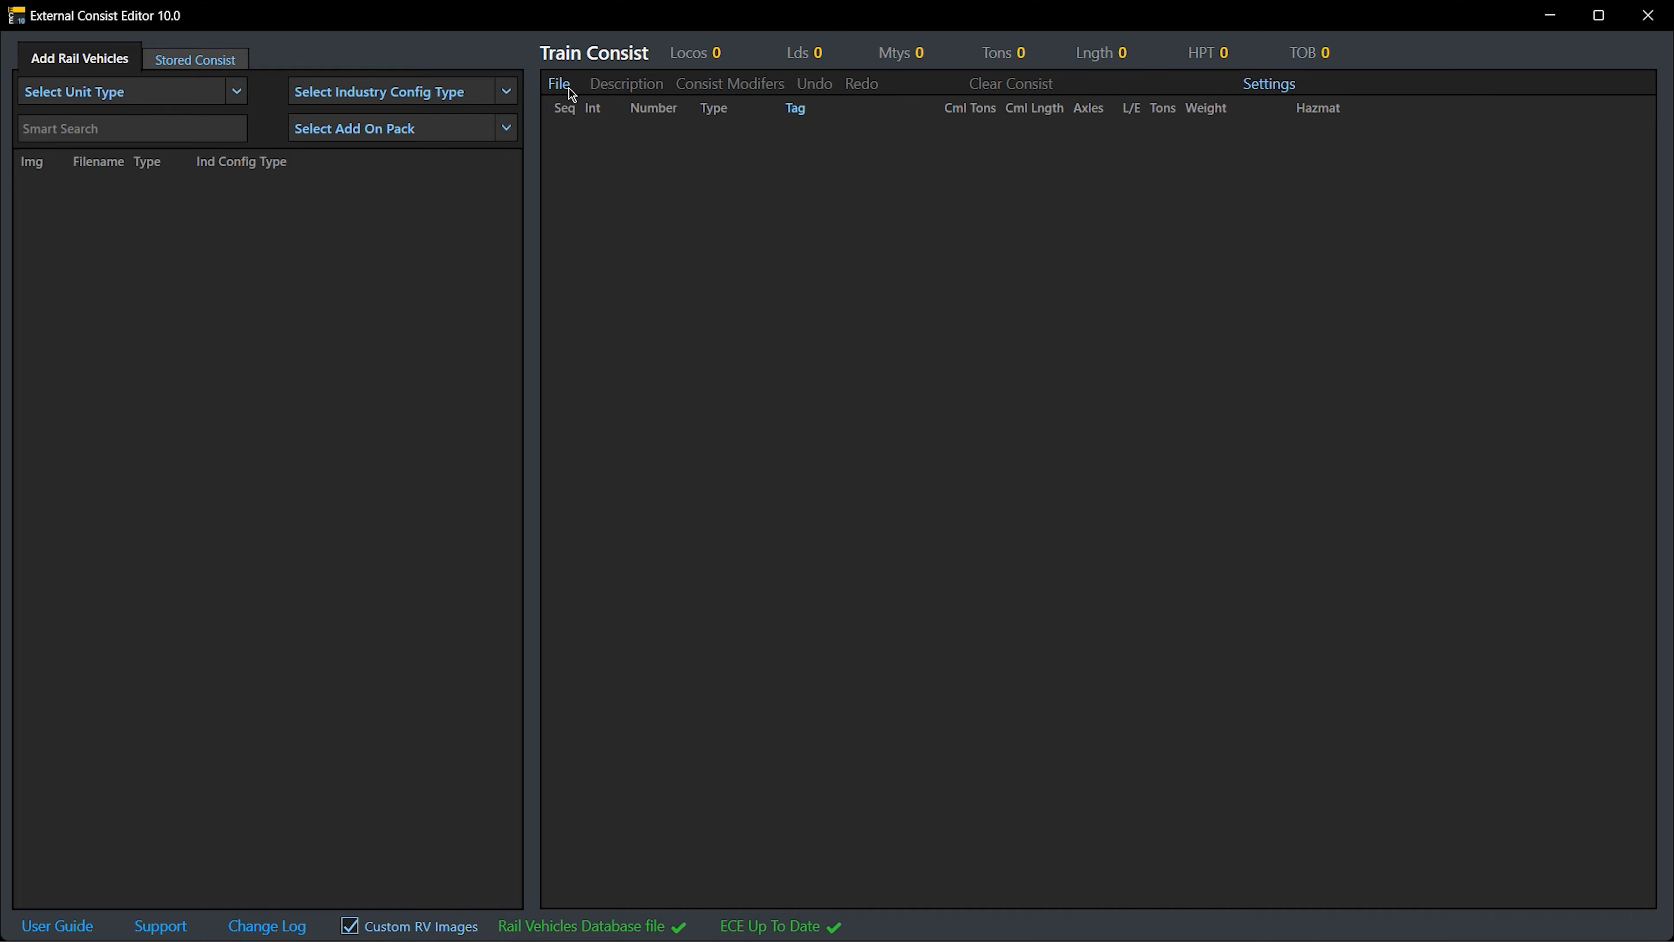
pyautogui.click(569, 88)
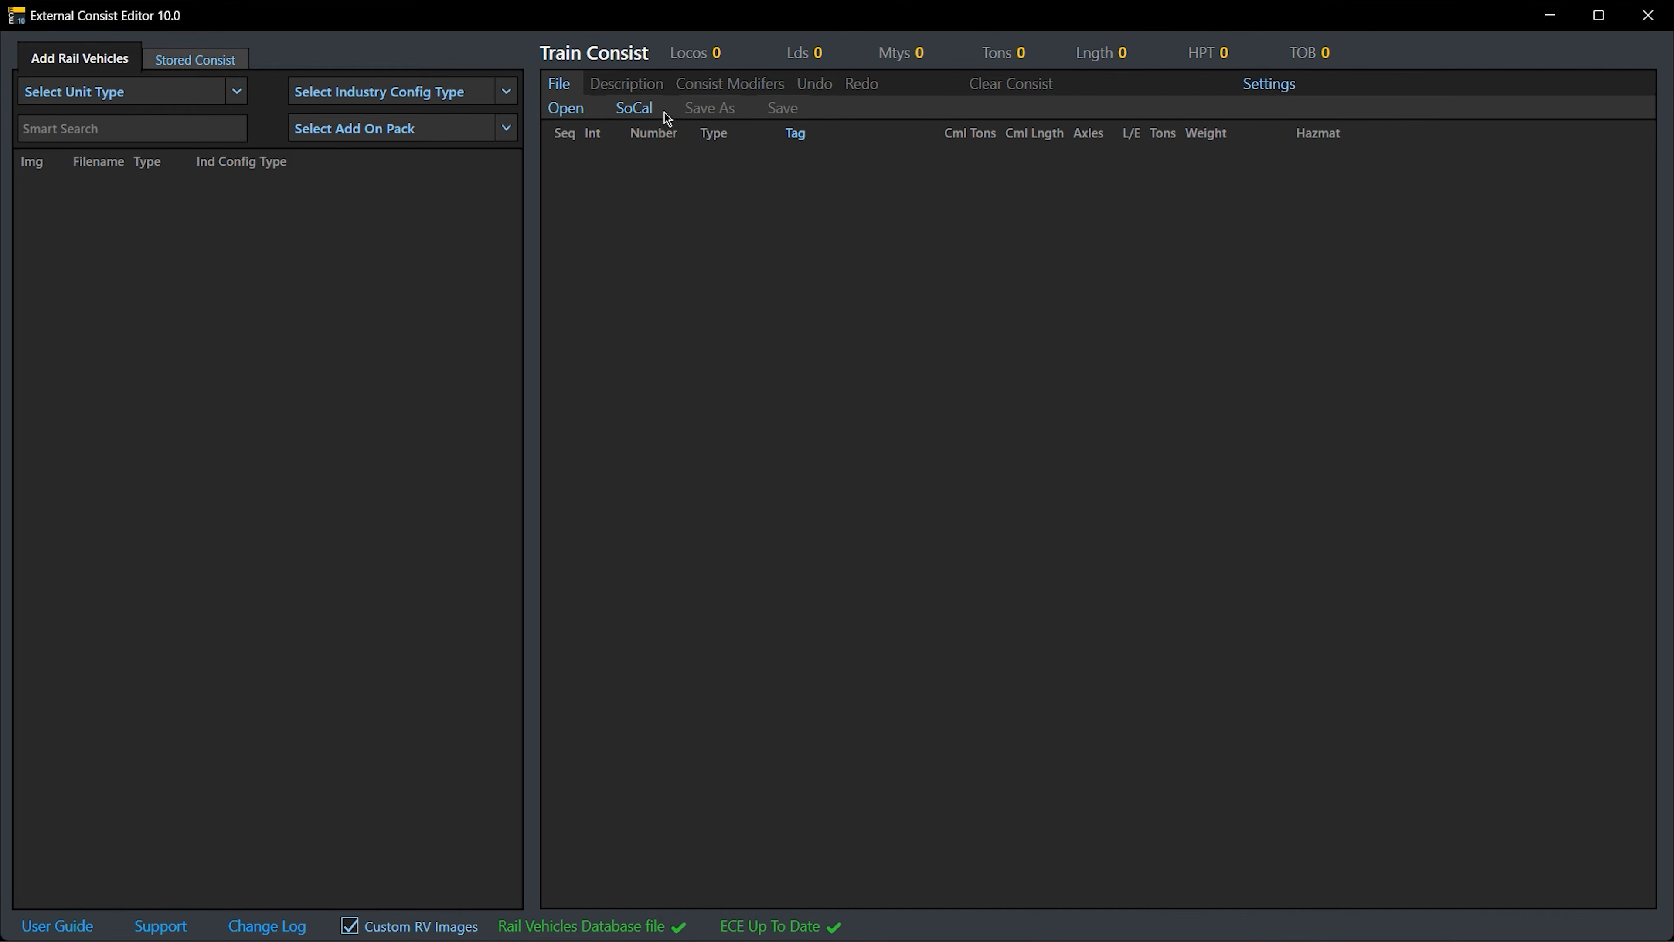
pyautogui.click(570, 117)
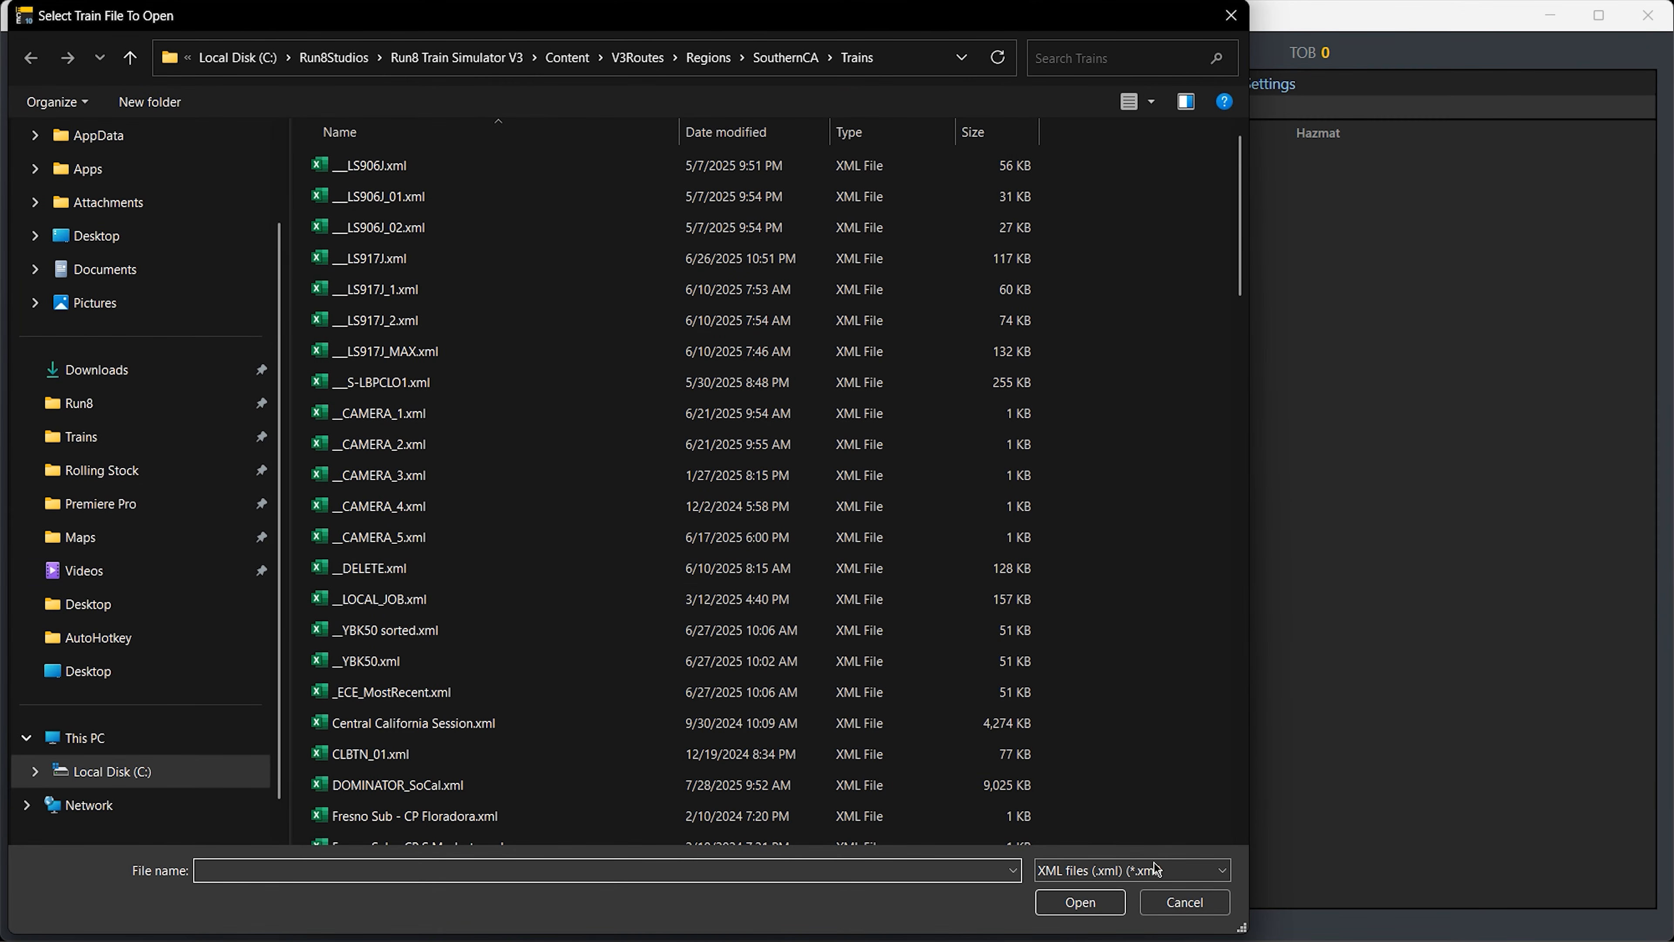
pyautogui.click(1172, 915)
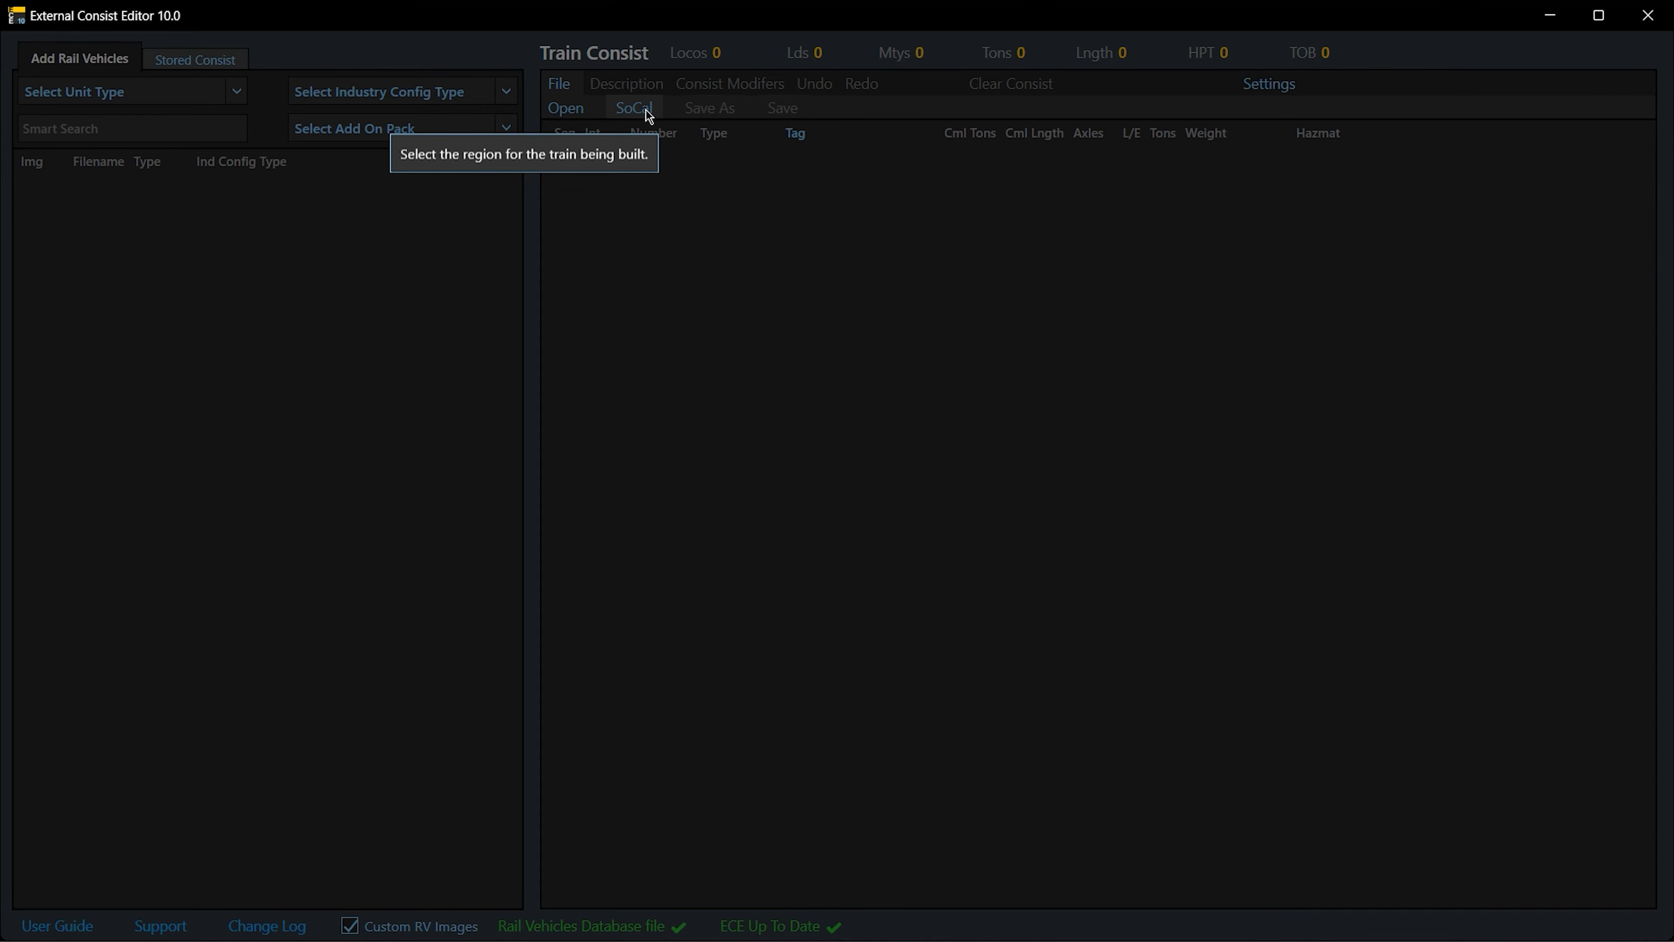
pyautogui.click(646, 110)
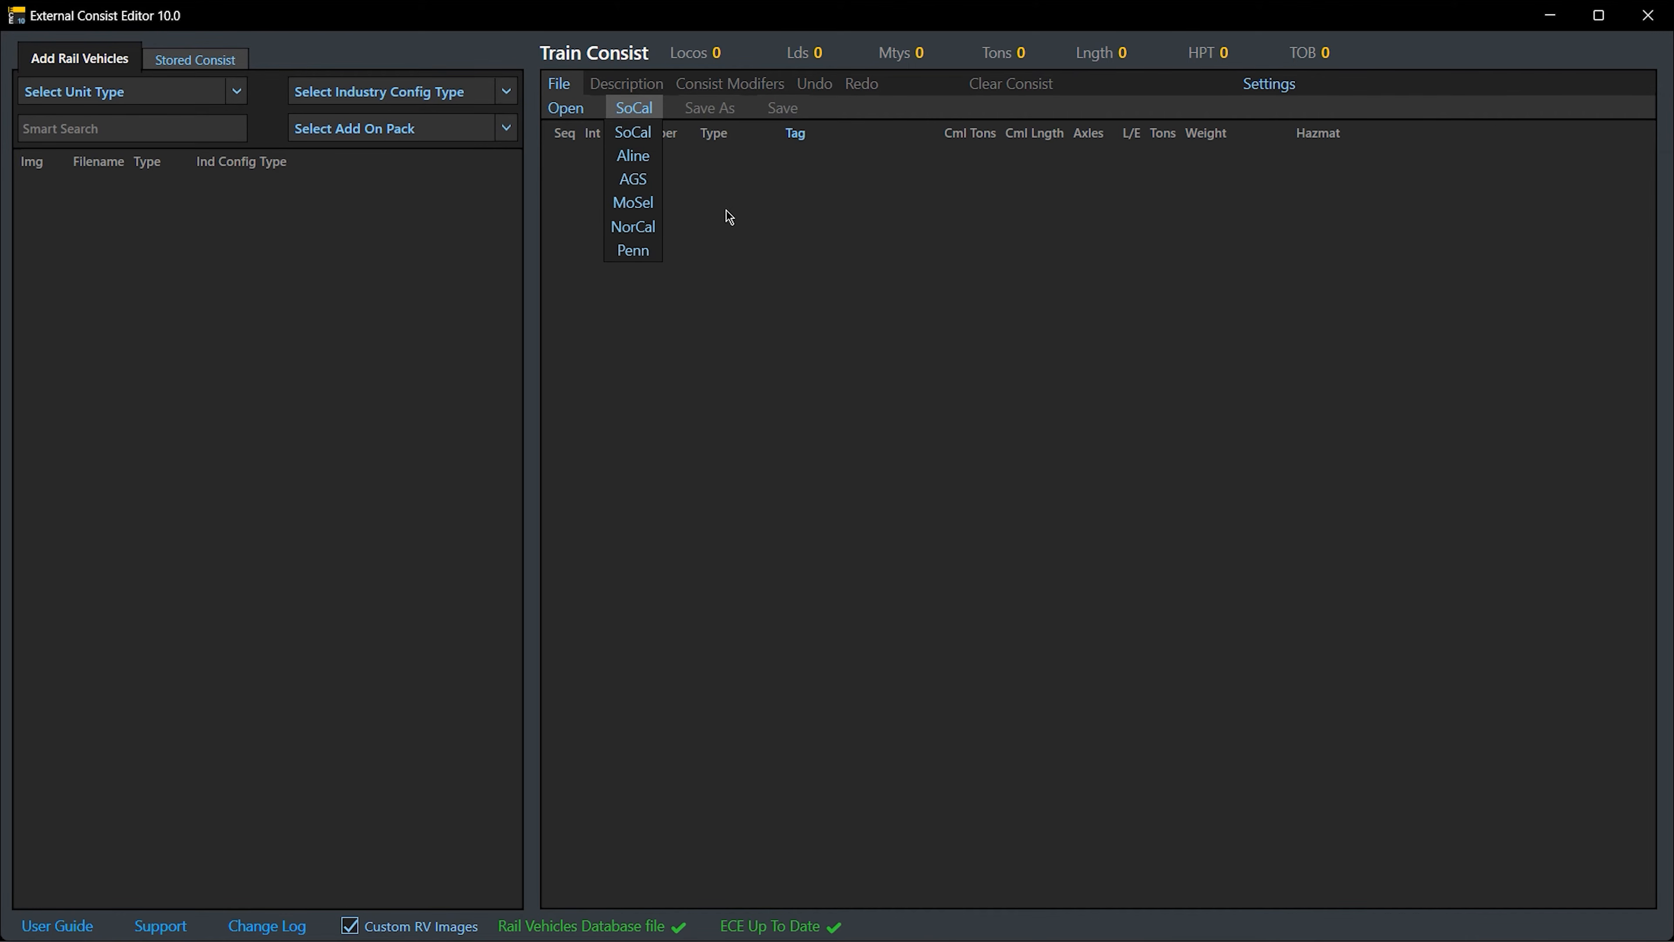
pyautogui.click(766, 236)
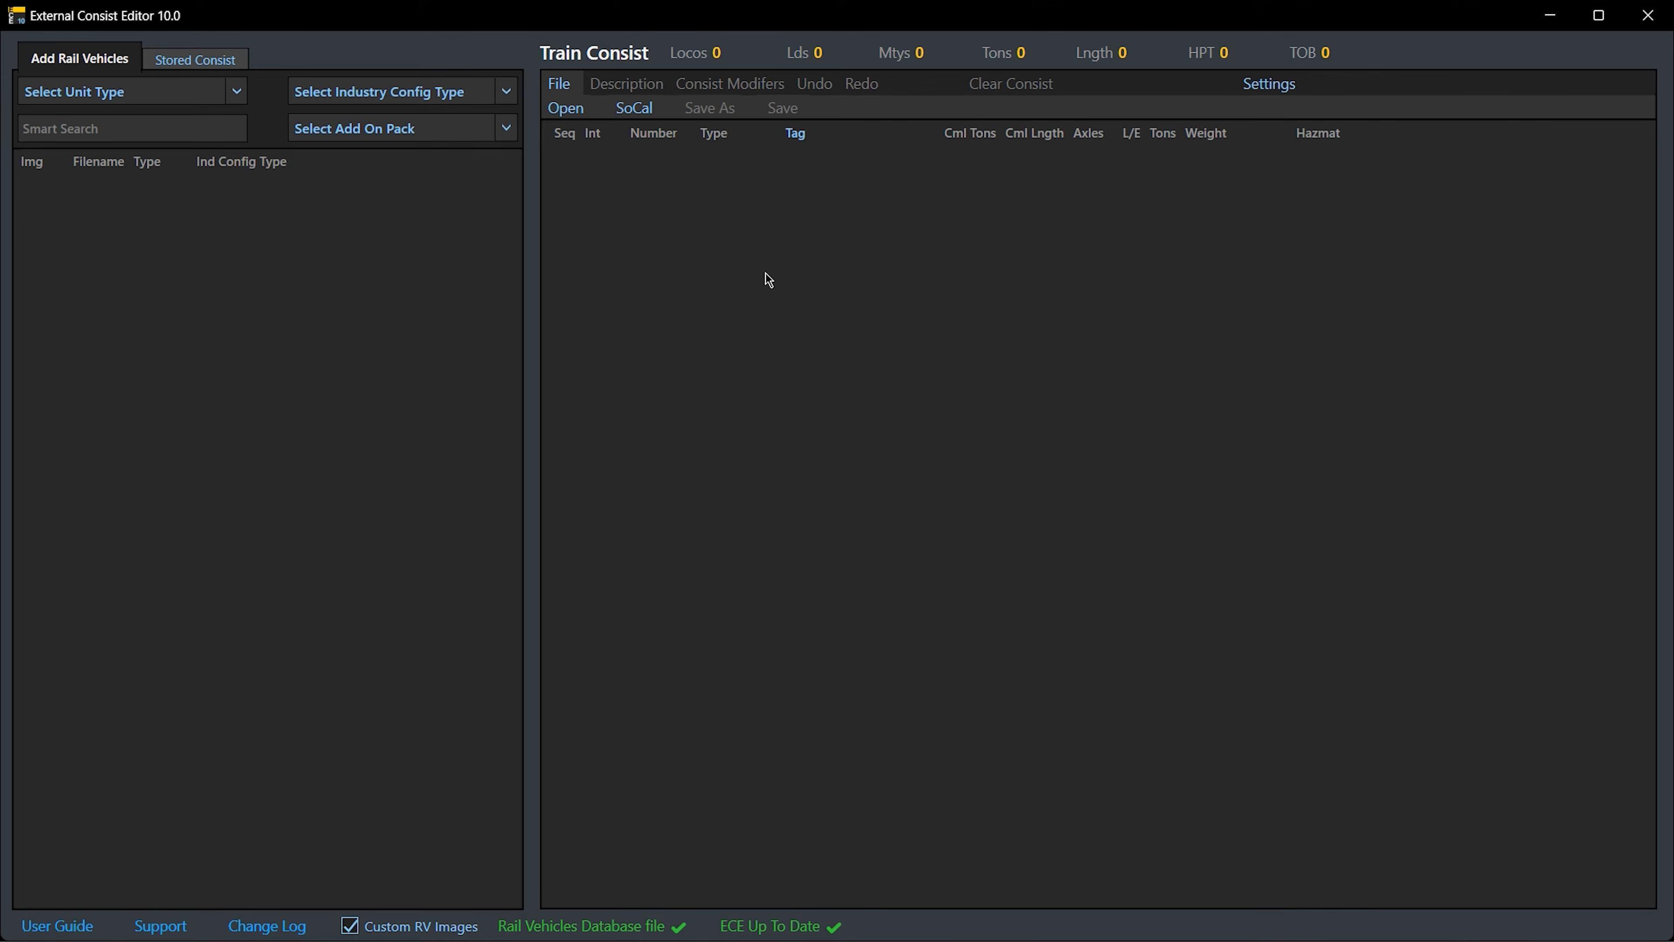
# Open the _LS906J.xml consist and view the Save As dialog, closing it without saving
pyautogui.click(585, 113)
pyautogui.doubleClick(538, 163)
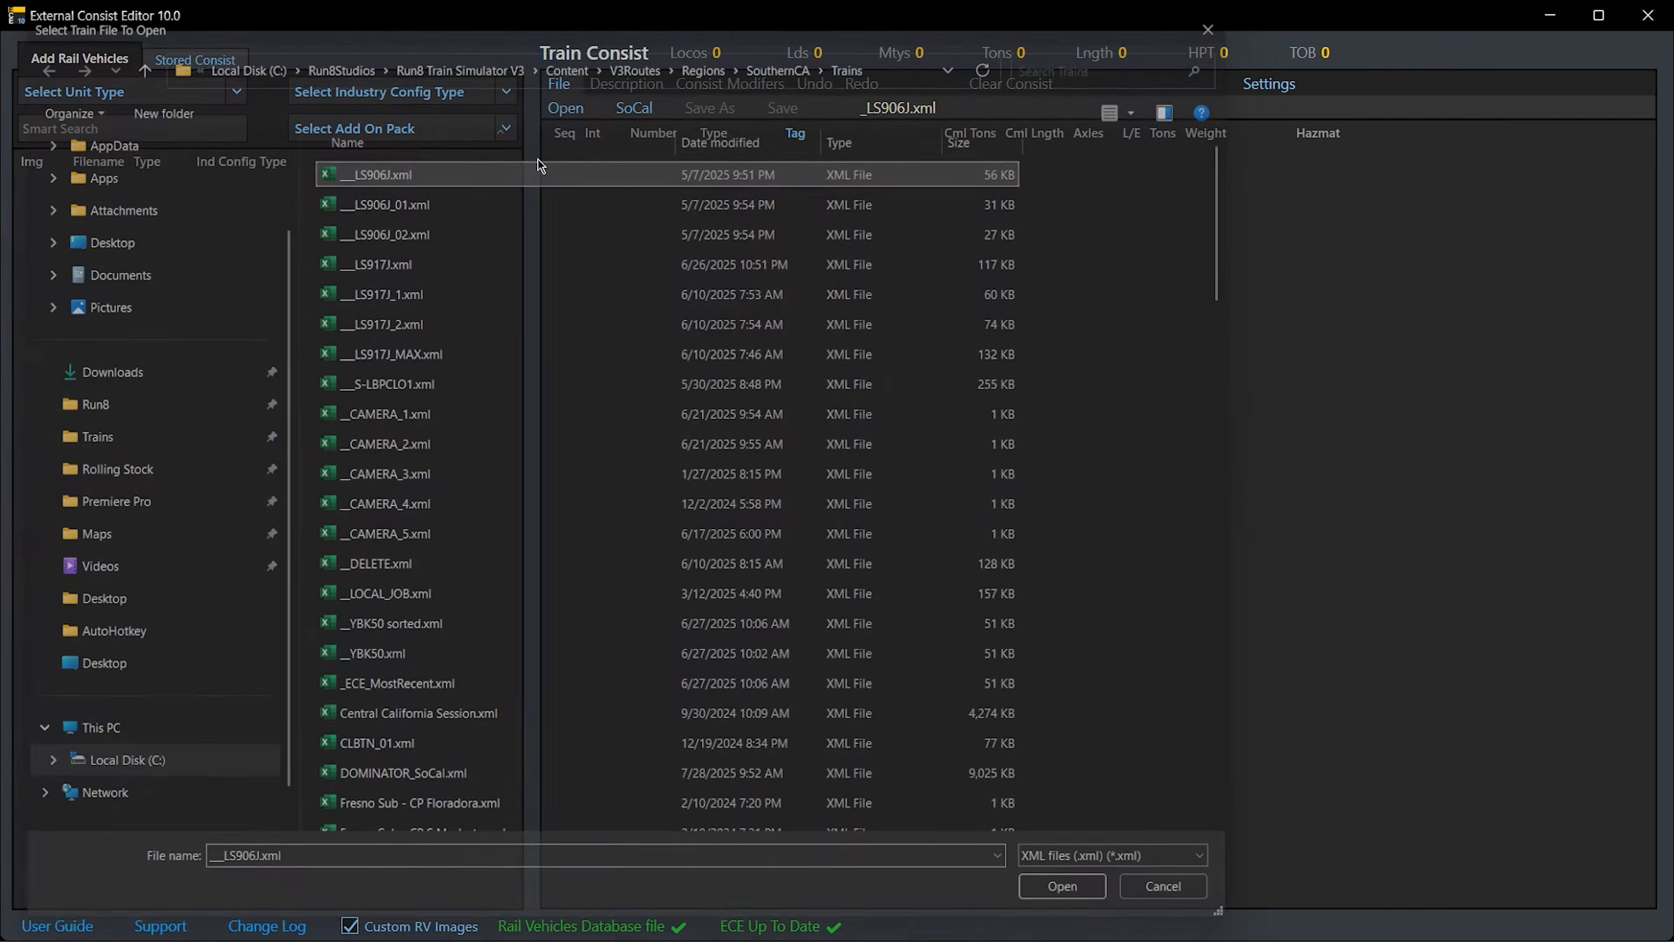
pyautogui.click(712, 109)
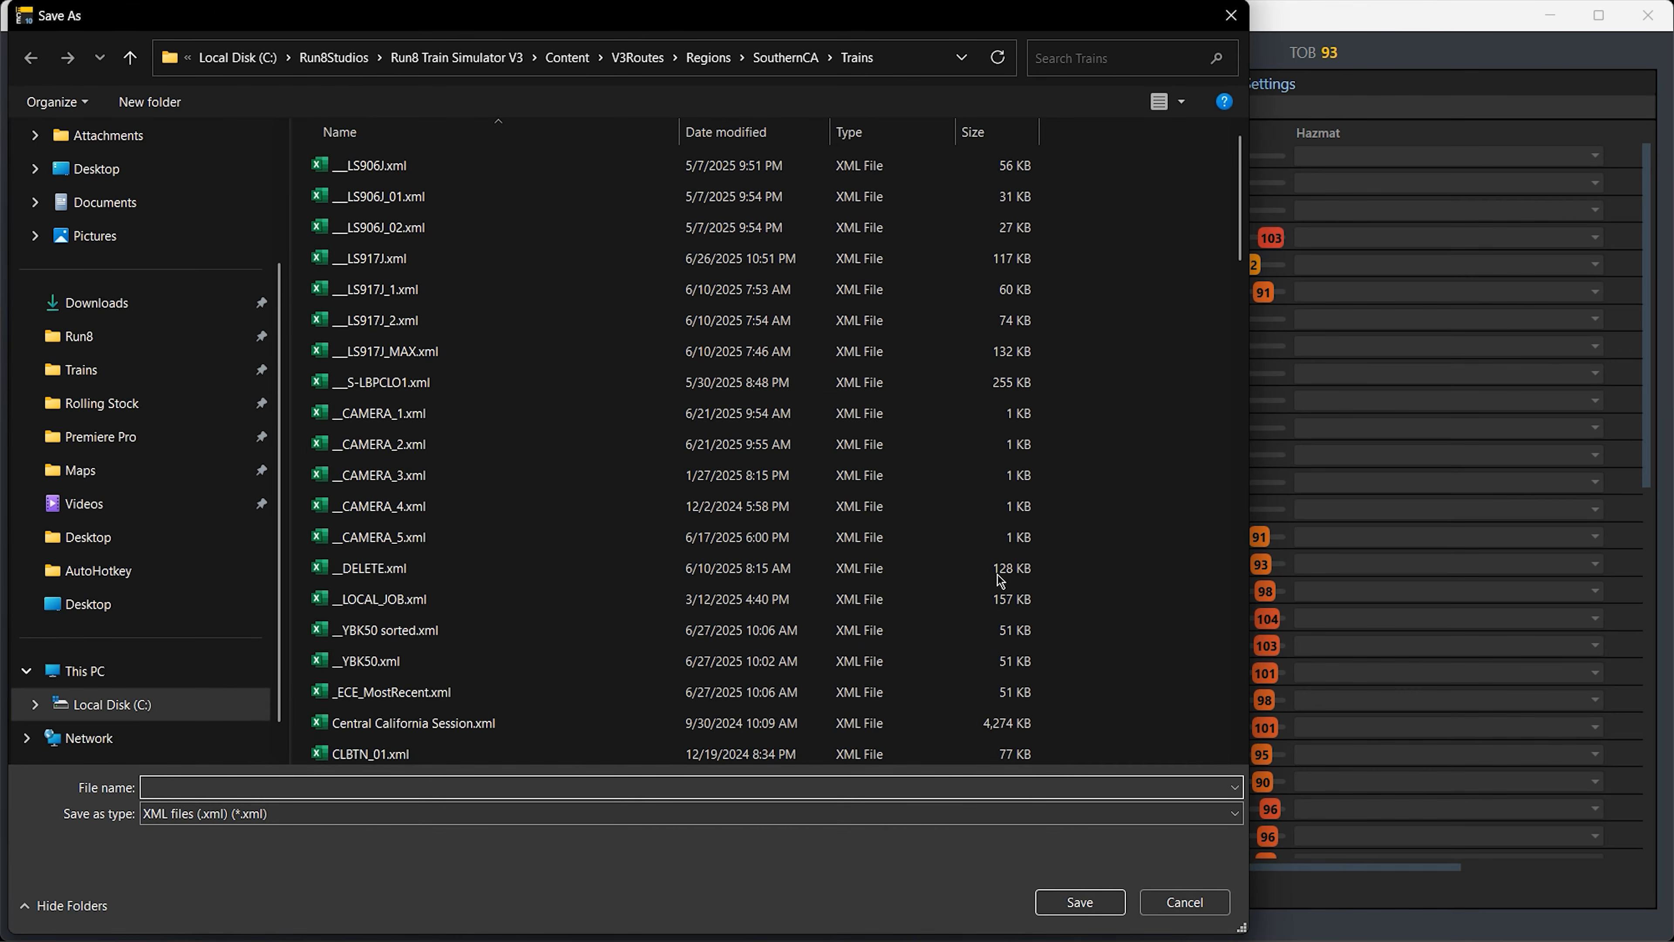
pyautogui.click(1168, 900)
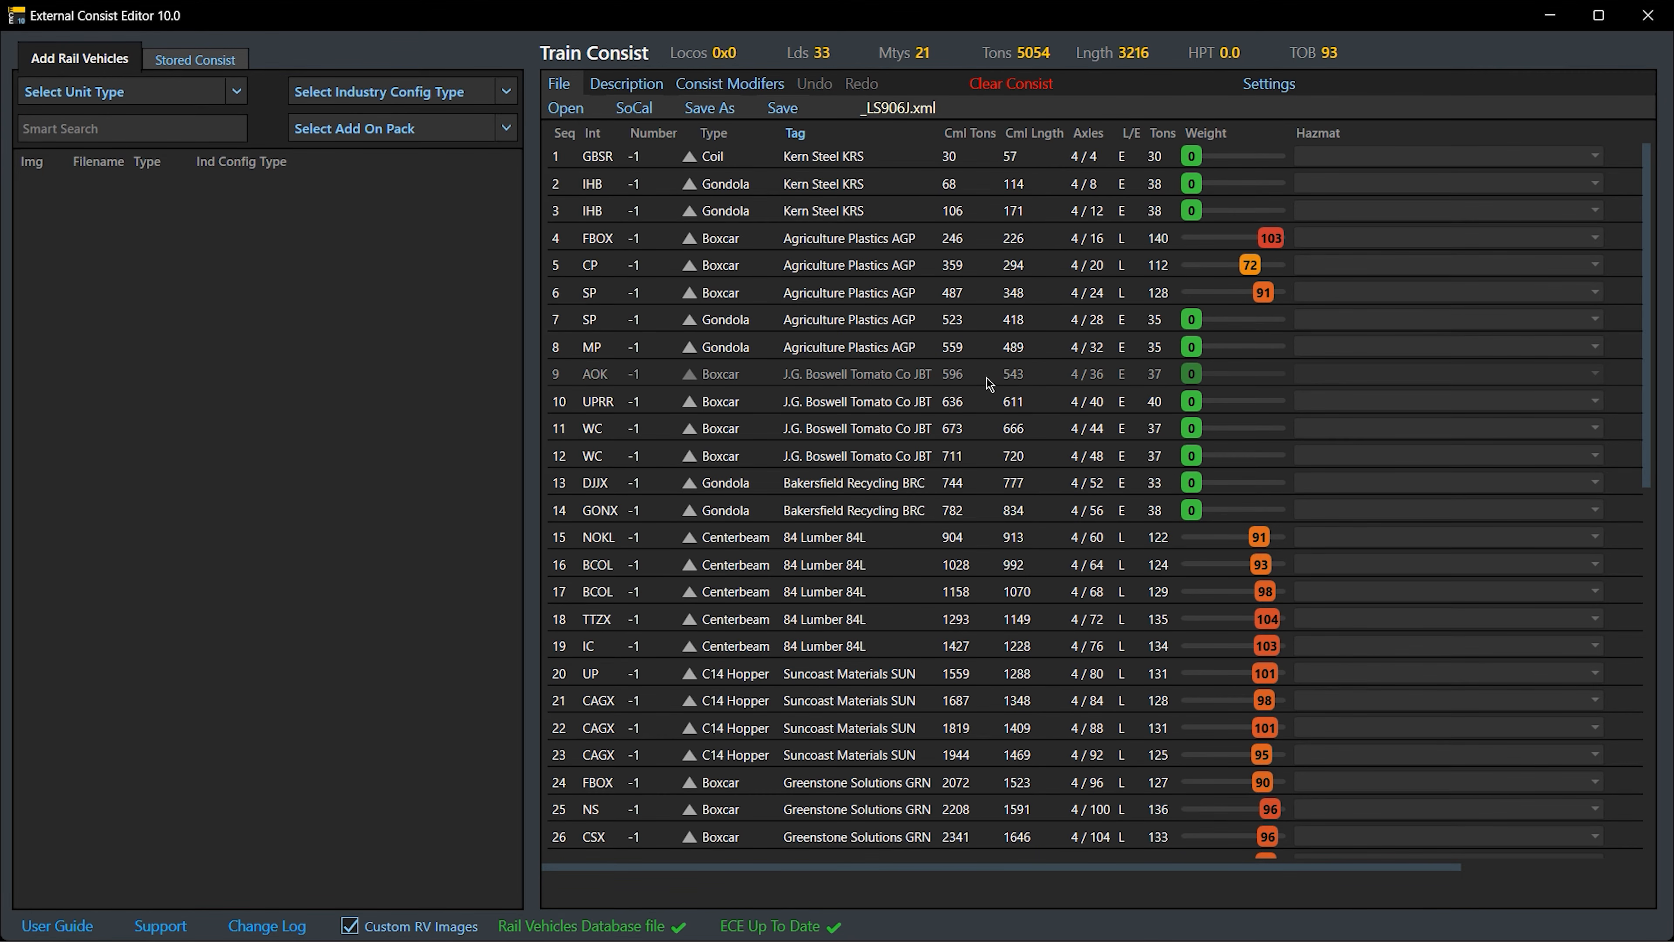
# Turn the "Show full file path for loaded train" setting on and back off
pyautogui.click(1278, 91)
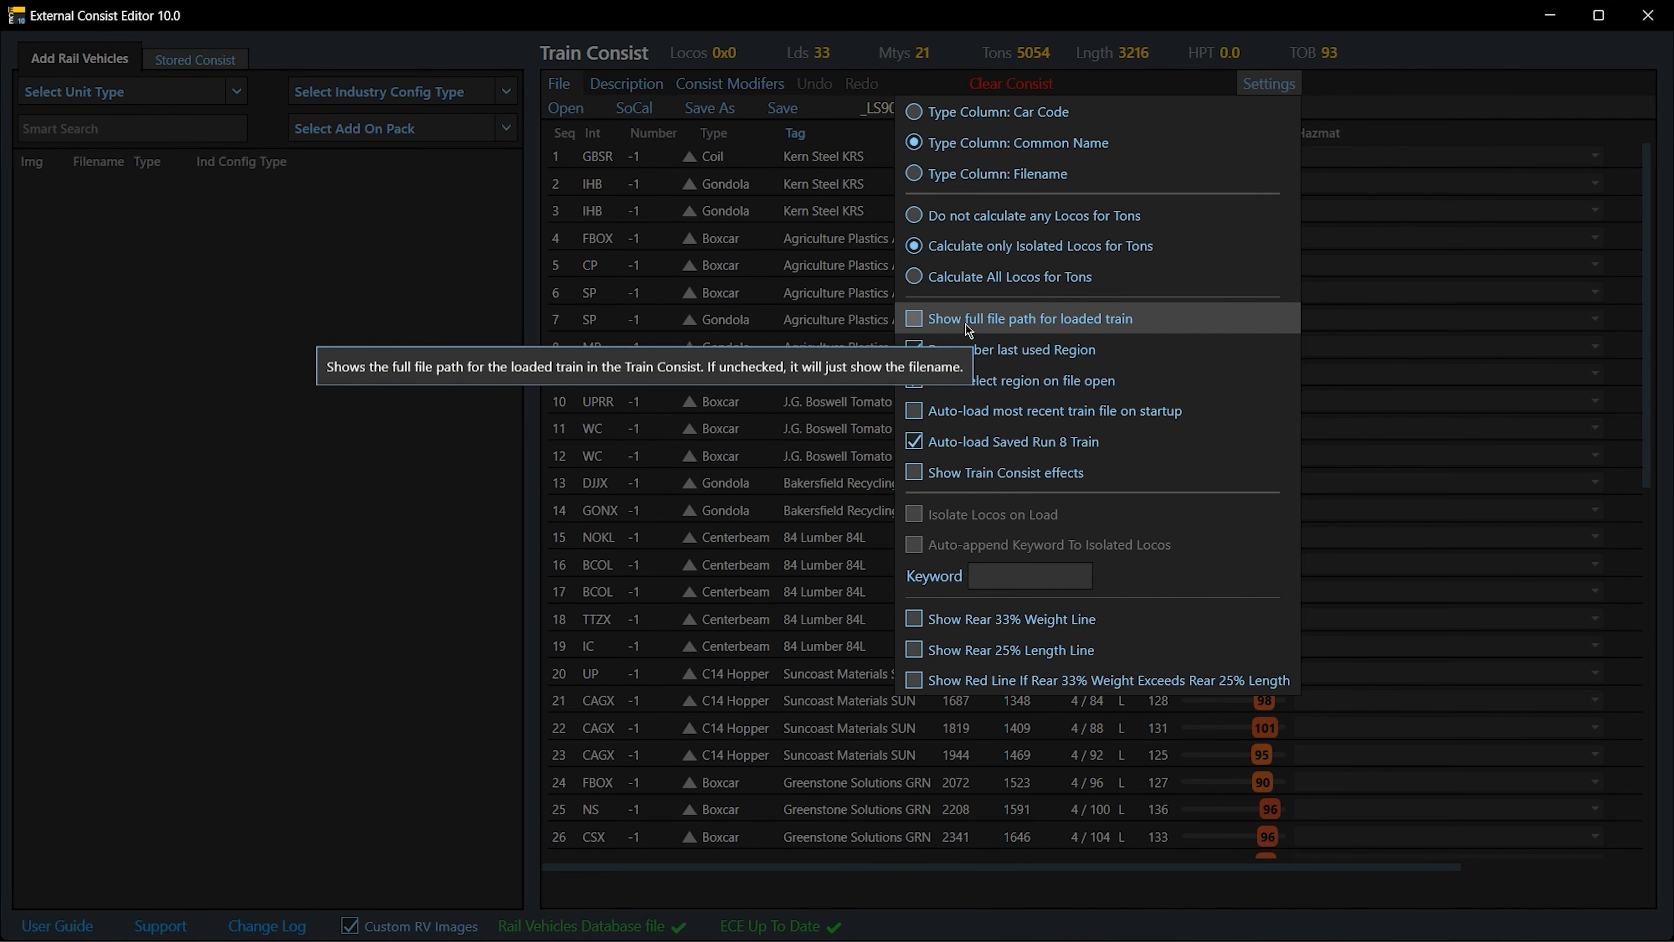
pyautogui.click(1053, 328)
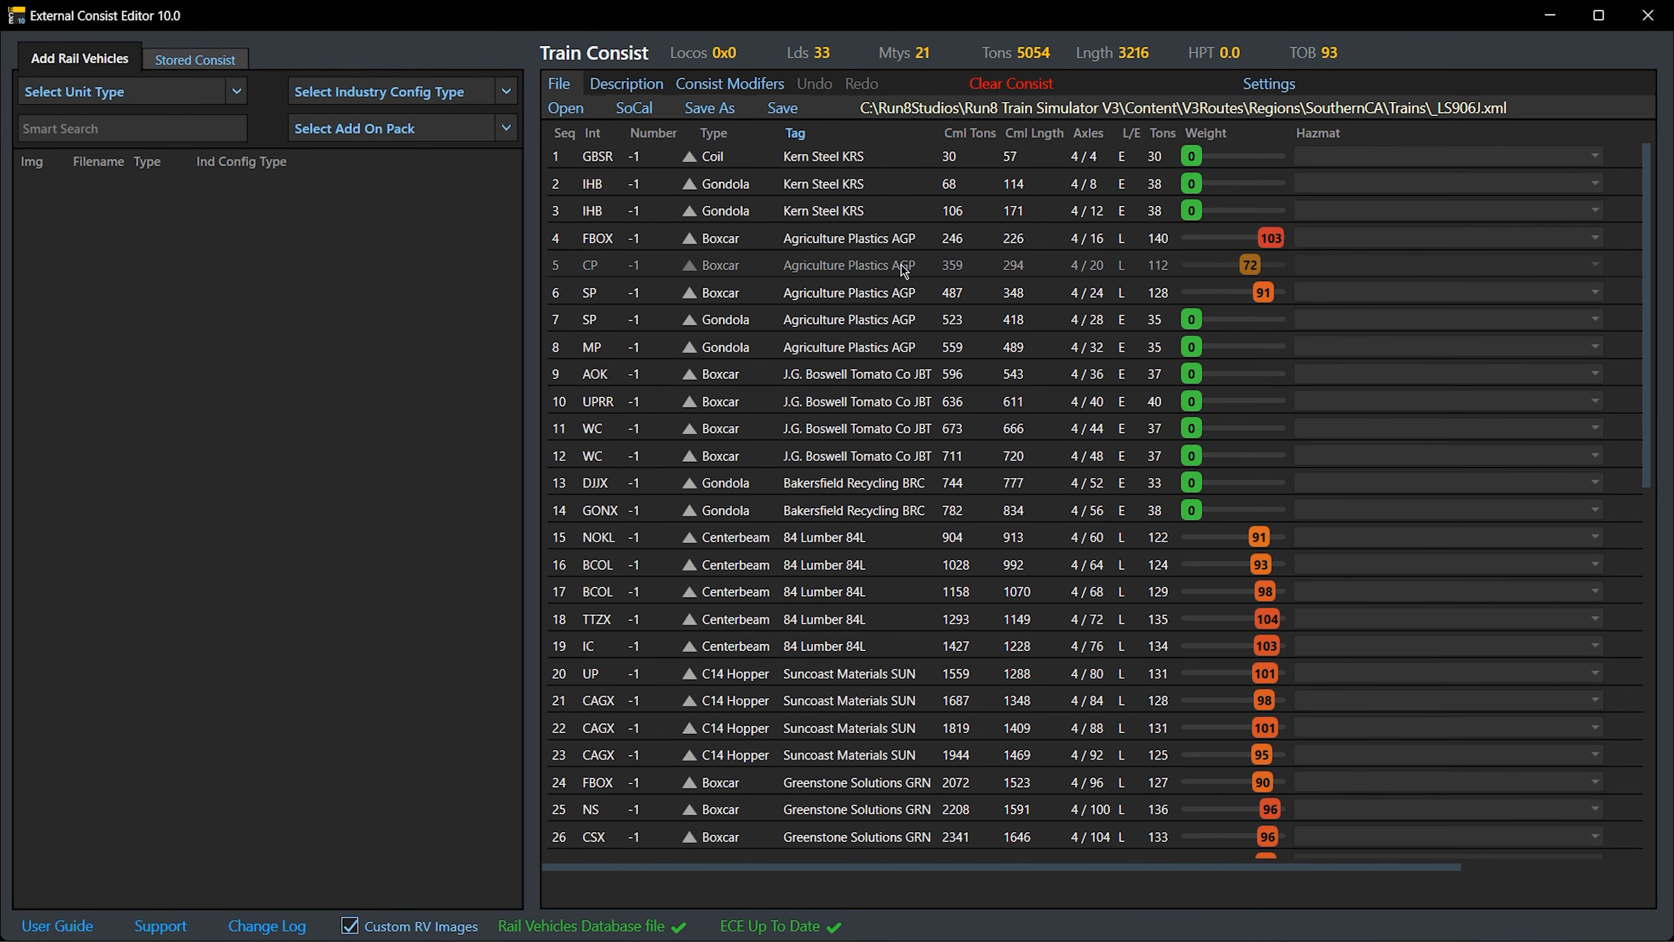
pyautogui.click(1269, 84)
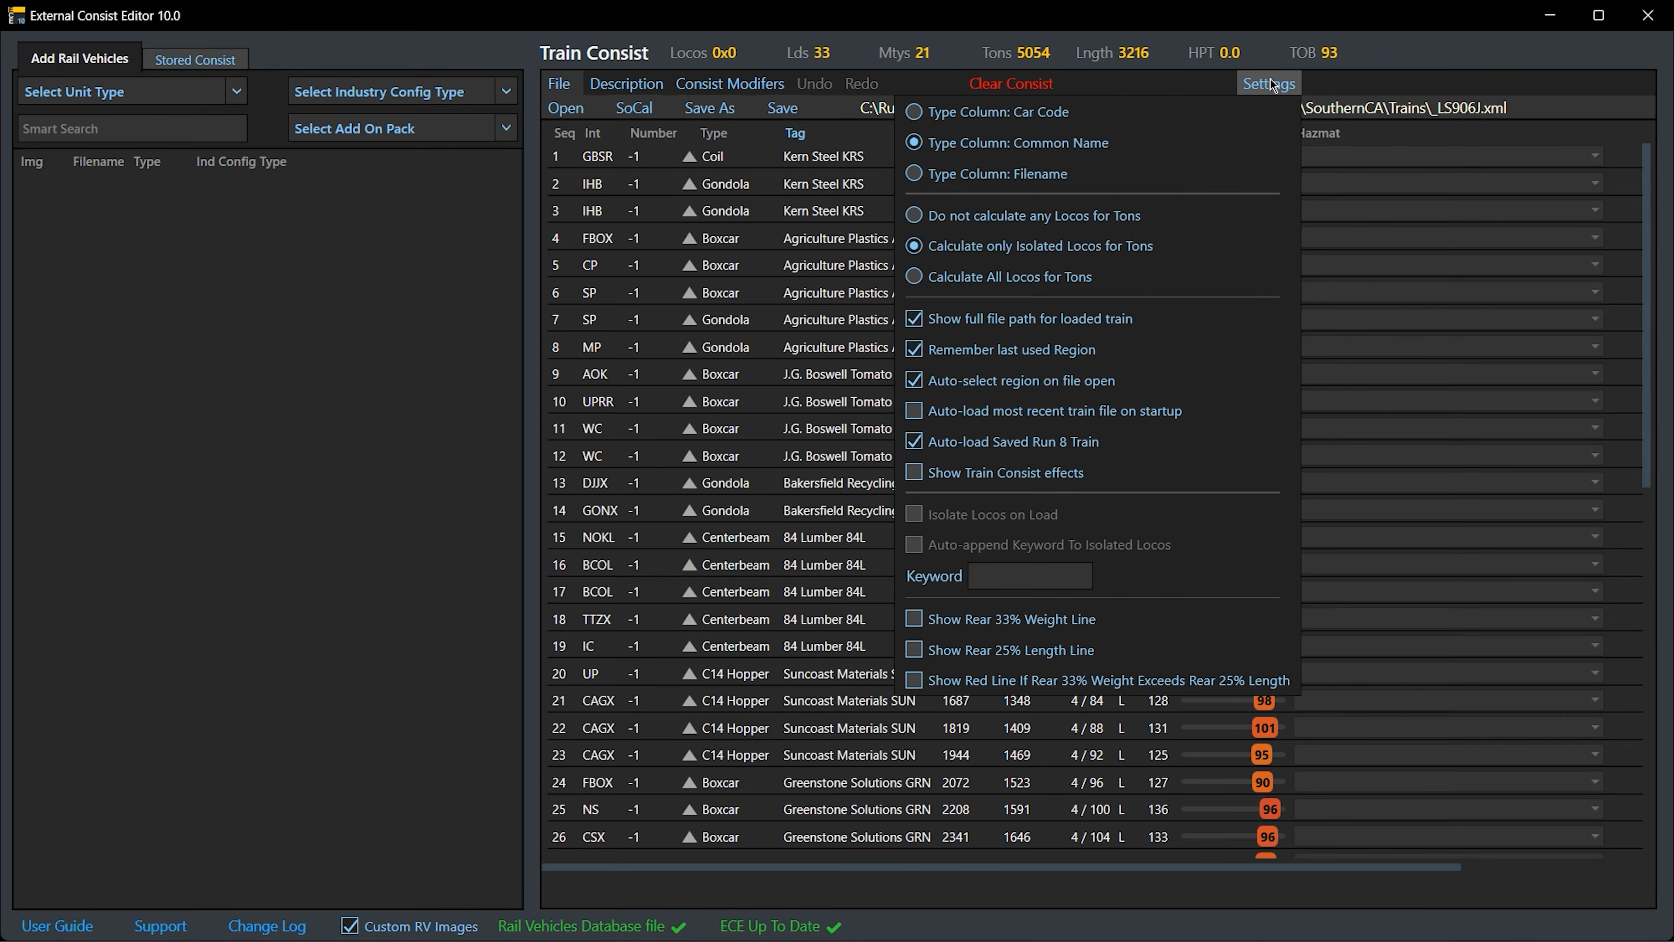
pyautogui.click(990, 320)
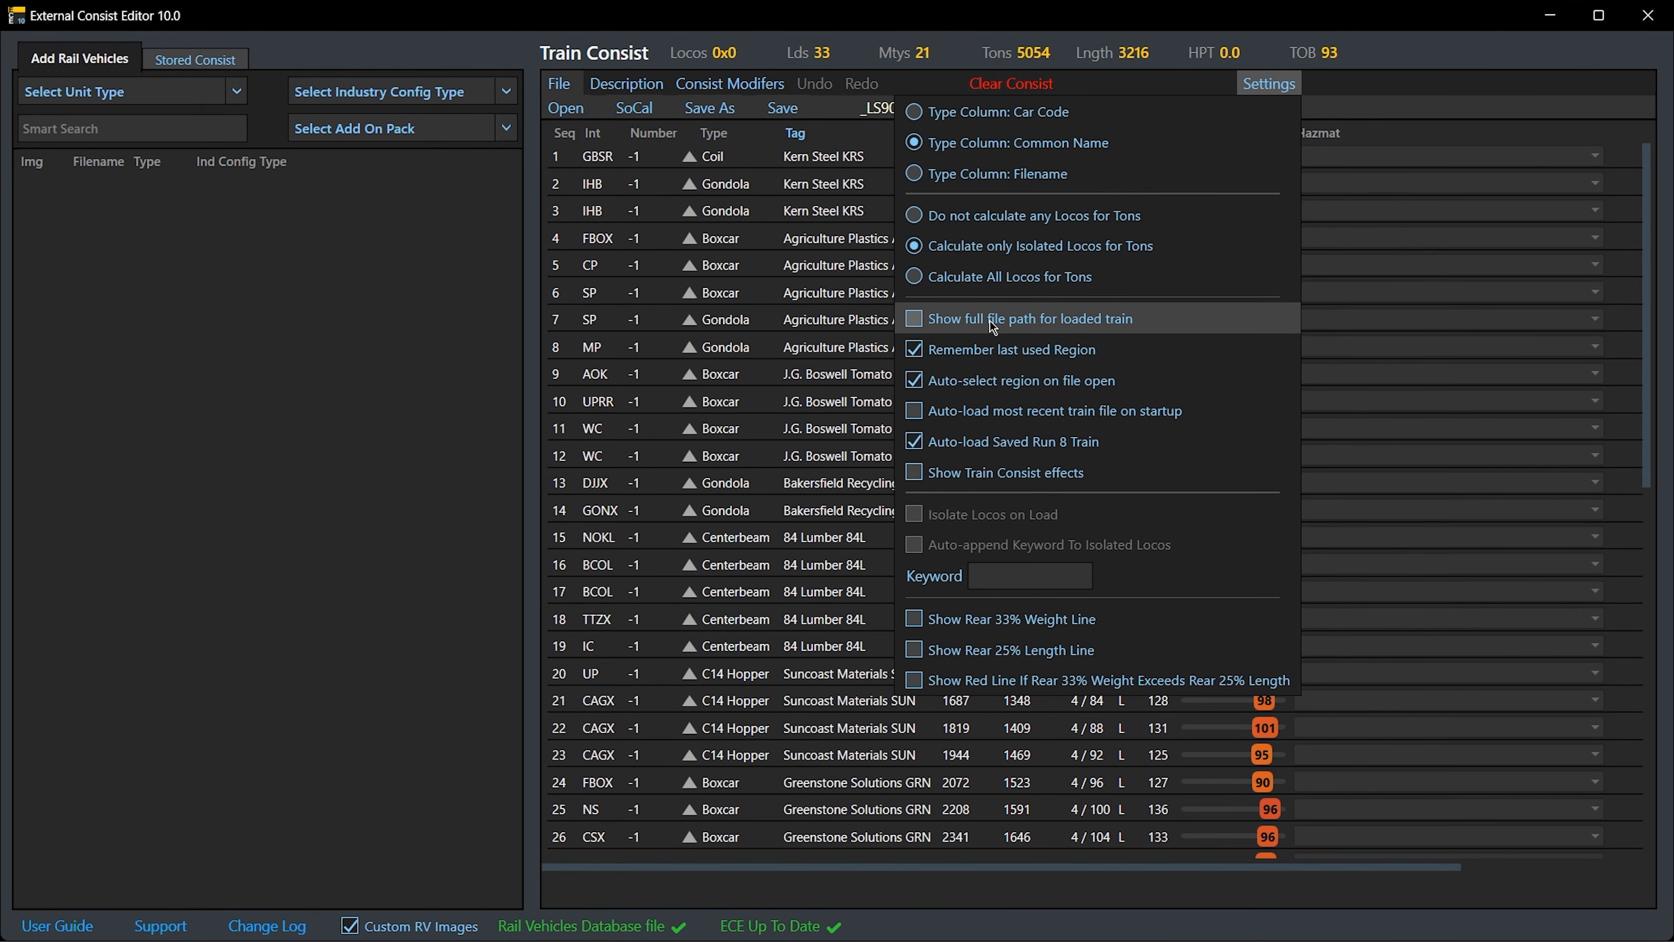
pyautogui.click(884, 325)
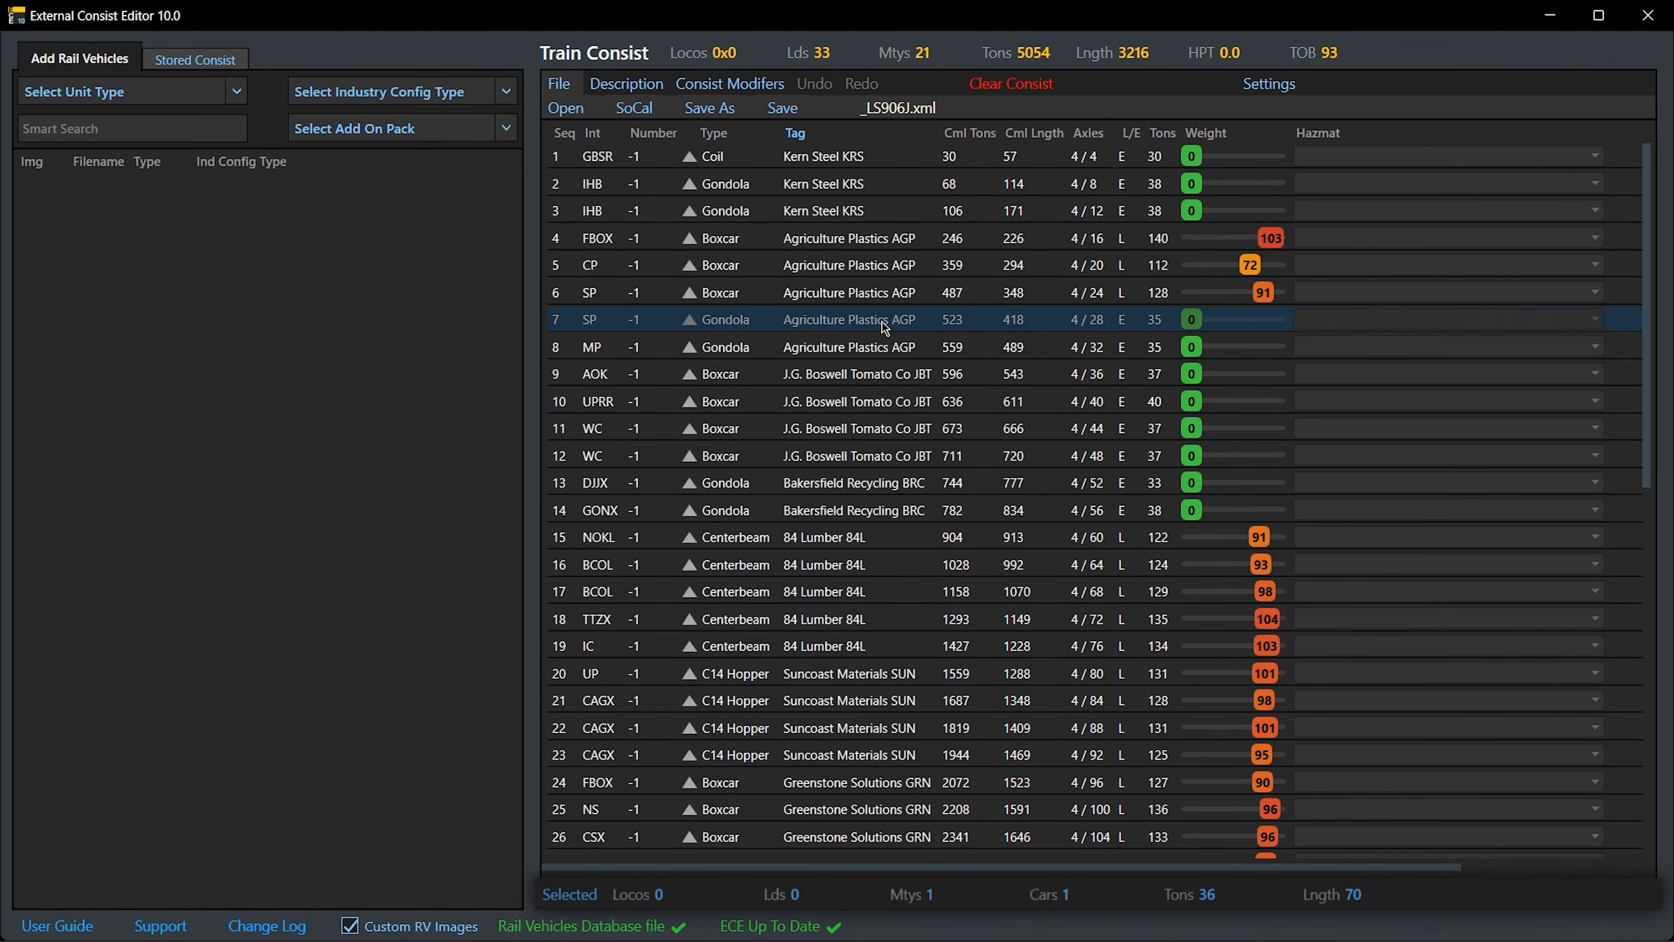
# Replace the train description with "Test train for demo purposes." and save the consist
pyautogui.click(643, 91)
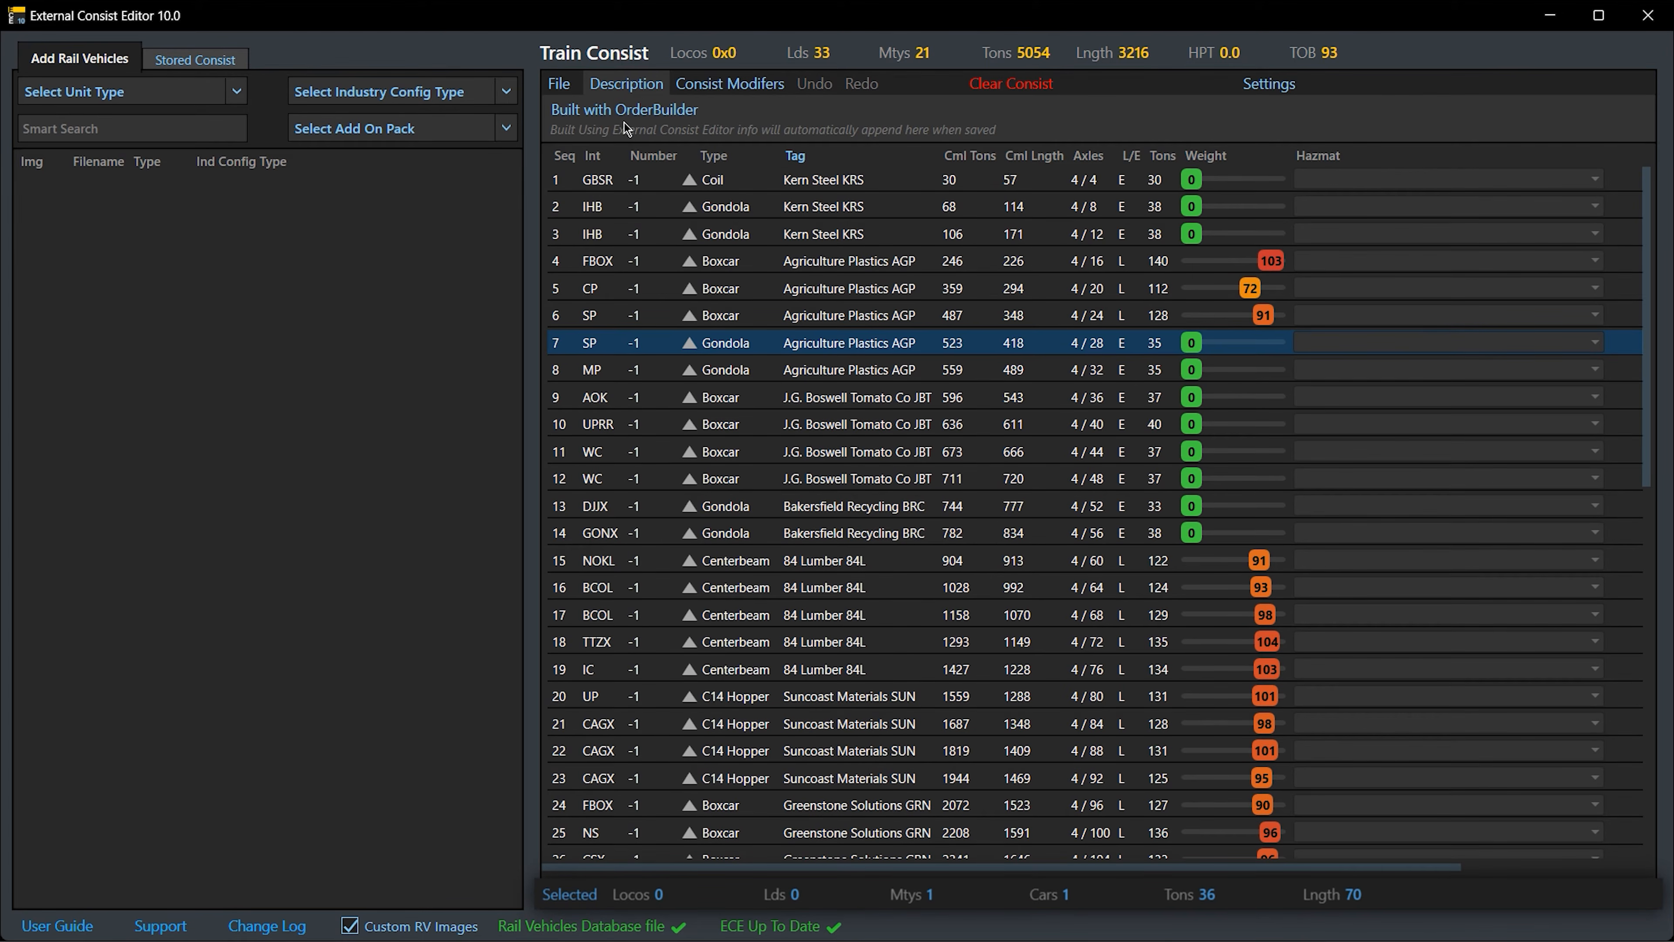
pyautogui.click(713, 109)
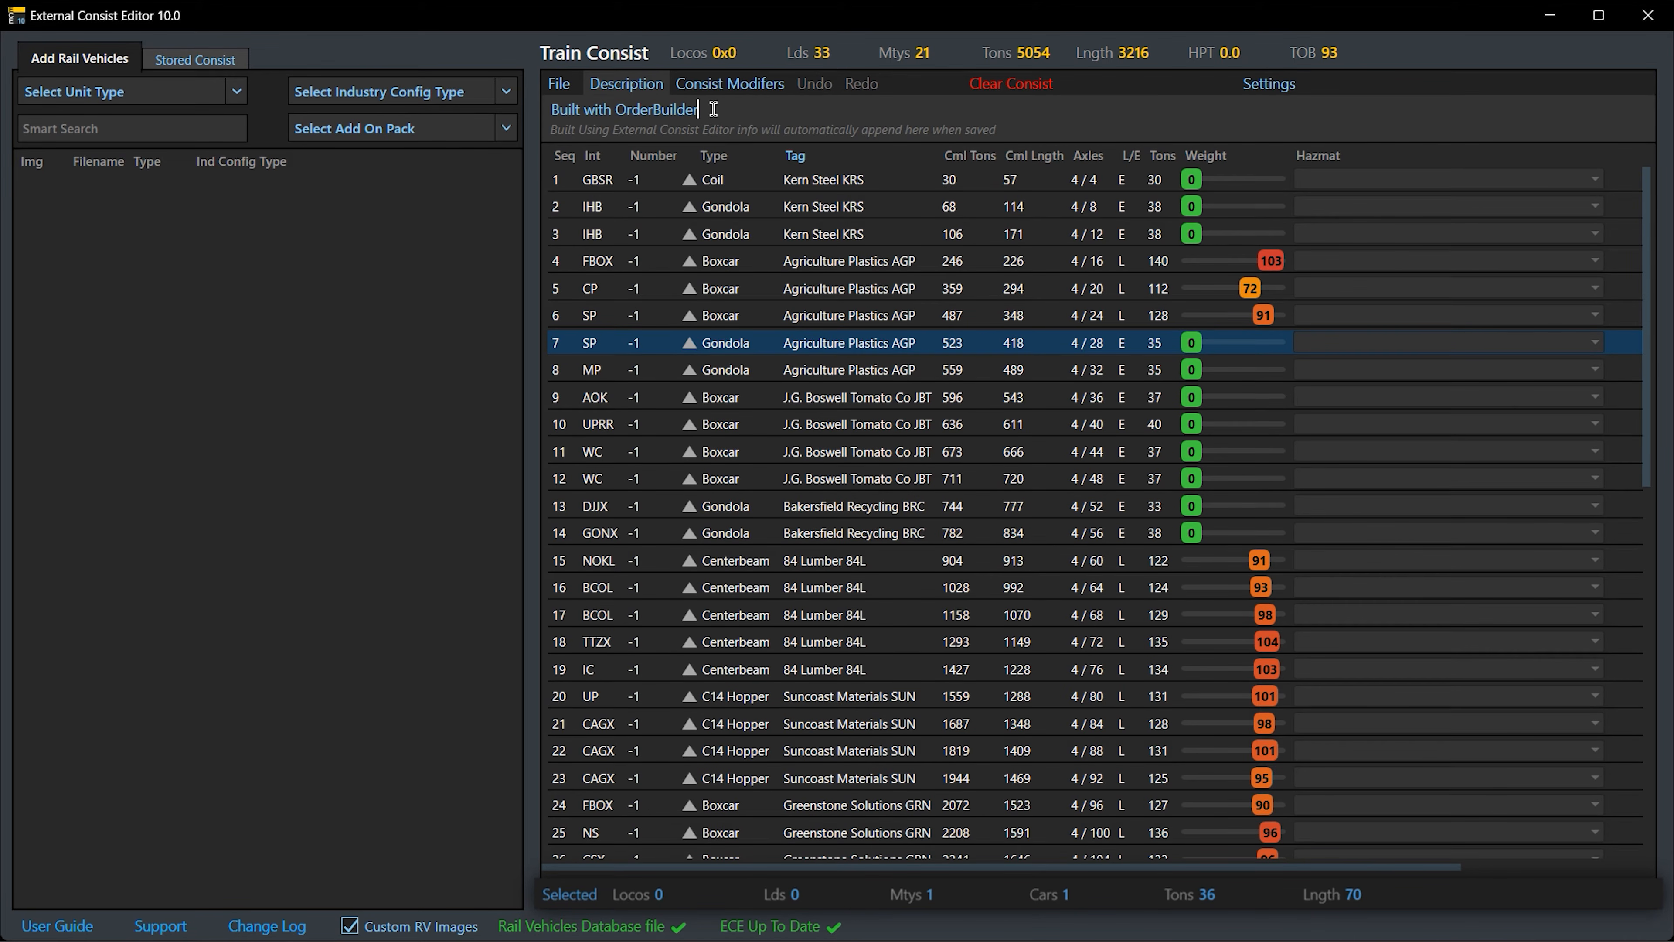
pyautogui.moveTo(727, 109); pyautogui.dragTo(562, 104)
pyautogui.click(737, 107)
pyautogui.moveTo(736, 107); pyautogui.dragTo(547, 109)
pyautogui.press('BackSpace')
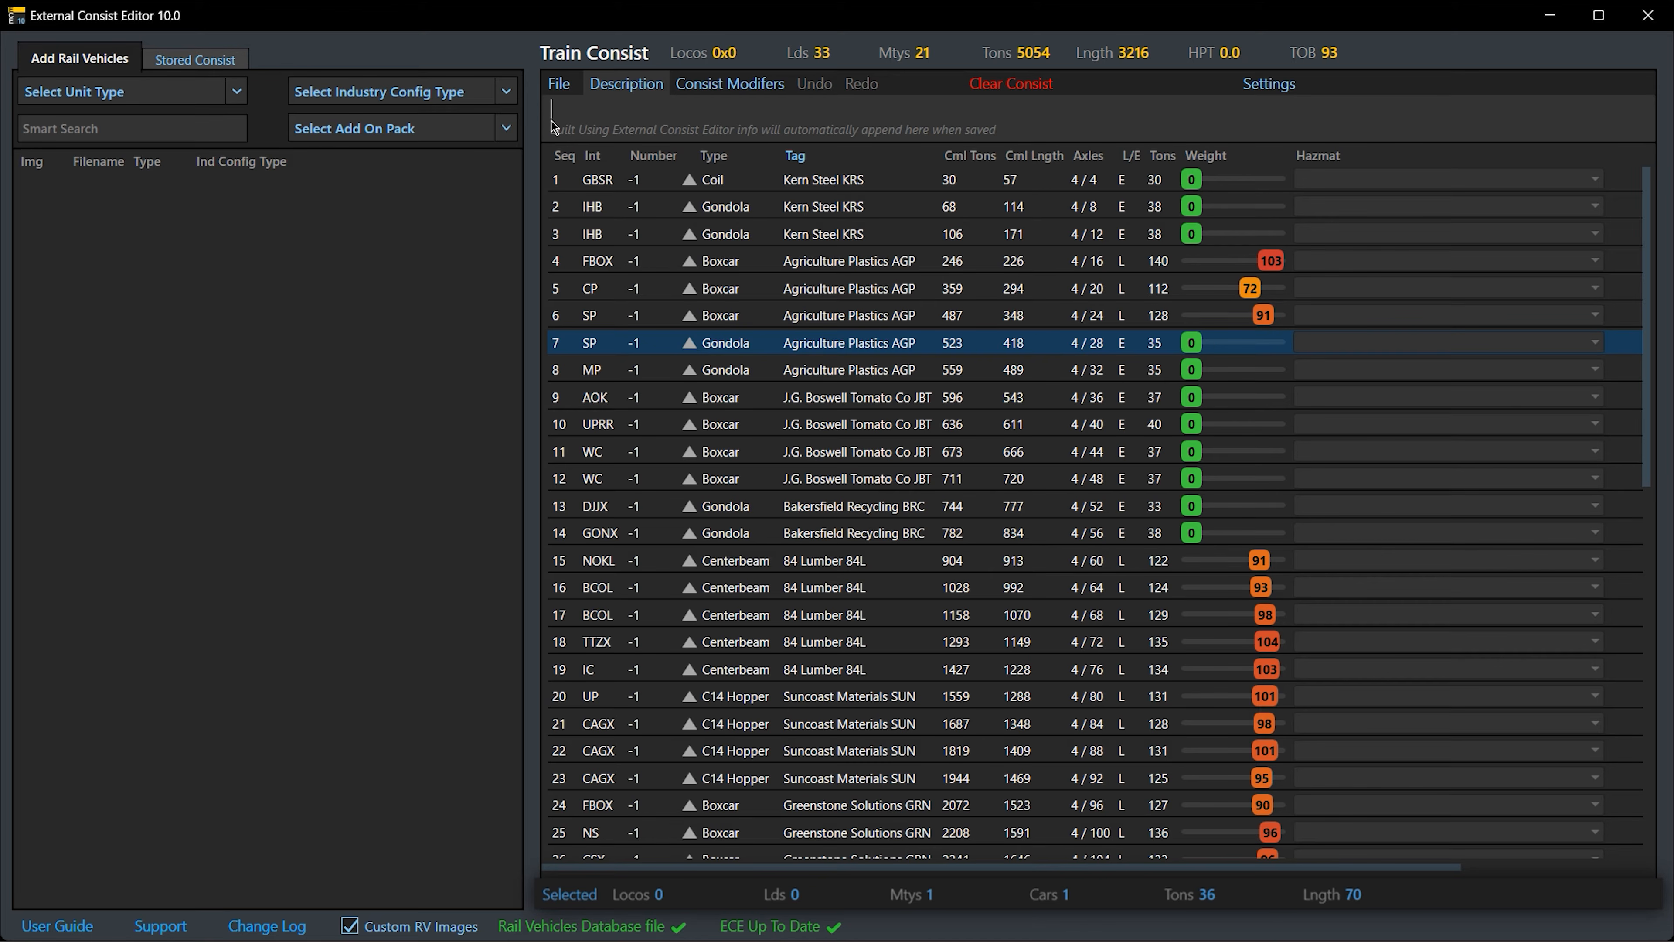
pyautogui.write('Test train for demo purposes.')
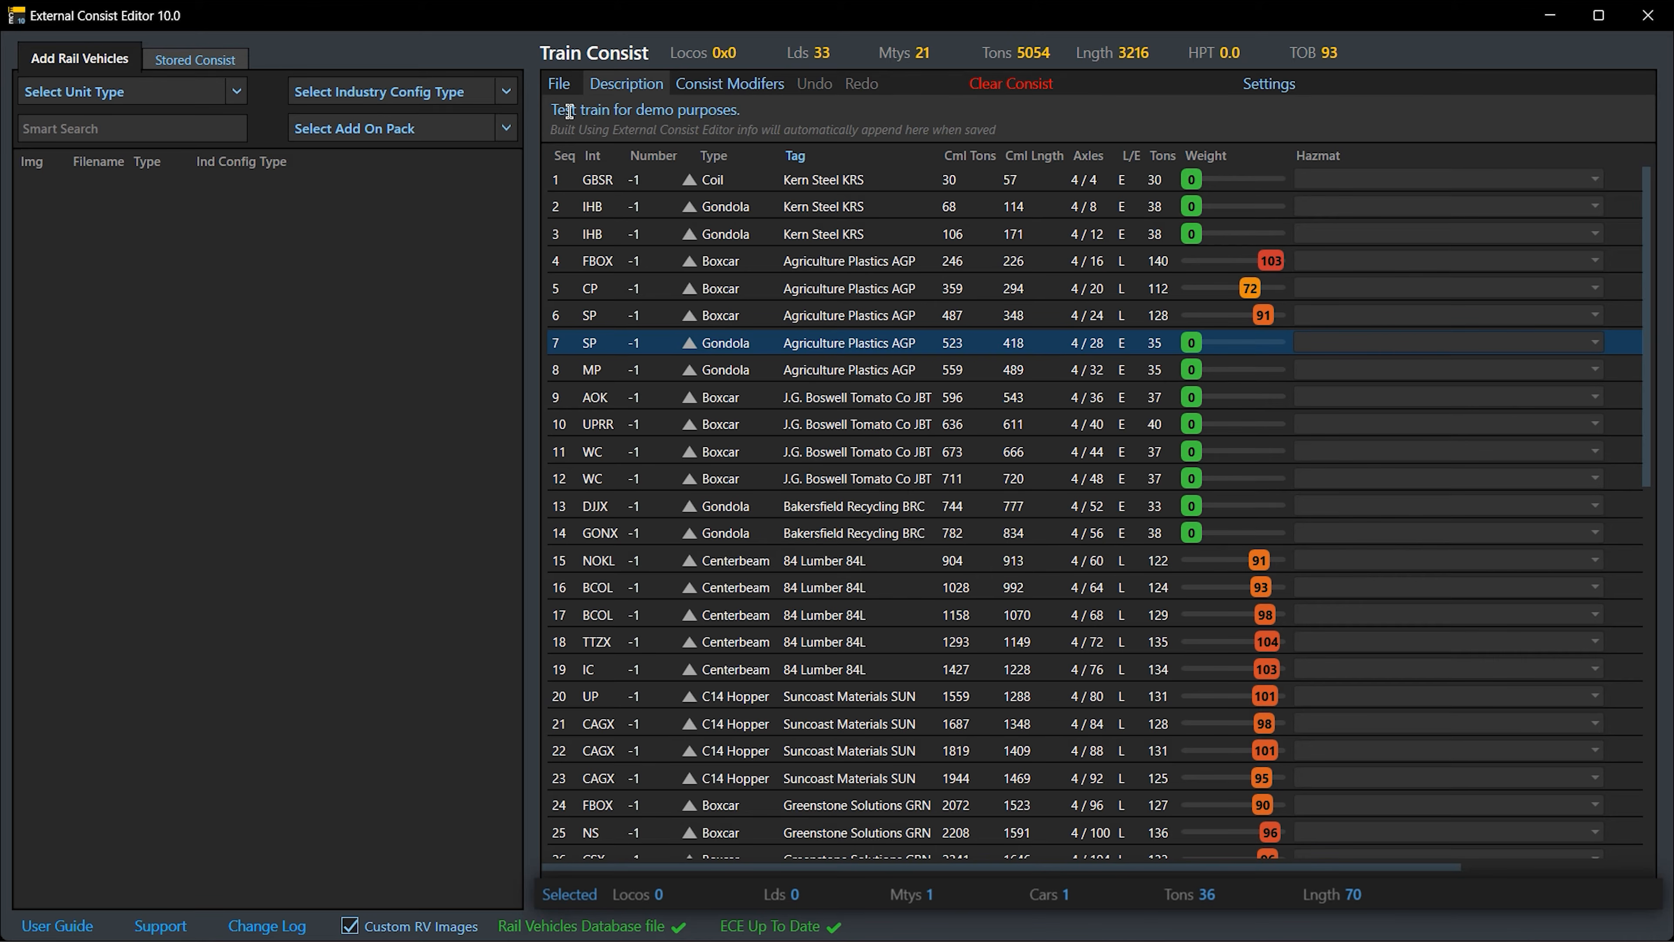
pyautogui.click(578, 85)
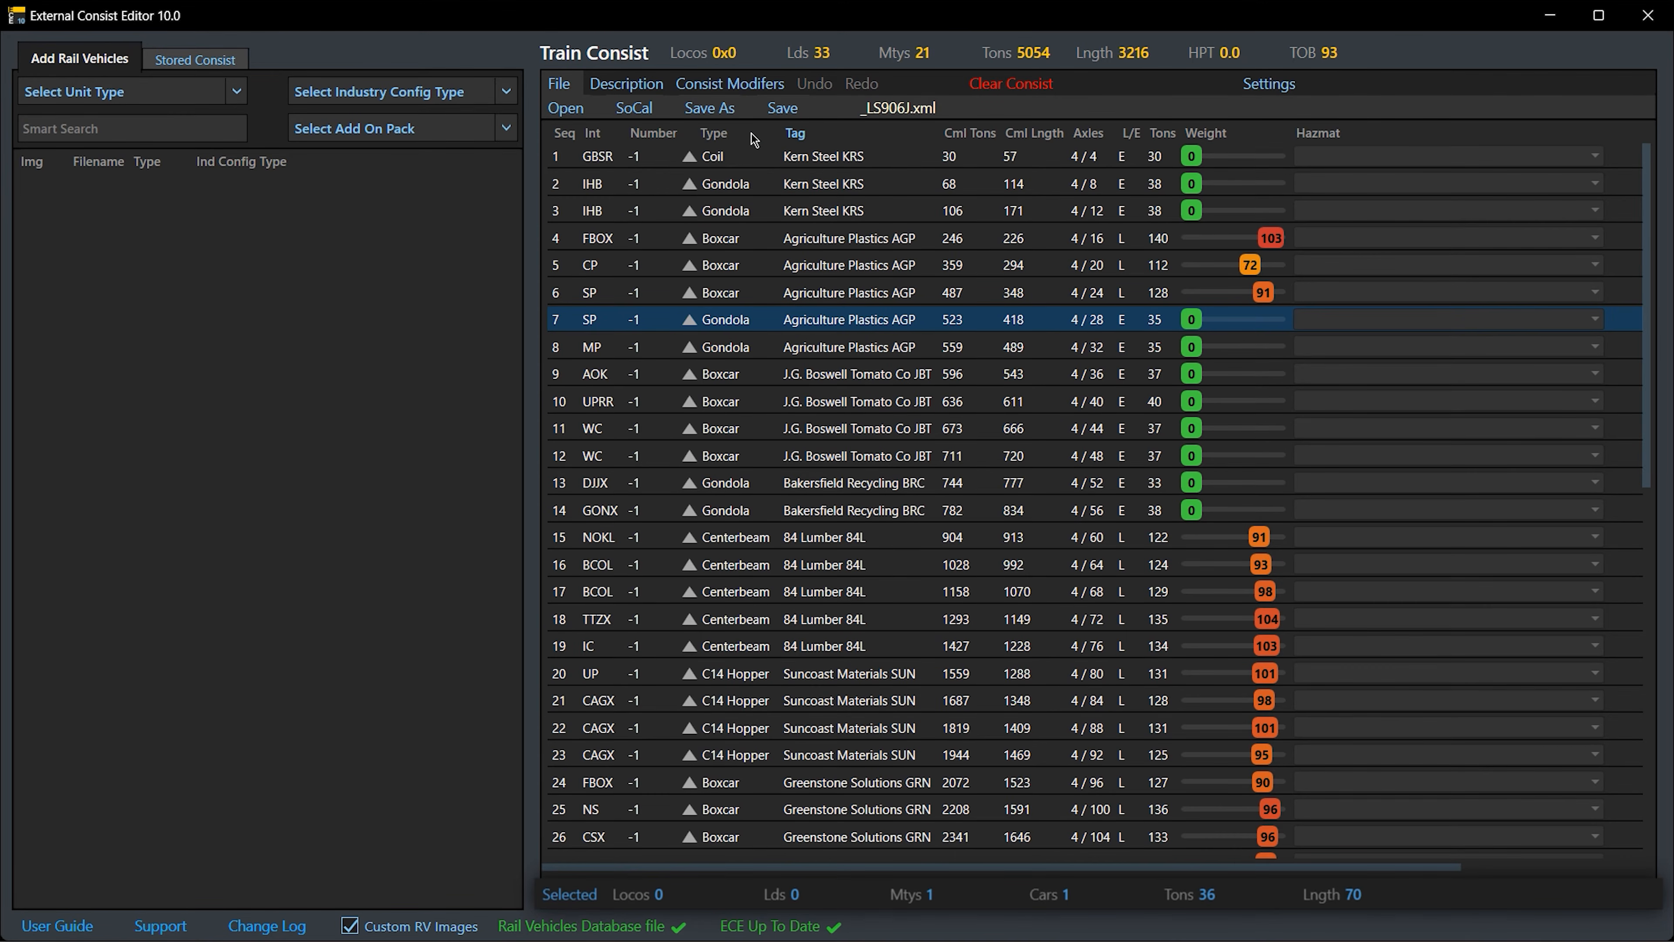
pyautogui.click(786, 107)
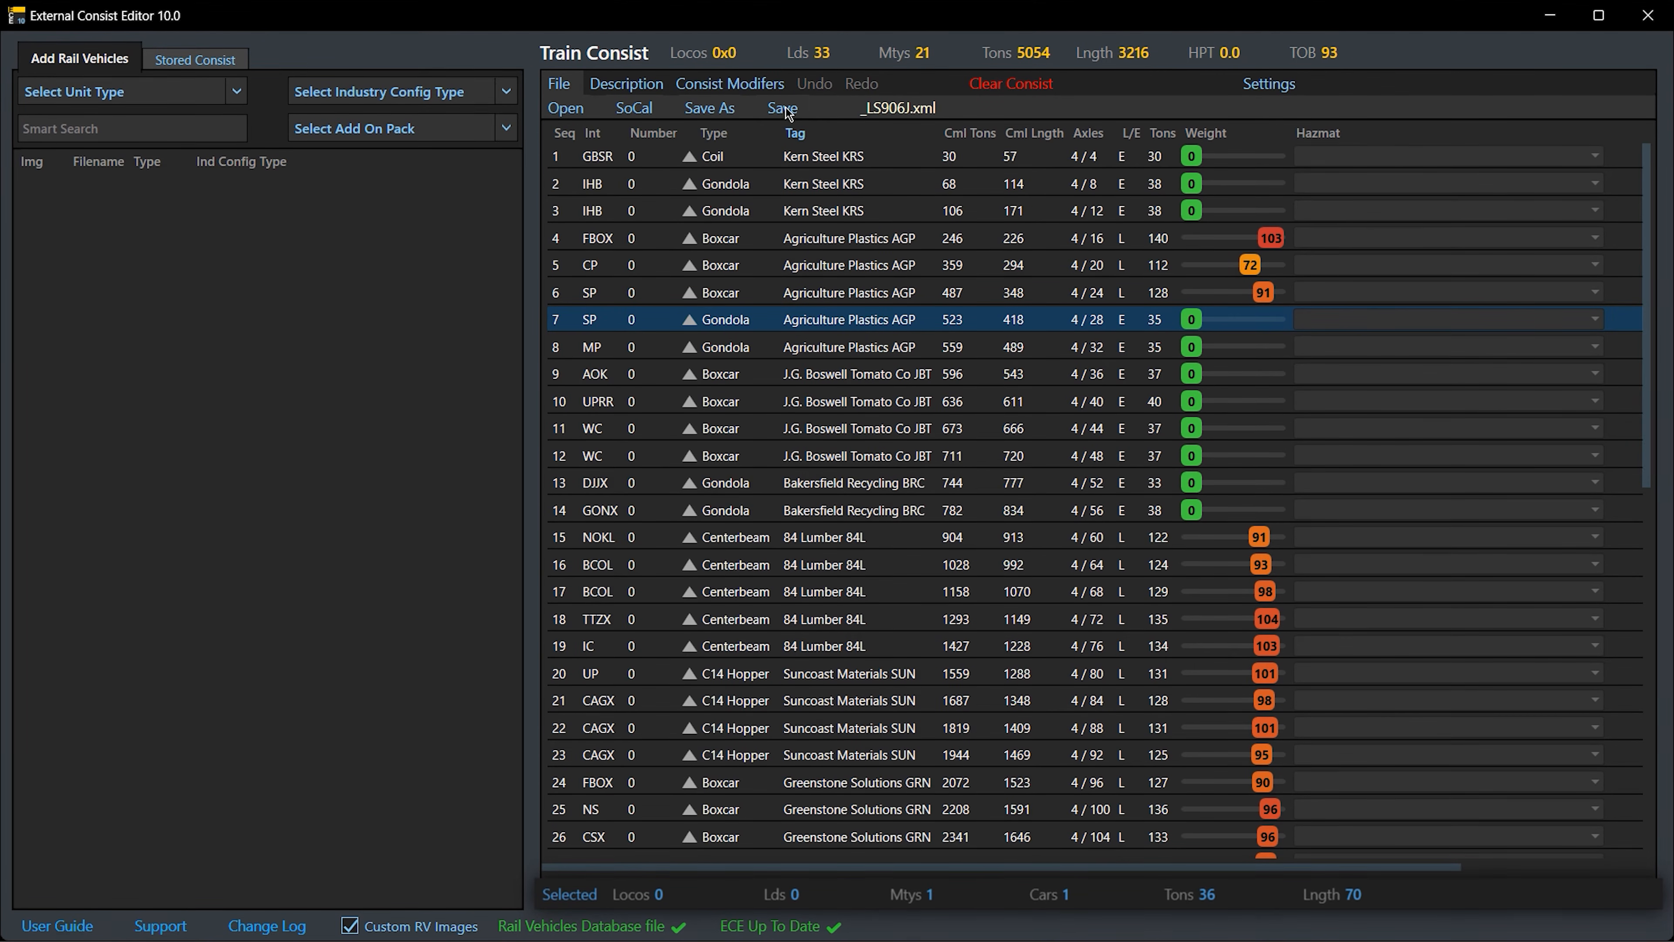
# Select the first fourteen cars, from Kern Steel through Bakersfield Recycling, and apply the Load consist modifier to them
pyautogui.click(768, 87)
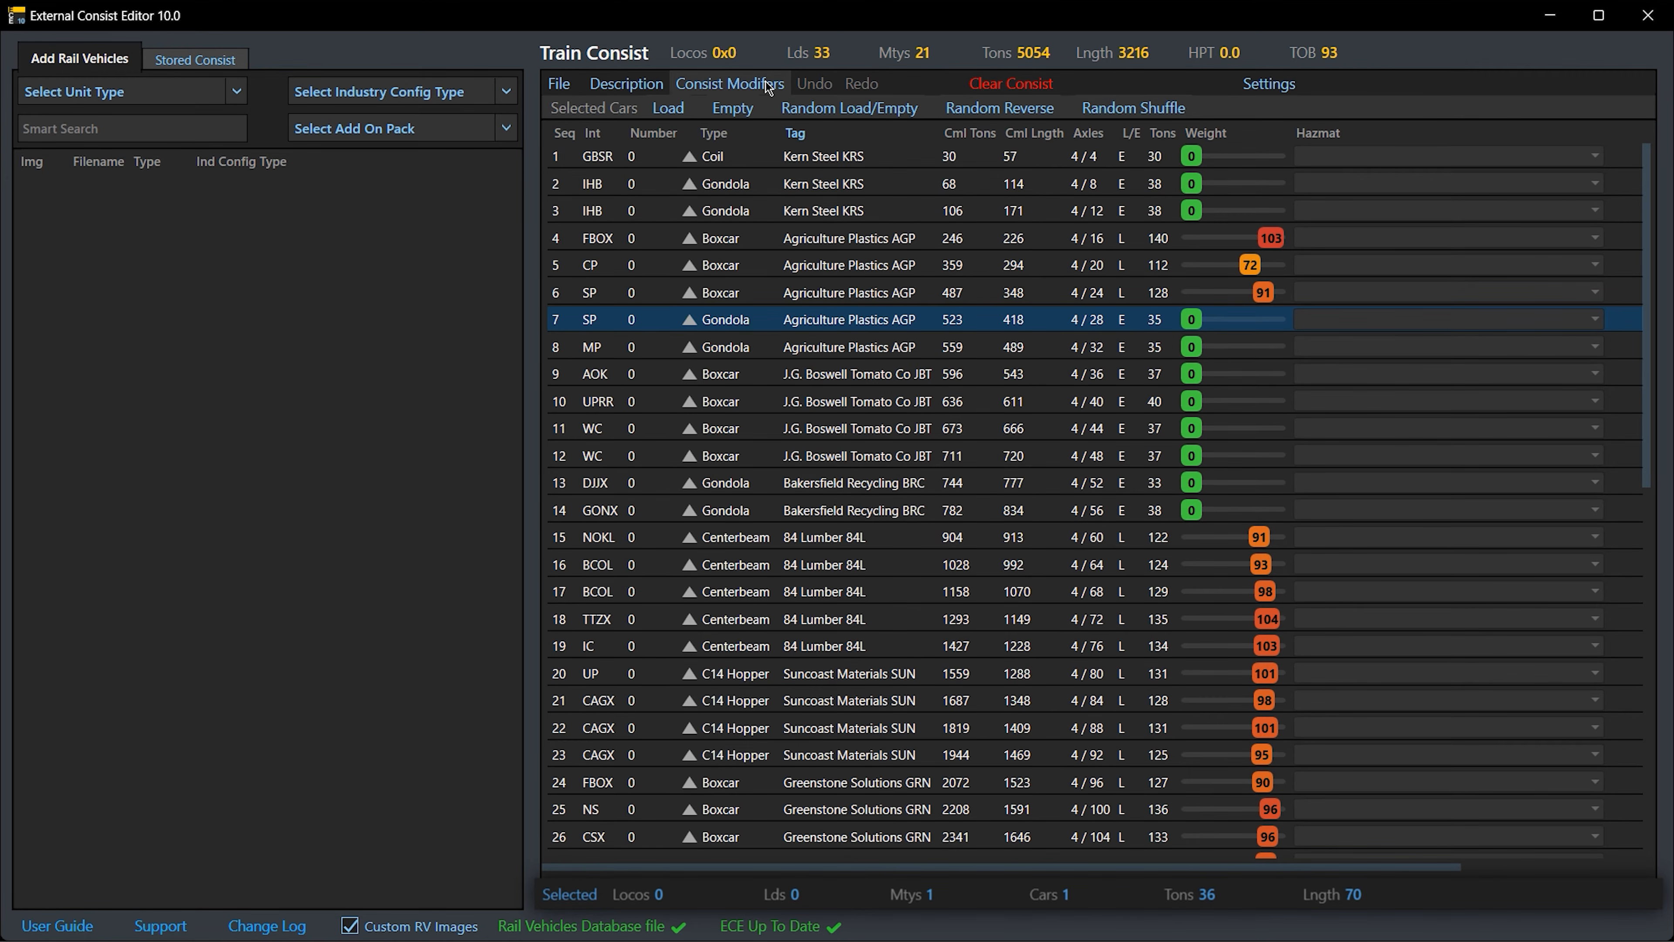
pyautogui.press('Escape')
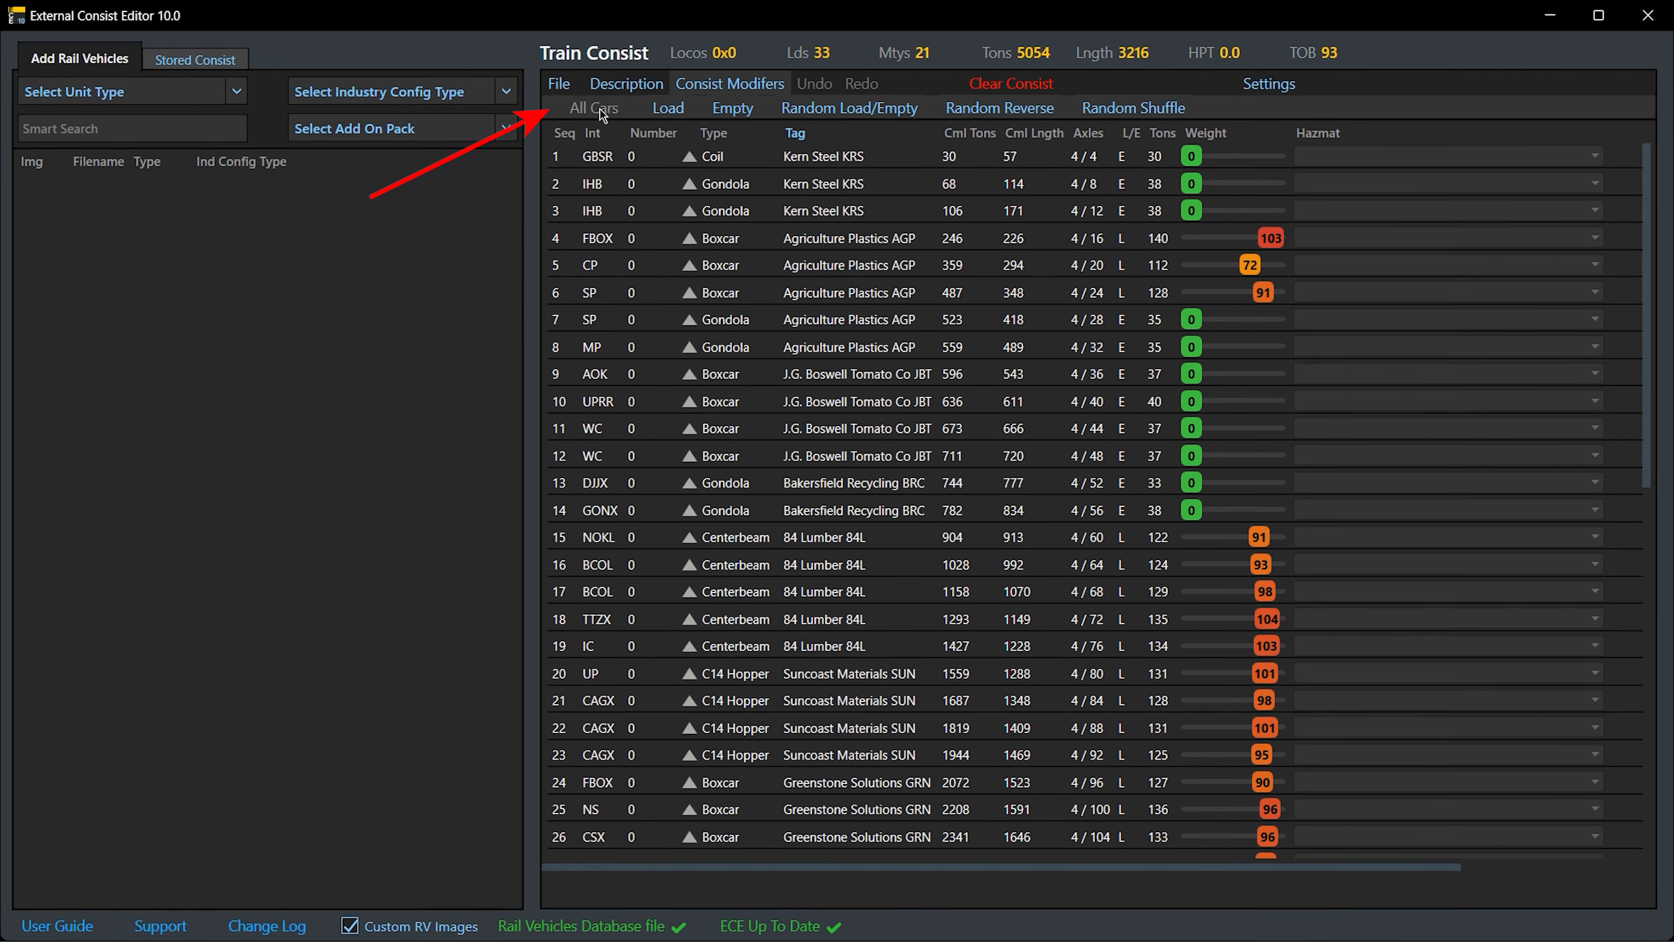
pyautogui.click(839, 162)
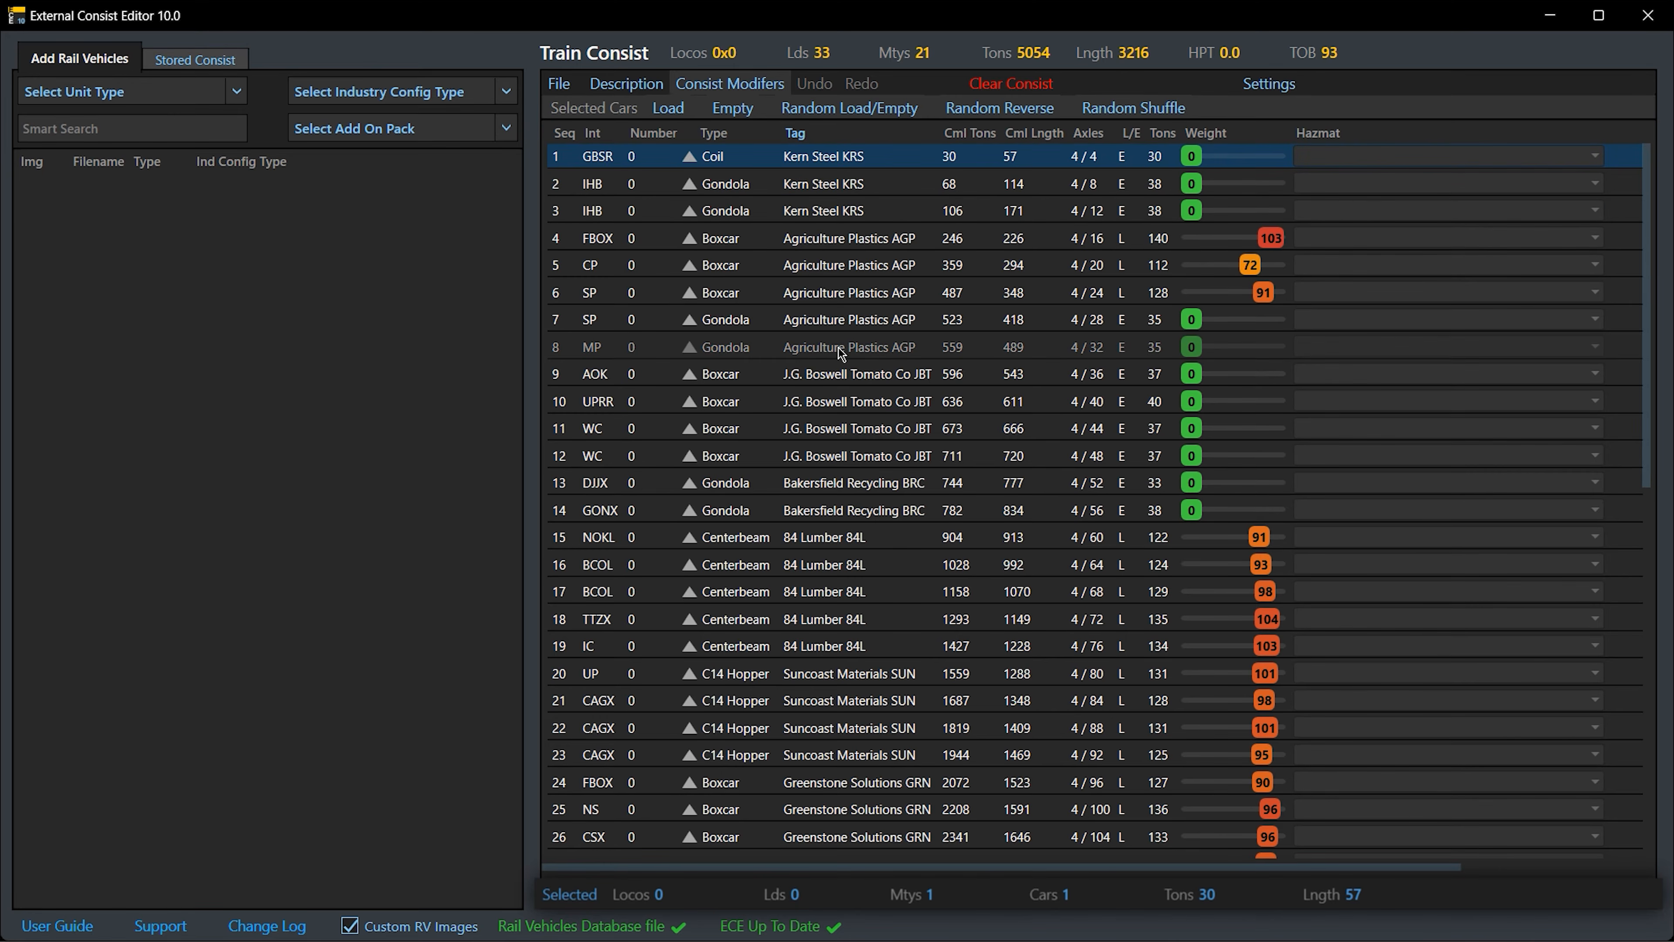
pyautogui.keyDown('shift'); pyautogui.click(850, 521); pyautogui.keyUp('shift')
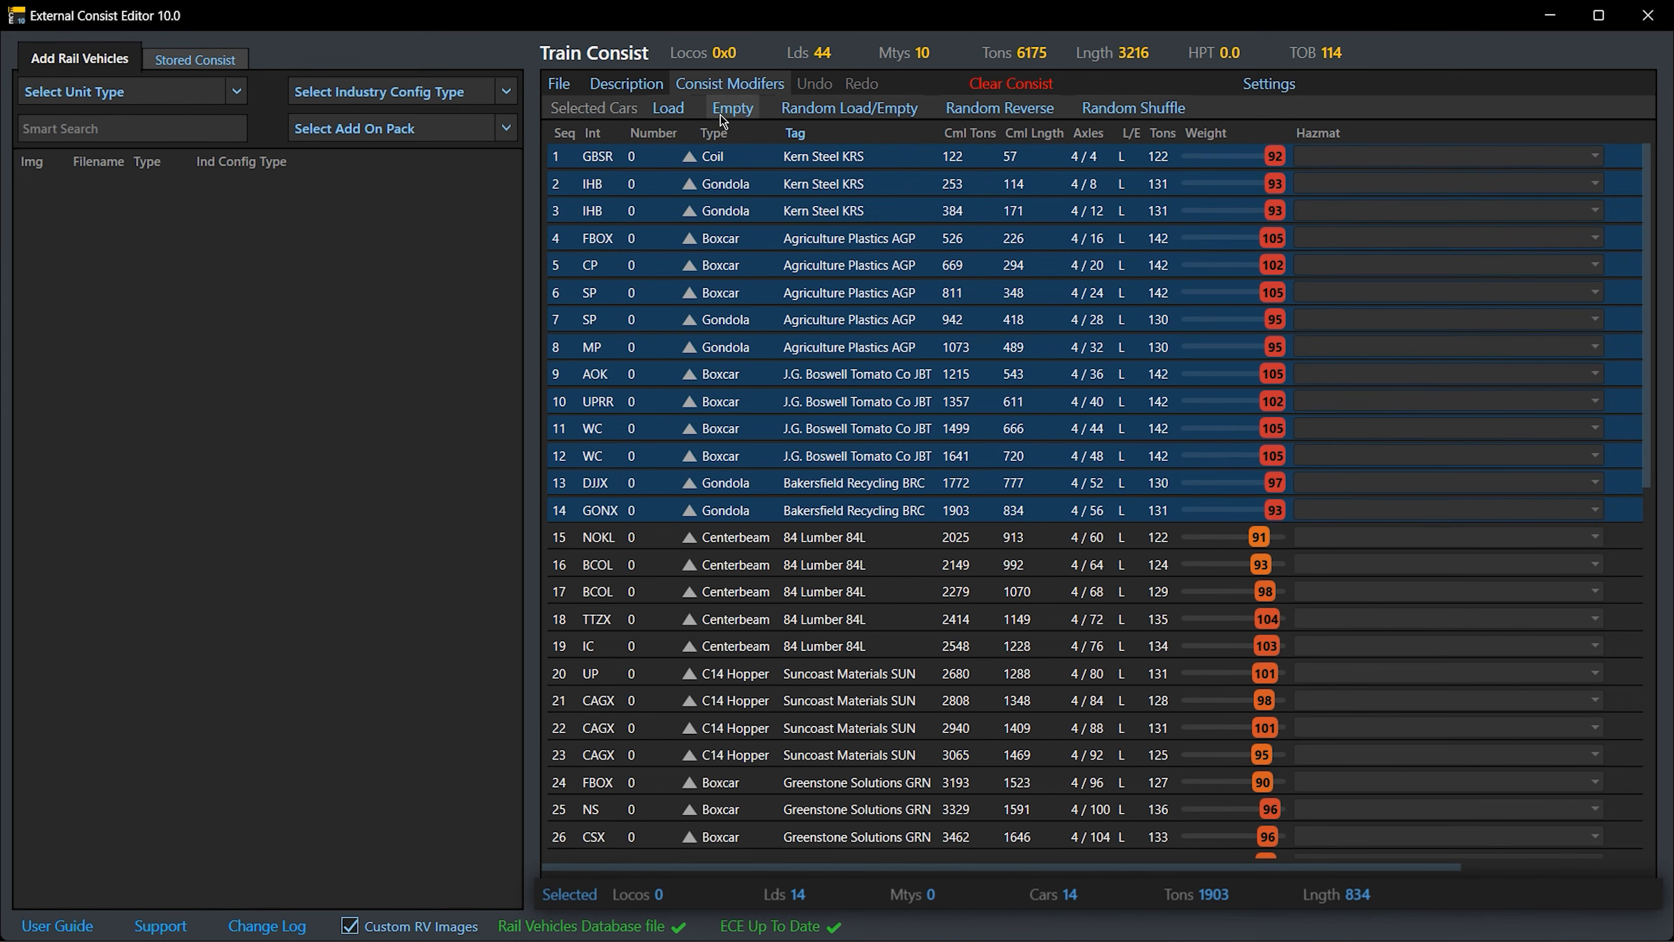
# Apply the Empty modifier and the Random Load/Empty modifier to the fourteen selected cars
pyautogui.click(732, 115)
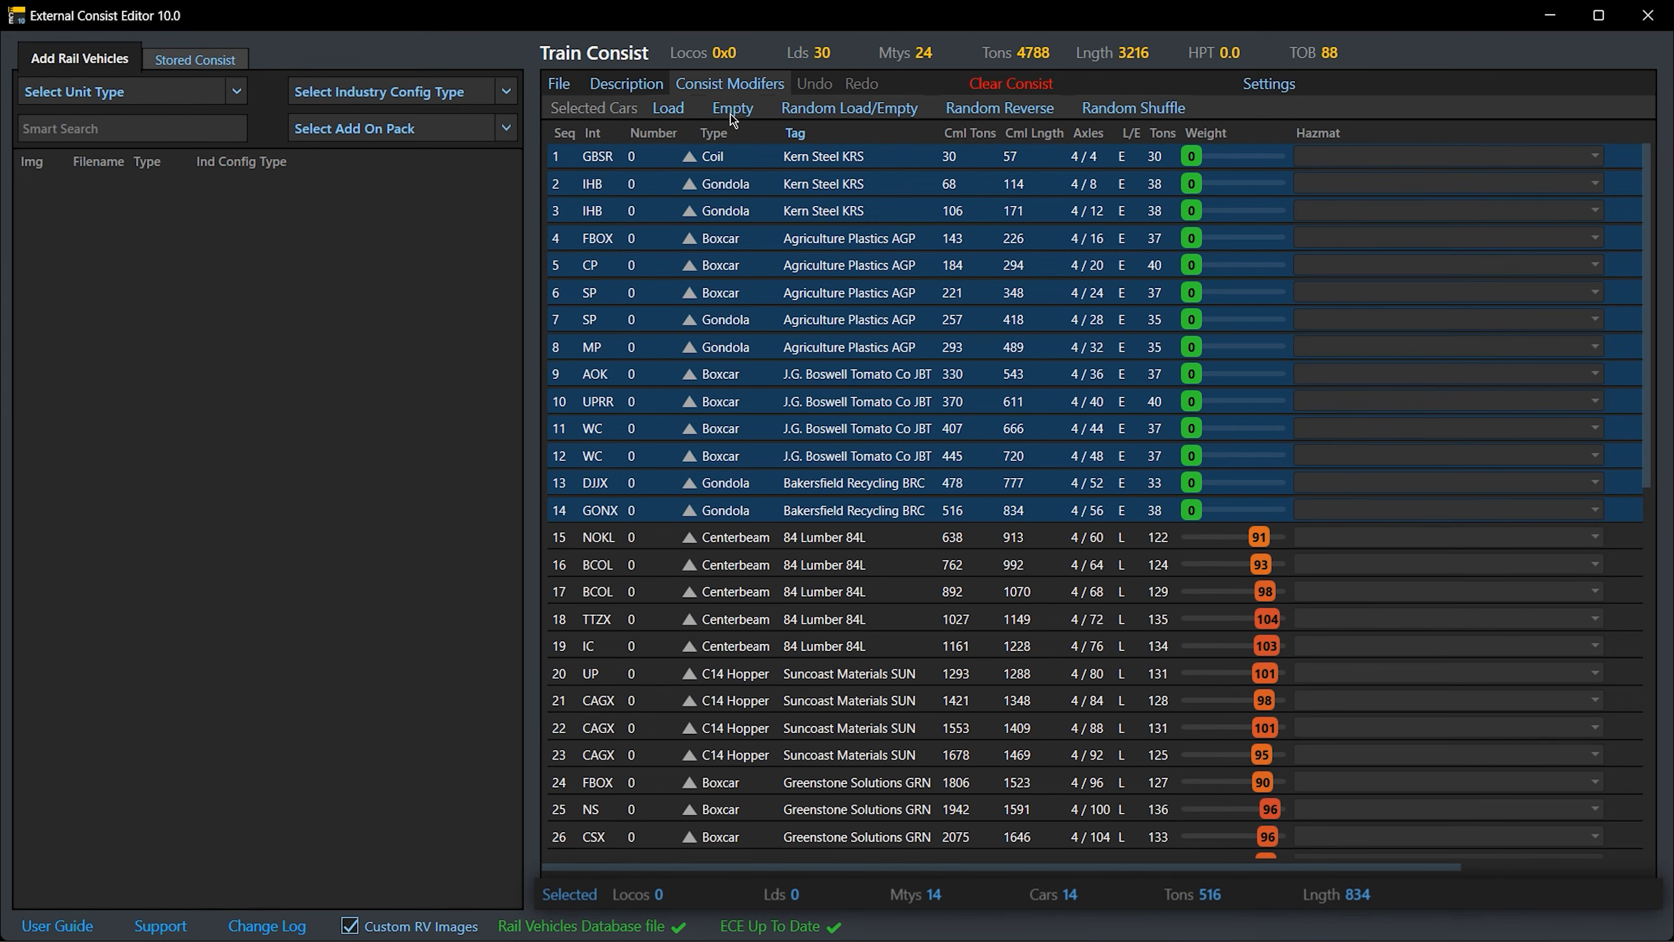
pyautogui.click(798, 106)
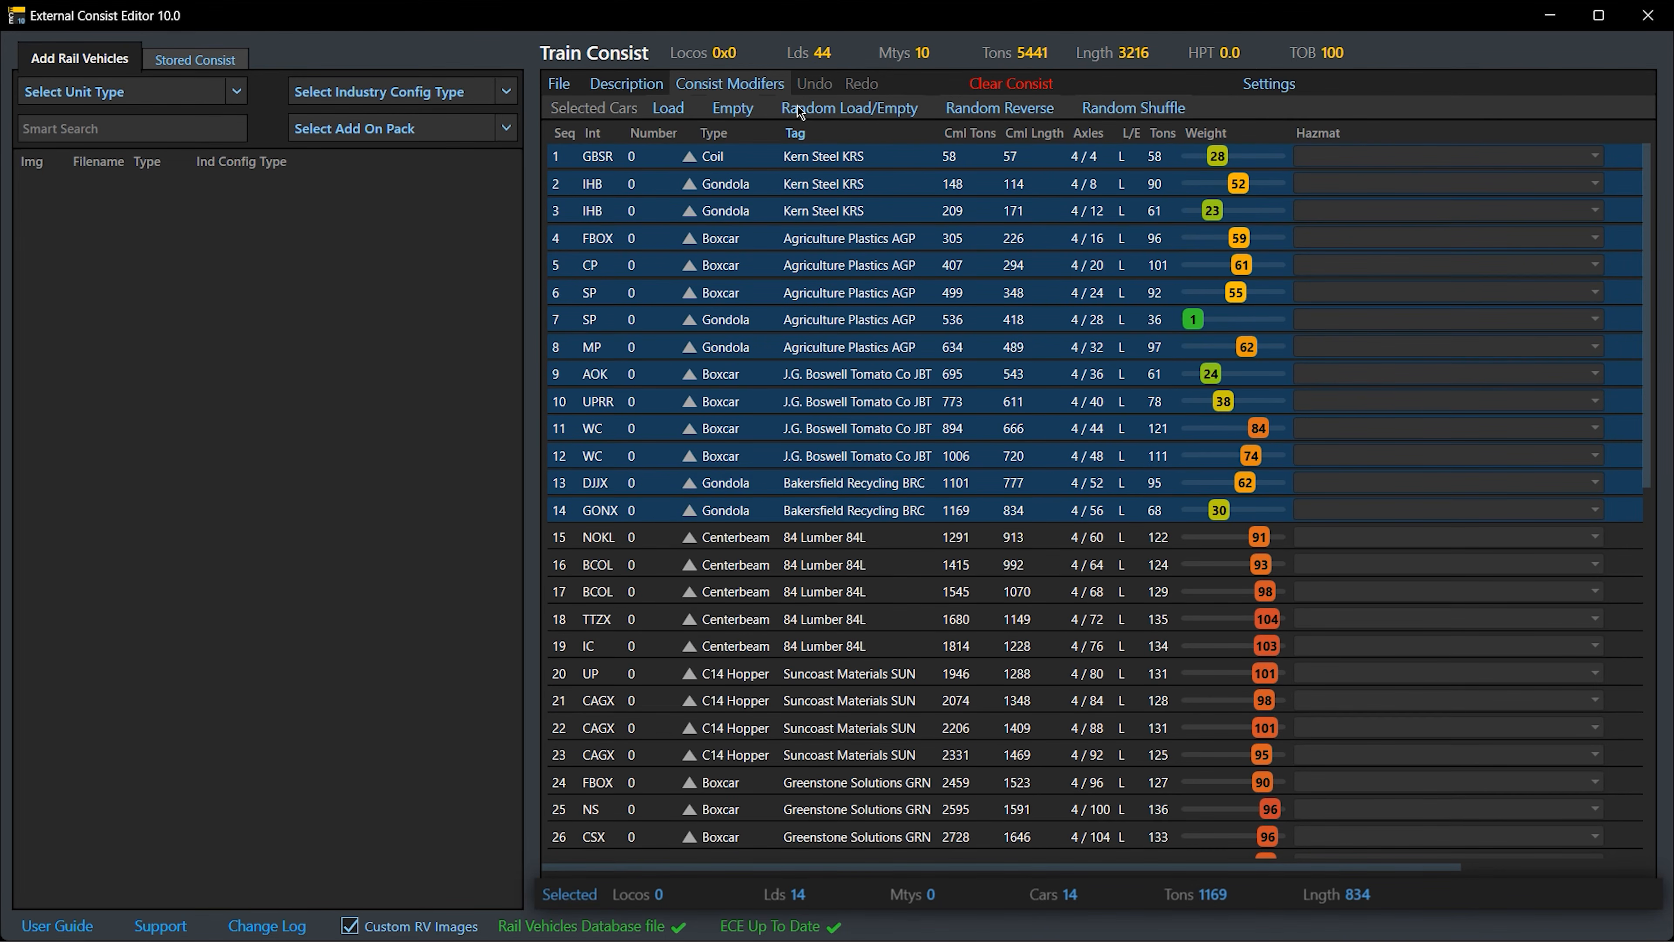
# Apply Random Reverse and Random Shuffle to the same fourteen cars and clear the selection
pyautogui.click(965, 103)
pyautogui.click(1109, 111)
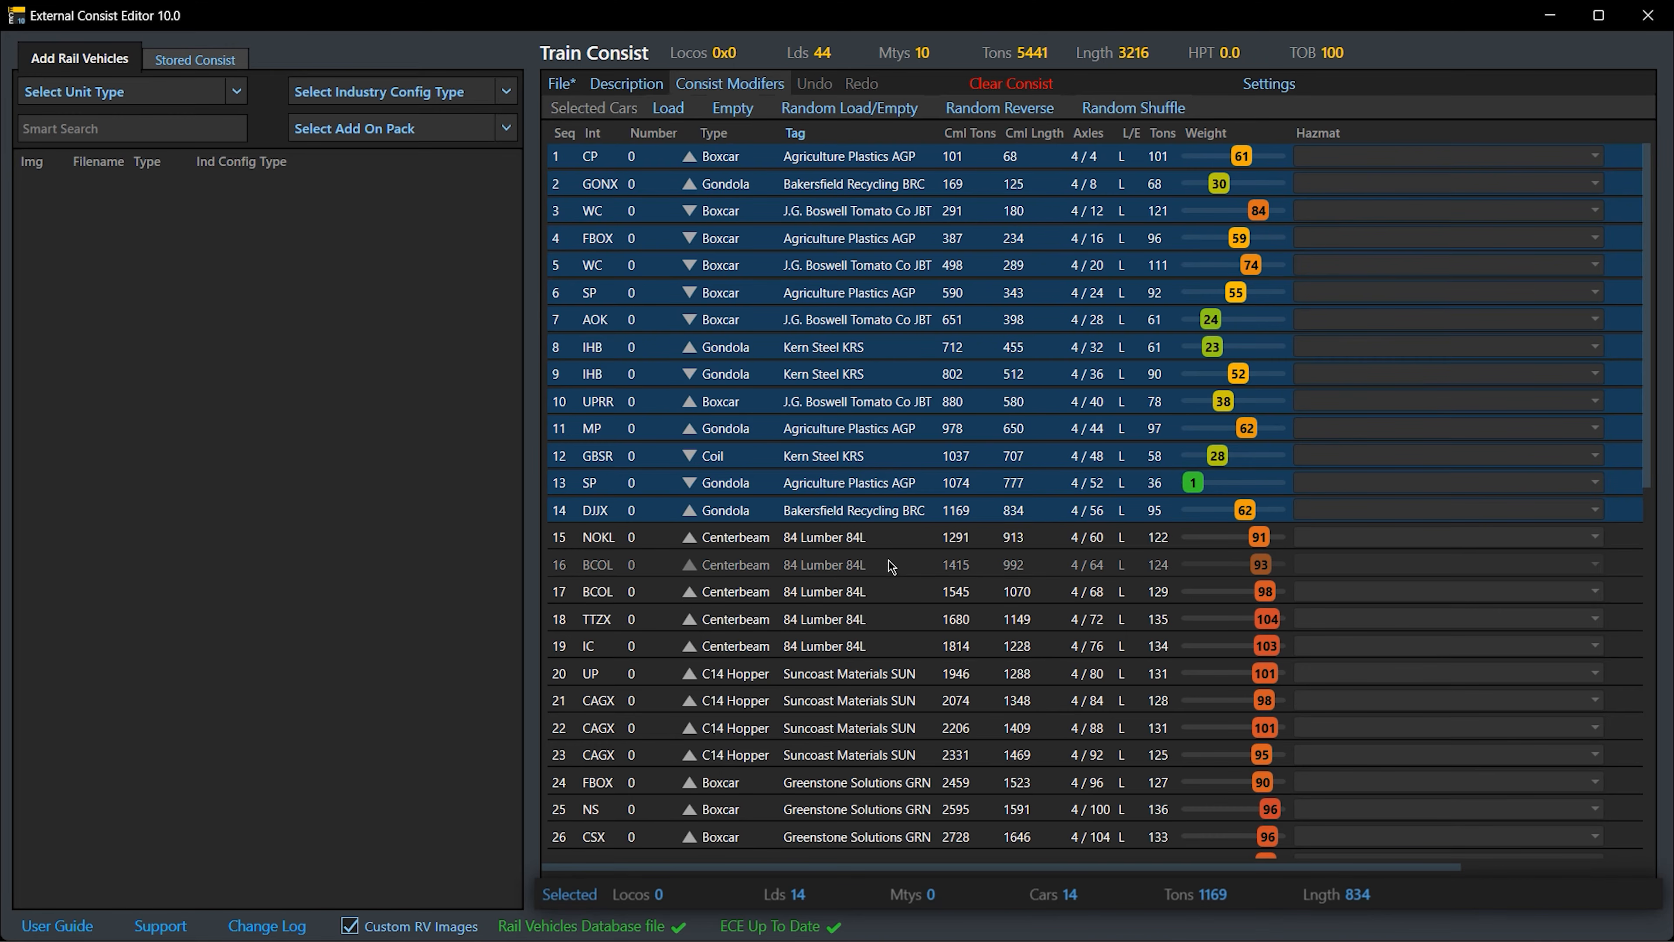
pyautogui.press('Escape')
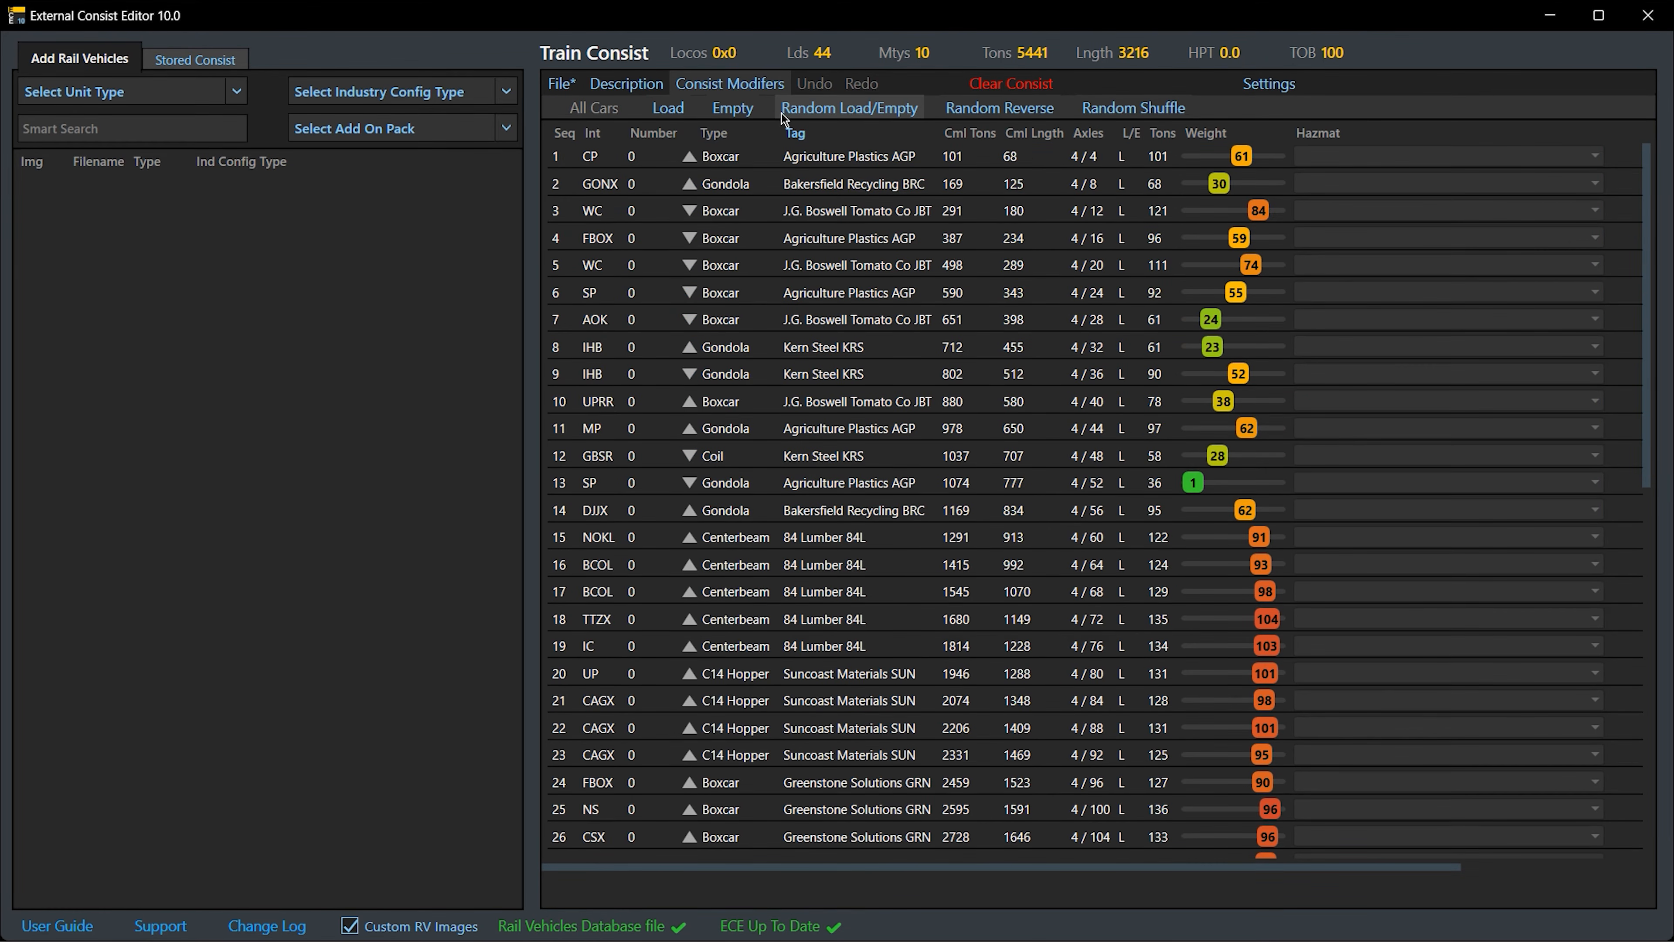
# Apply the Load modifier to all cars in the consist and set them all to Empty
pyautogui.click(672, 105)
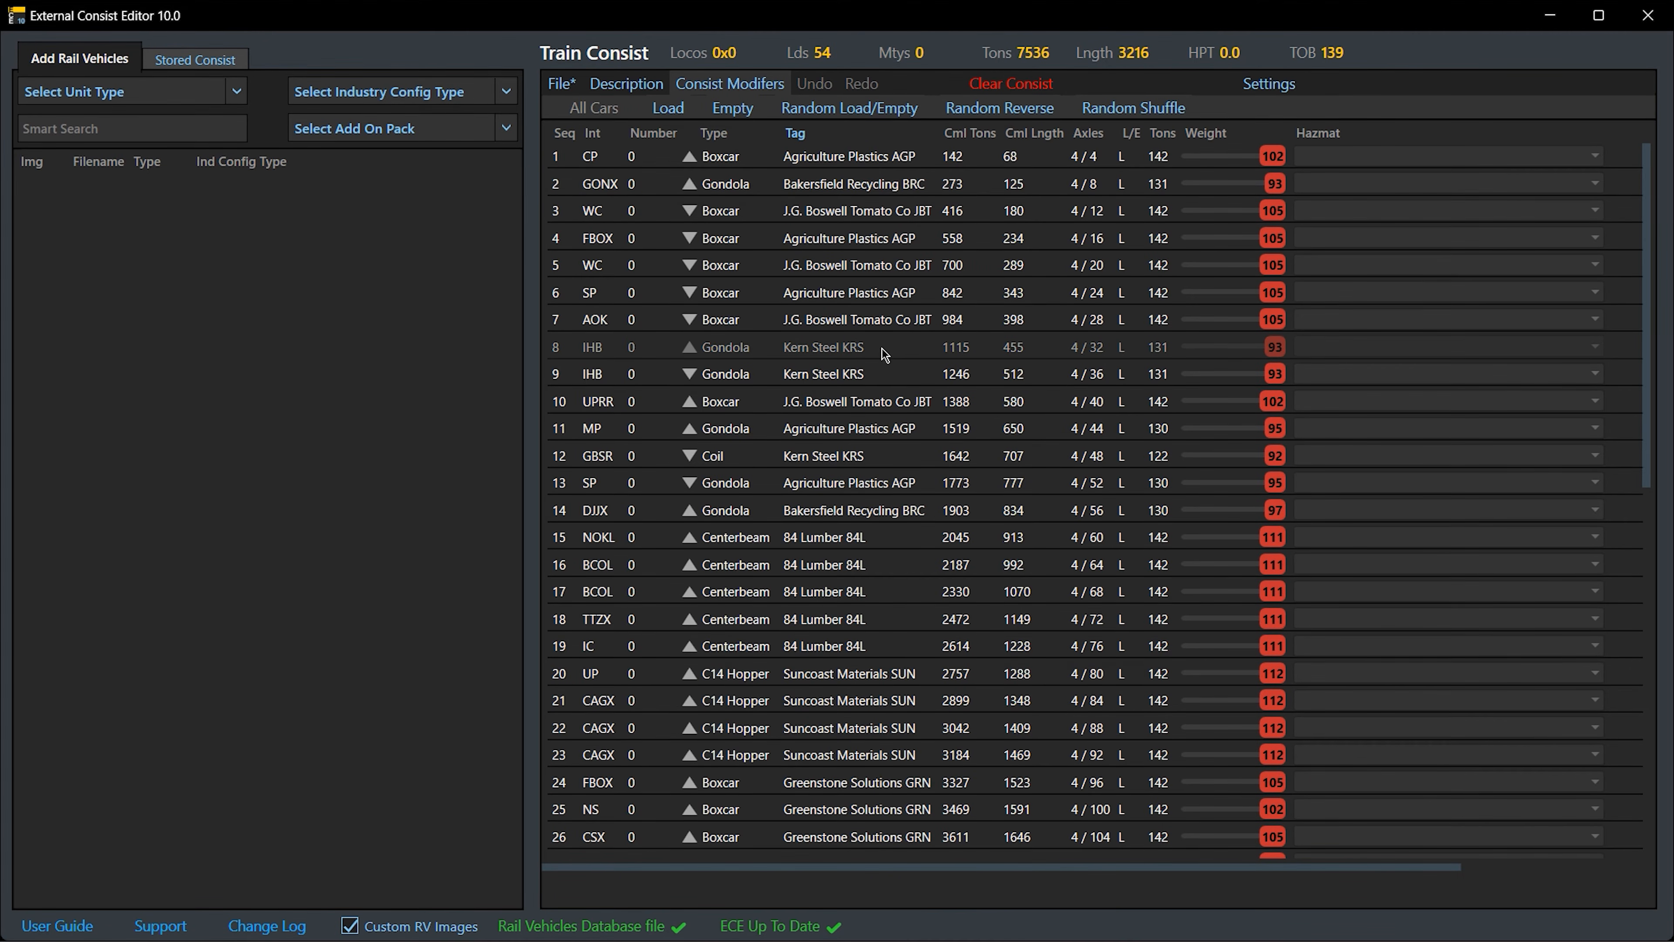
pyautogui.click(726, 110)
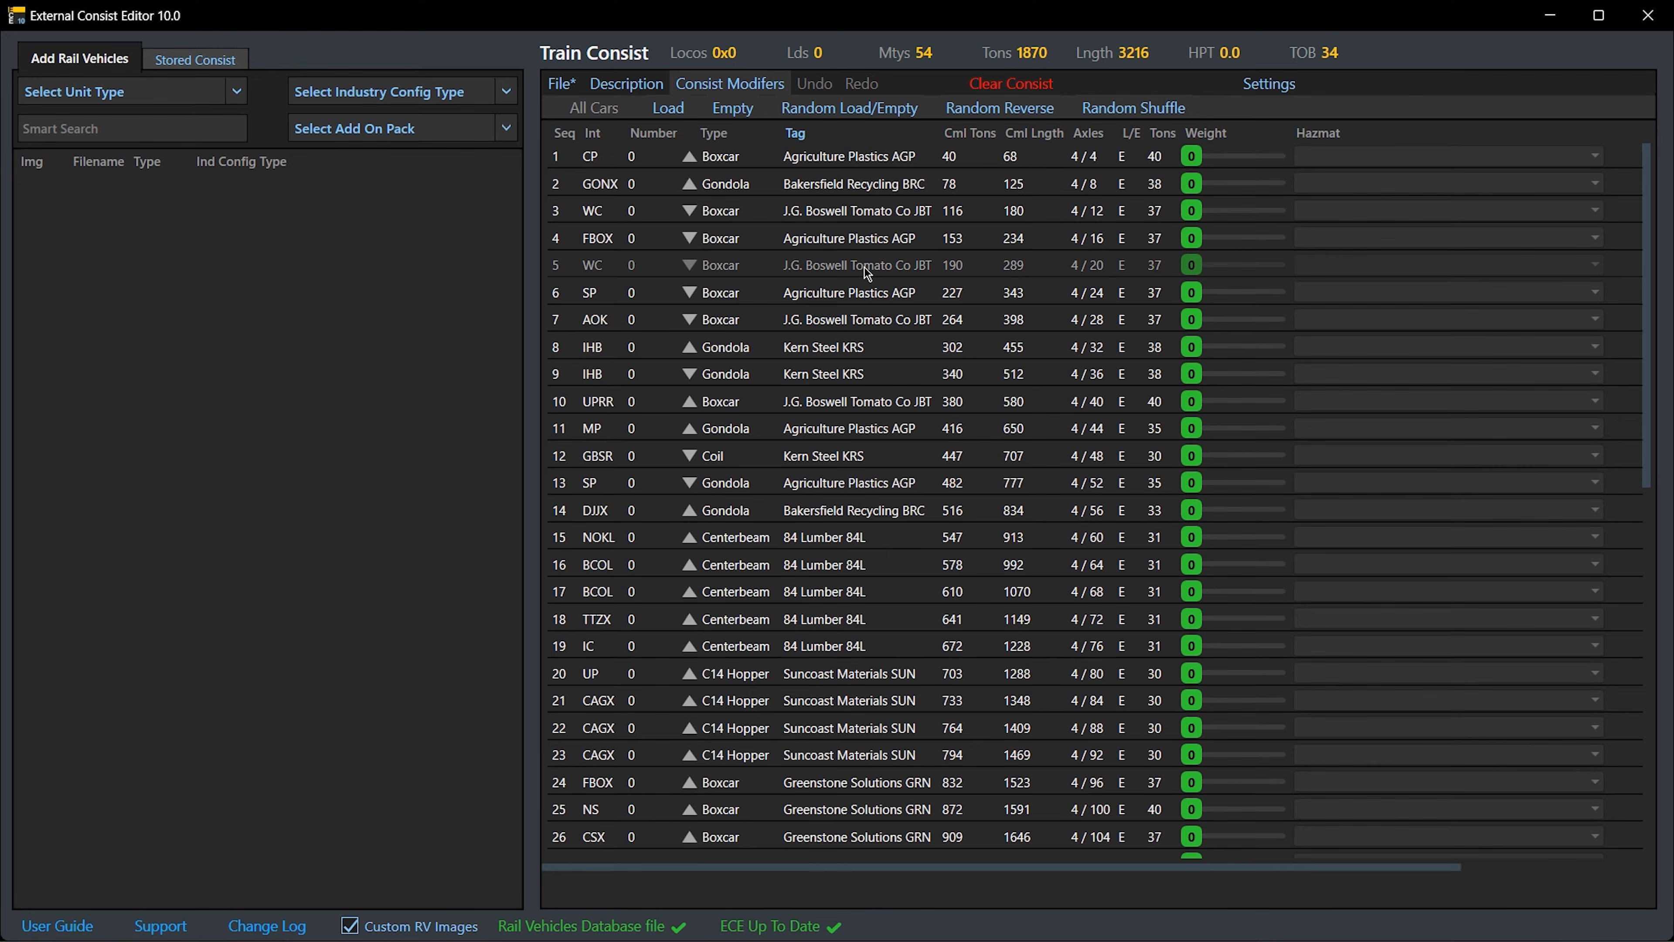
# Move the WC boxcar in row 3 down to row 7 and undo the move
pyautogui.click(844, 213)
pyautogui.moveTo(842, 211); pyautogui.dragTo(844, 327)
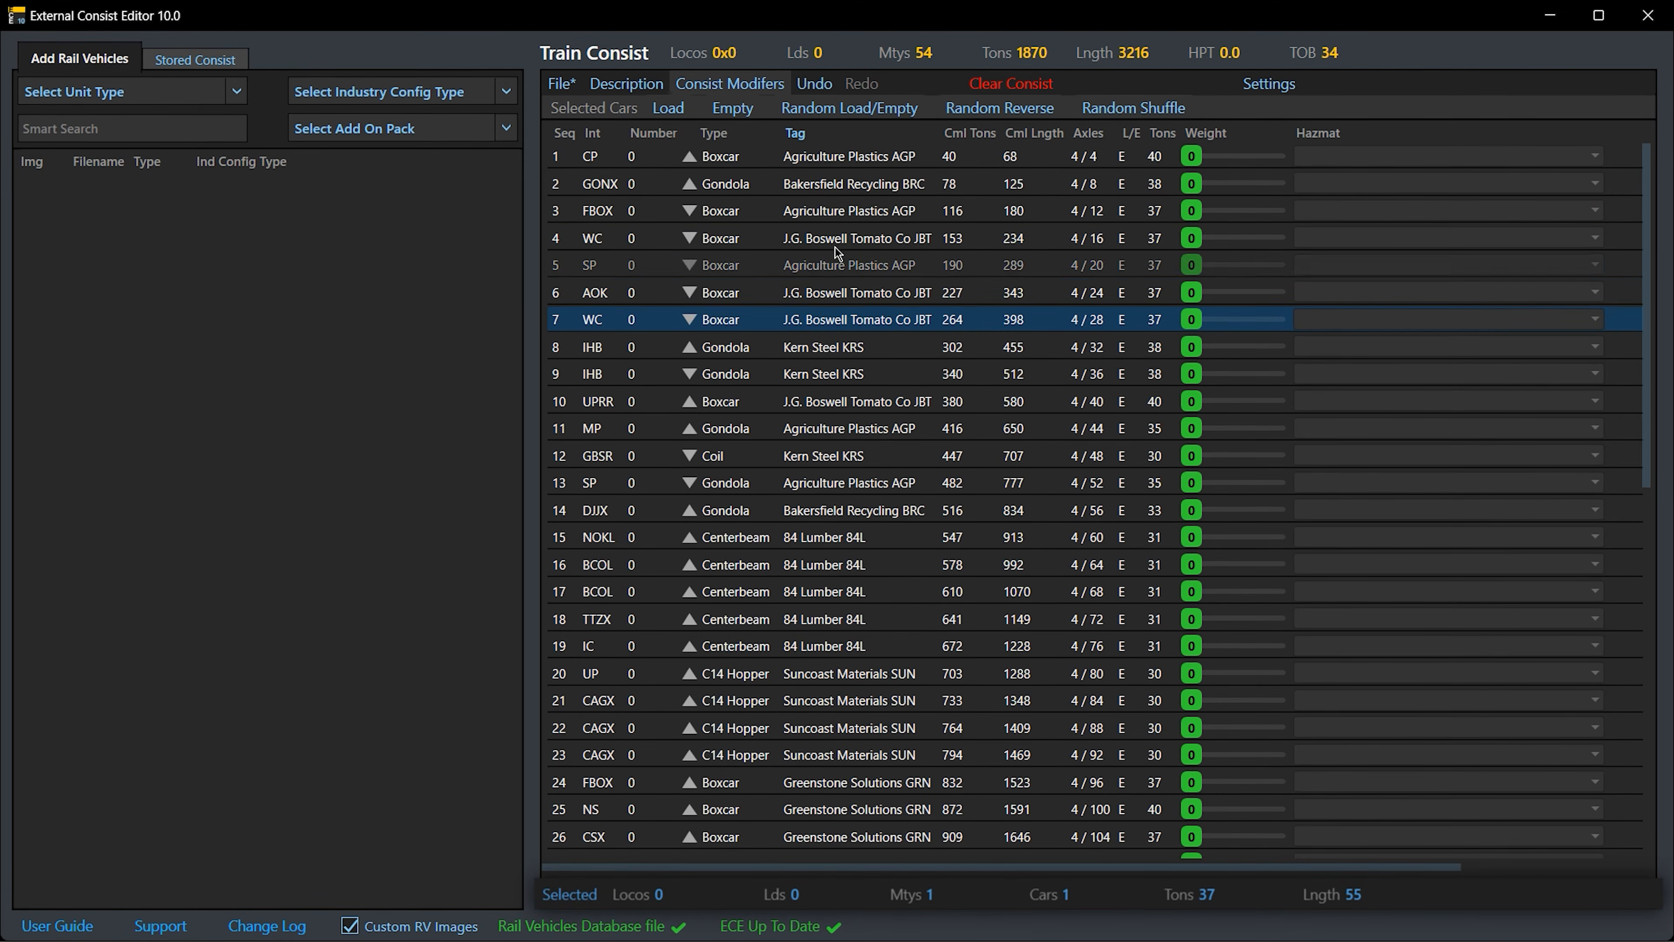
pyautogui.click(815, 88)
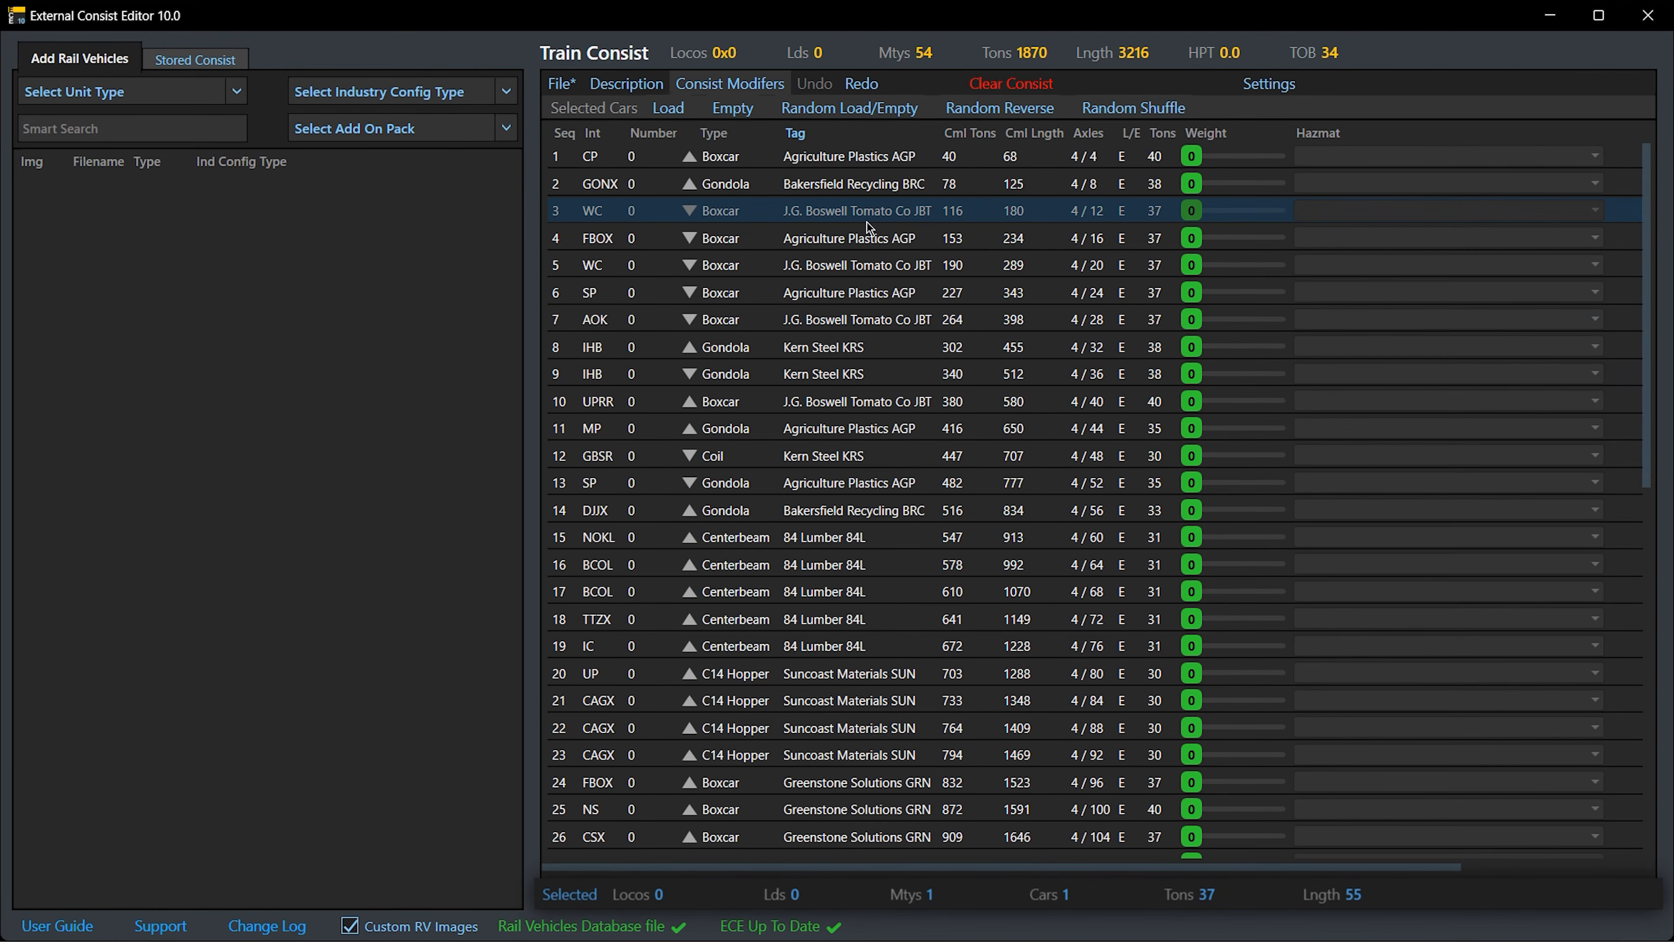
# Move the WC, SP and AOK boxcars from rows 5–7 to rows 11–13, stepping through undo and redo of the move
pyautogui.moveTo(875, 273); pyautogui.dragTo(868, 494)
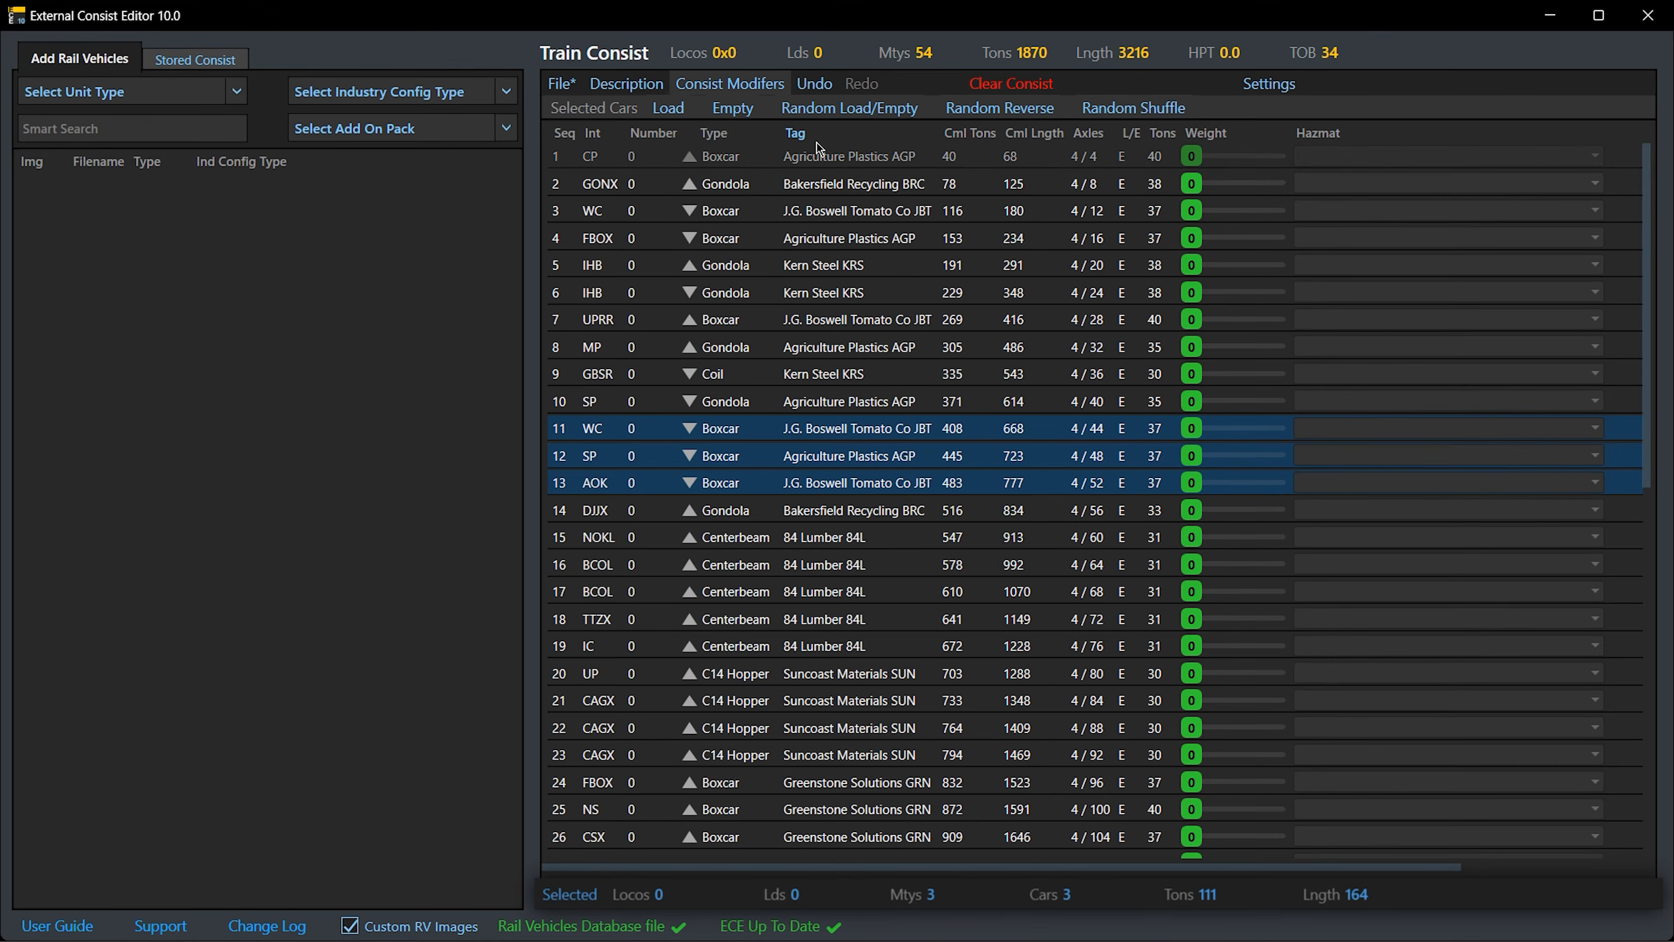
pyautogui.click(815, 89)
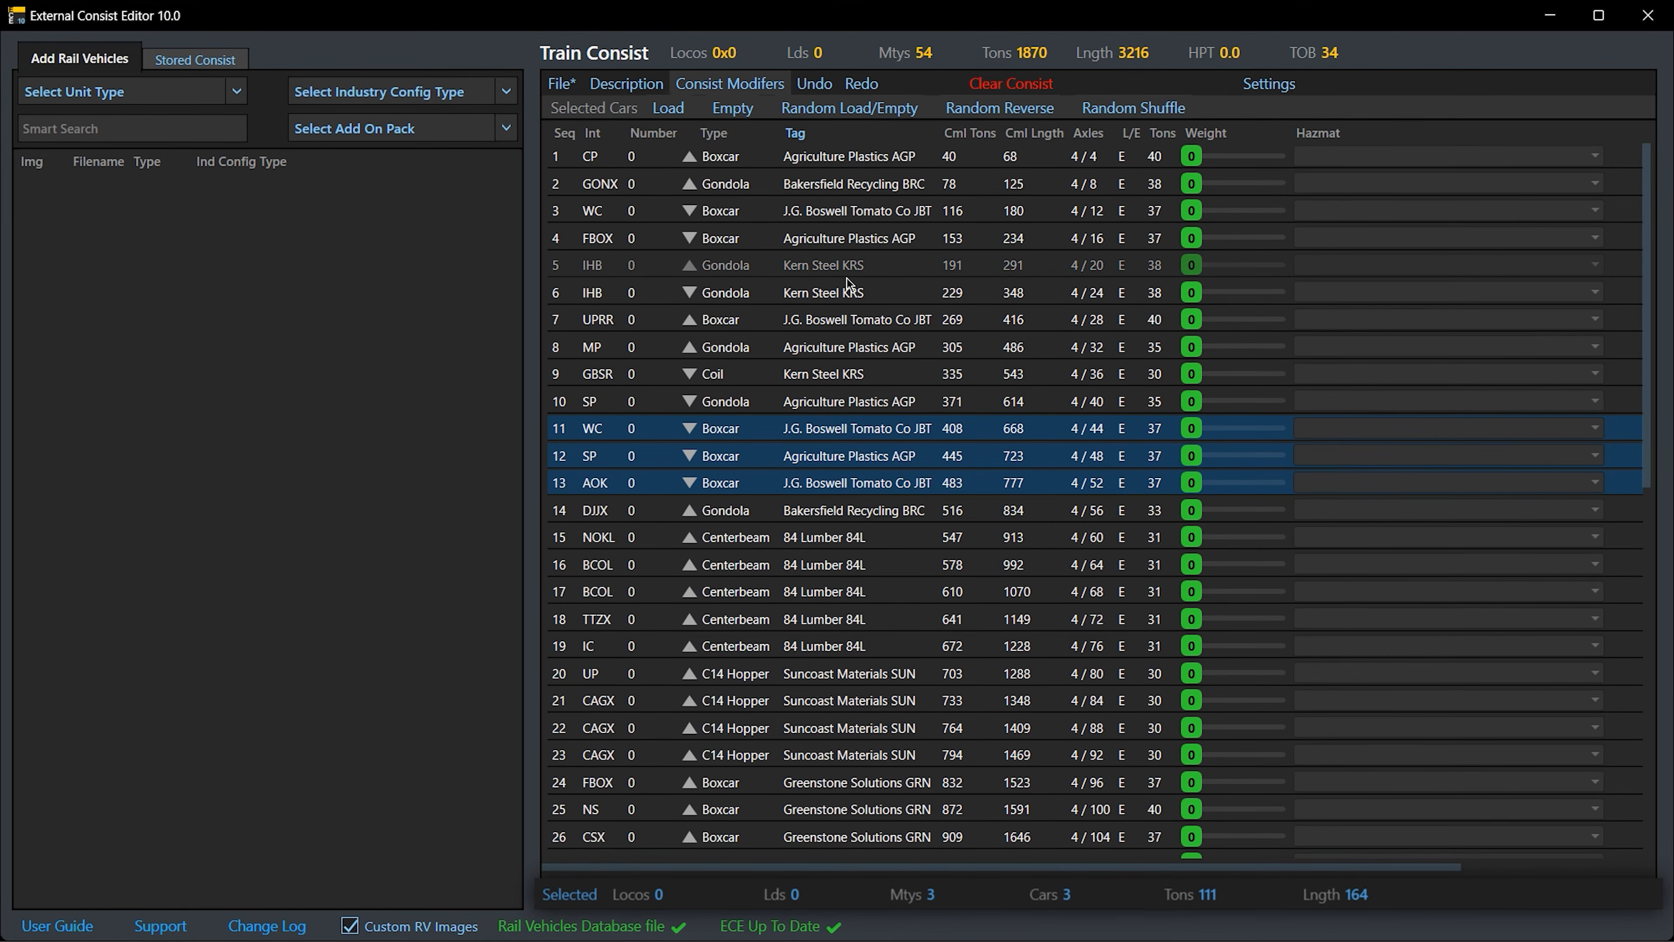
pyautogui.click(824, 82)
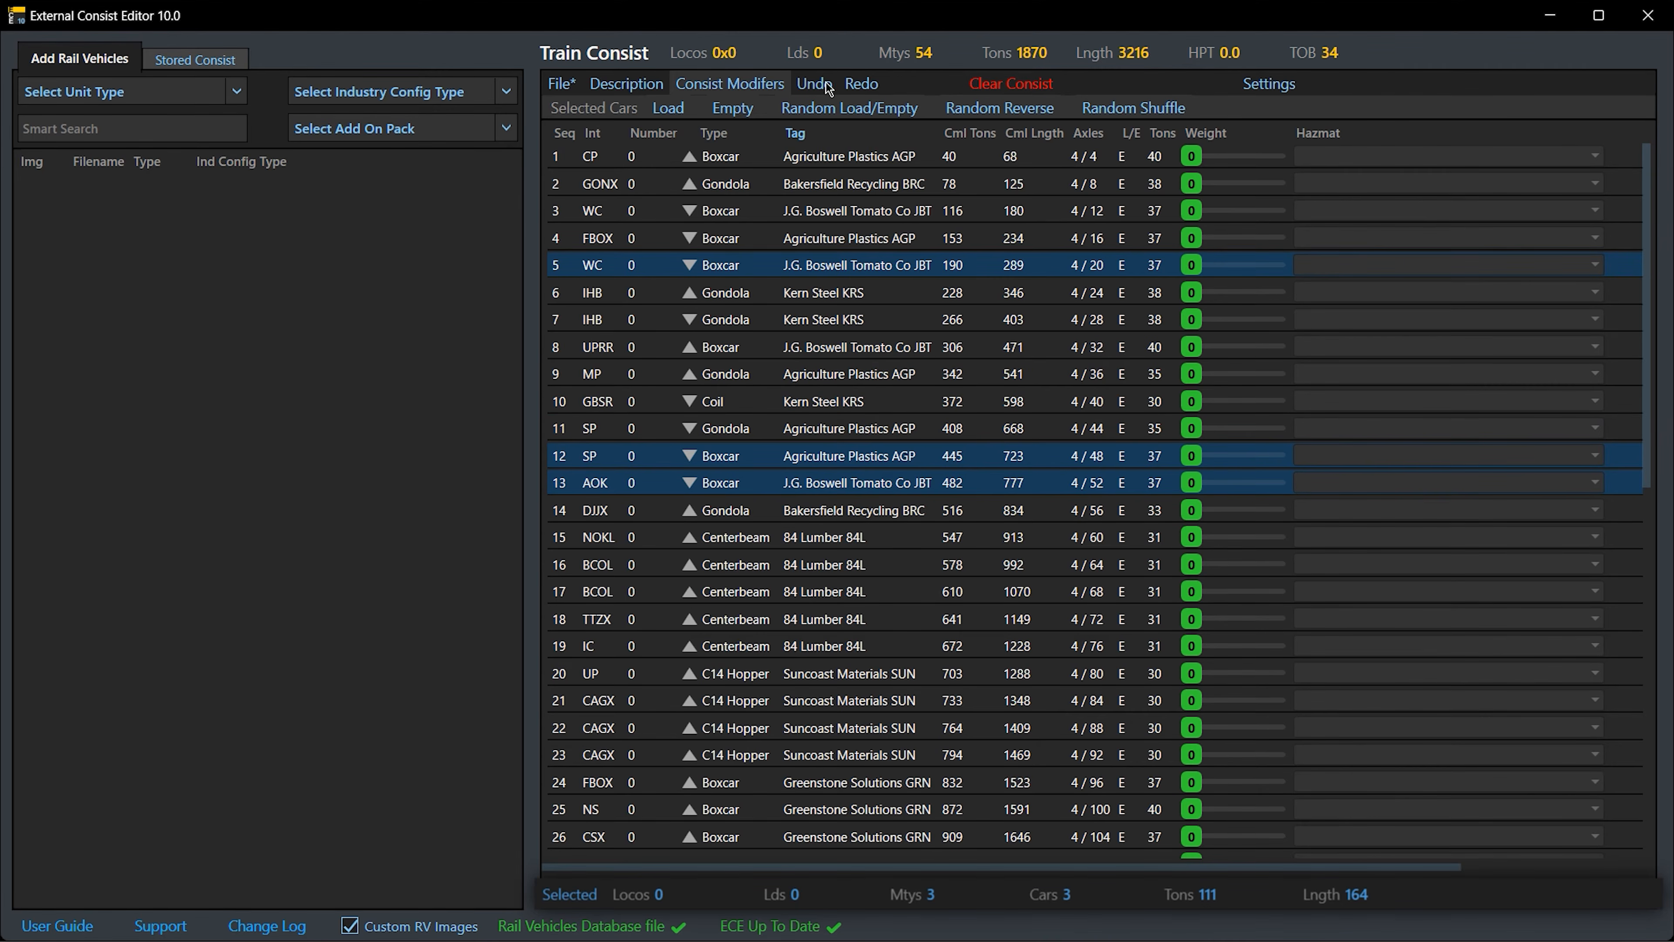
pyautogui.click(867, 90)
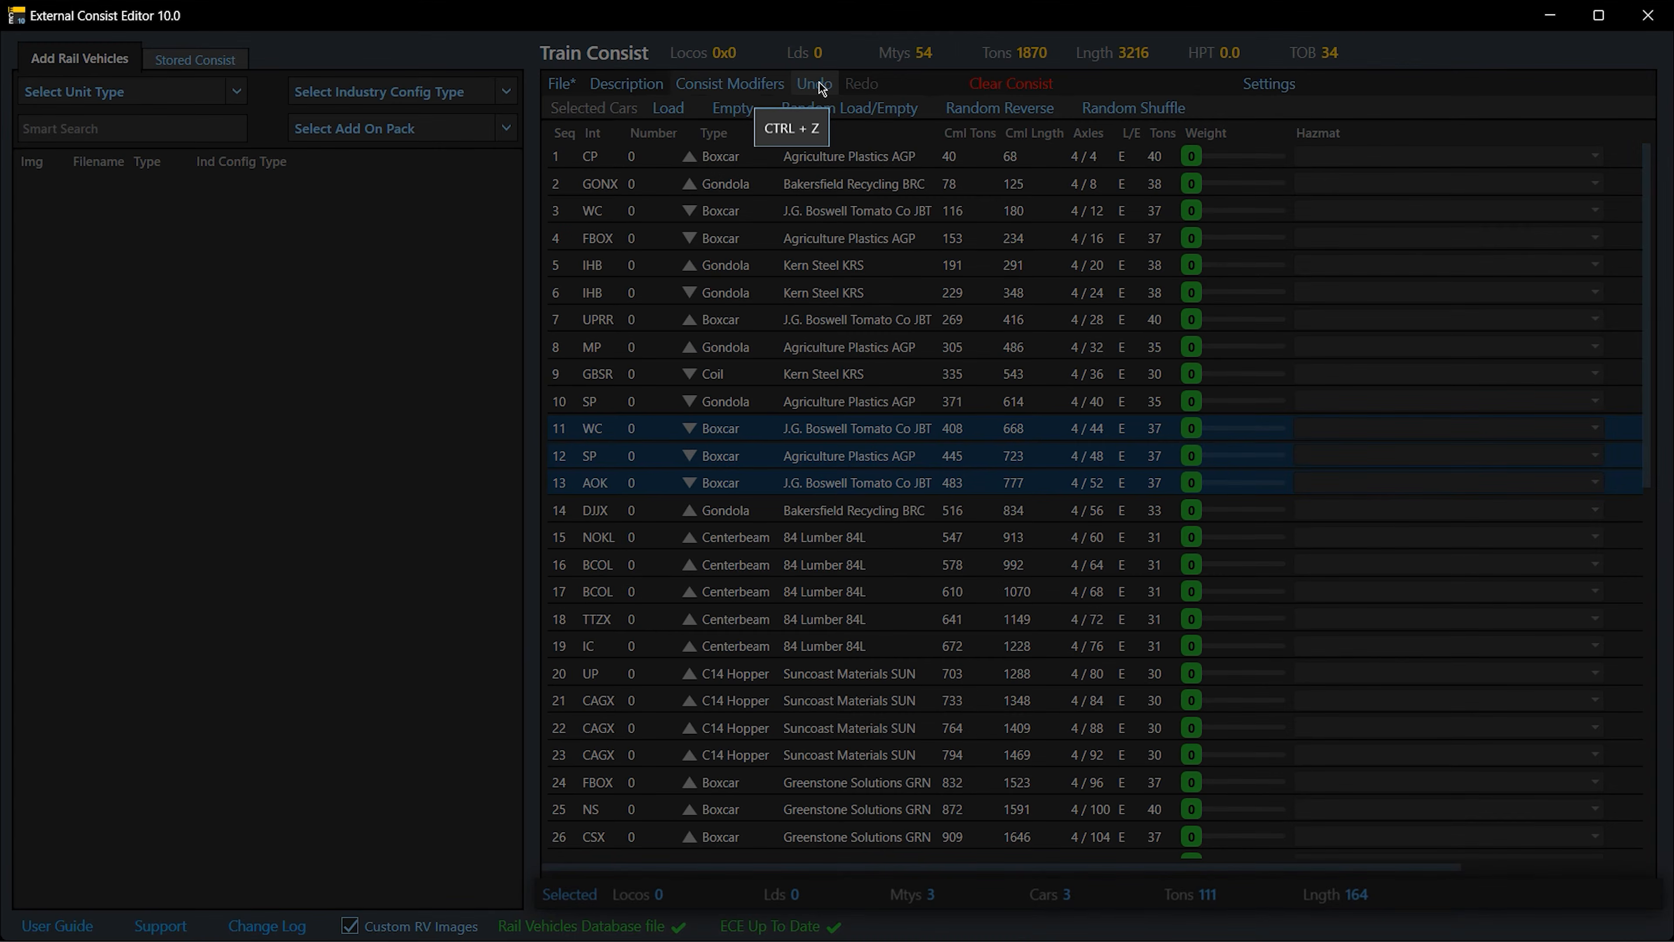
pyautogui.click(819, 83)
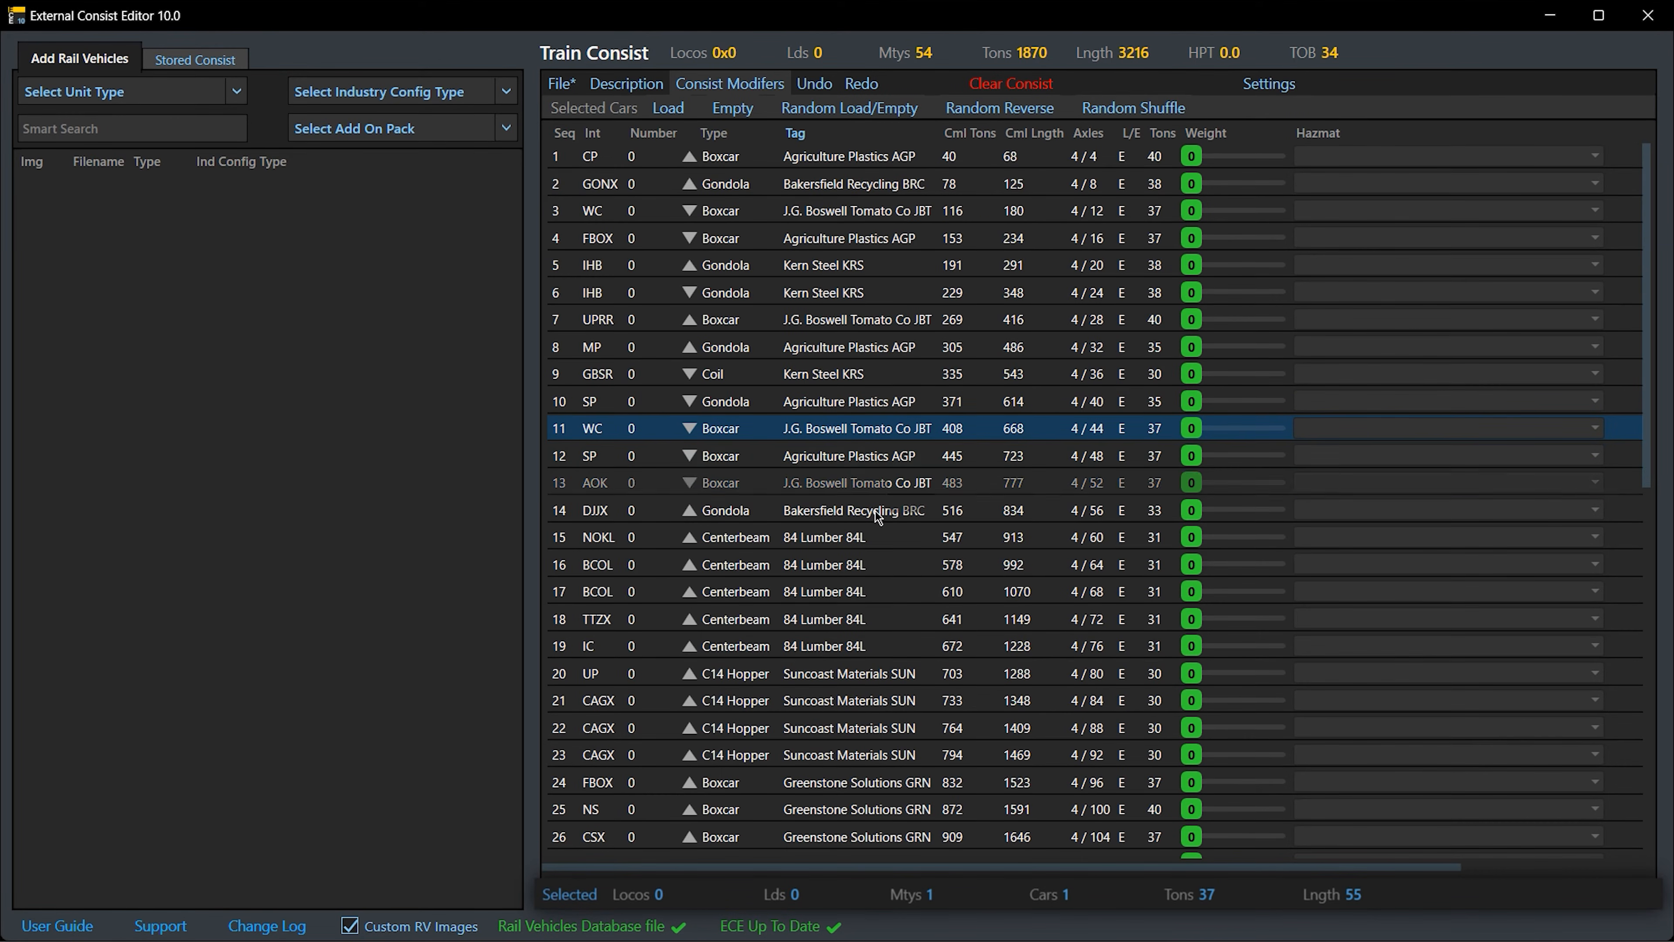
# Move the five 84 Lumber centerbeams up to rows 5–9, and undo and redo part of the move
pyautogui.click(863, 591)
pyautogui.moveTo(843, 551); pyautogui.dragTo(845, 649)
pyautogui.moveTo(890, 501); pyautogui.dragTo(890, 267)
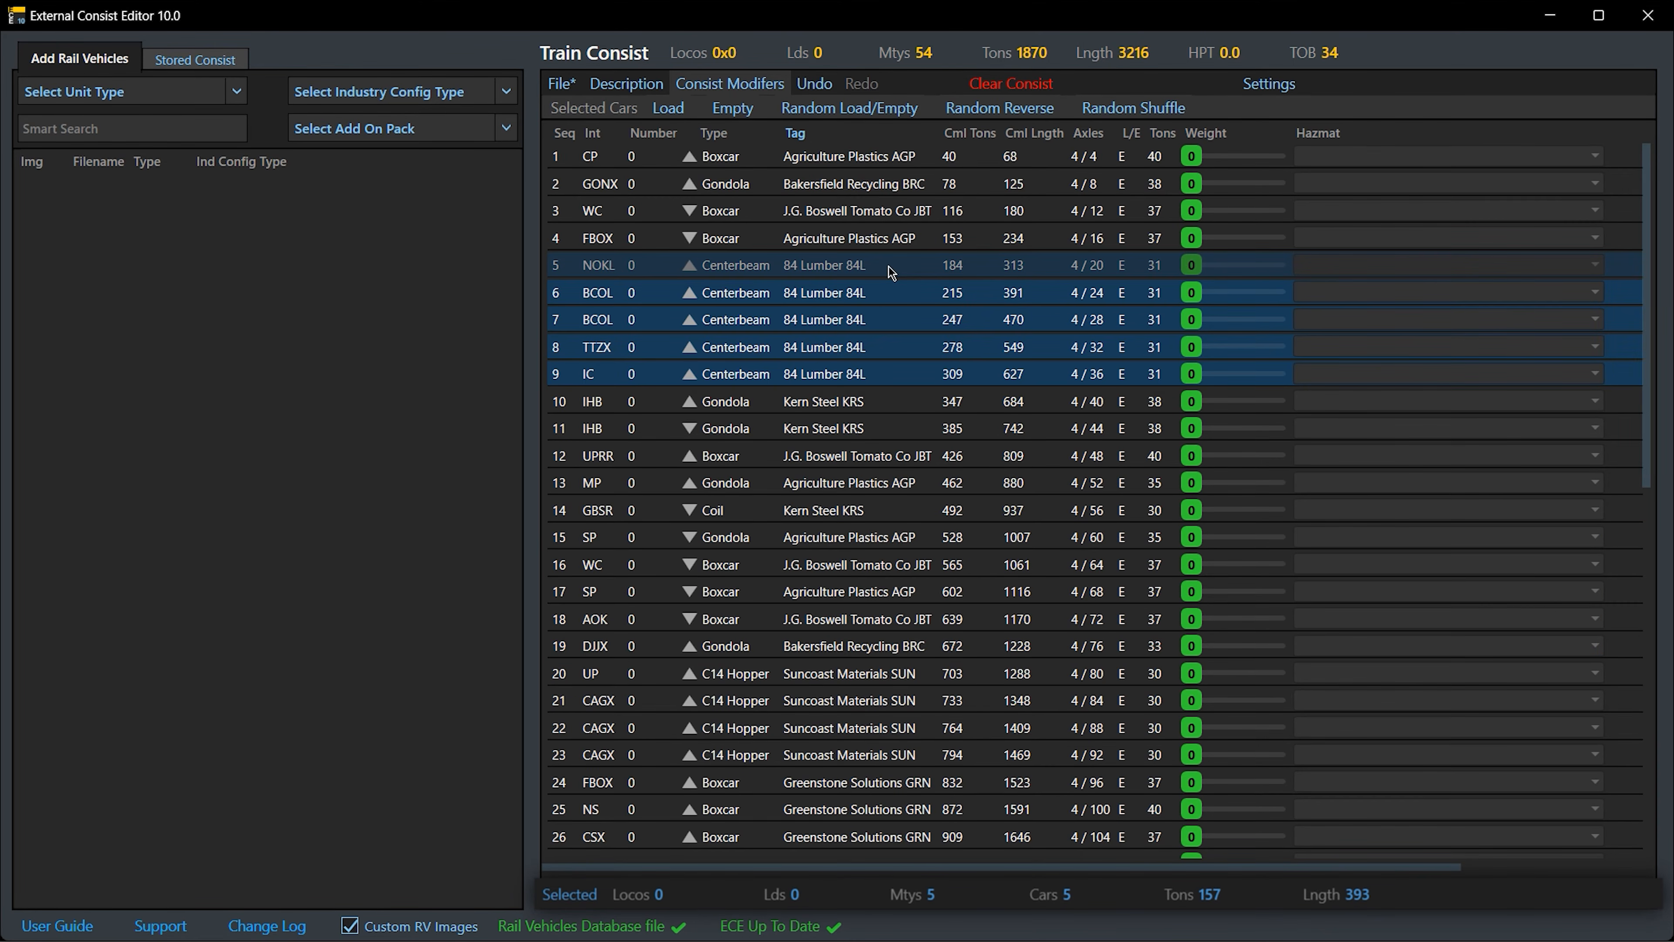
pyautogui.click(813, 90)
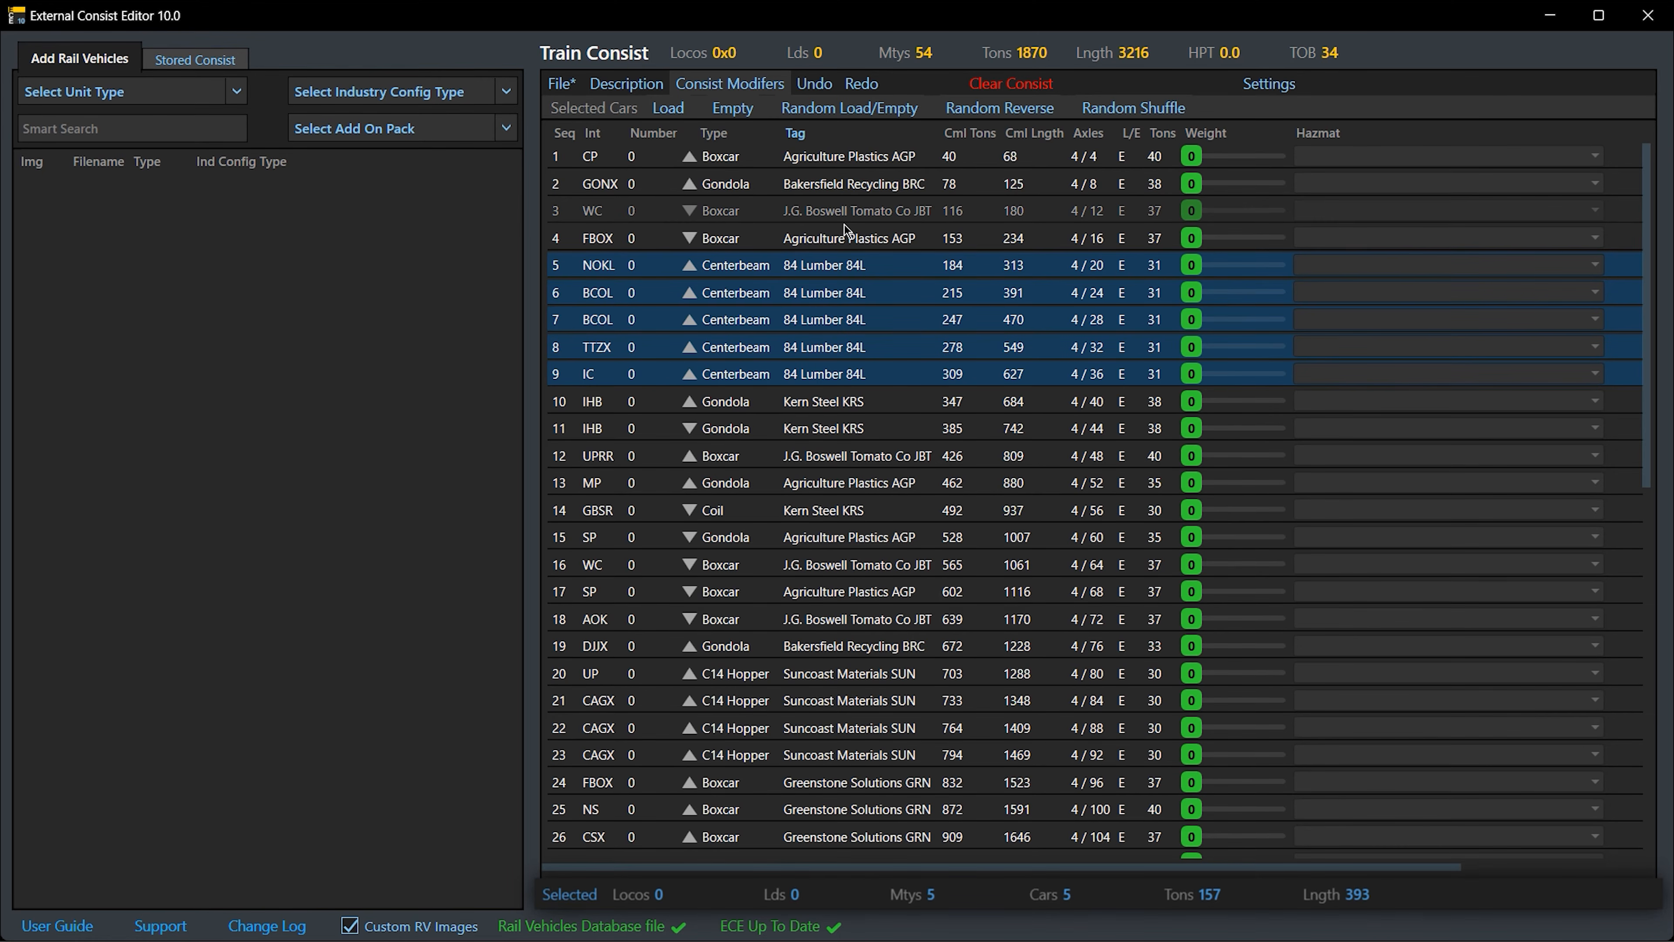
pyautogui.click(815, 90)
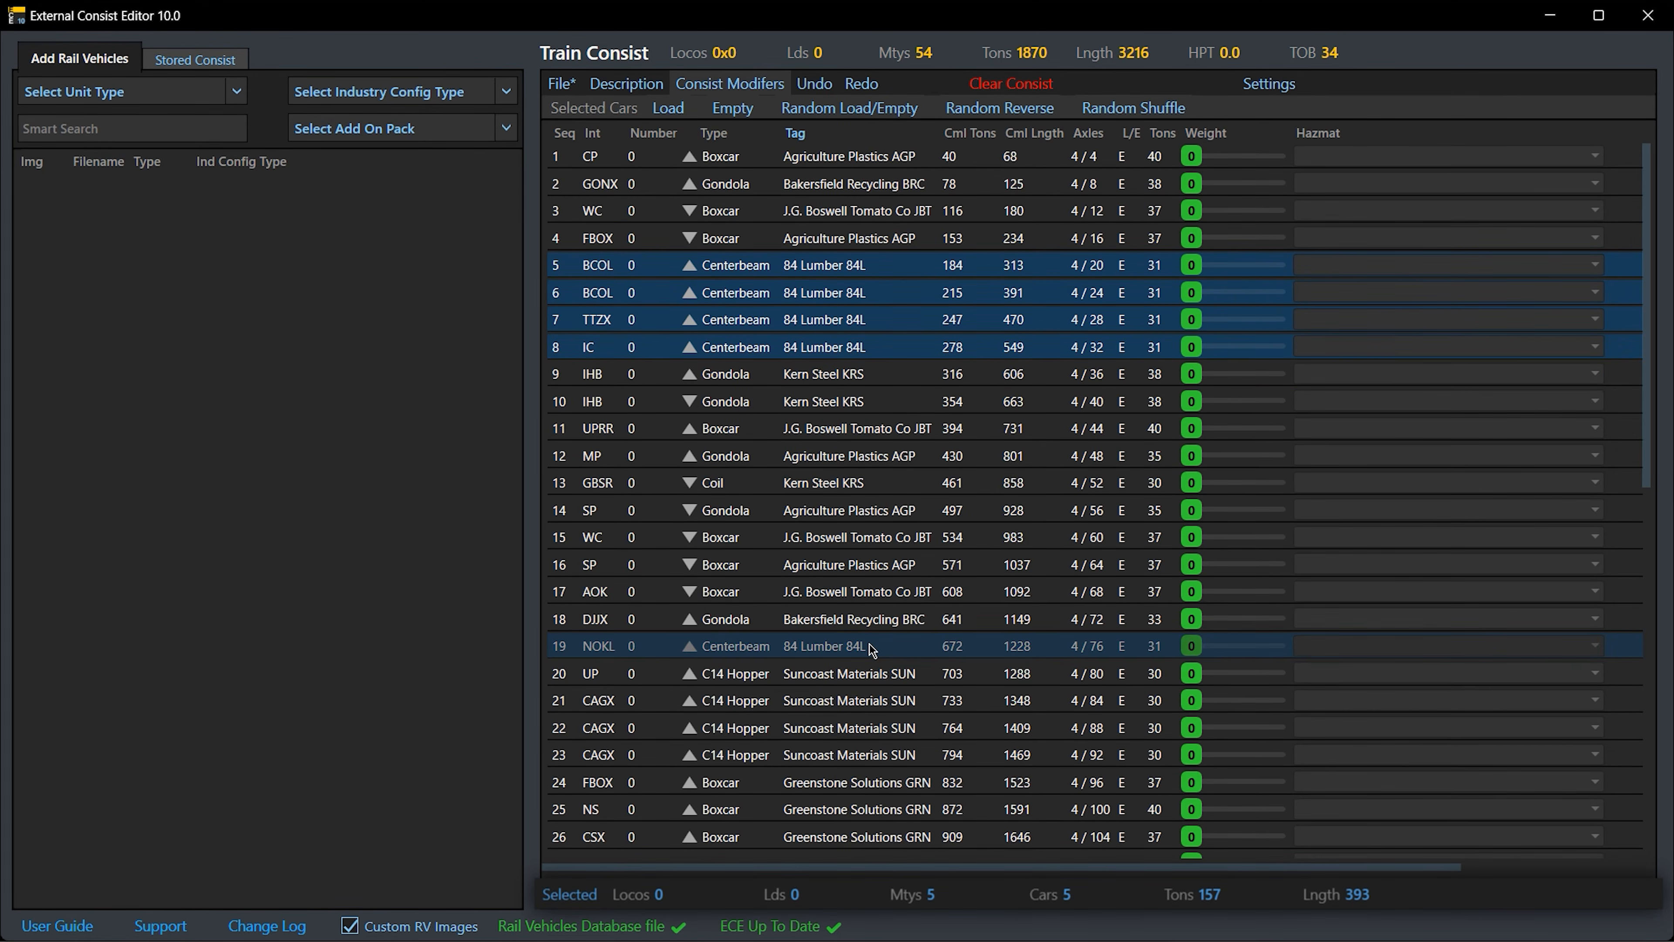
pyautogui.click(864, 88)
# Select the five 84 Lumber centerbeams in rows 5–9, move them to rows 10–14 and clear the selection
pyautogui.click(857, 186)
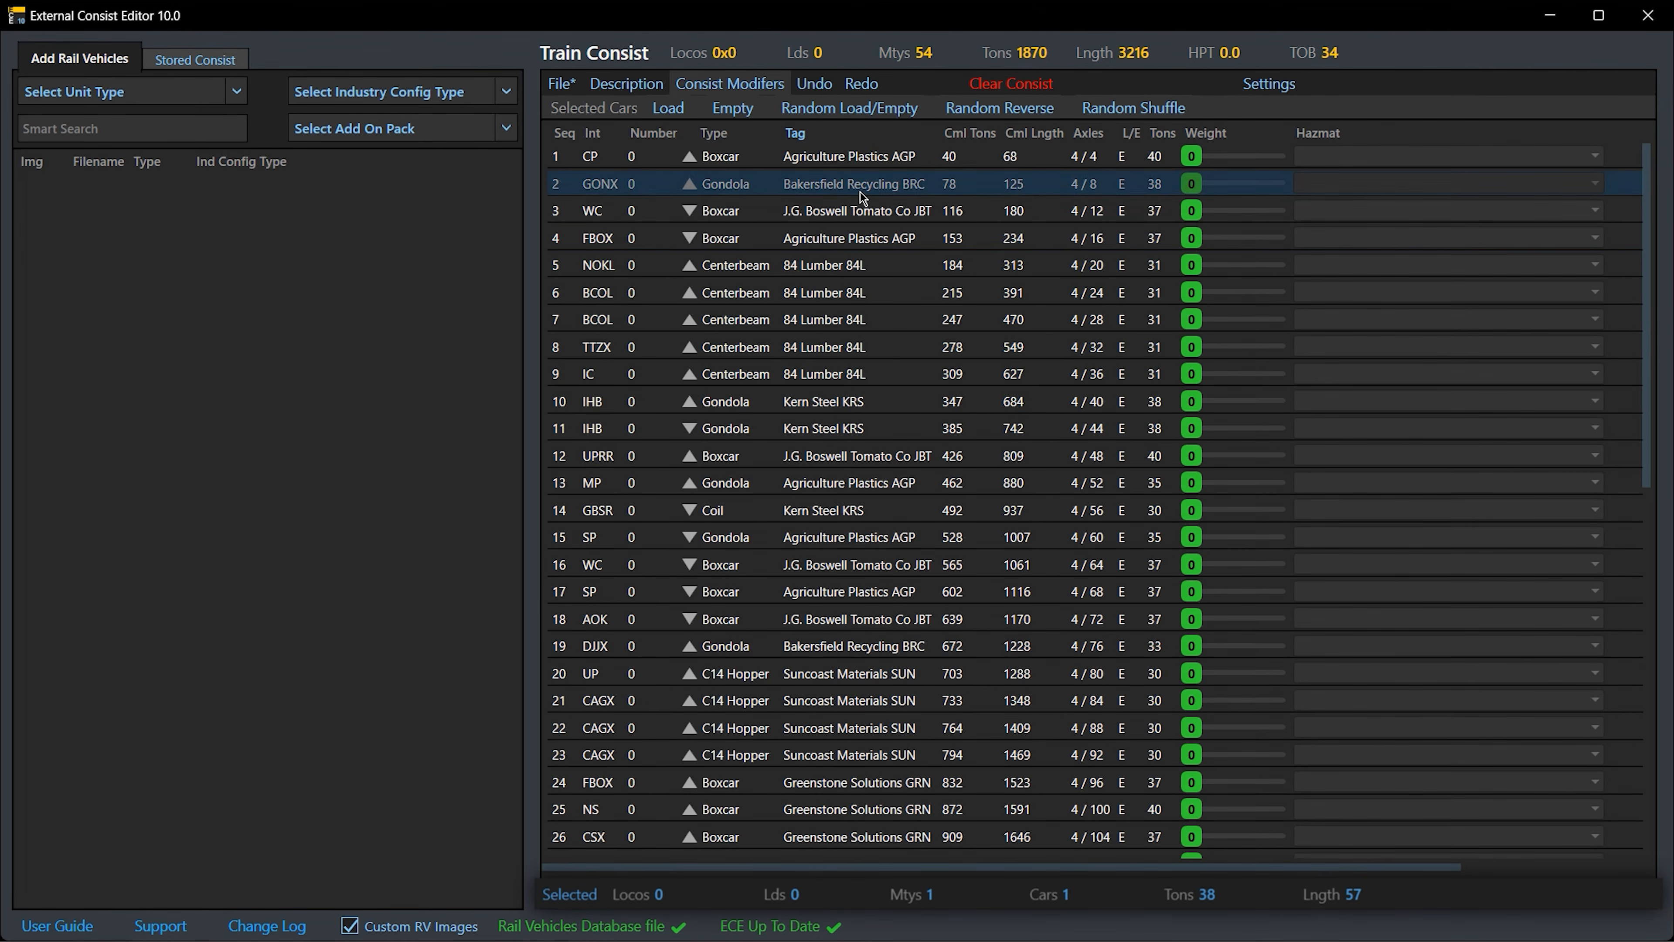
pyautogui.click(882, 281)
pyautogui.keyDown('shift'); pyautogui.click(897, 362); pyautogui.keyUp('shift')
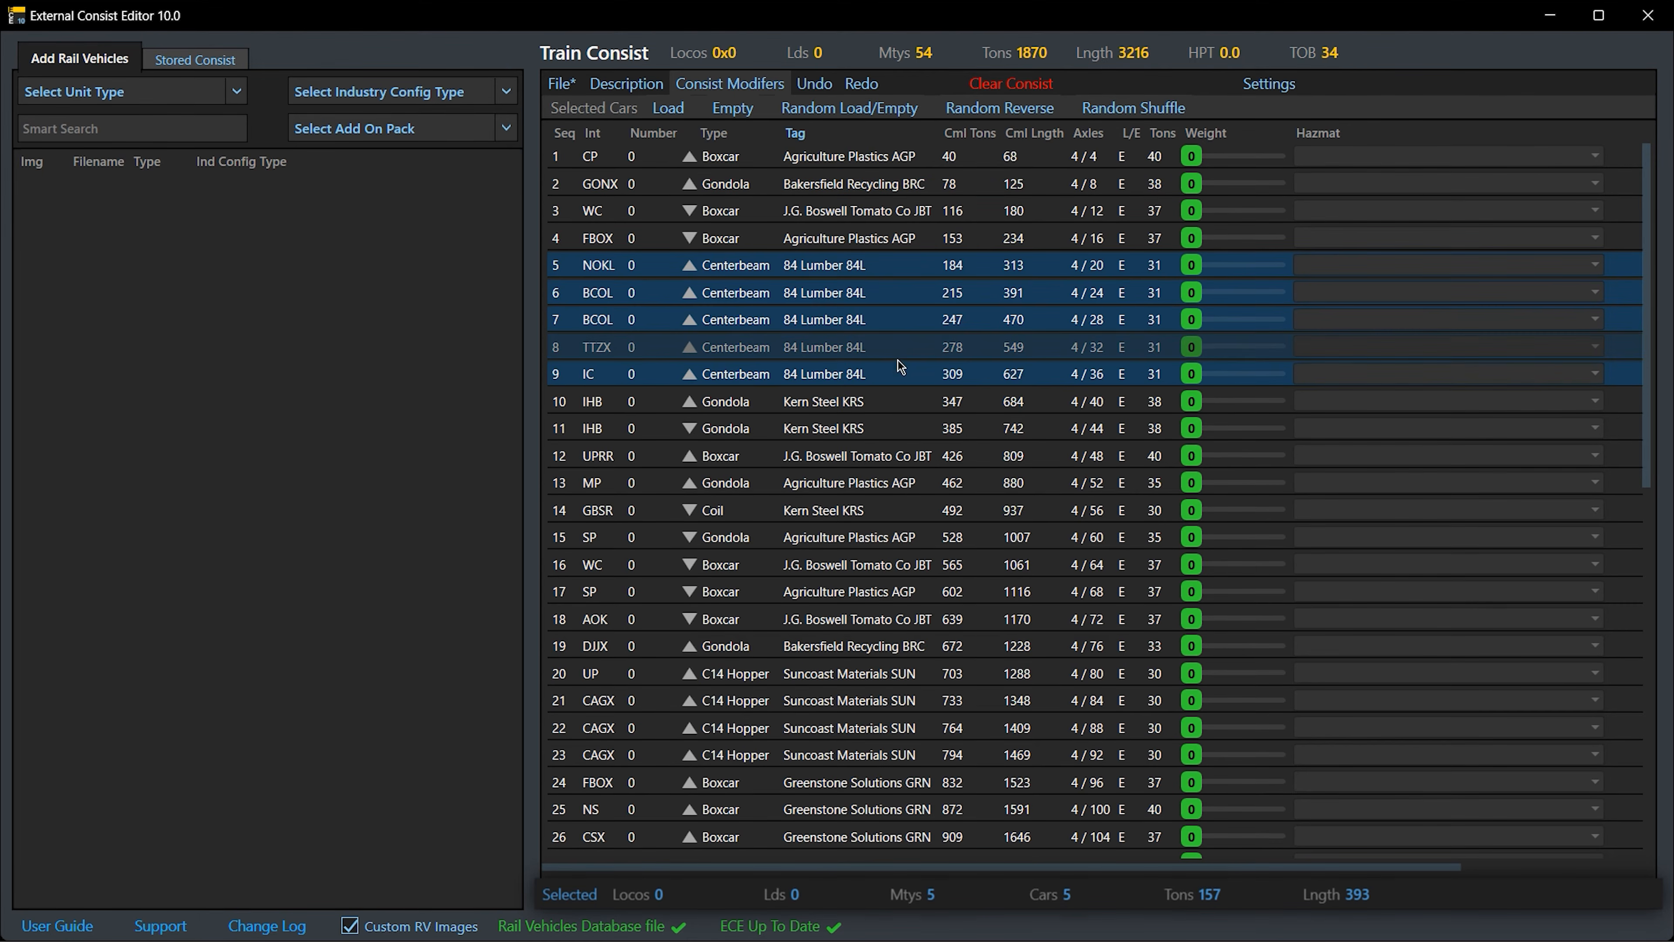
pyautogui.moveTo(897, 272); pyautogui.dragTo(887, 522)
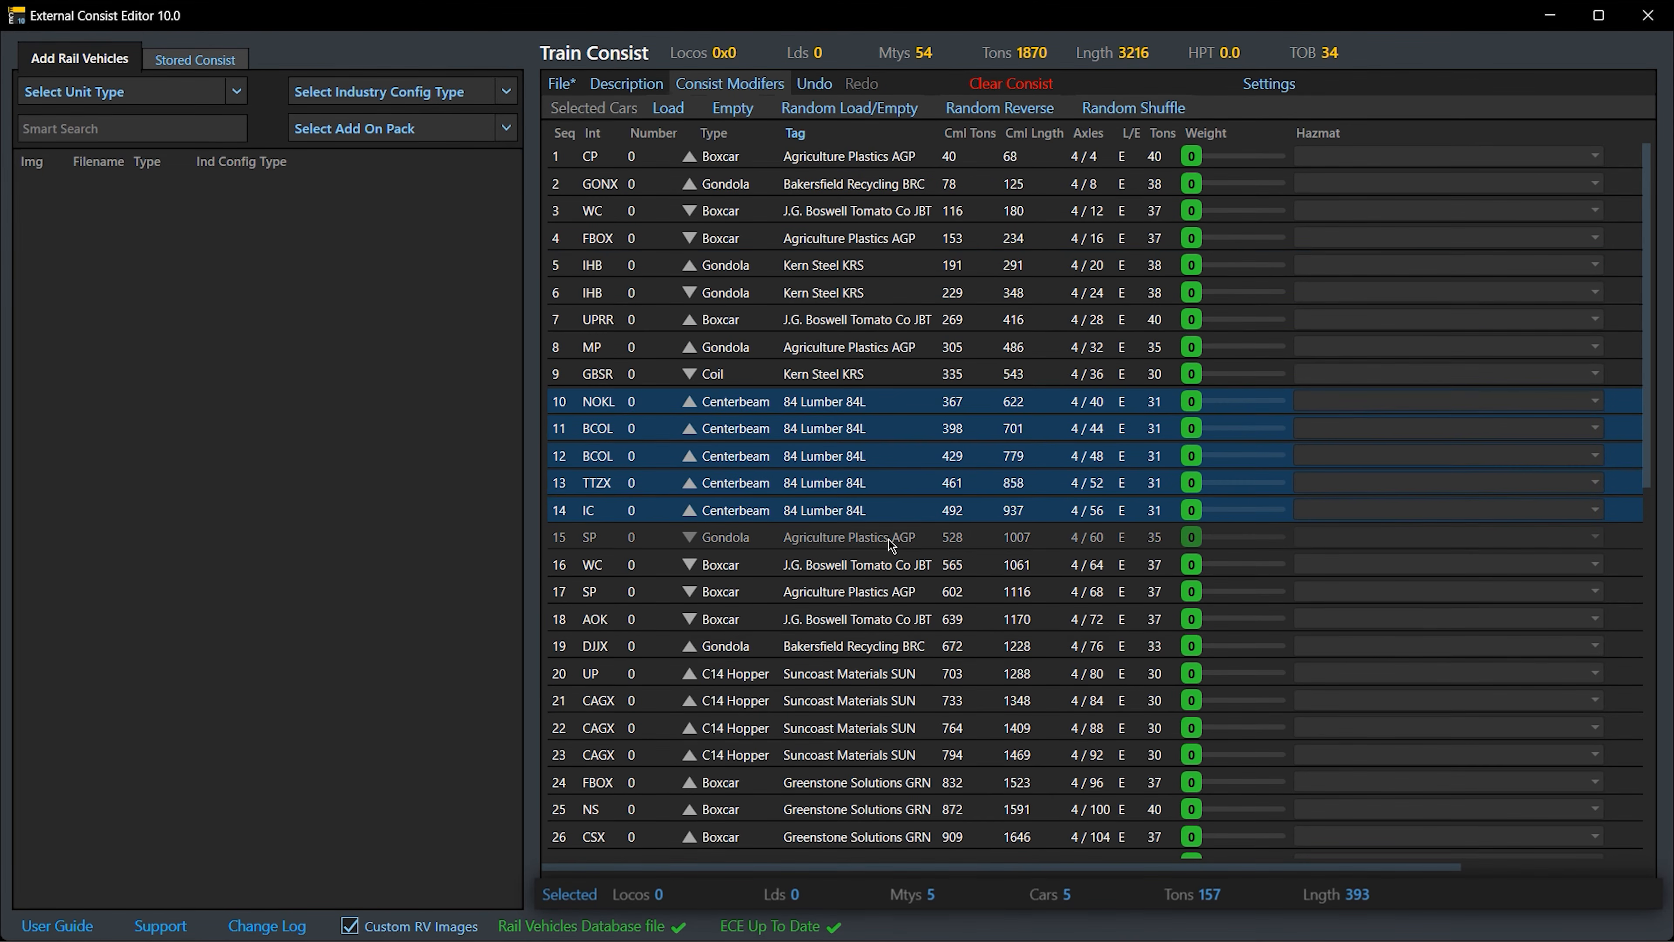
pyautogui.click(905, 671)
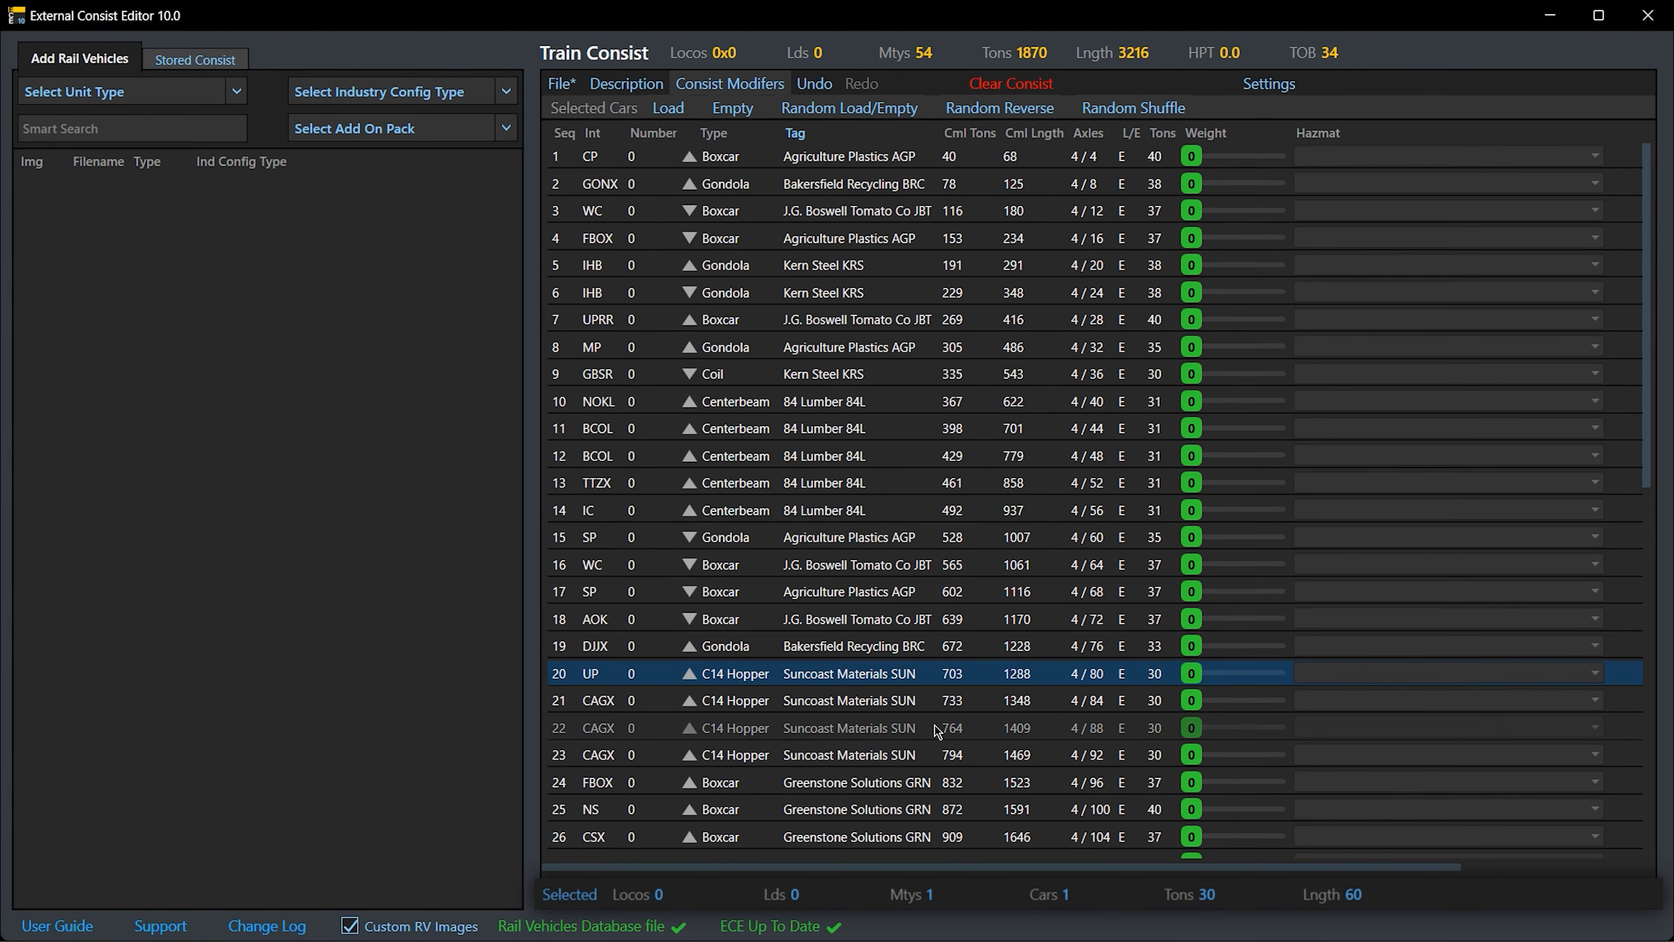
pyautogui.press('Escape')
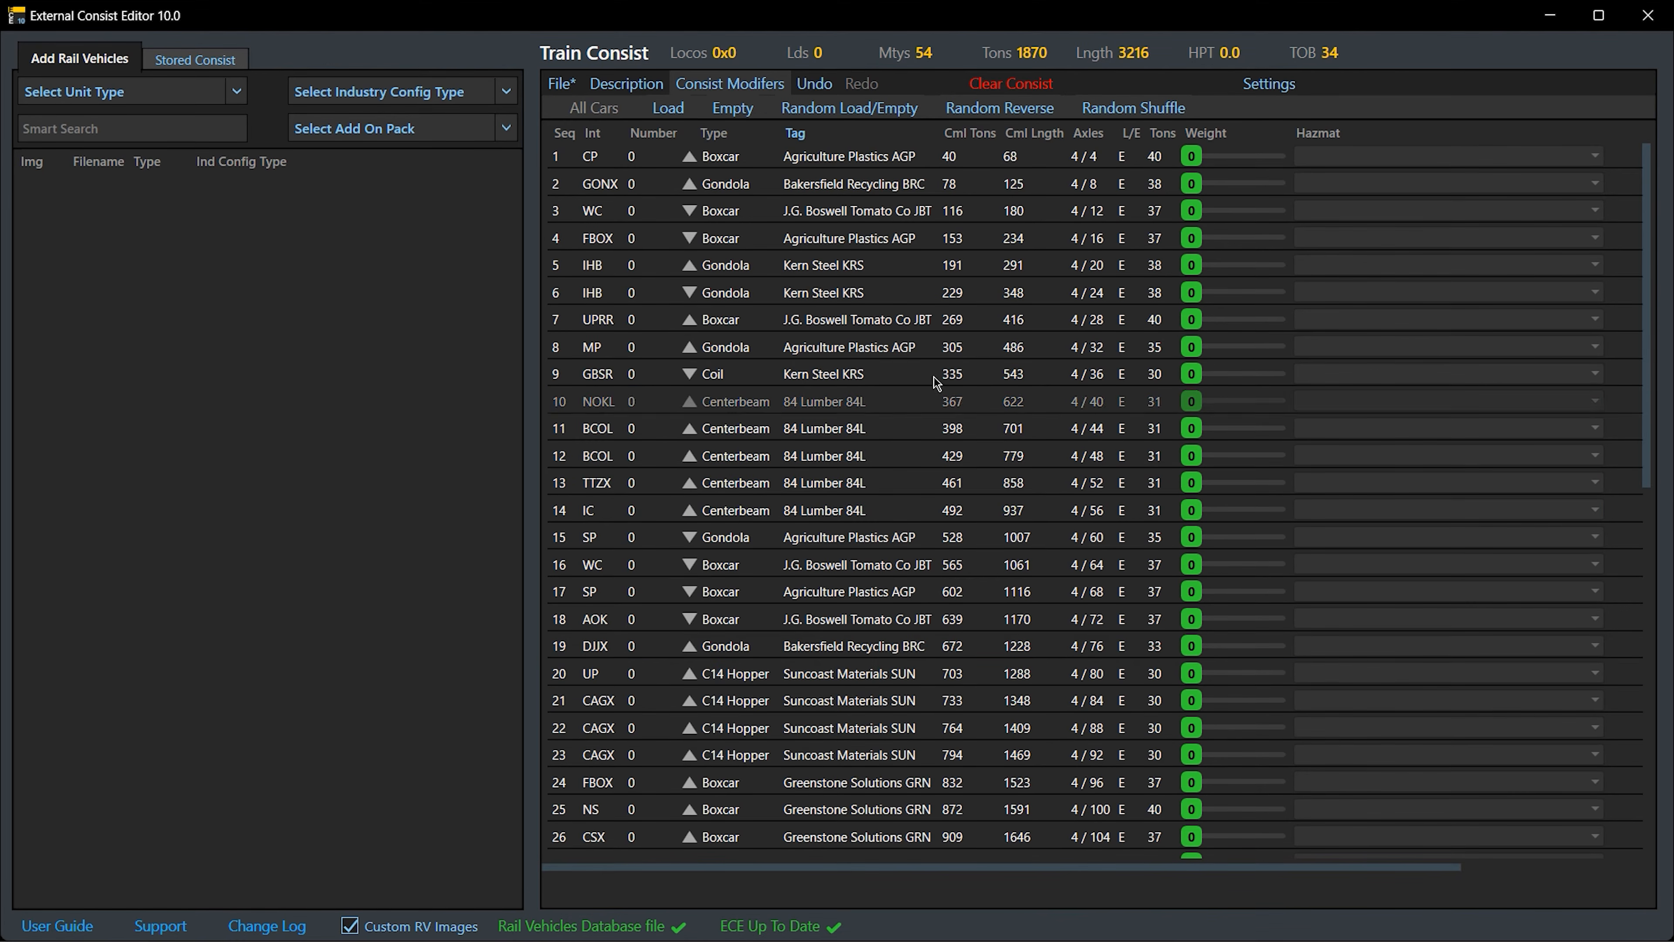
# Undo the recent 84 Lumber centerbeam moves one car at a time
pyautogui.click(824, 88)
pyautogui.click(827, 93)
pyautogui.click(829, 94)
pyautogui.click(829, 94)
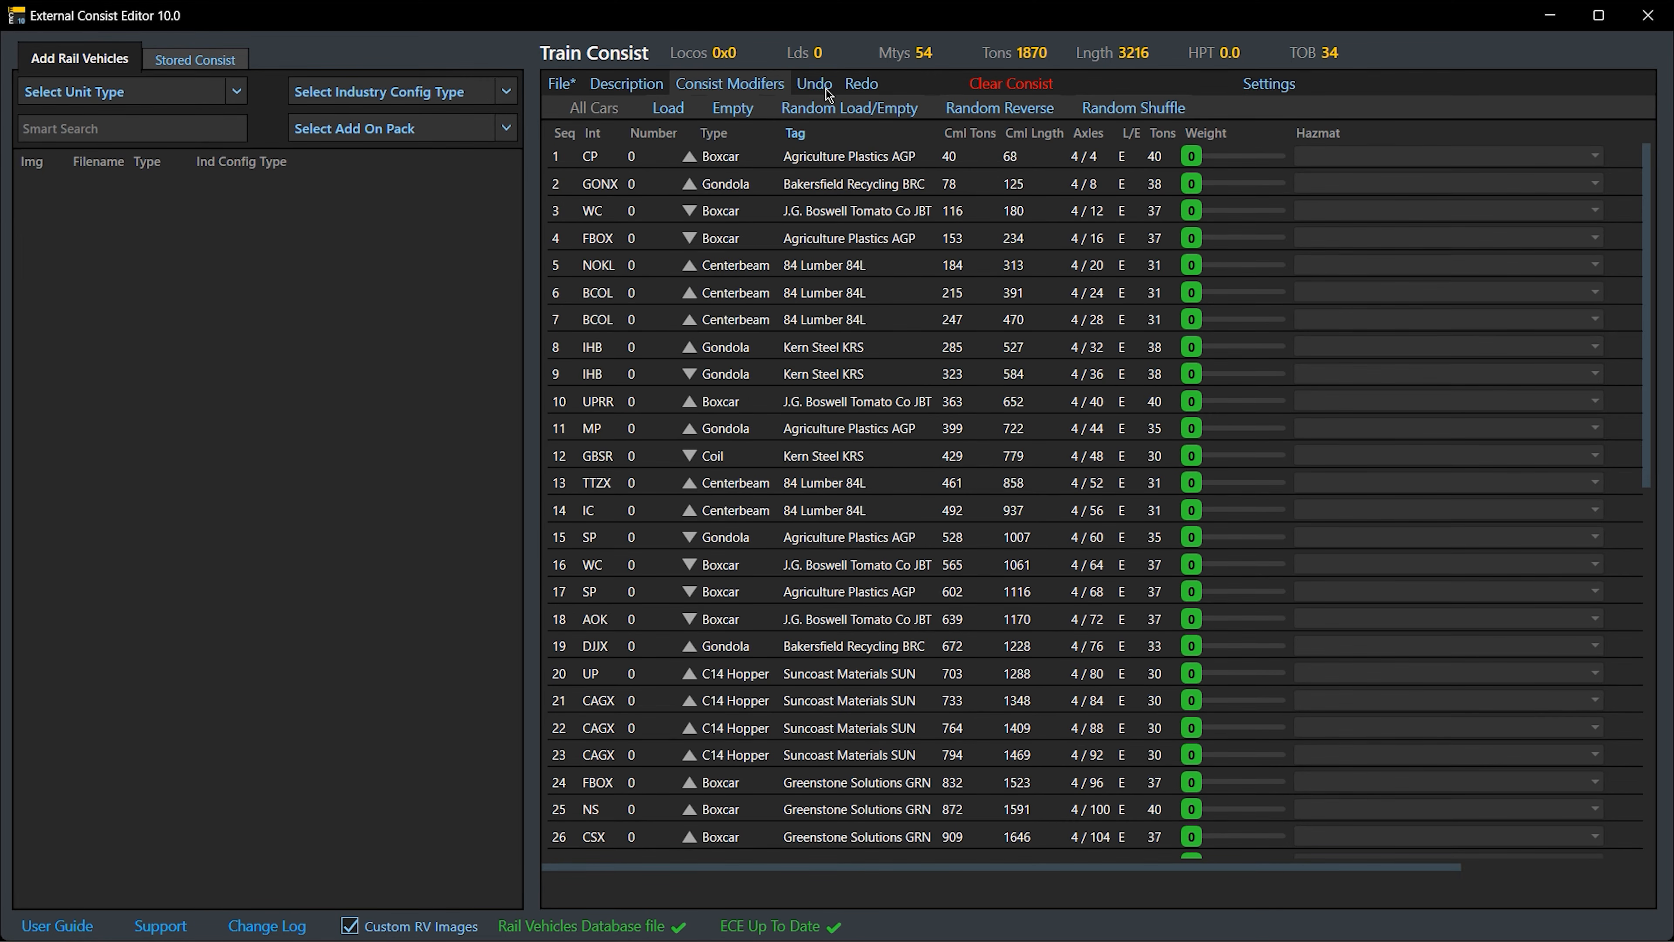
pyautogui.click(829, 94)
pyautogui.click(830, 94)
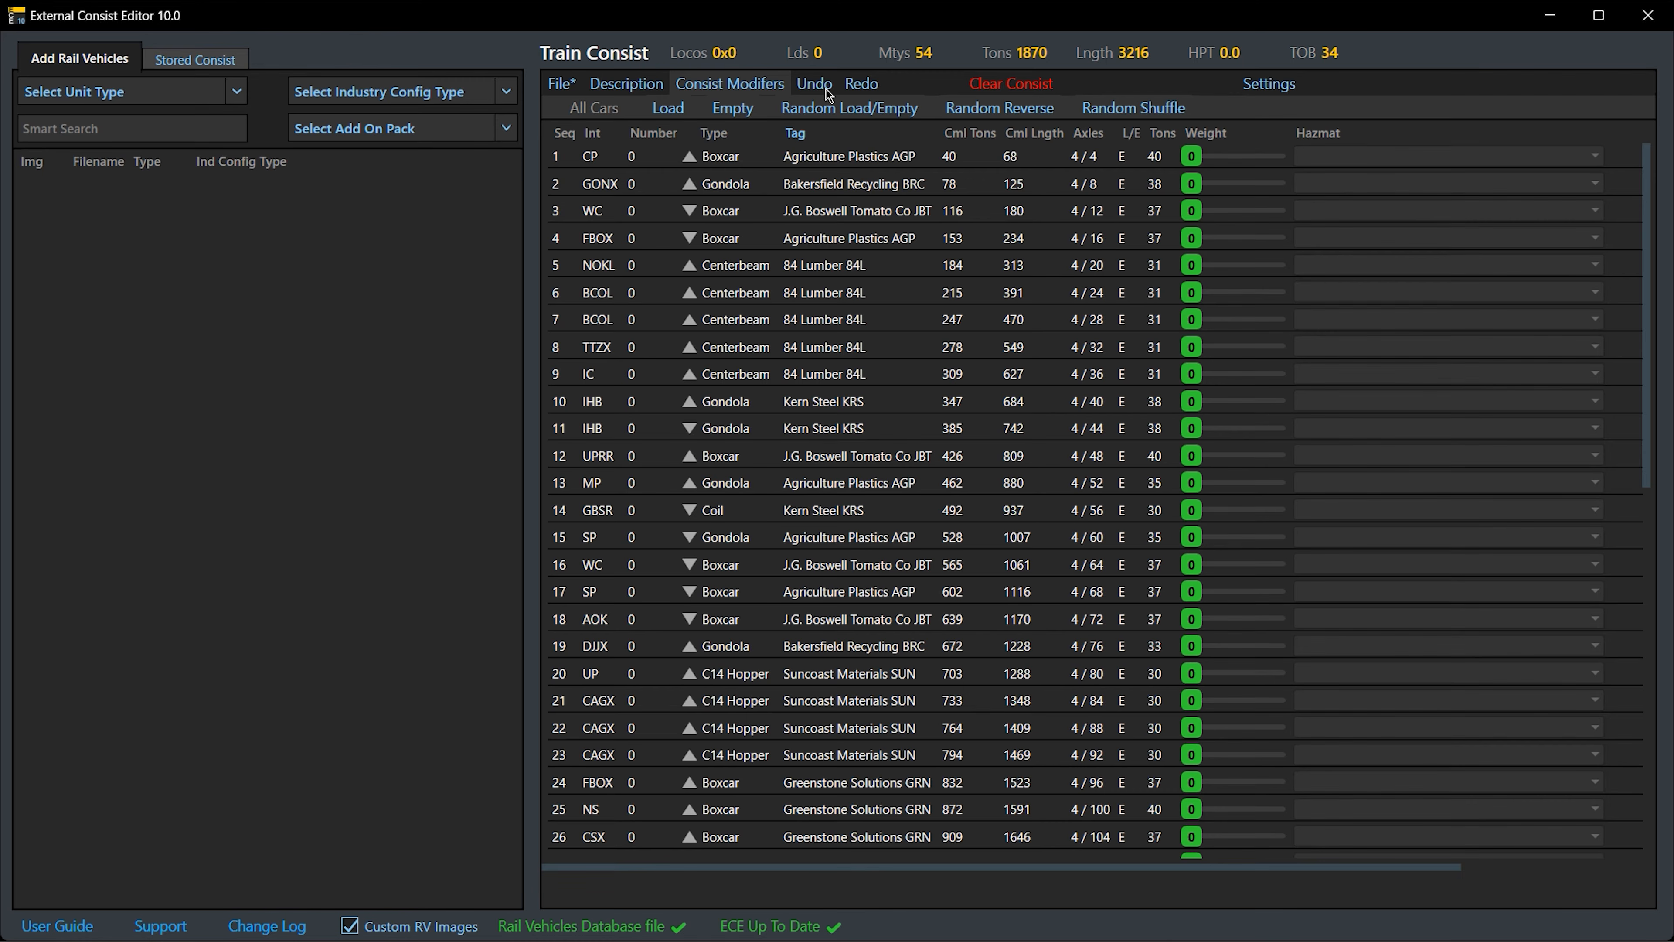
pyautogui.click(829, 94)
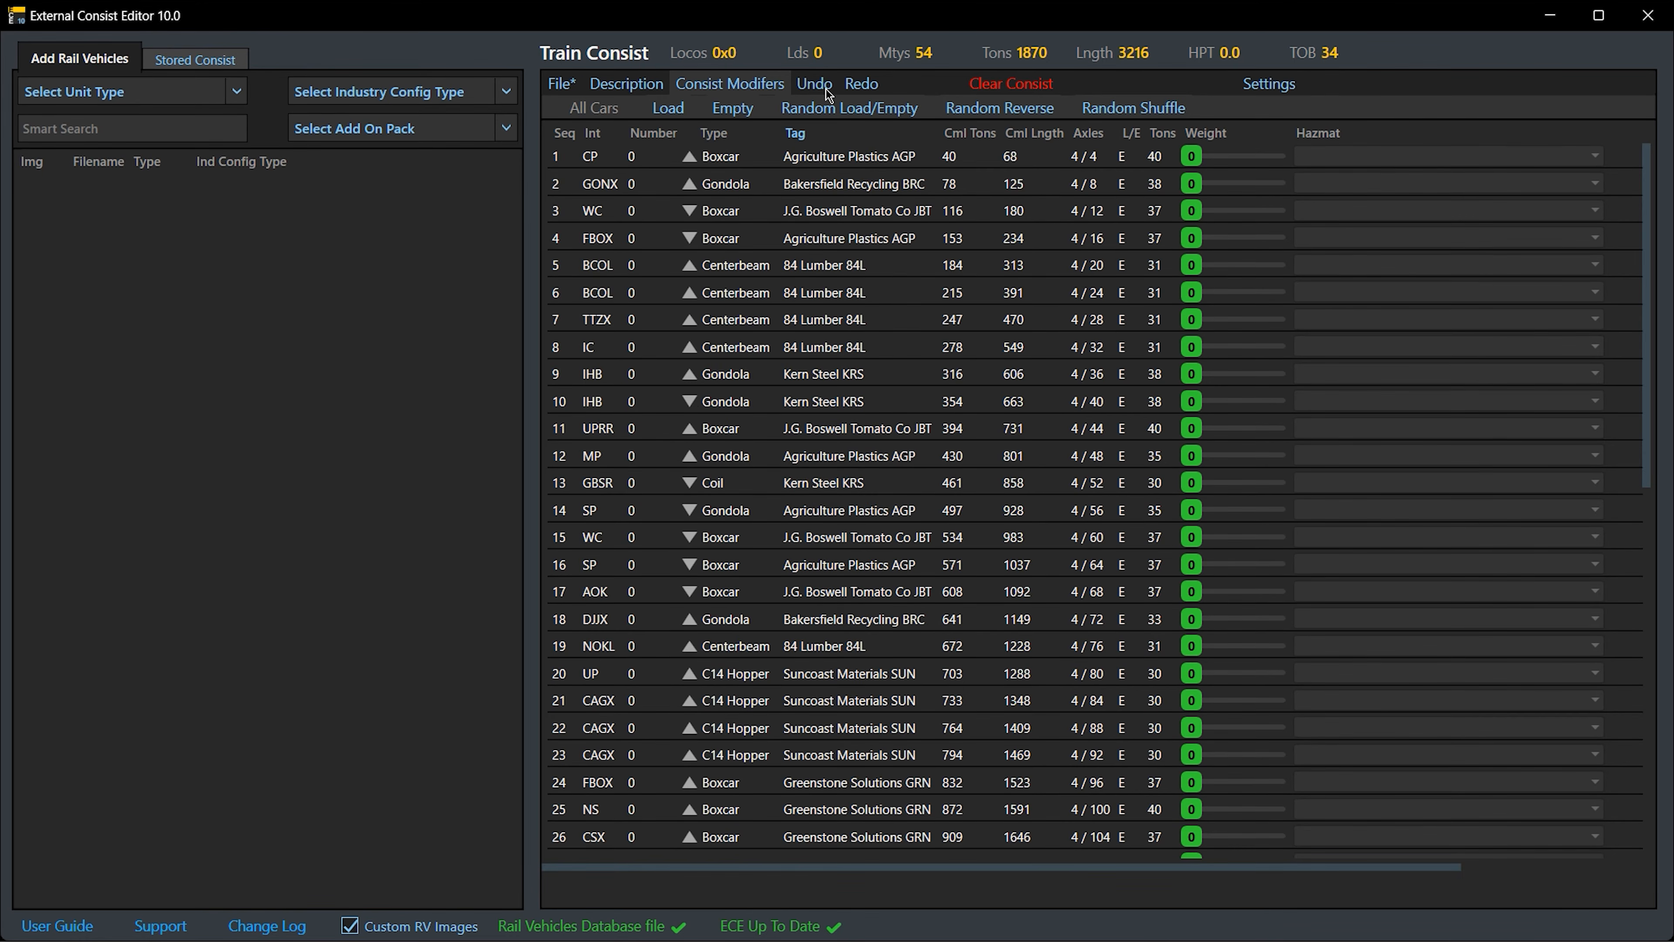
pyautogui.click(829, 94)
pyautogui.click(829, 94)
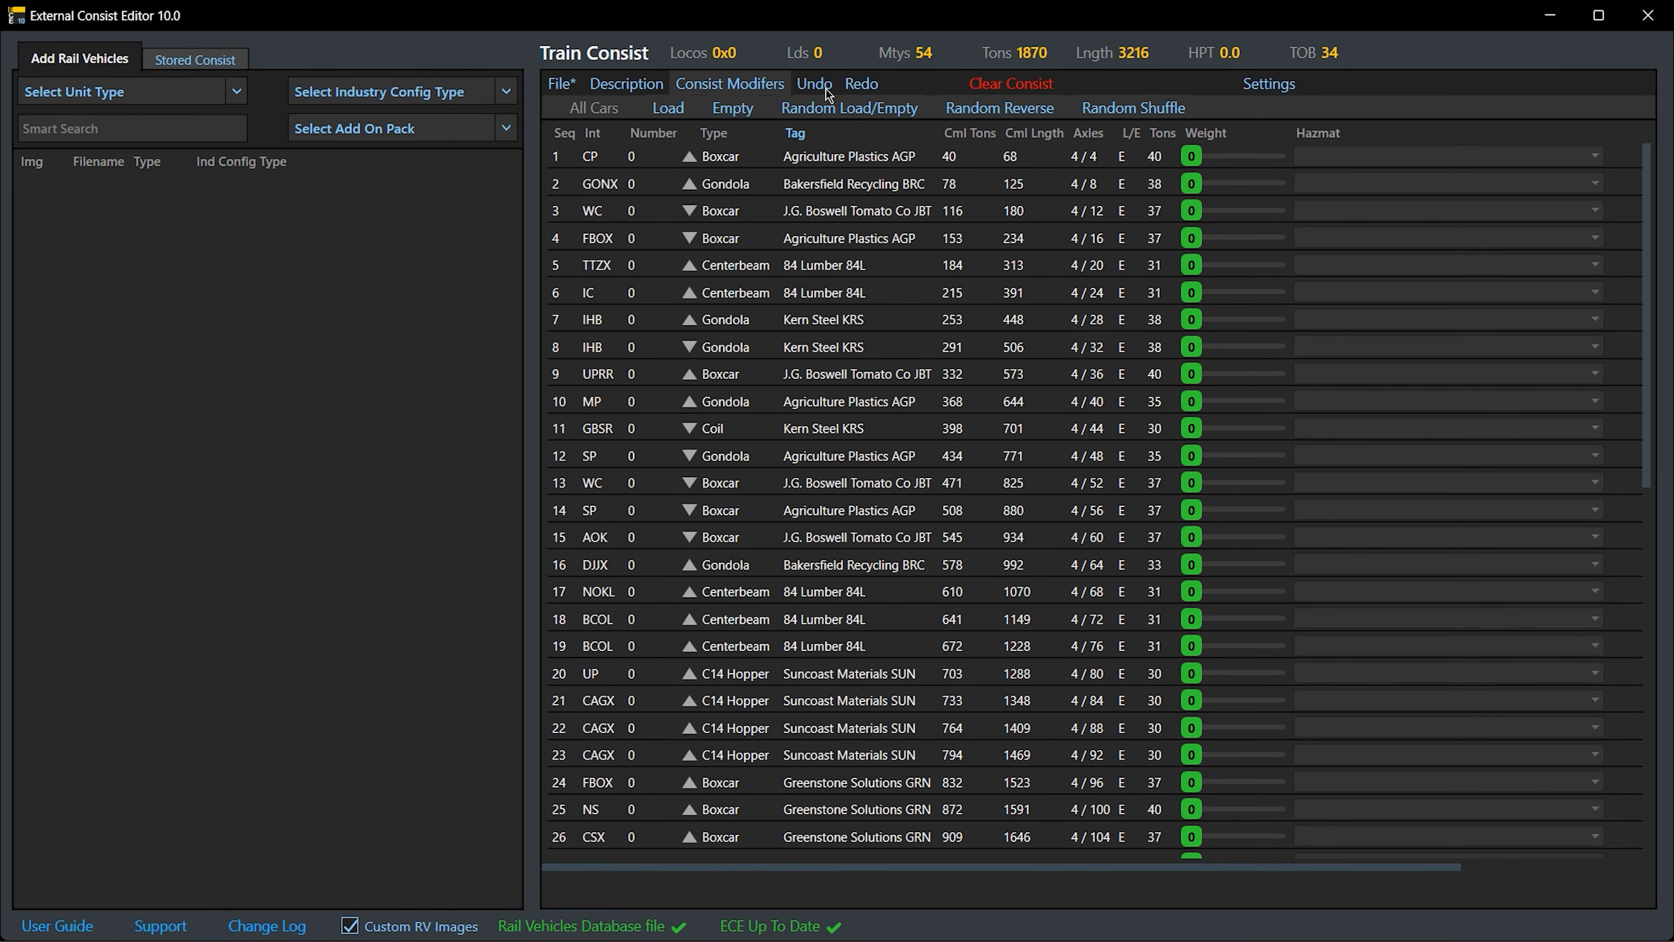
# Redo all of the undone centerbeam moves, returning the five cars to rows 10–14
pyautogui.click(861, 87)
pyautogui.click(862, 86)
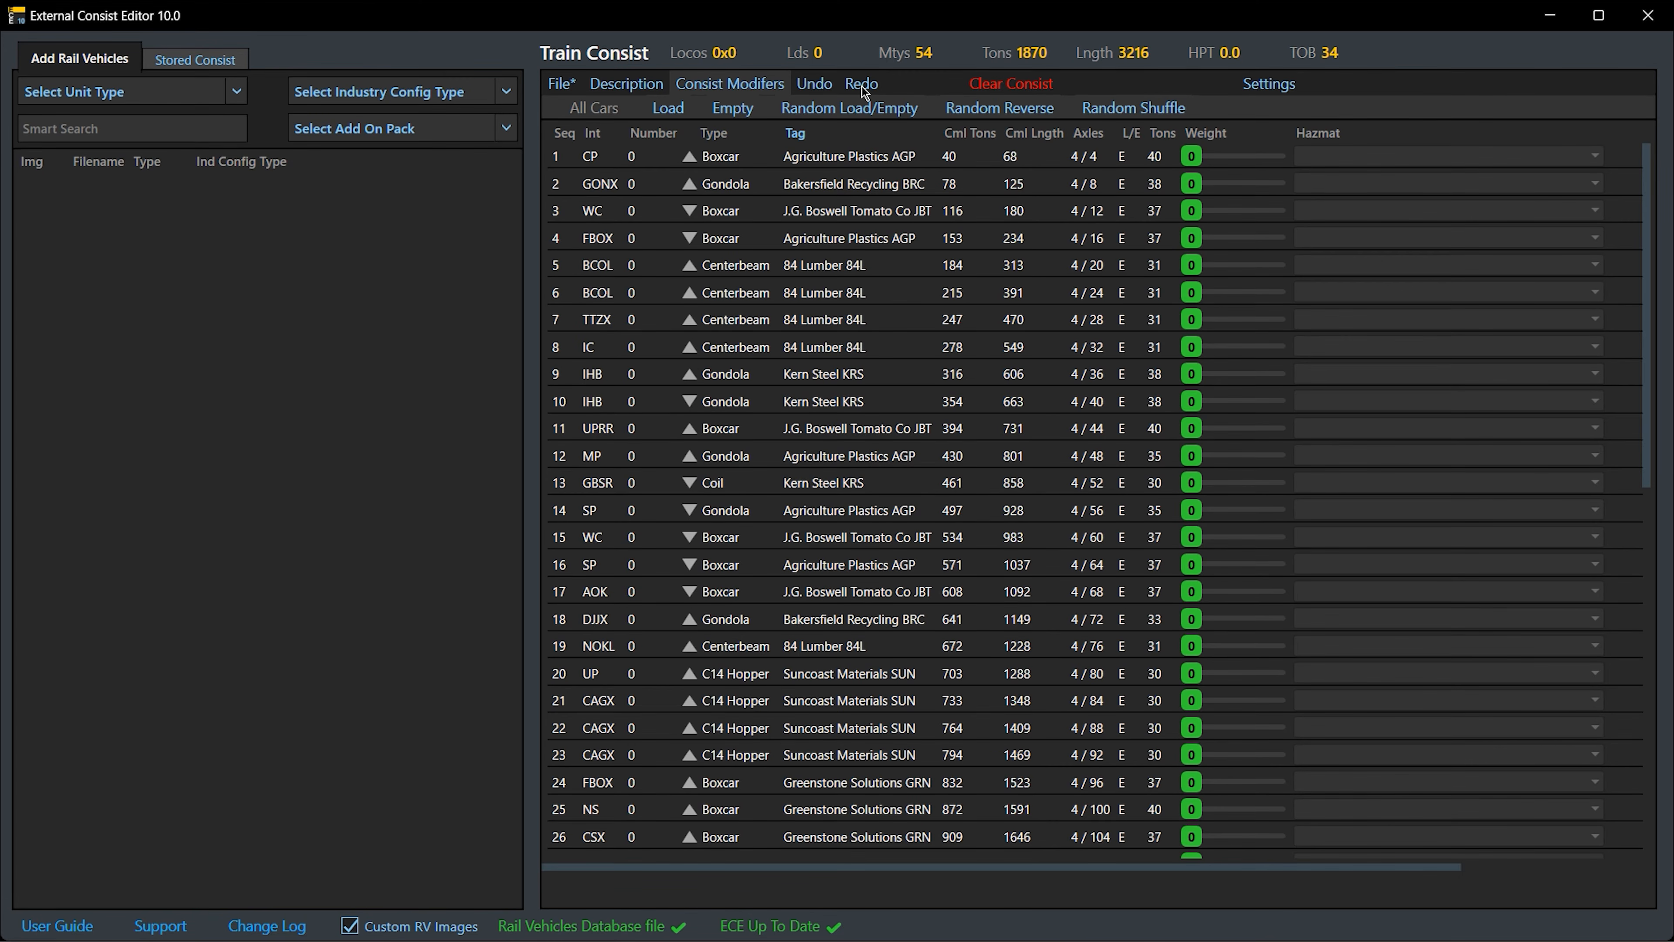
pyautogui.click(862, 86)
pyautogui.click(862, 86)
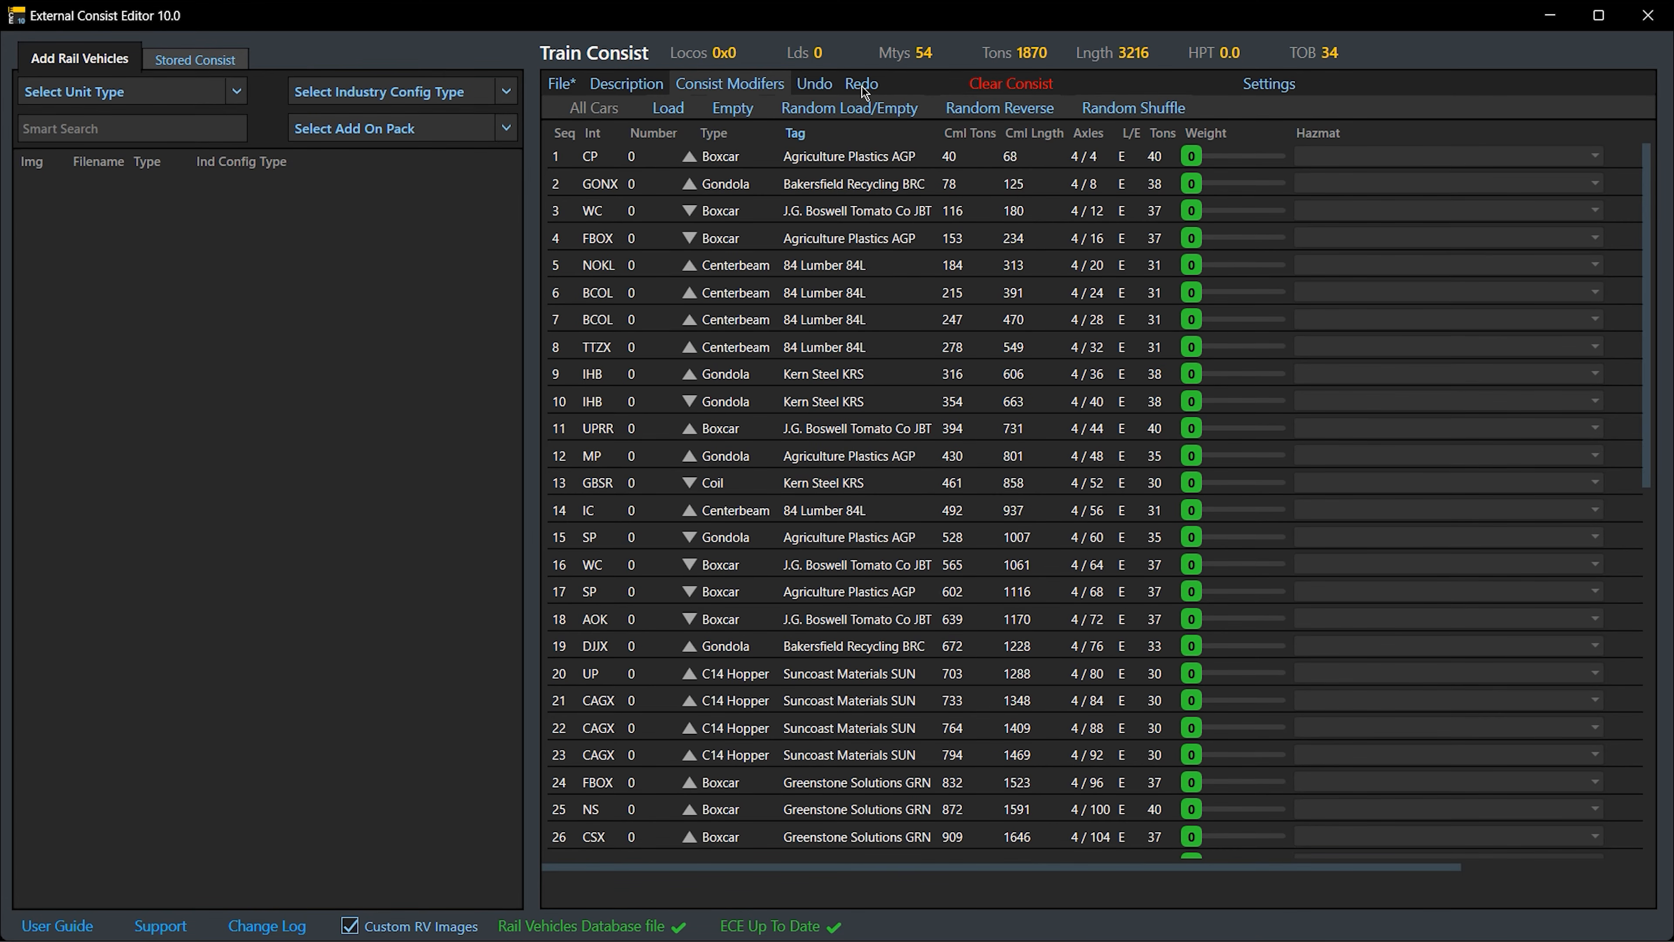
pyautogui.click(862, 87)
pyautogui.click(862, 86)
pyautogui.click(862, 87)
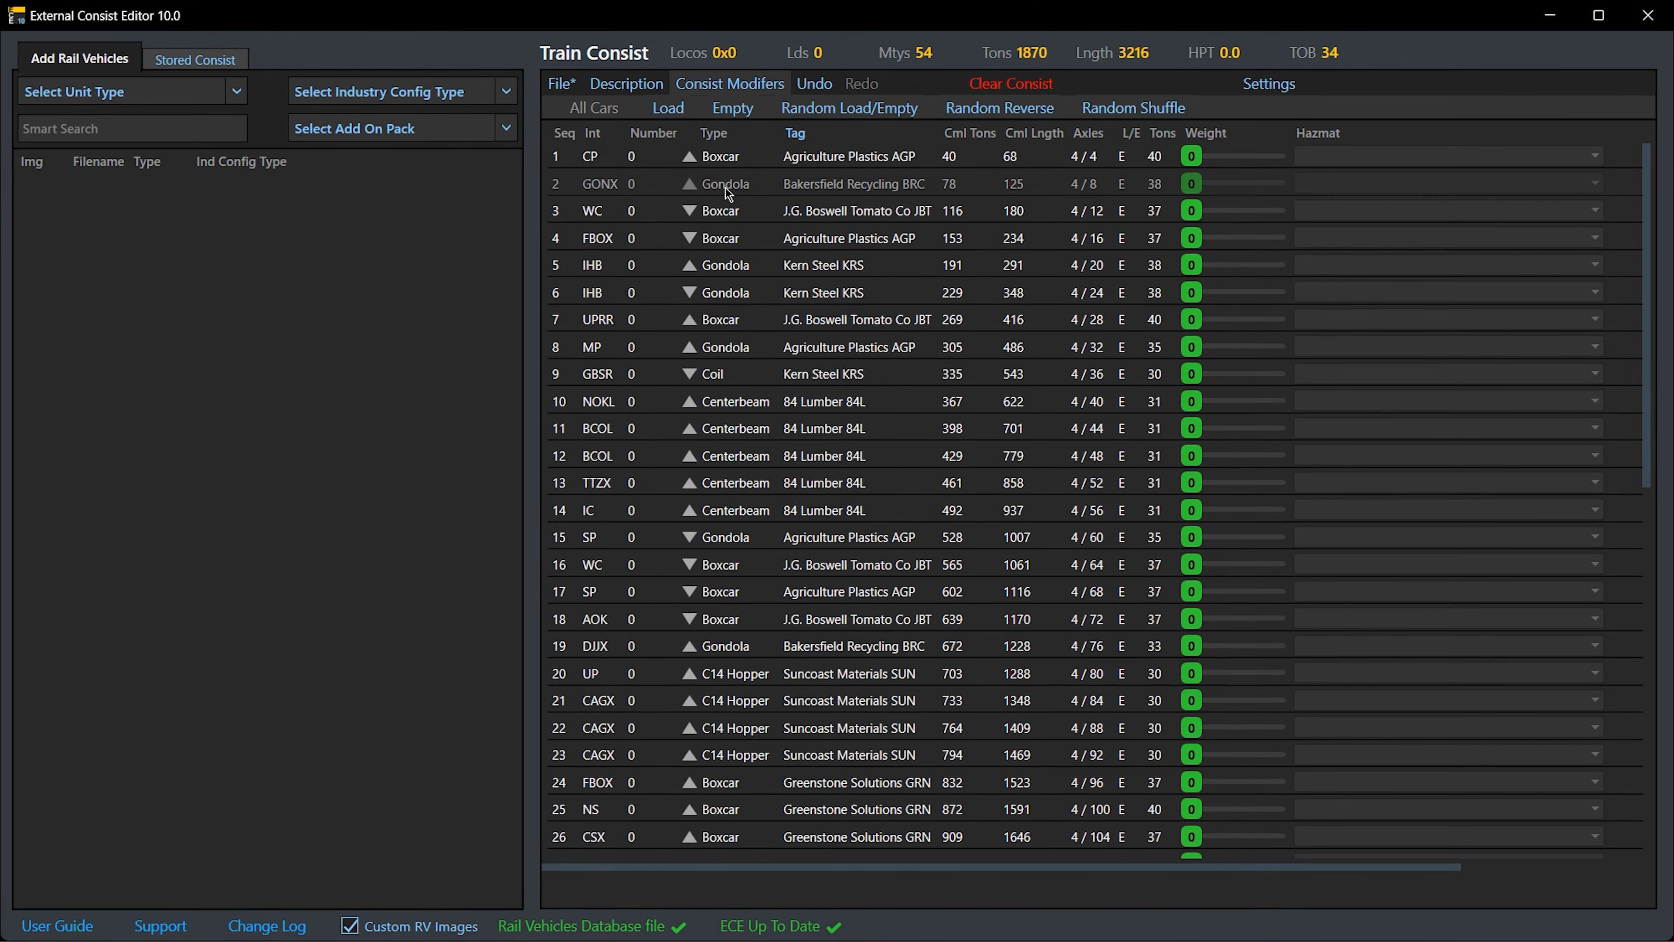
# Browse the hazmat choices for the first car down to the end of the list and close it without assigning any
pyautogui.moveTo(726, 187)
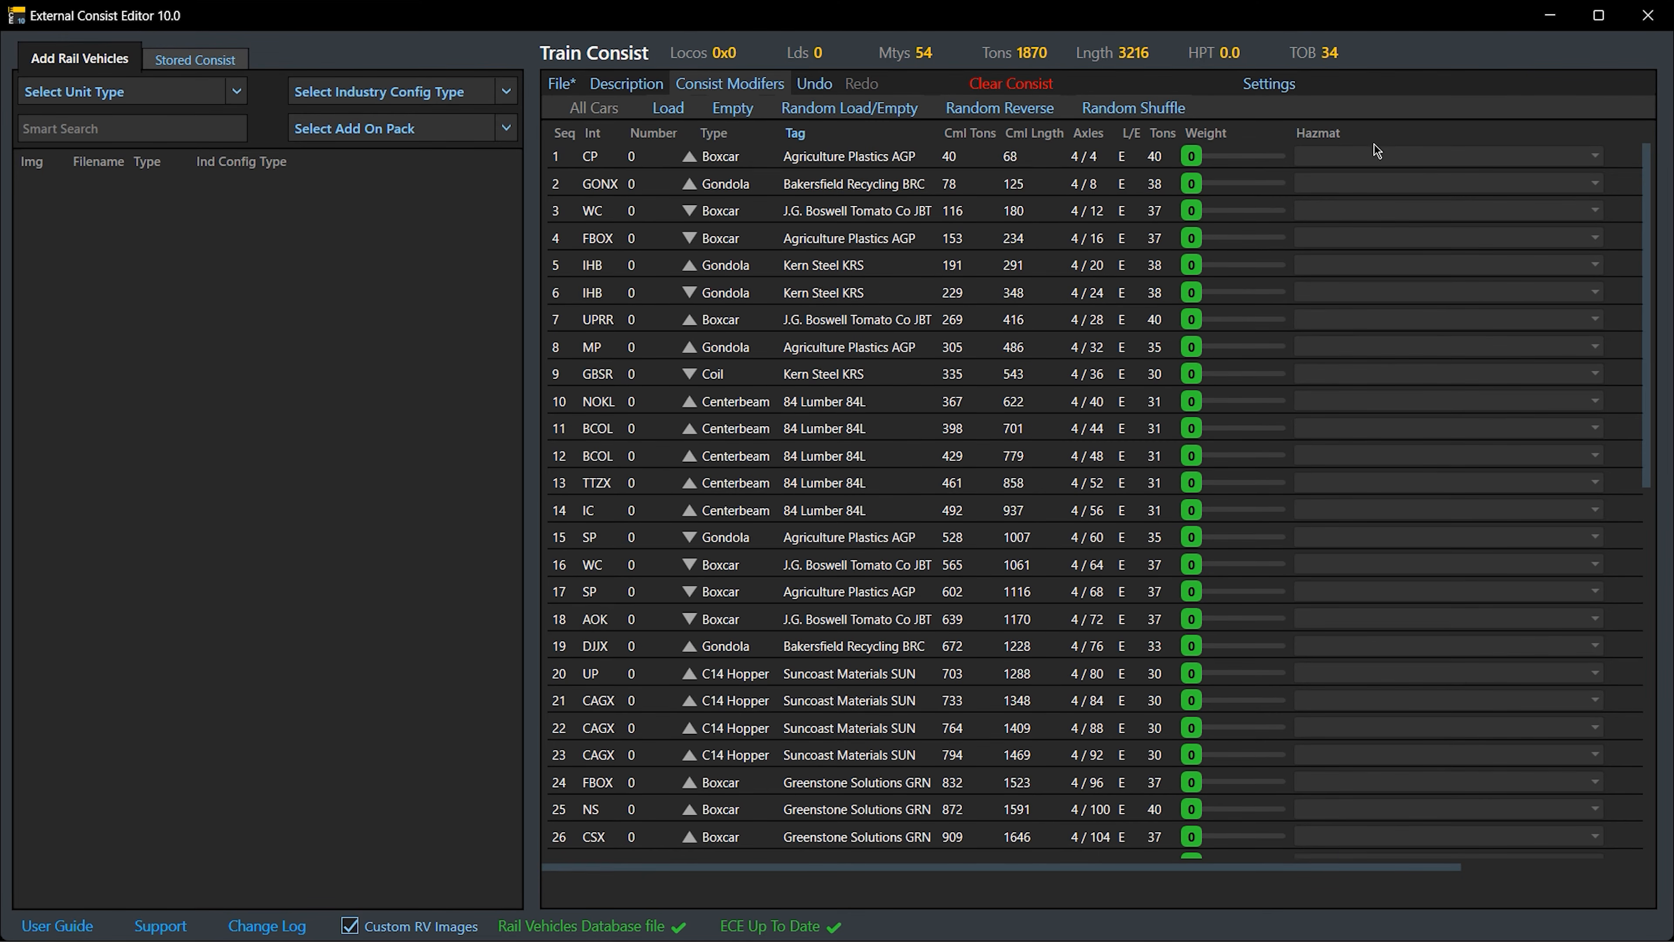
pyautogui.click(1379, 159)
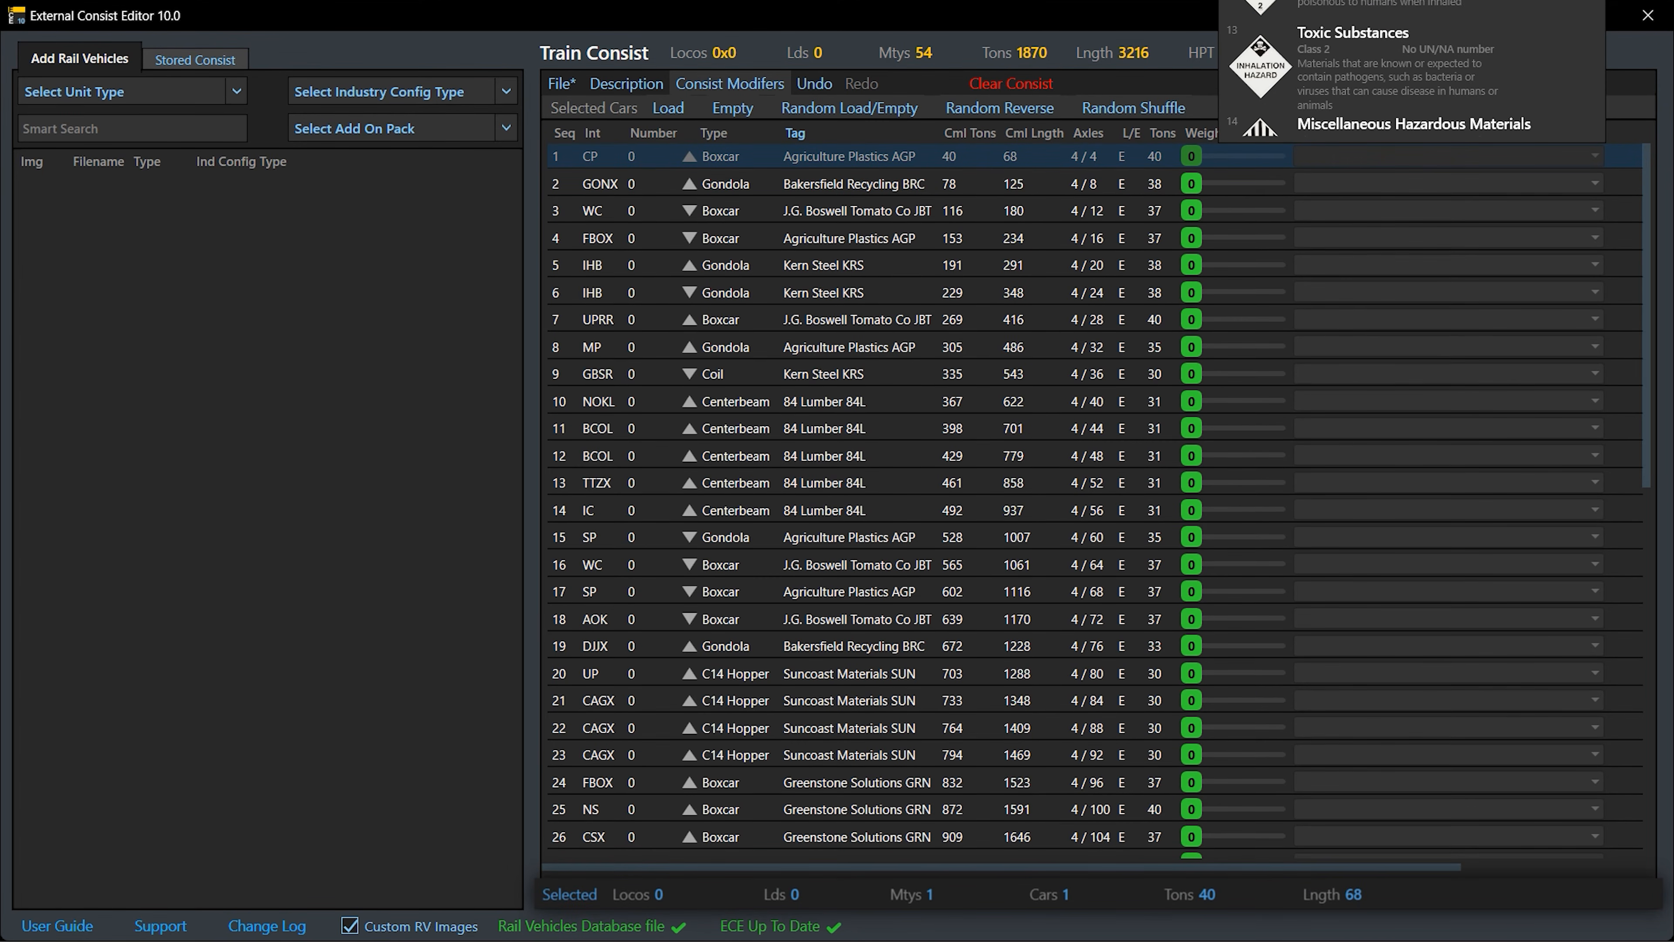
pyautogui.scroll(1, 1412, 71)
pyautogui.scroll(-7, 1411, 71)
pyautogui.scroll(3, 1411, 71)
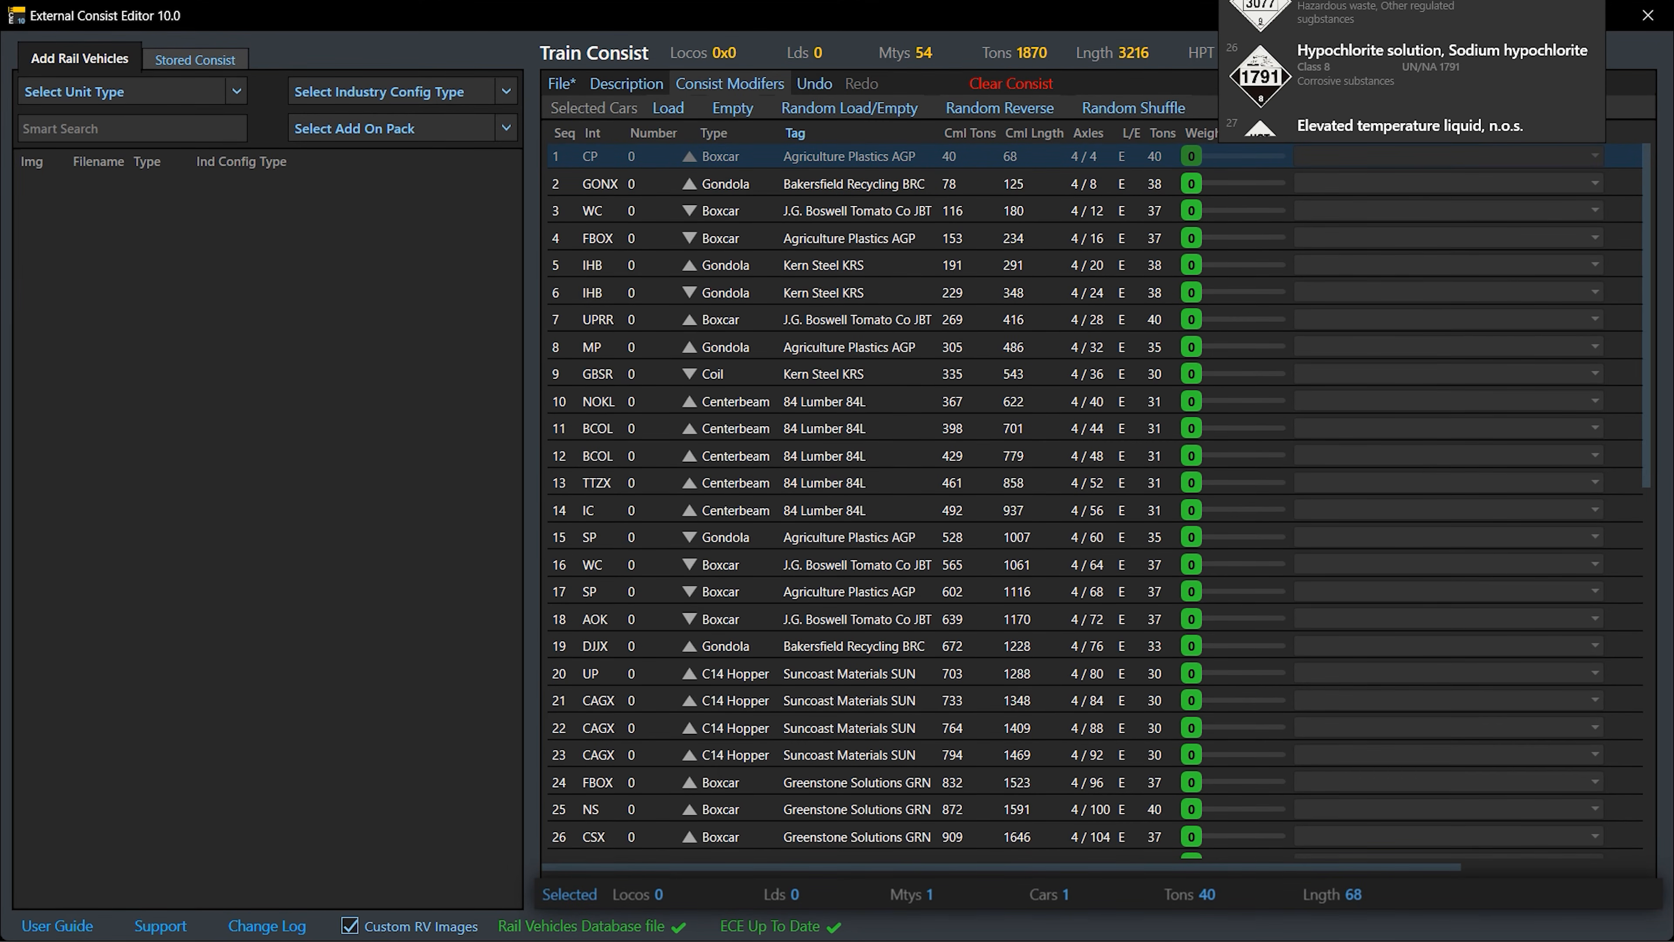
pyautogui.scroll(-3, 1412, 71)
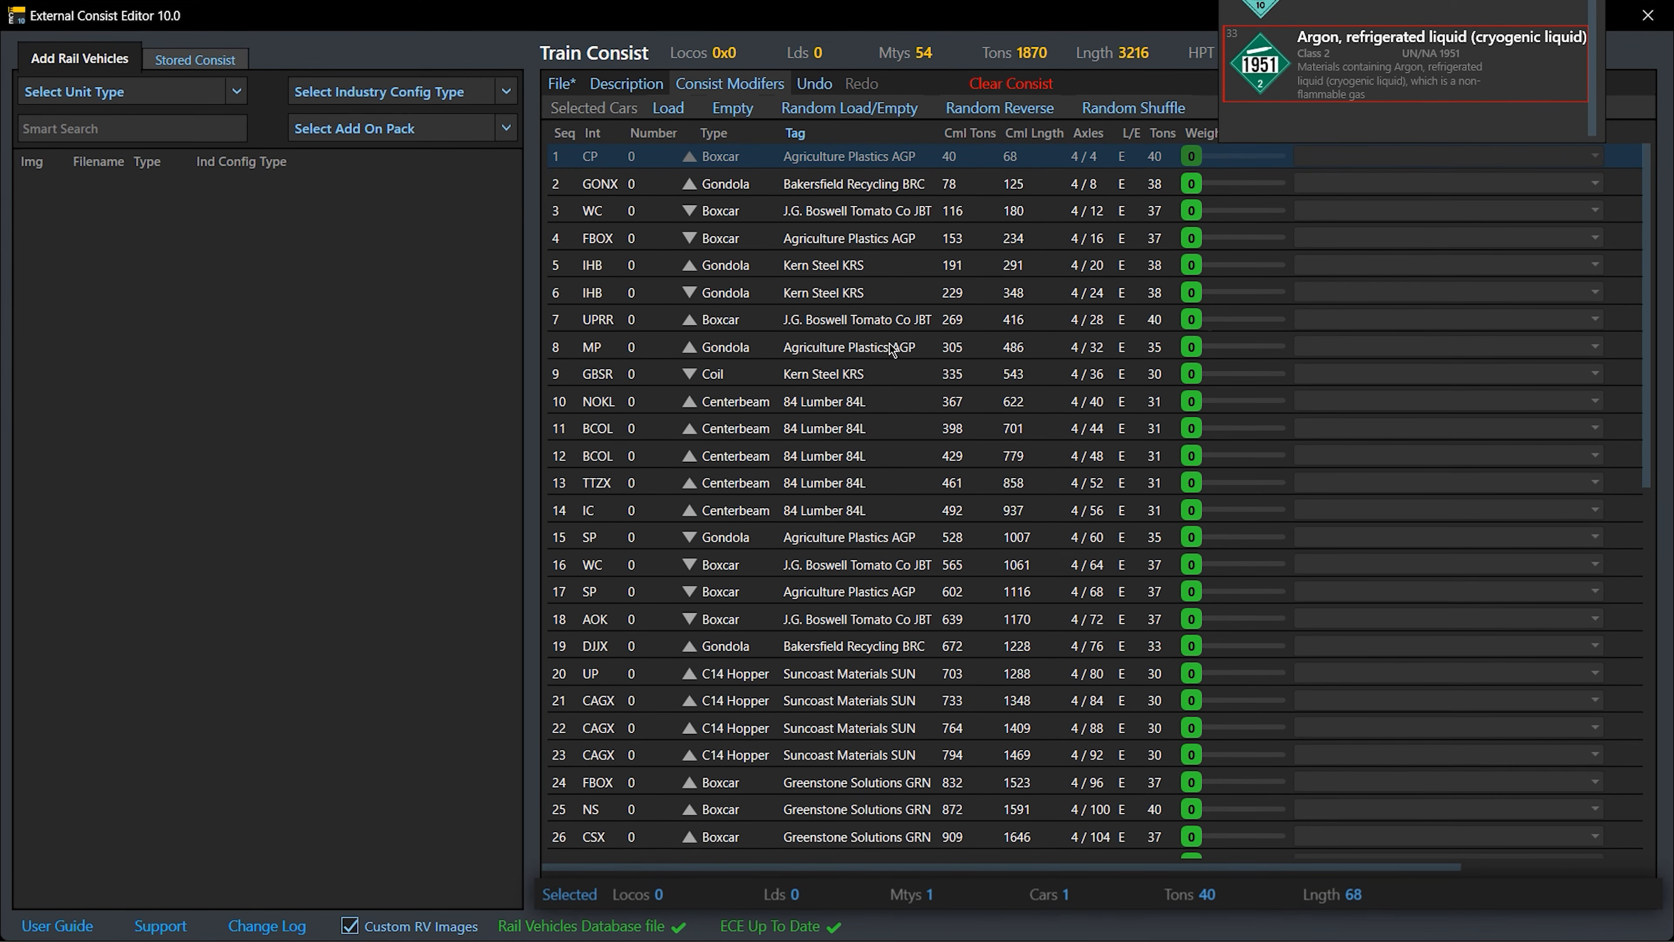
pyautogui.click(772, 348)
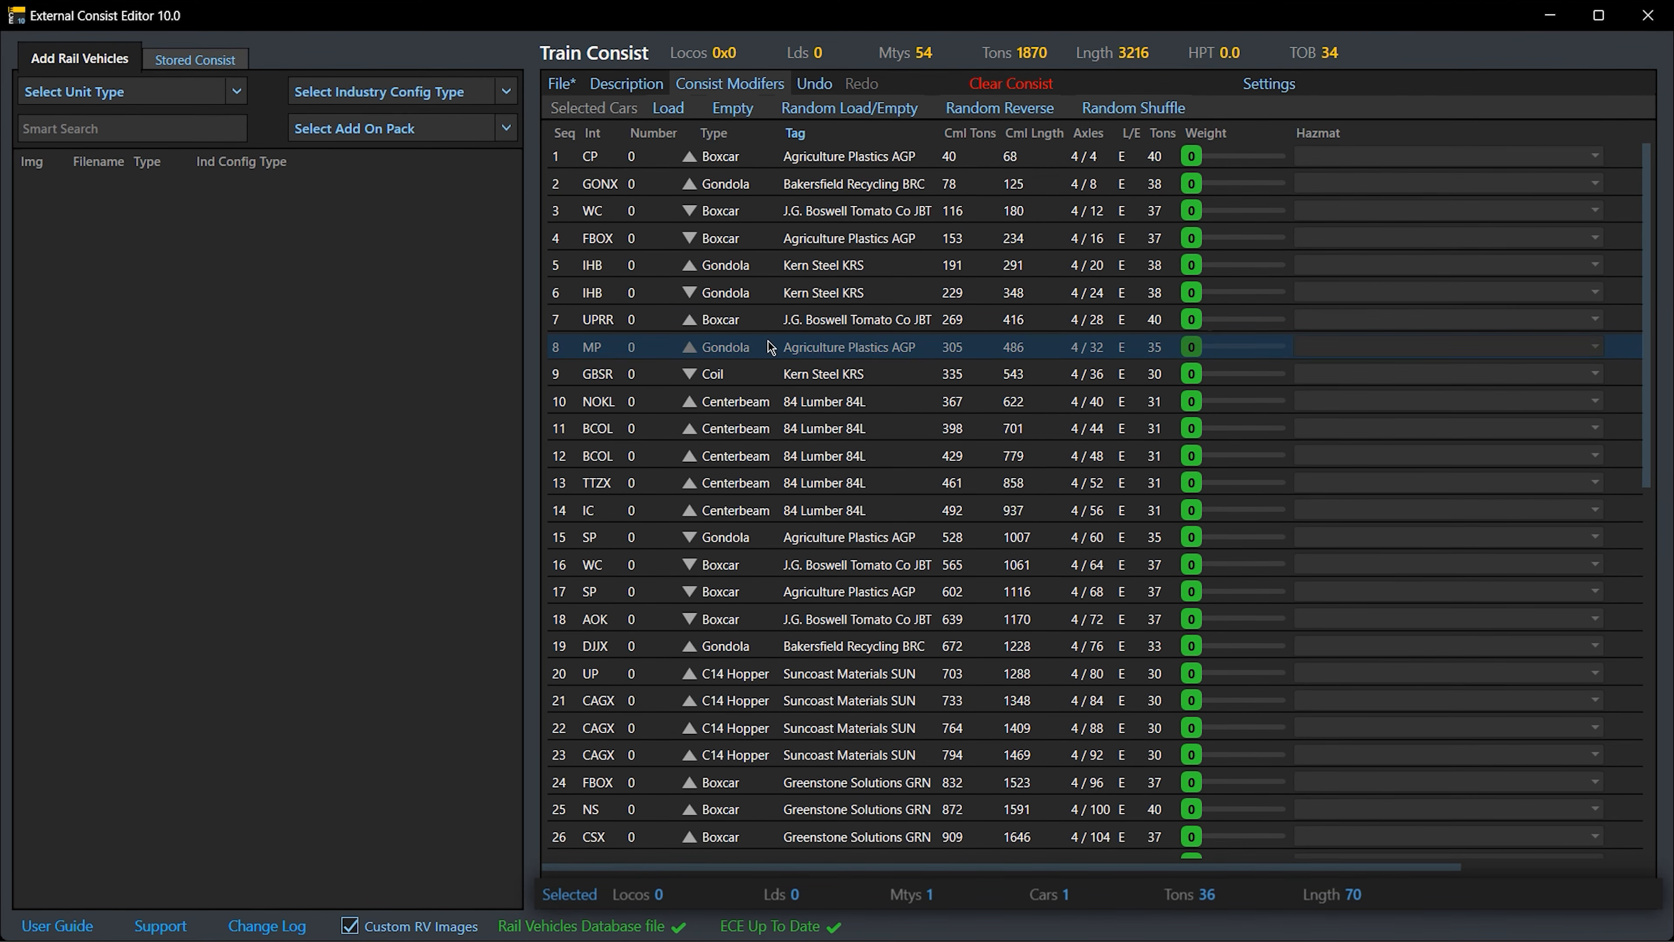
pyautogui.click(1377, 159)
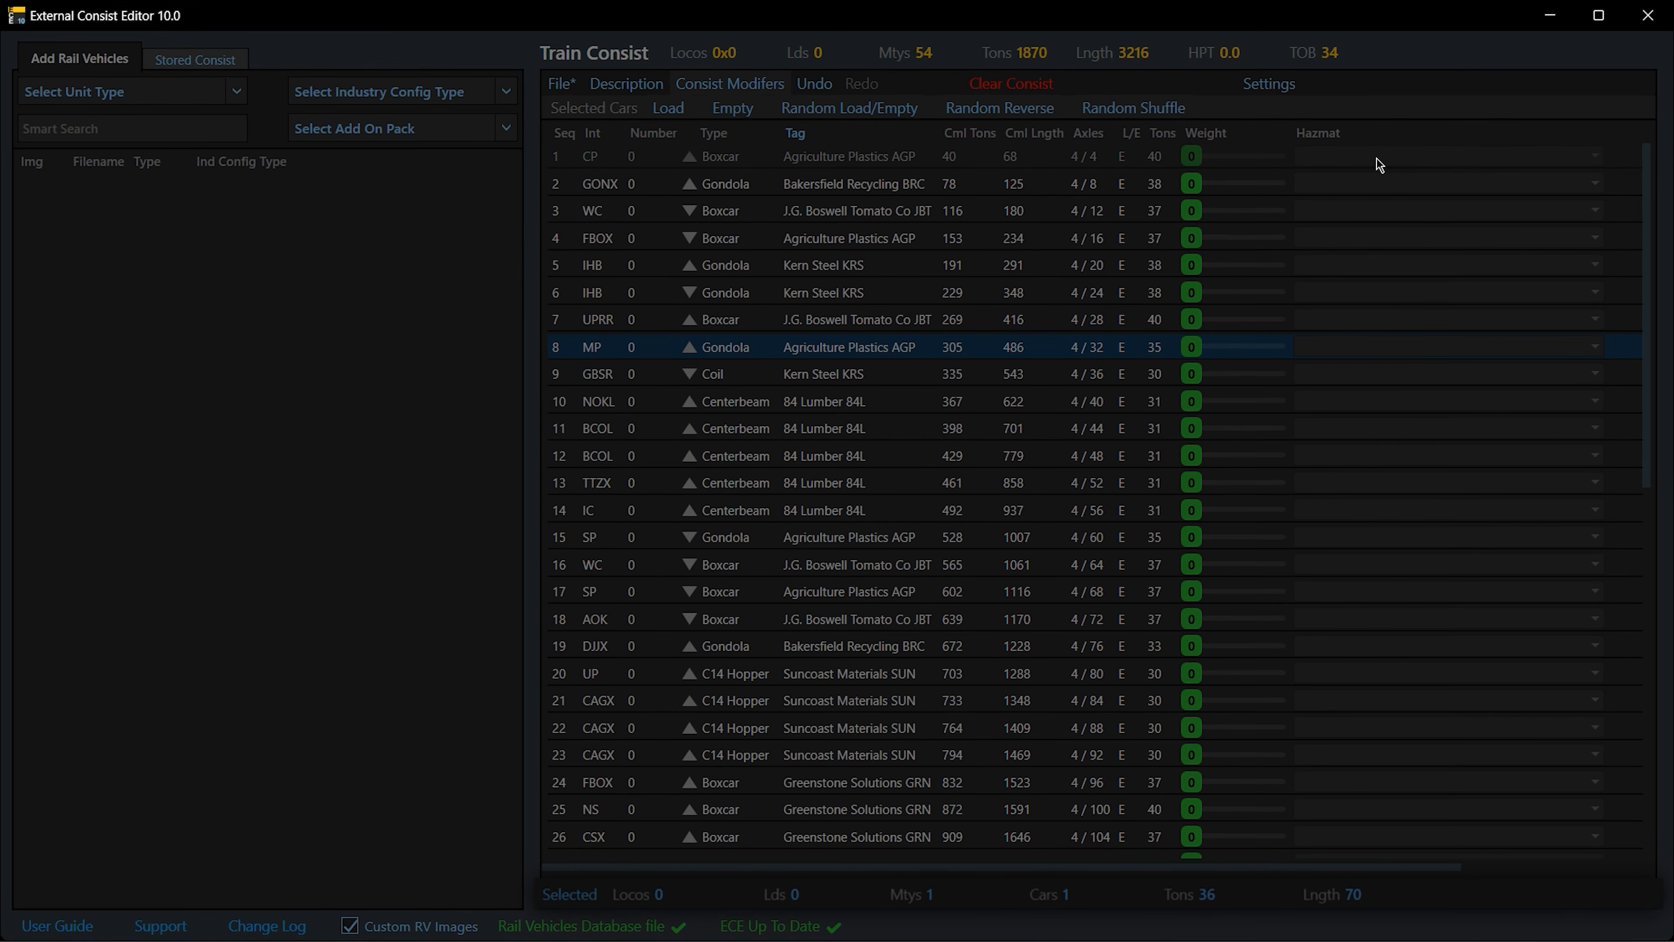
pyautogui.press('Escape')
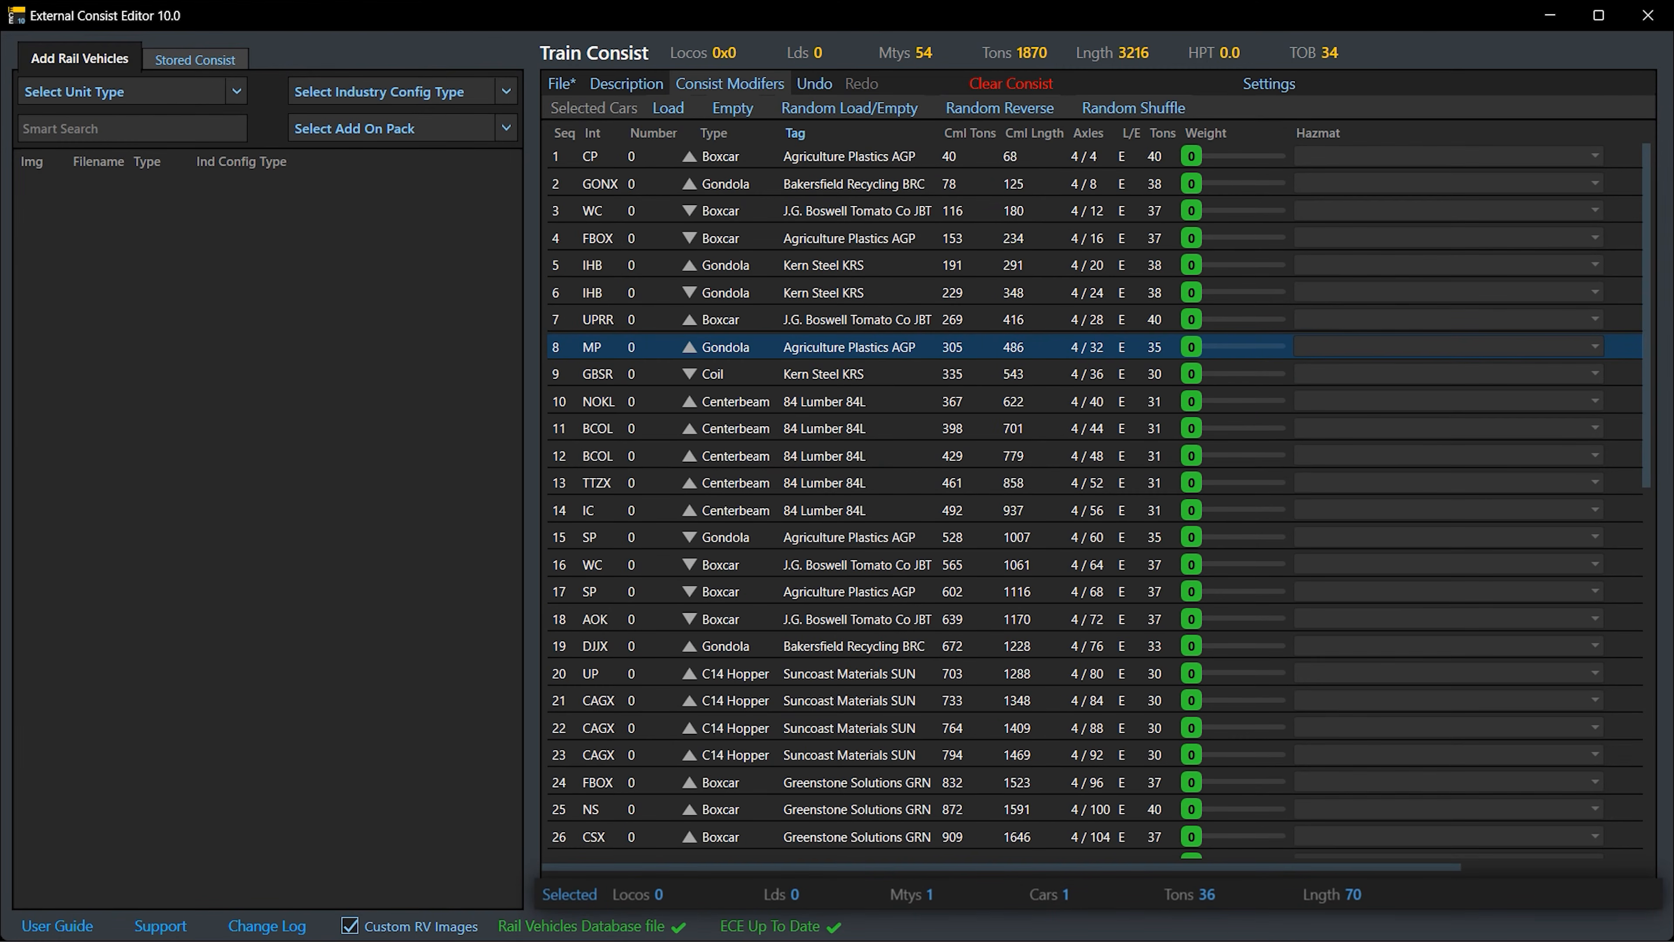
# Show the file options for the loaded consist in place of the consist modifiers
pyautogui.hotkey('alt', 'Tab')
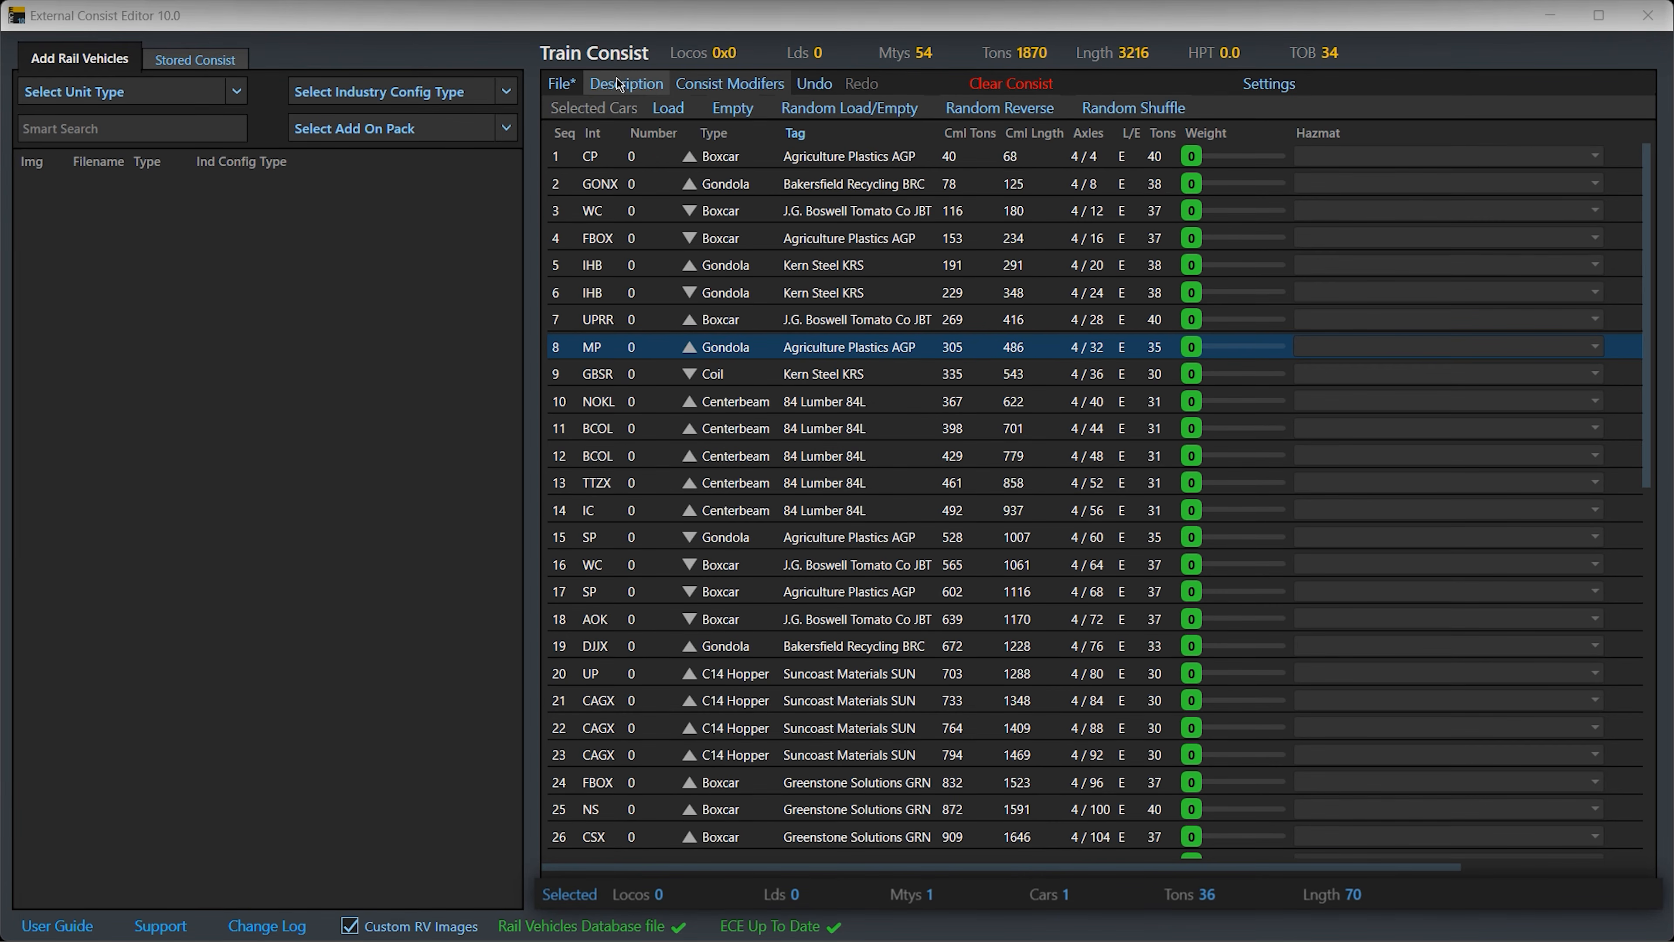
pyautogui.click(561, 87)
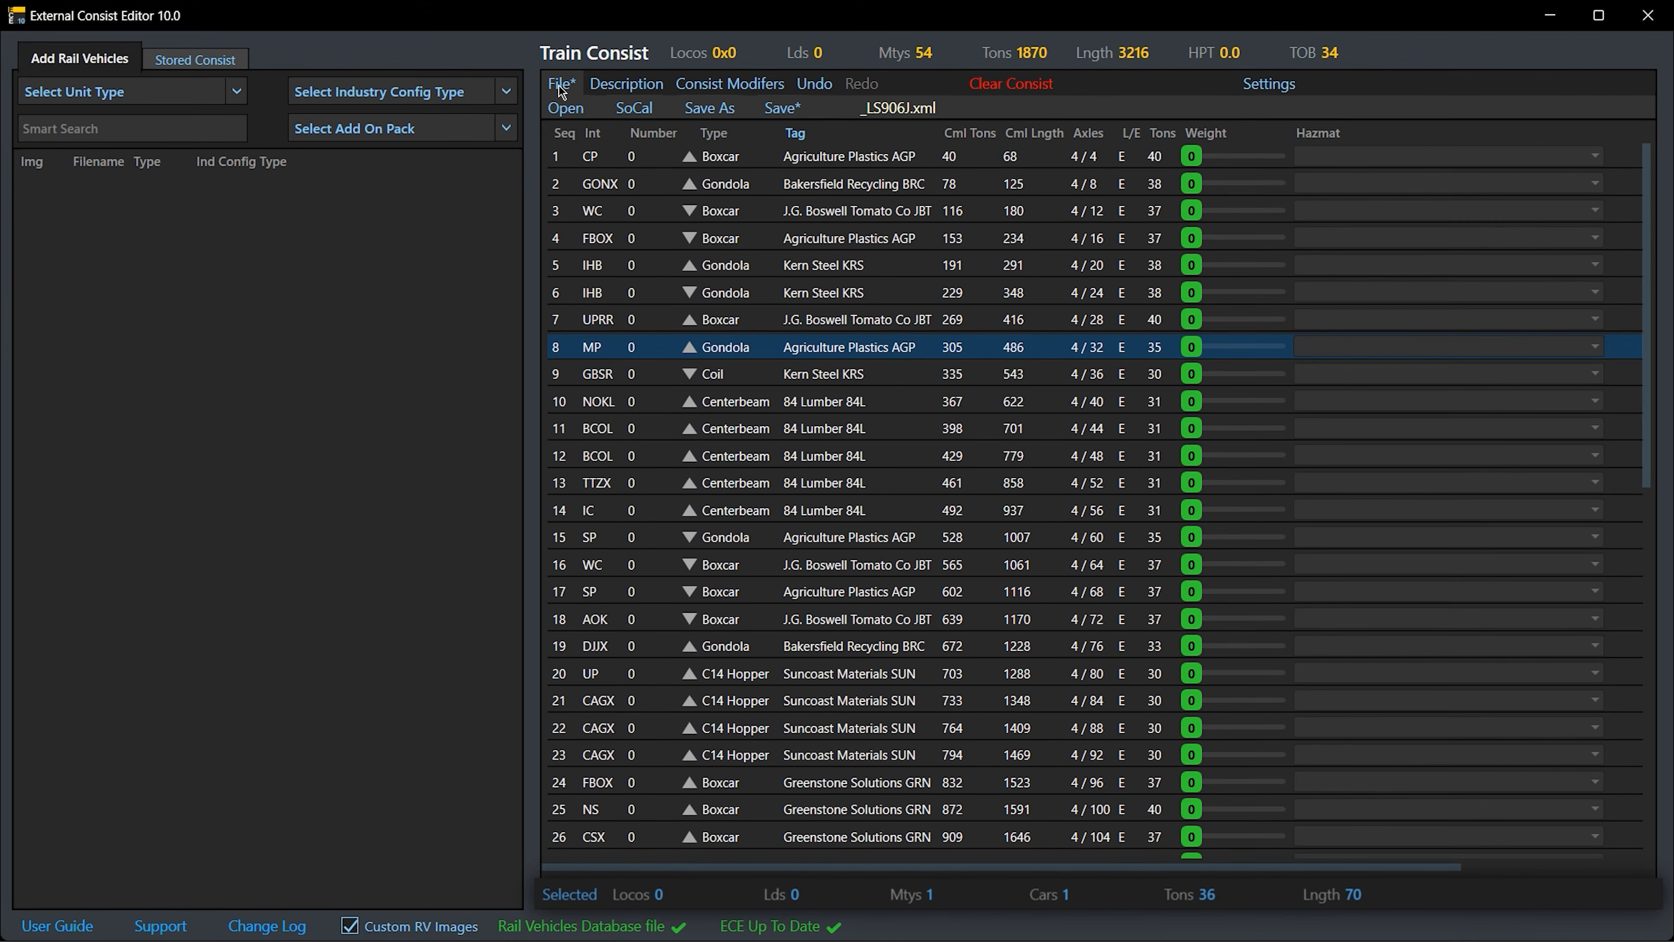
pyautogui.click(1279, 97)
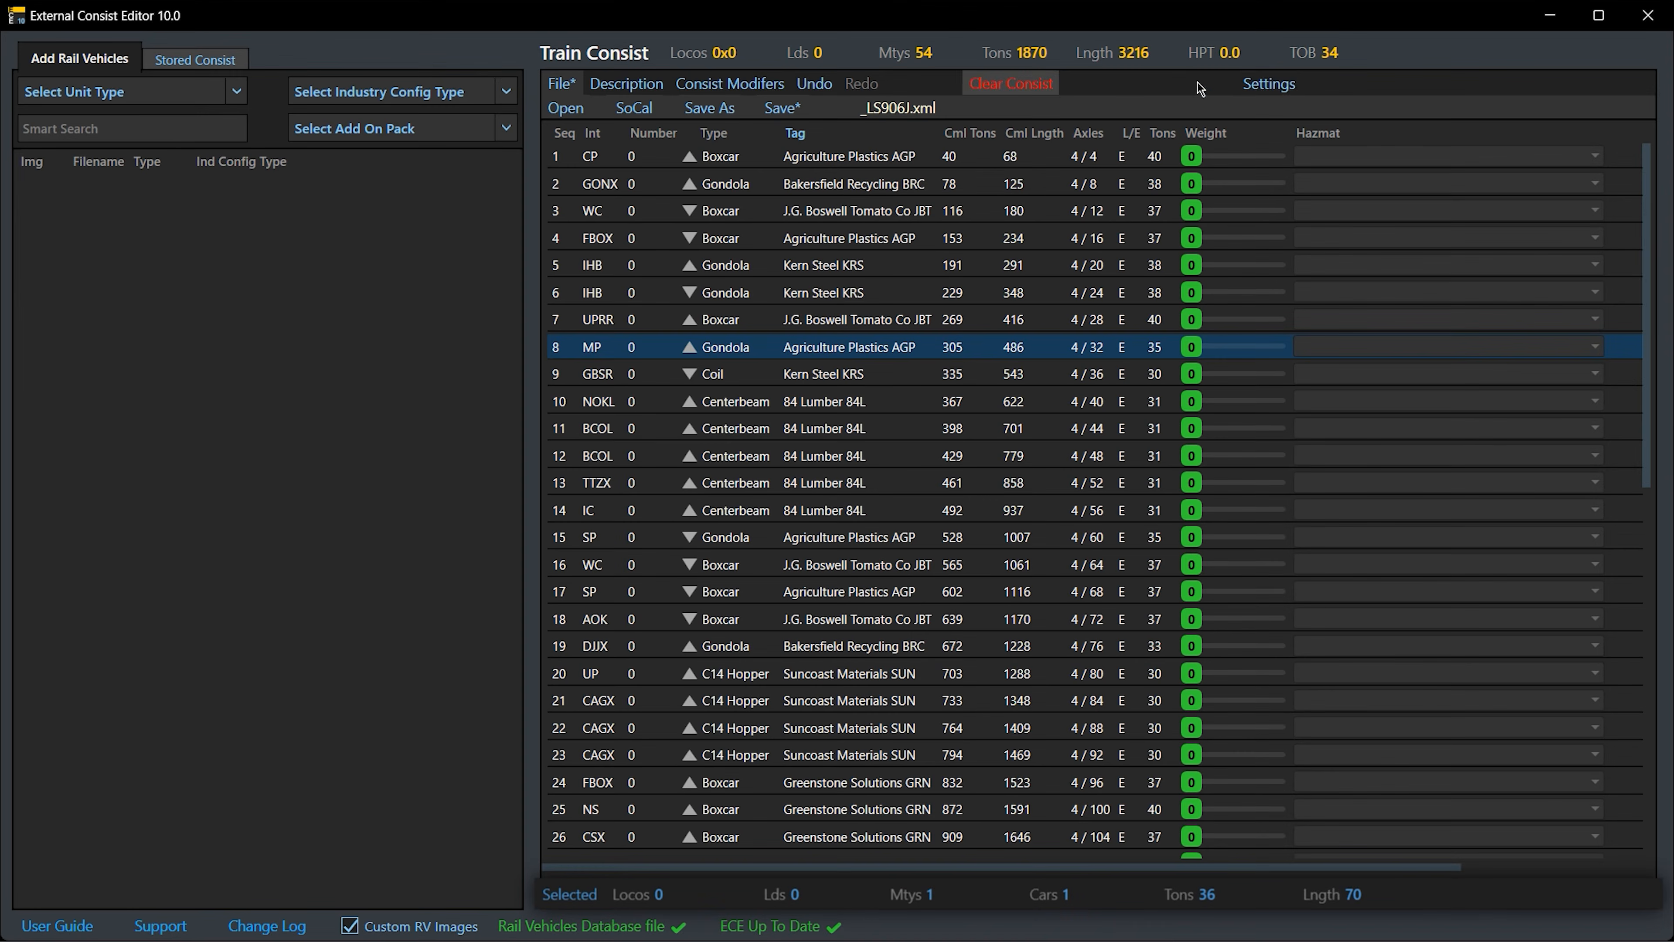
pyautogui.click(1197, 83)
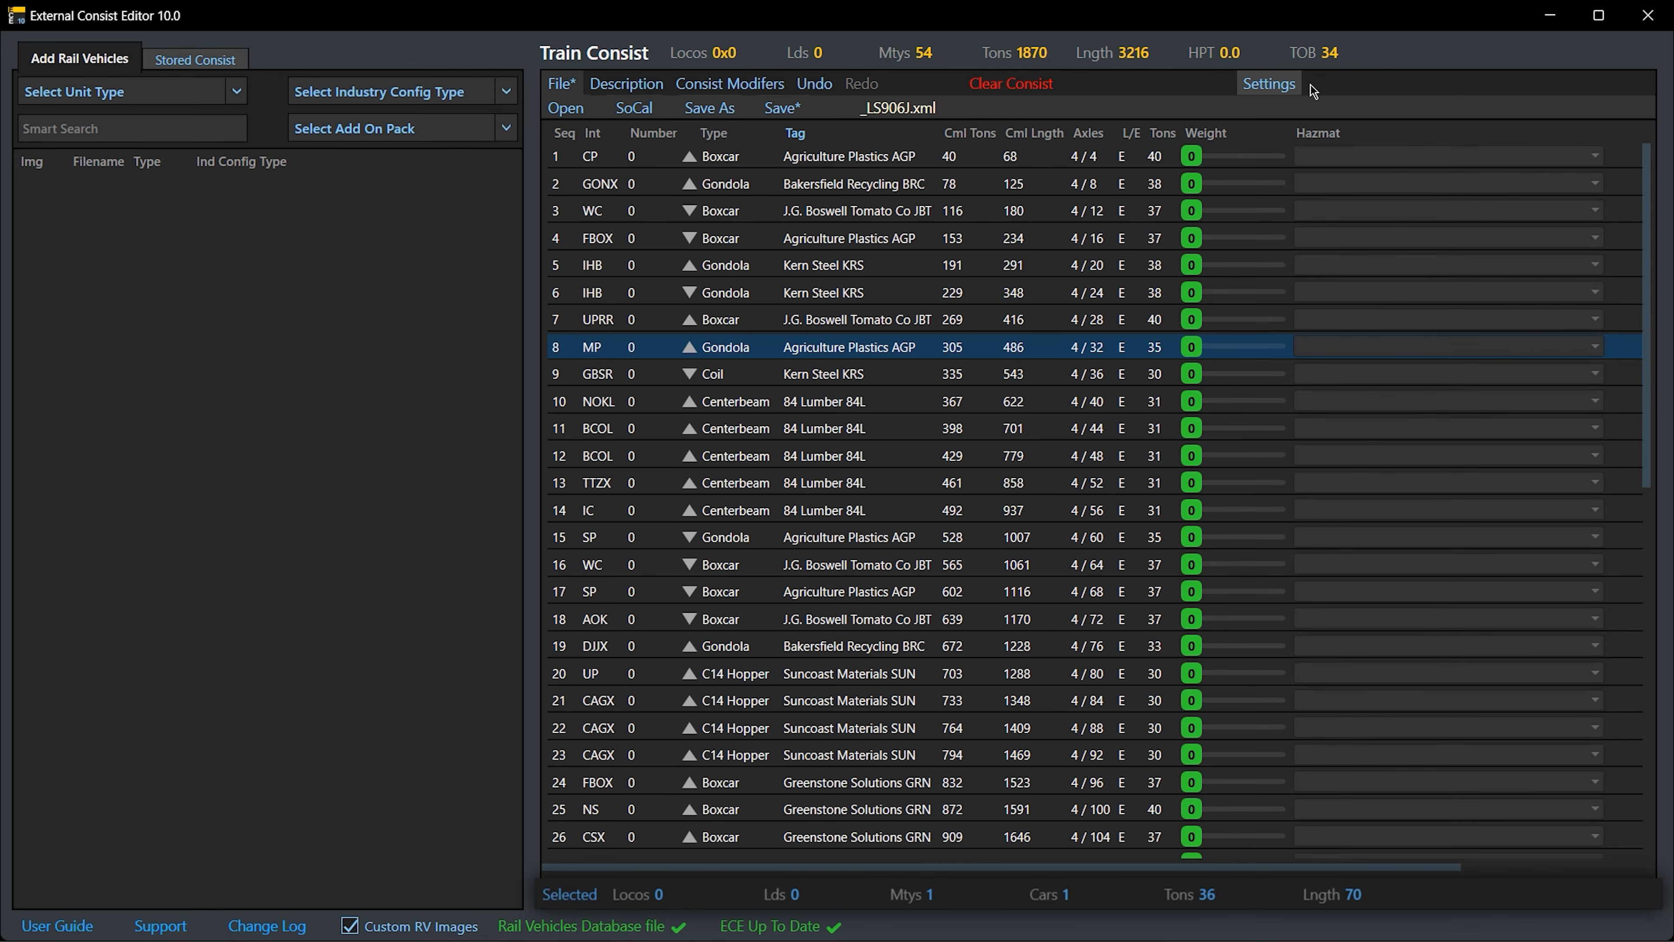
# Switch the Type column display to Car Code, Common Name and Filename in turn, and return it to Common Name
pyautogui.click(1285, 86)
pyautogui.click(1019, 112)
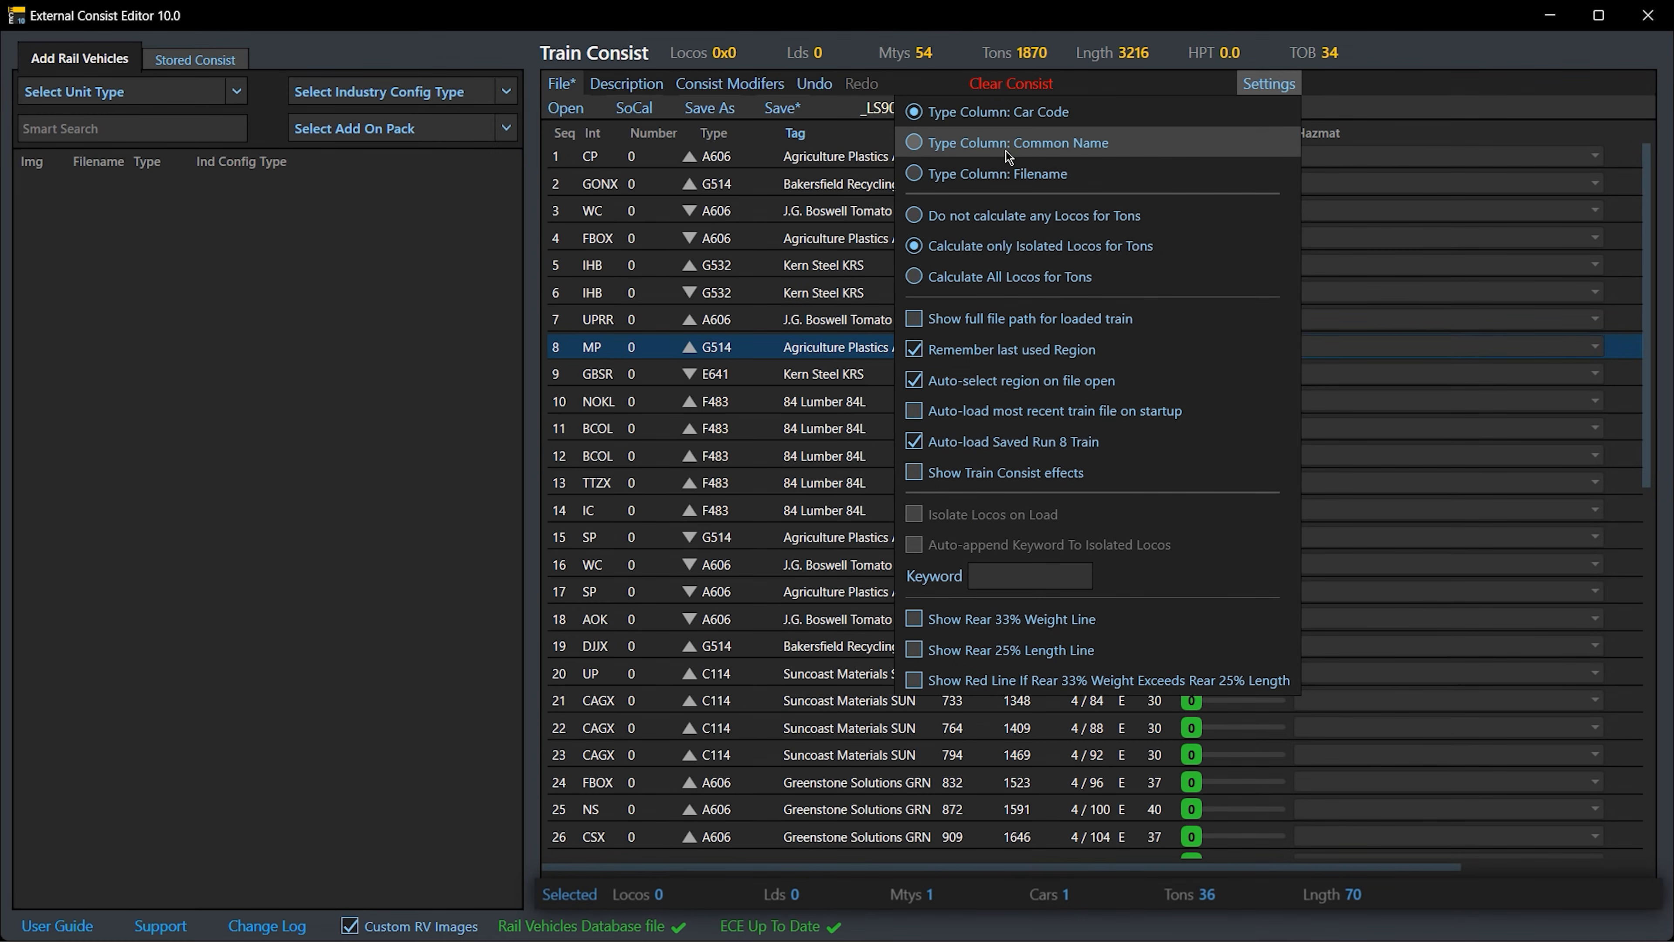
pyautogui.click(1006, 153)
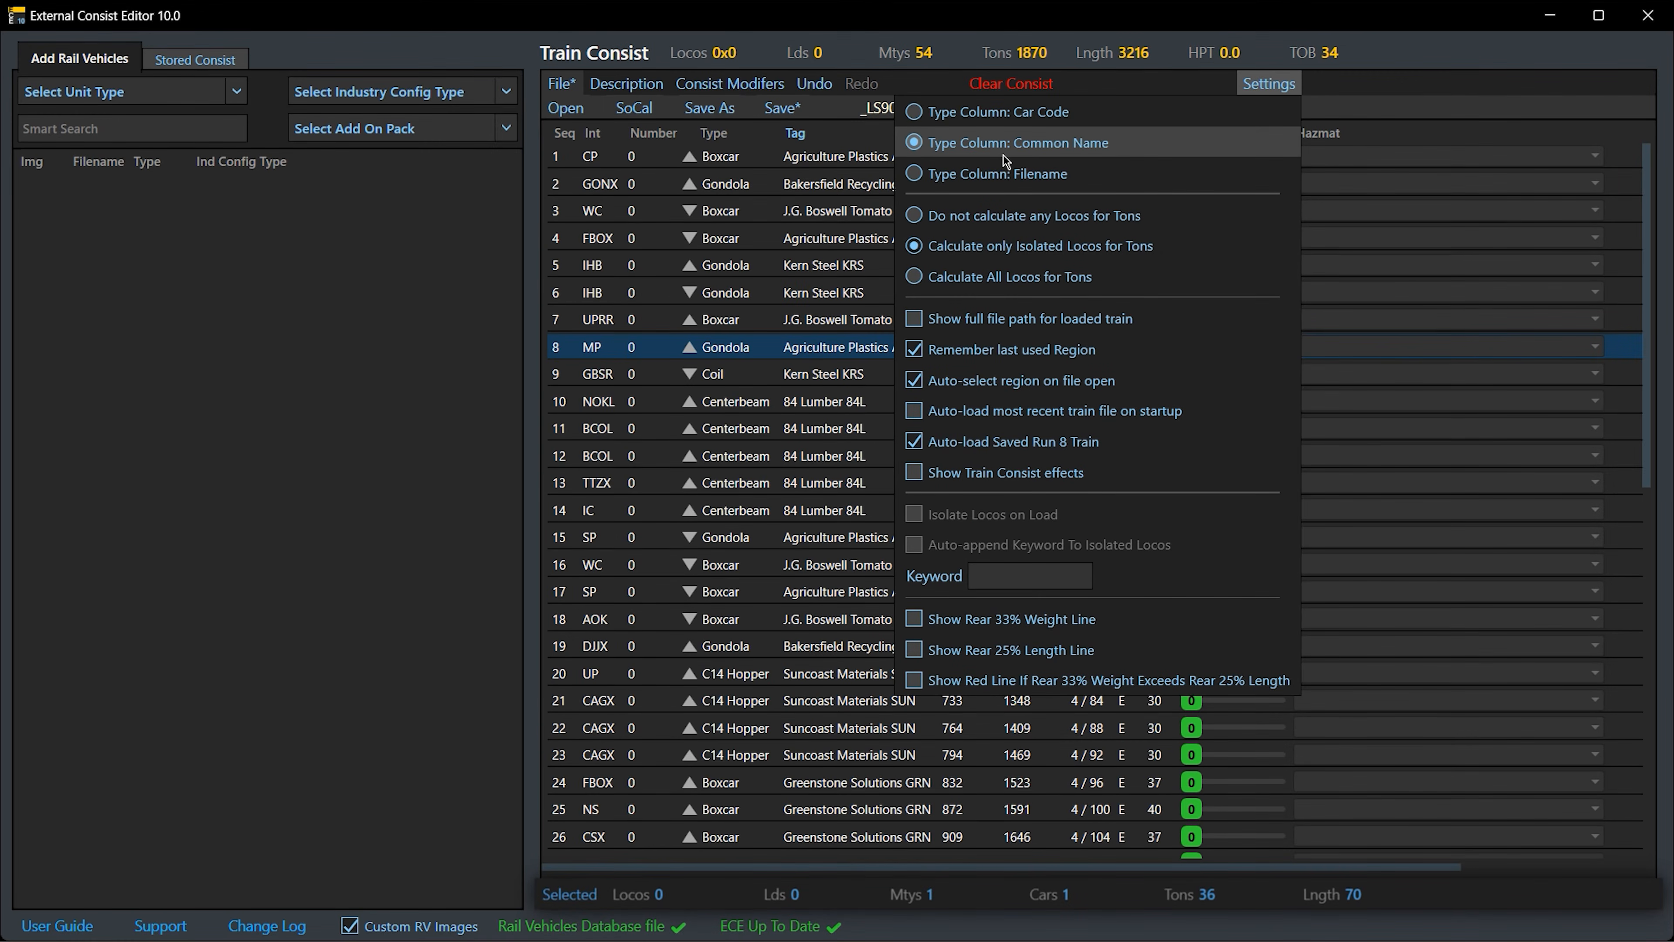
pyautogui.click(1000, 183)
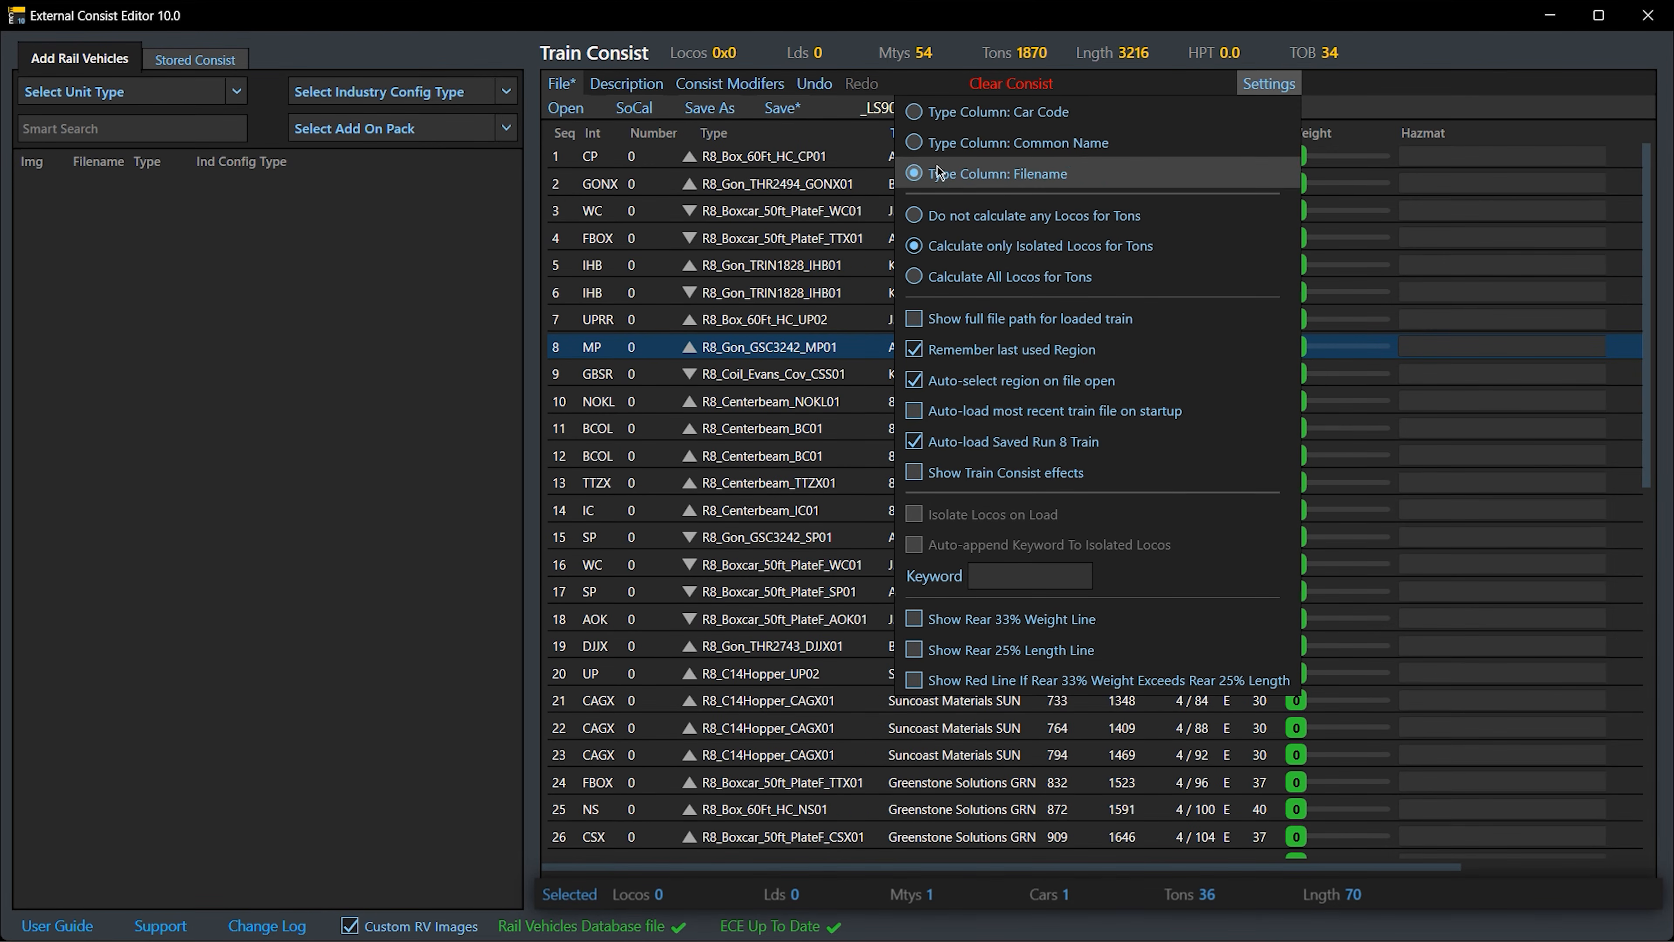
pyautogui.click(945, 151)
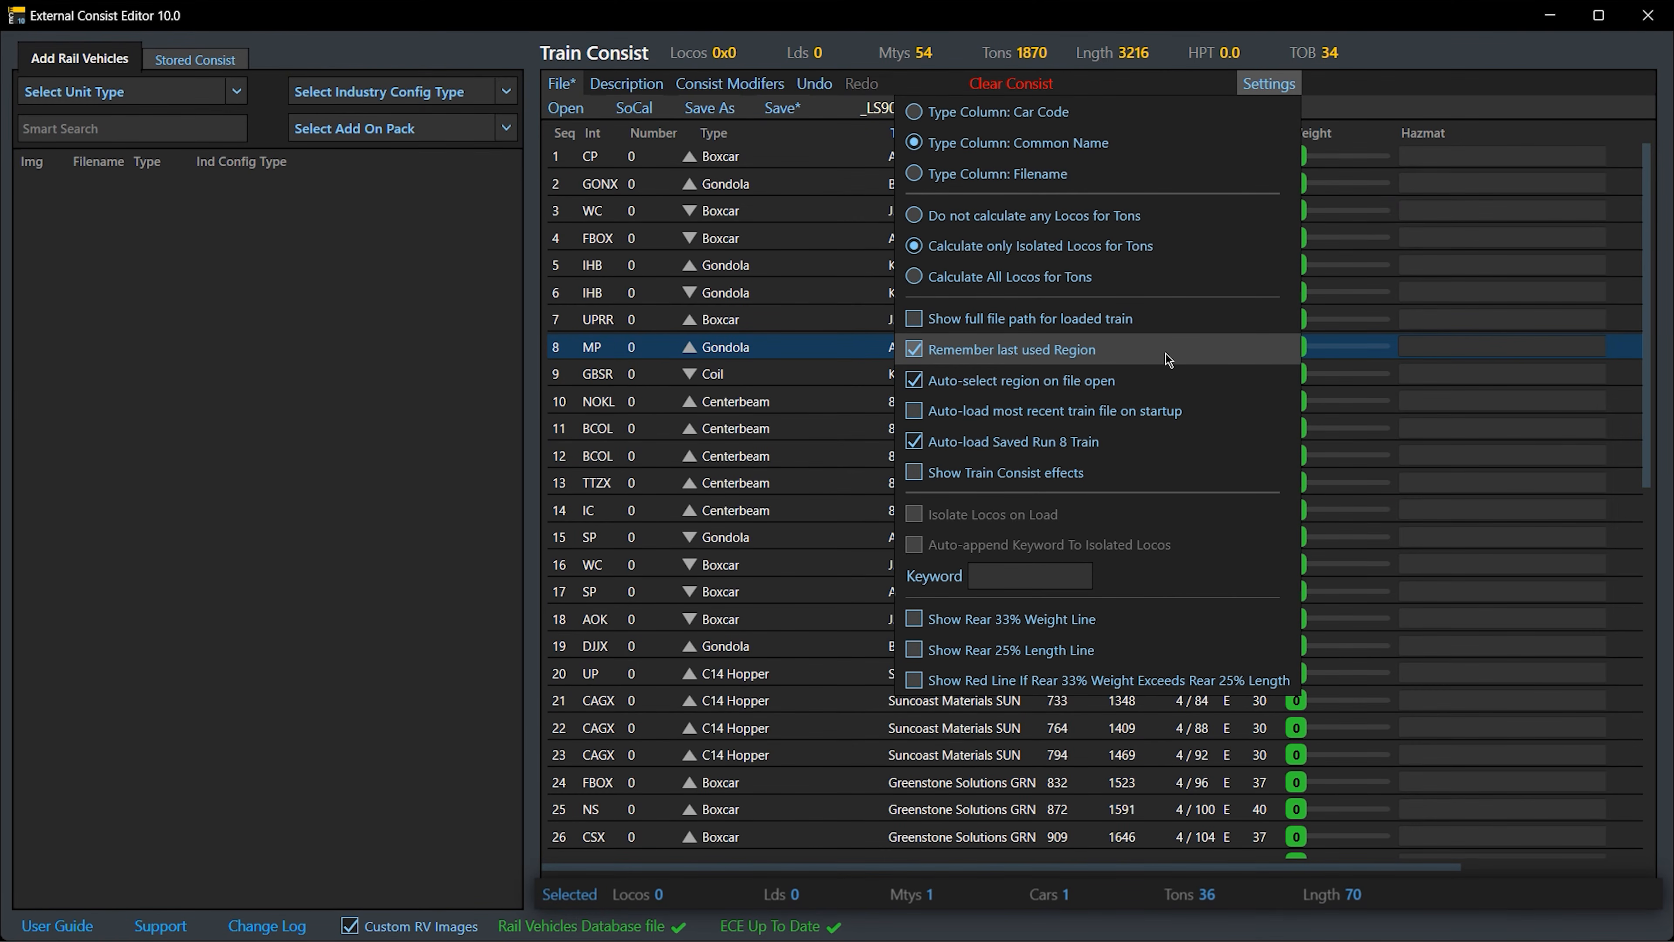
# Review the region and auto-load settings and enable Show Train Consist effects
pyautogui.moveTo(1165, 353)
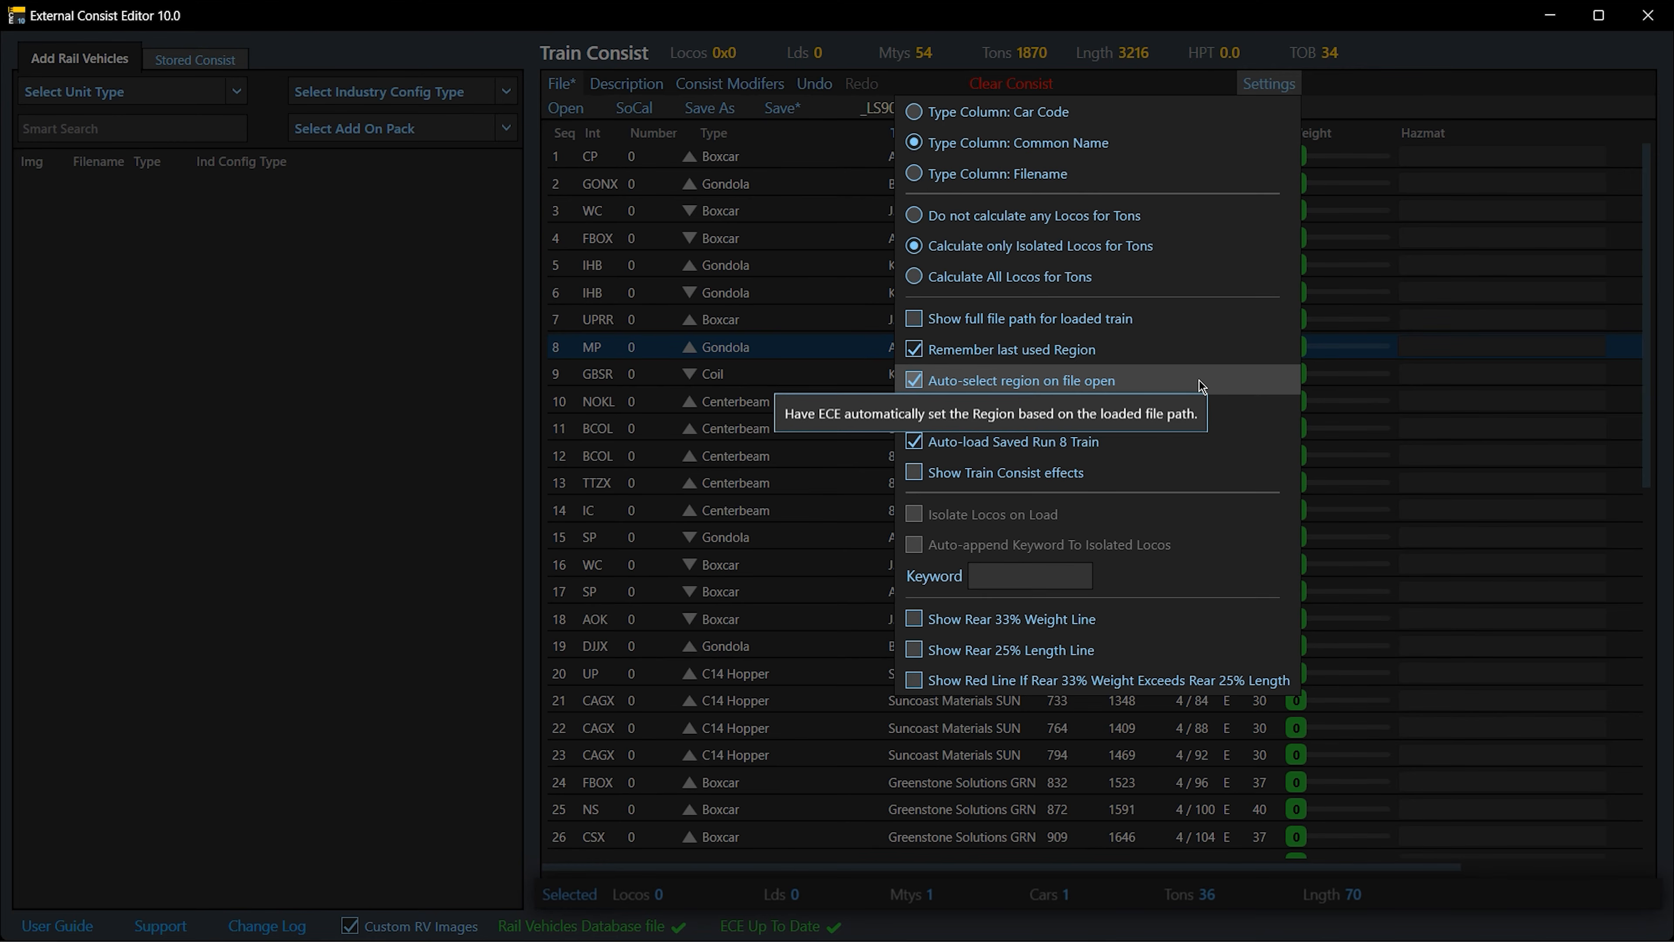
pyautogui.moveTo(1199, 421)
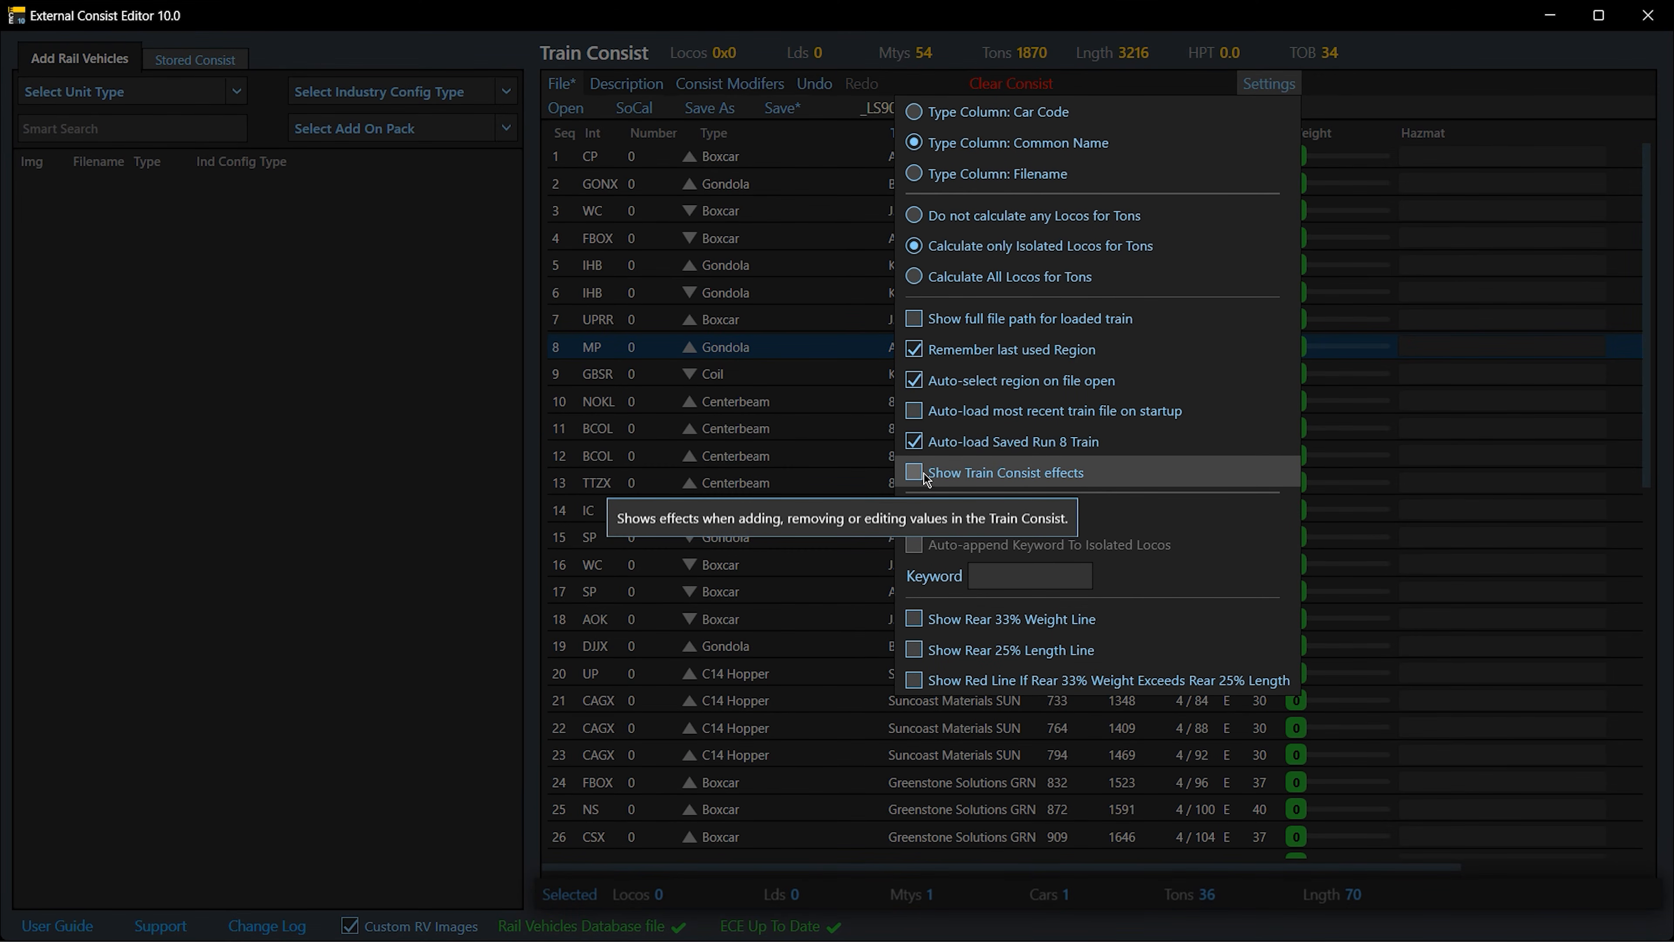
pyautogui.click(919, 476)
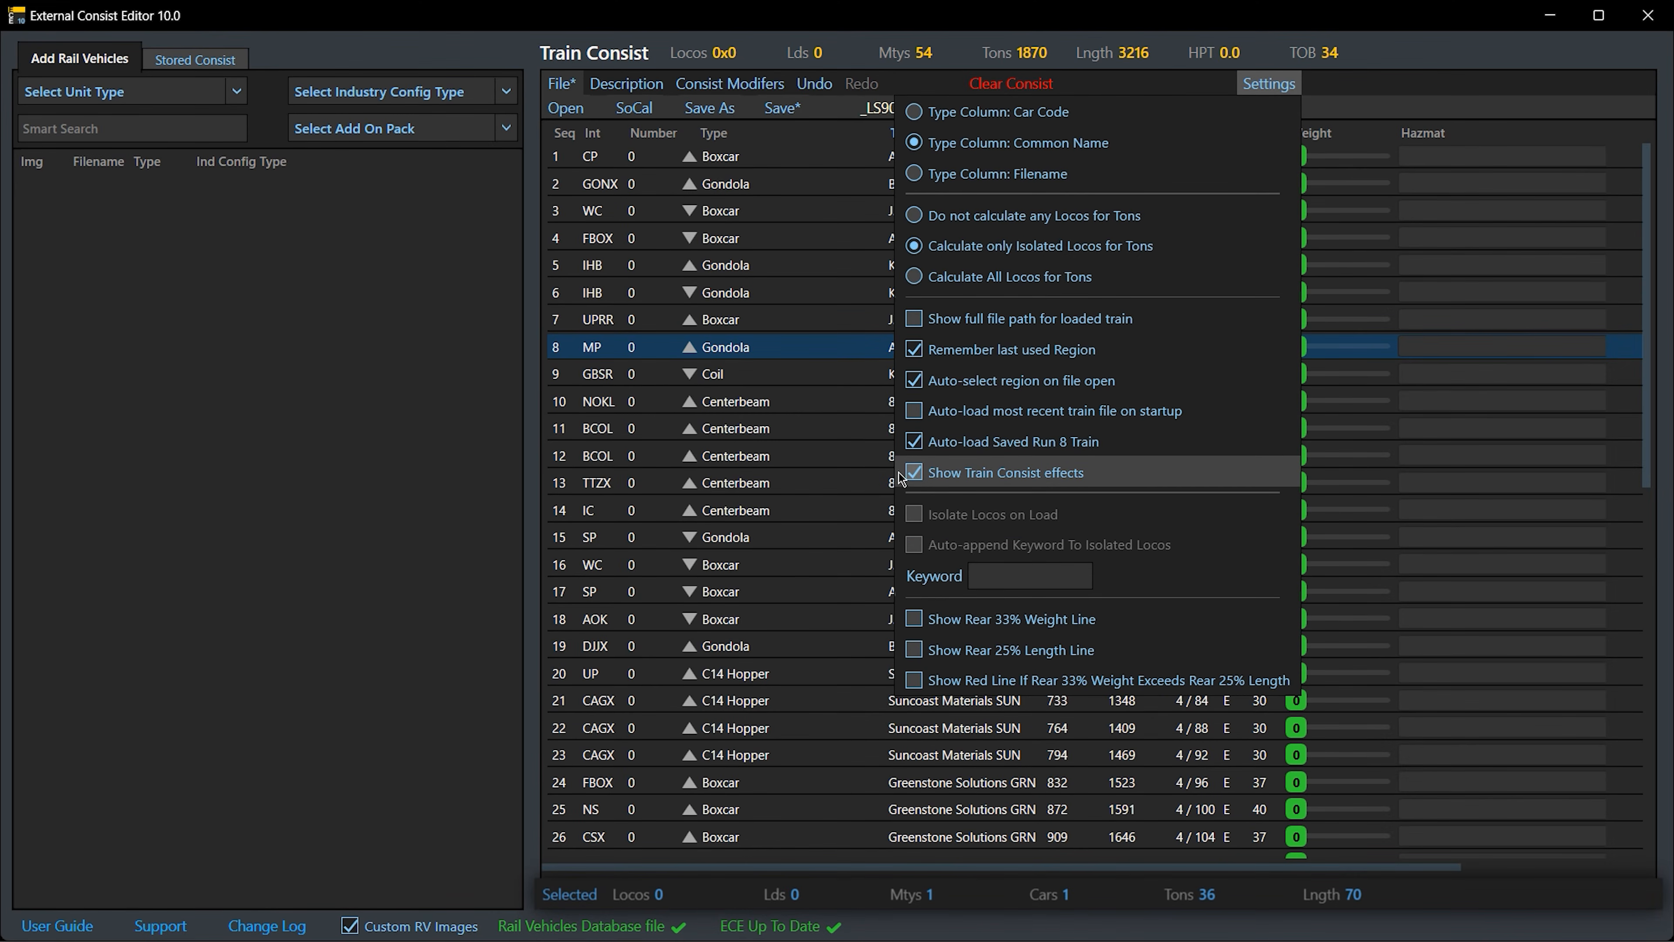
pyautogui.click(1259, 87)
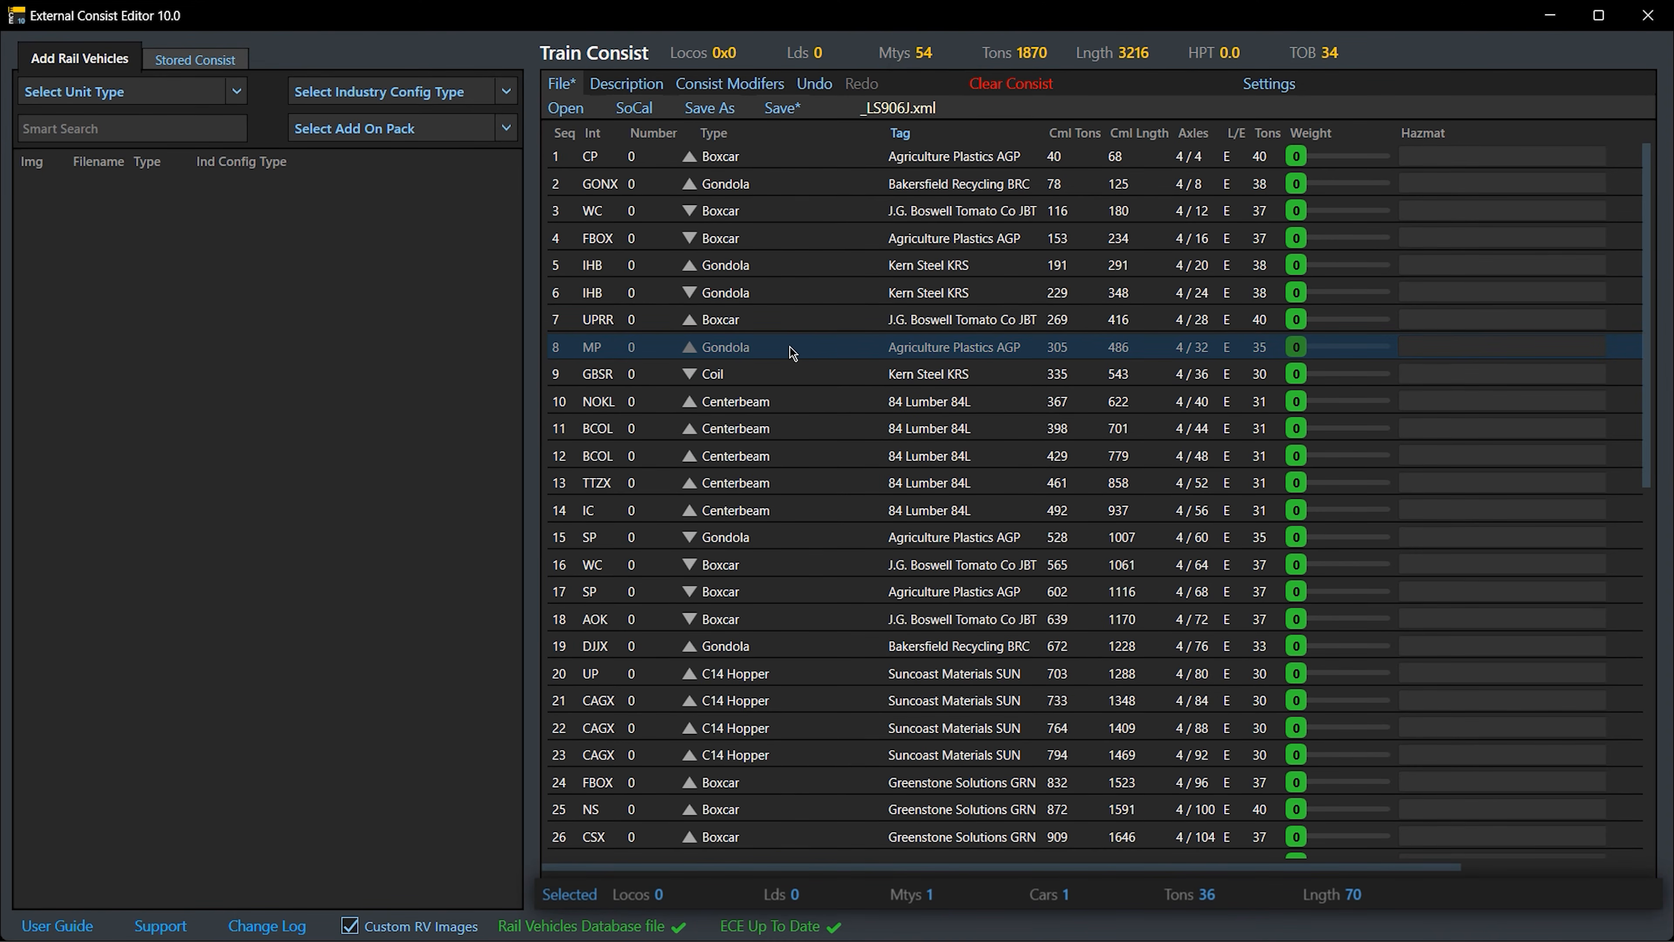
# Select the five 84 Lumber centerbeams in rows 10–14 and reverse their direction
pyautogui.click(804, 399)
pyautogui.keyDown('shift'); pyautogui.click(806, 512); pyautogui.keyUp('shift')
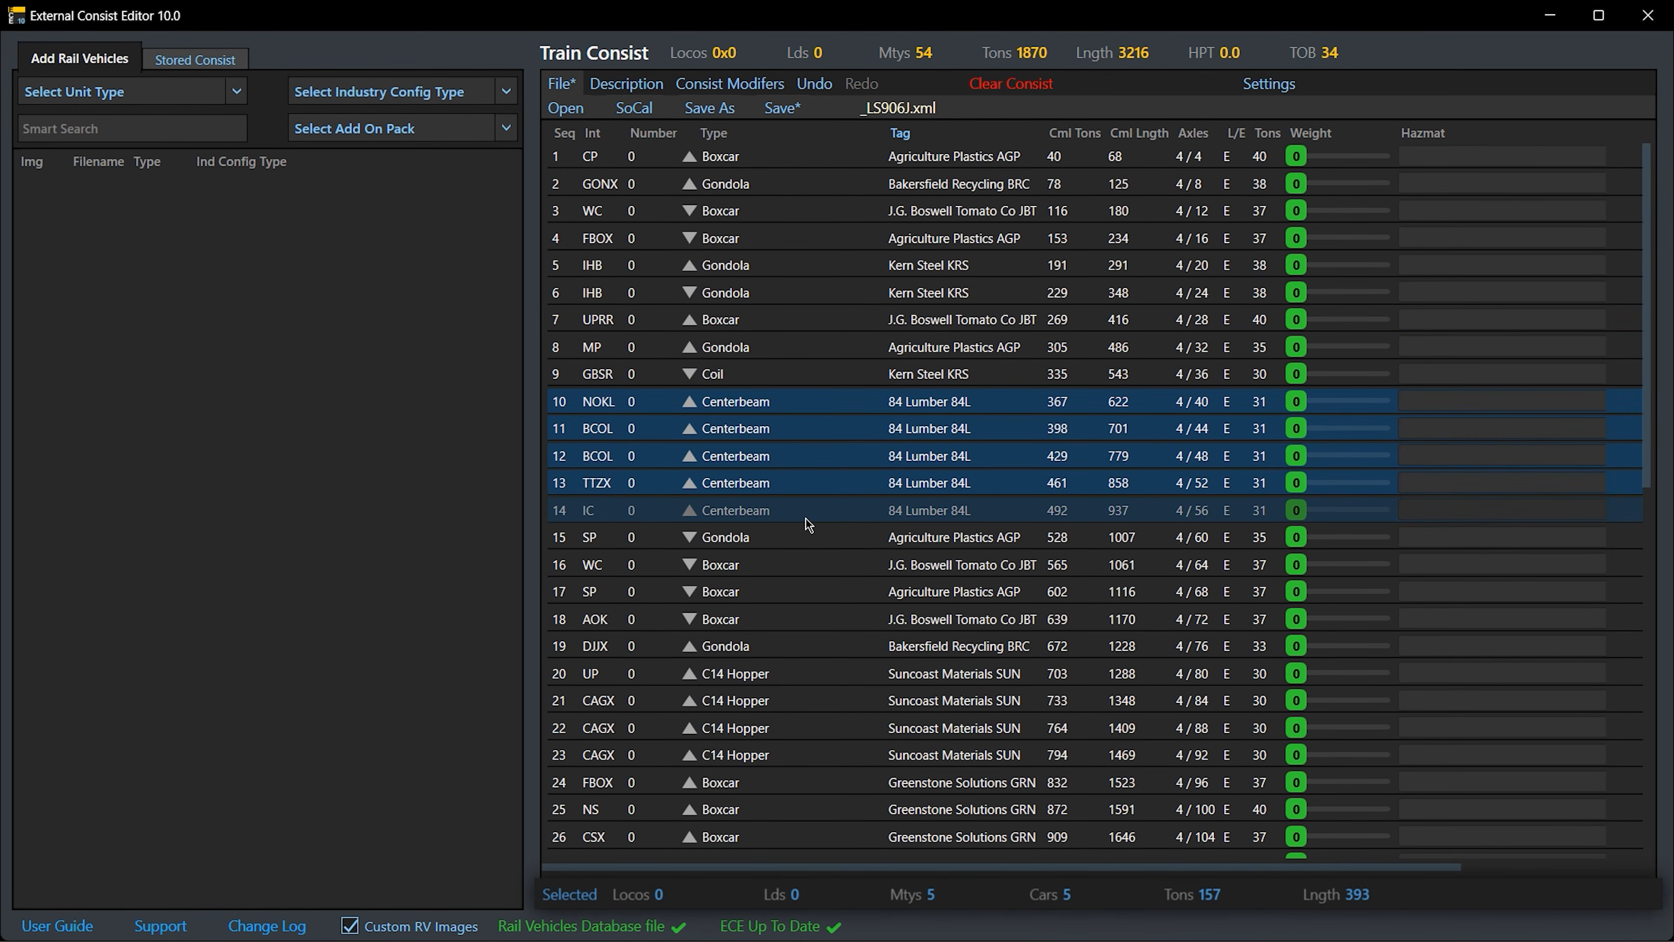
pyautogui.rightClick(823, 403)
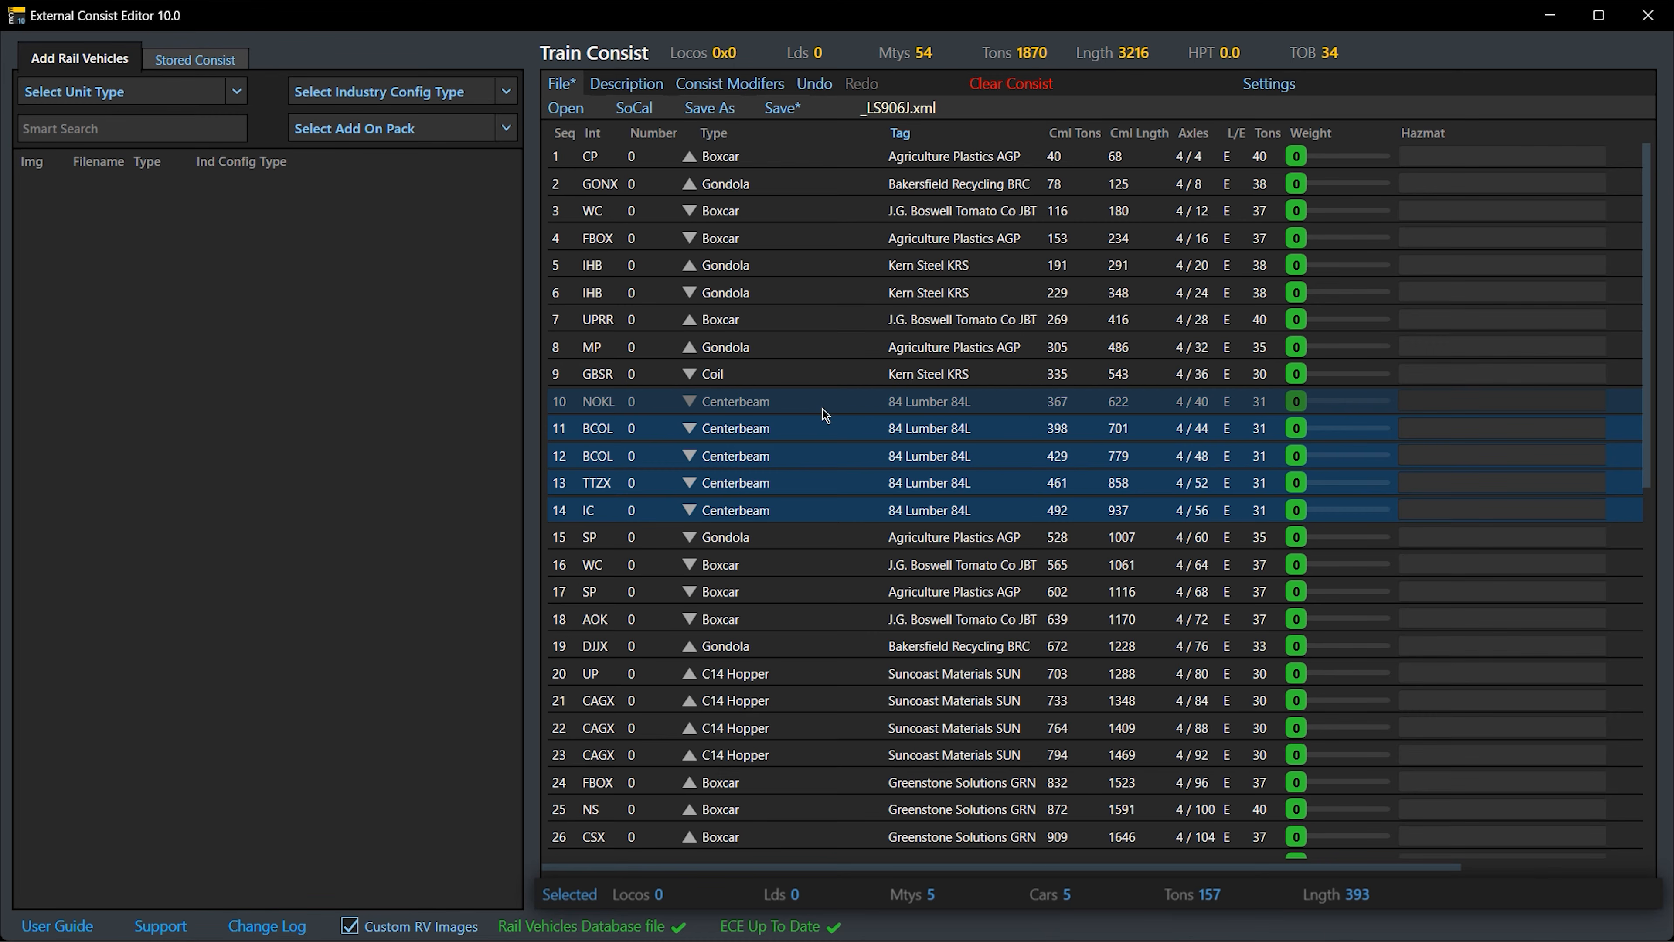
# Disable Show Train Consist effects
pyautogui.click(1289, 85)
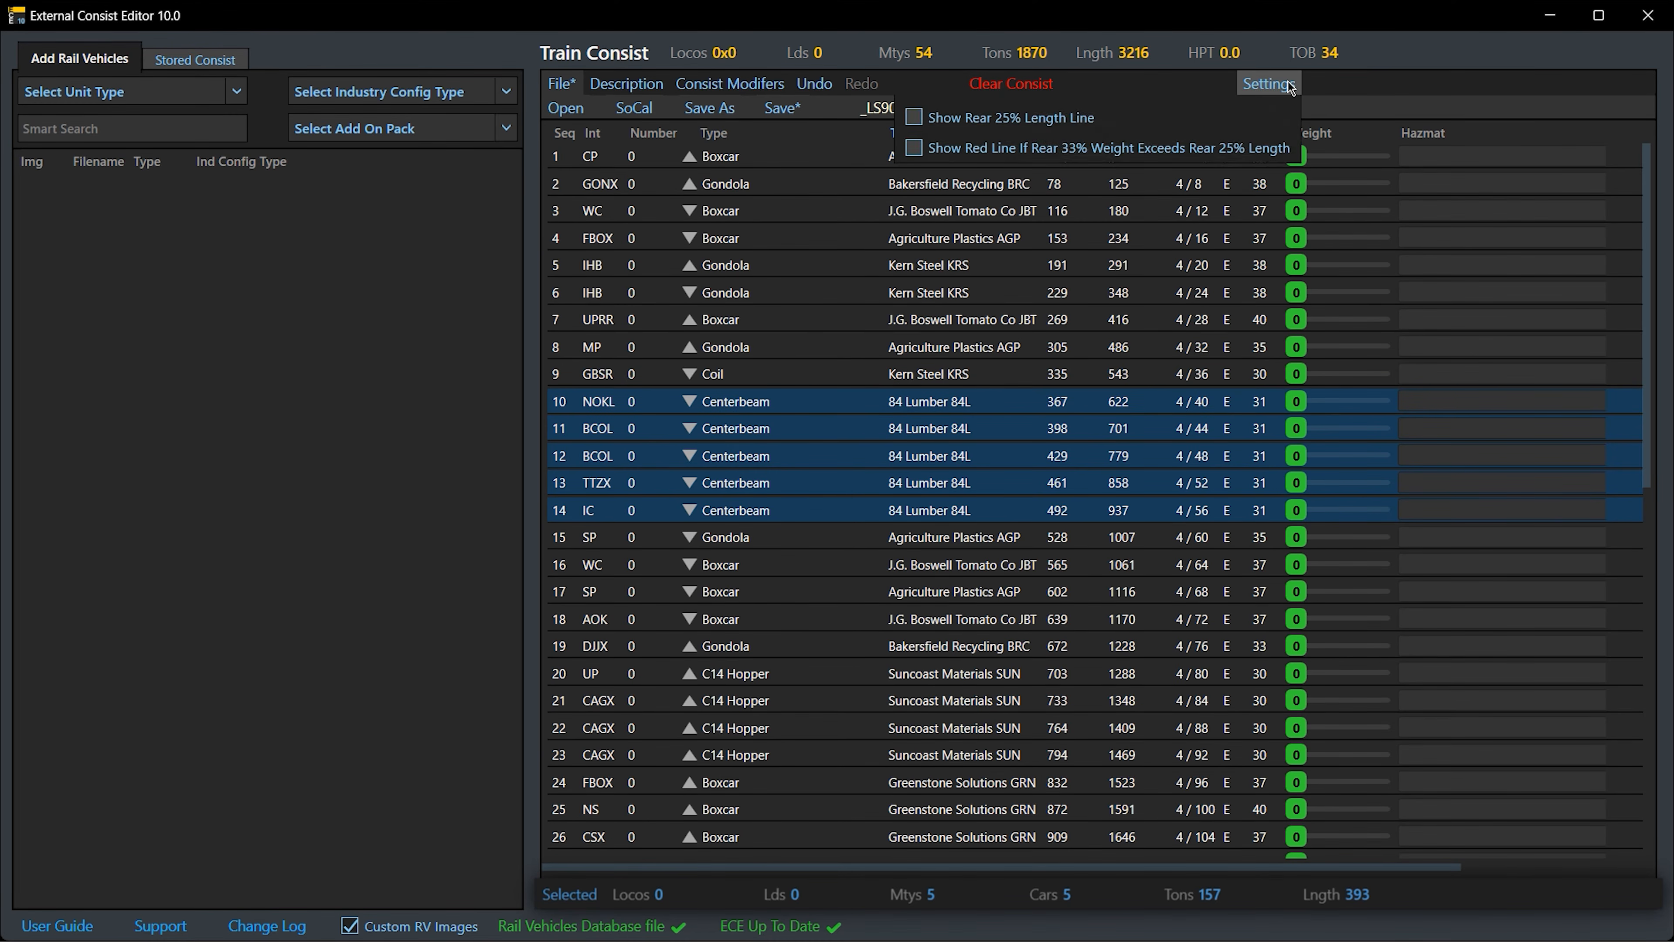
pyautogui.click(997, 471)
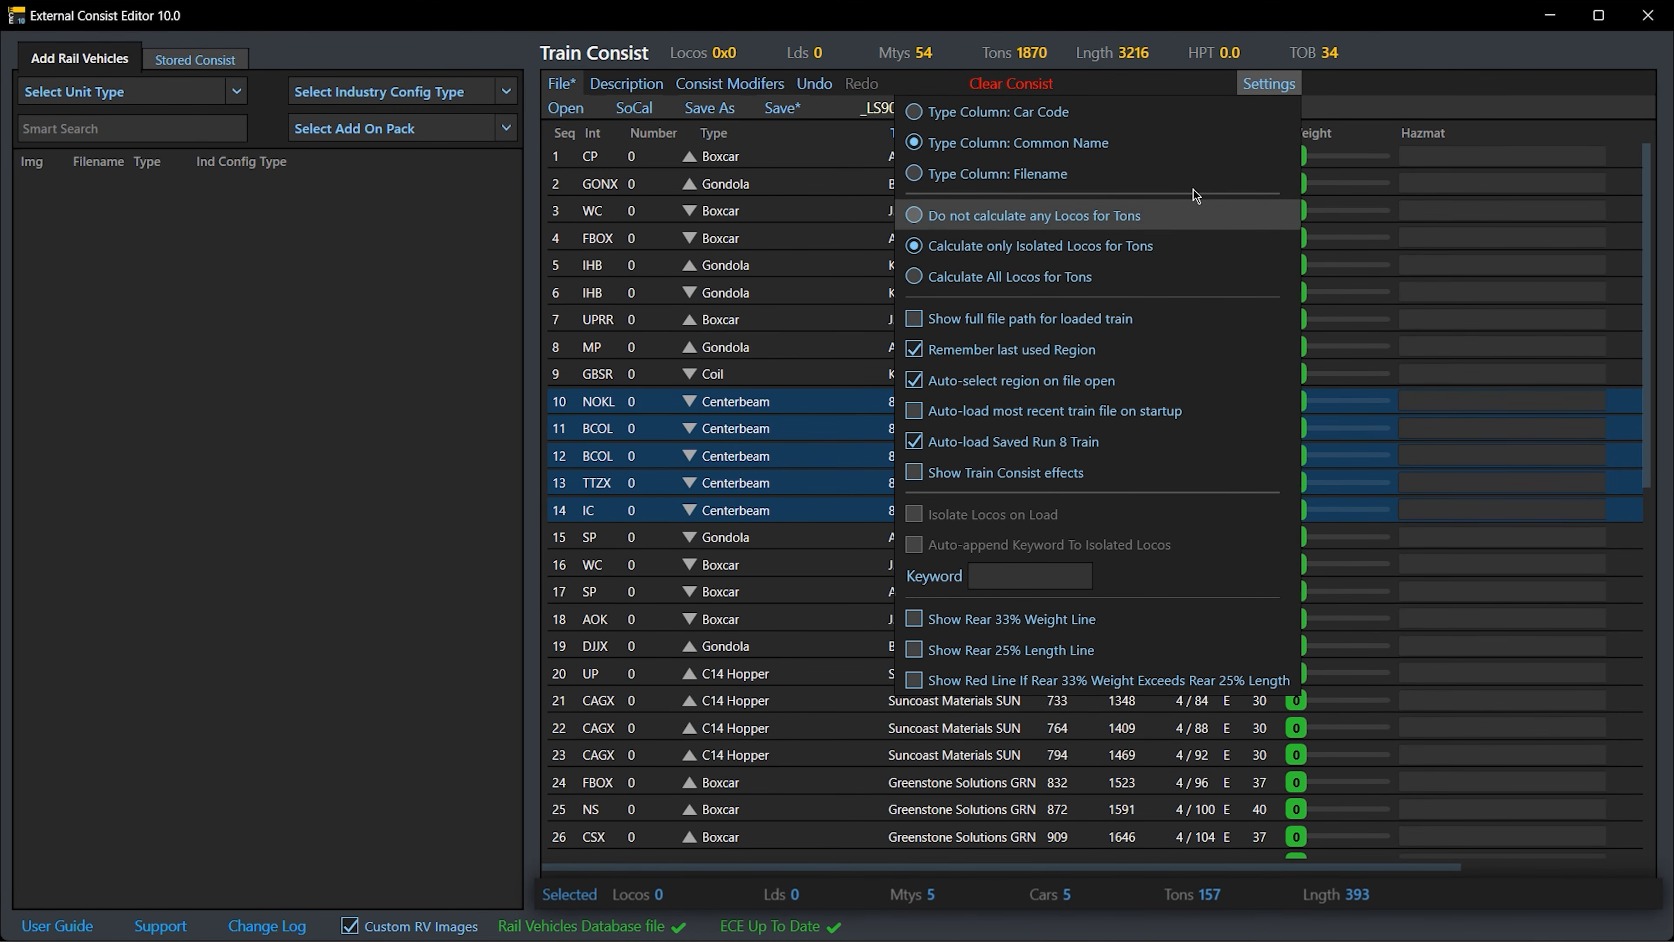
pyautogui.click(1265, 83)
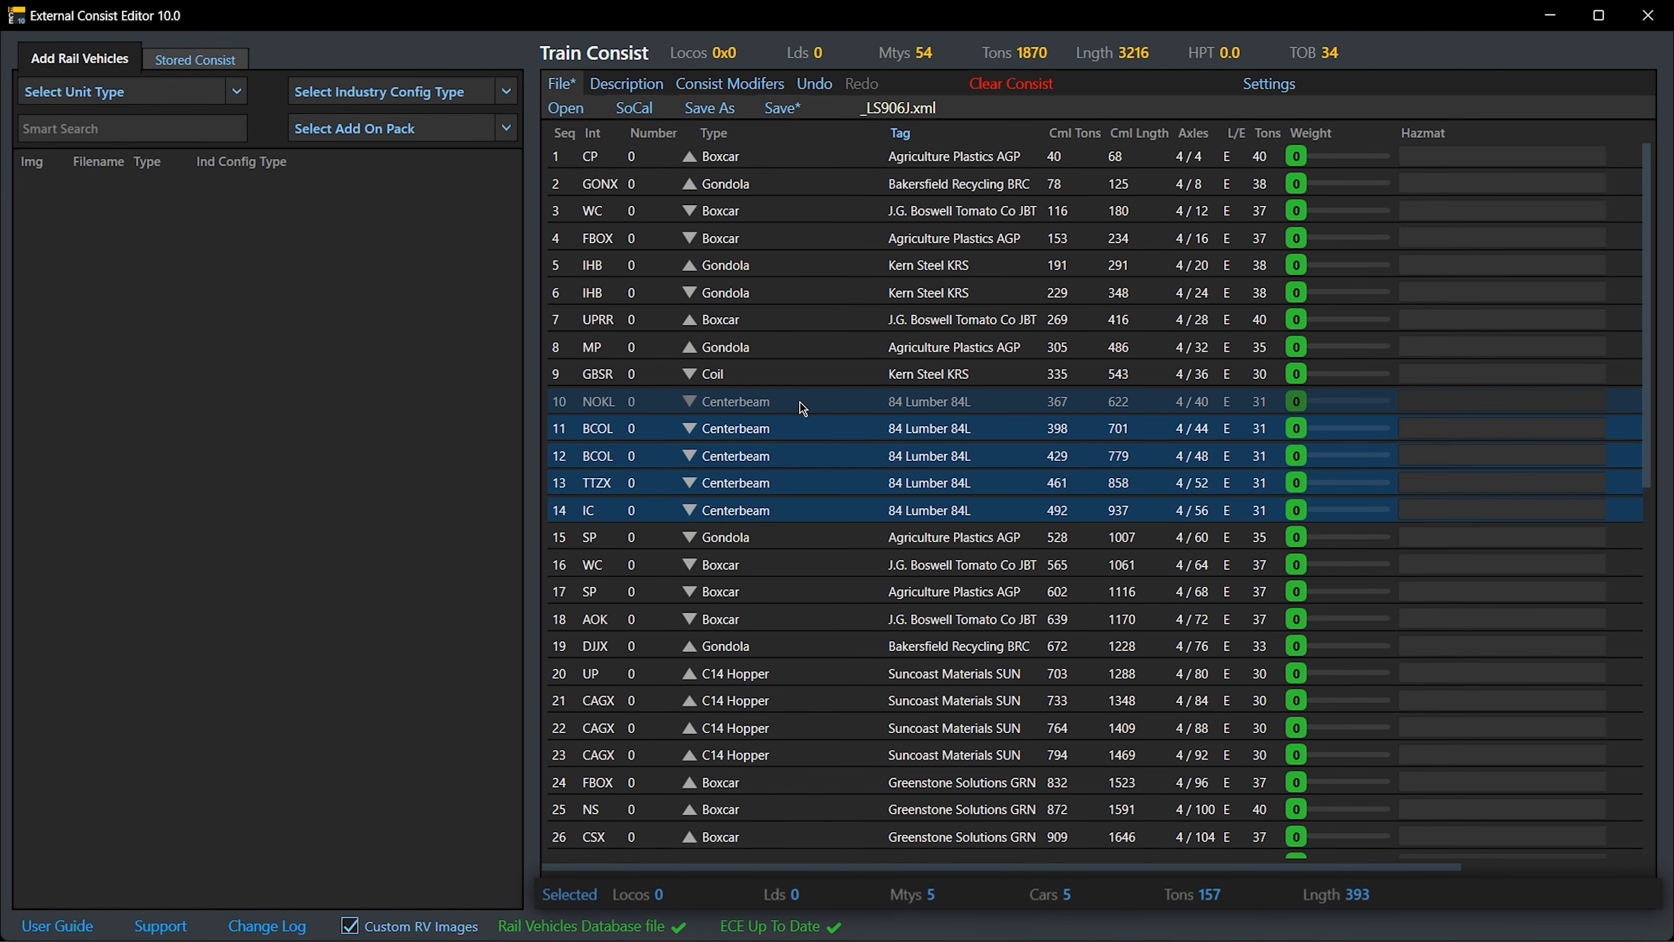
# Flip the five selected 84 Lumber centerbeams back to their original direction
pyautogui.rightClick(800, 402)
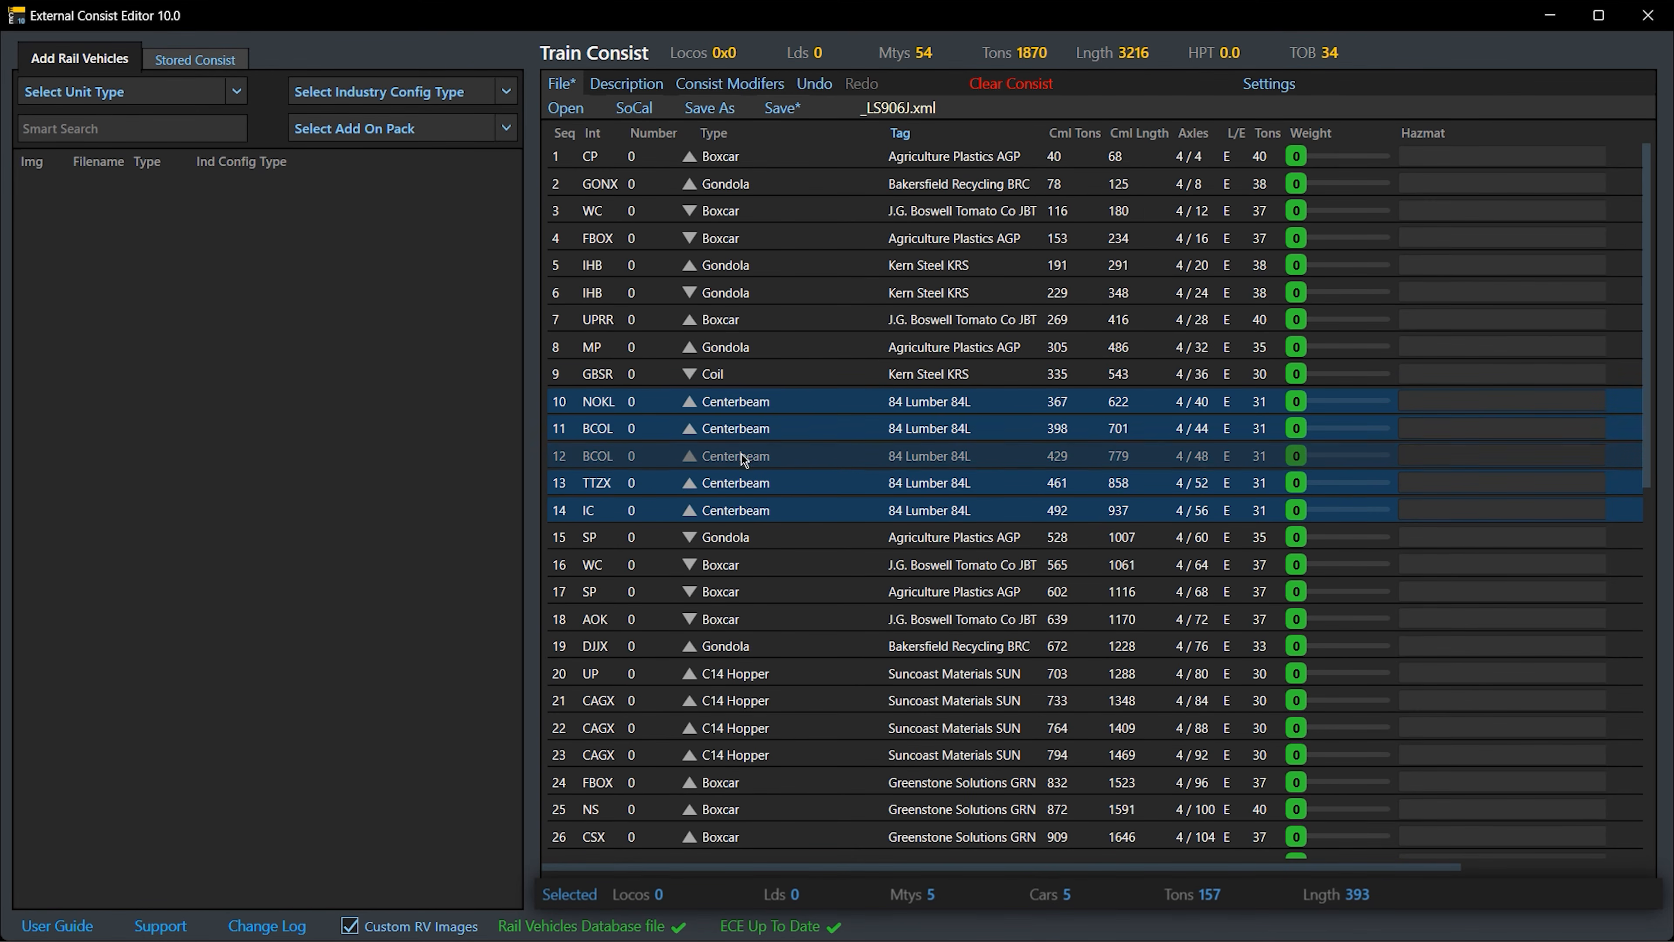
pyautogui.press('f')
pyautogui.press('f')
pyautogui.scroll(-5, 842, 467)
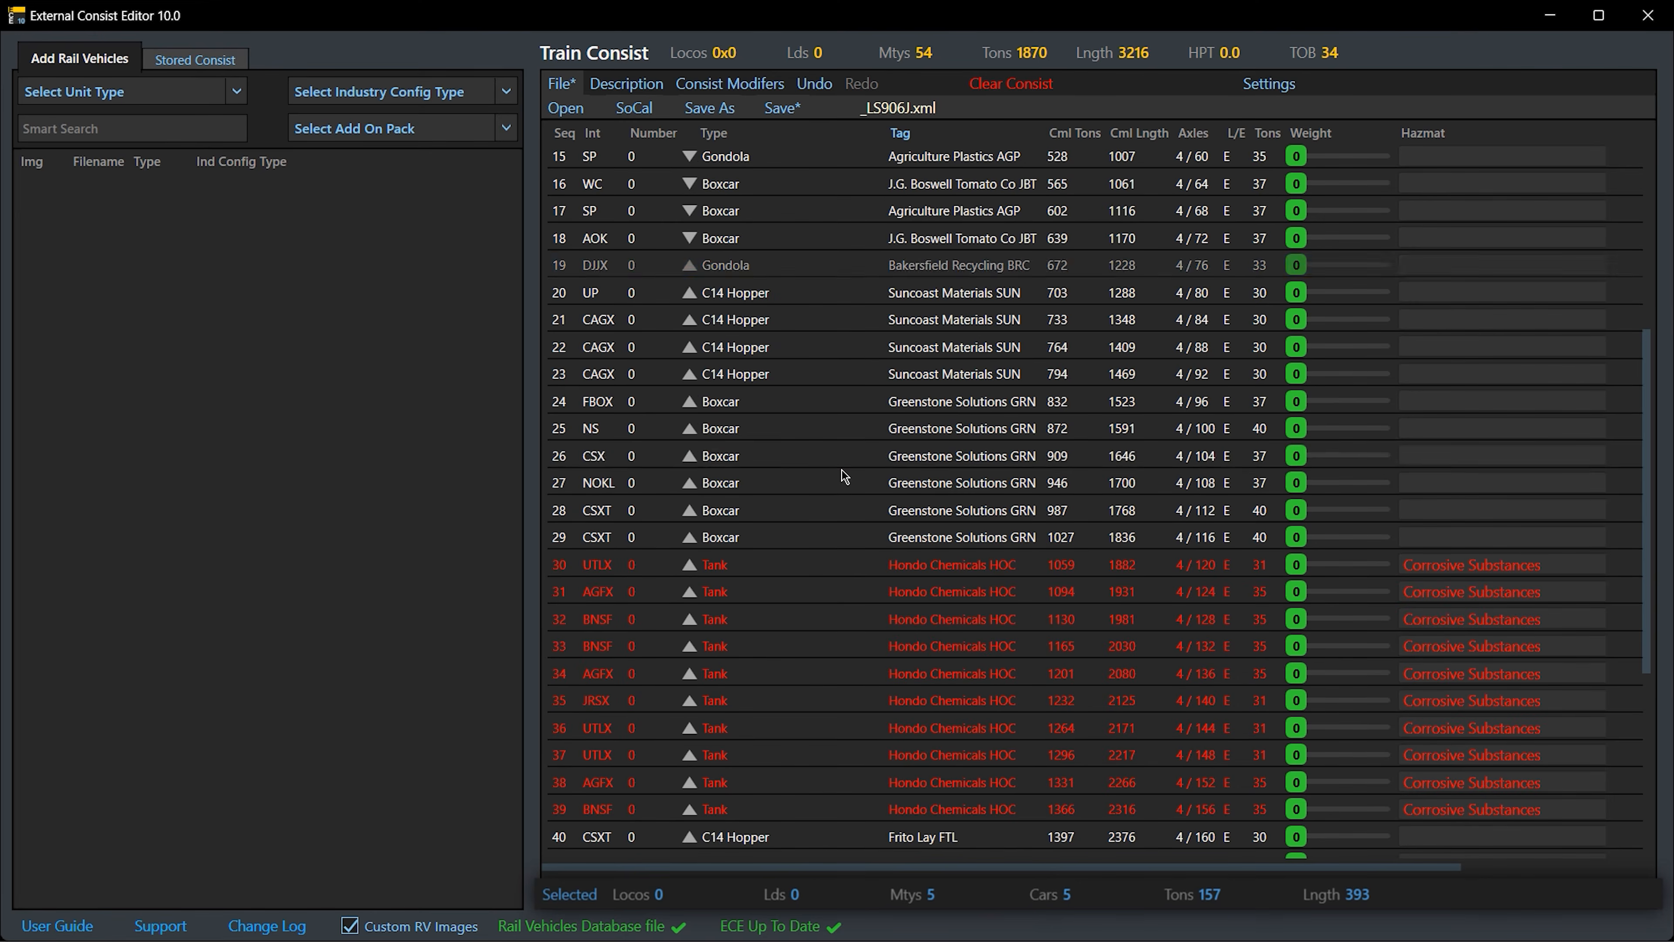
pyautogui.scroll(5, 843, 469)
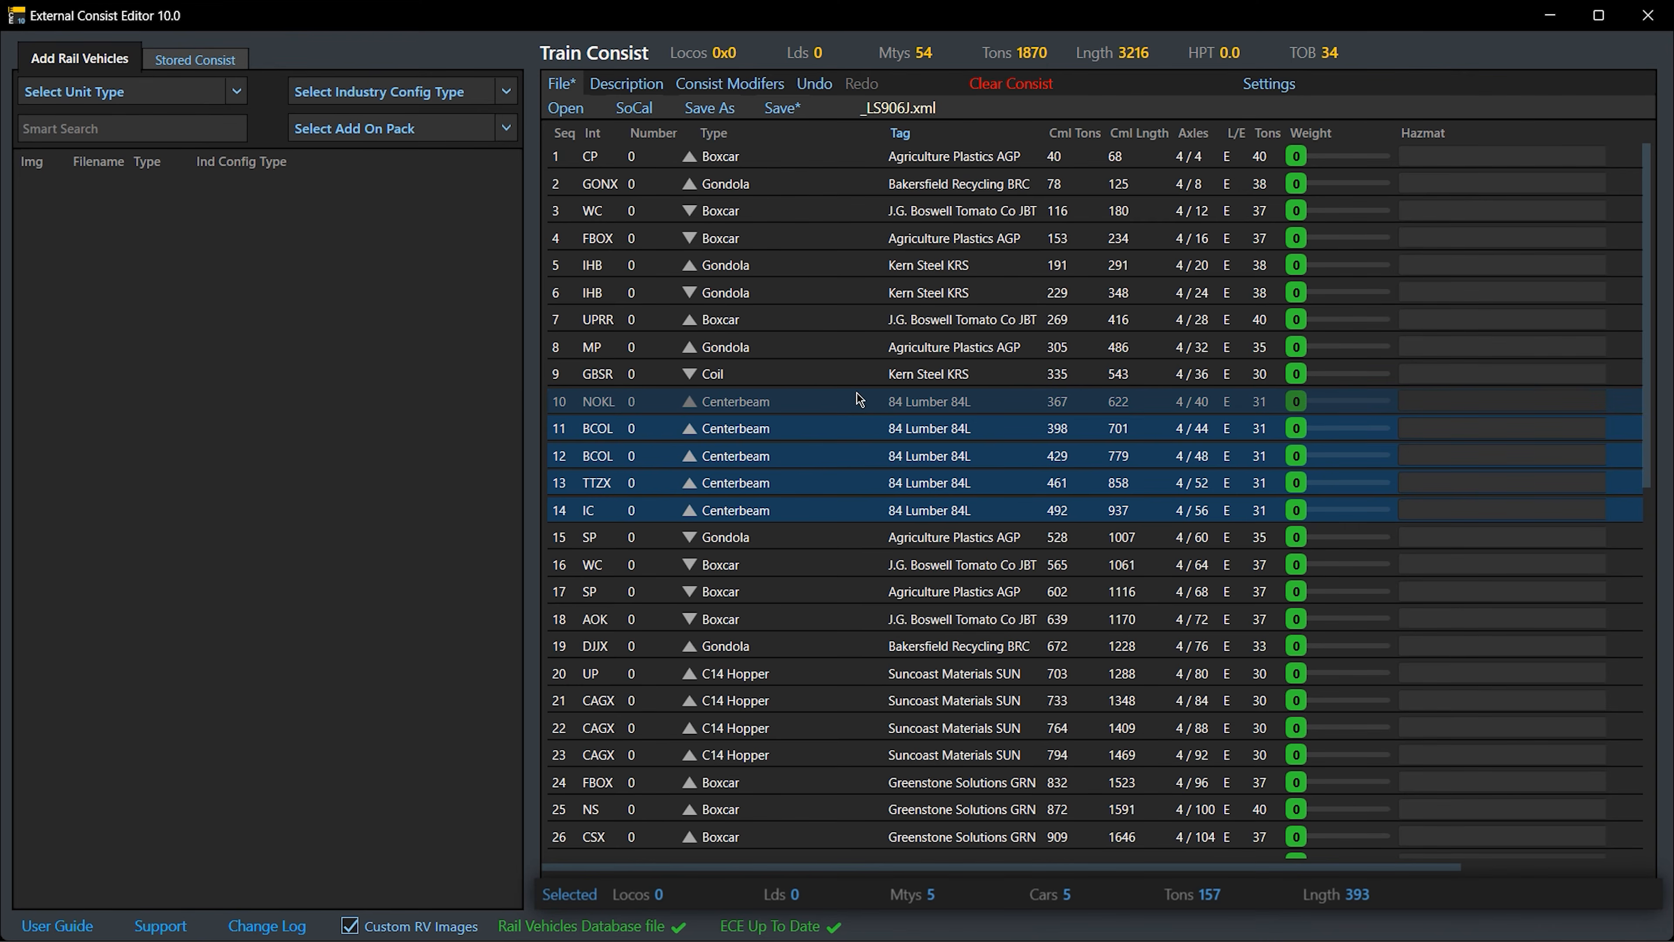
# Delete the NOKL centerbeam in row 10 and the BCOL centerbeam that moves up into its place
pyautogui.click(844, 406)
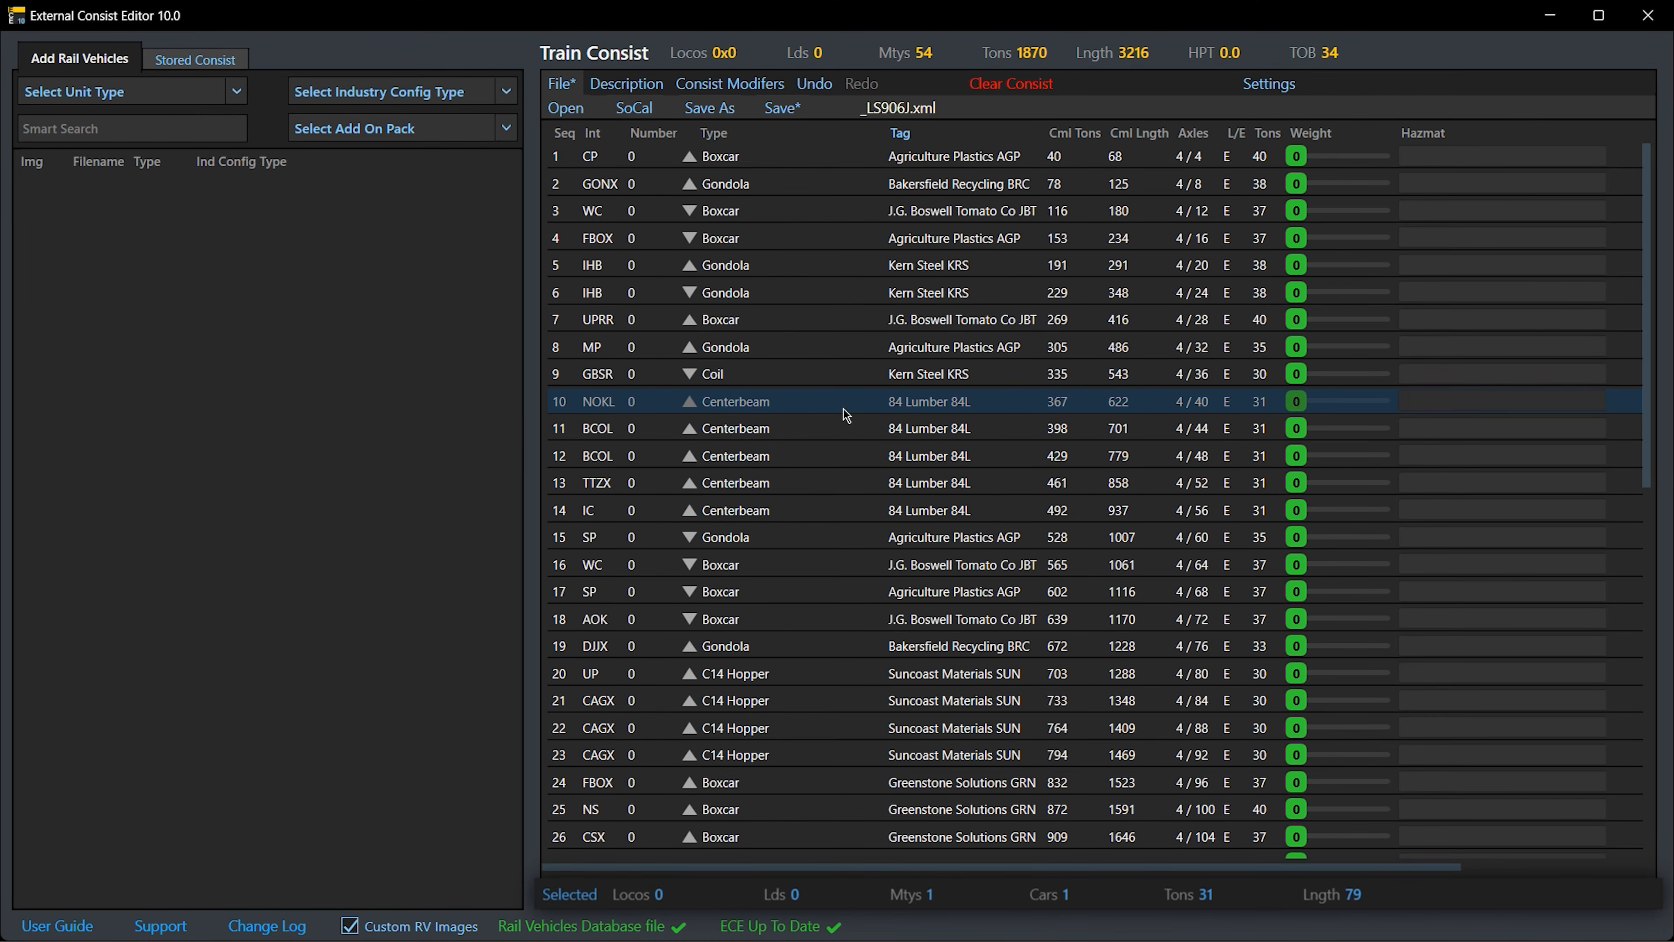
pyautogui.press('Delete')
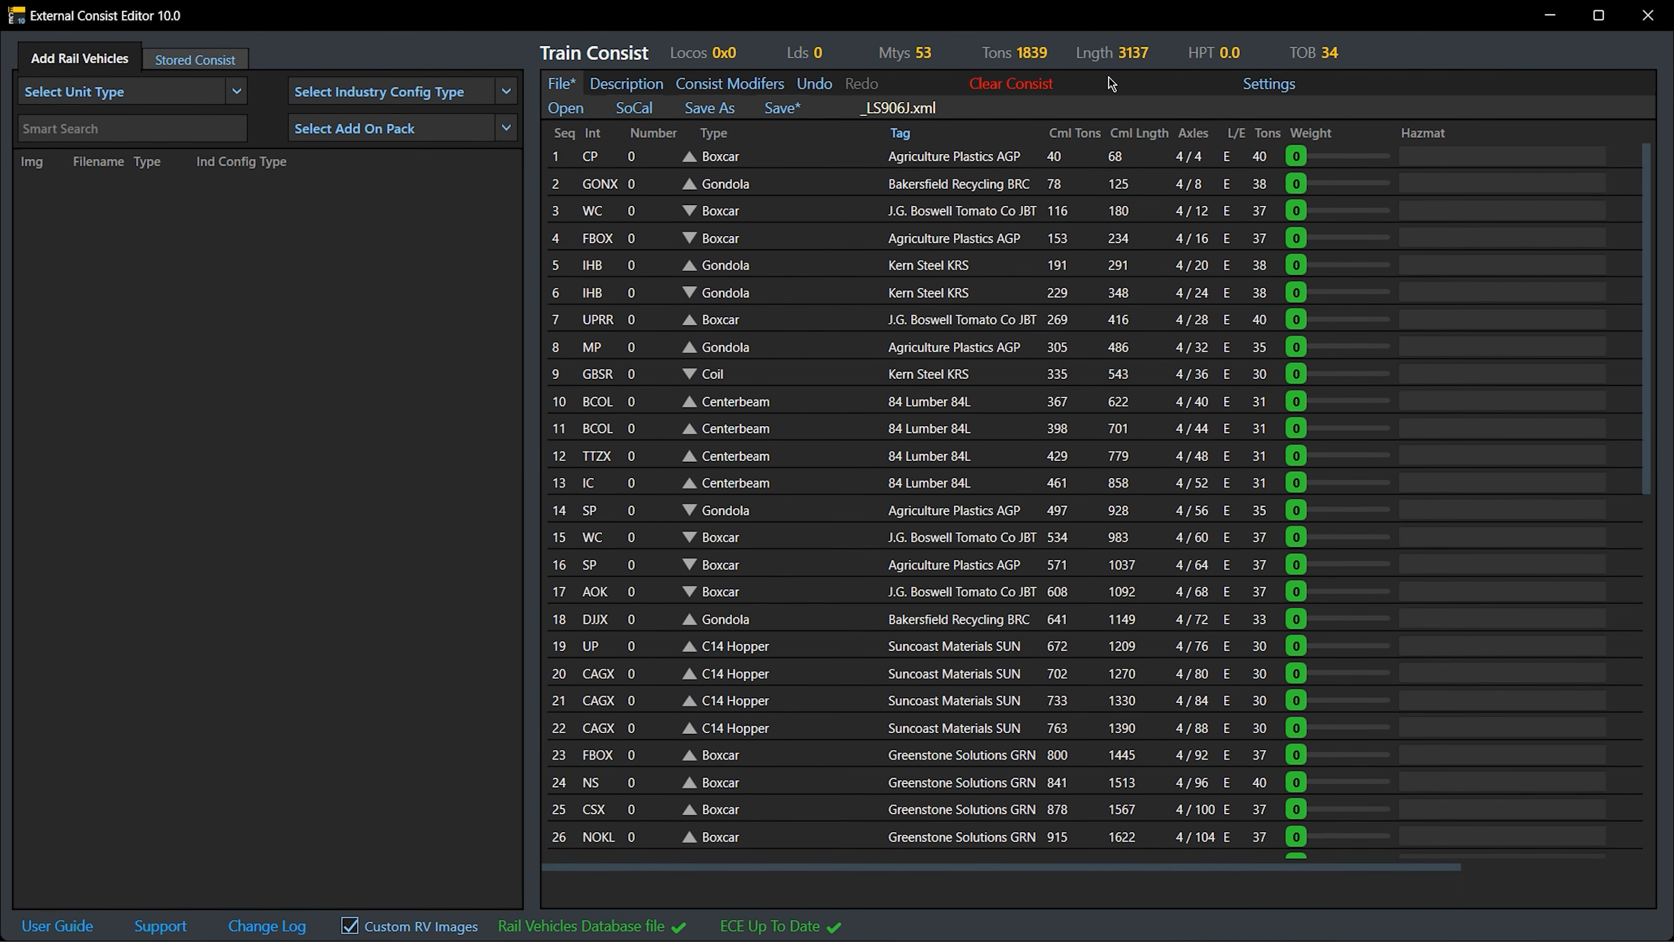
pyautogui.click(1276, 91)
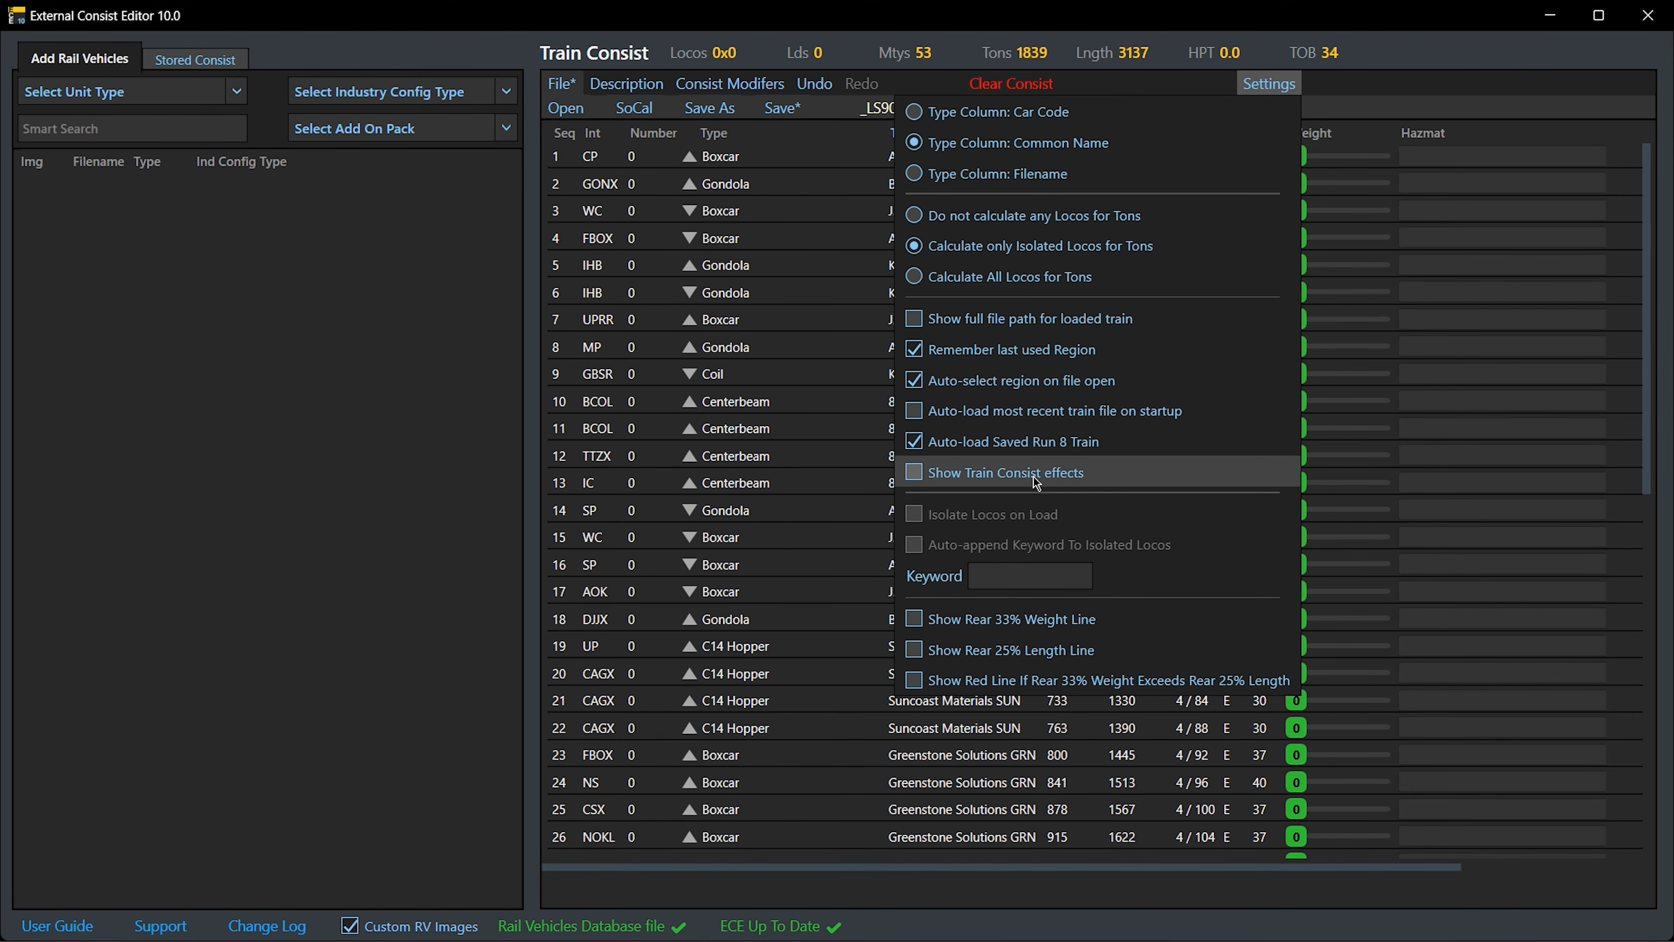
pyautogui.click(786, 405)
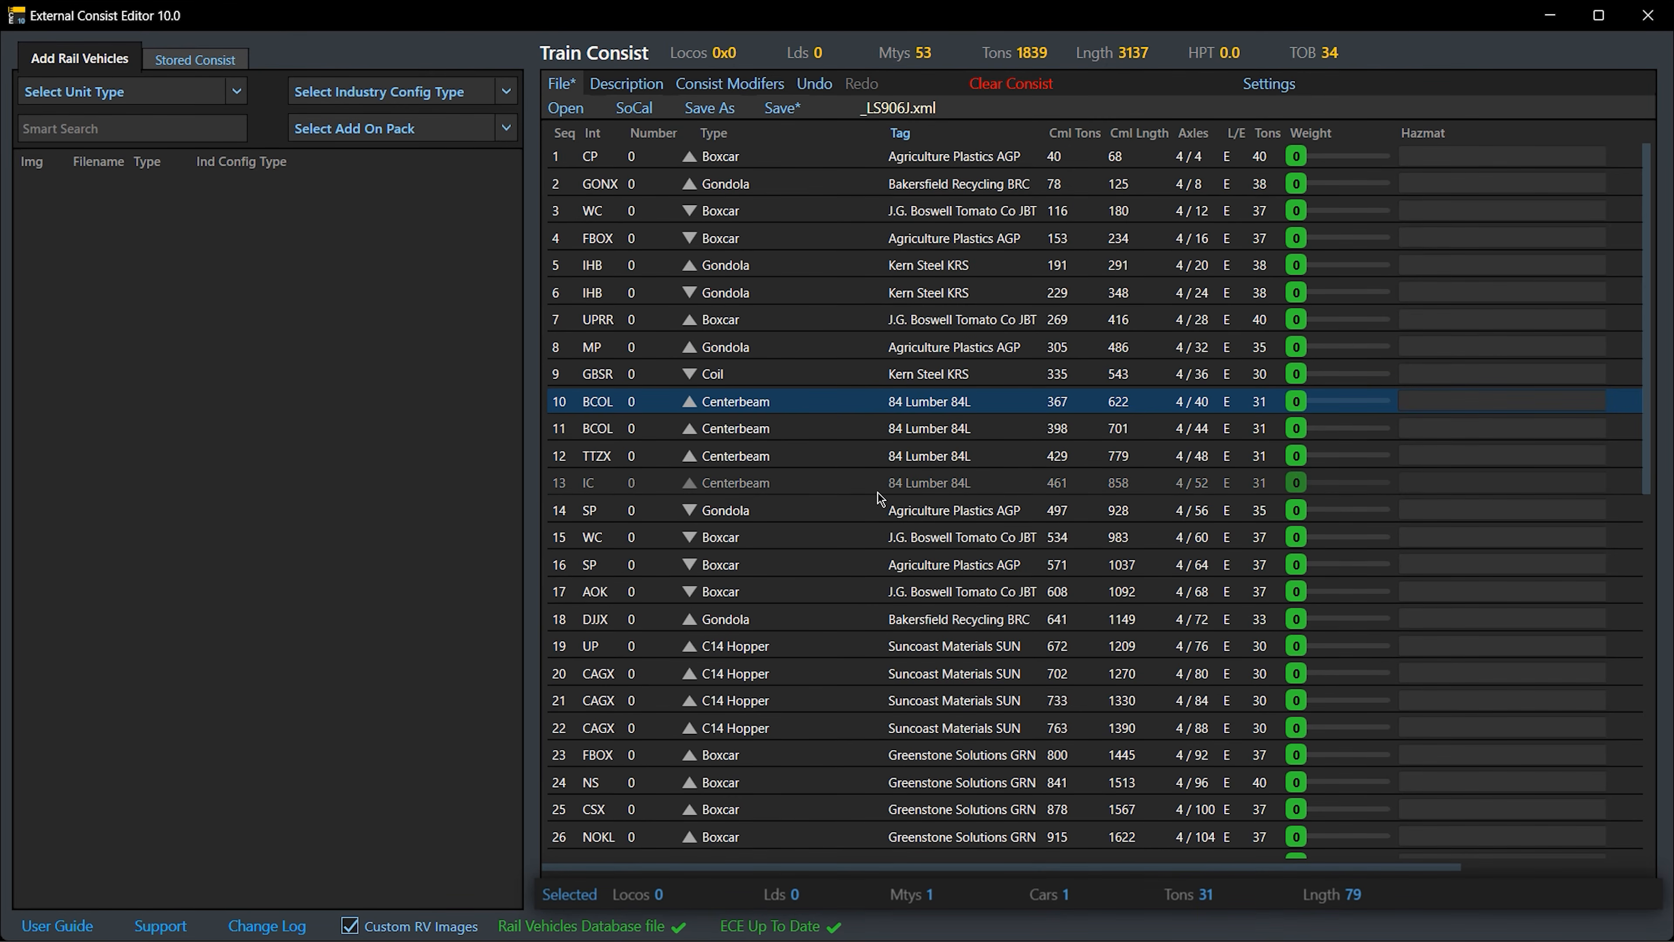
pyautogui.press('Delete')
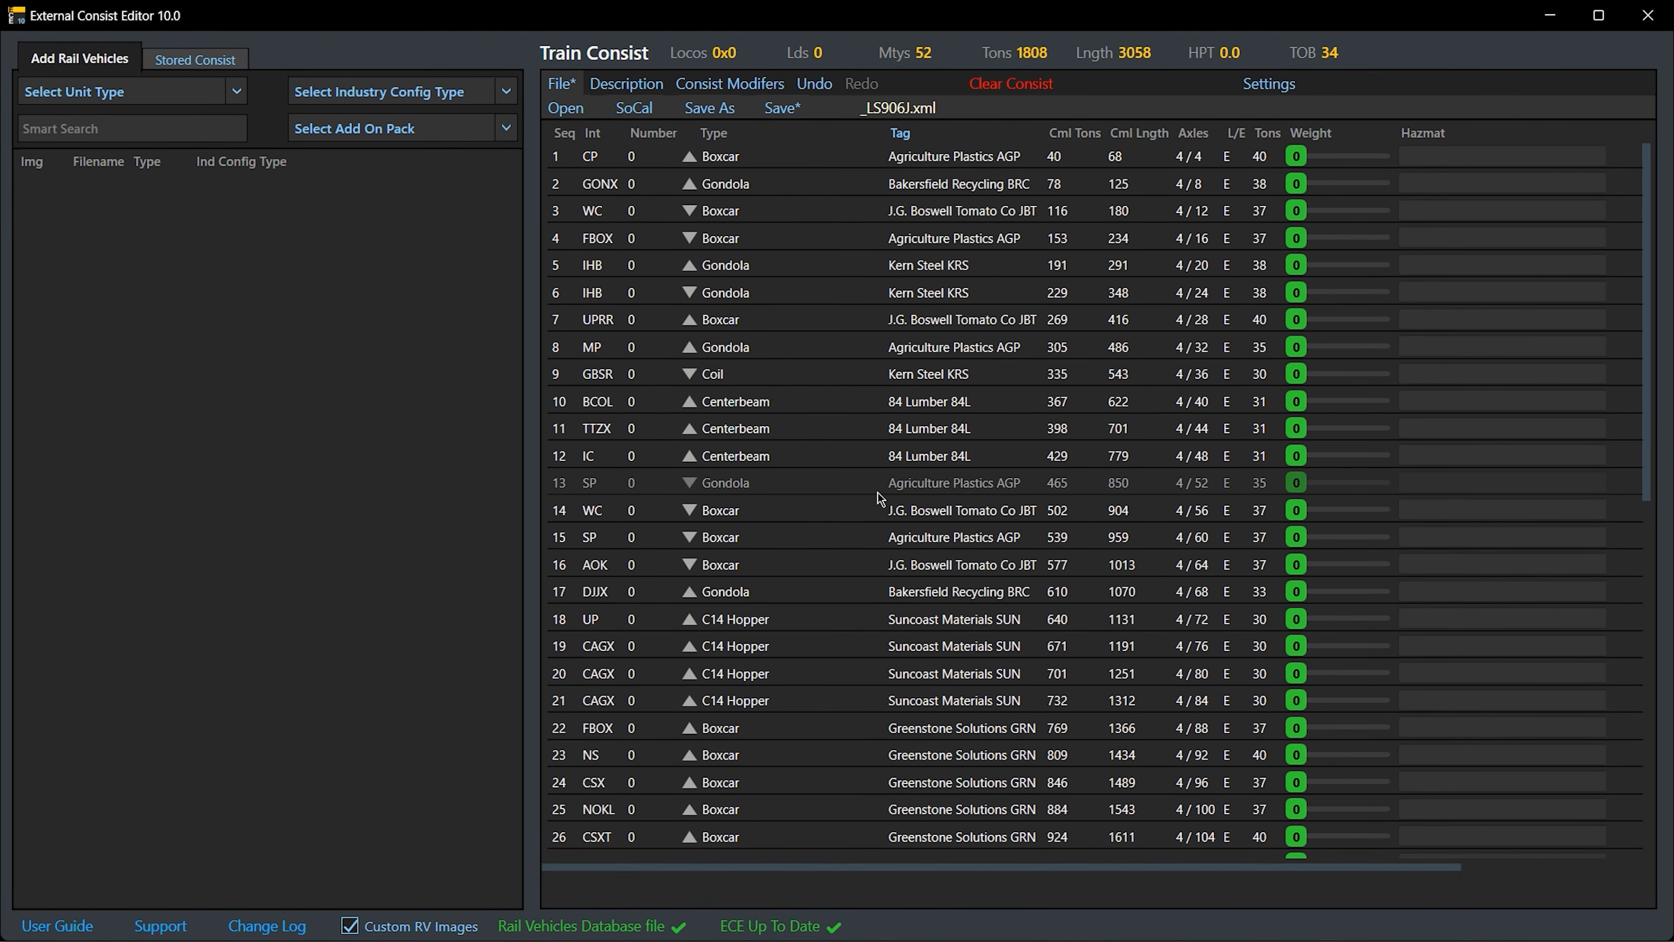
pyautogui.click(1284, 86)
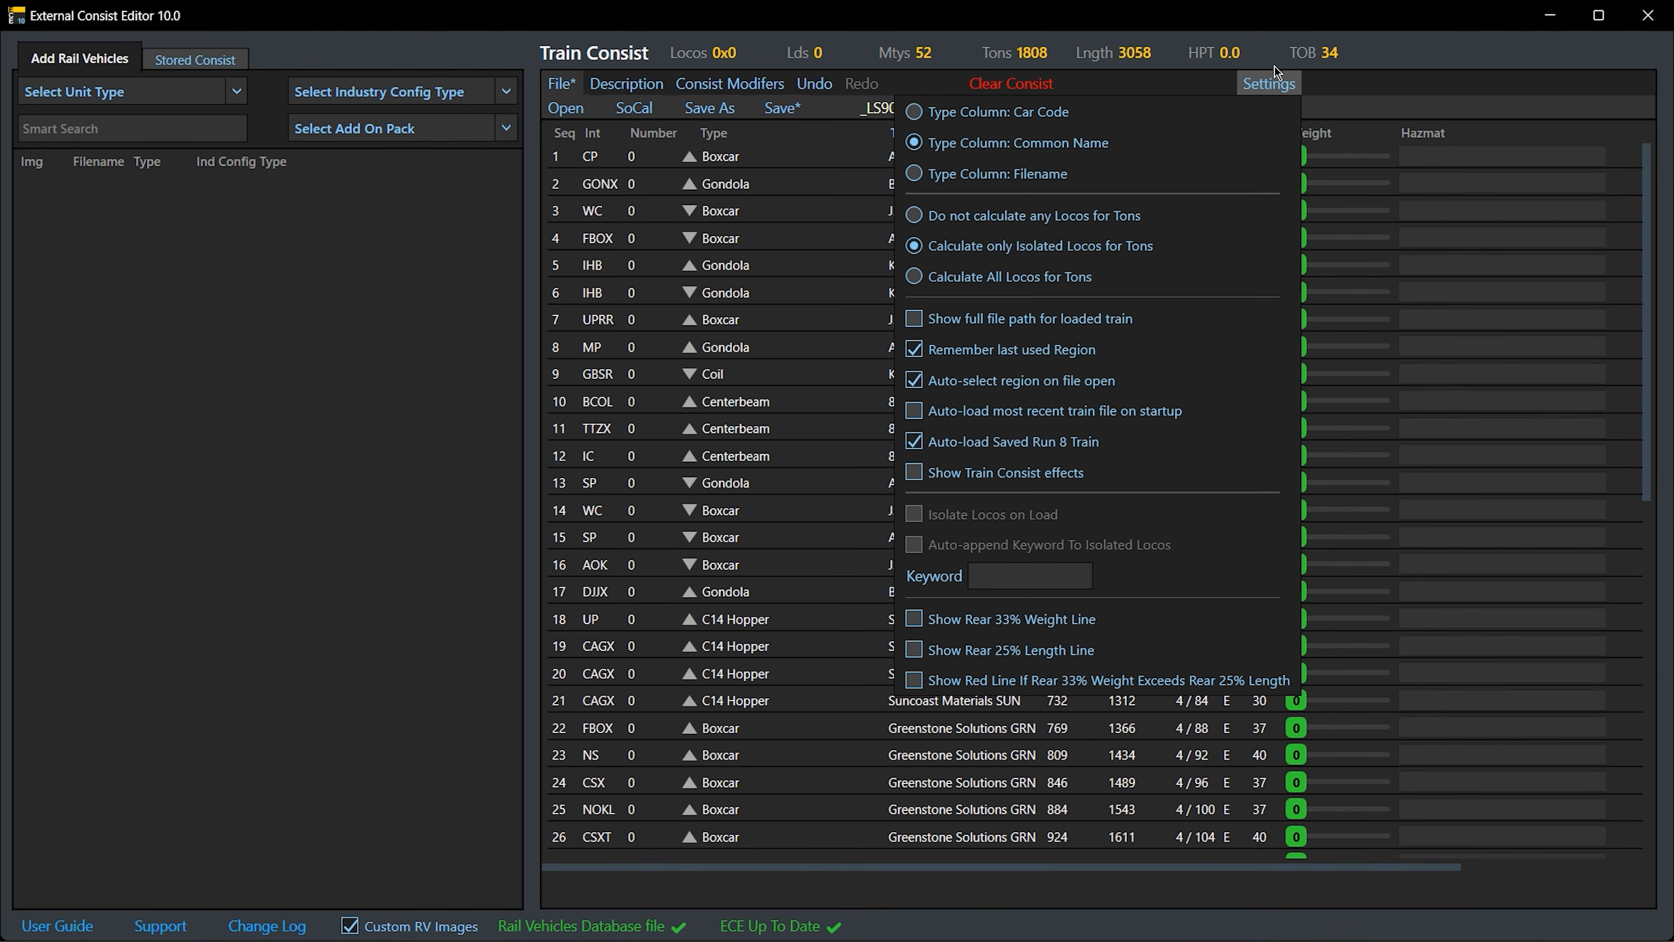
pyautogui.click(1275, 82)
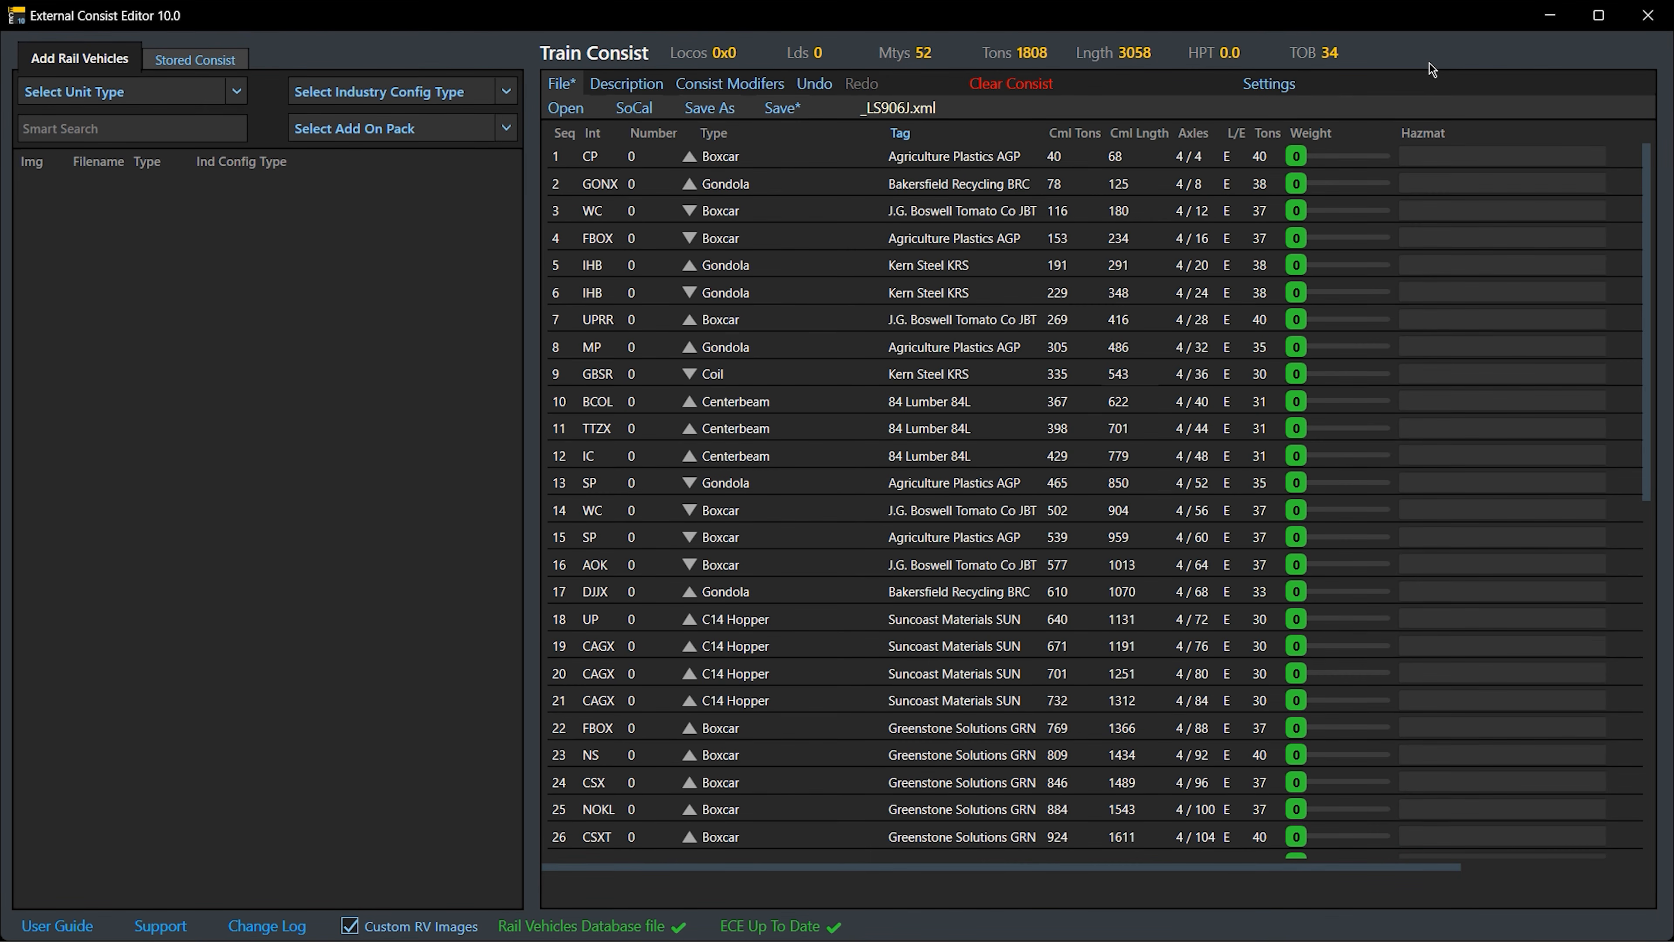
pyautogui.scroll(-10, 793, 472)
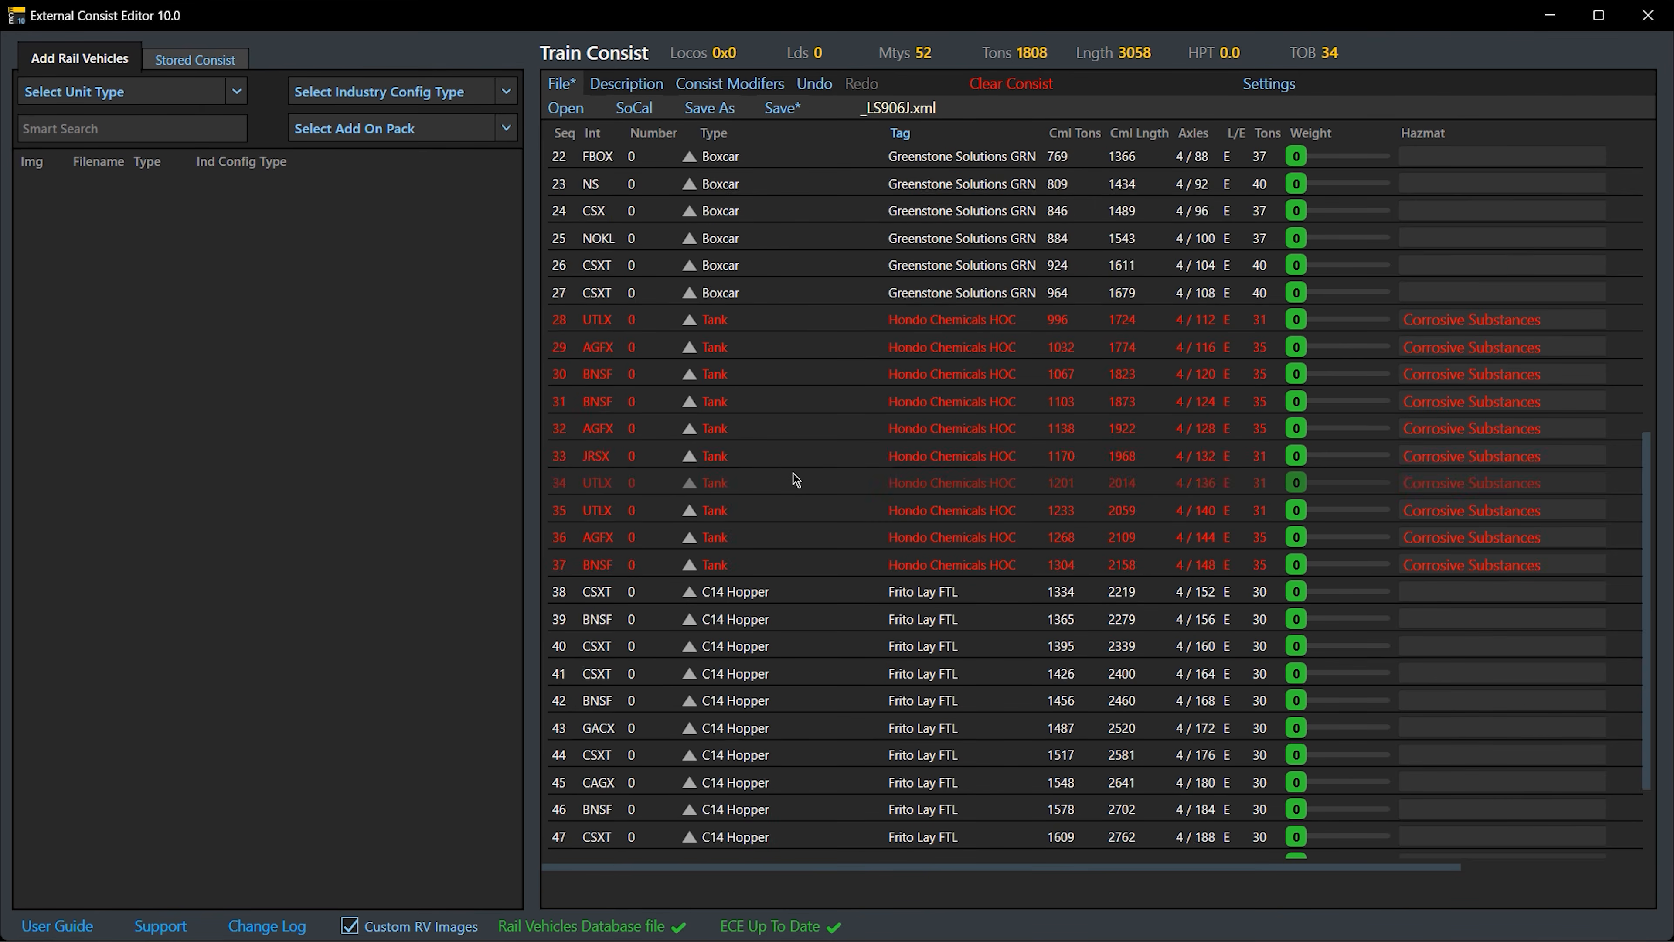
pyautogui.scroll(10, 795, 479)
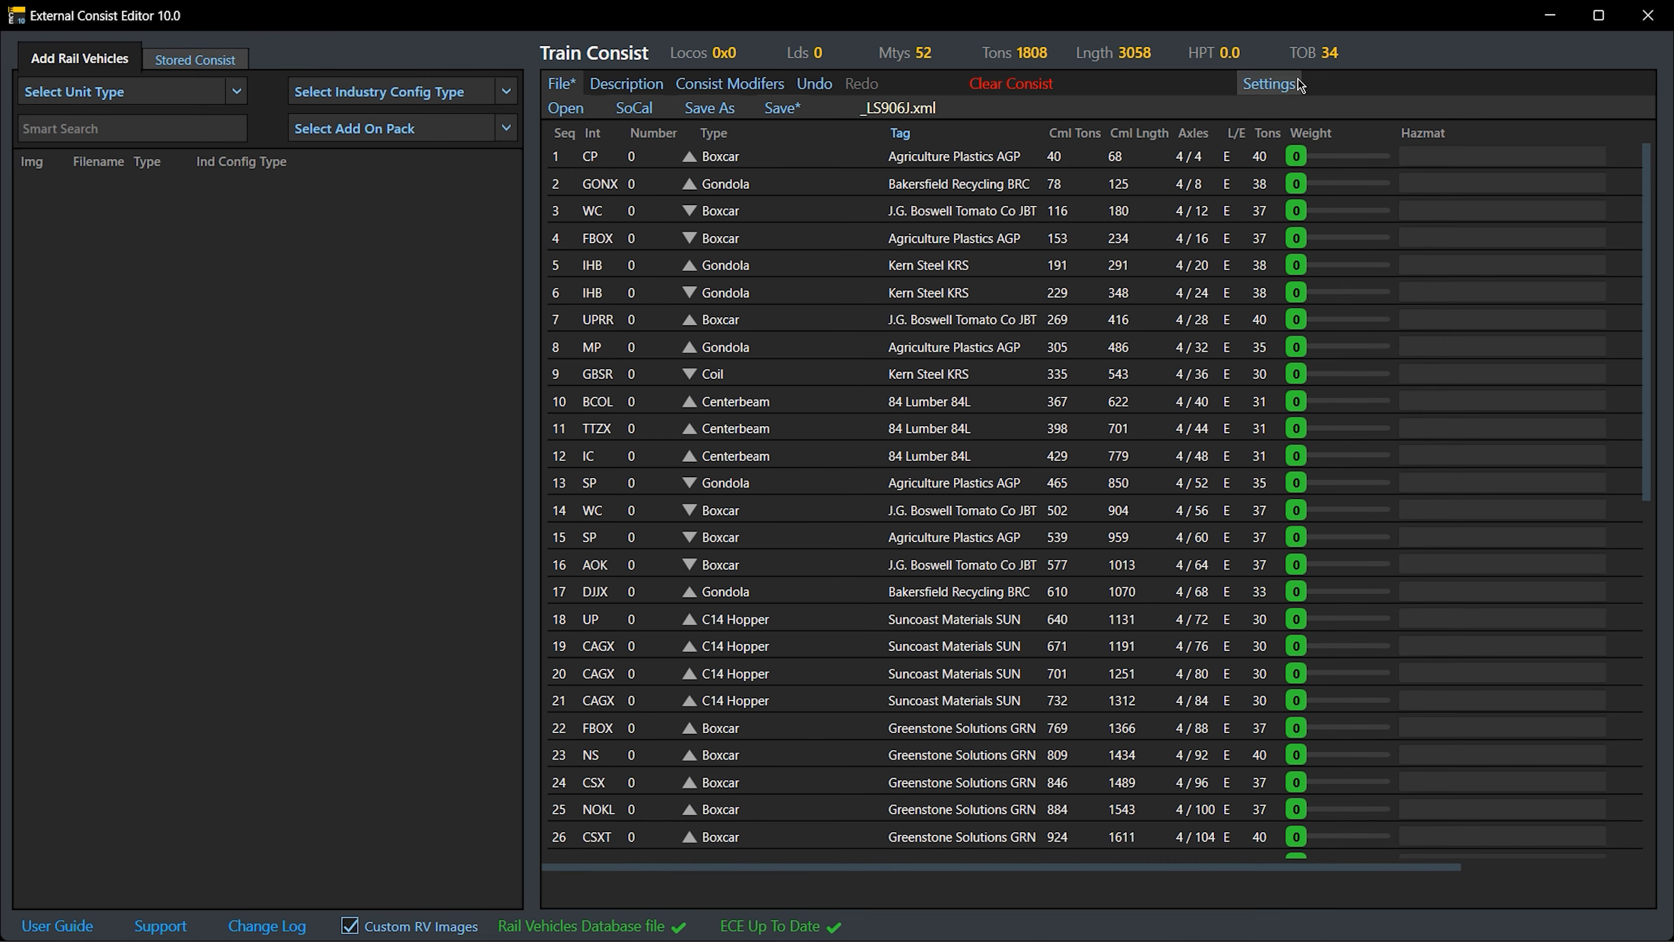
# Try the isolation keyword ISO with Isolate Locos on Load enabled, and clear both settings
pyautogui.click(1279, 85)
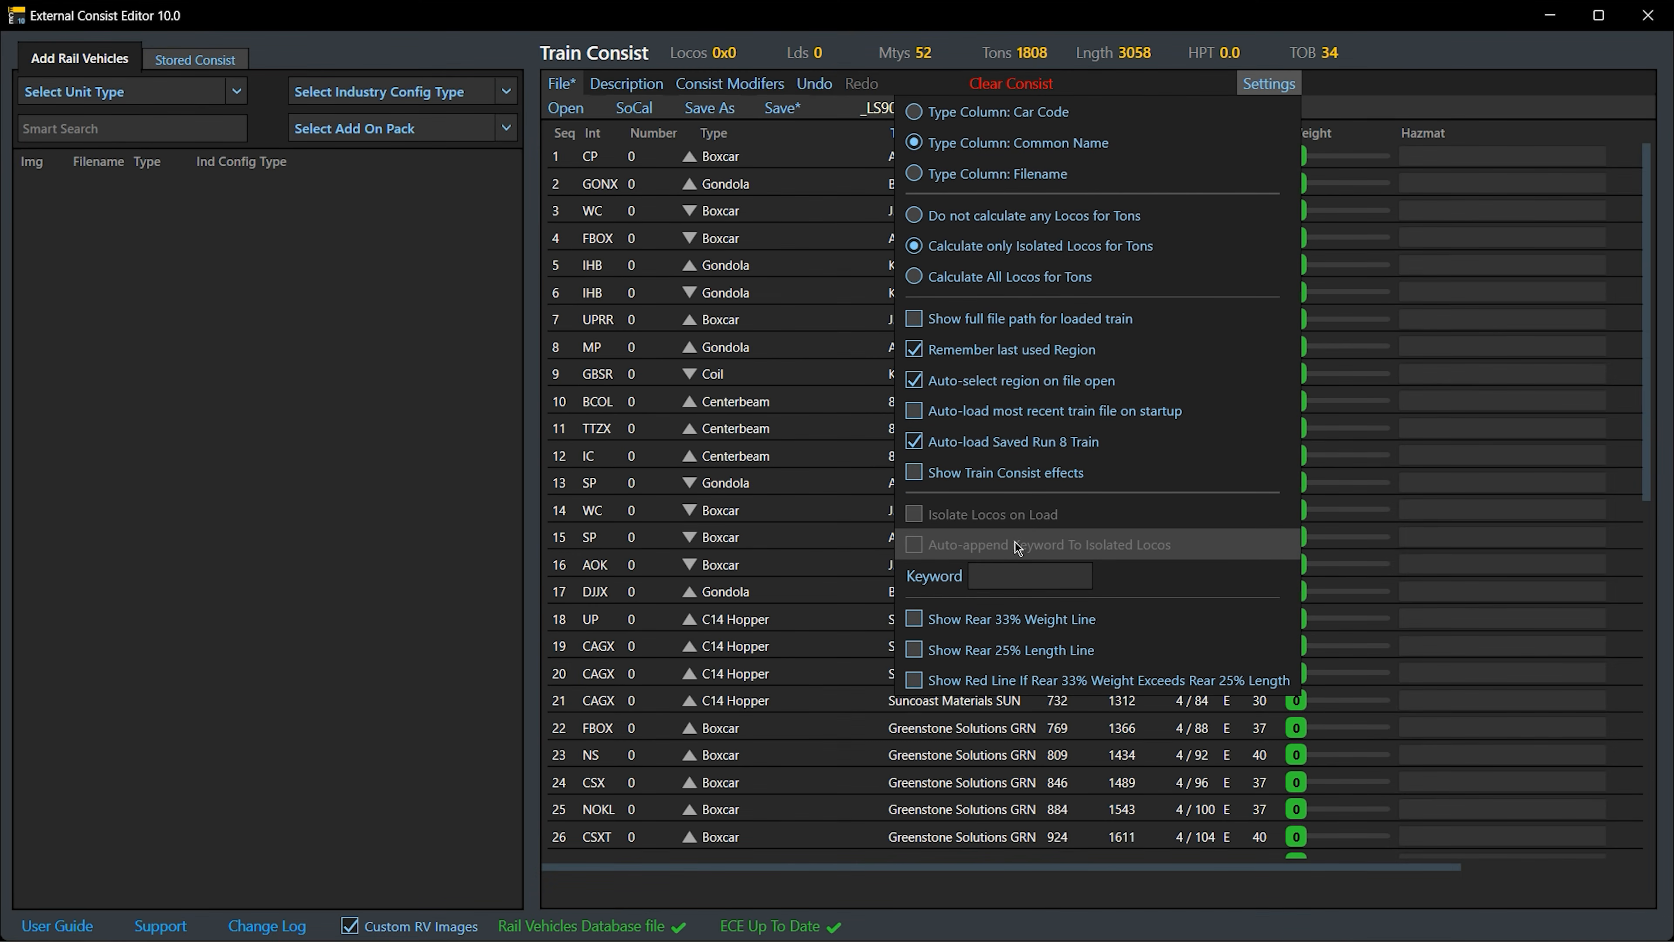
pyautogui.click(1009, 569)
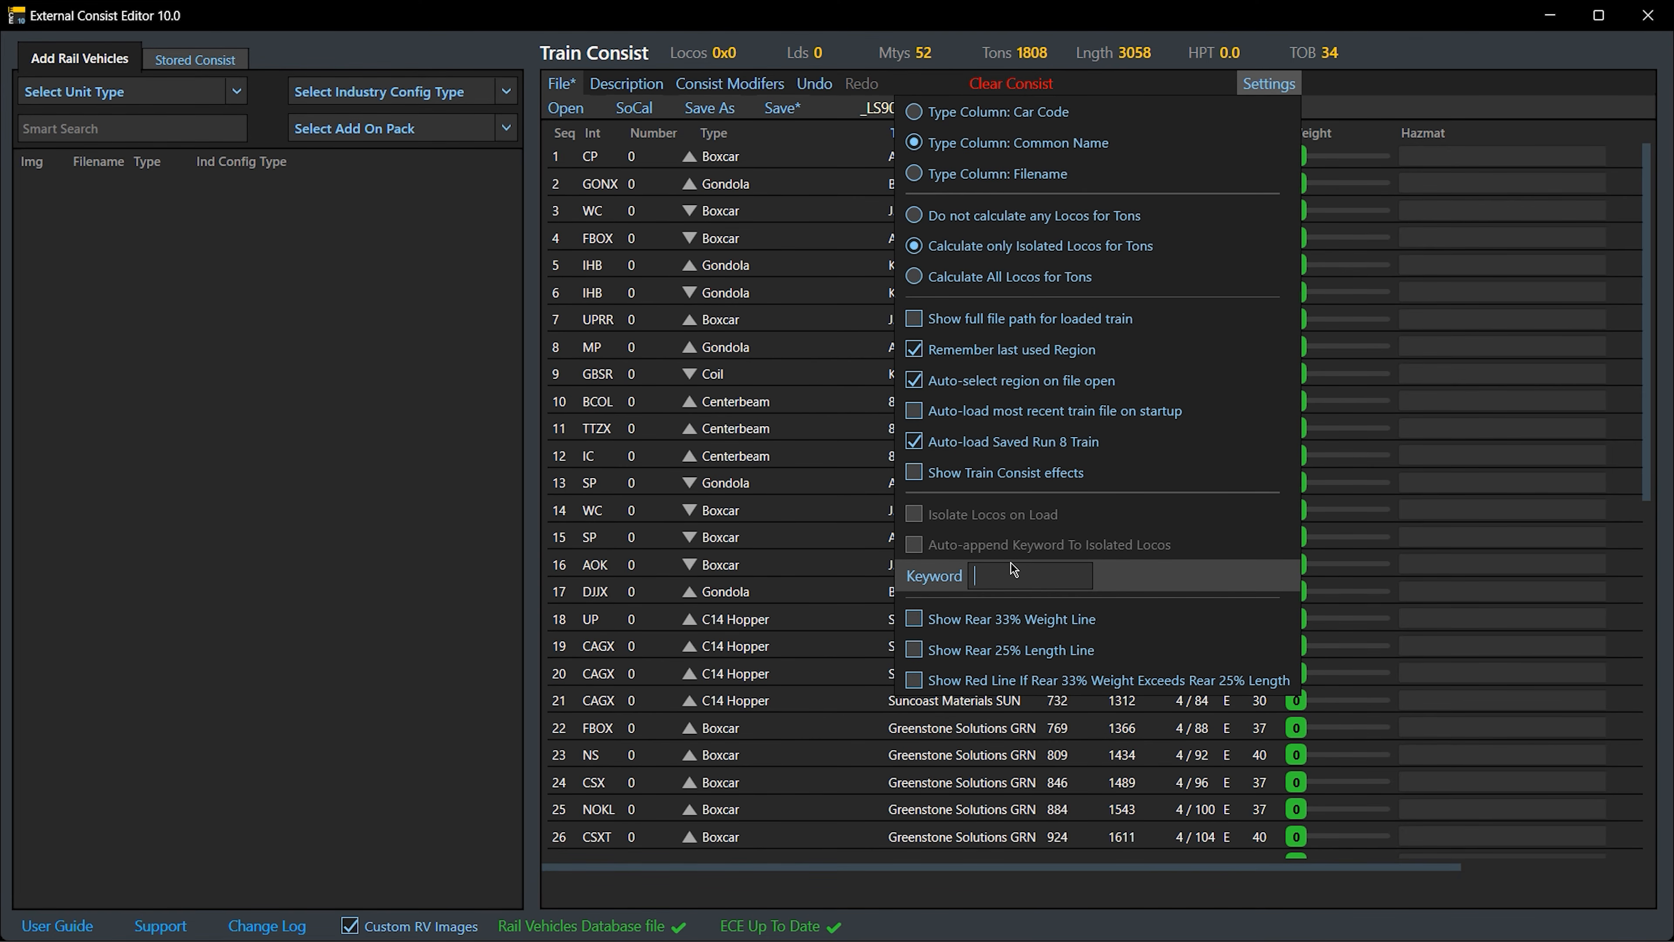
pyautogui.write('ISO')
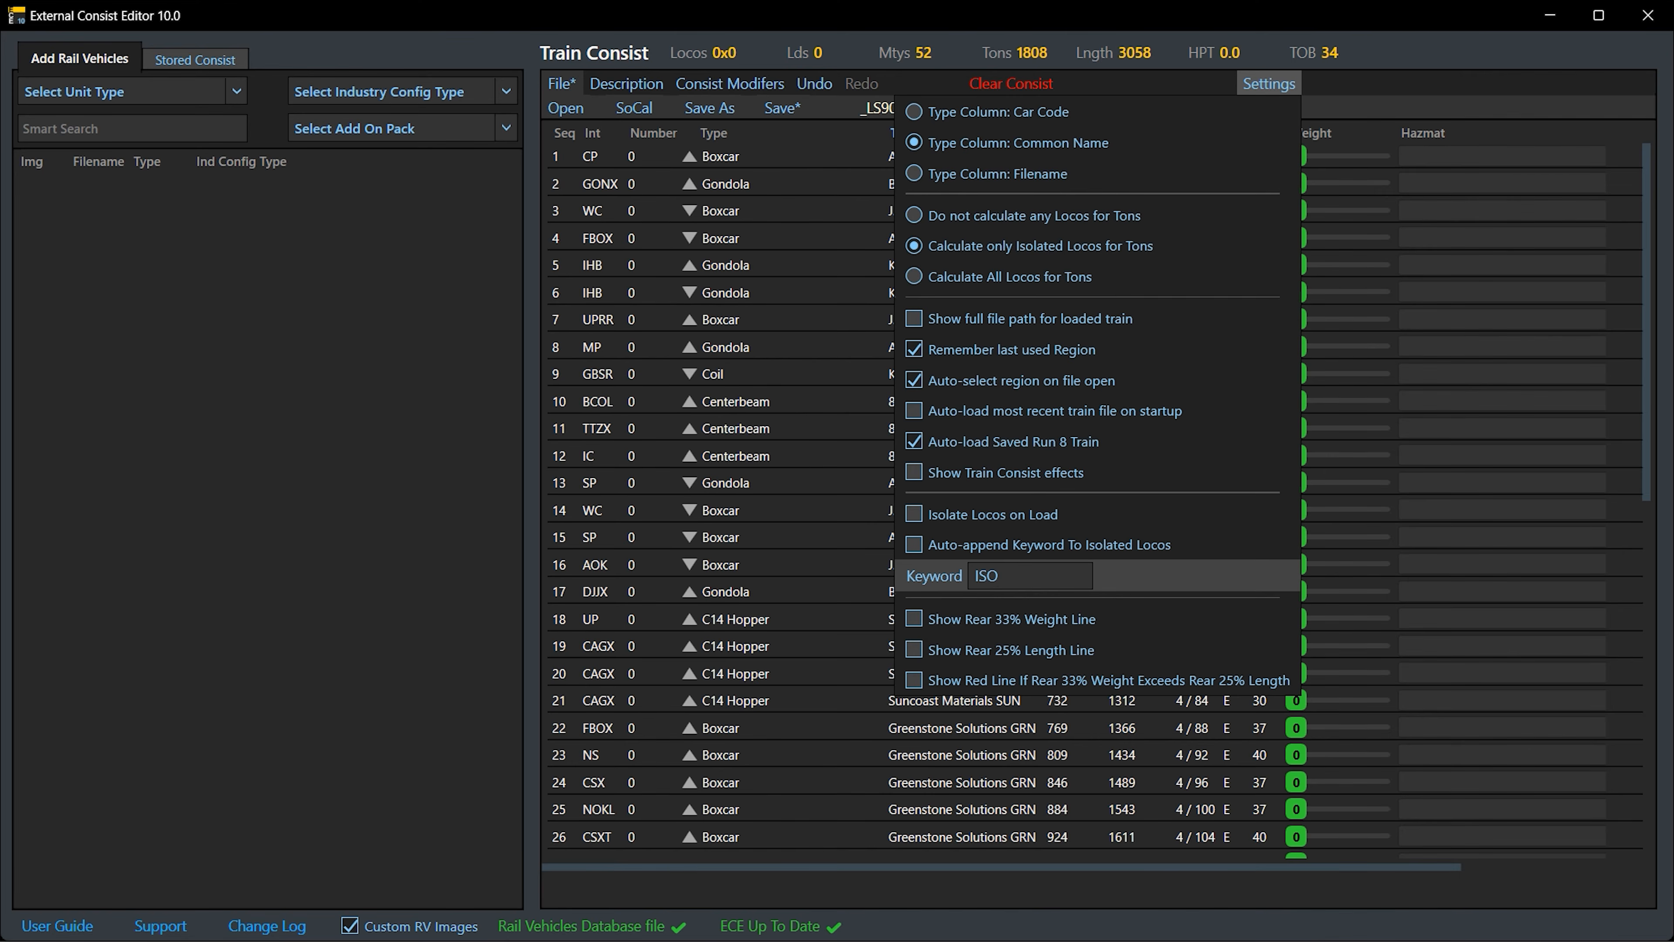
pyautogui.click(1020, 520)
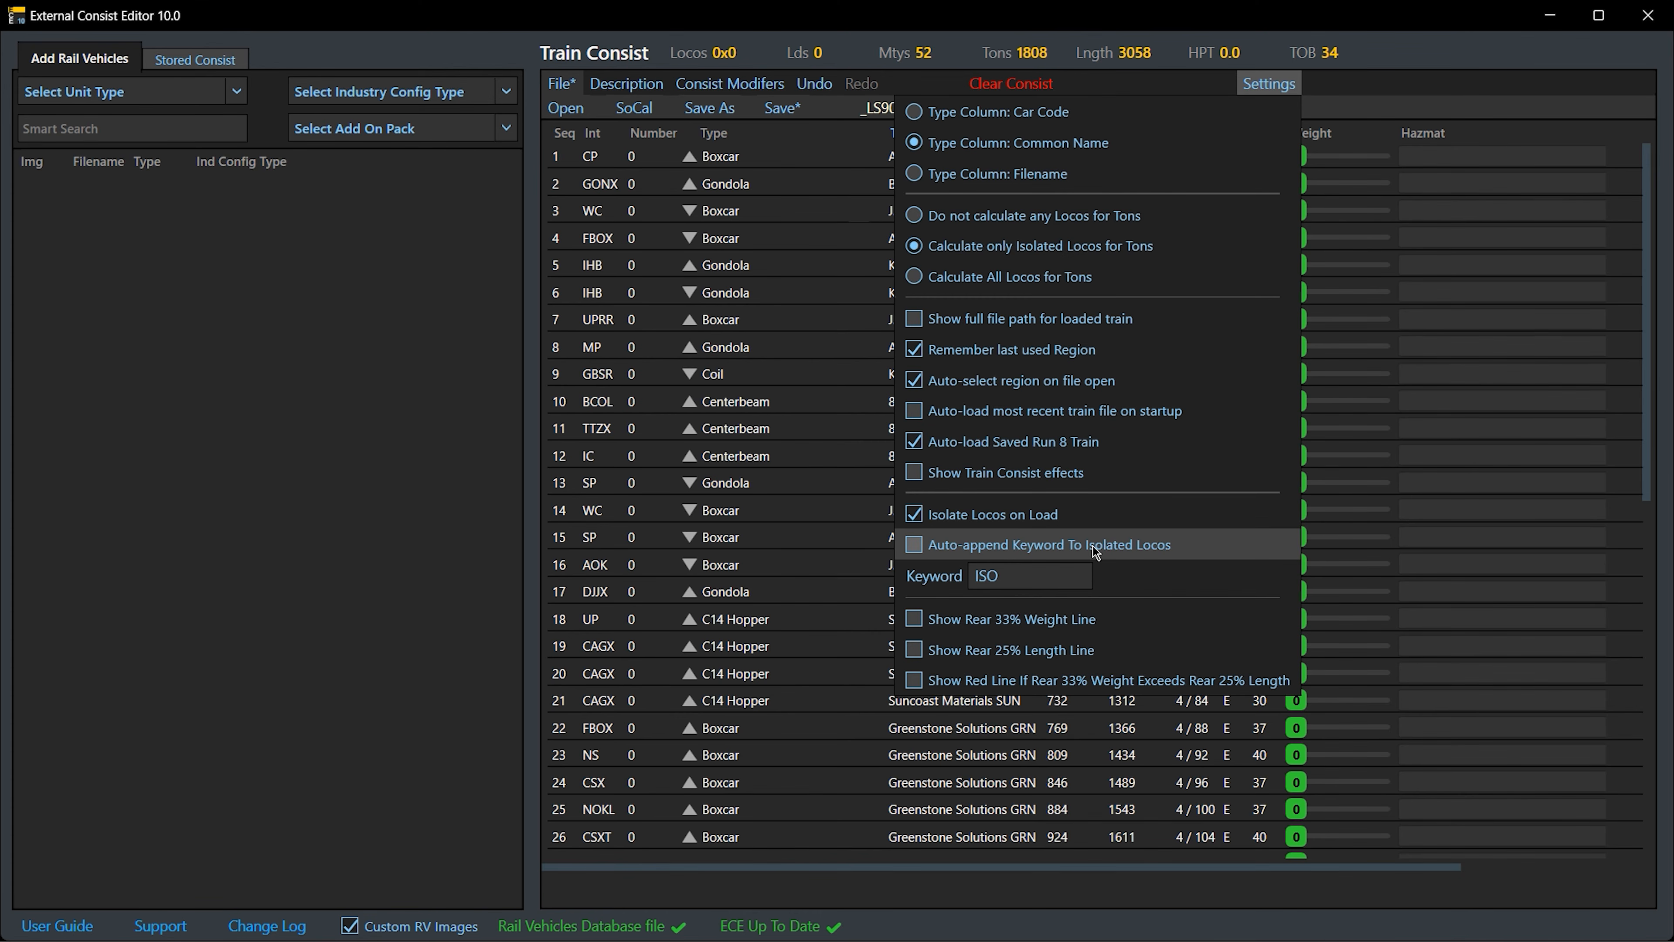
pyautogui.click(1037, 525)
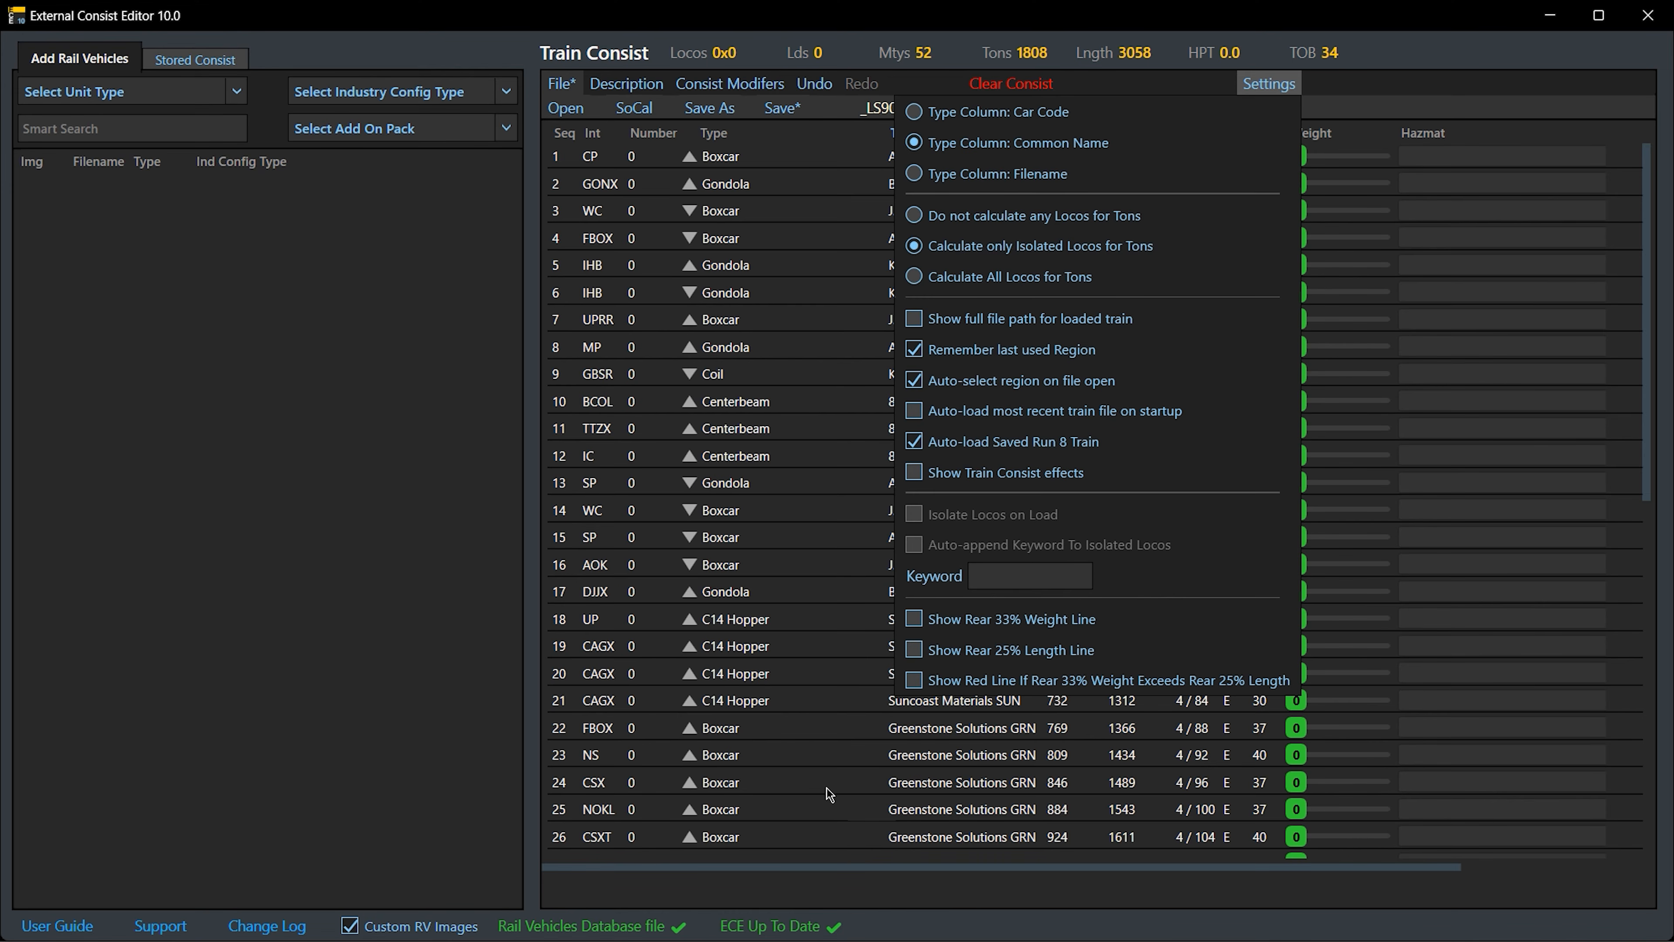
pyautogui.hotkey('alt', 'Tab')
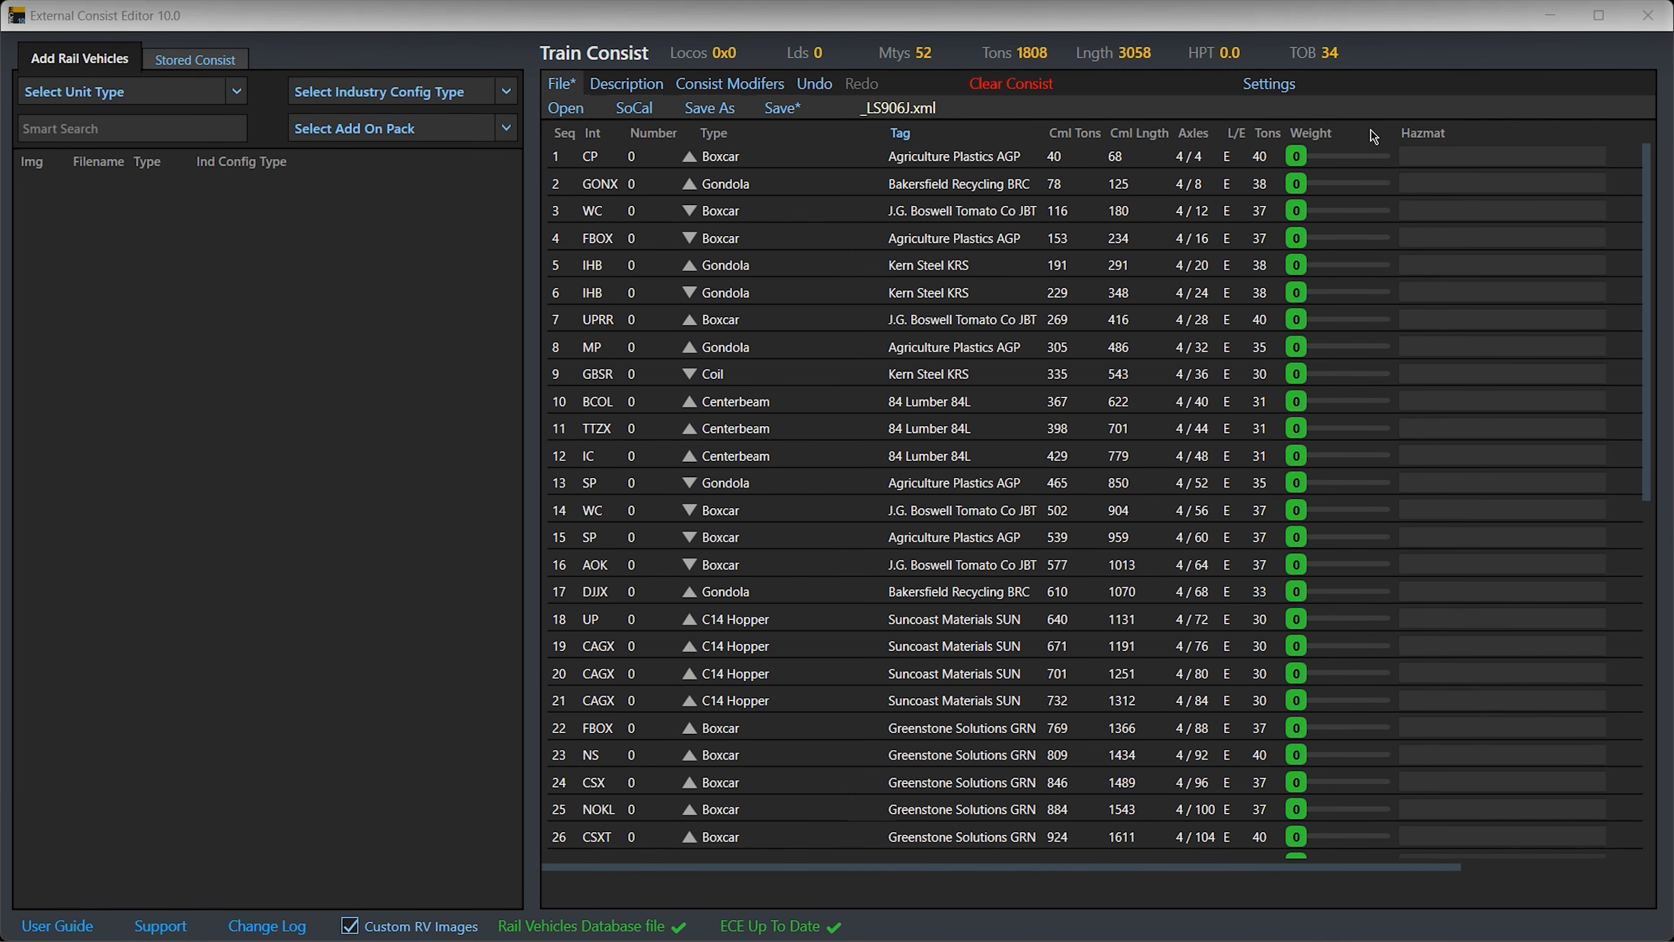
# Switch the train file region from SoCal to Aline and set it back to SoCal
pyautogui.click(646, 110)
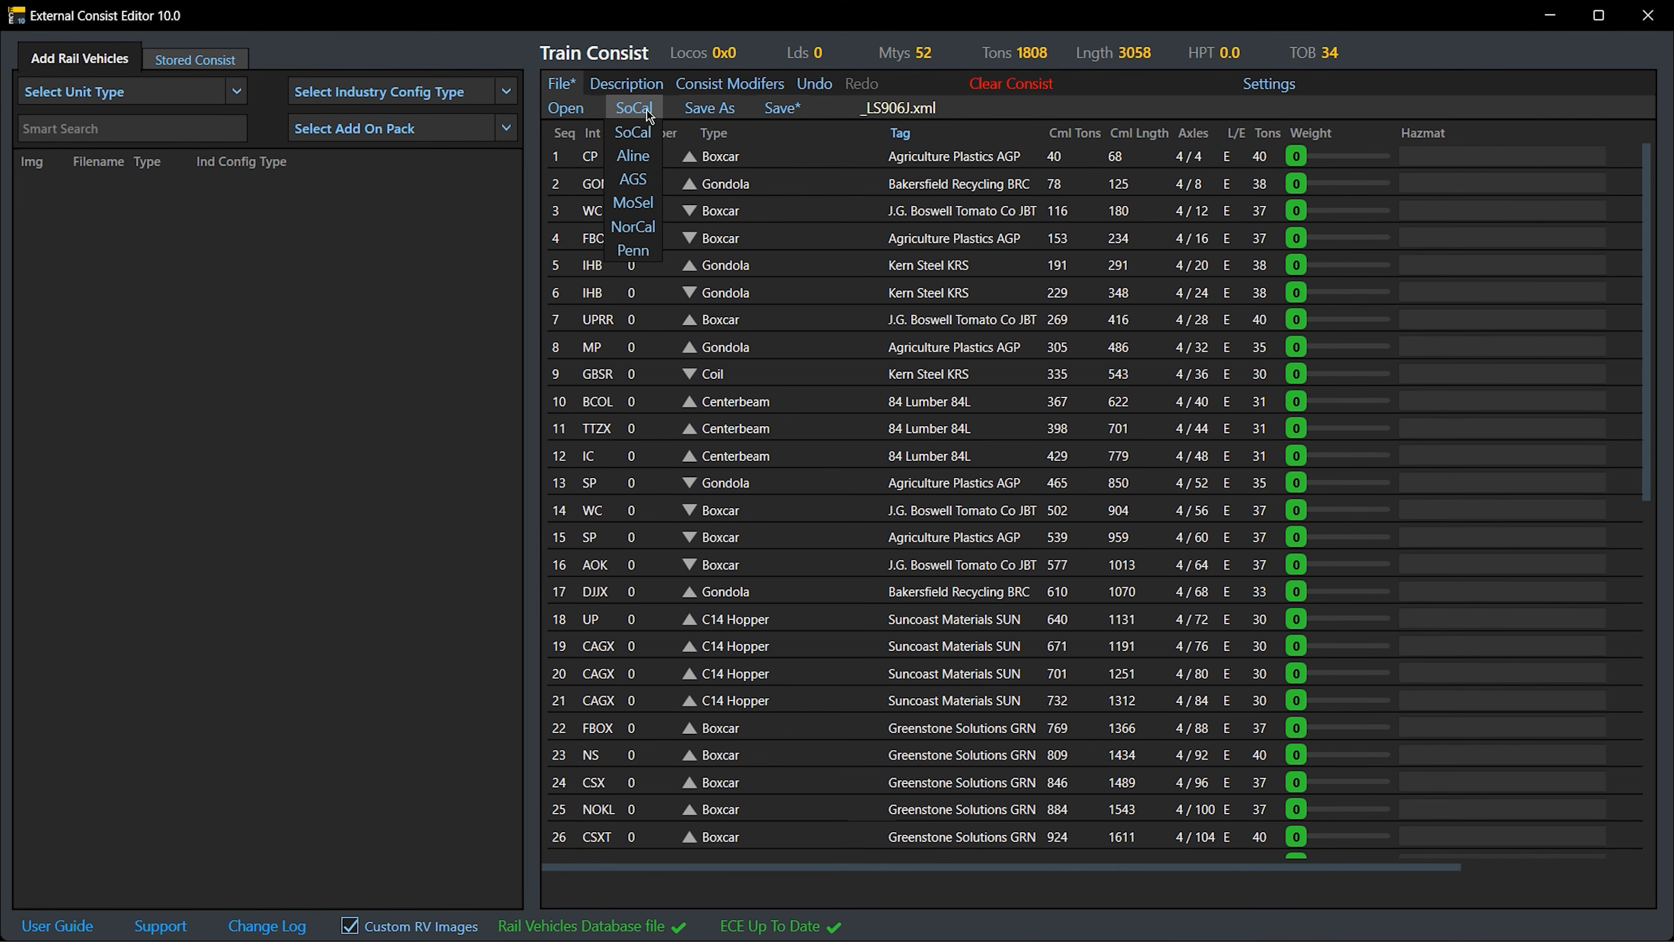
pyautogui.click(656, 159)
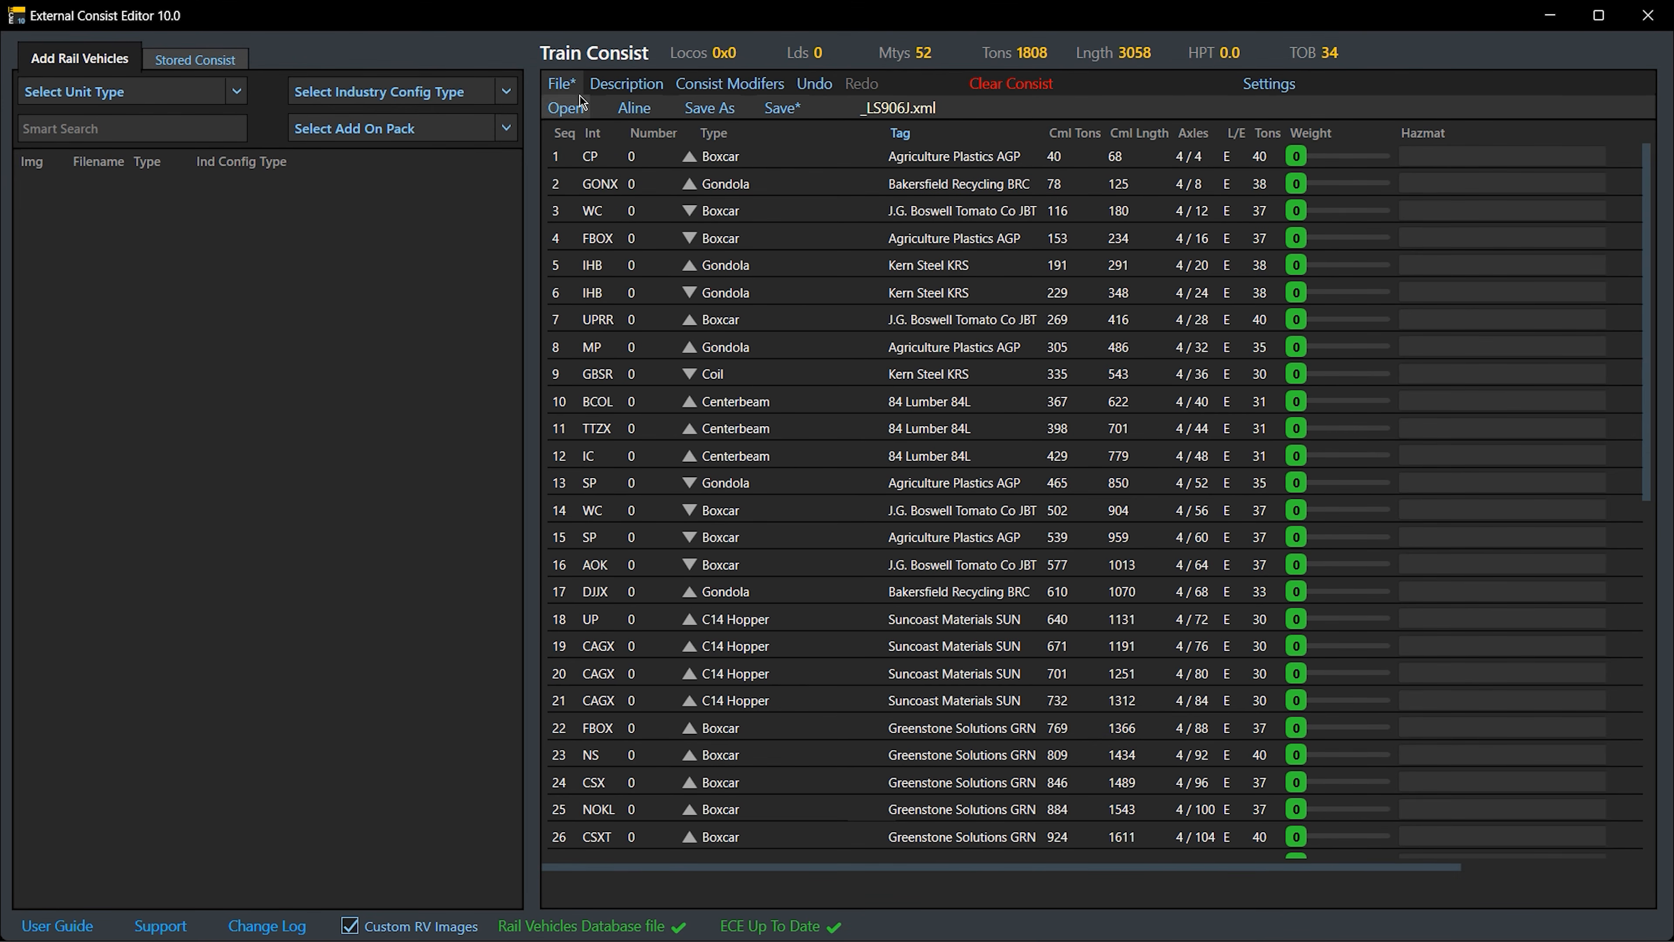
pyautogui.click(643, 119)
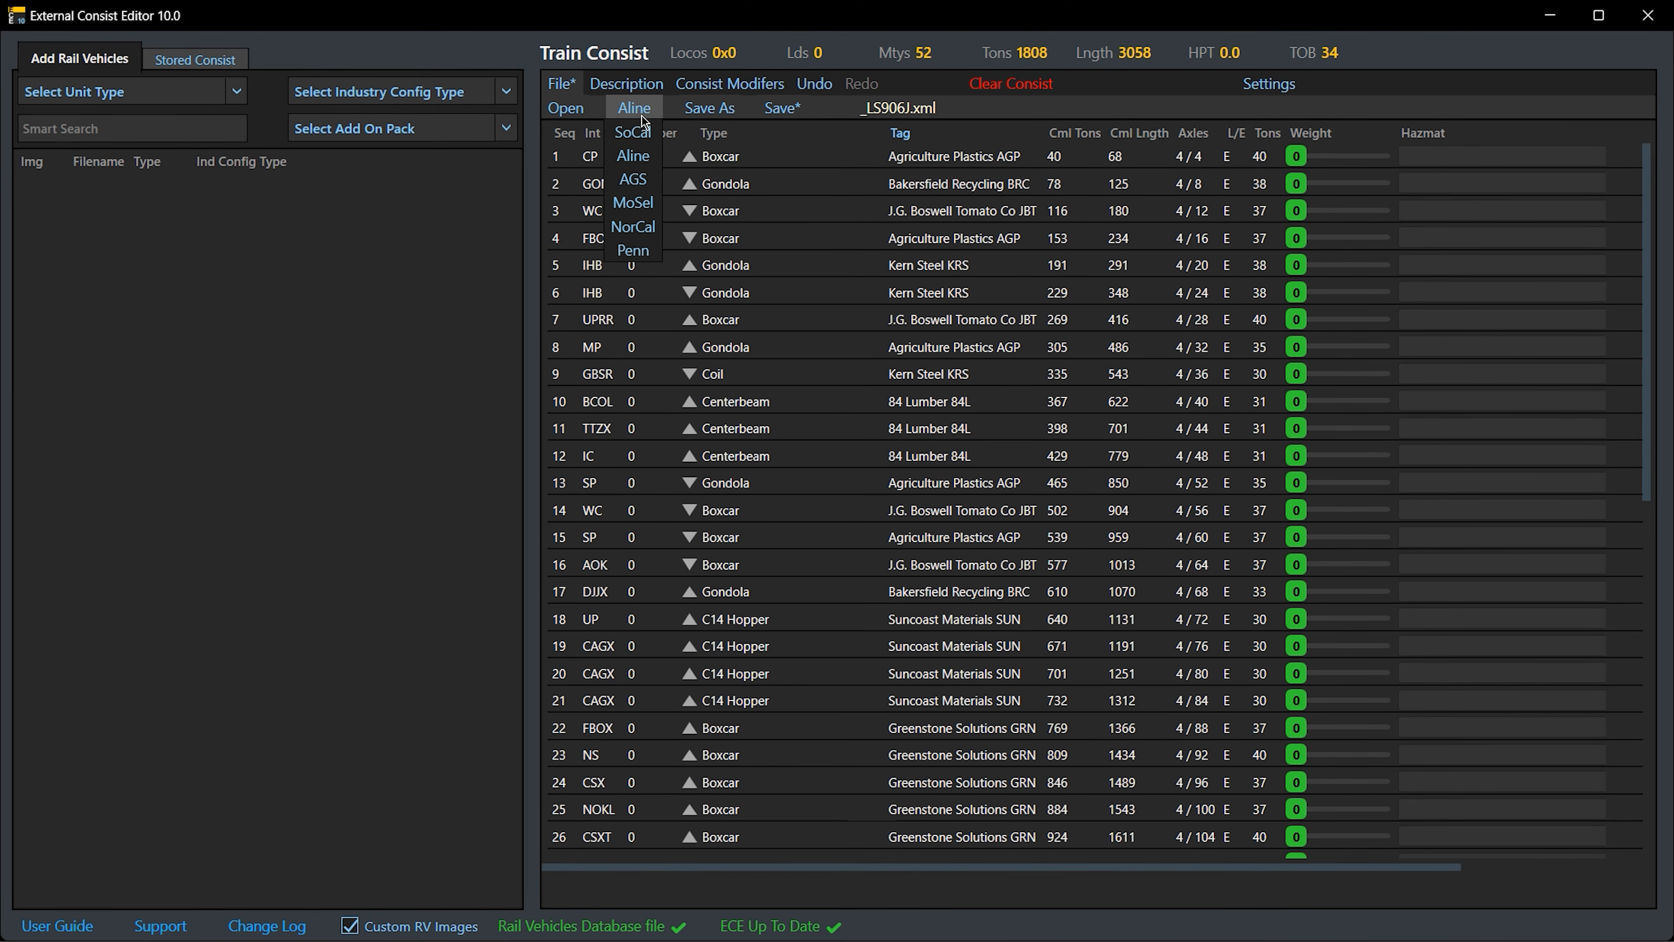
pyautogui.click(645, 133)
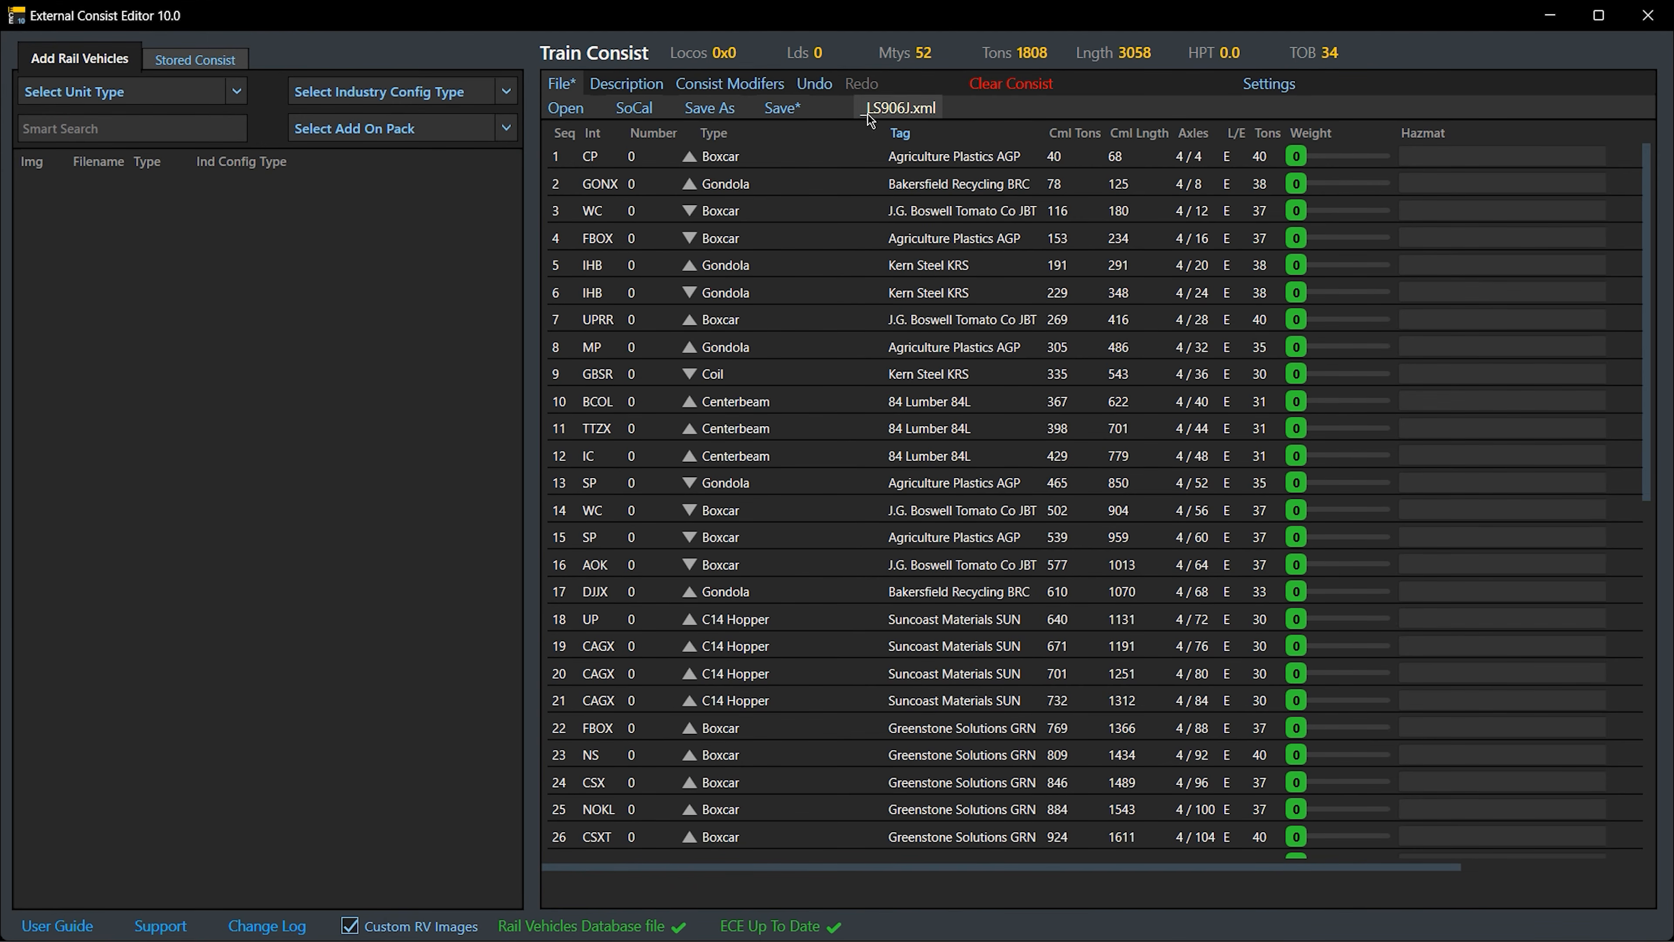
# Delete the demo text from the train consist's description
pyautogui.click(653, 83)
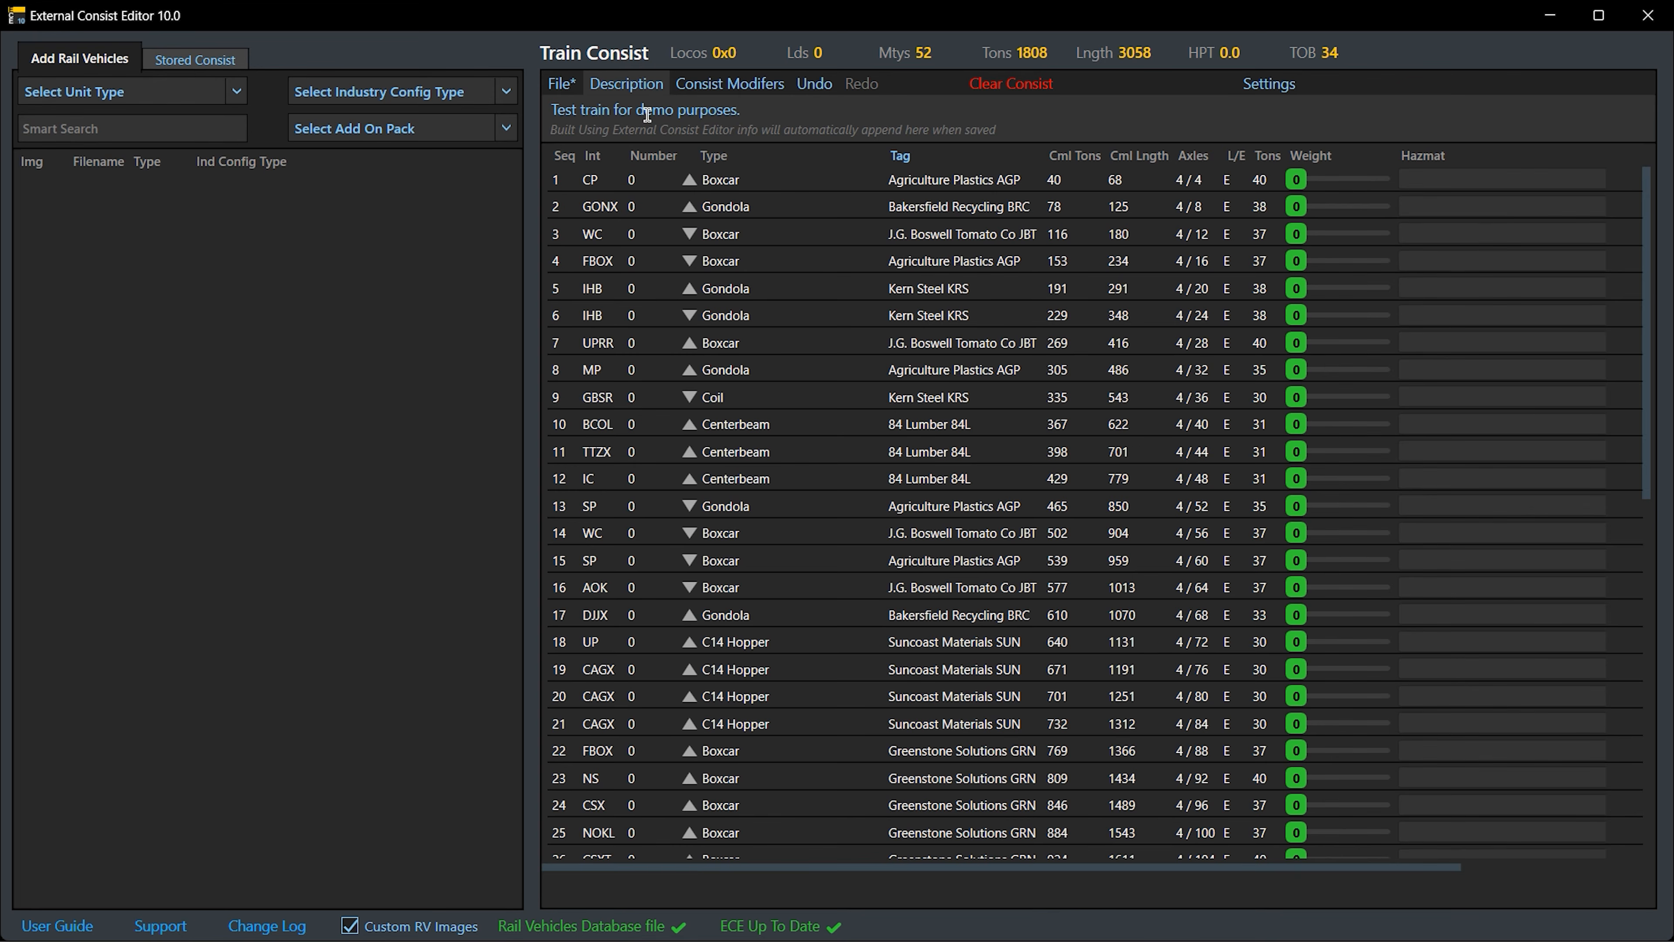
pyautogui.moveTo(742, 109); pyautogui.dragTo(553, 108)
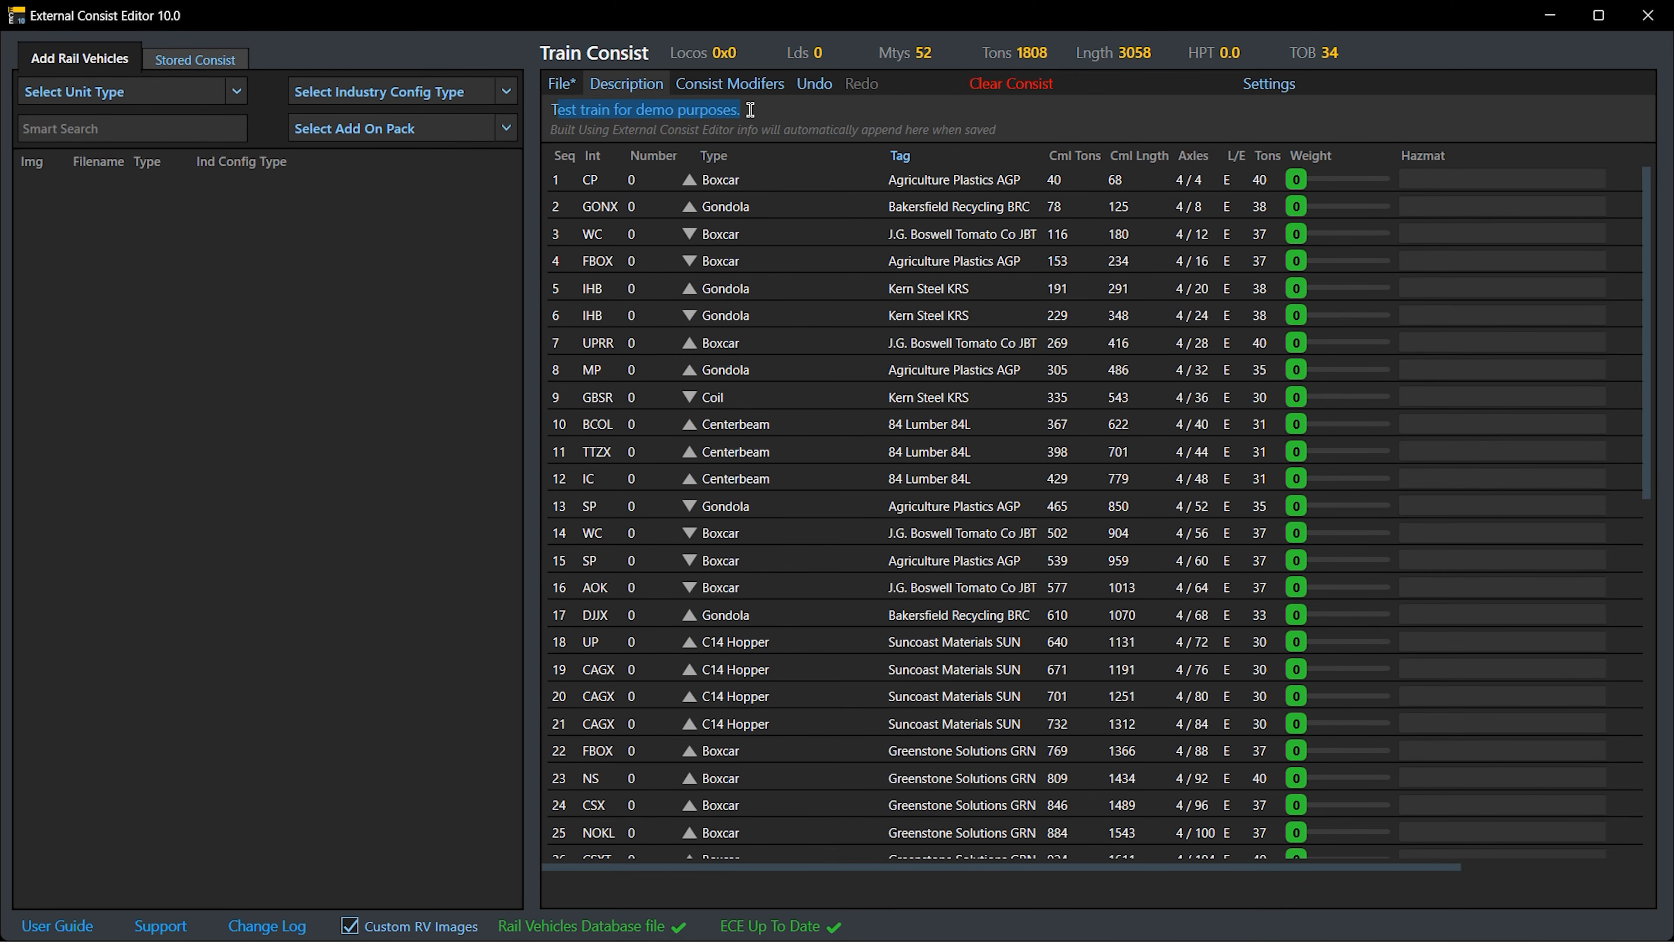
pyautogui.press('BackSpace')
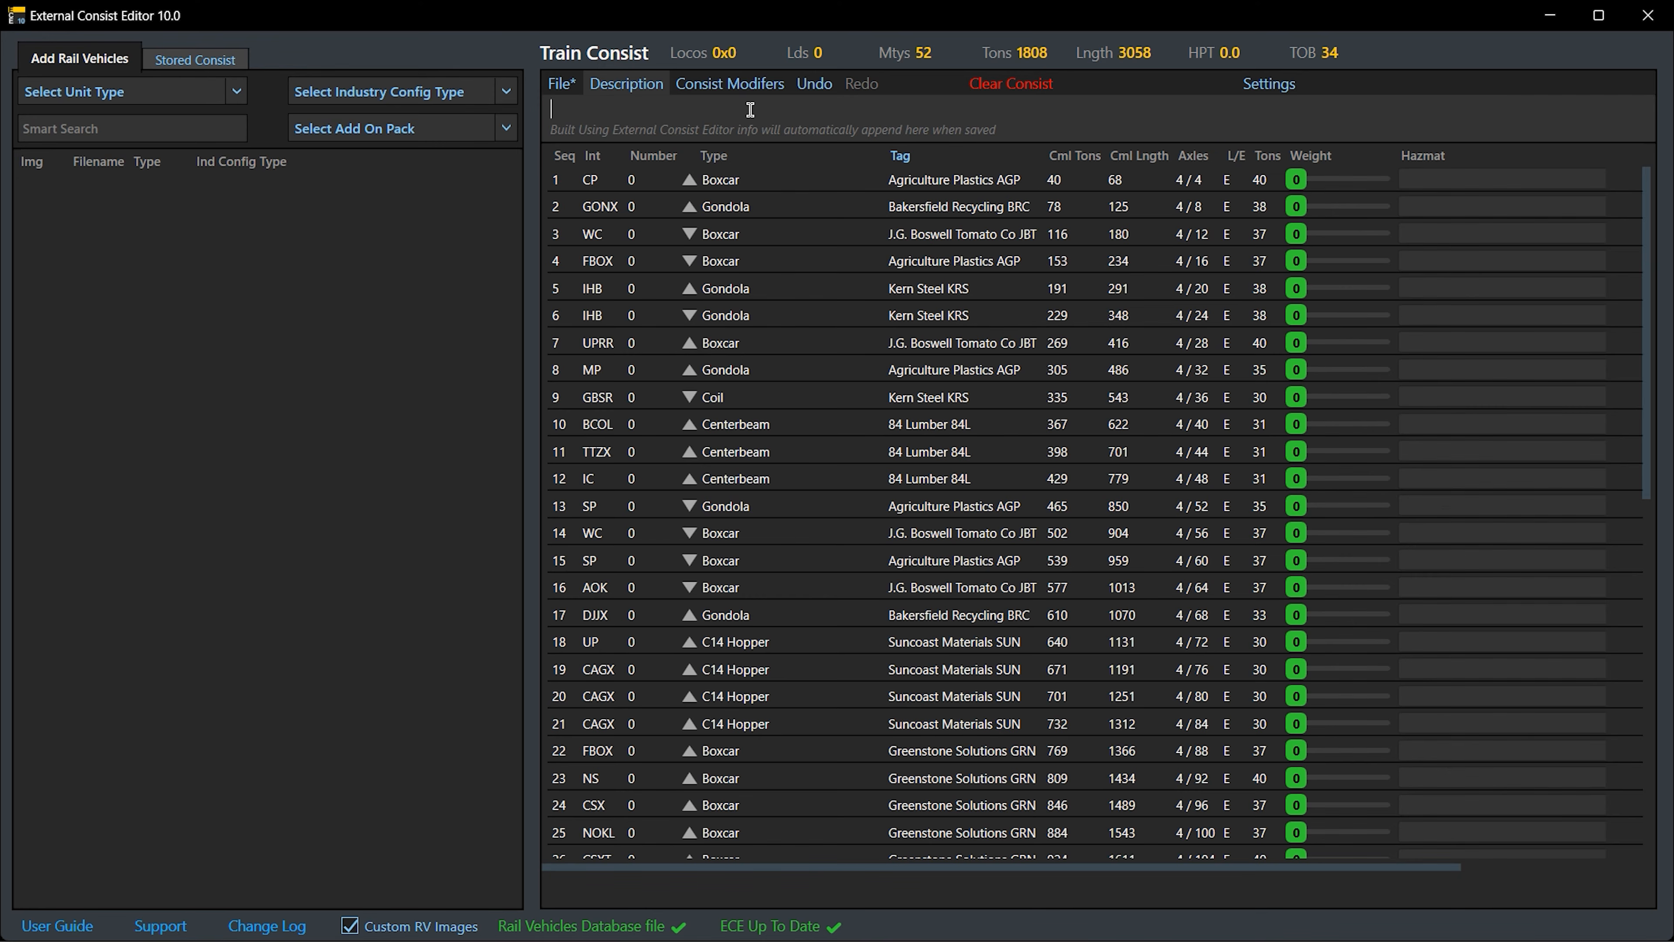
# Save the consist as a new train file named delete in the SouthernCA Trains folder
pyautogui.click(560, 86)
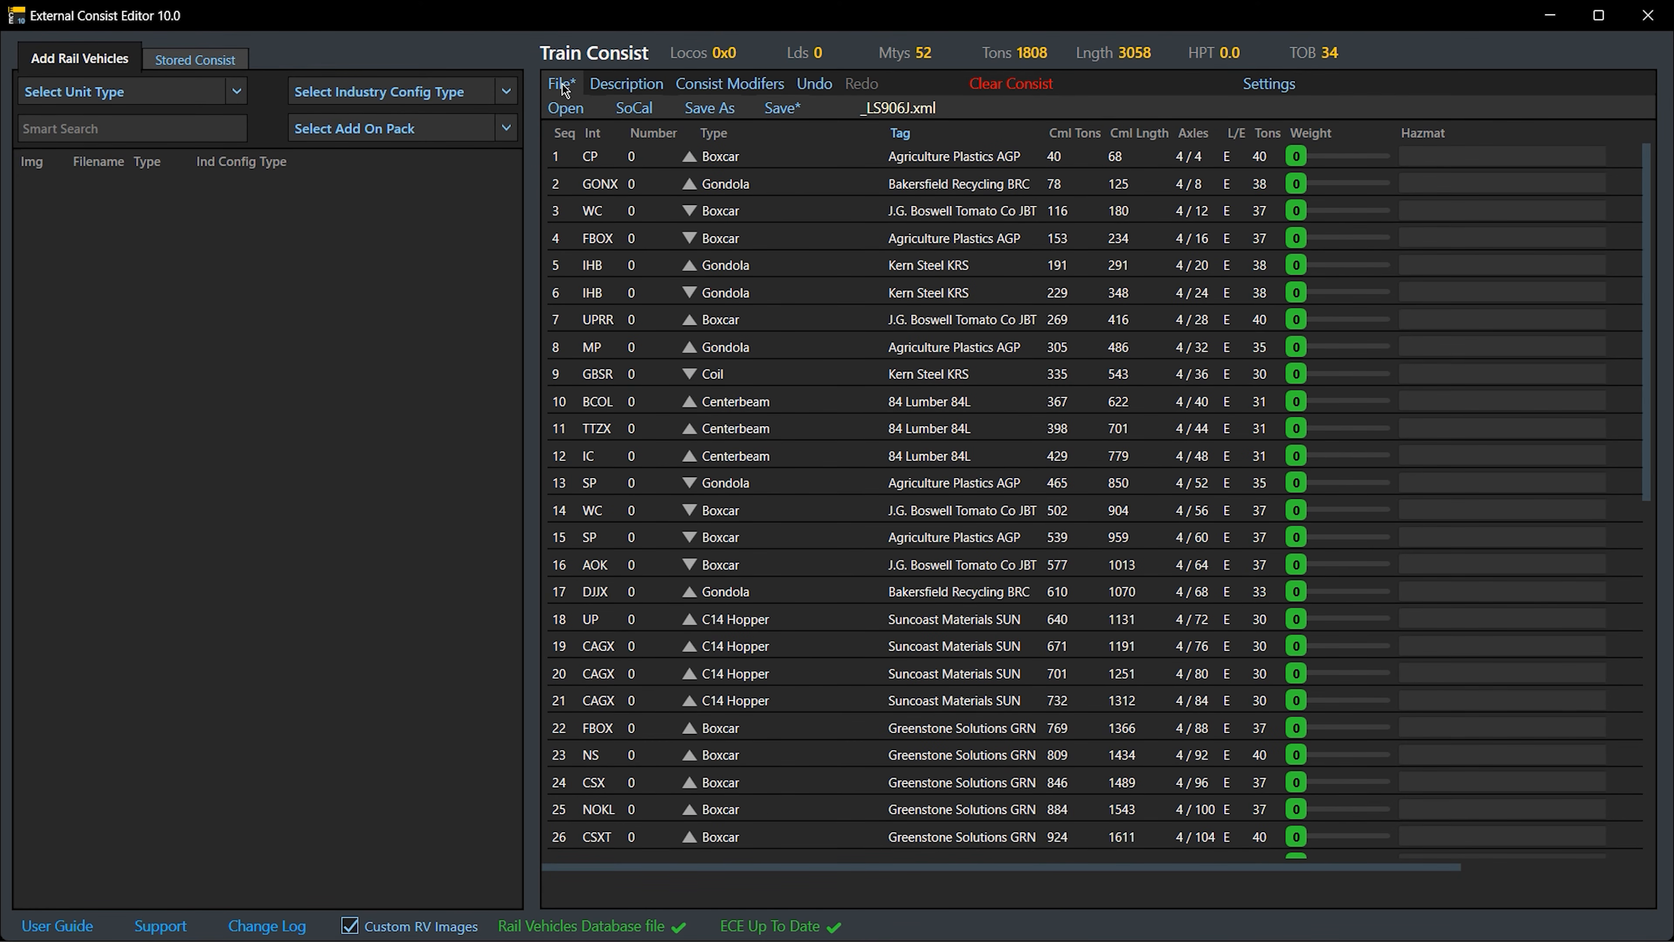
pyautogui.click(733, 109)
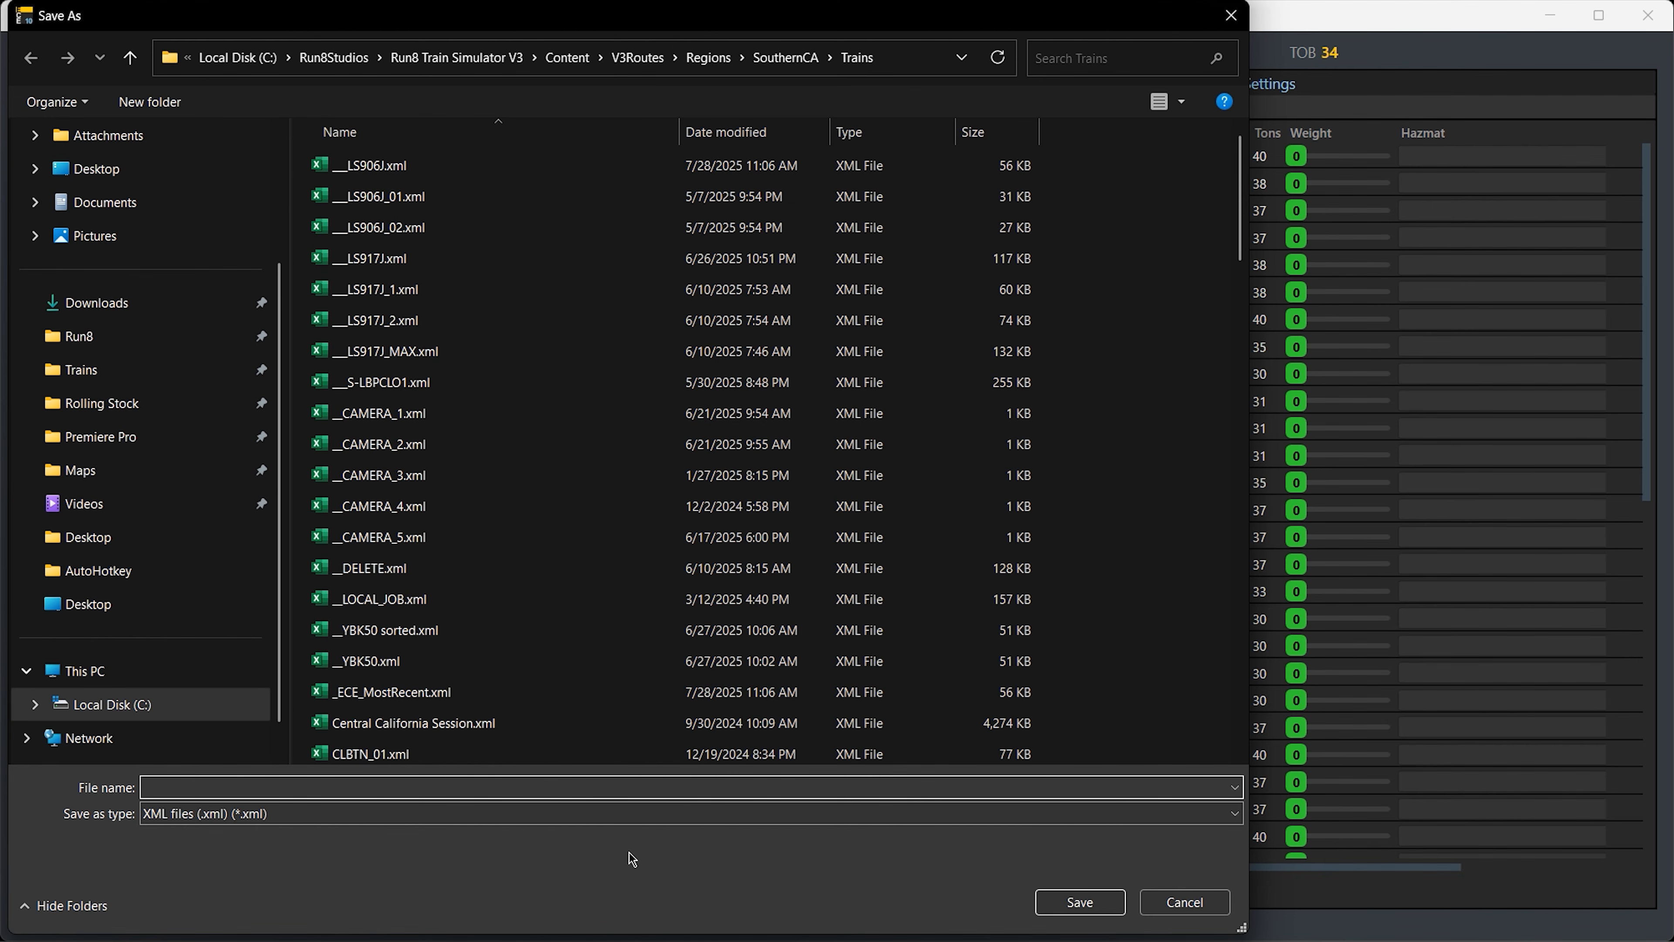
pyautogui.write('delete')
pyautogui.press('Return')
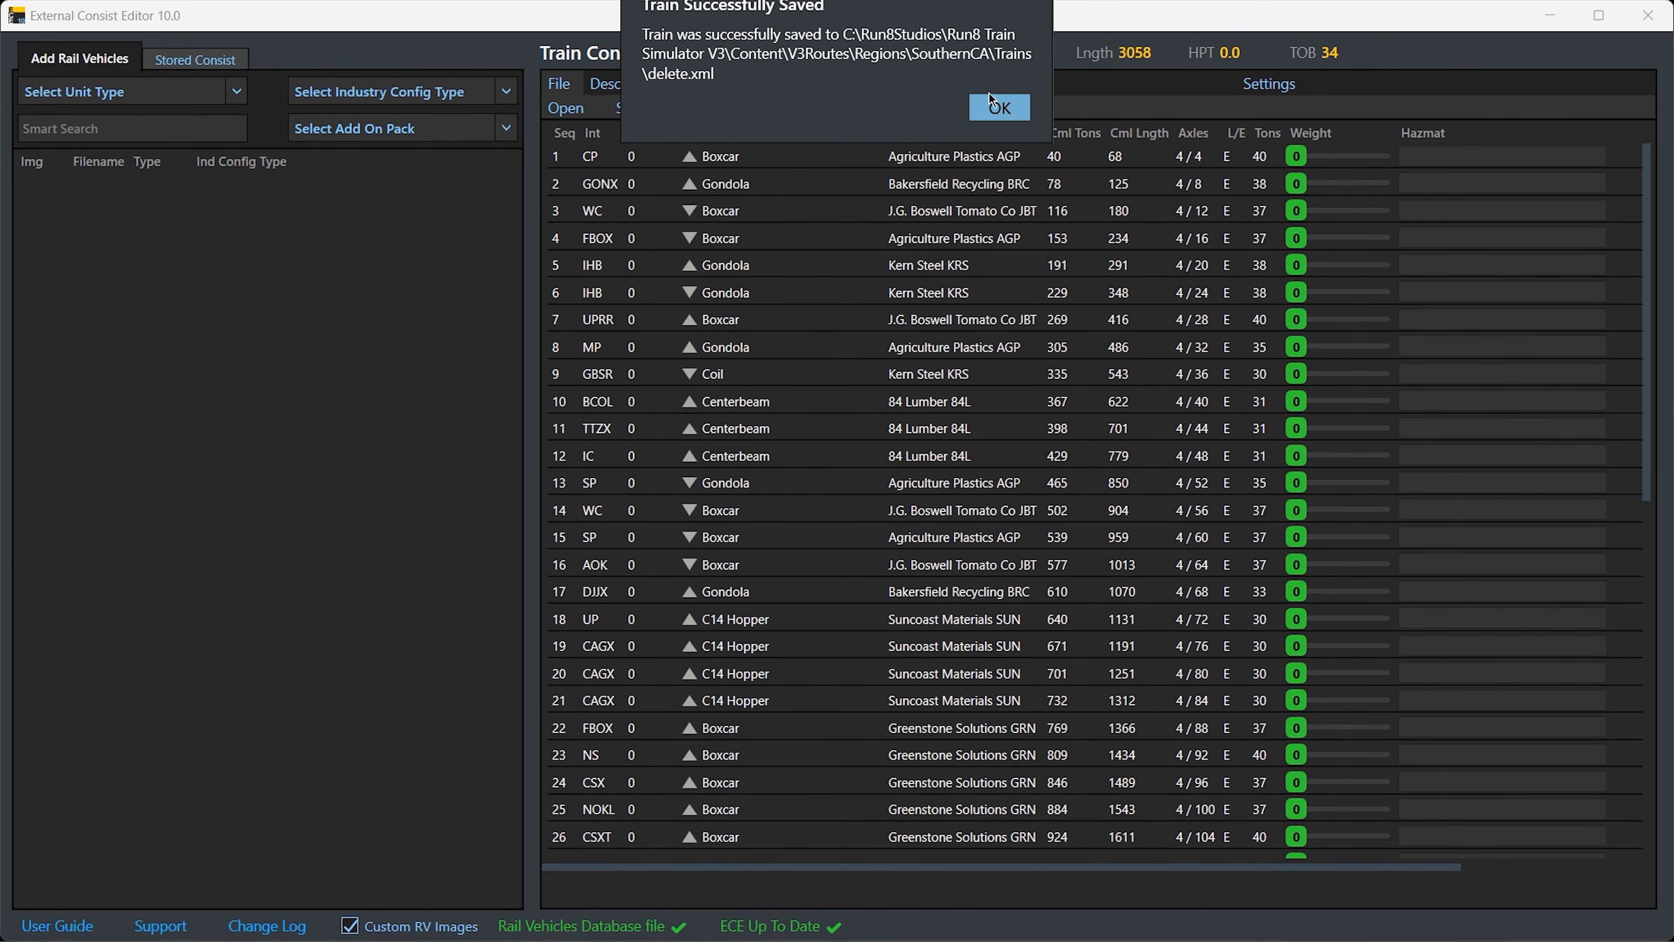
pyautogui.click(1013, 111)
# Open the train file _ECE_MostRecent.xml from the SouthernCA Trains folder
pyautogui.click(566, 108)
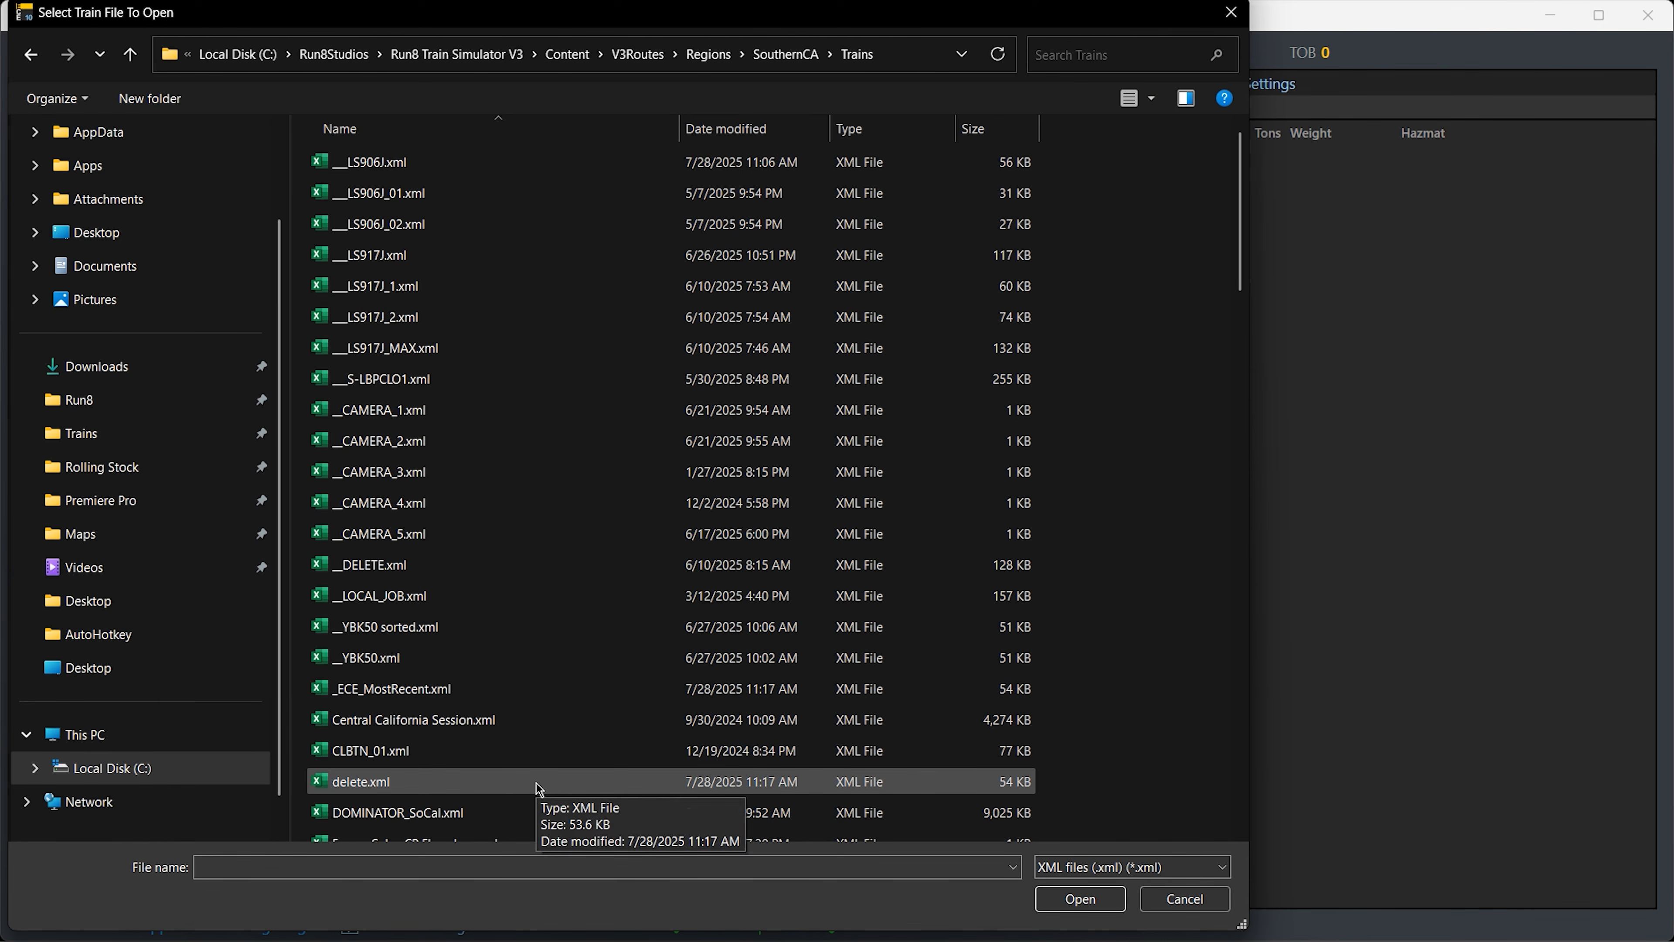
pyautogui.doubleClick(562, 687)
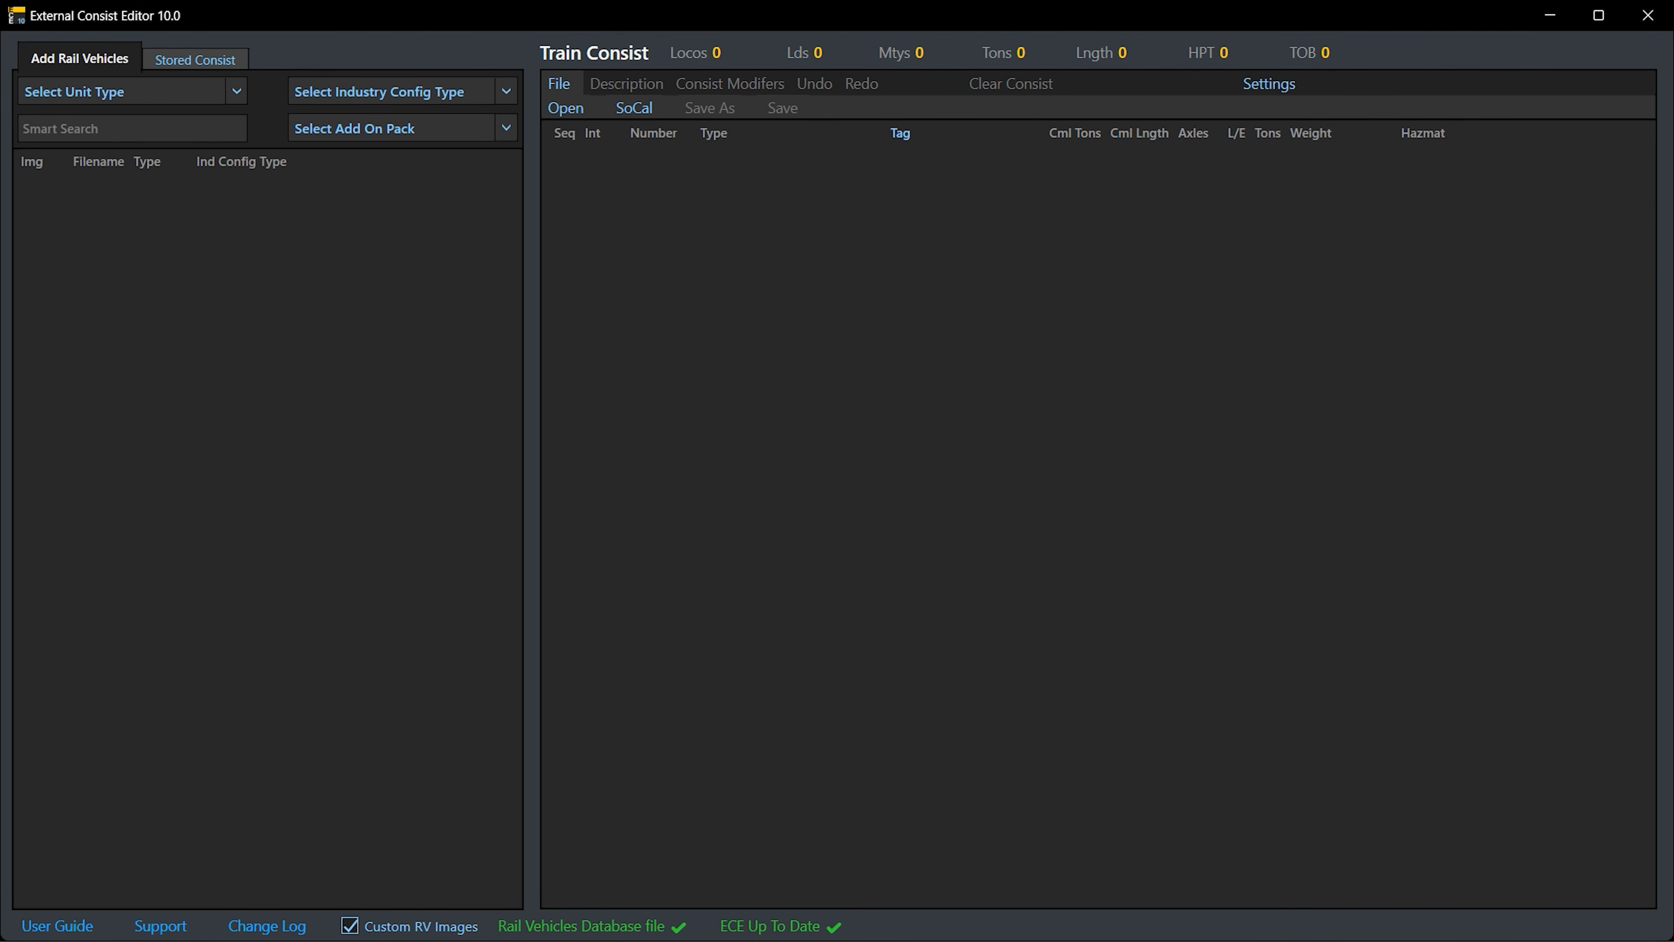
# Load ___LS906J.xml into the empty train consist straight from the Trains folder in File Explorer, and look through its cars
pyautogui.press('super+e')
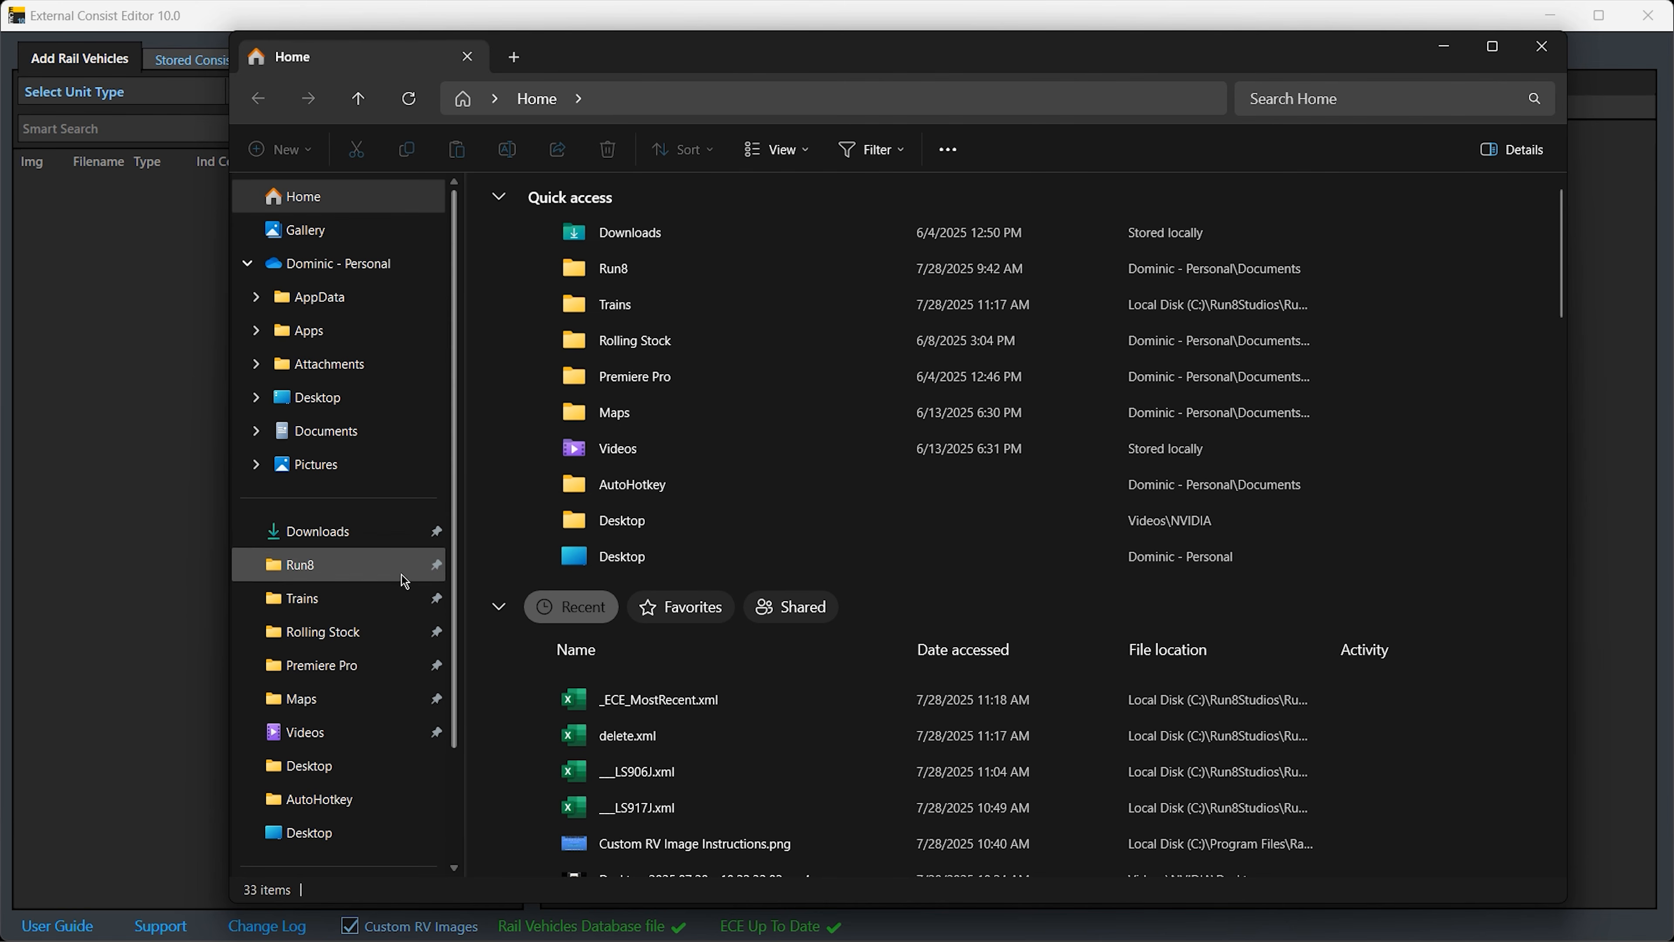
pyautogui.click(382, 599)
pyautogui.moveTo(681, 57); pyautogui.dragTo(1673, 98)
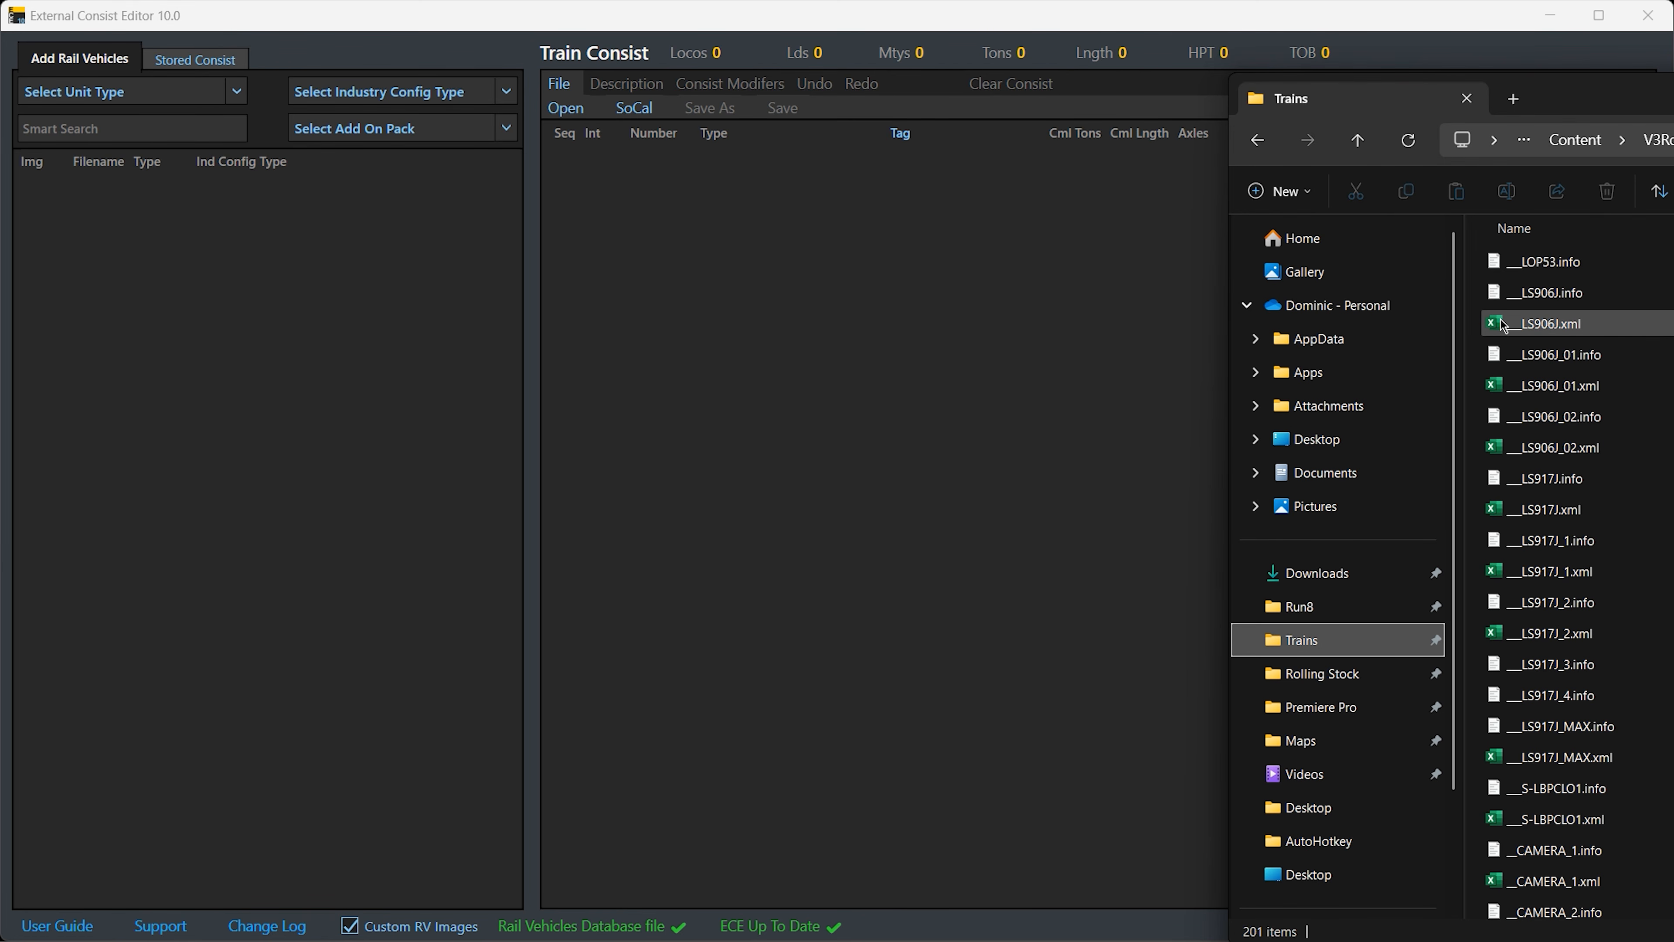
pyautogui.moveTo(1501, 324); pyautogui.dragTo(712, 321)
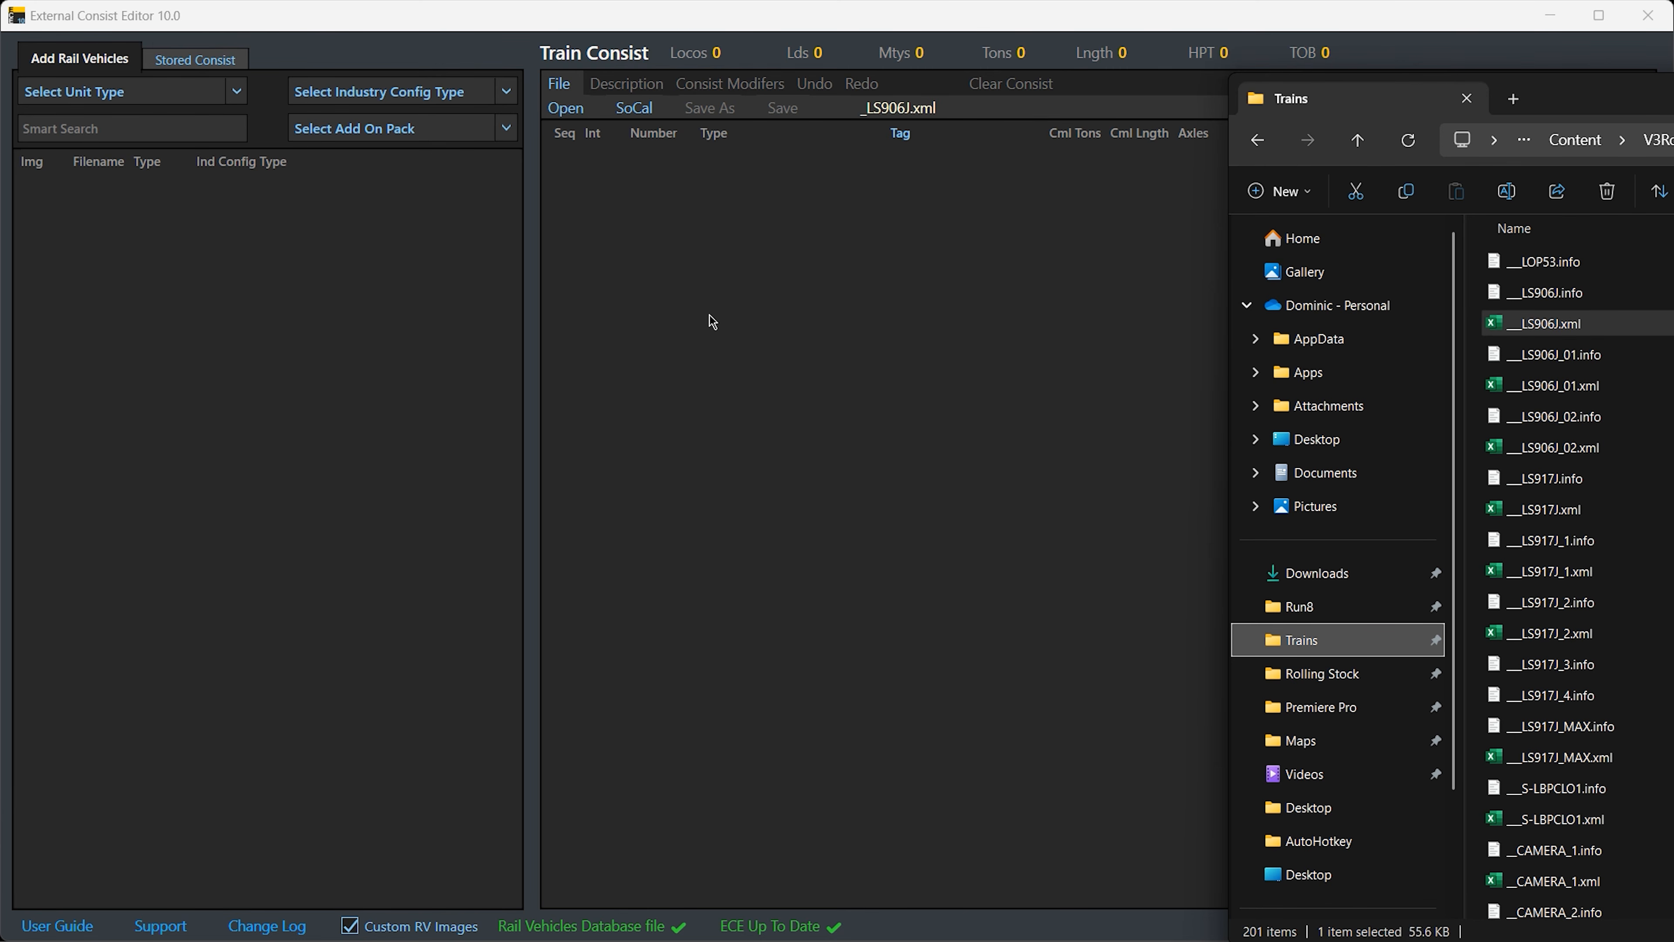
pyautogui.moveTo(1673, 97); pyautogui.dragTo(1593, 106)
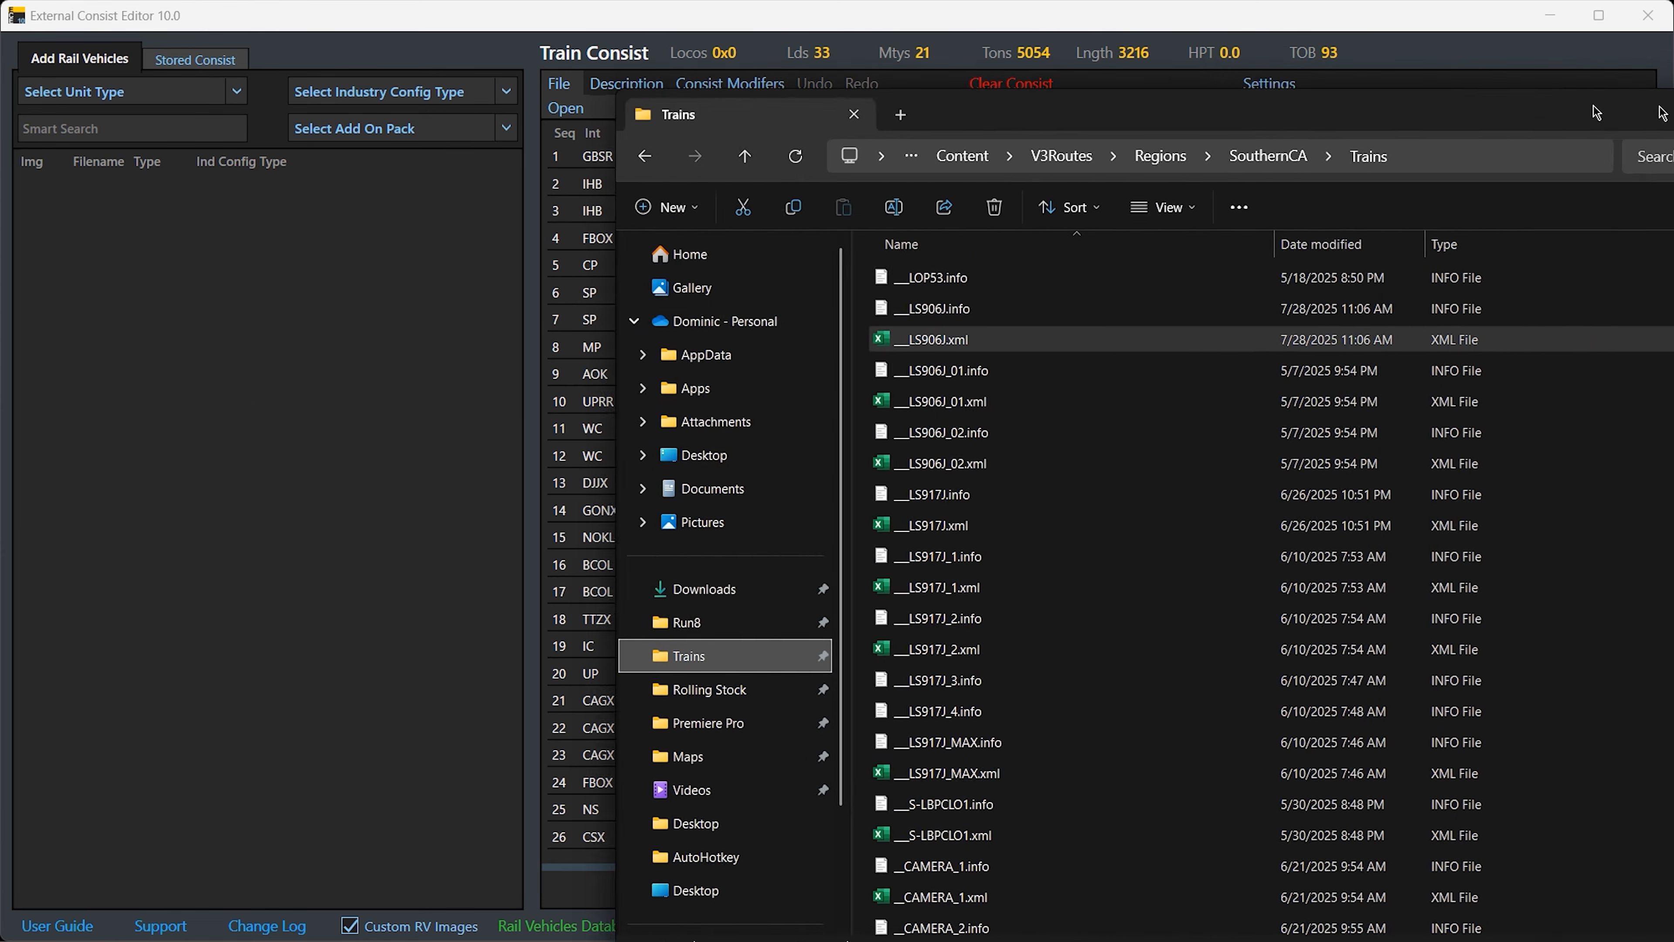
pyautogui.click(1561, 104)
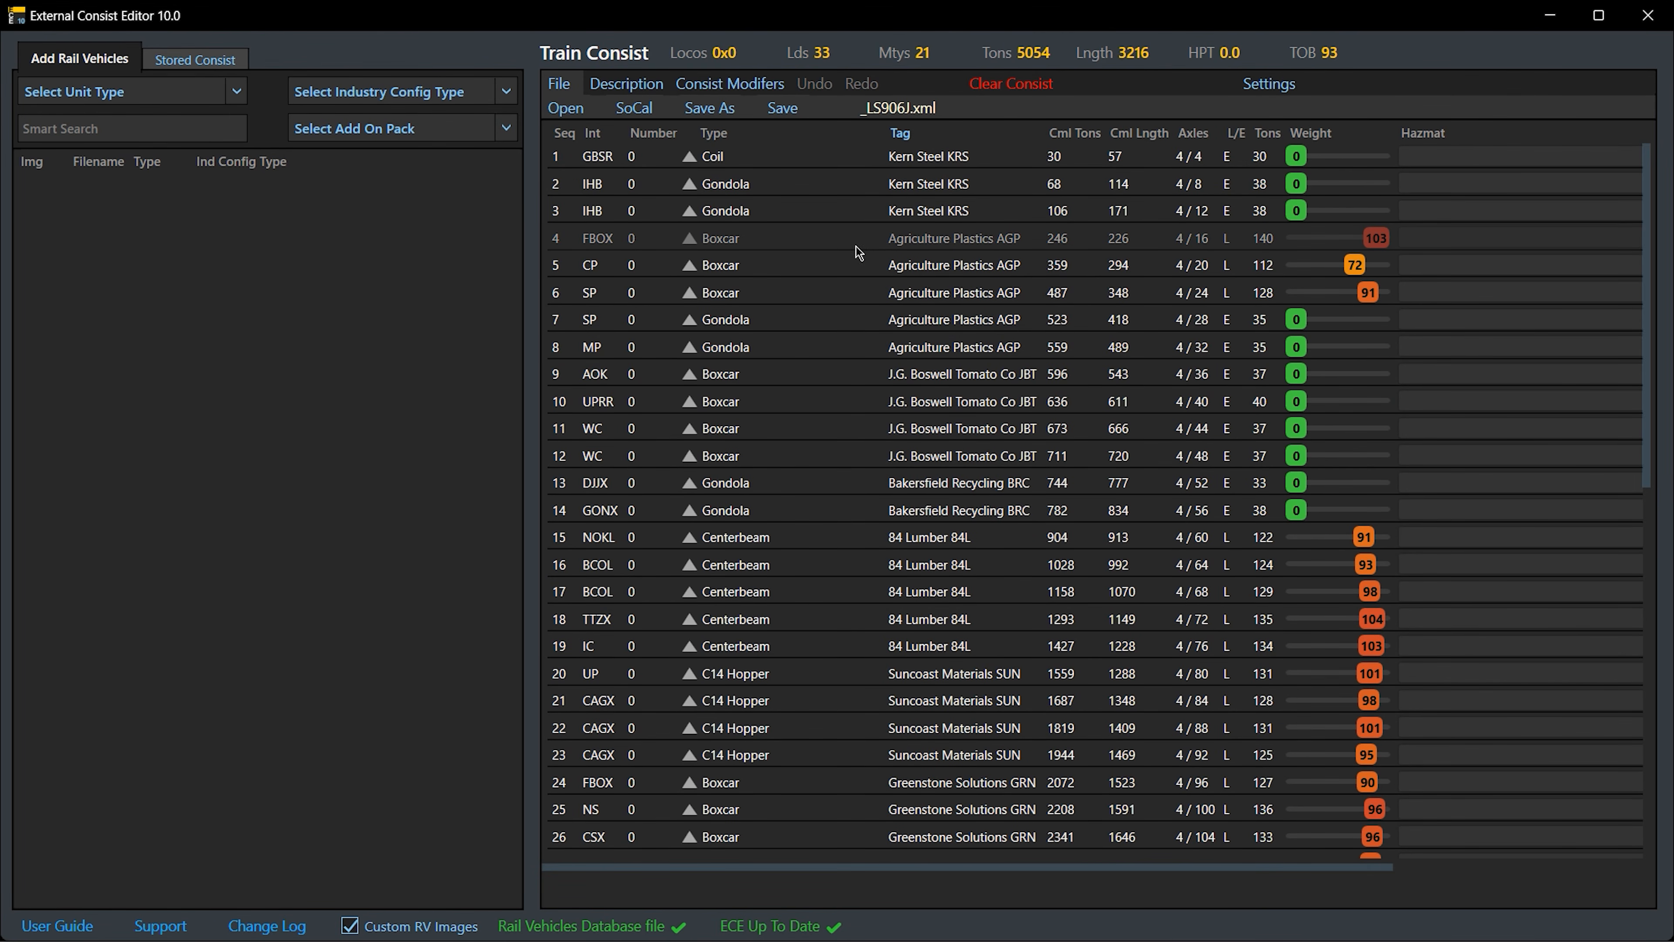
pyautogui.scroll(-8, 830, 525)
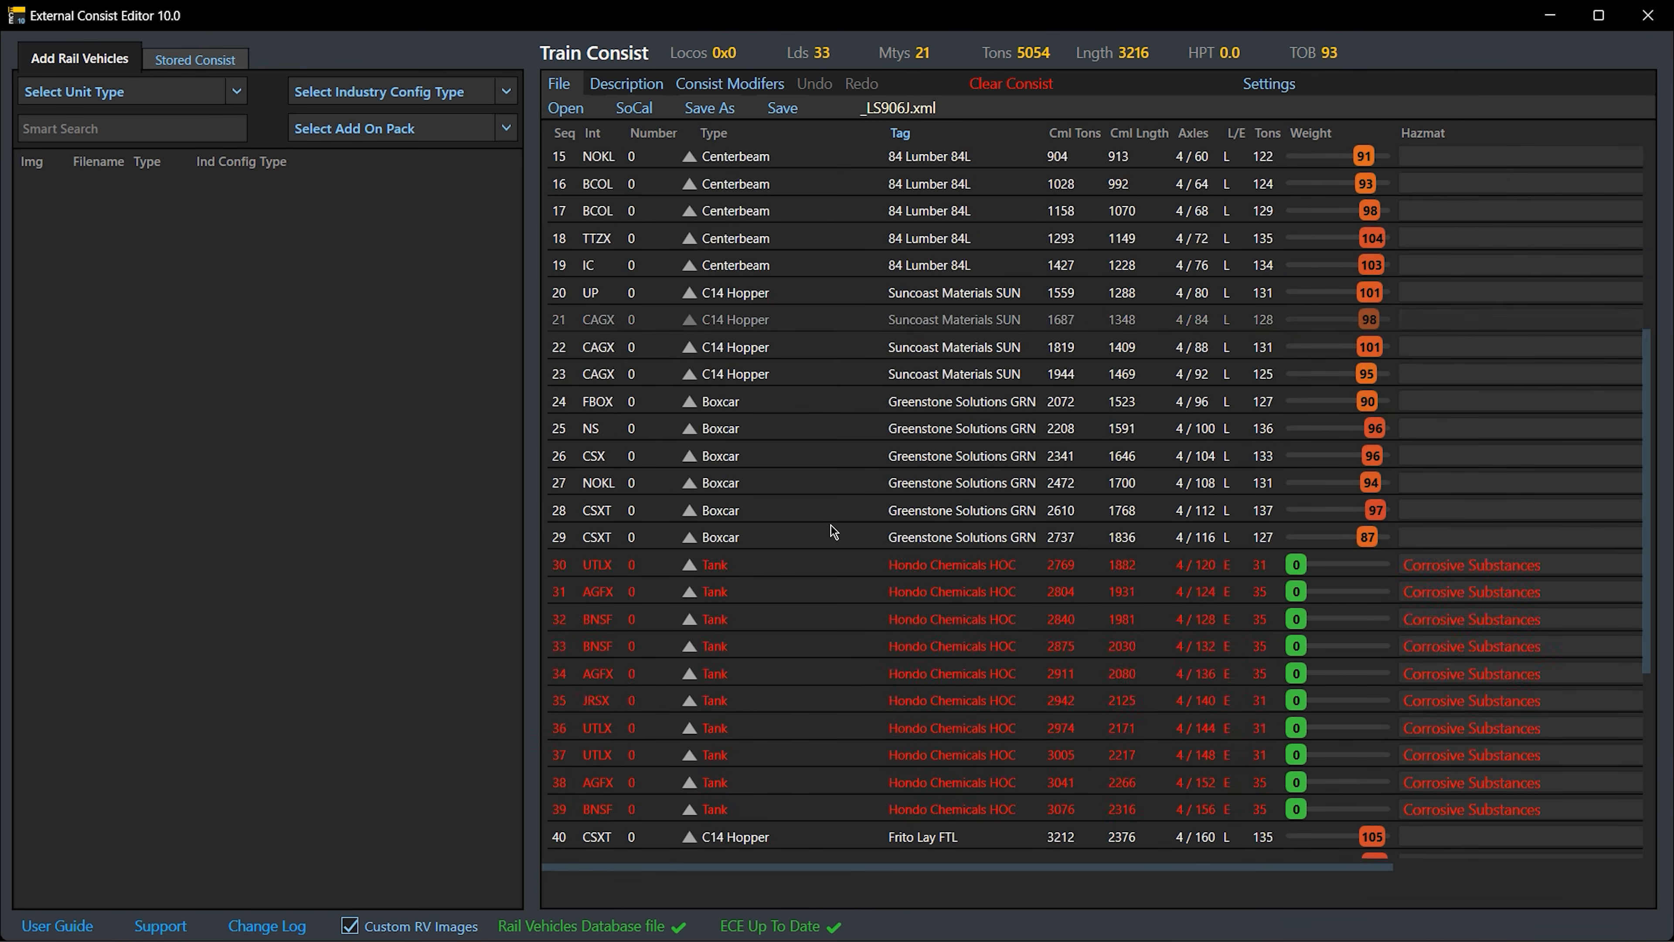
pyautogui.scroll(8, 832, 538)
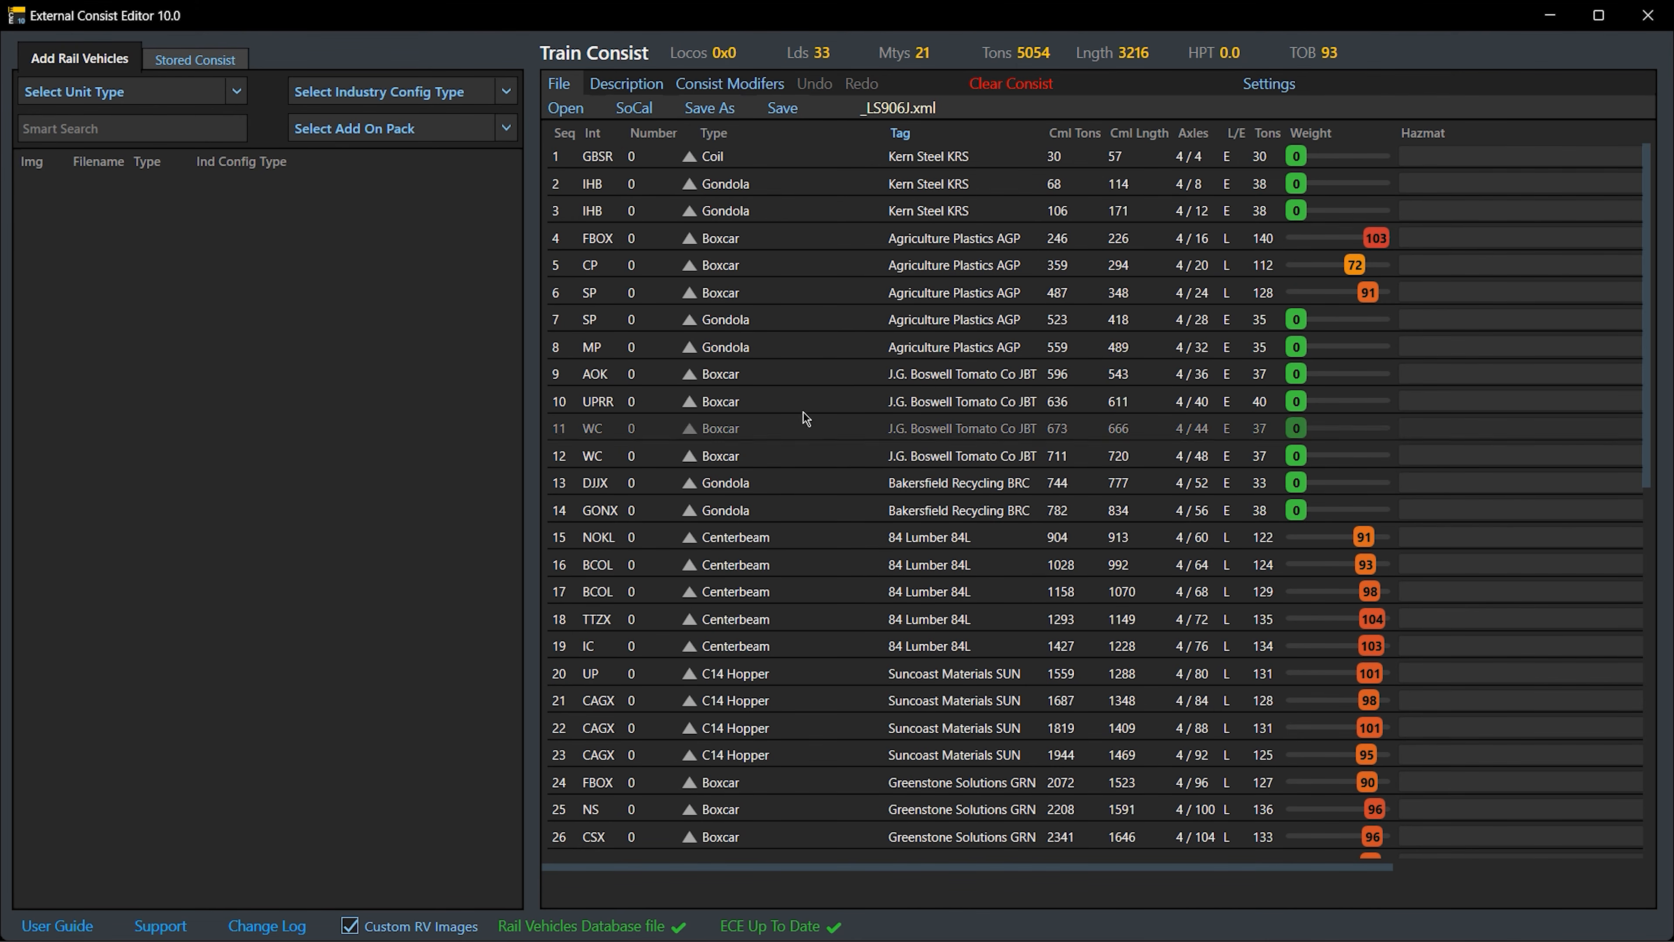
# Reopen ___LS906J.xml through the train file selection dialog
pyautogui.click(564, 108)
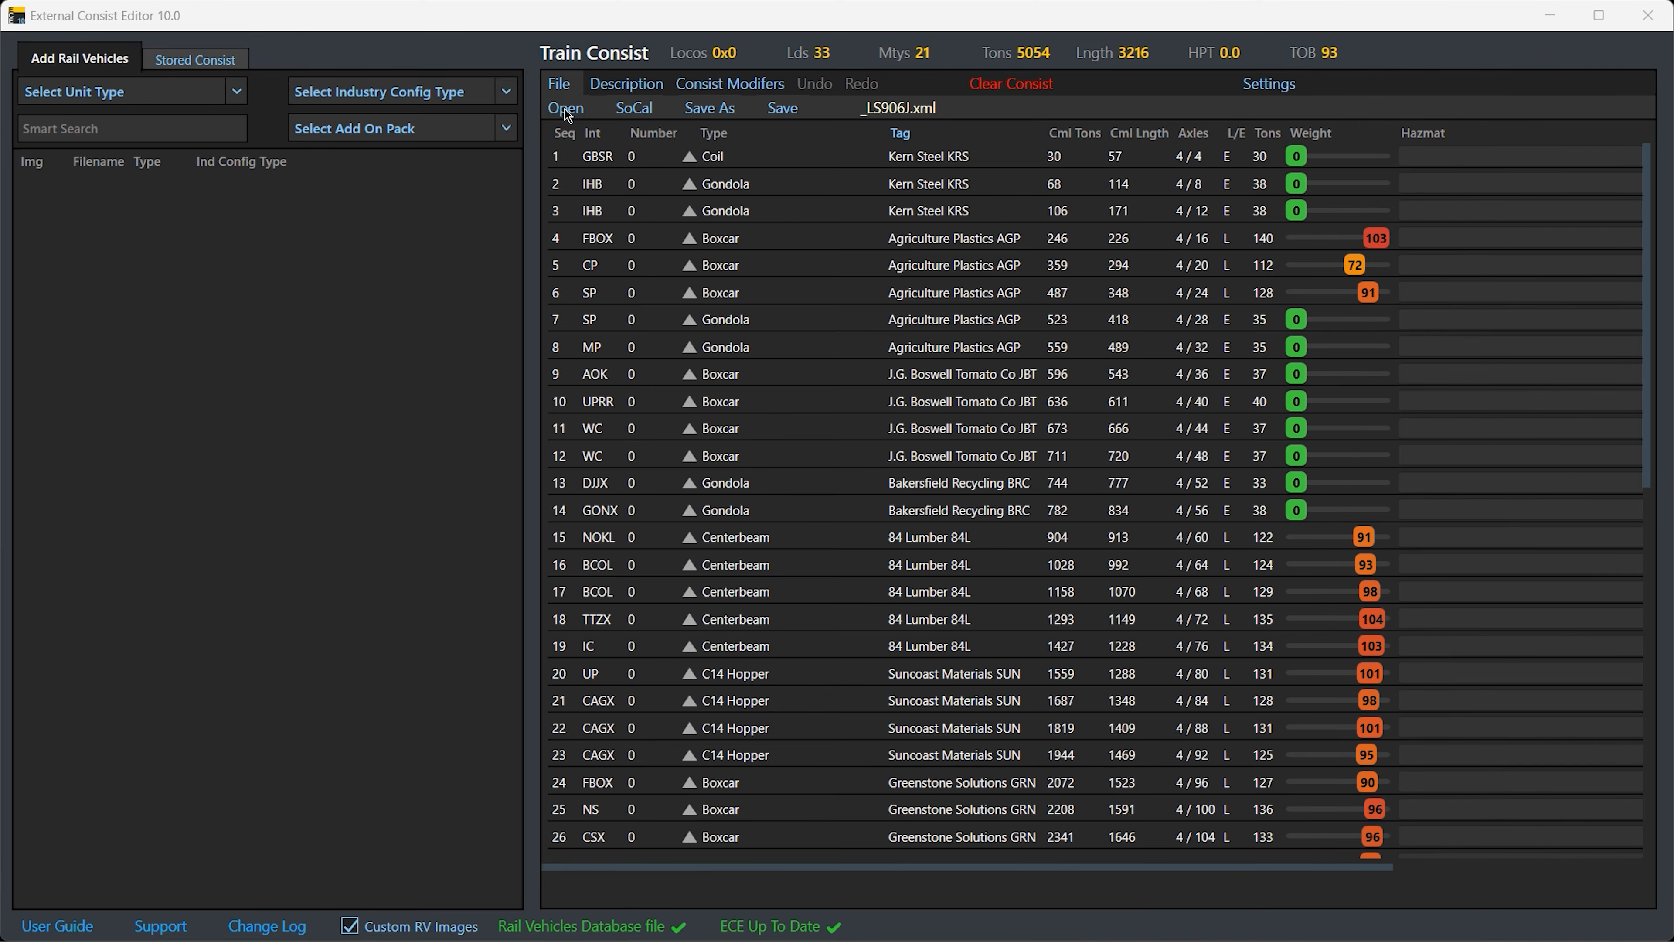
pyautogui.doubleClick(449, 172)
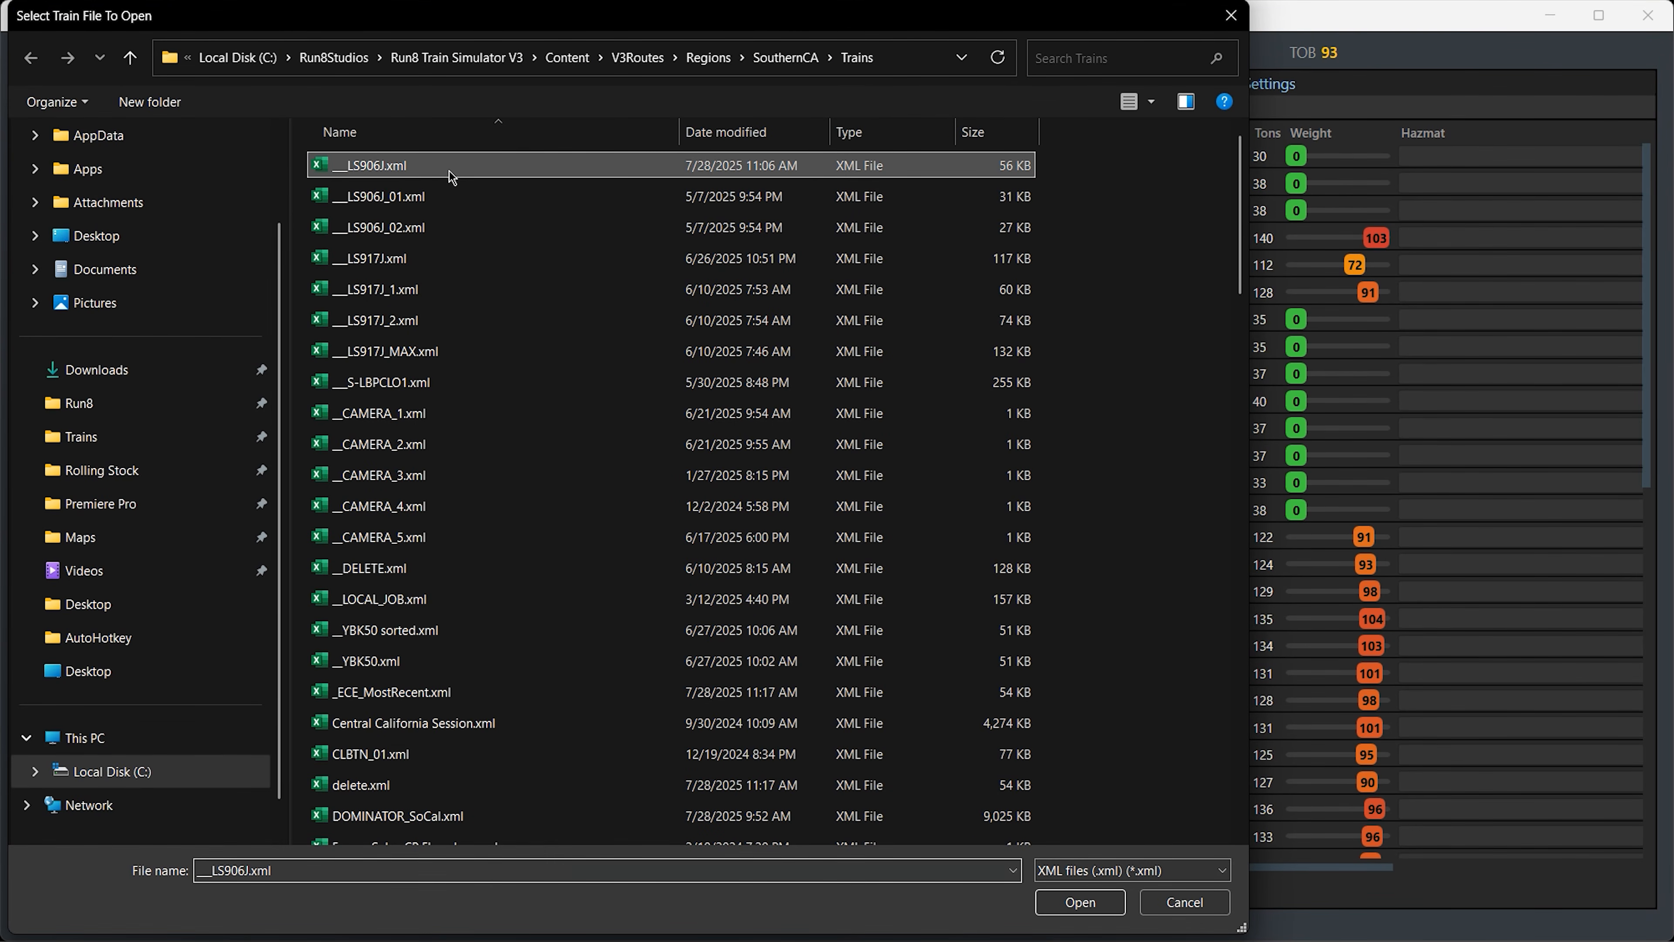
pyautogui.click(943, 120)
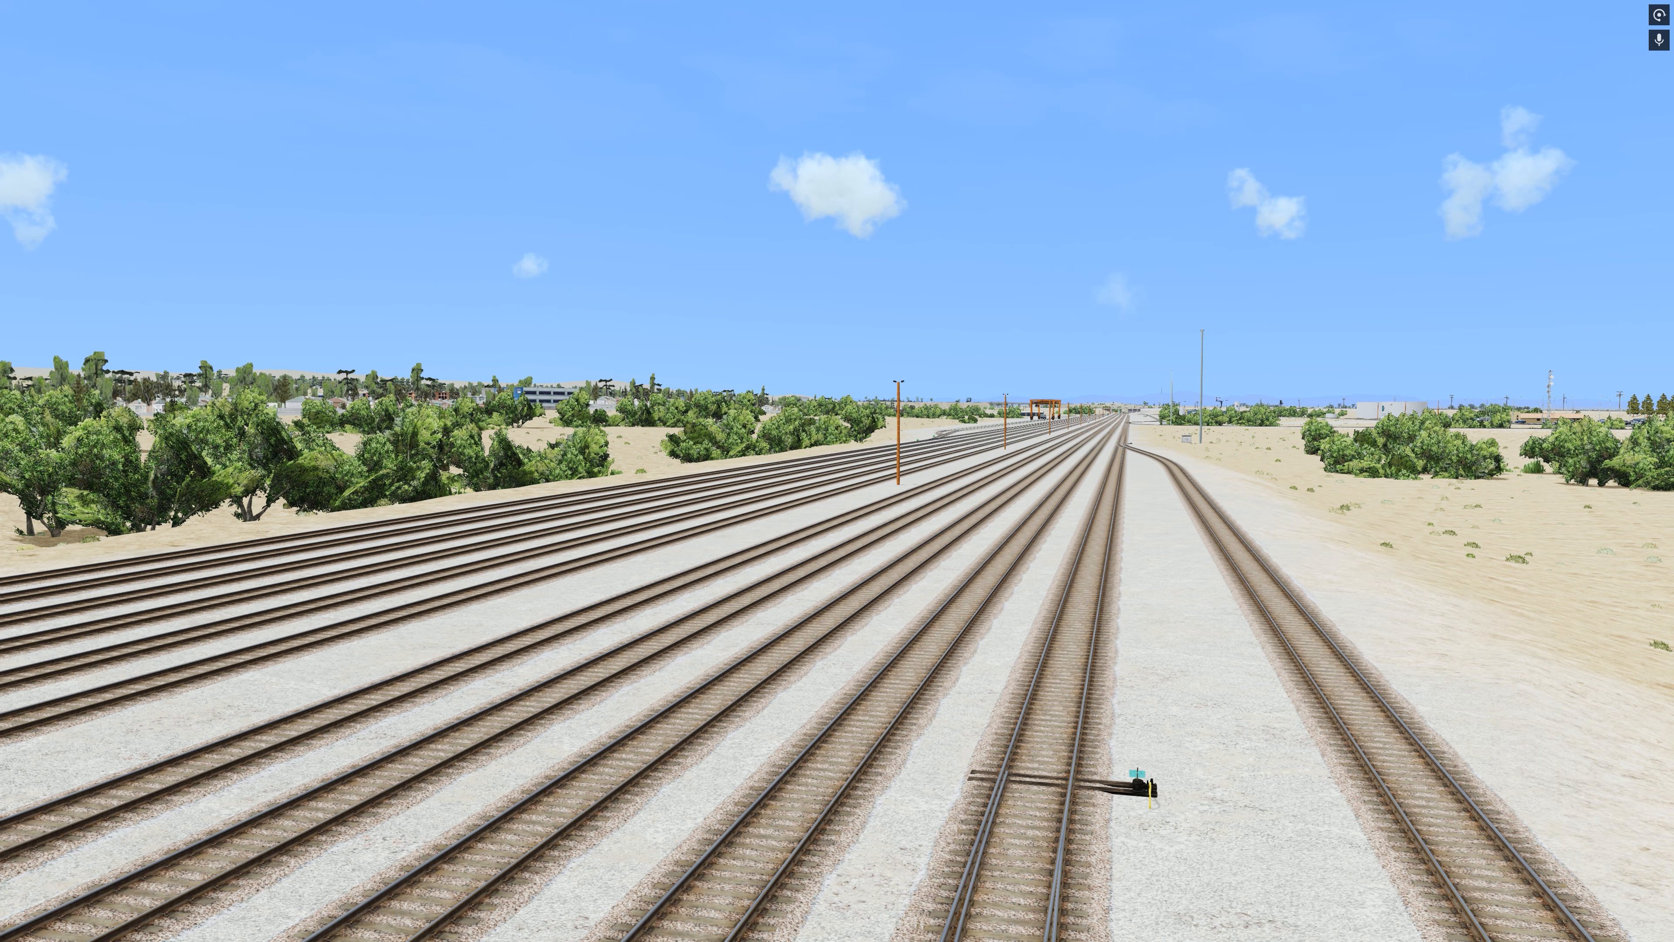
# Switch to Run8 Train Simulator and show the saved details of the _ECE_MostRecent train in the load and save window
pyautogui.press('F3')
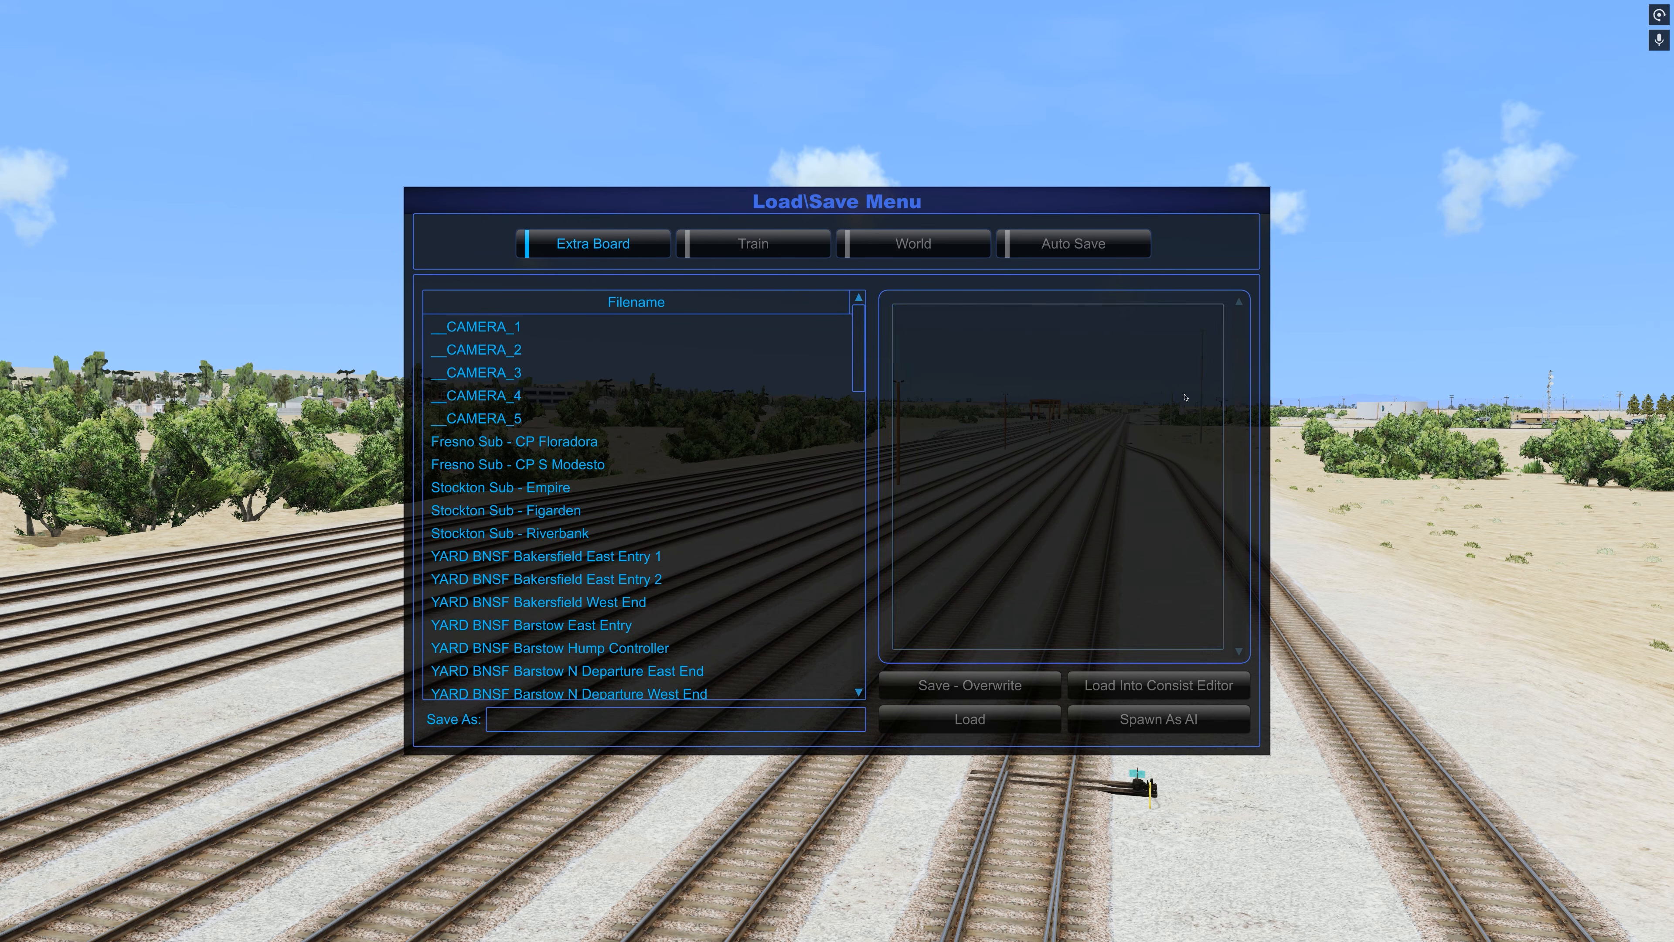
pyautogui.click(748, 245)
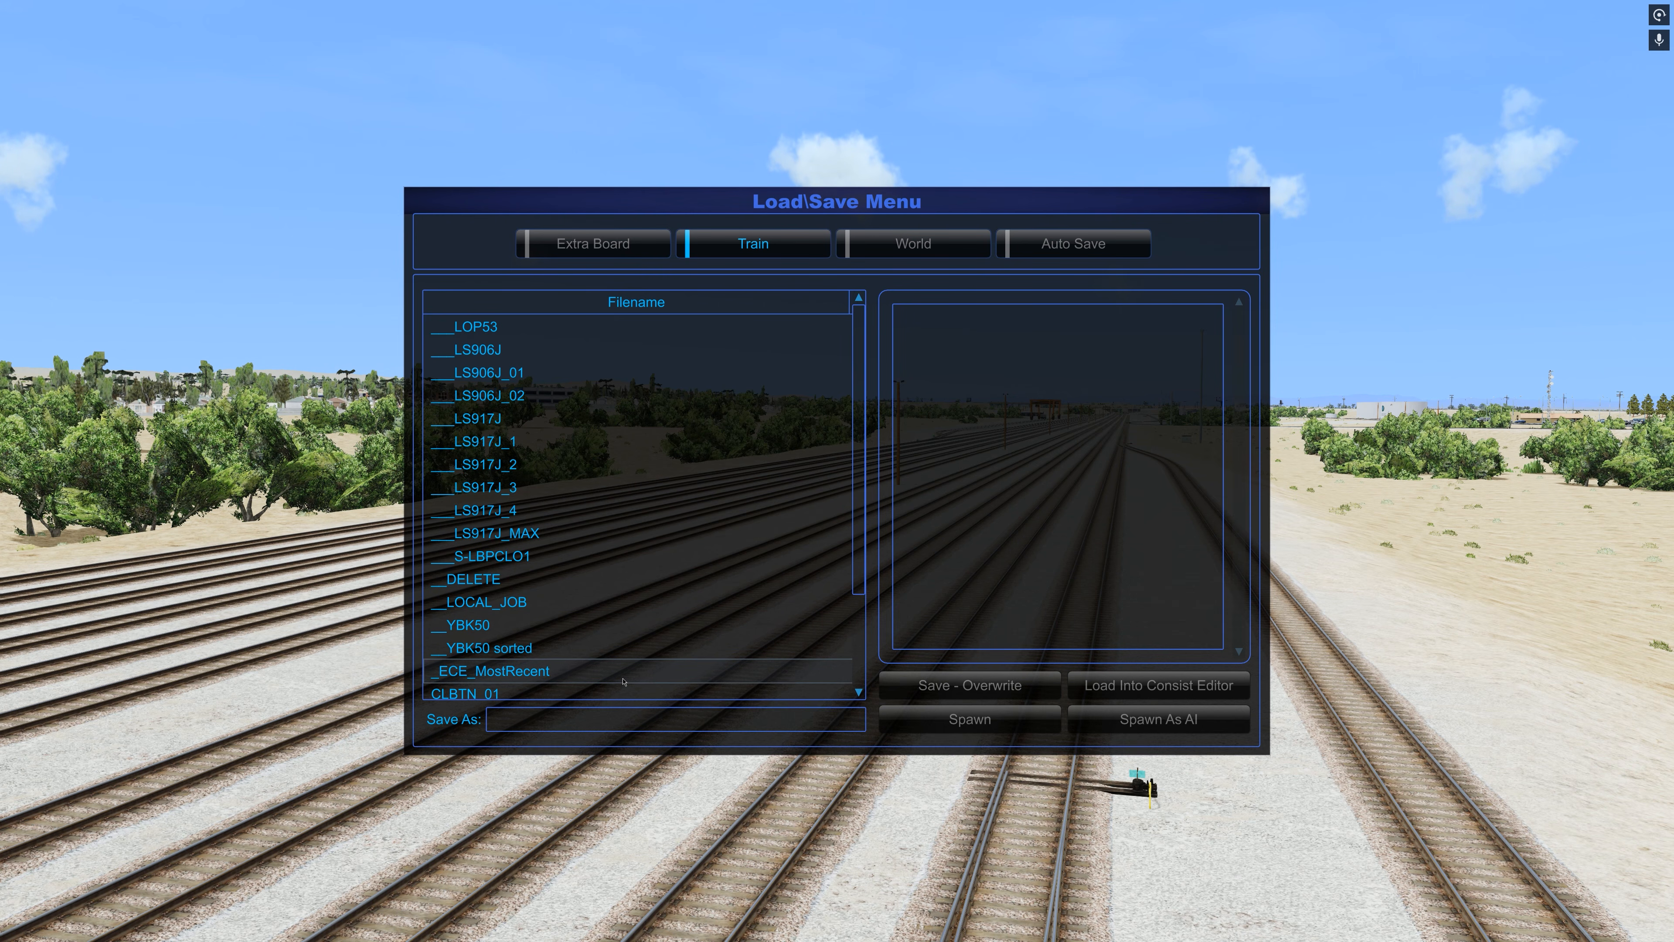
pyautogui.click(572, 683)
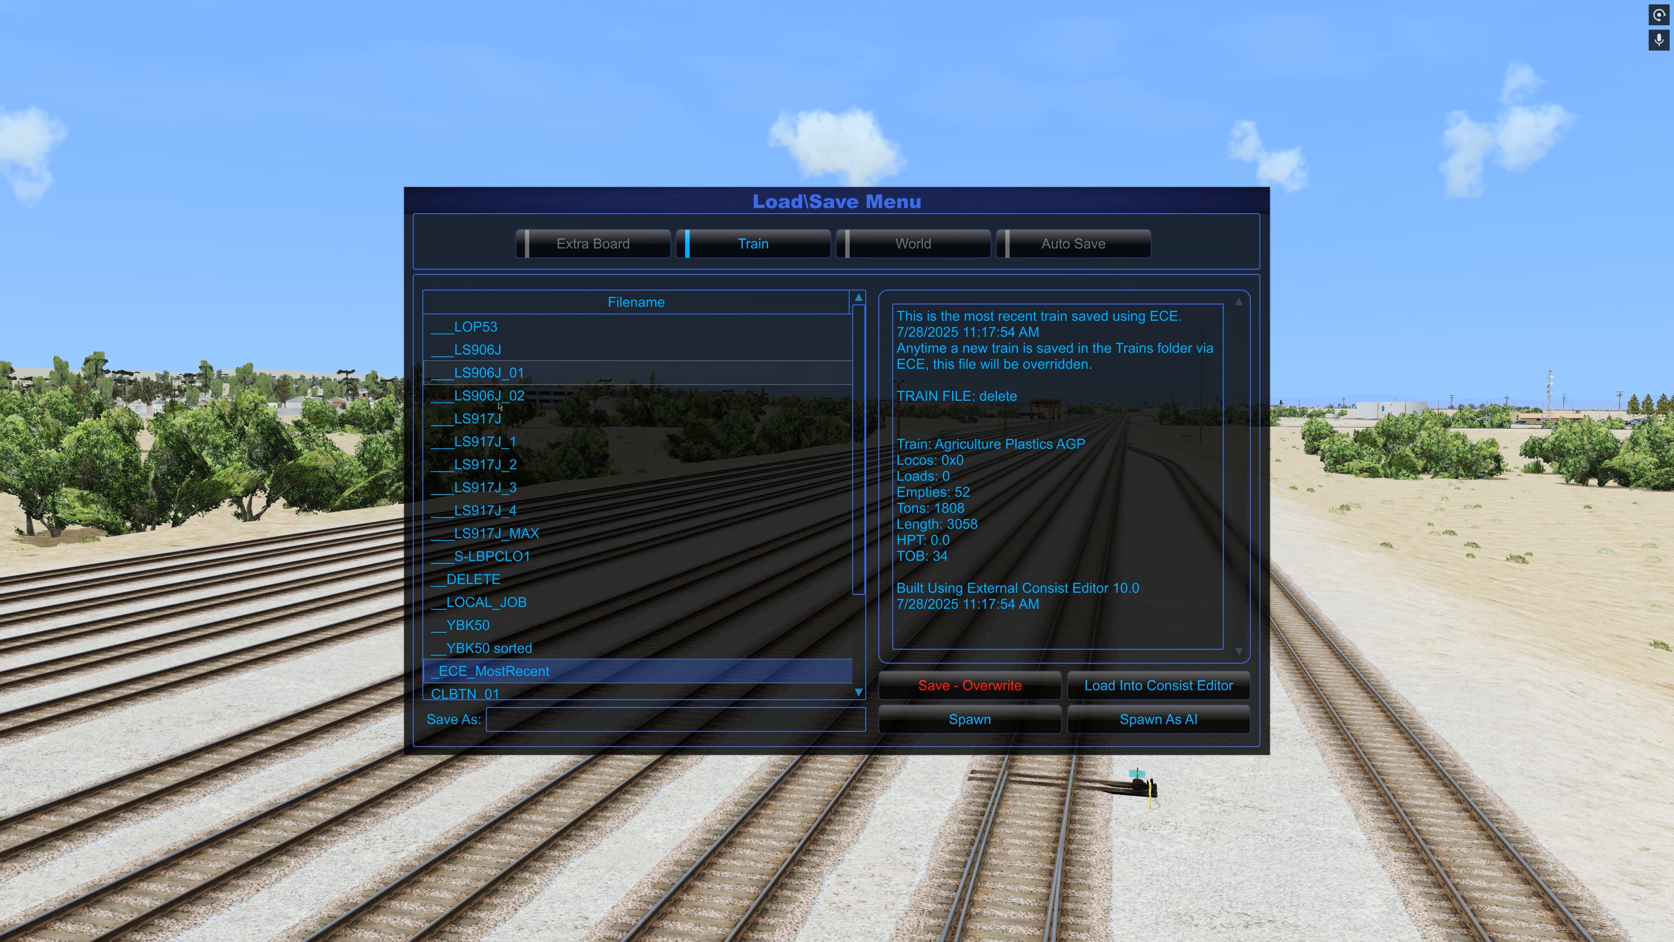
# Compare the saved descriptions of the _ECE_MostRecent and delete trains, and check where both sit in the train list
pyautogui.scroll(-5, 477, 666)
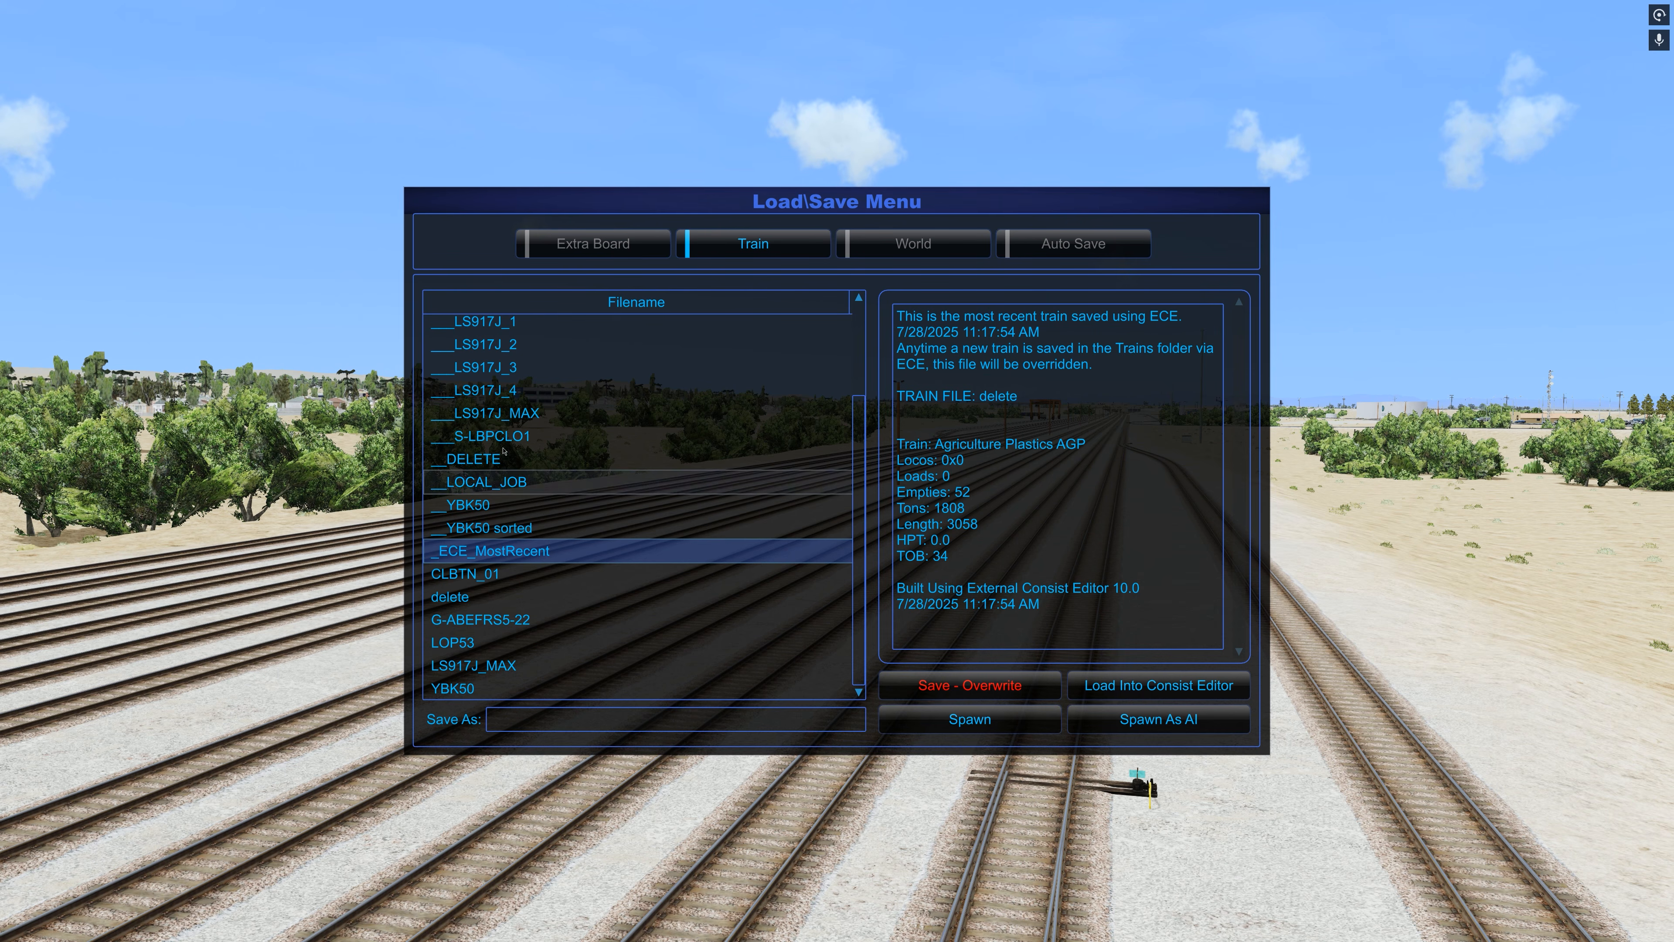
pyautogui.scroll(5, 527, 600)
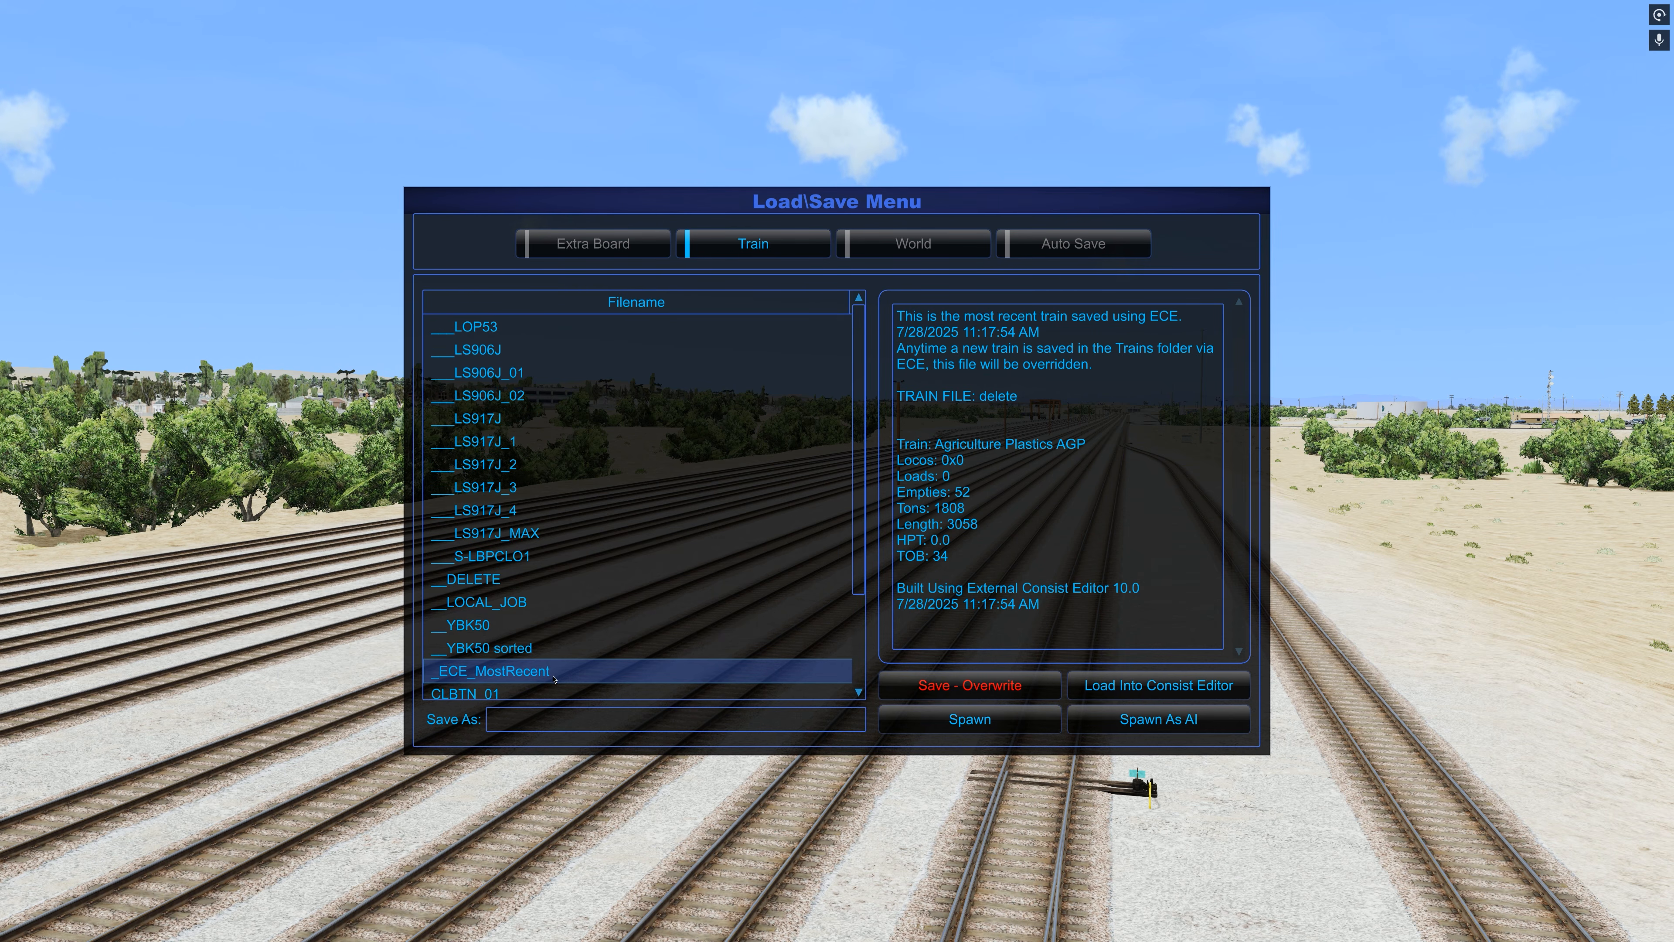
pyautogui.scroll(-5, 501, 584)
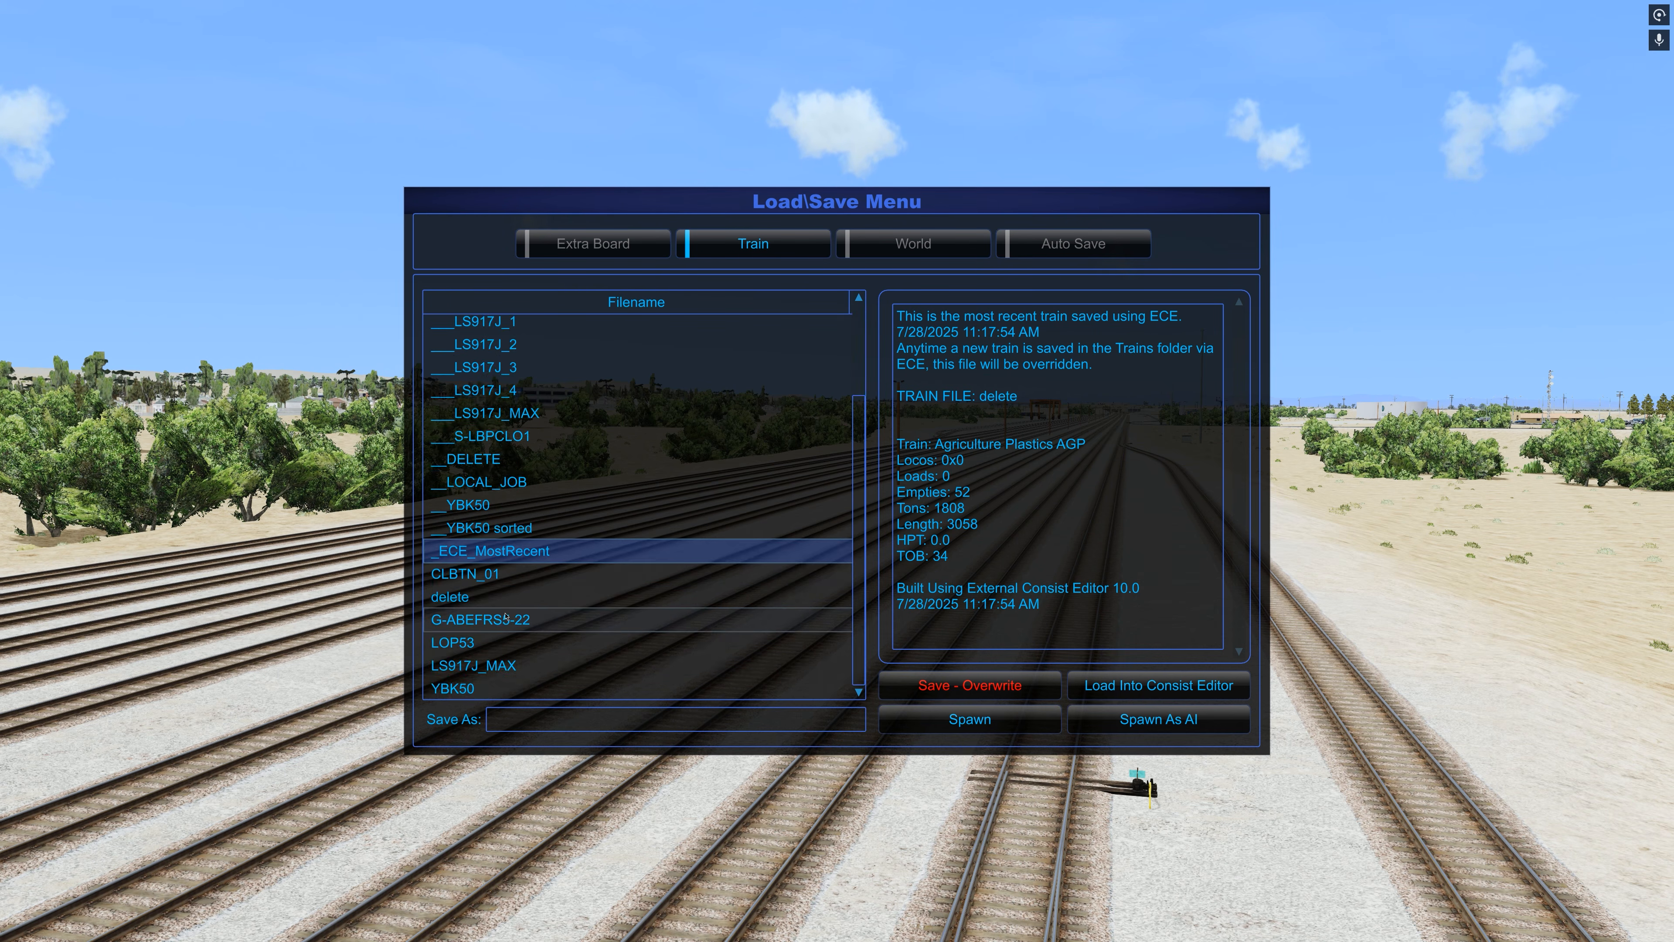
pyautogui.click(469, 597)
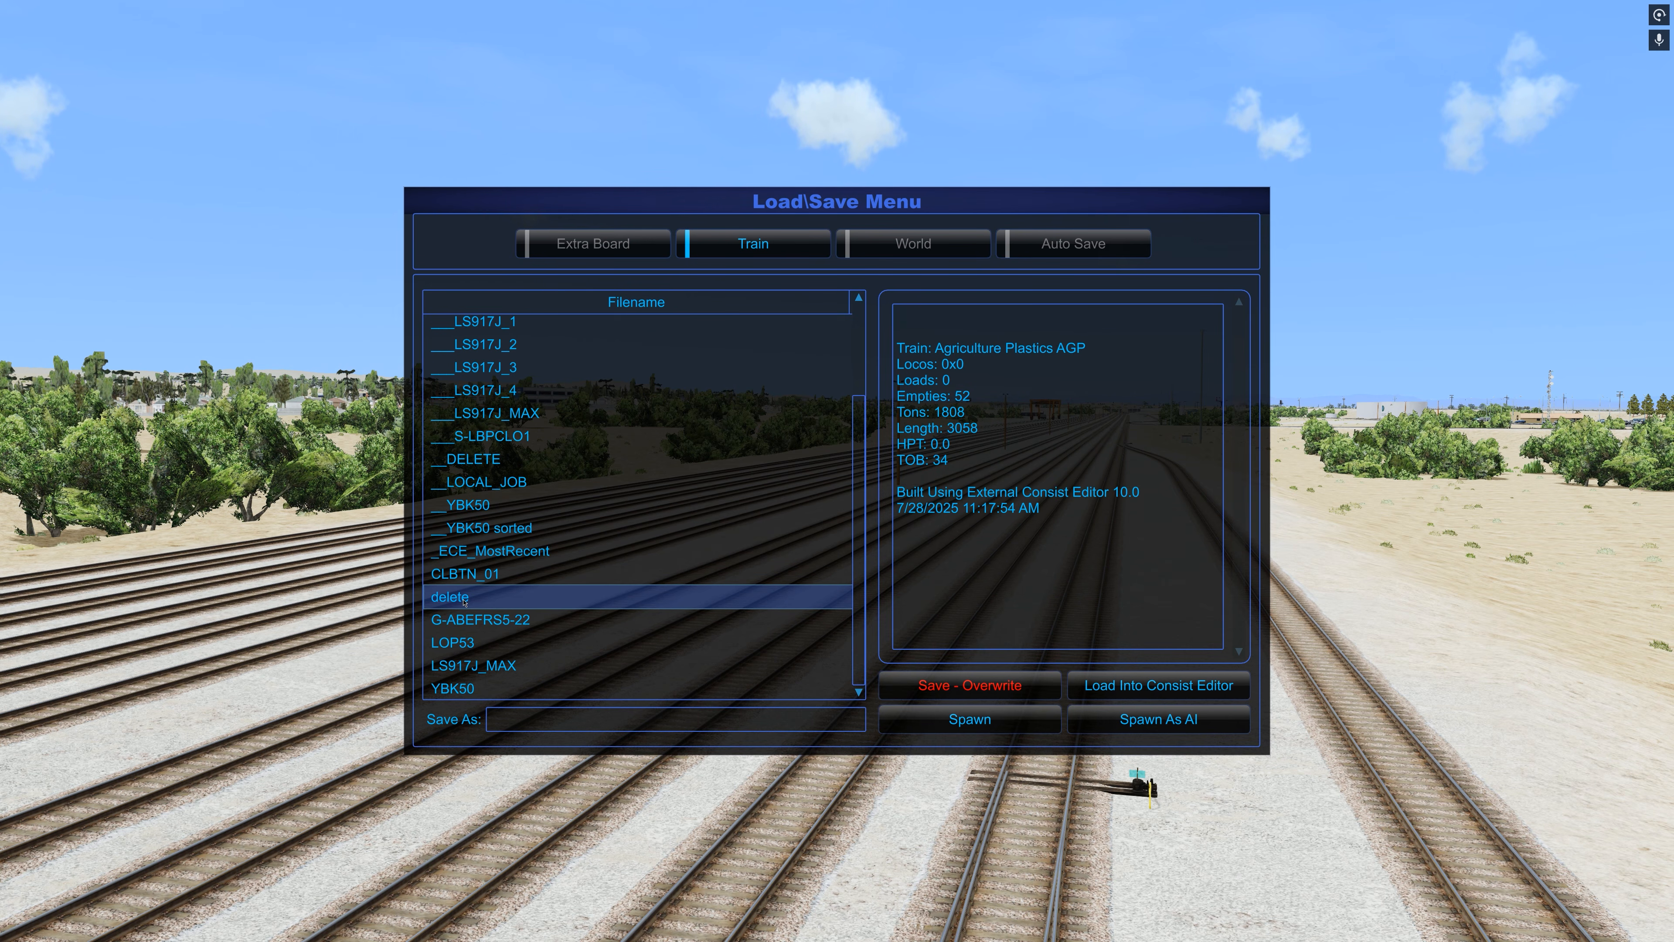
pyautogui.click(511, 551)
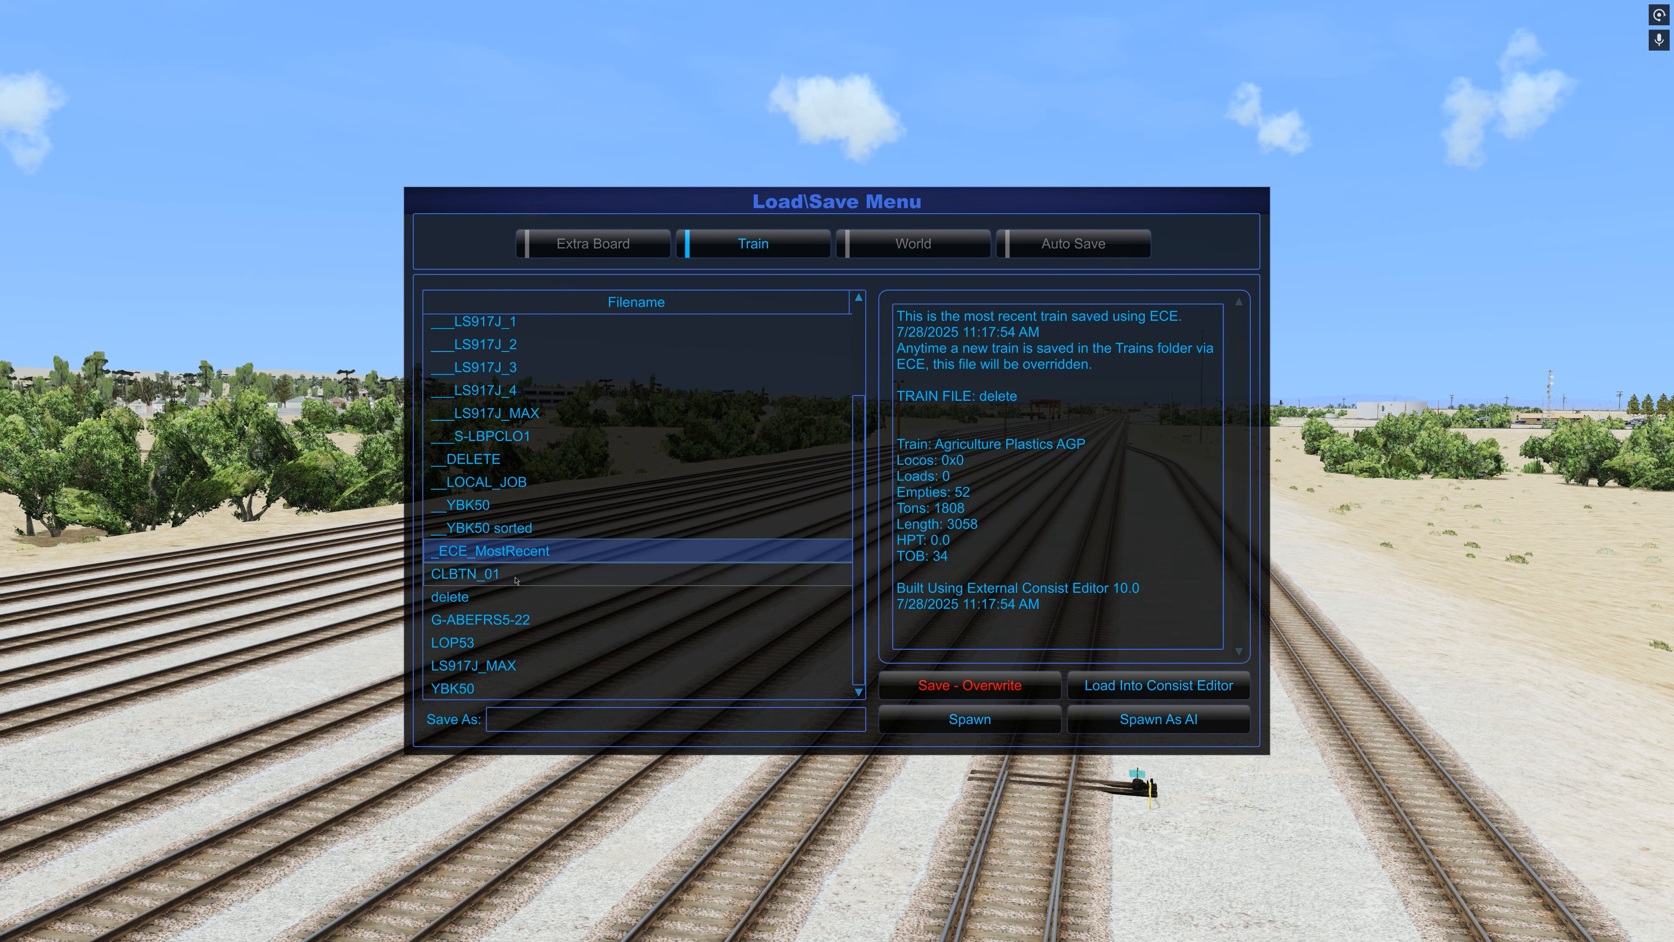
pyautogui.click(514, 596)
pyautogui.click(537, 554)
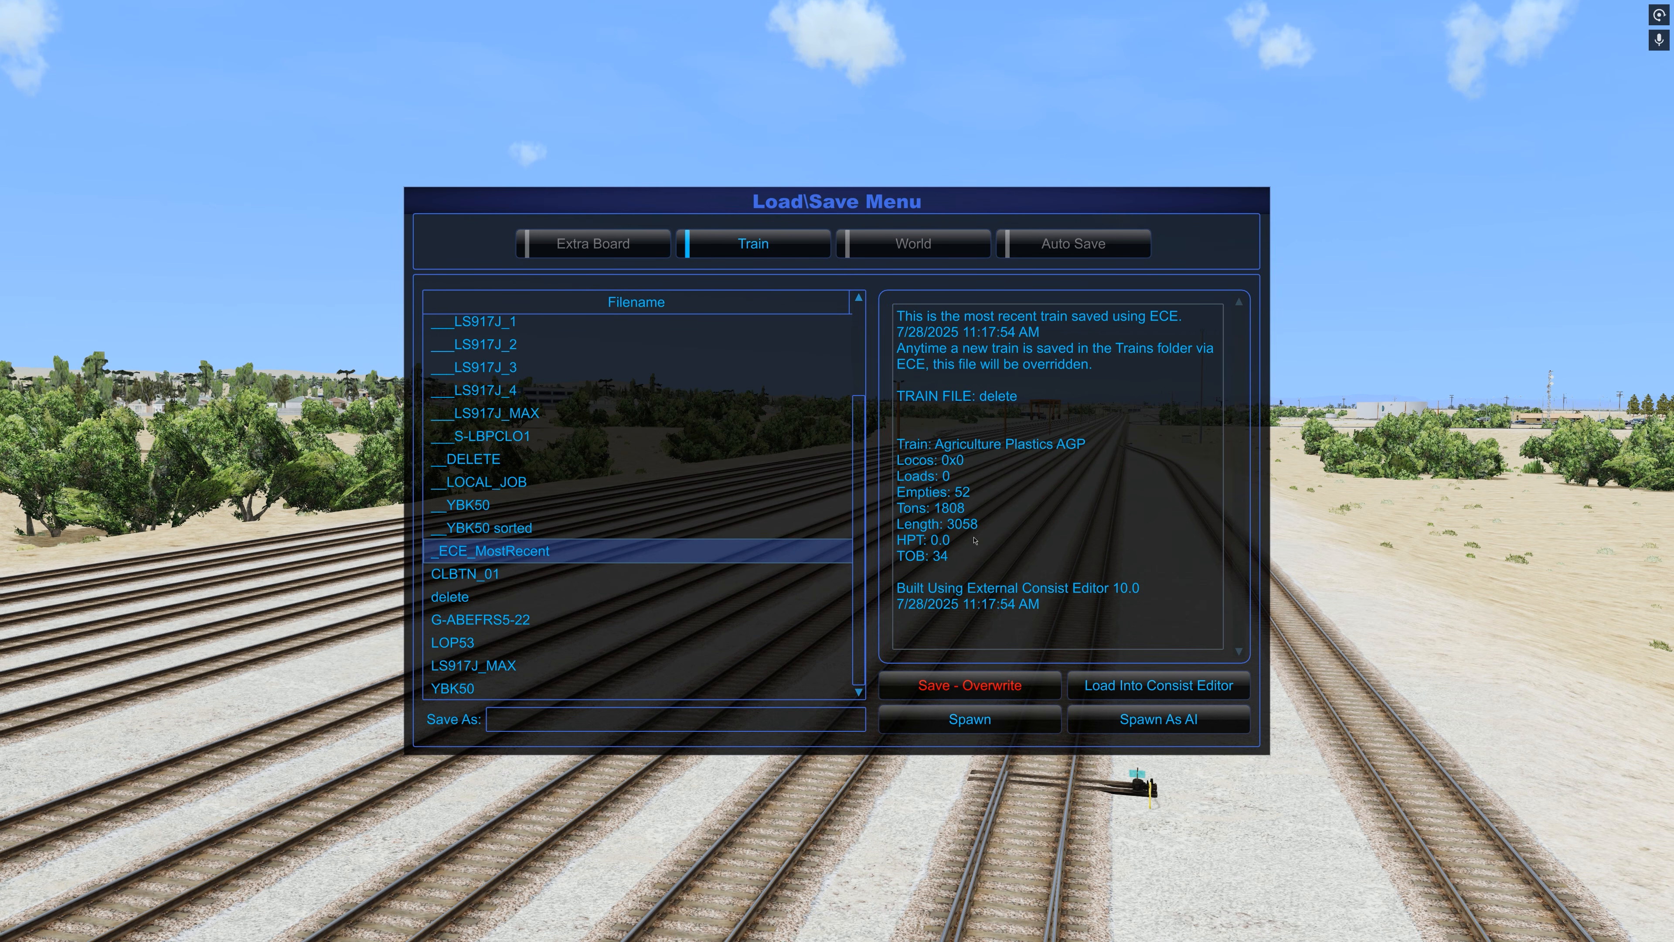
pyautogui.click(601, 598)
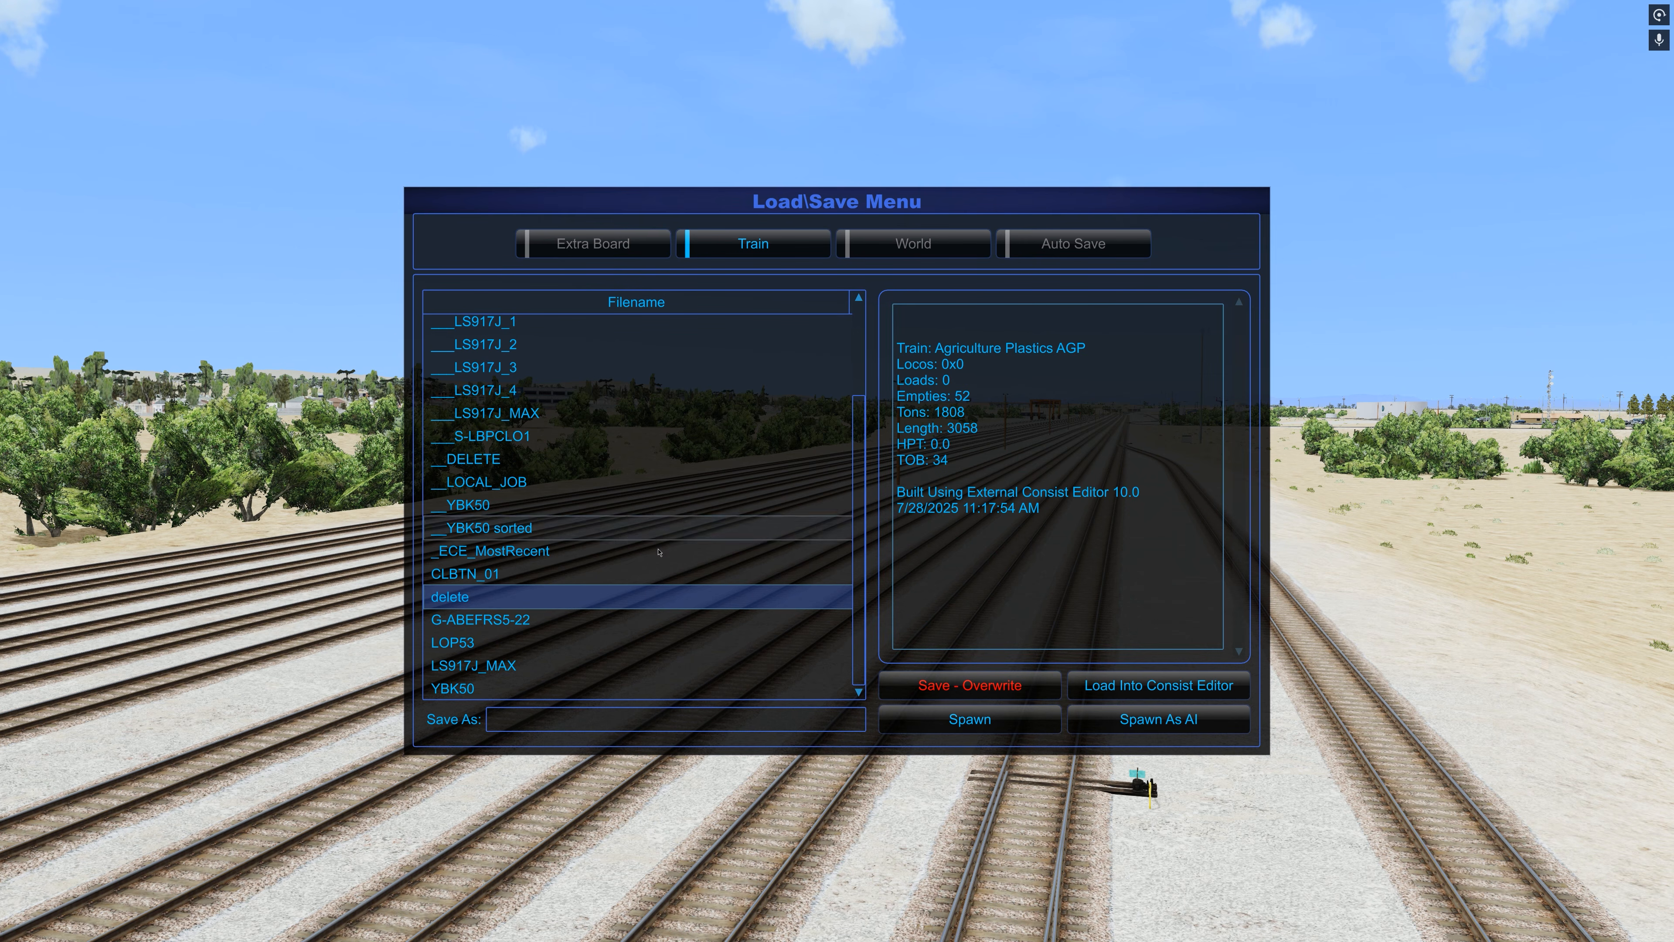
pyautogui.scroll(5, 583, 603)
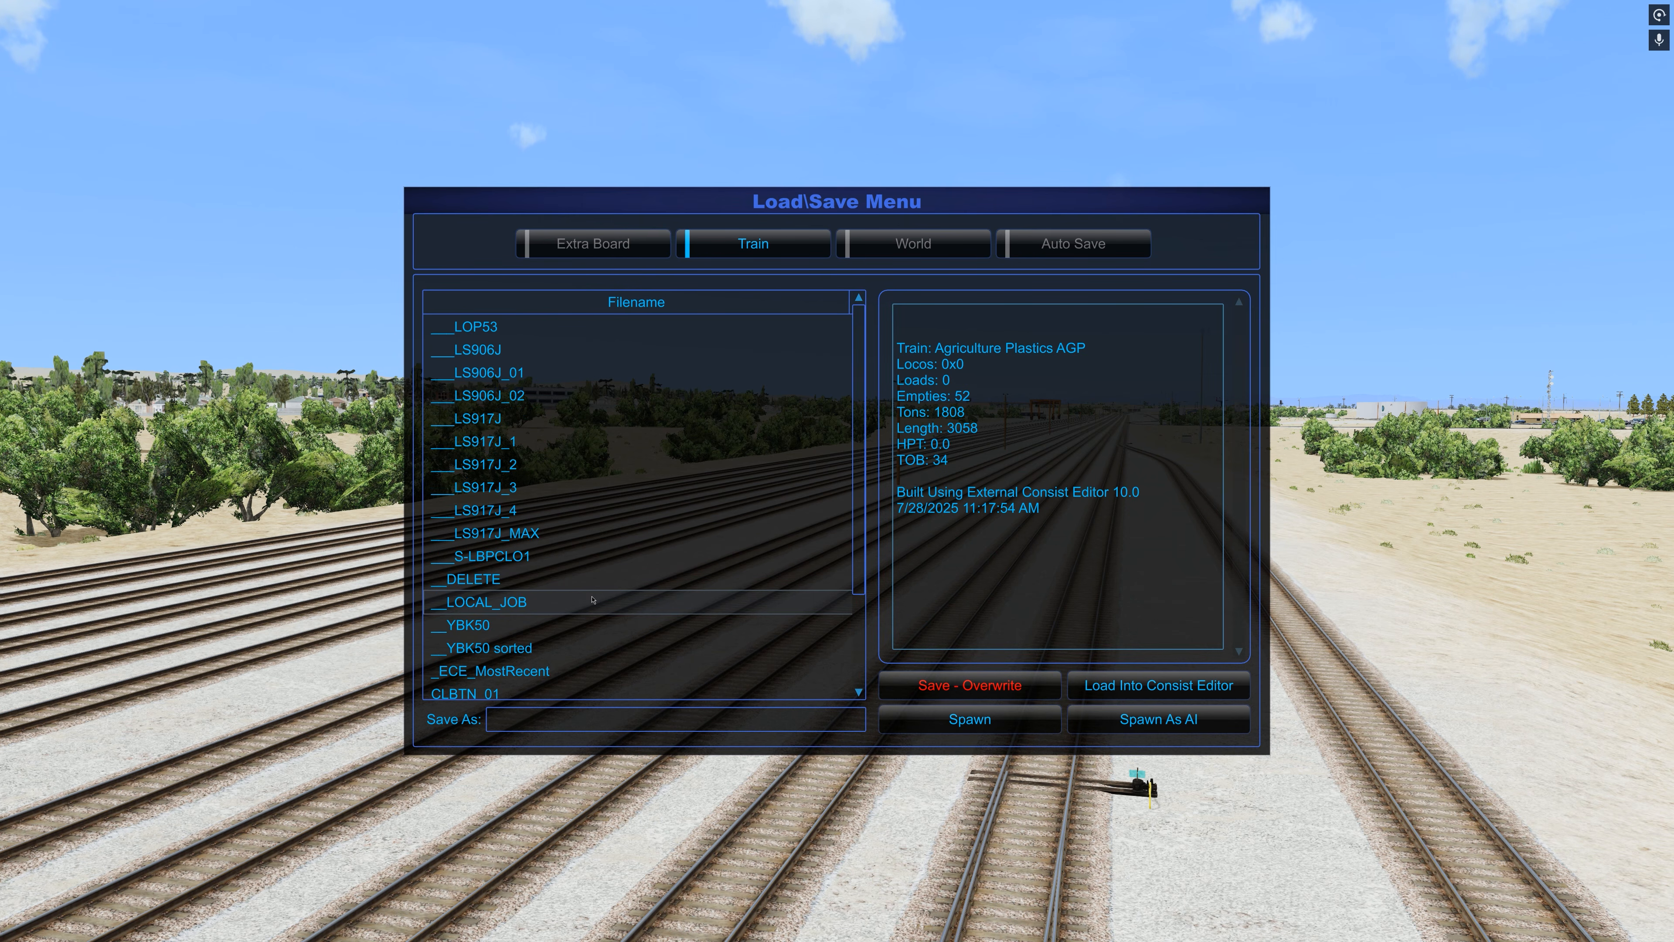
pyautogui.scroll(-4, 593, 597)
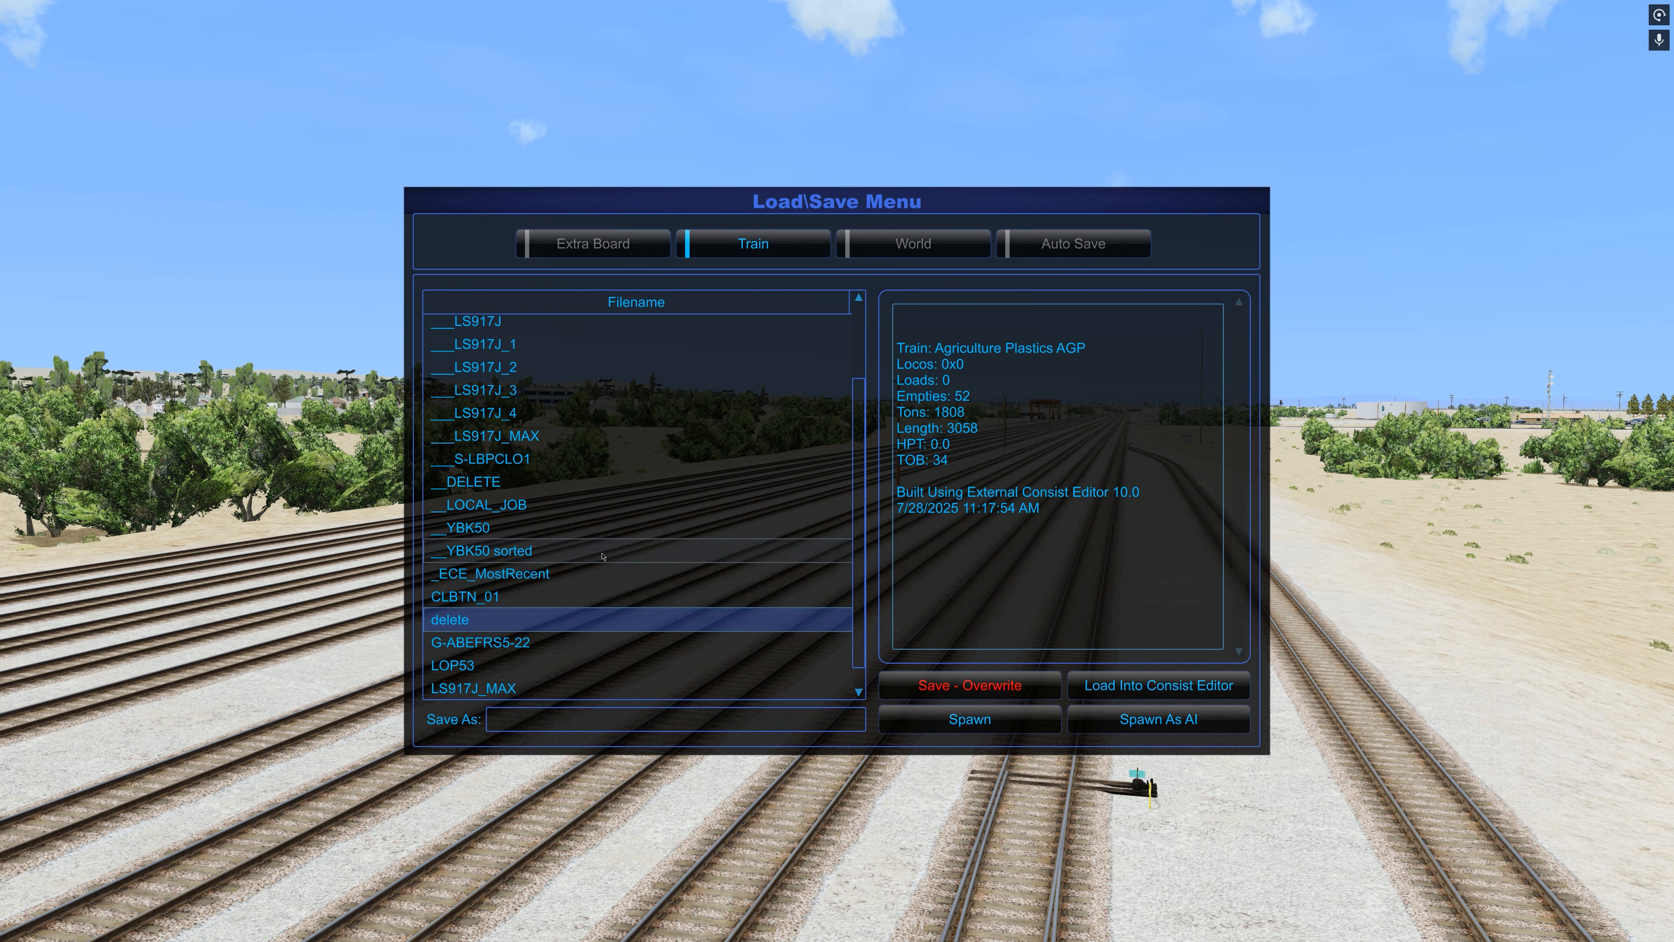
# Load _ECE_MostRecent into the game's consist editor and place the train on a yard track
pyautogui.click(602, 572)
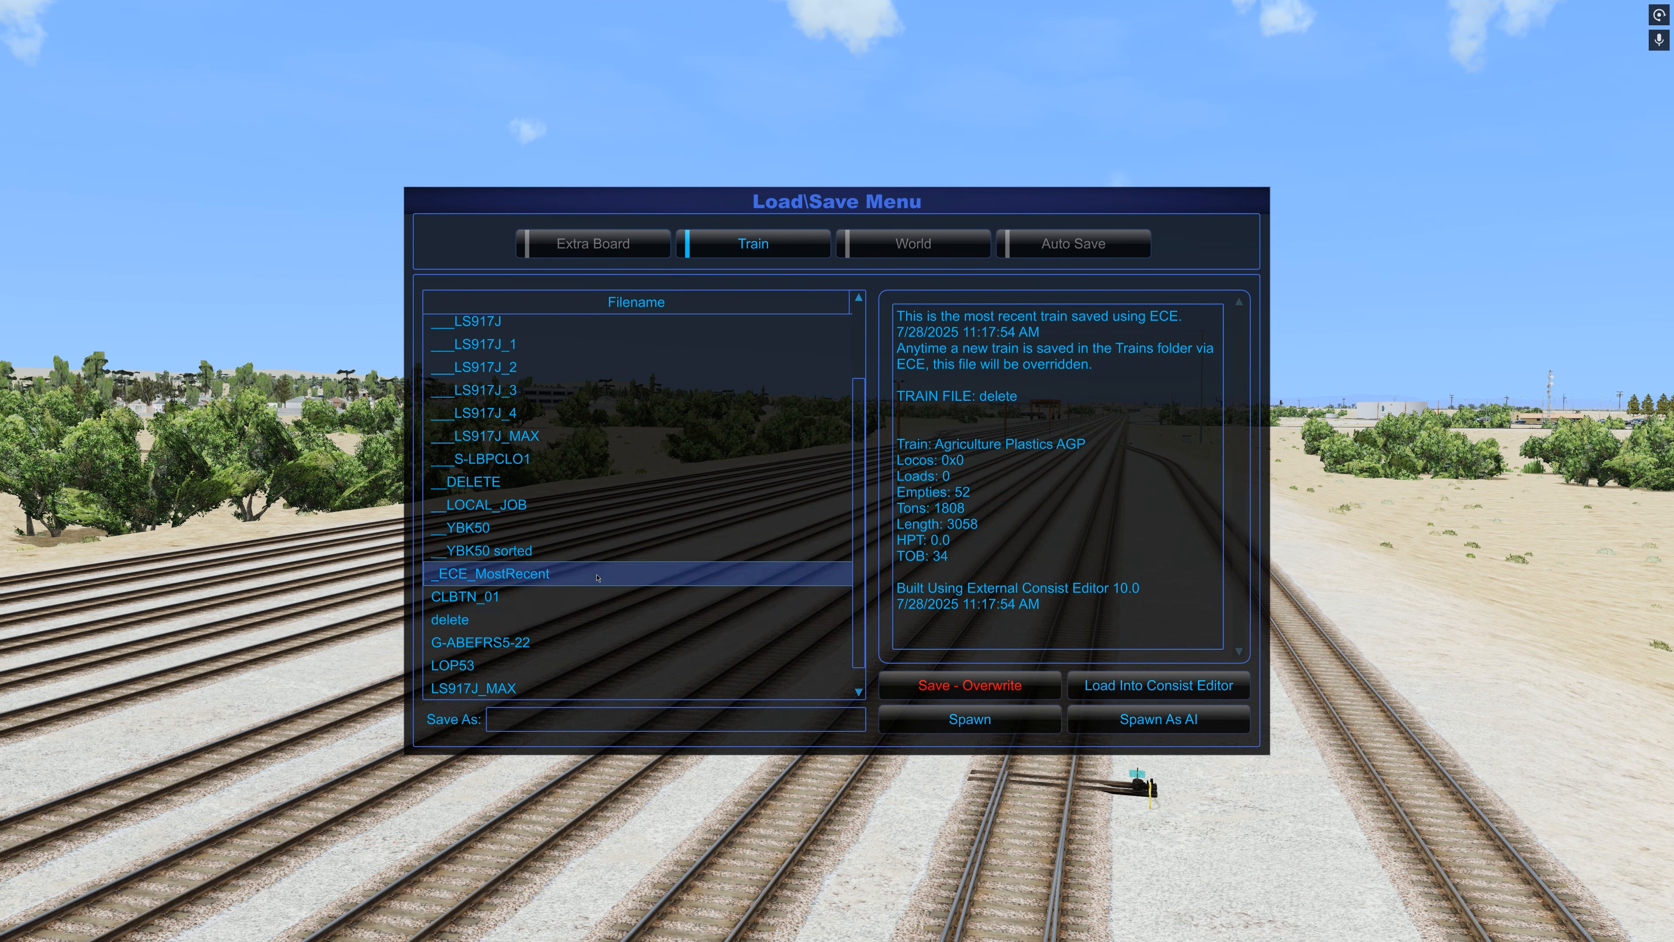
pyautogui.click(1194, 694)
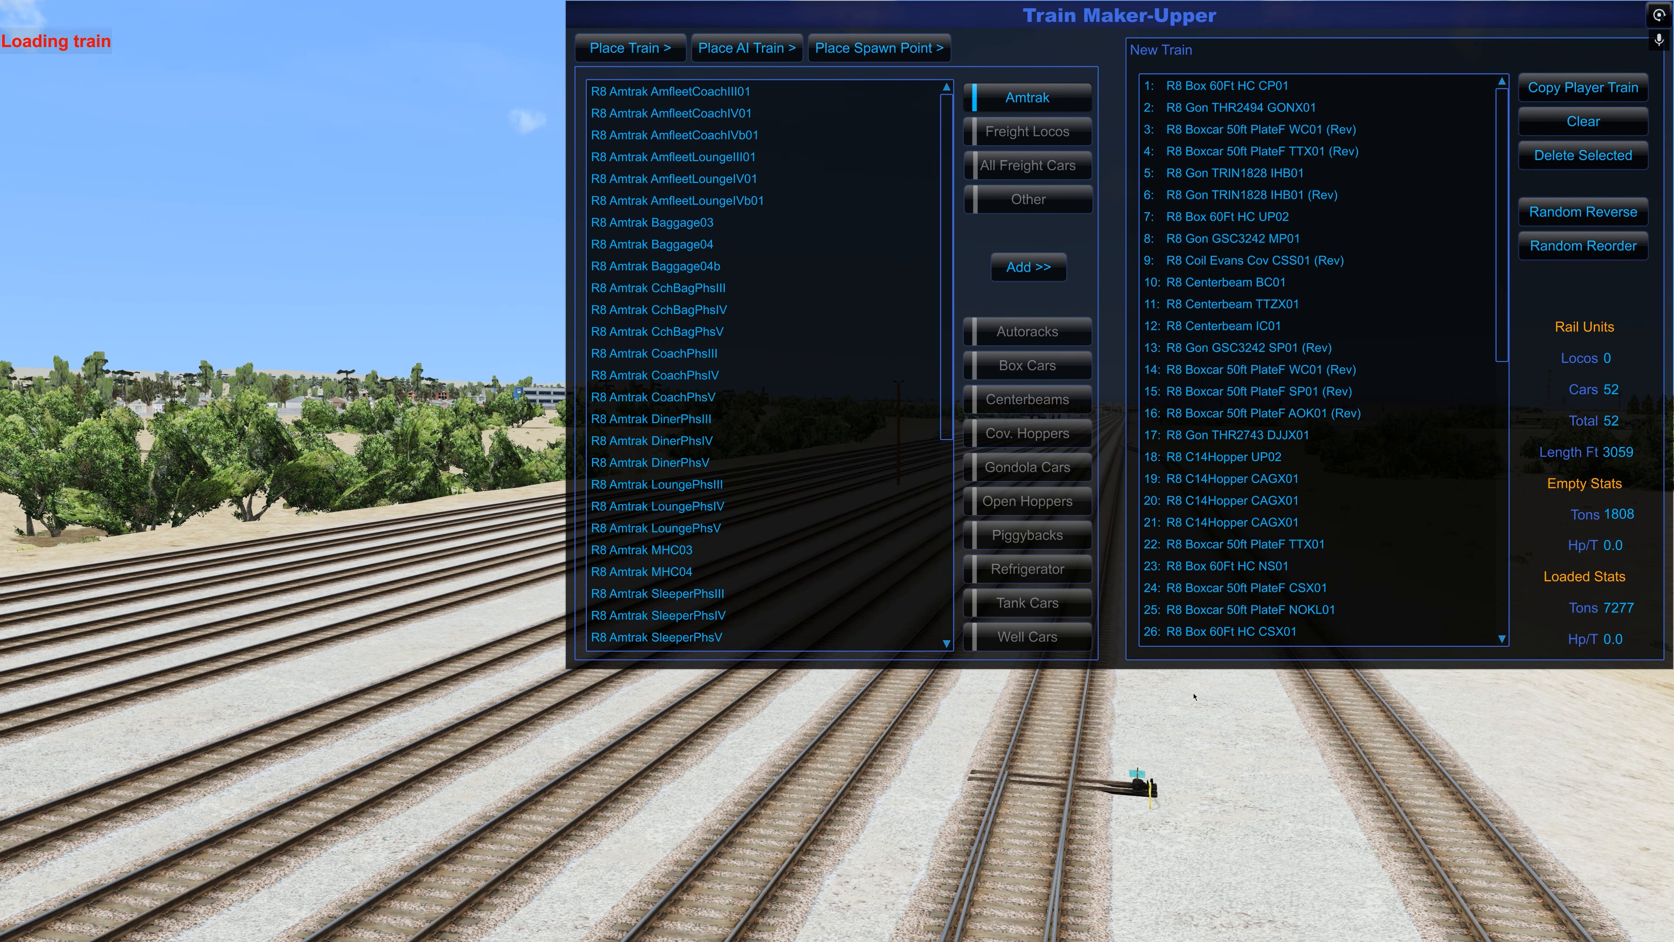
pyautogui.click(666, 51)
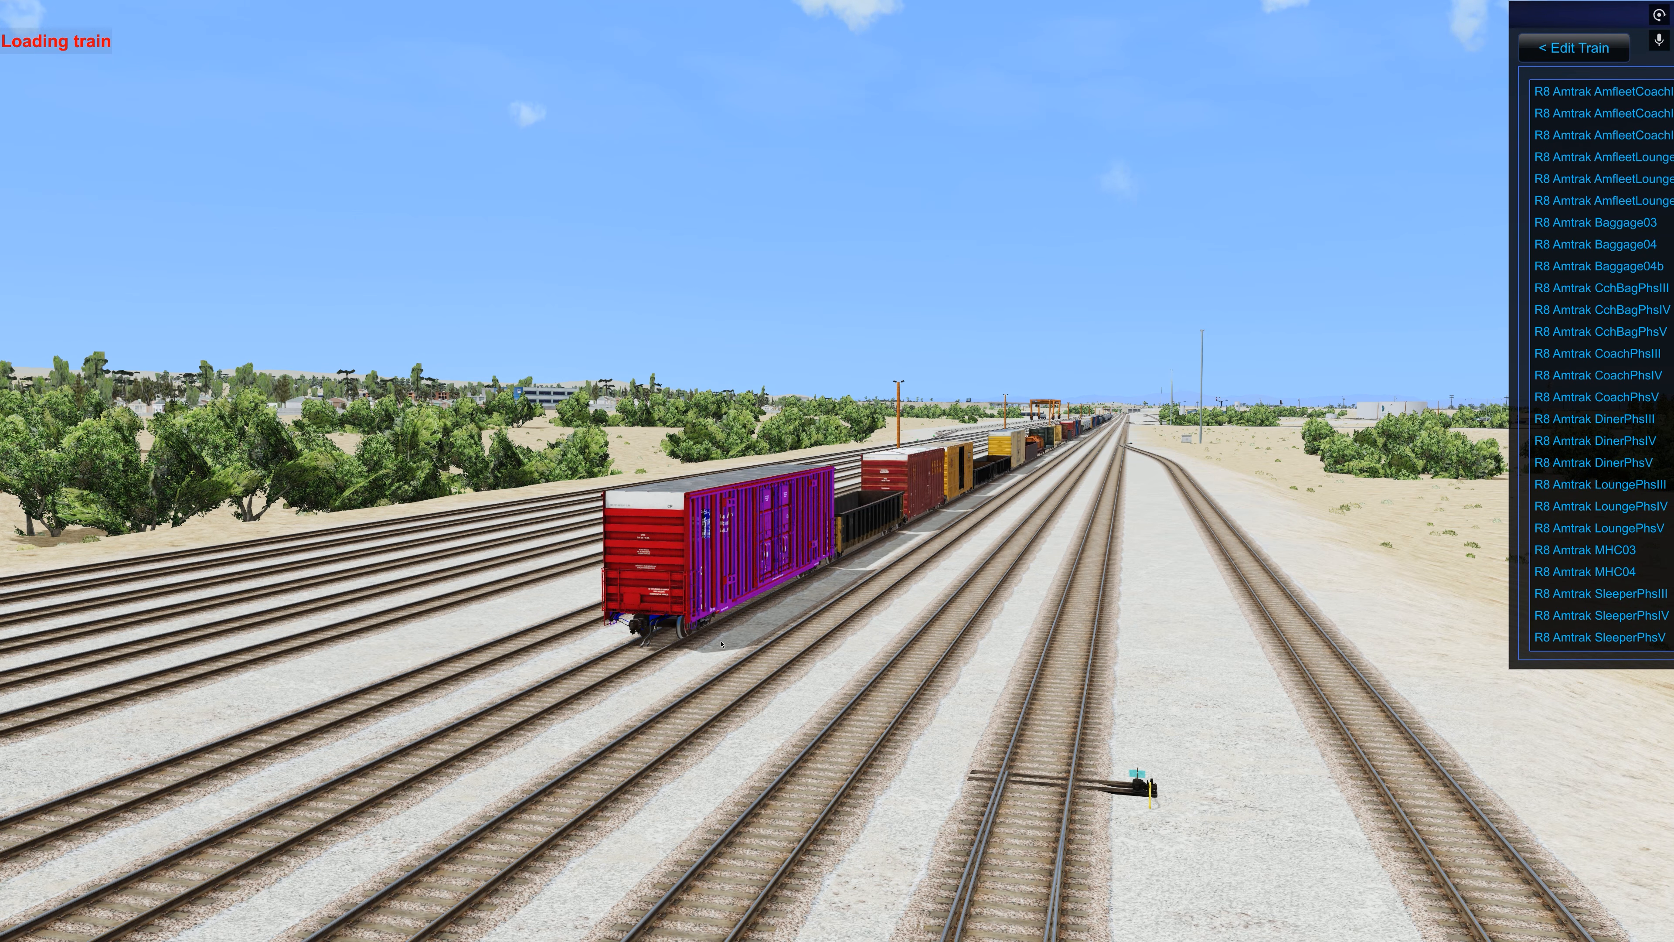
pyautogui.click(721, 644)
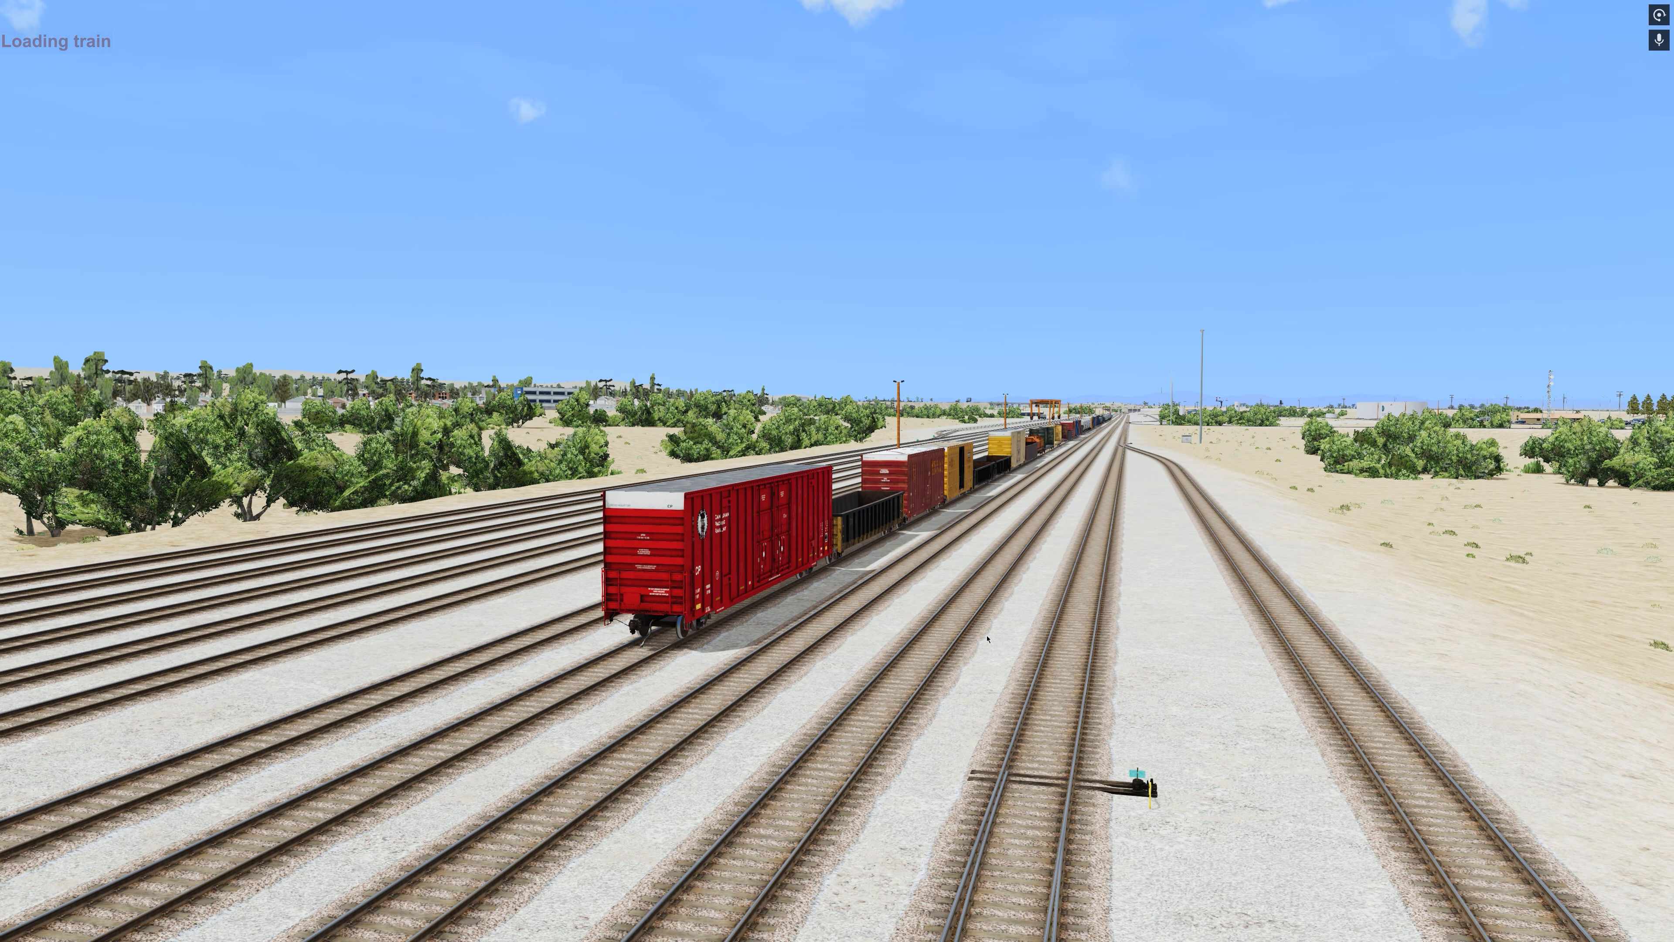
pyautogui.press('Right')
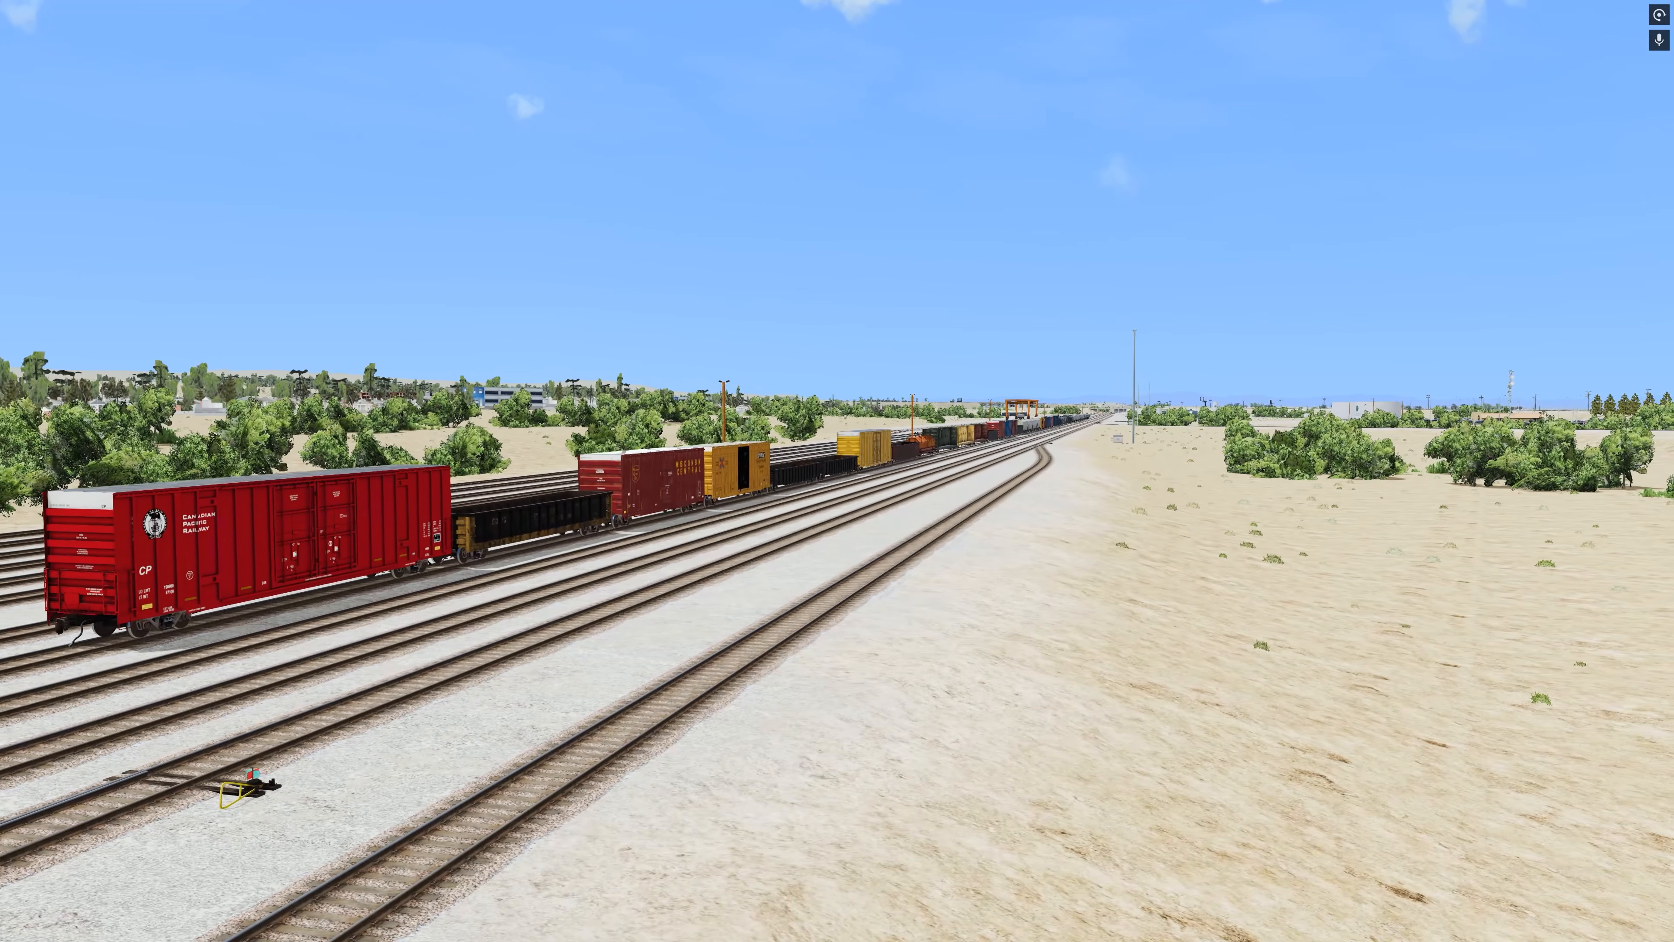
pyautogui.press('pageup')
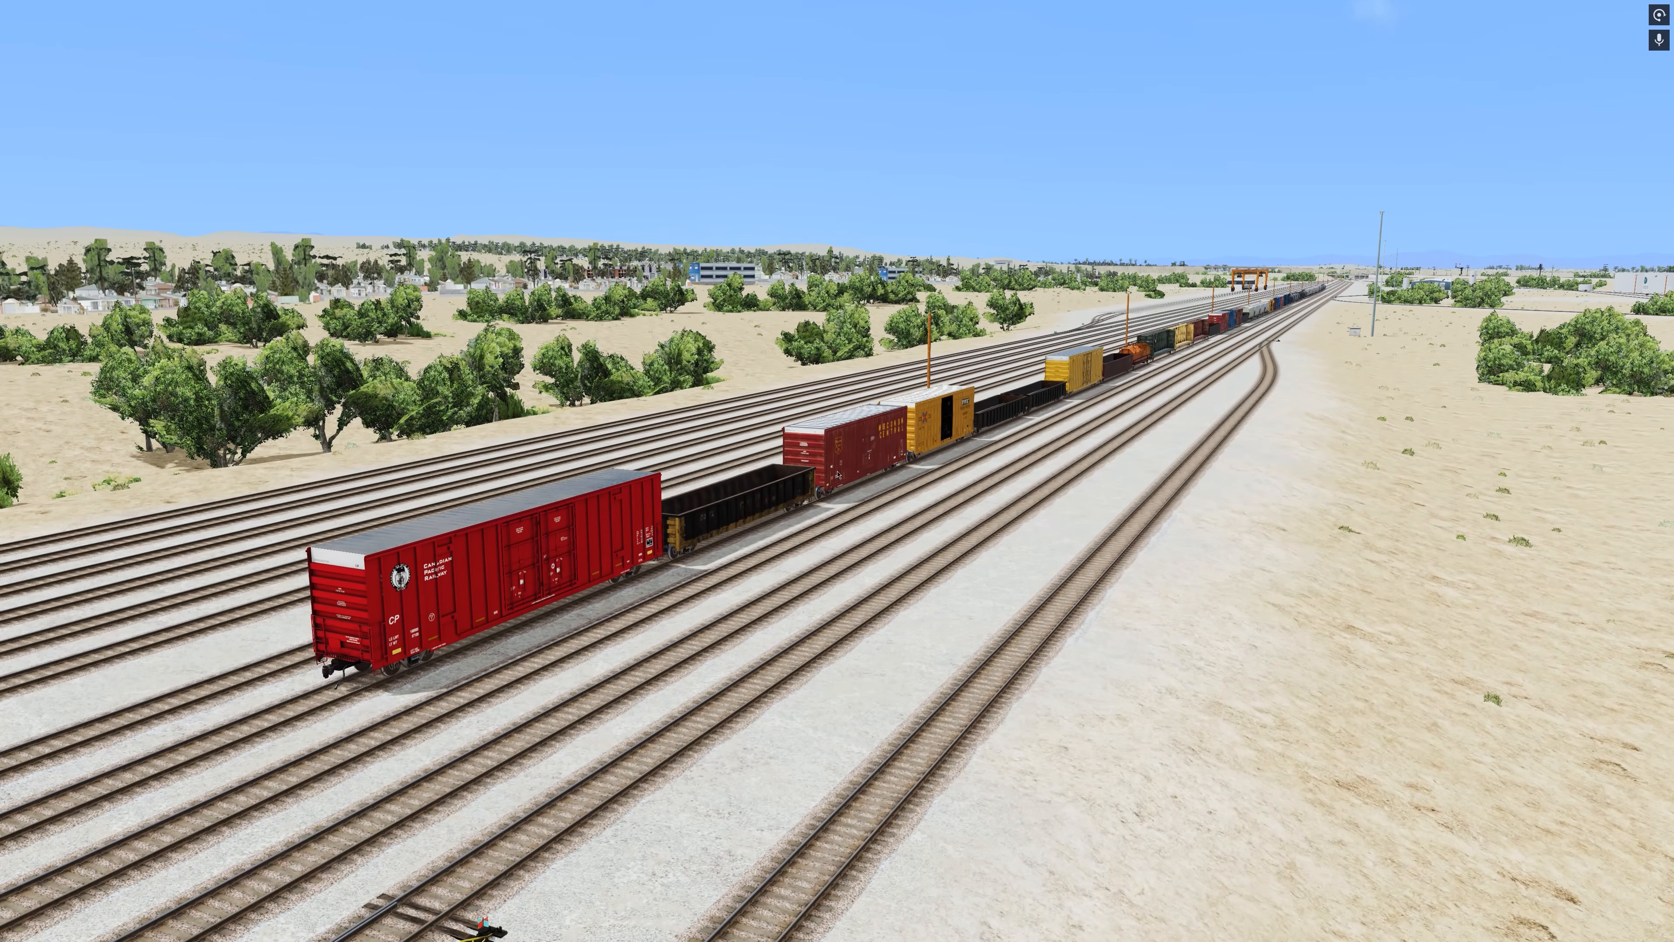